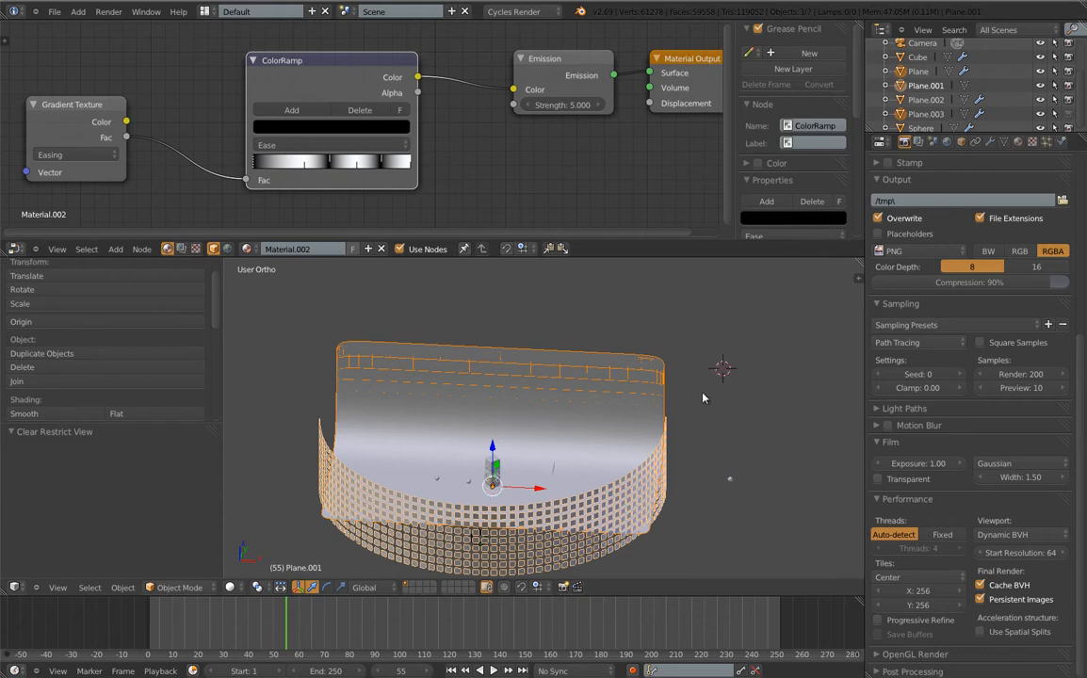
Look around the curved panels, then view the glass column through the camera in rendered shading
middle_click_drag(633, 353, 605, 267)
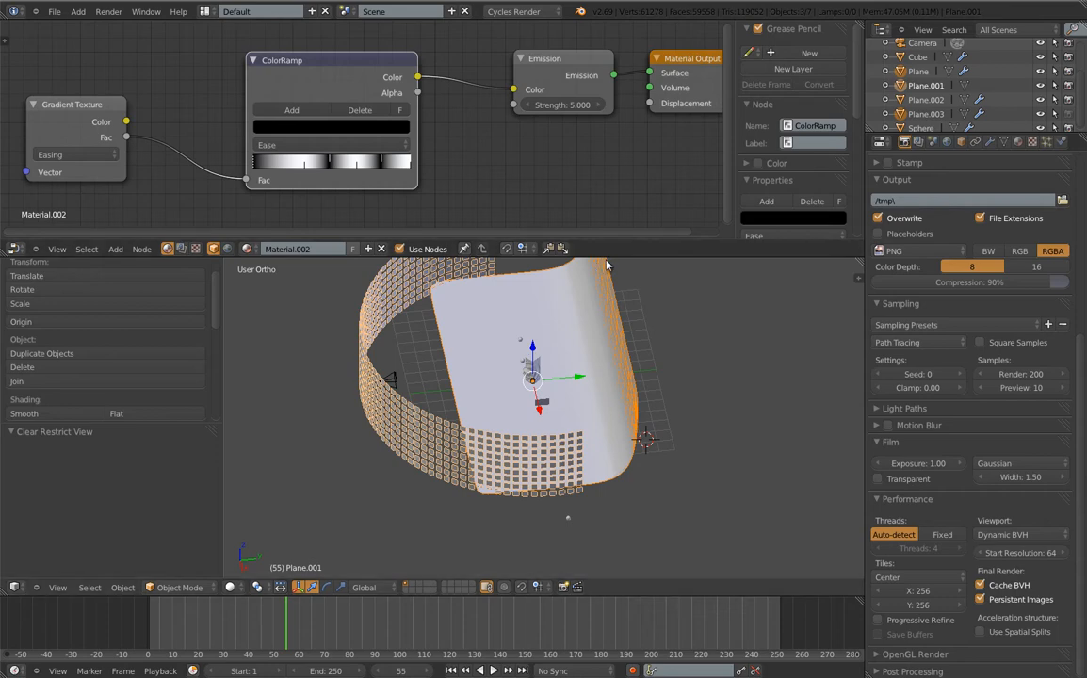
left_click_drag(605, 257, 600, 74)
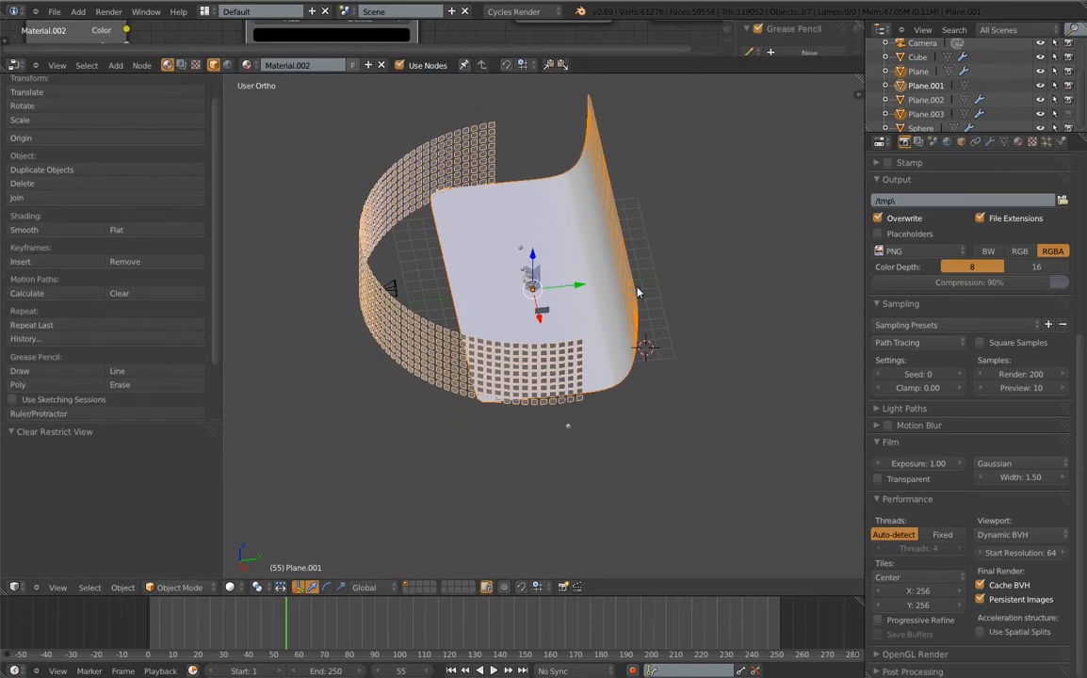
middle_click_drag(637, 292, 606, 376, "shift")
key("z")
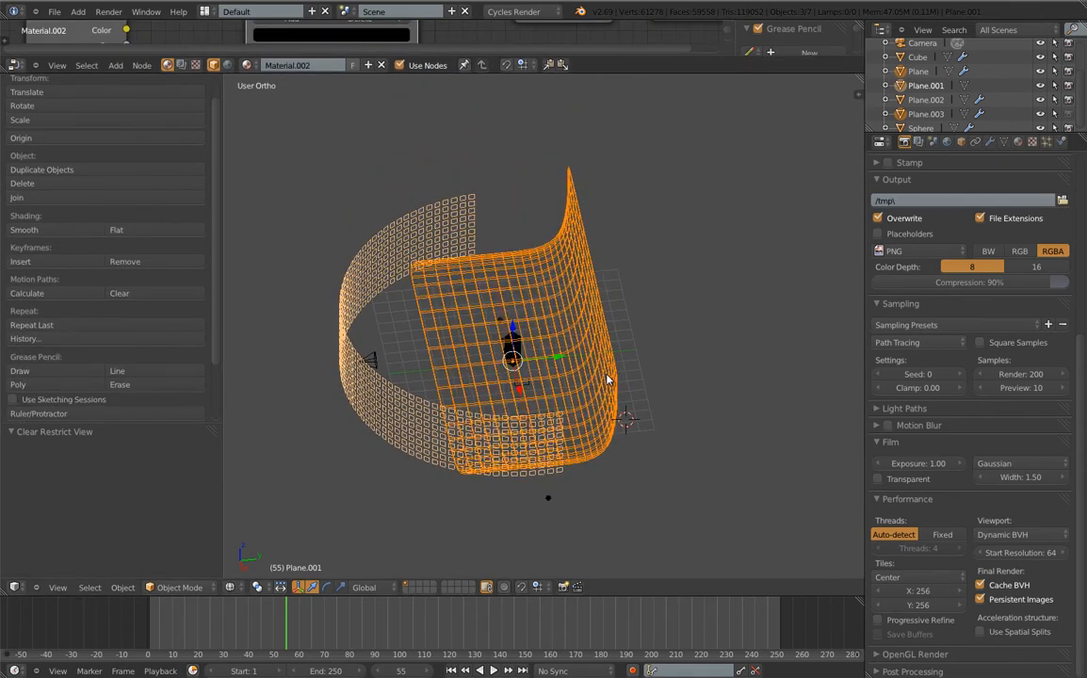
key("z")
mouse_move(318, 345)
middle_mouse_down()
mouse_move(320, 415)
mouse_move(425, 388)
mouse_move(745, 371)
mouse_move(656, 419)
middle_mouse_up()
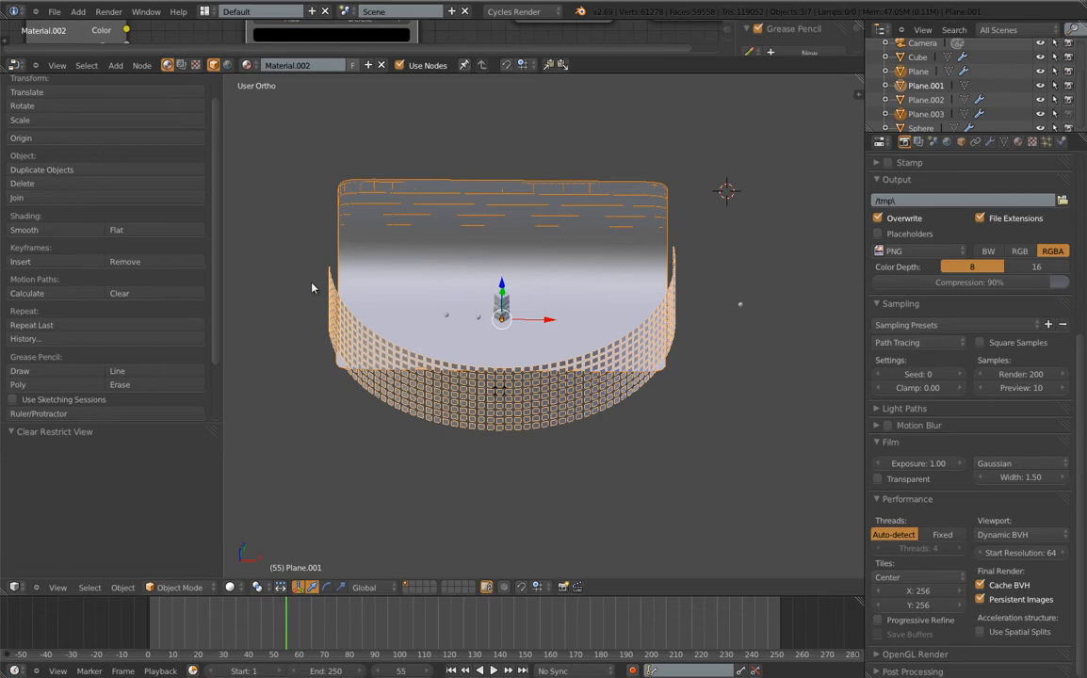
middle_click_drag(792, 372, 411, 319)
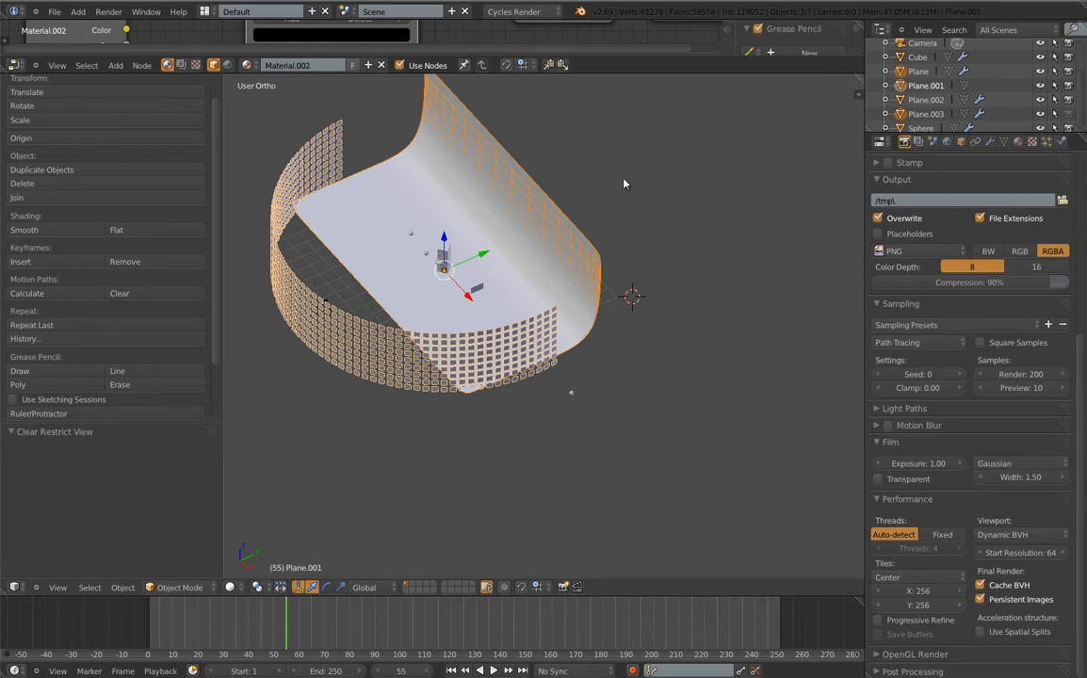
middle_click_drag(599, 196, 613, 211, "shift")
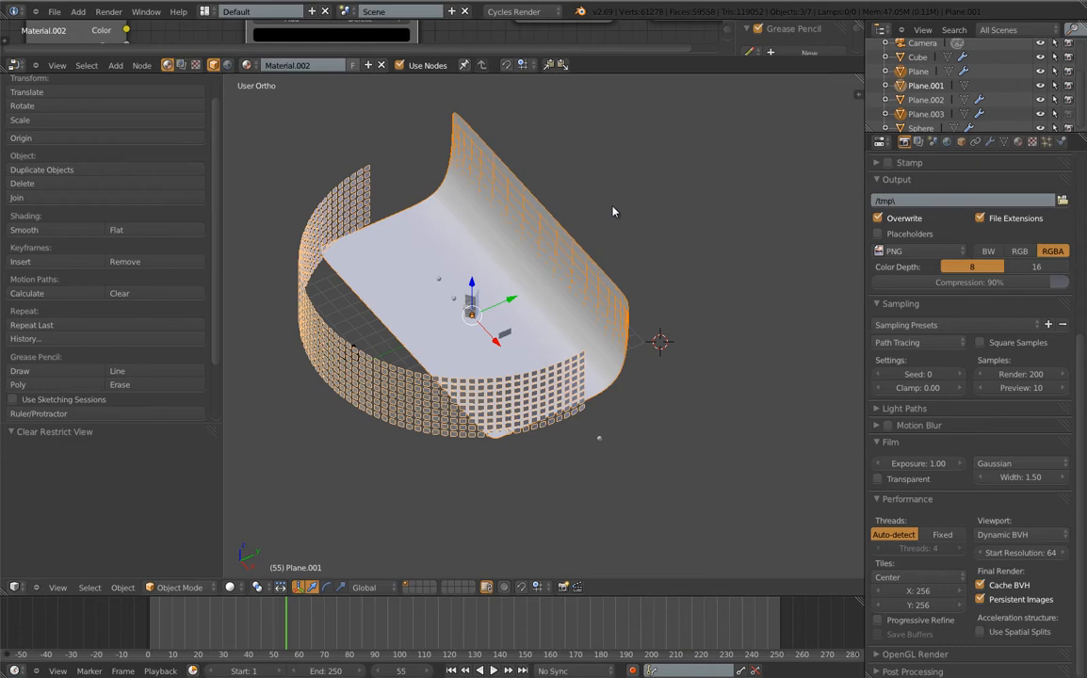
key("KP_0")
key("shift+z")
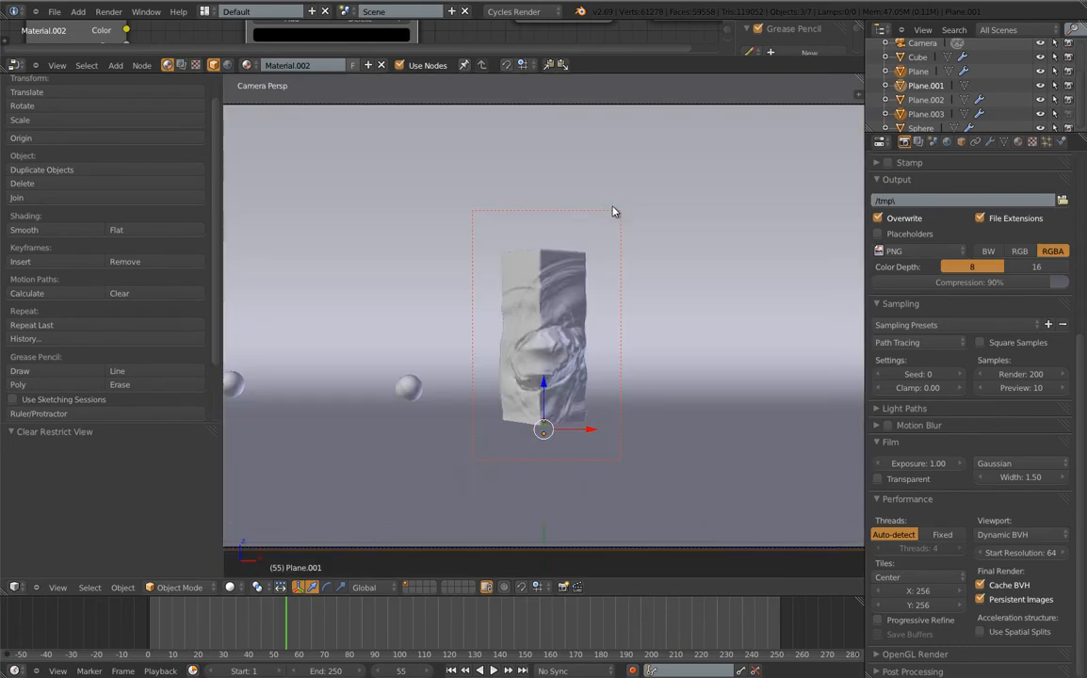
Render the glass column in Cycles to 200 samples and return to the camera view
key("F12")
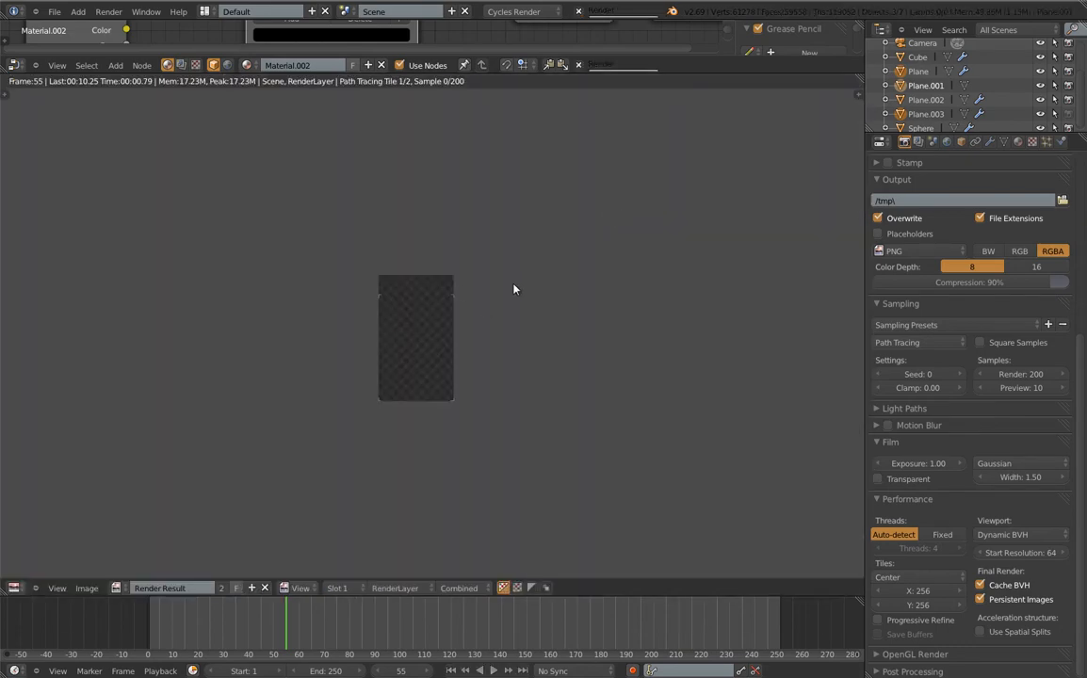
scroll(369, 371, "up", 5)
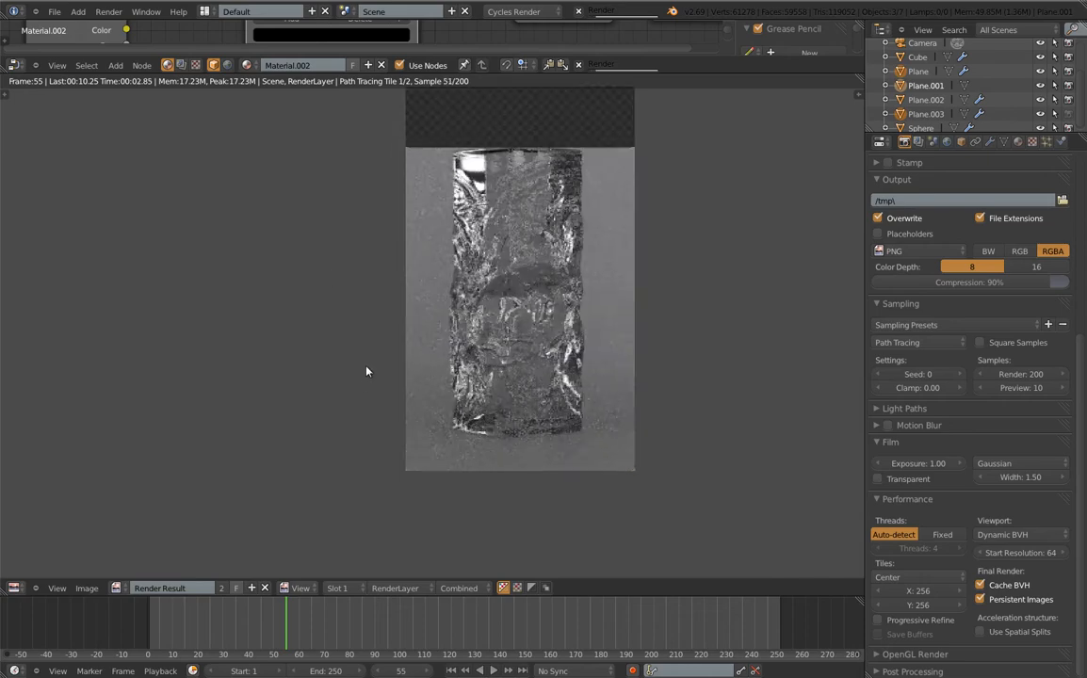
scroll(368, 372, "down", 2)
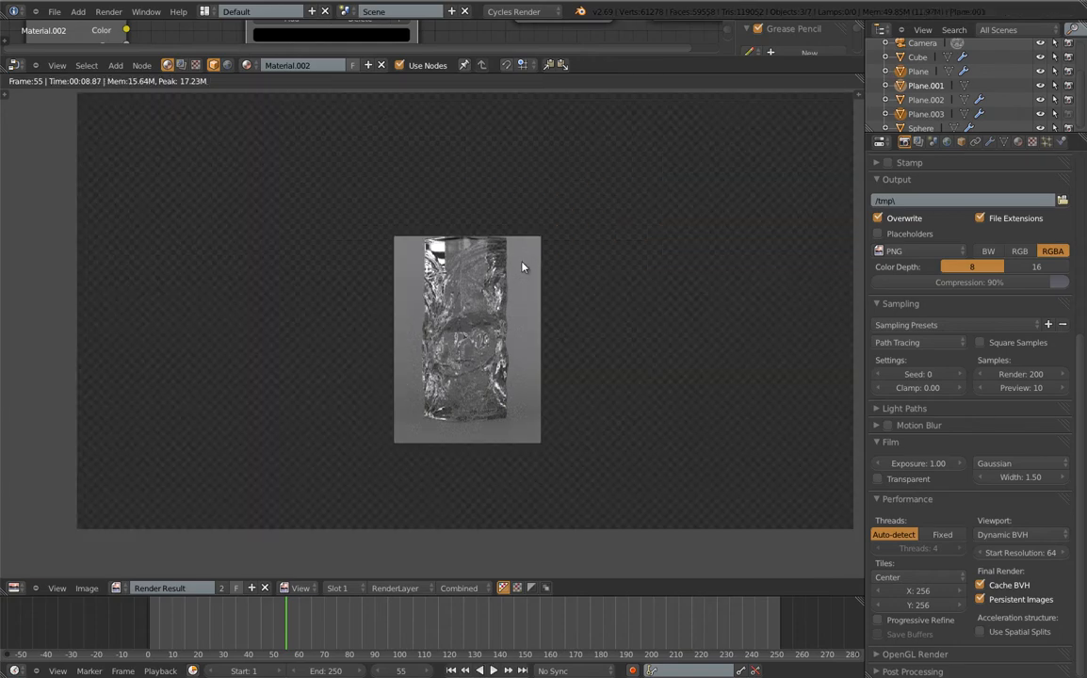
key("Escape")
left_click(54, 11)
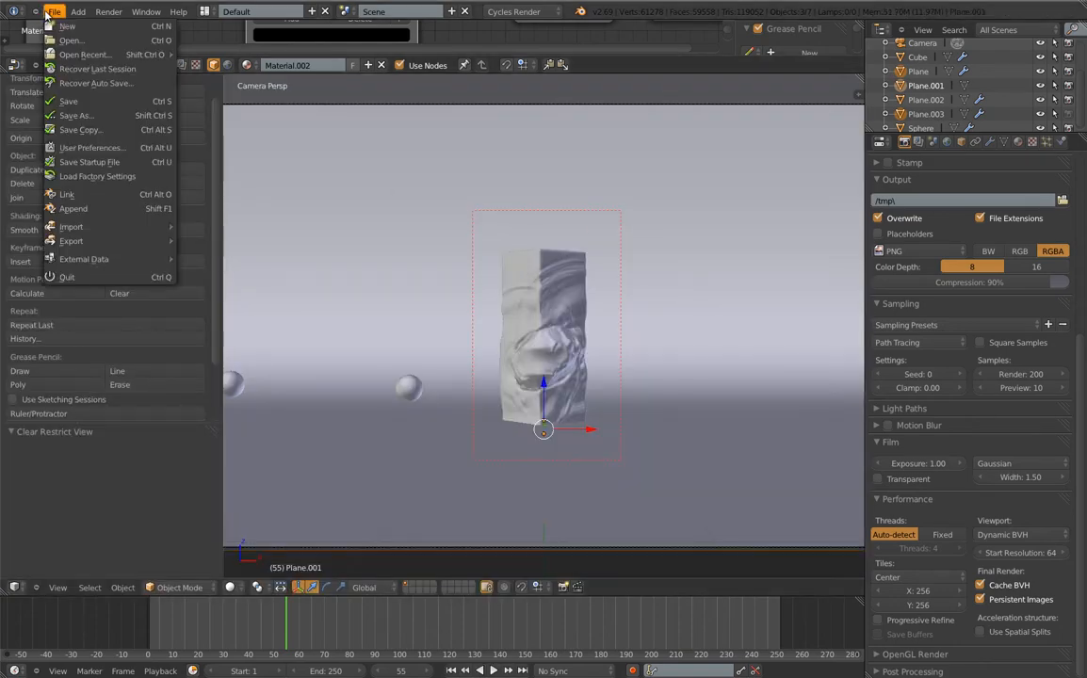
Reload the start-up file for a fresh scene and orbit out of the camera view
left_click(62, 28)
left_click(62, 28)
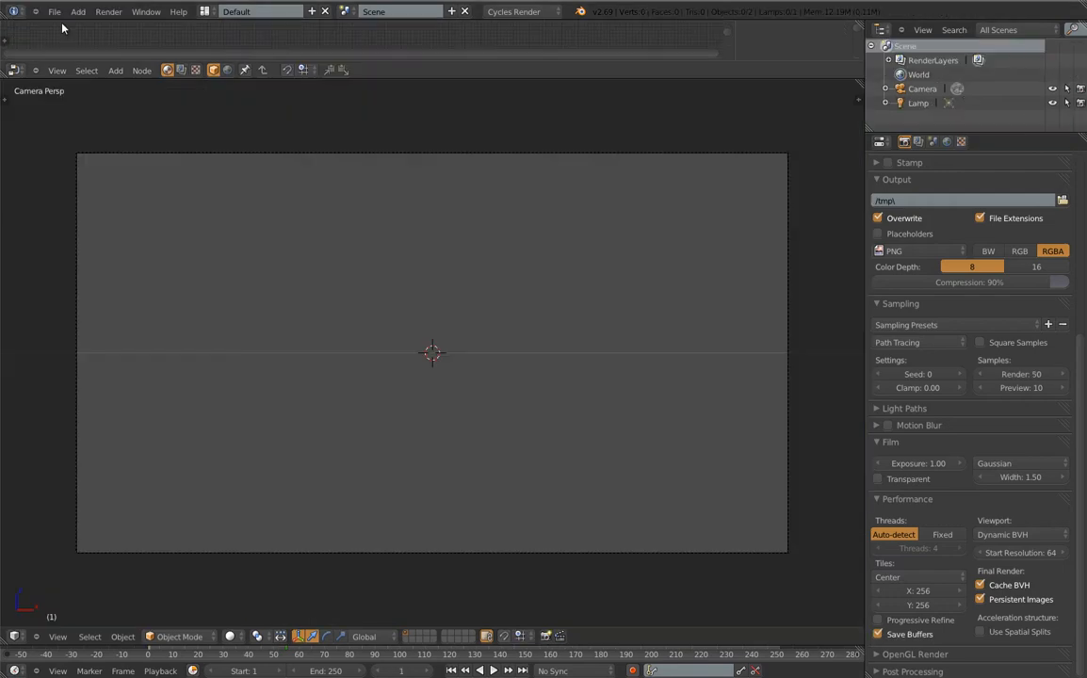
middle_click_drag(602, 227, 489, 245)
scroll(526, 270, "down", 5)
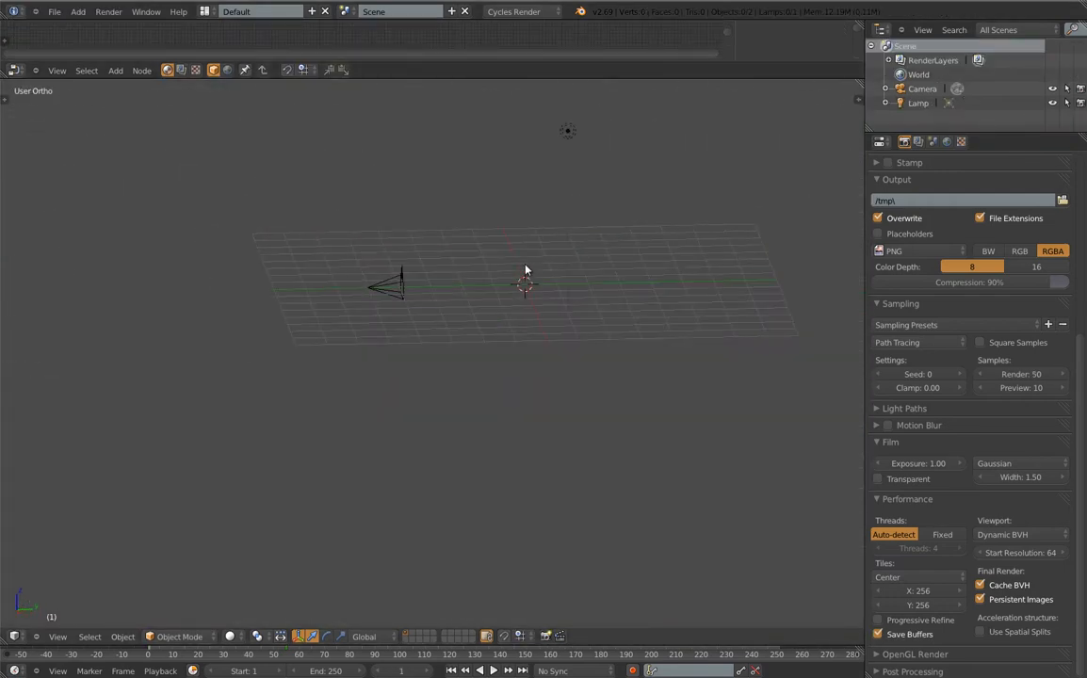
middle_click_drag(391, 280, 459, 300)
middle_click_drag(451, 228, 464, 353, "shift")
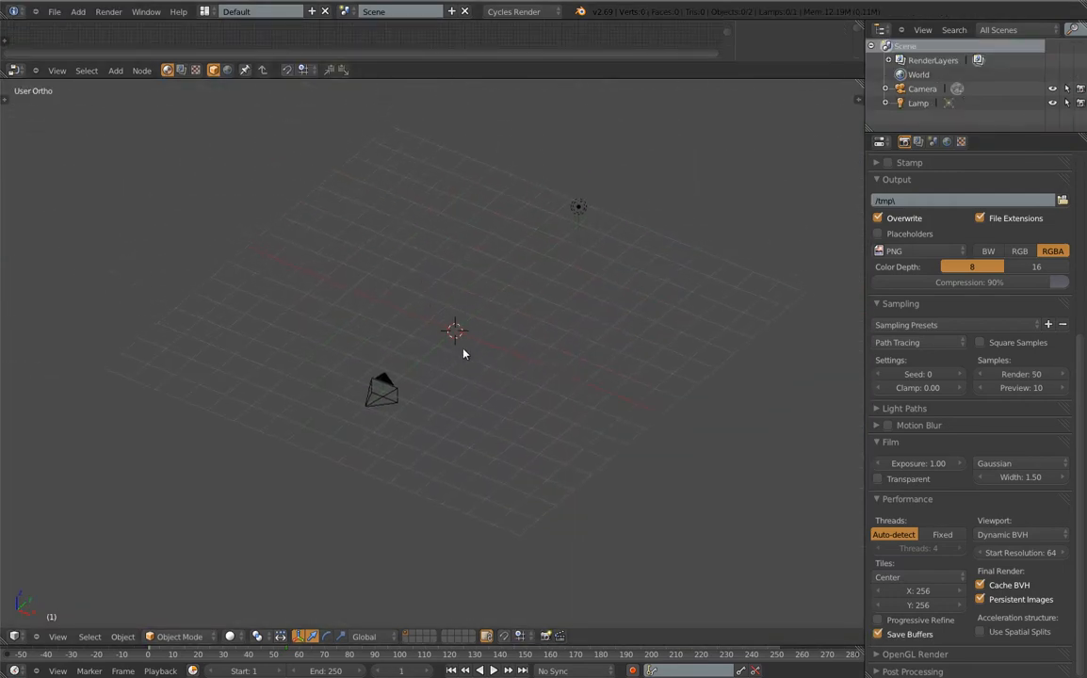
Delete the default lamp, leaving only the camera
right_click(580, 213)
key("x")
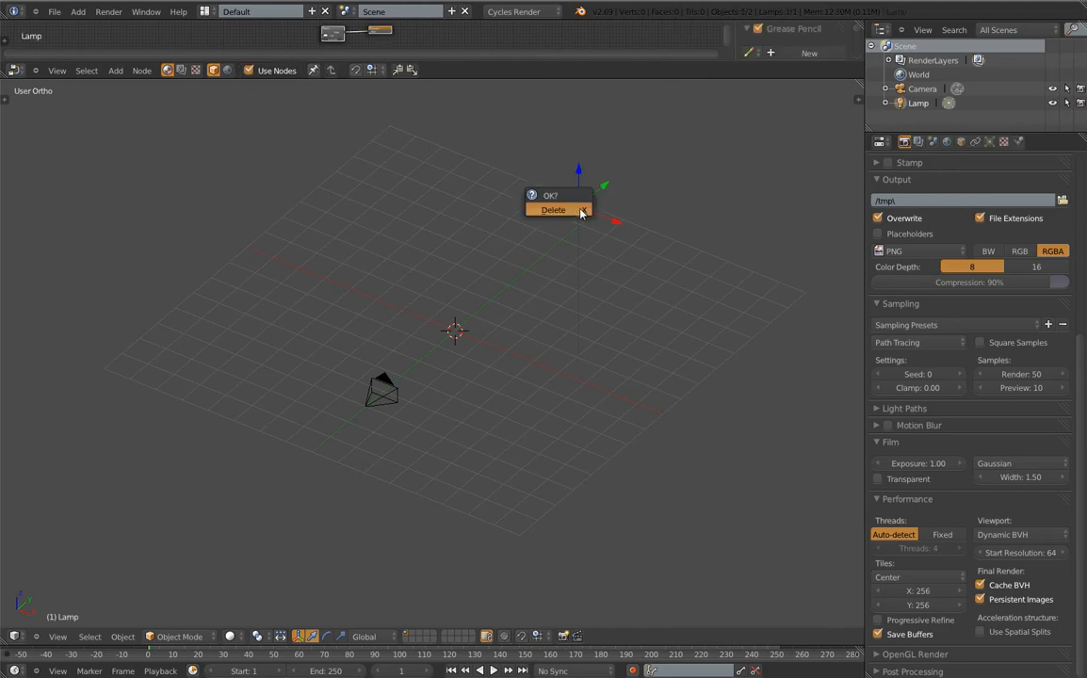
left_click(579, 211)
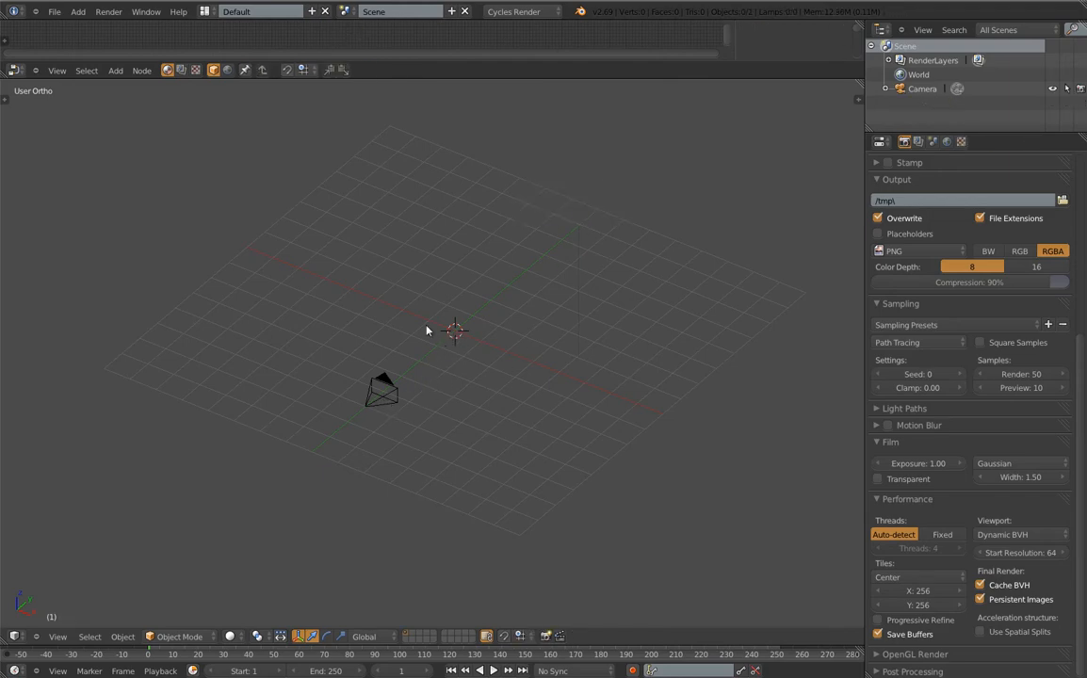
Add a floor plane and scale it to about eight times its size
key("space")
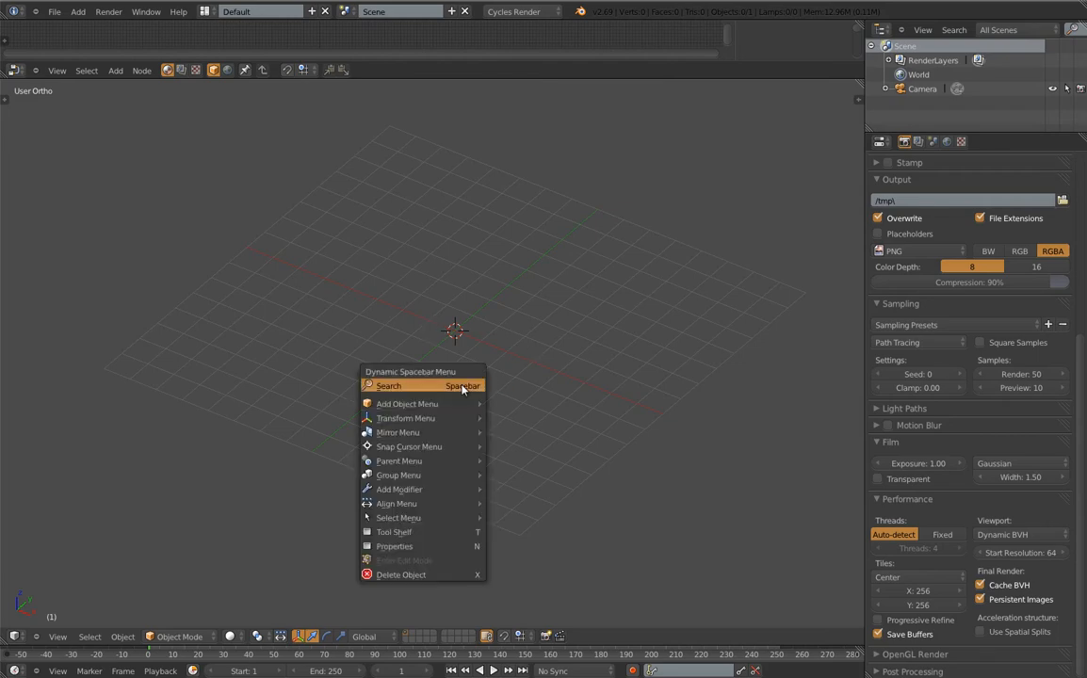
mouse_move(433, 403)
mouse_move(542, 404)
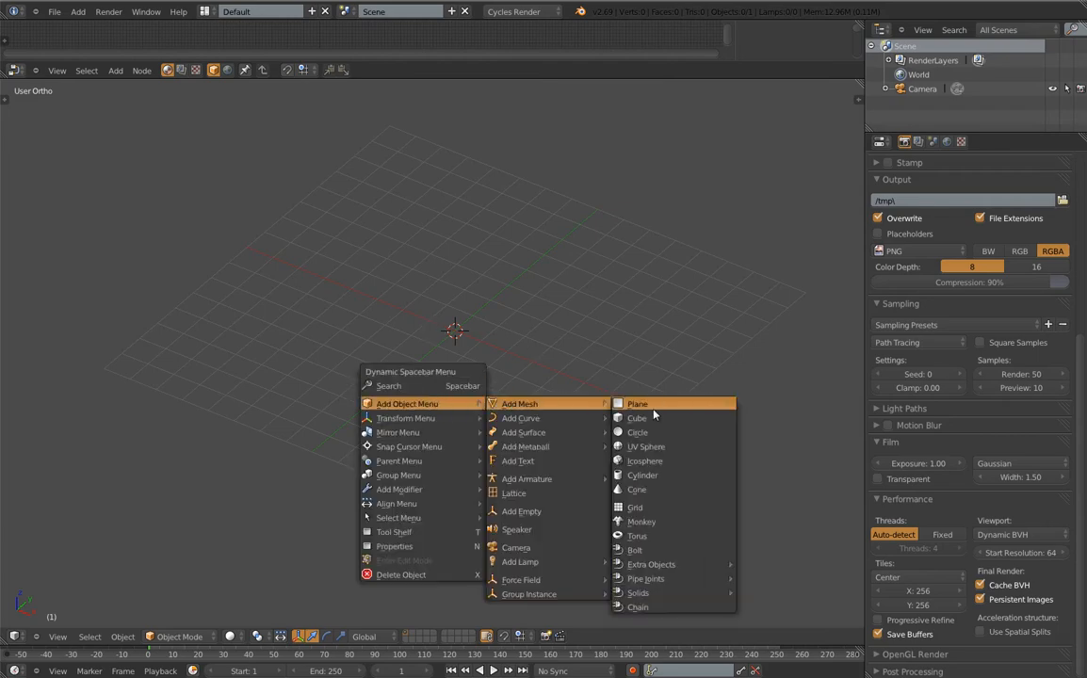
left_click(660, 404)
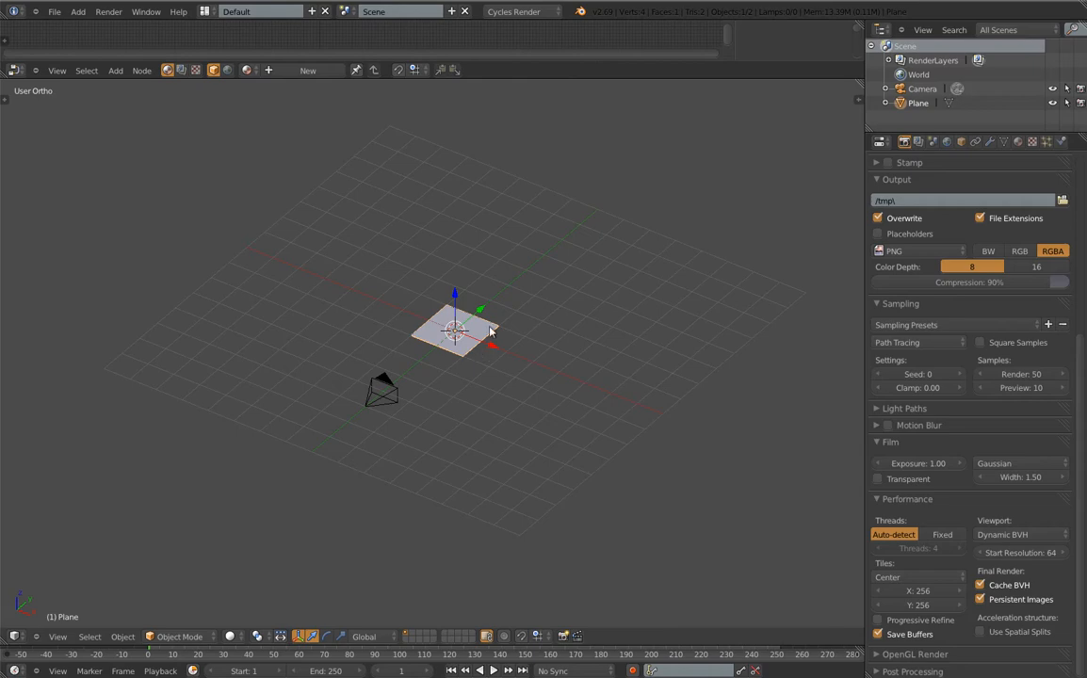
key("s")
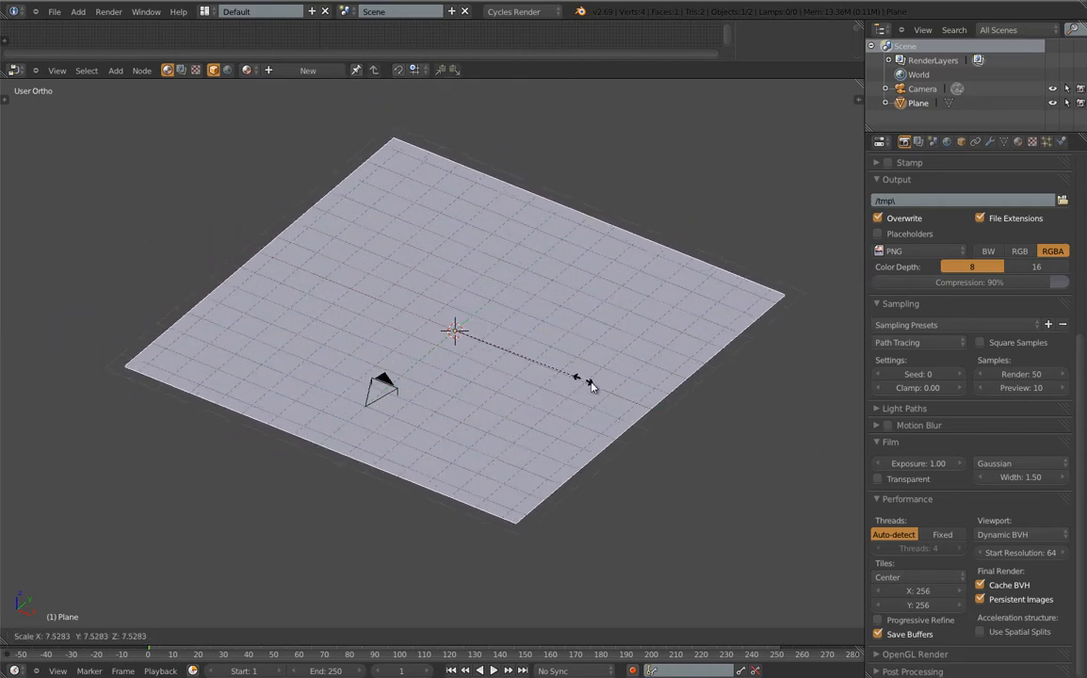
left_click(591, 384)
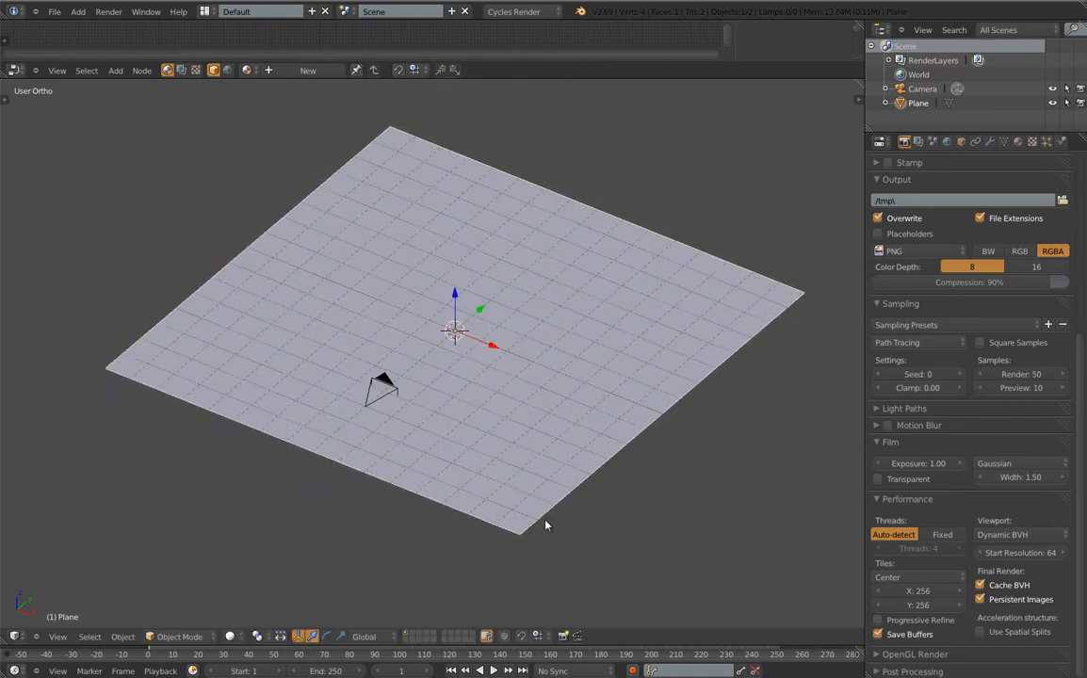
Raise the camera and pull it back 4.665 units along −Y
right_click(405, 410)
key("g")
key("z")
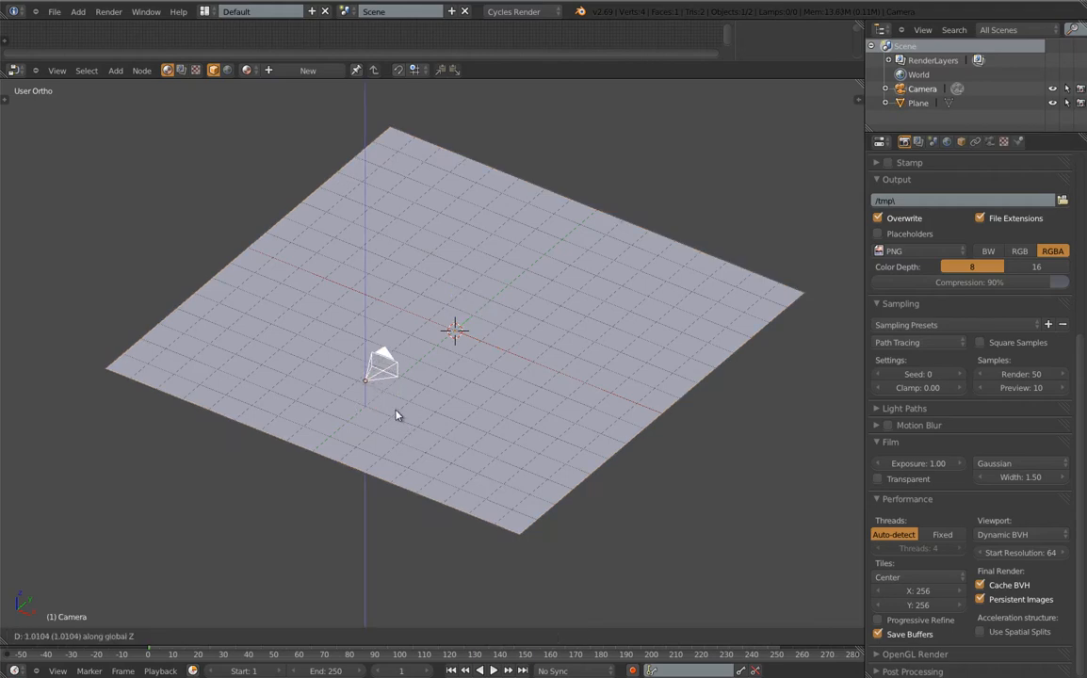
left_click(397, 412)
key("g")
key("y")
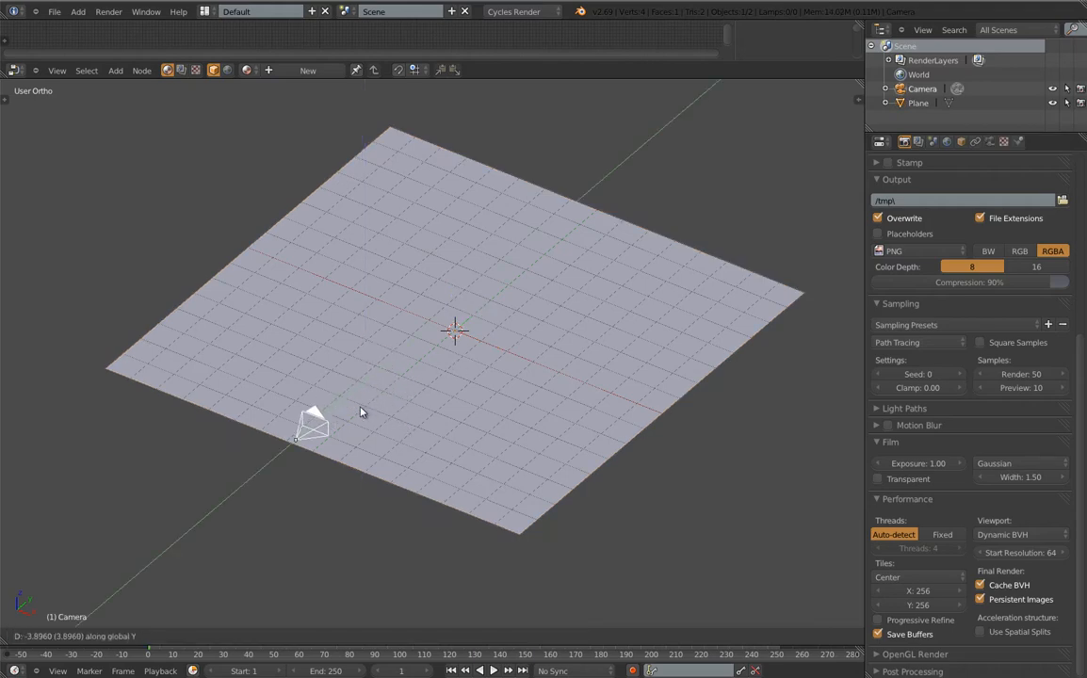
left_click(359, 414)
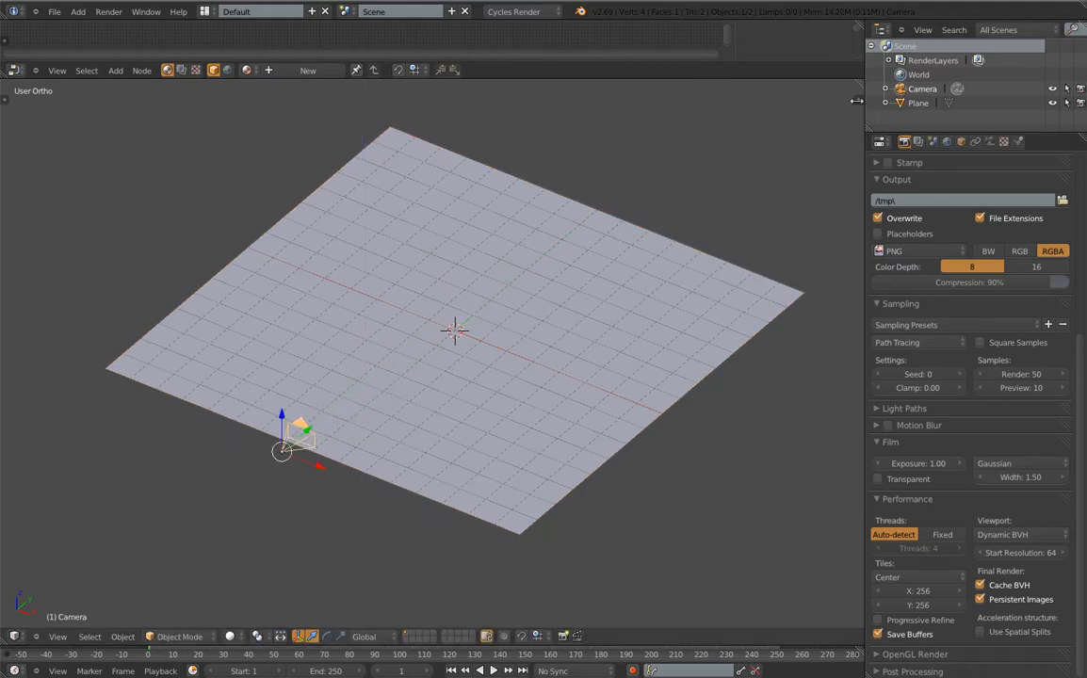
Show the properties side panel, on-screen keystroke display and object tools panel
key("n")
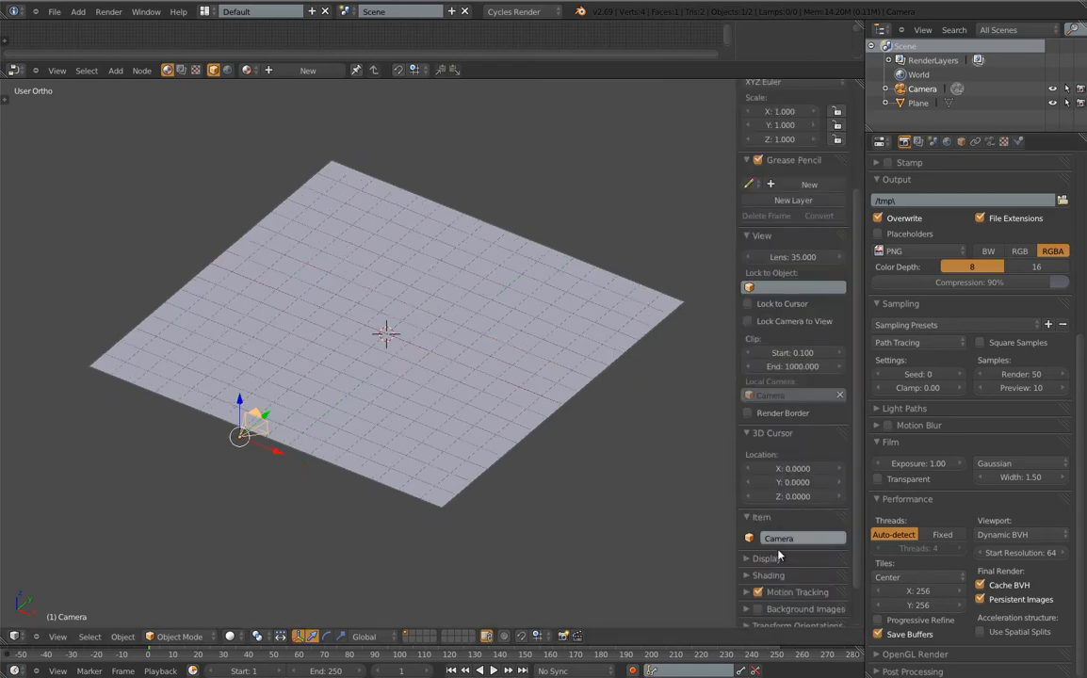
scroll(787, 561, "down", 2)
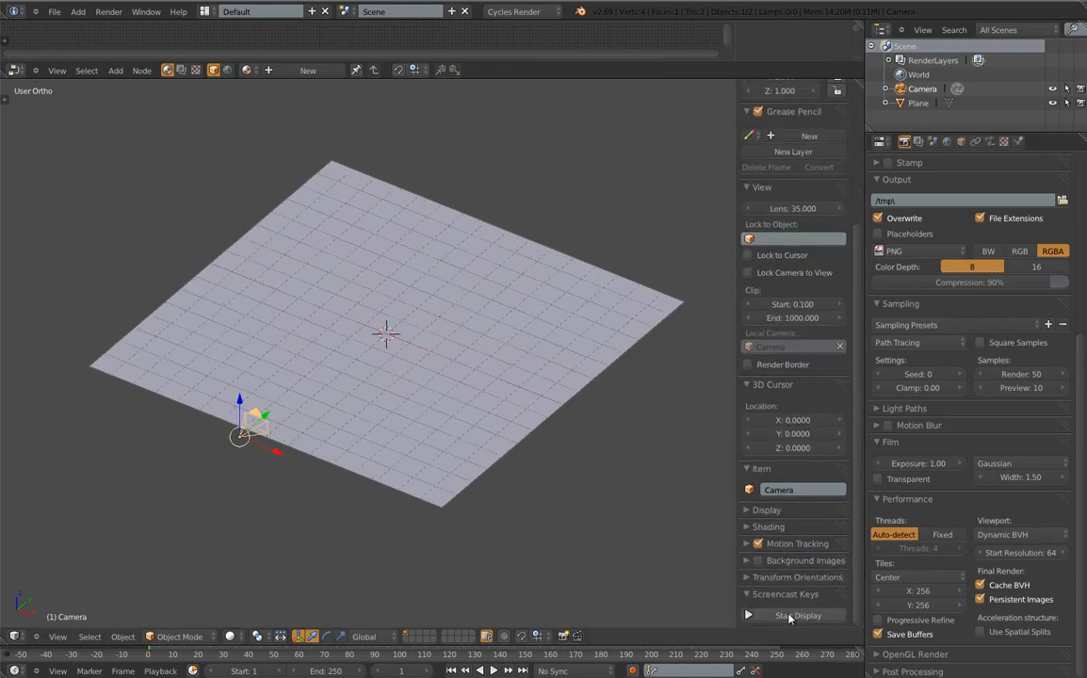
left_click(790, 616)
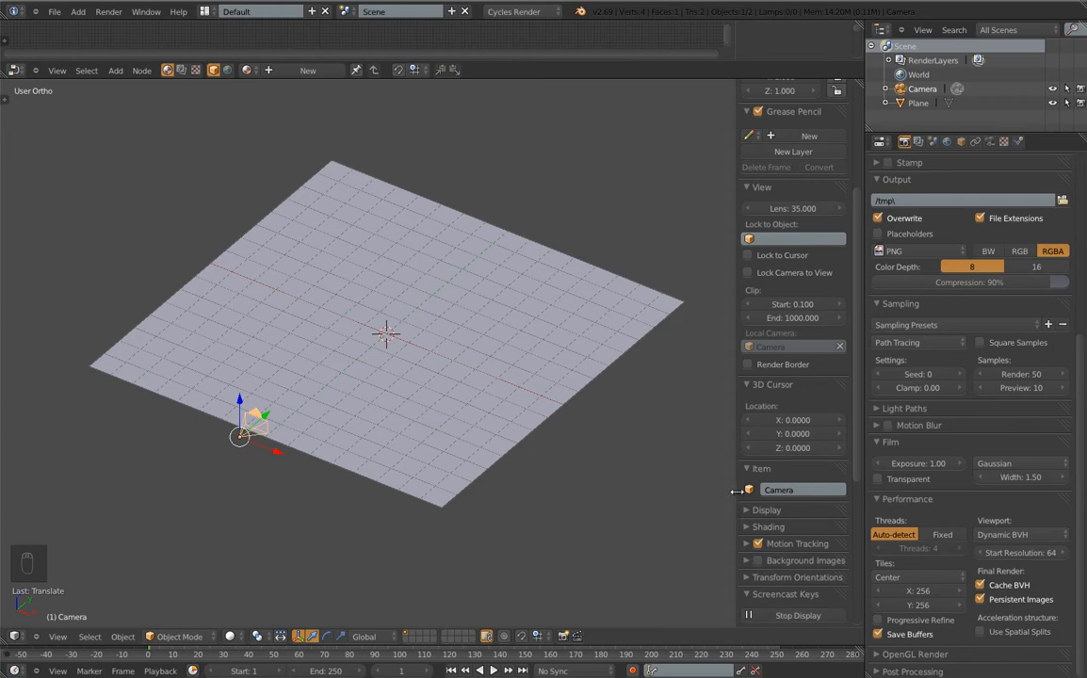
key("t")
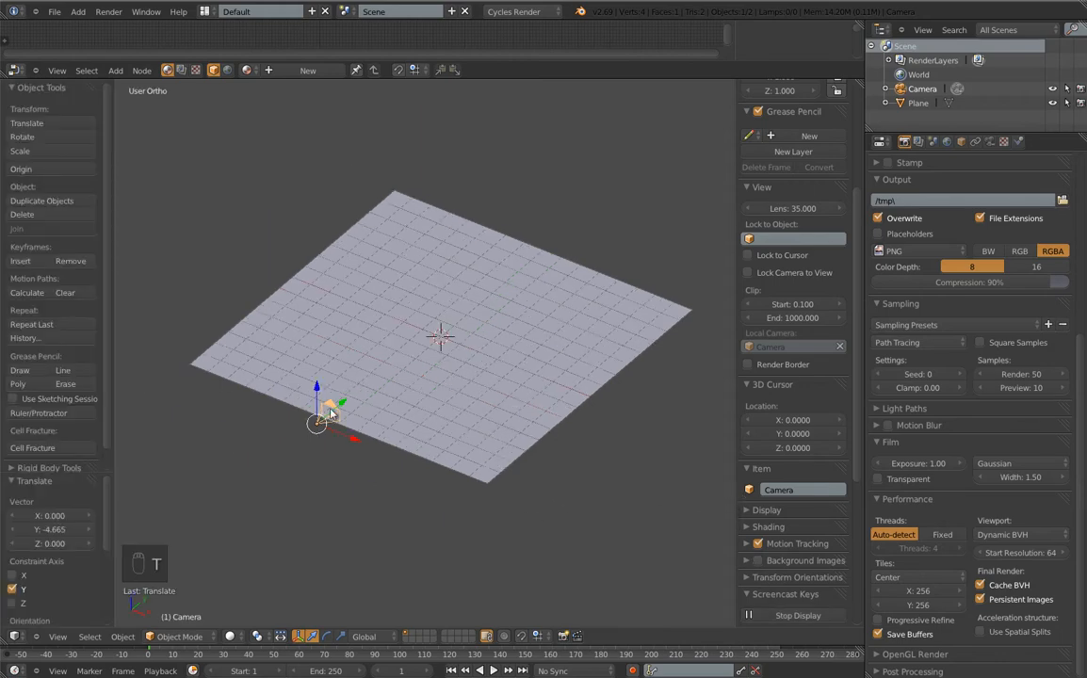
Add a cube and scale it down to 0.534
key("space")
mouse_move(427, 353)
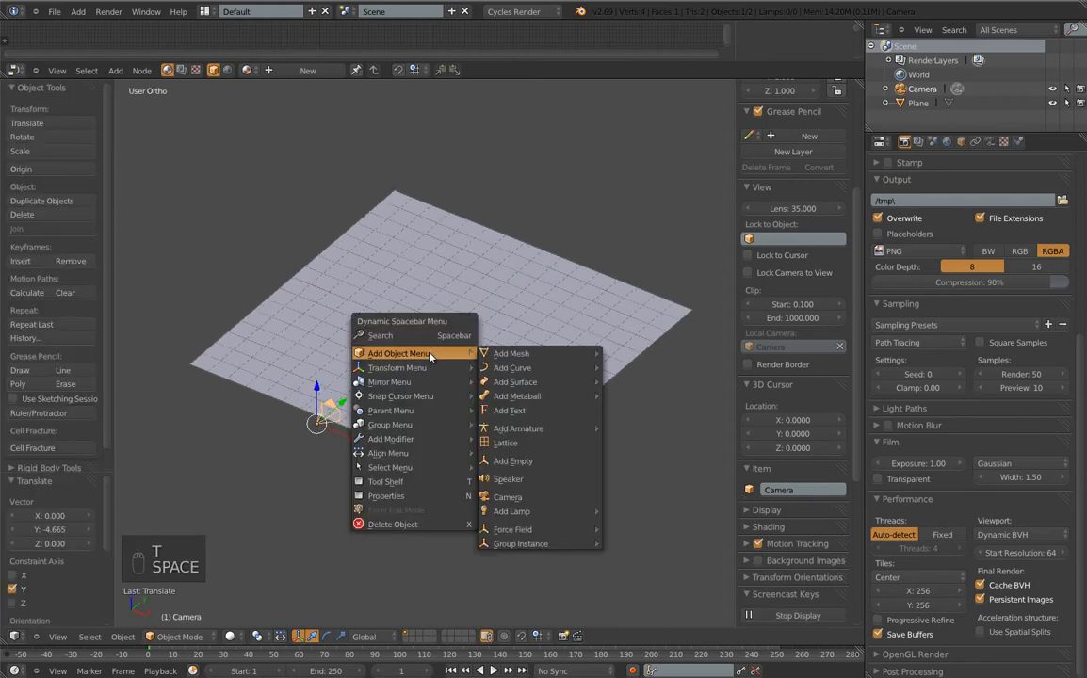
mouse_move(516, 353)
left_click(659, 370)
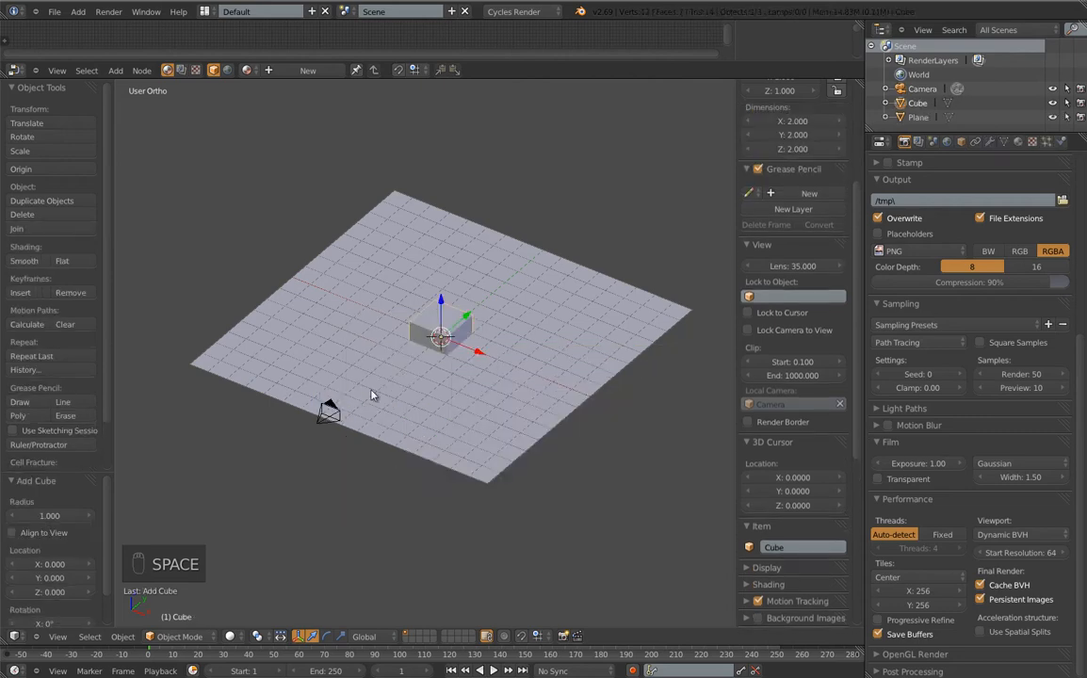
key("s")
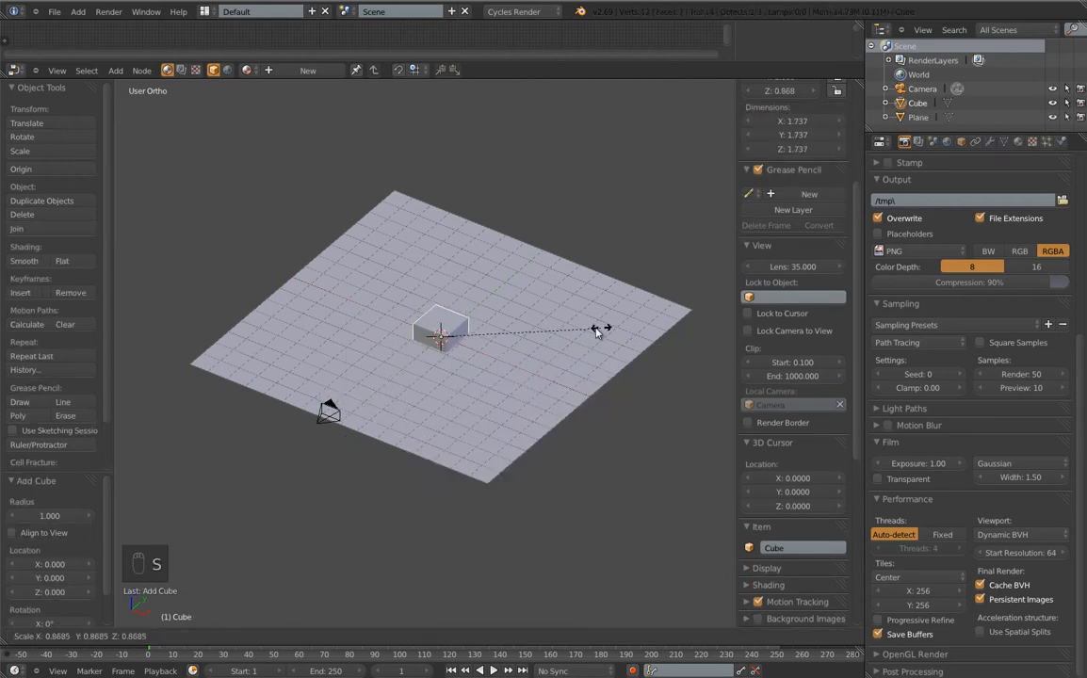
left_click(556, 361)
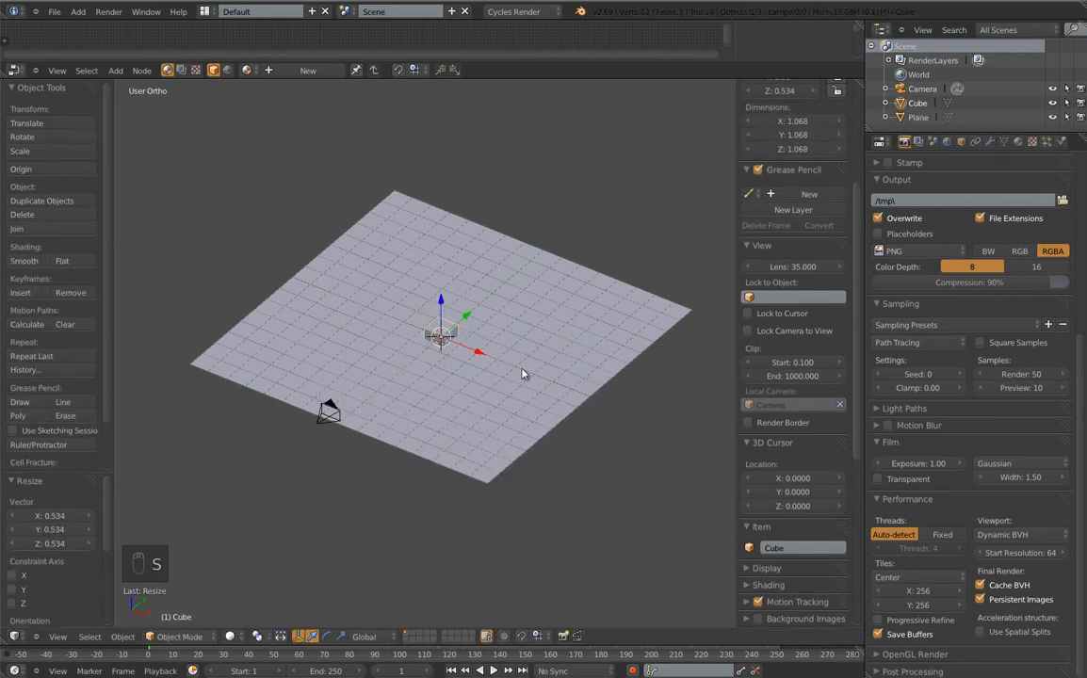
Make the cube three times taller along Z and raise it upward
key("s")
type("z")
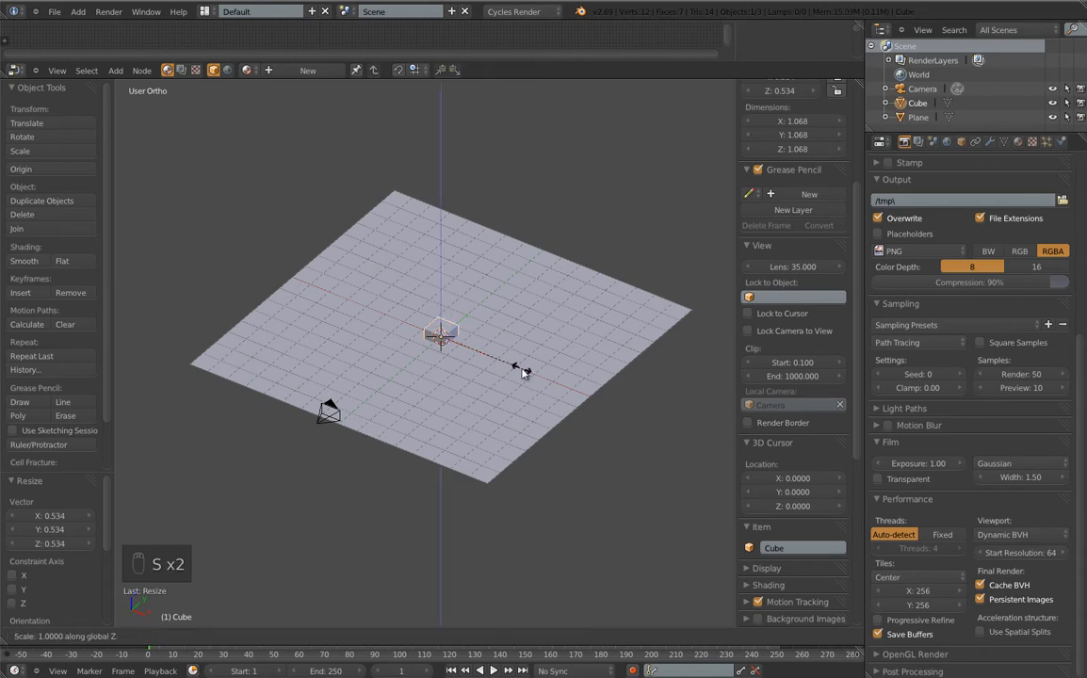
type("3")
left_click(522, 368)
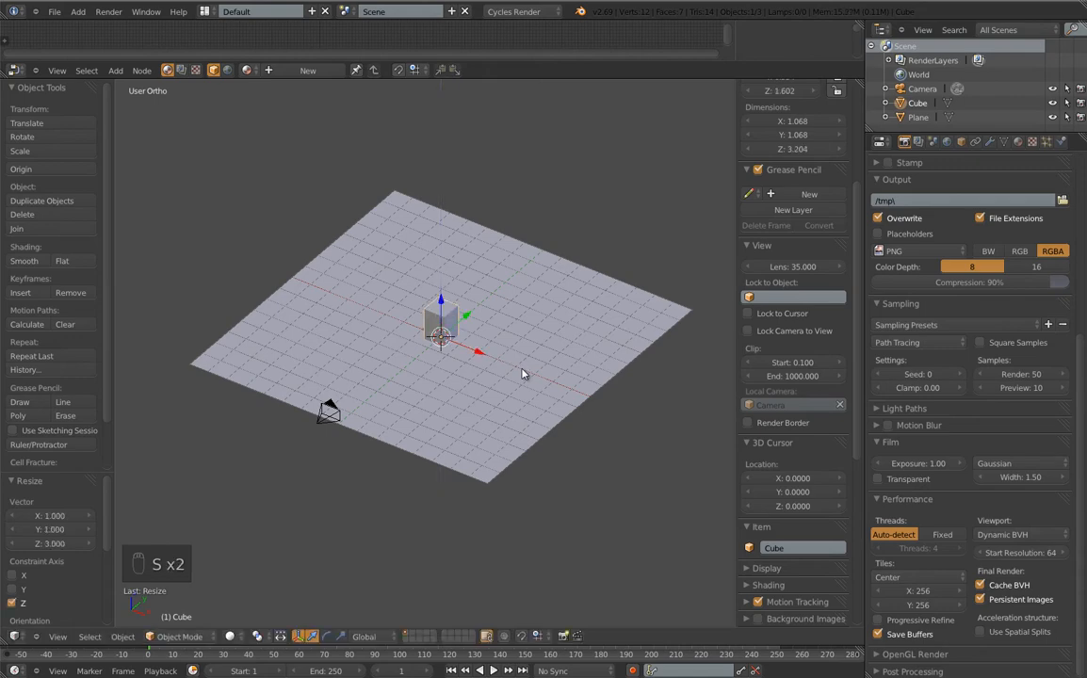
key("g")
key("z")
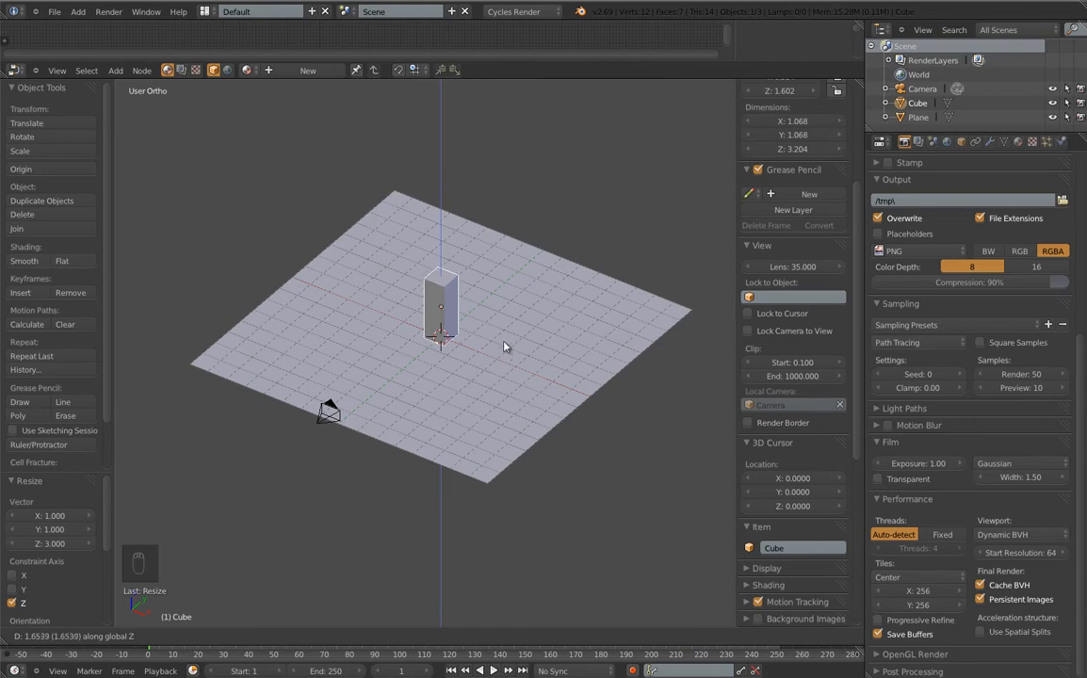
left_click(504, 347)
In front view, move the column vertically so its base rests on the floor at Z 1.602
key("KP_1")
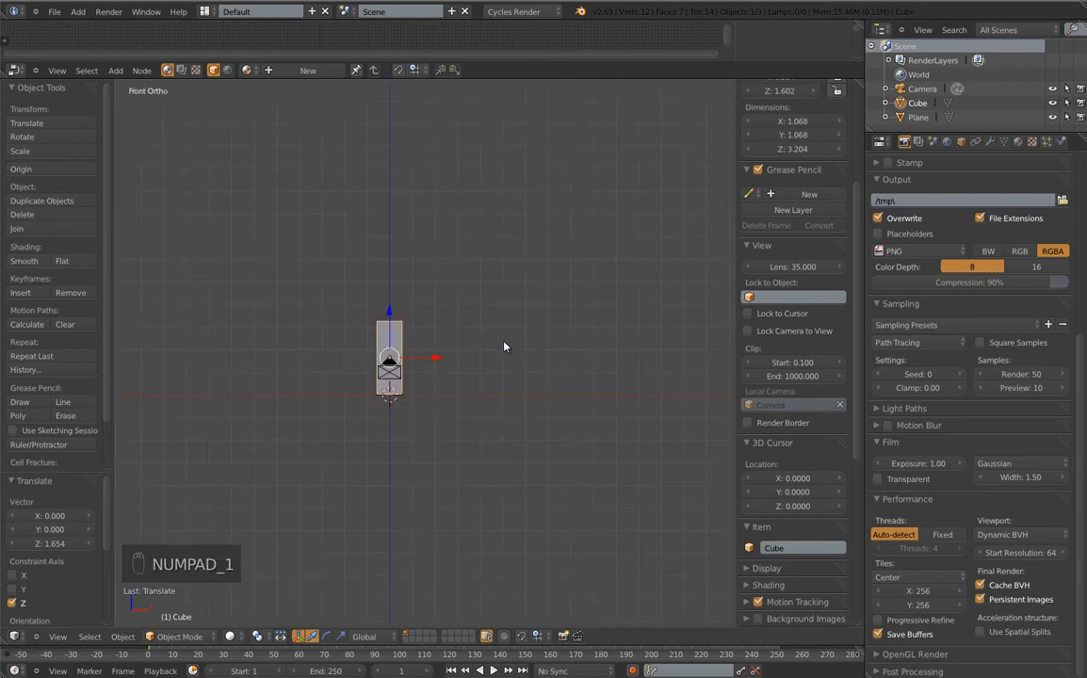
scroll(453, 364, "up", 5)
scroll(453, 364, "up", 5)
middle_click_drag(343, 391, 657, 175, "shift")
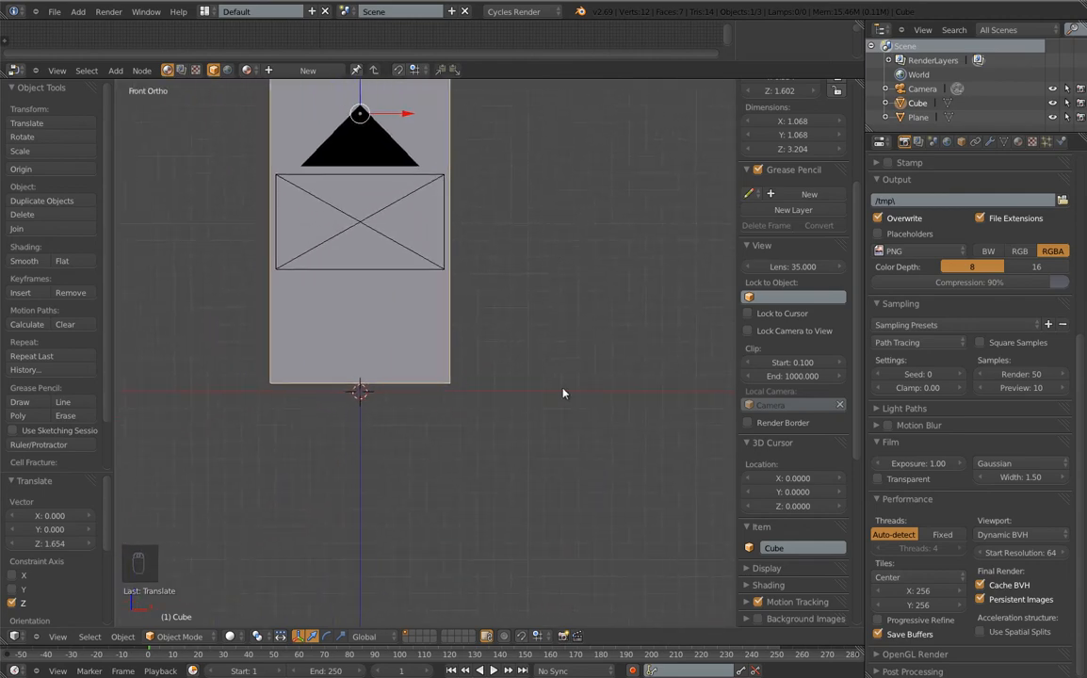
key("g")
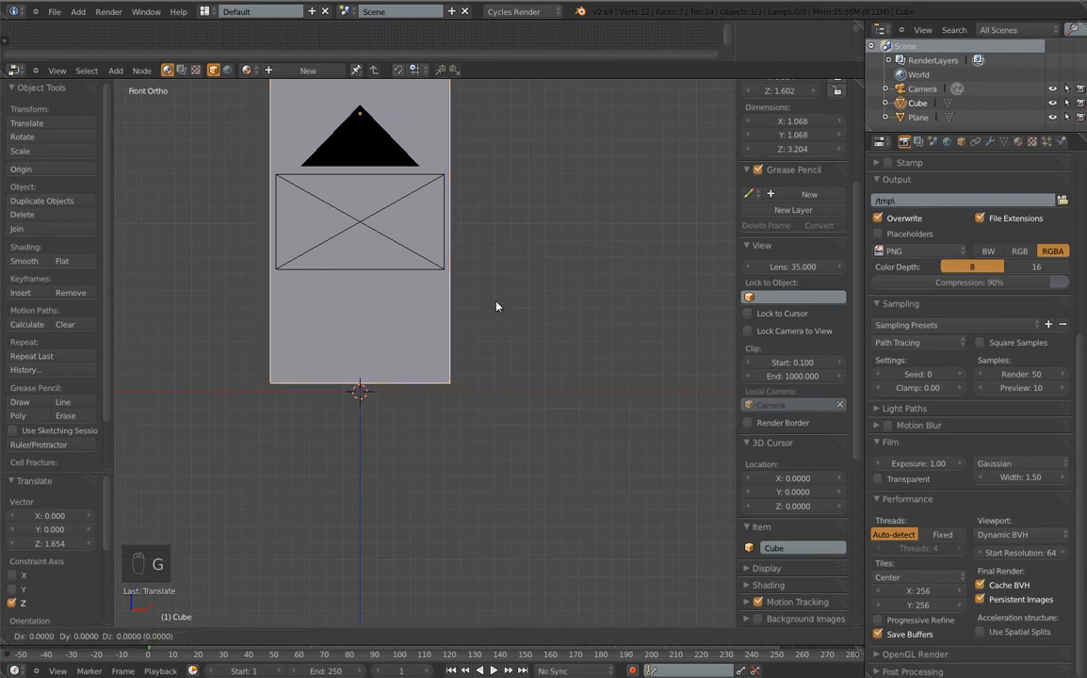
key("z")
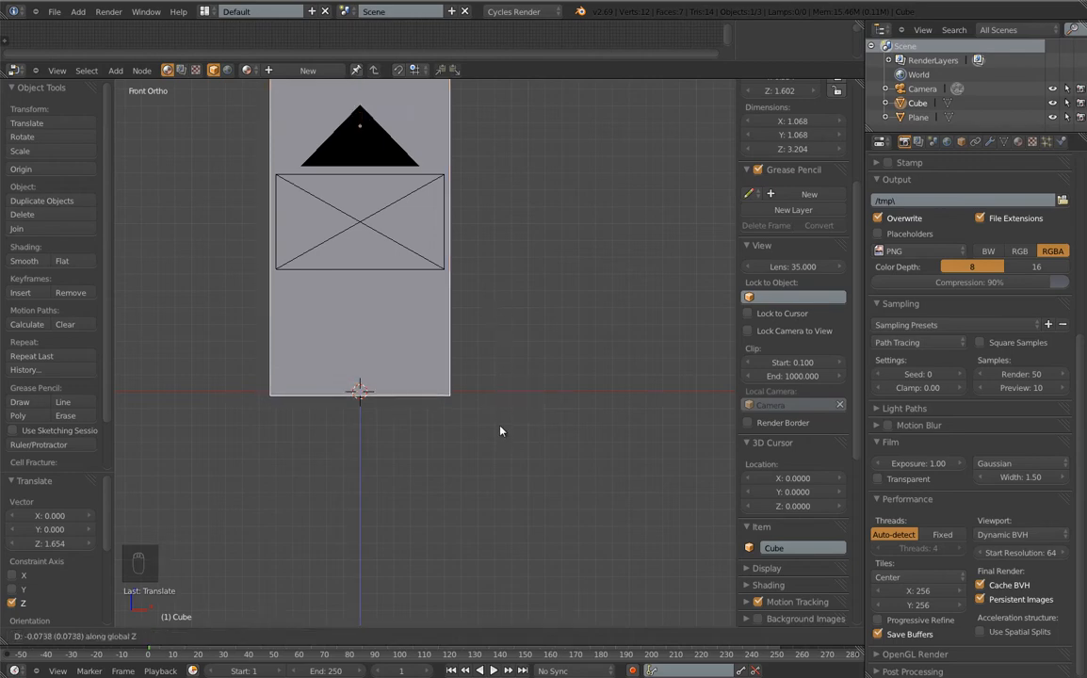
left_click(500, 434)
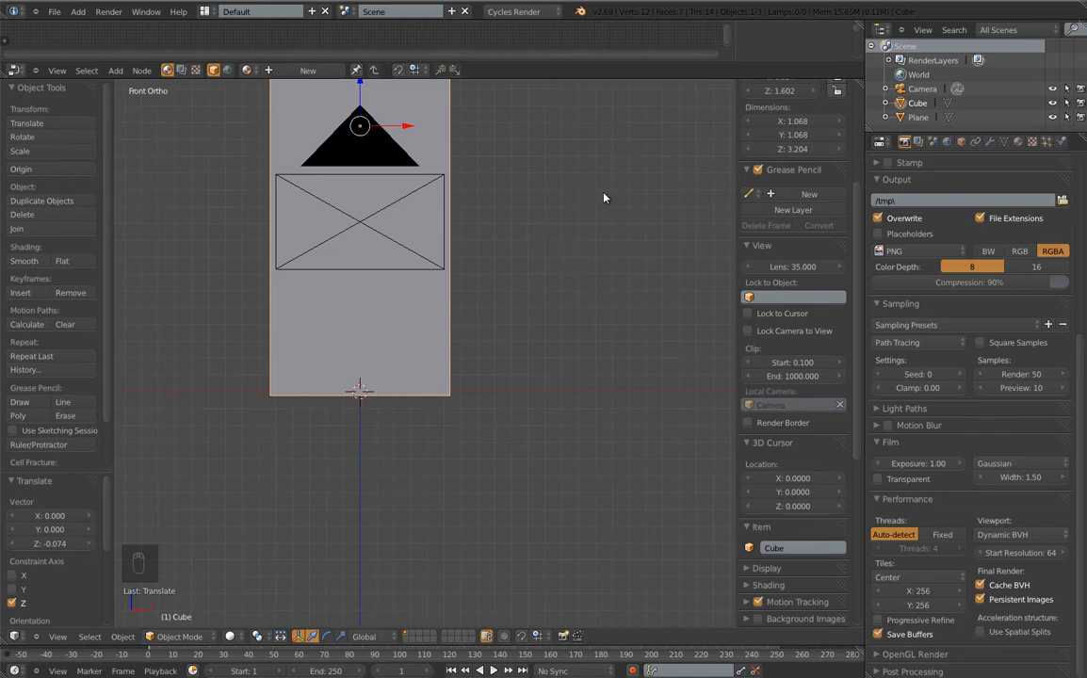
Orbit out and select the floor plane
middle_click_drag(604, 198, 472, 334)
scroll(553, 240, "down", 8)
right_click(656, 306)
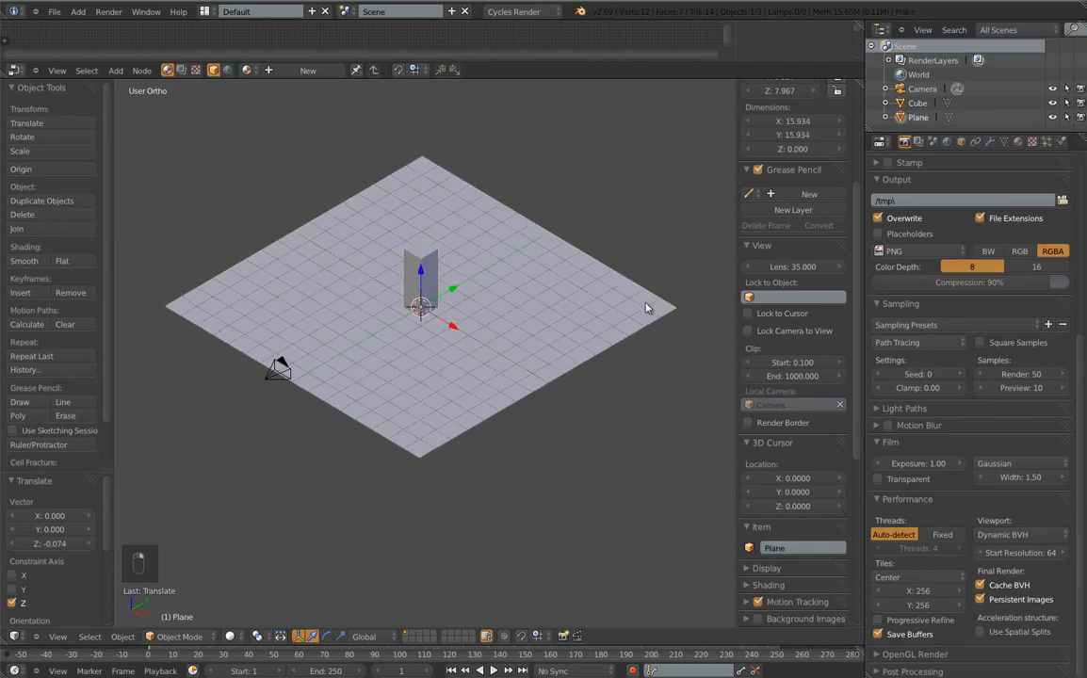
In Edit Mode, extrude the plane's right edge upward into a 14.331-unit wall
key("Tab")
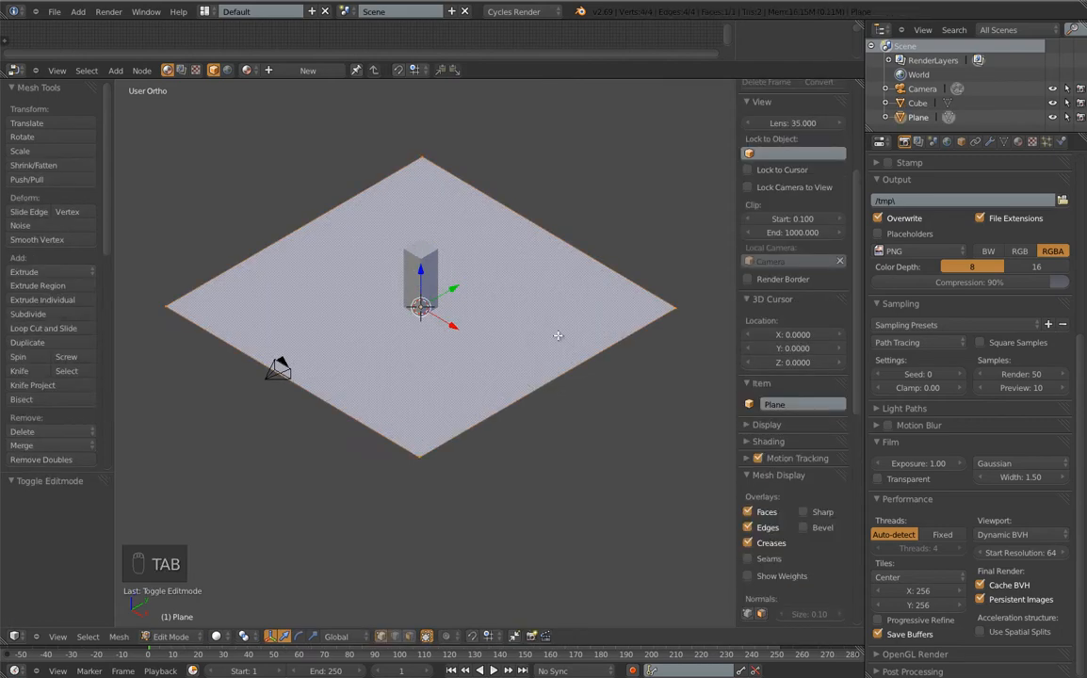
middle_click_drag(587, 319, 593, 380)
key("KP_7")
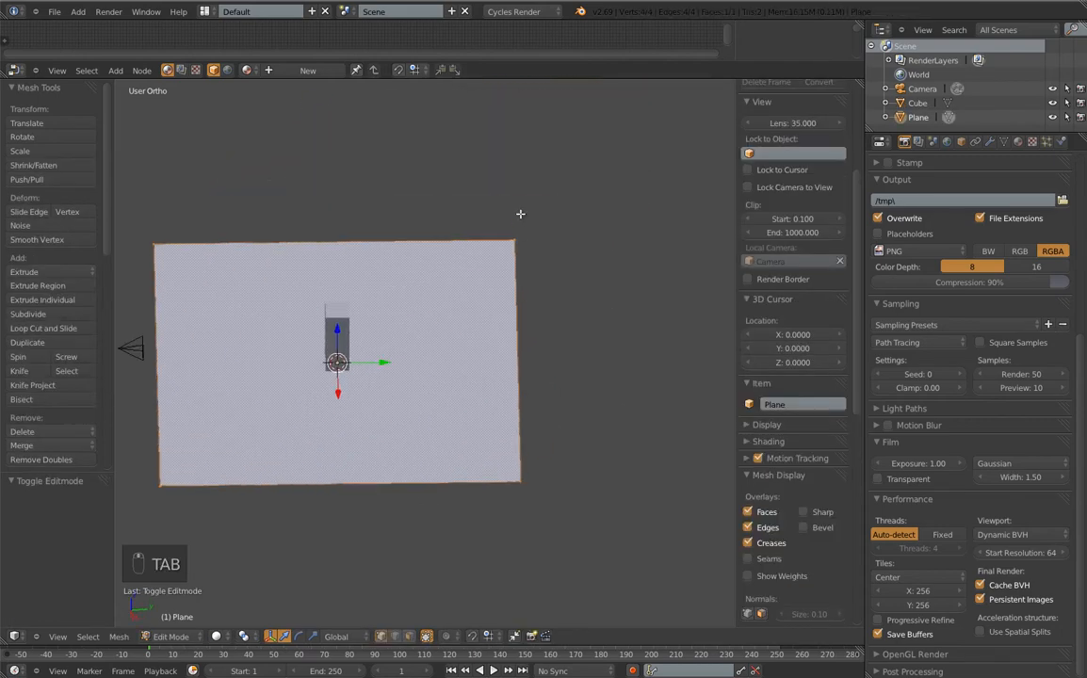
right_click(513, 240)
right_click(531, 495)
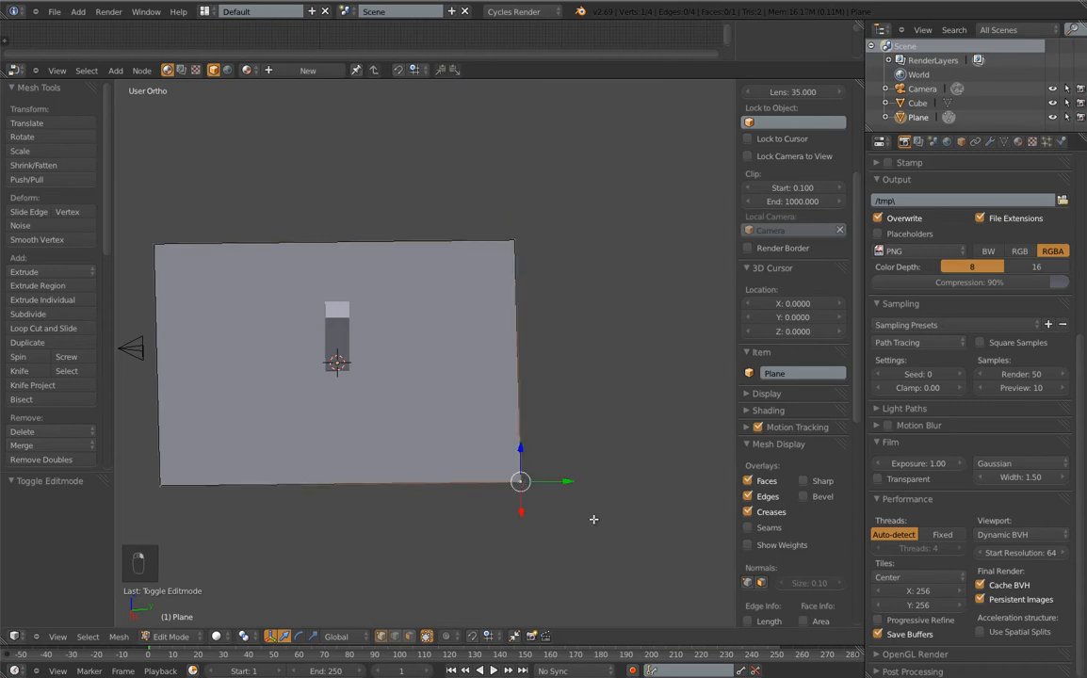
left_click(519, 238, "shift")
key("e")
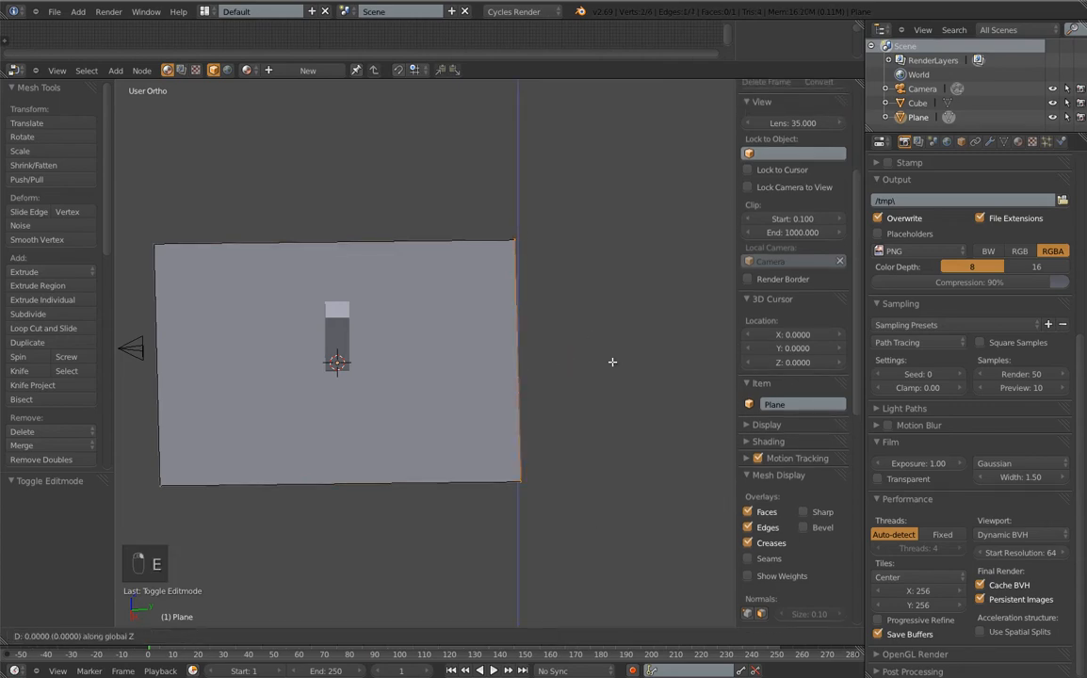
left_click(645, 120)
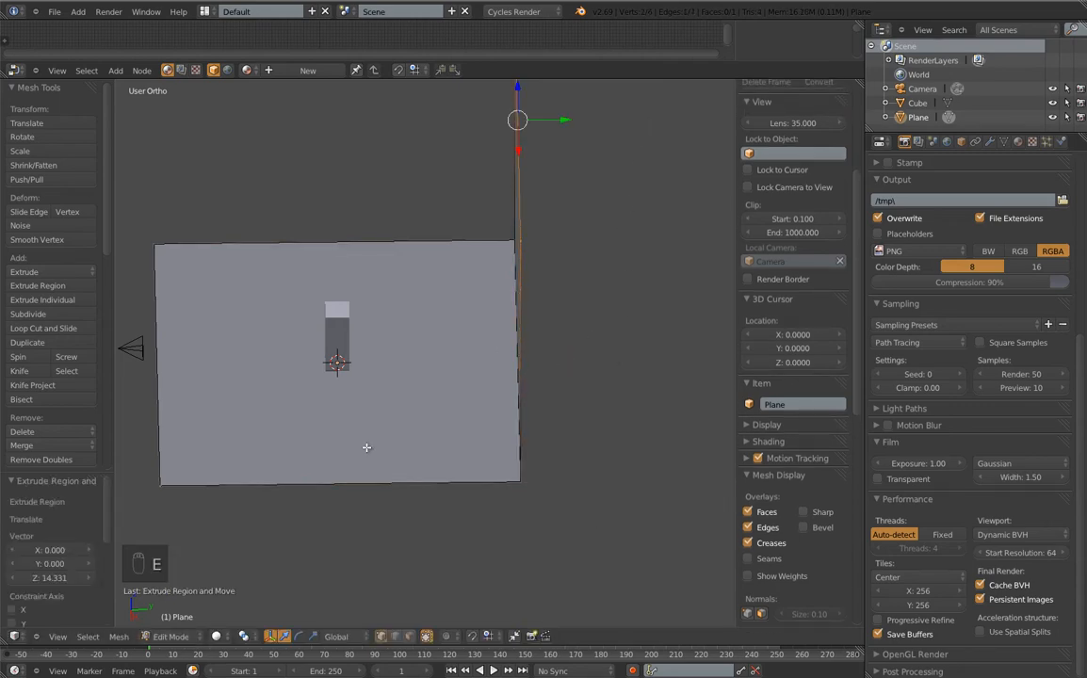
Widen the whole backdrop mesh 1.605 times along X
middle_click_drag(359, 471, 357, 442)
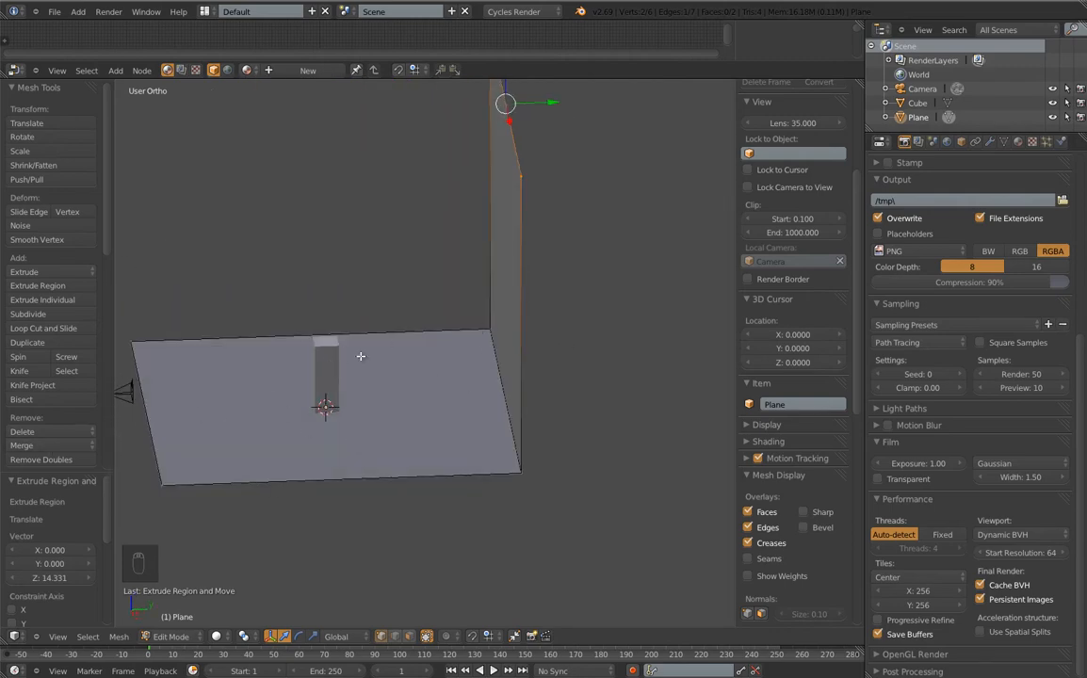
key("KP_0")
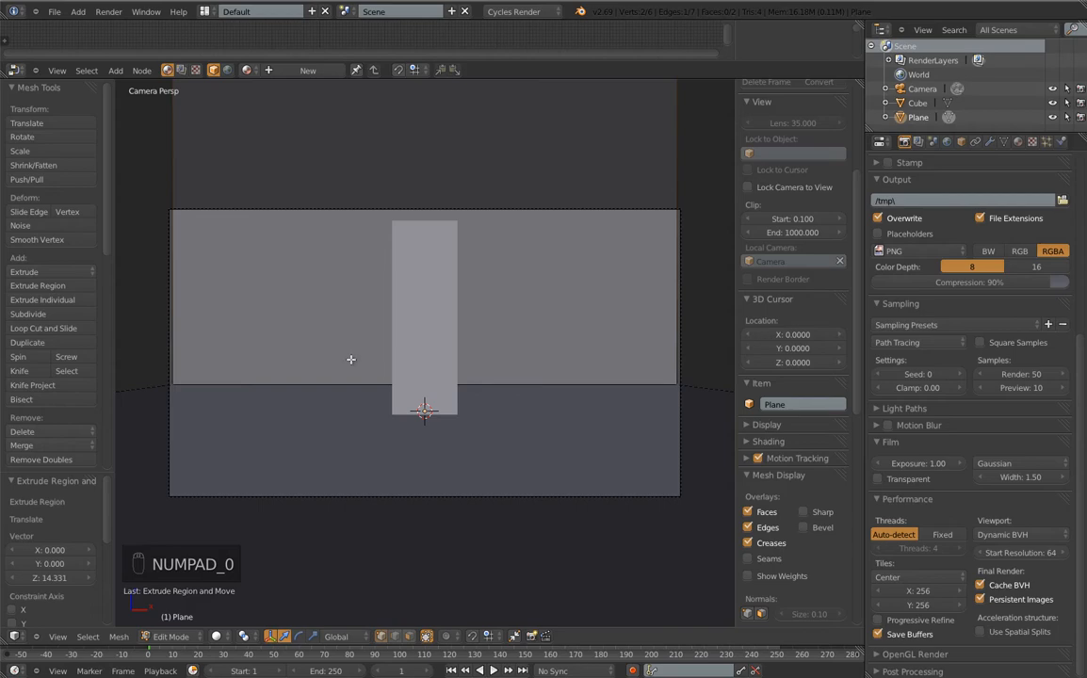
key("a")
key("a")
key("a")
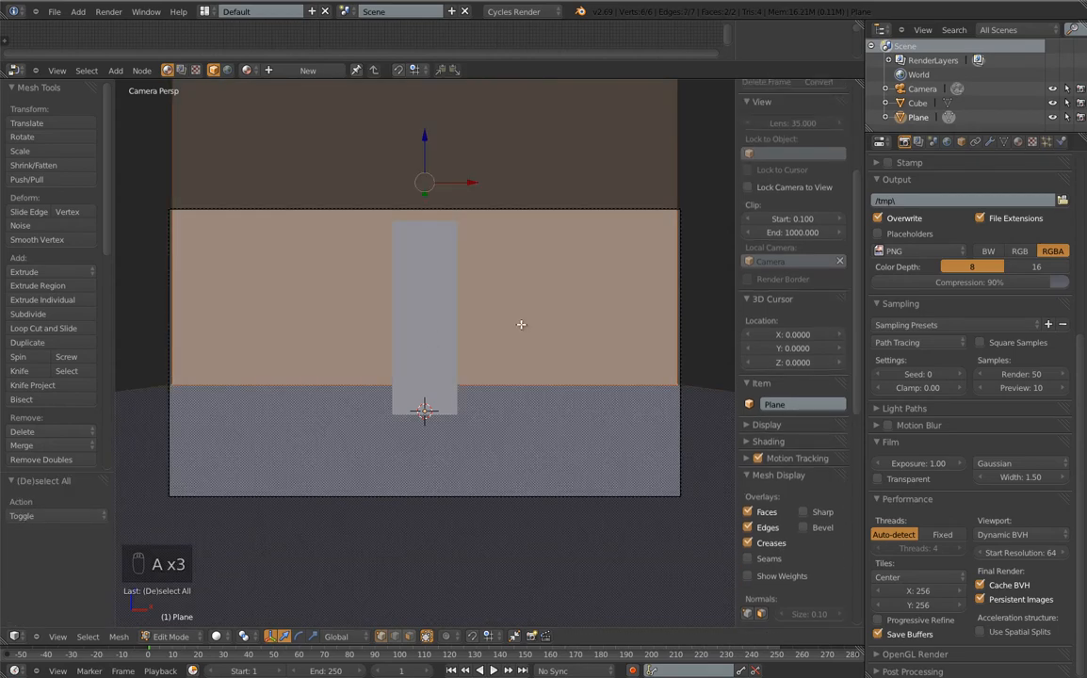
key("s")
key("x")
left_click(626, 408)
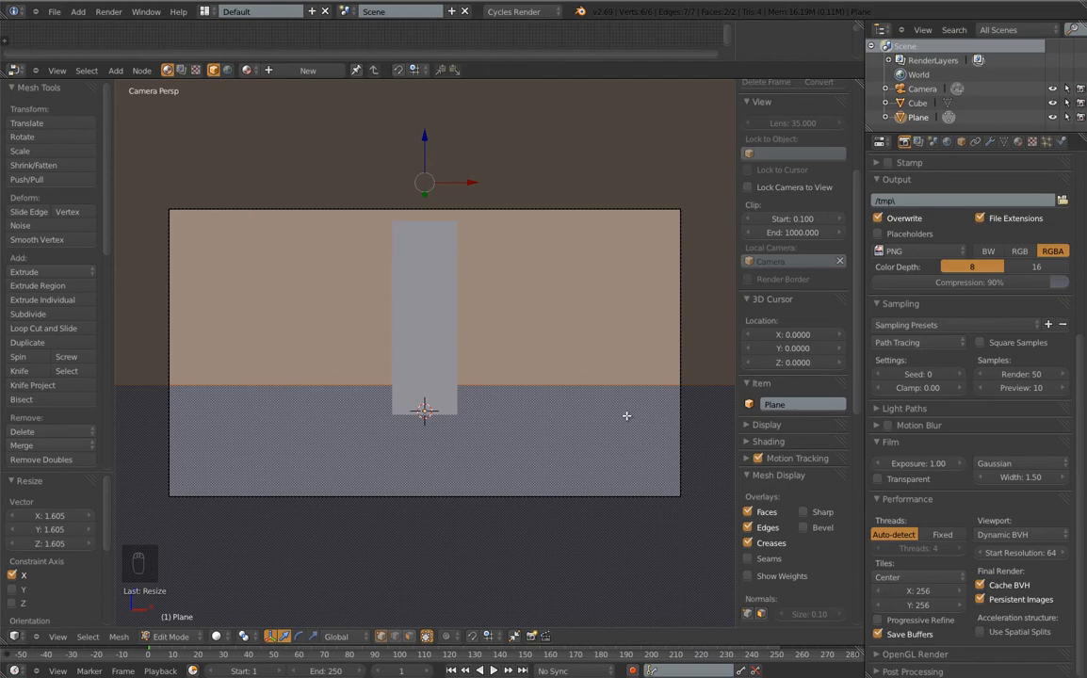
middle_click_drag(586, 303, 407, 298)
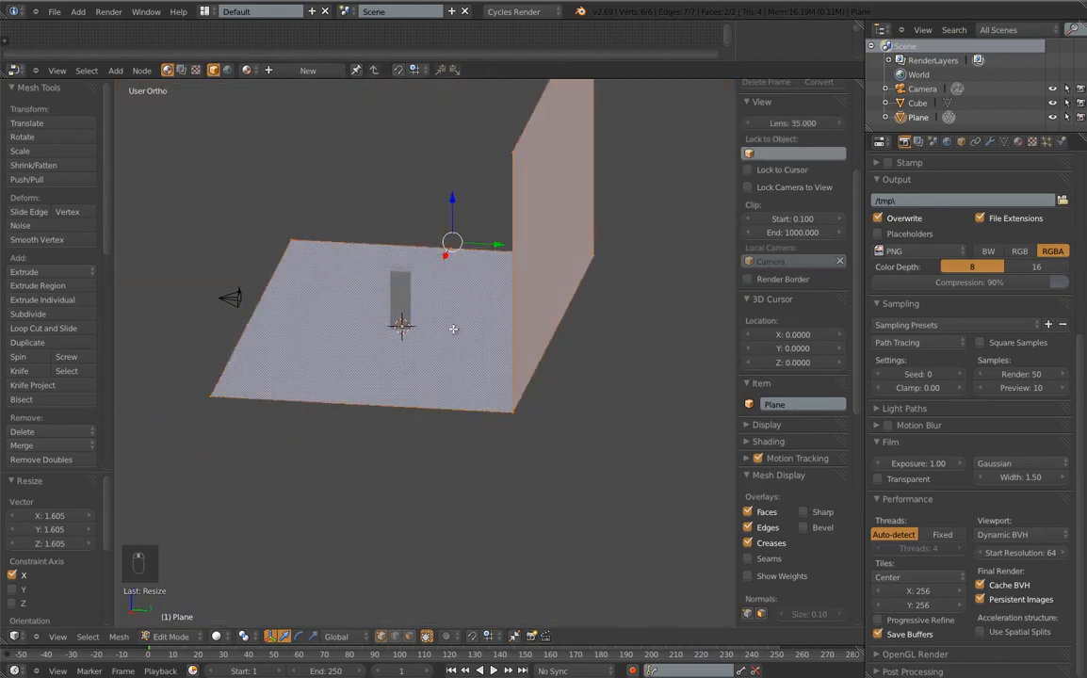
key("ctrl+r")
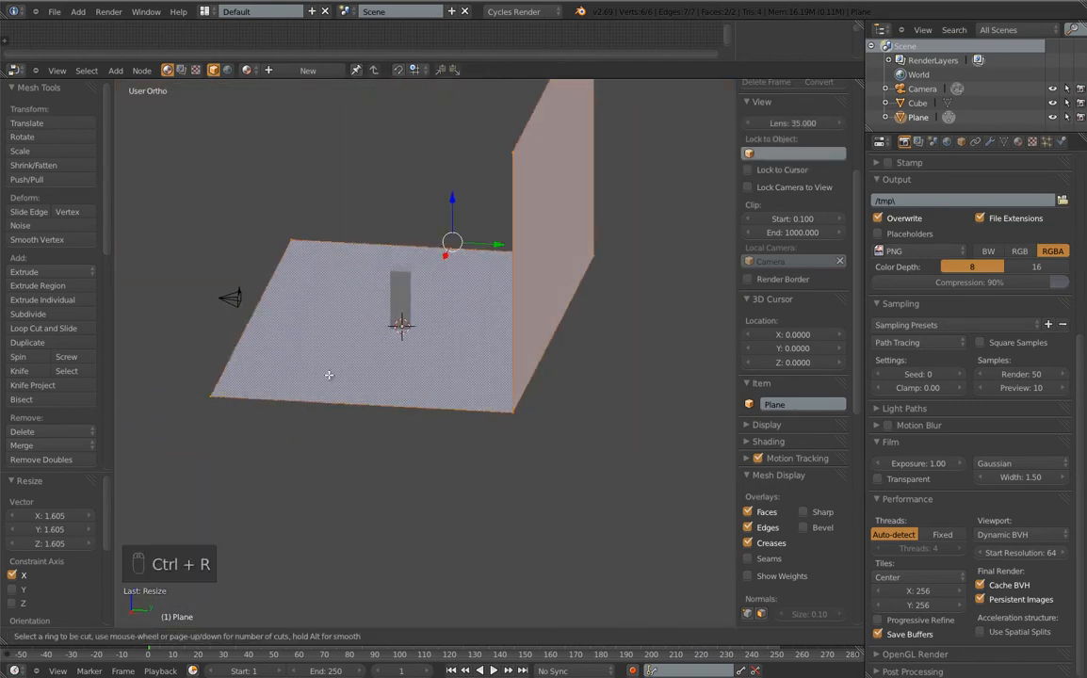
Add loop cuts across the backdrop floor, sliding each close to an edge
left_click(345, 410)
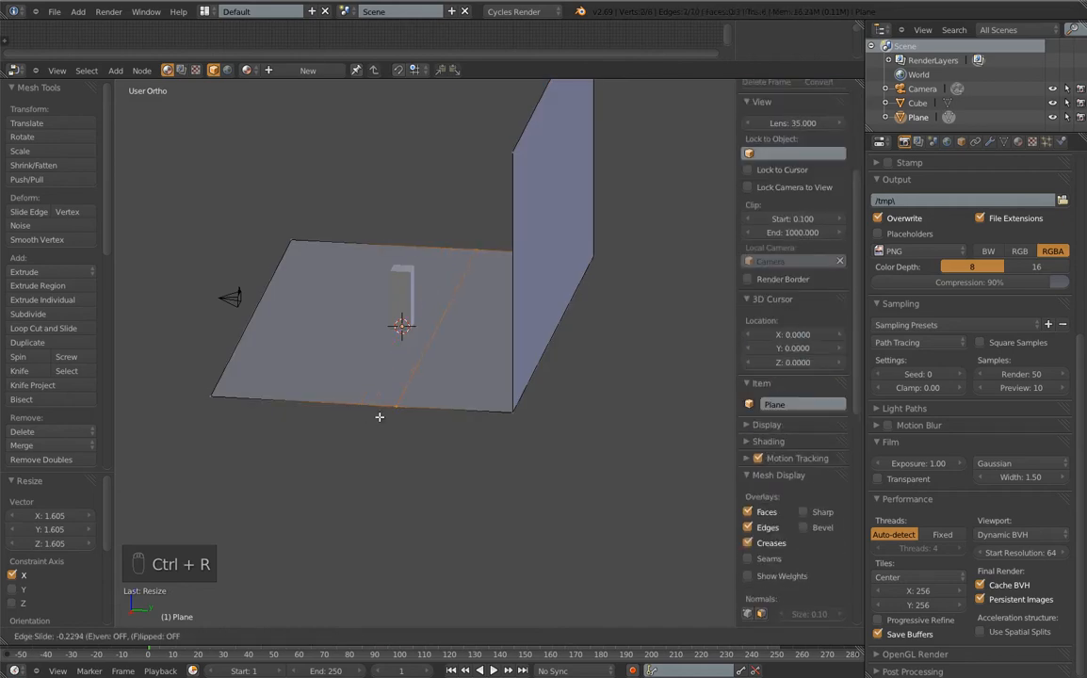
left_click(377, 416)
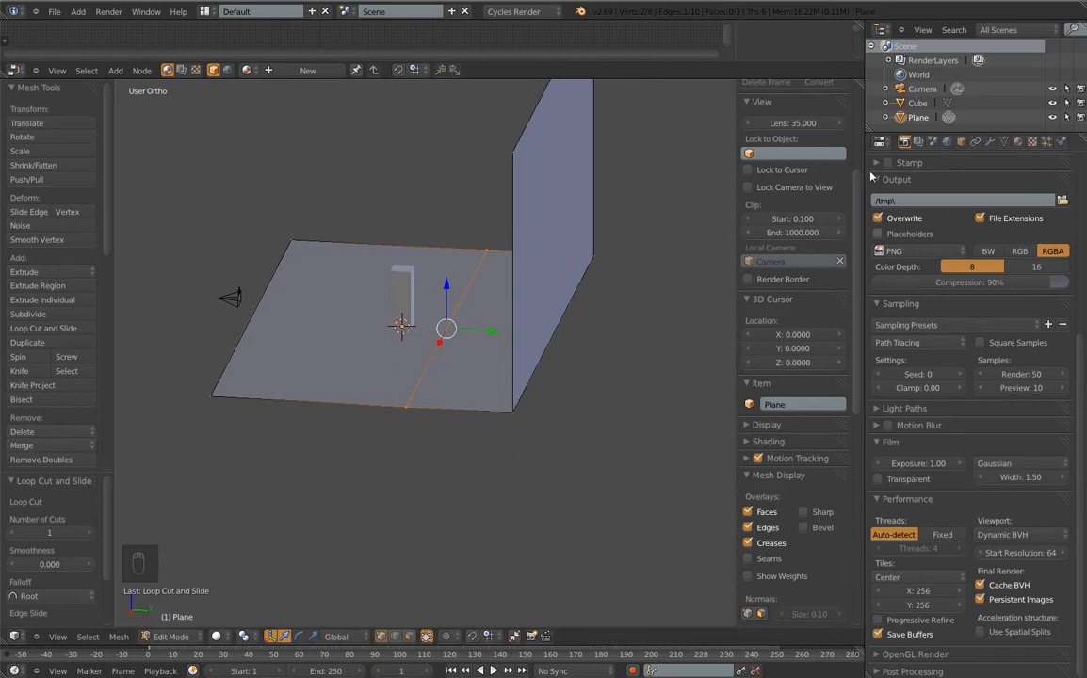
key("ctrl+r")
left_click(444, 307)
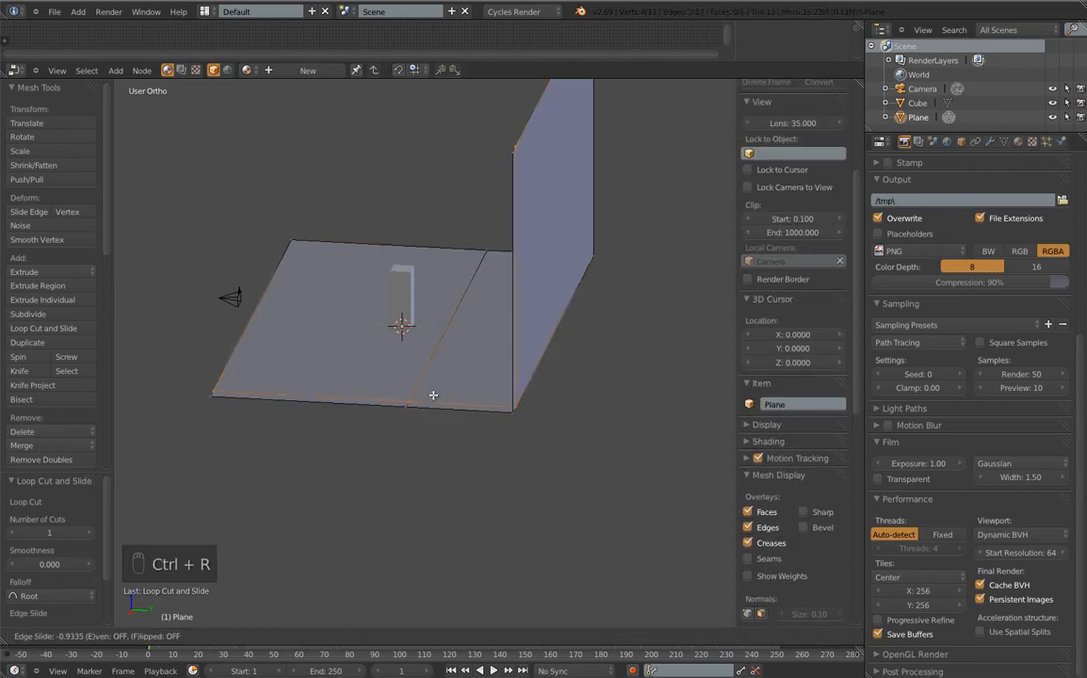
left_click(432, 396)
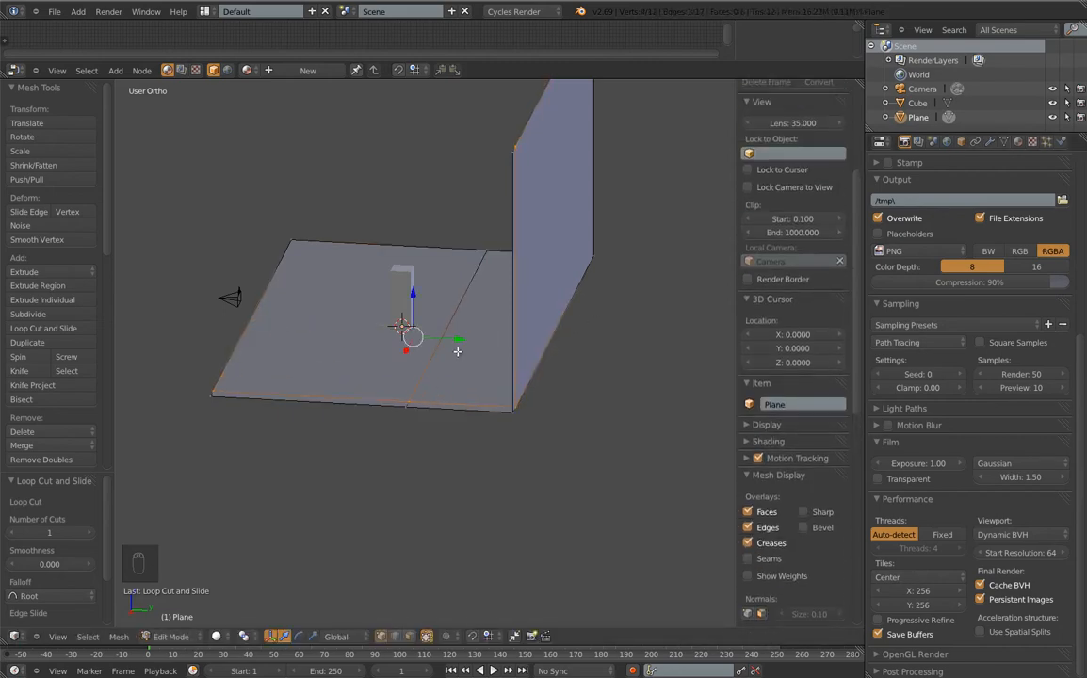
key("ctrl+r")
left_click(471, 283)
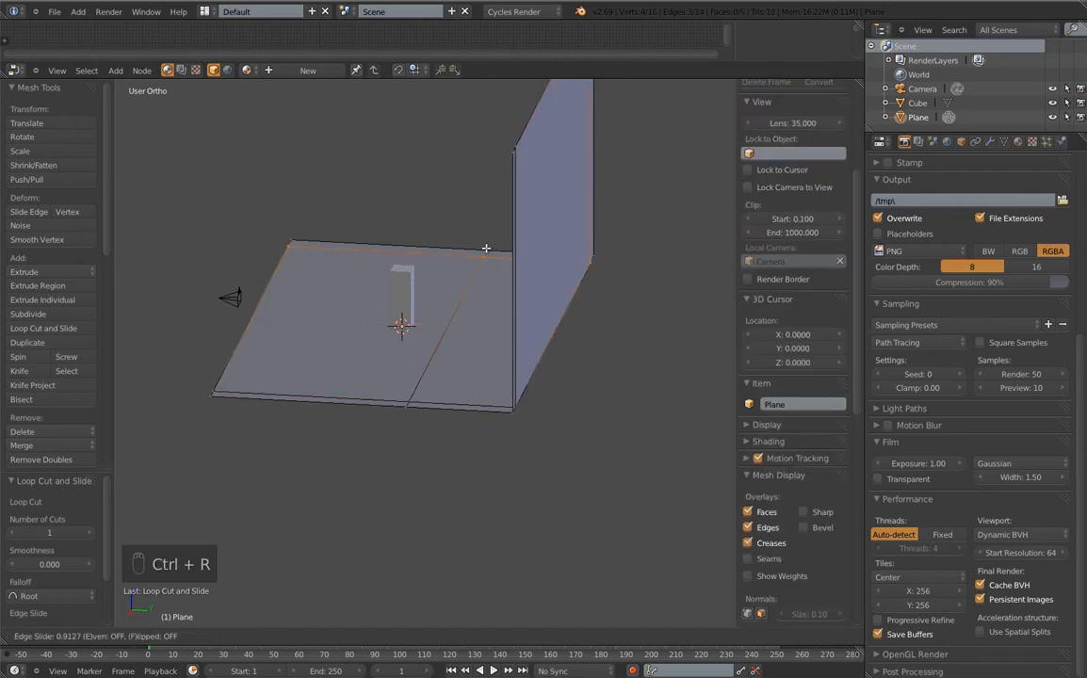
left_click(437, 226)
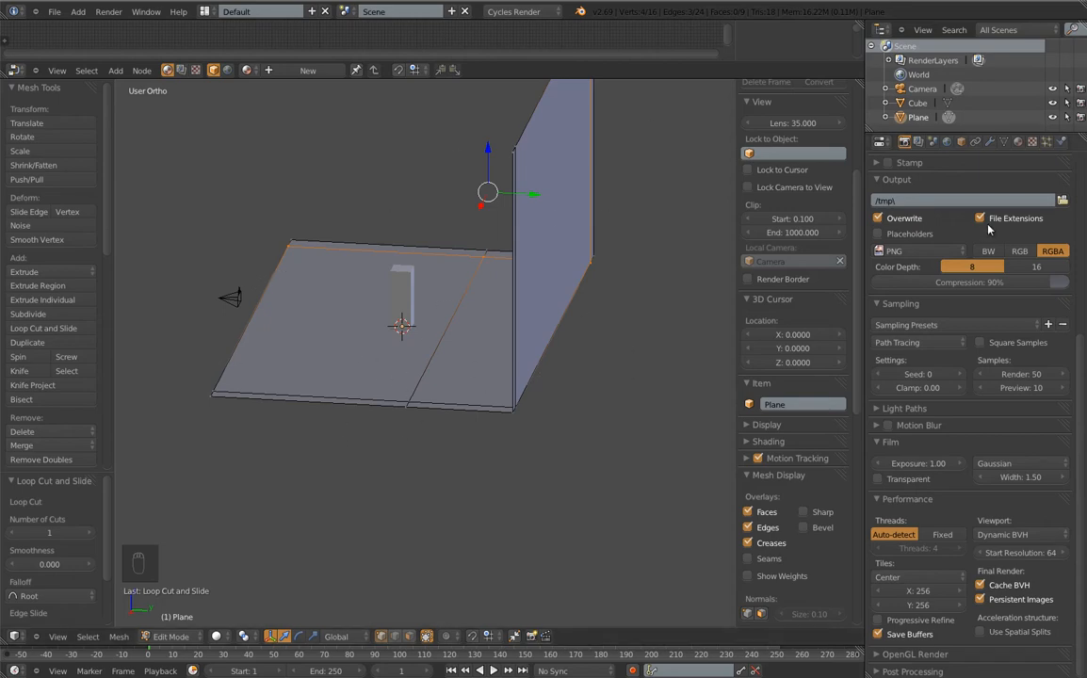
left_click(990, 142)
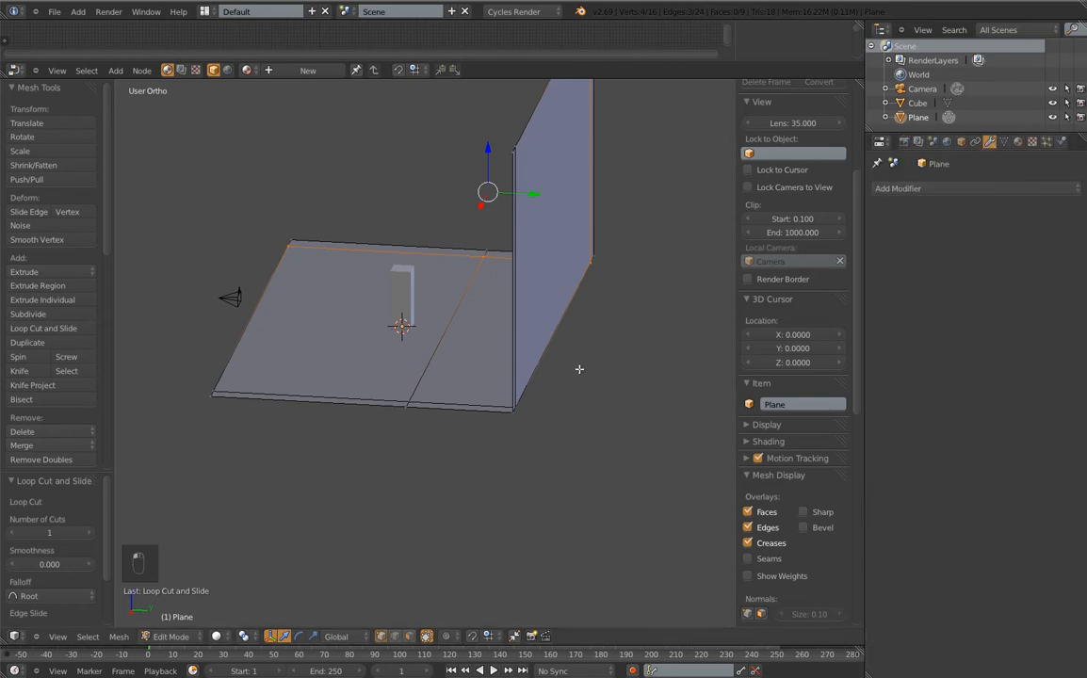
Add a Subdivision Surface modifier at View and Render level 3 and shade the backdrop smooth
left_click(973, 186)
left_click(704, 390)
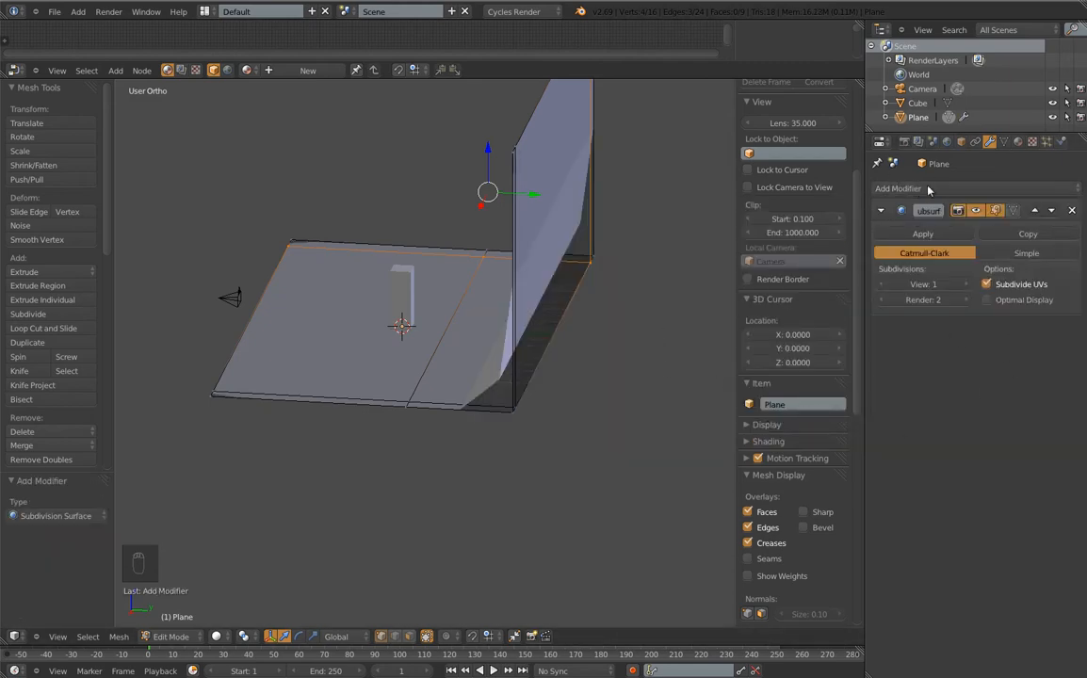
left_click(967, 285)
left_click(968, 284)
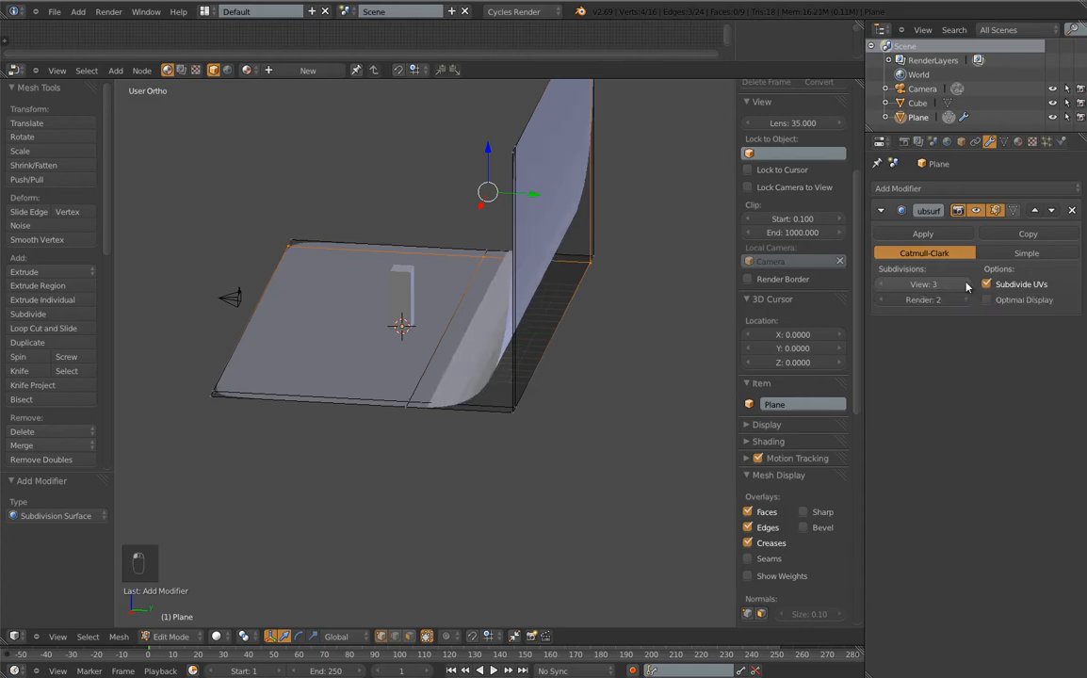
left_click(967, 299)
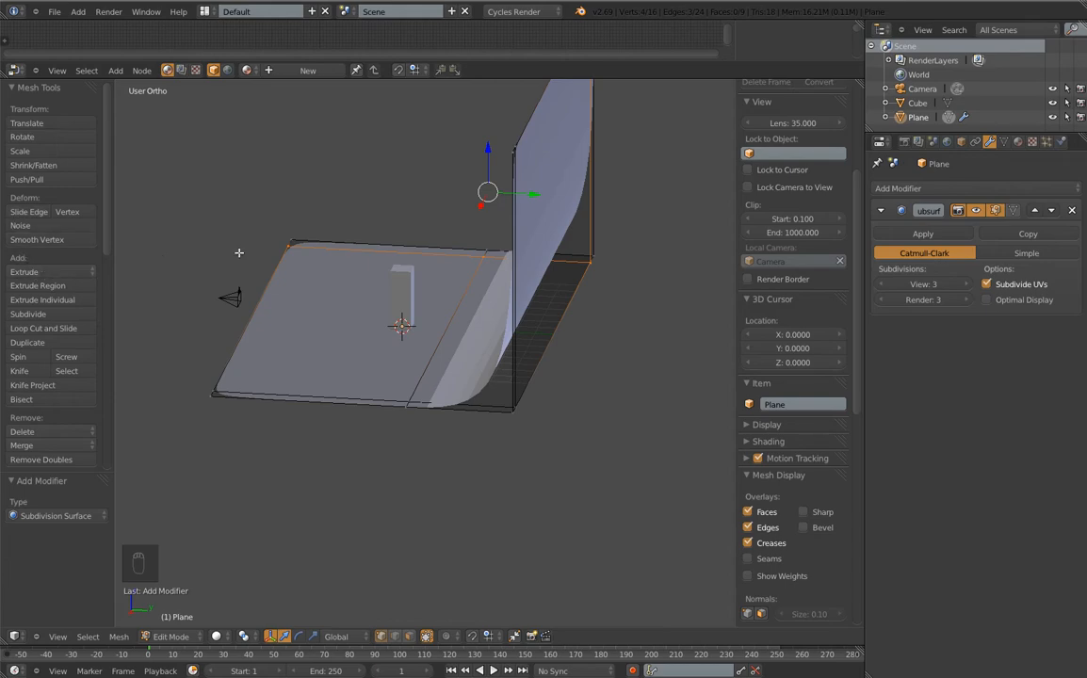
key("Tab")
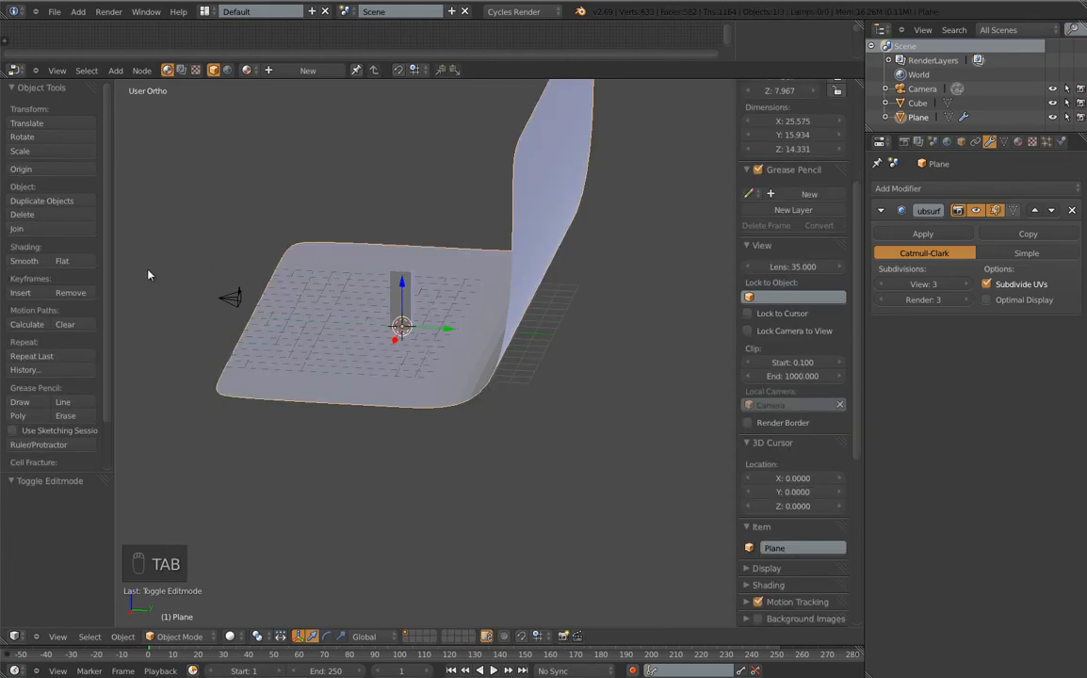
left_click(24, 261)
middle_click_drag(291, 389, 460, 379)
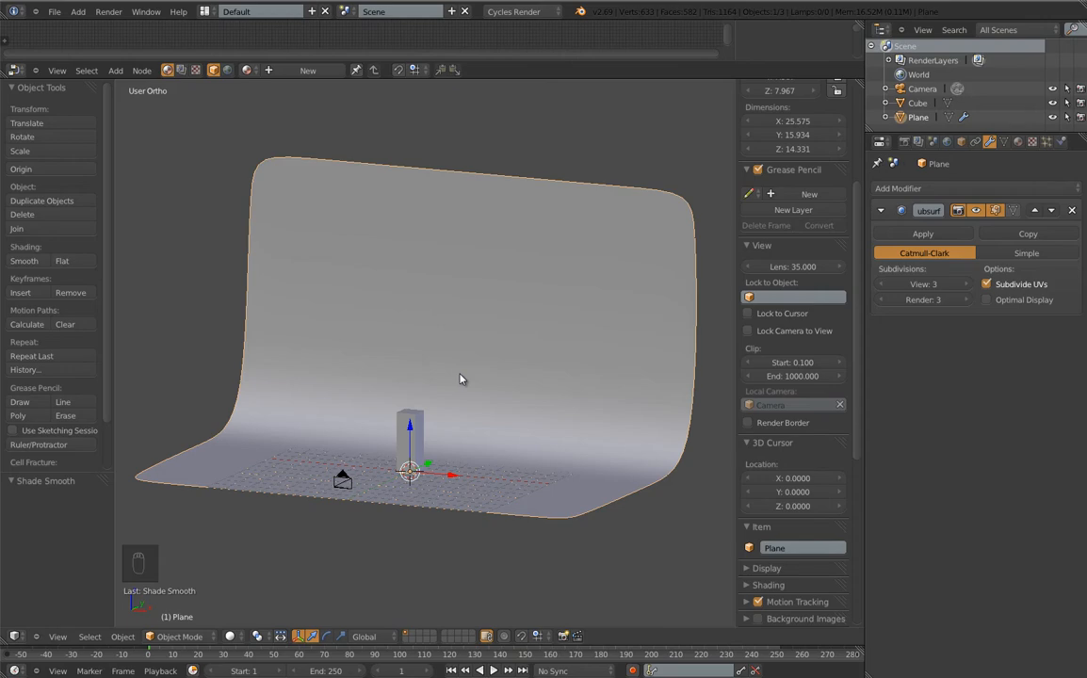
Test-render the backdrop, then show World settings and orbit to a front view with the tool shelf hidden
key("F12")
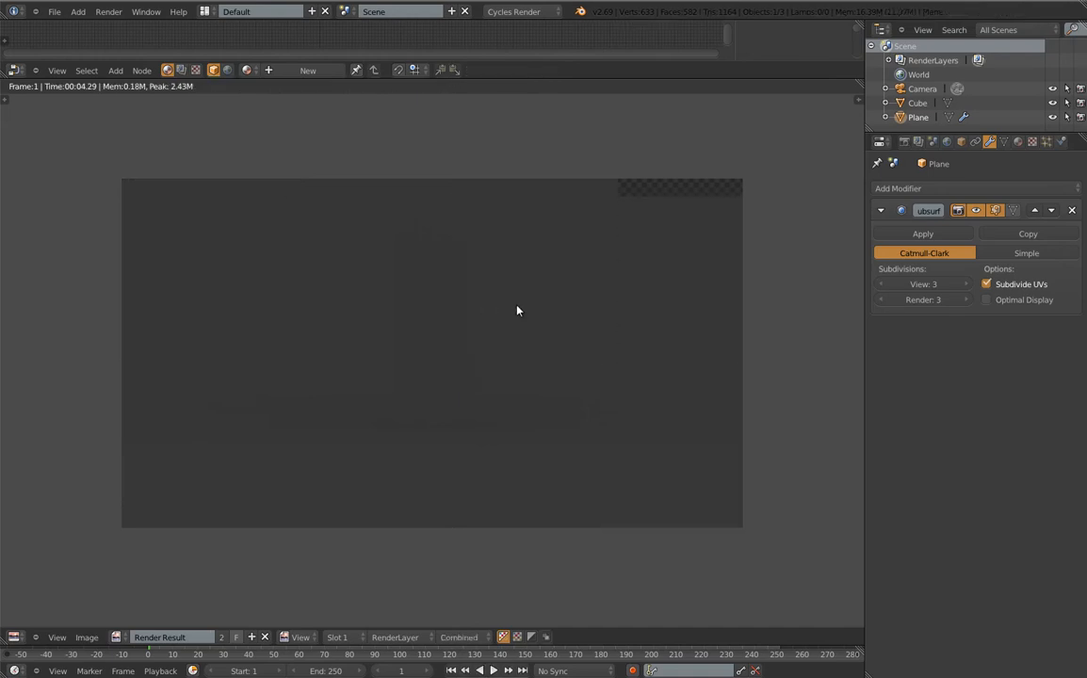
key("Escape")
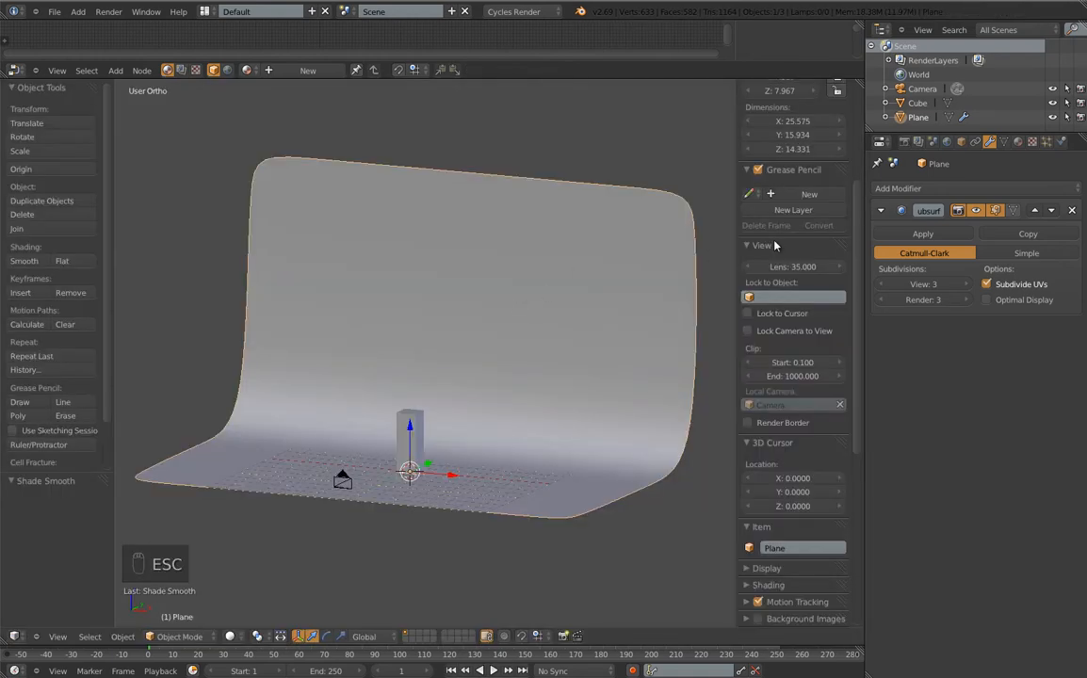
left_click(947, 143)
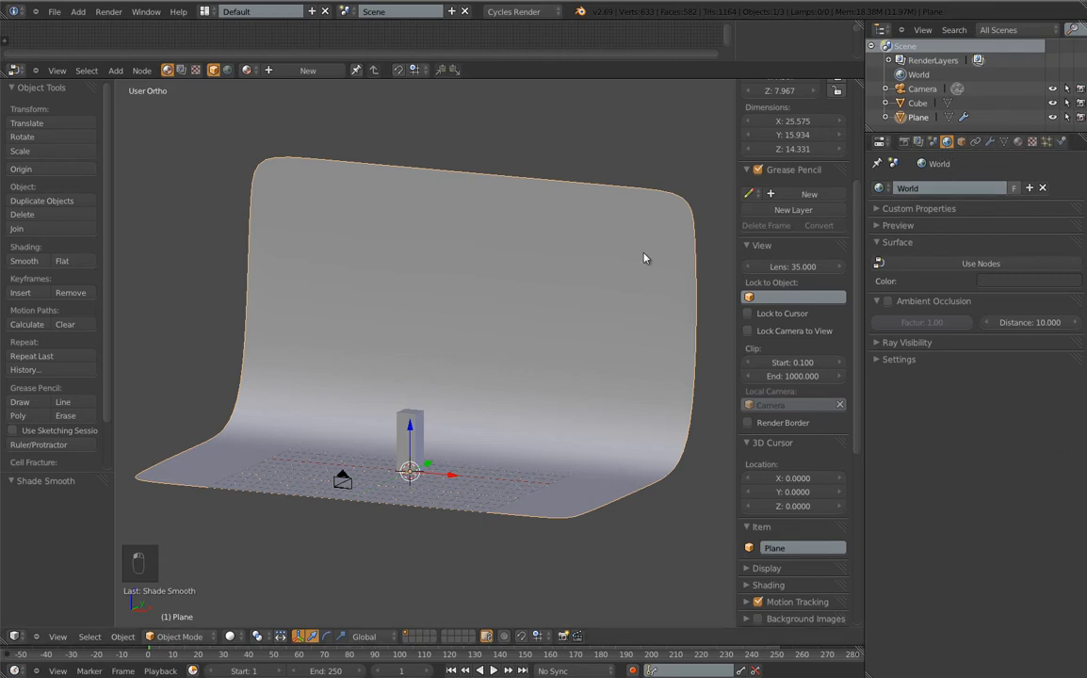
key("t")
scroll(451, 473, "down", 5)
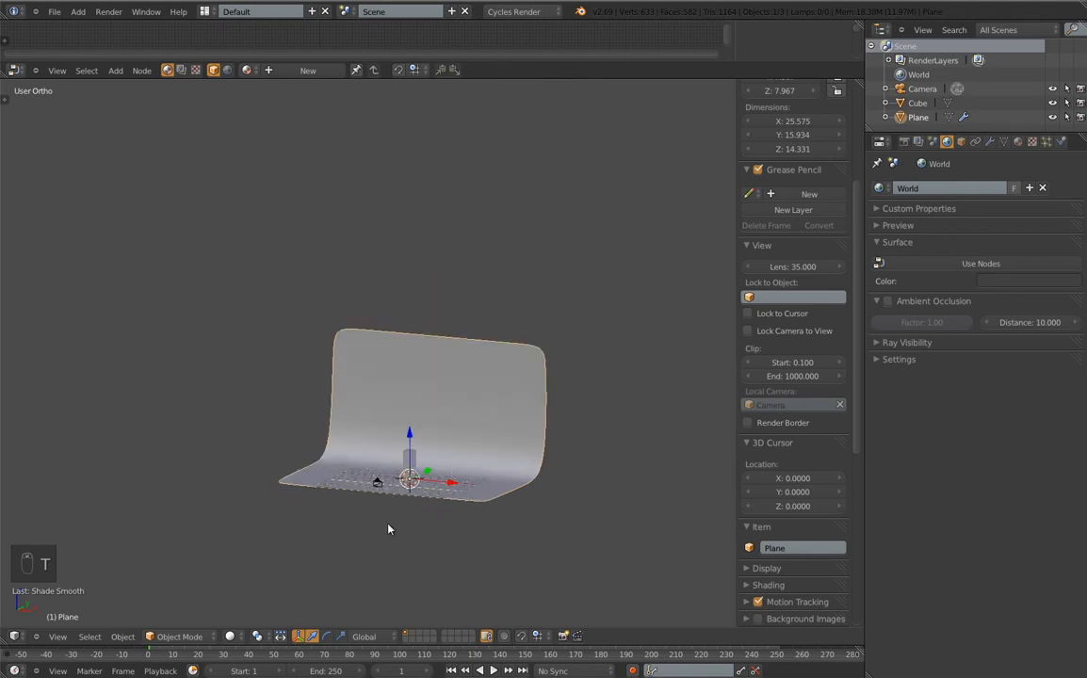
middle_click_drag(388, 529, 423, 556)
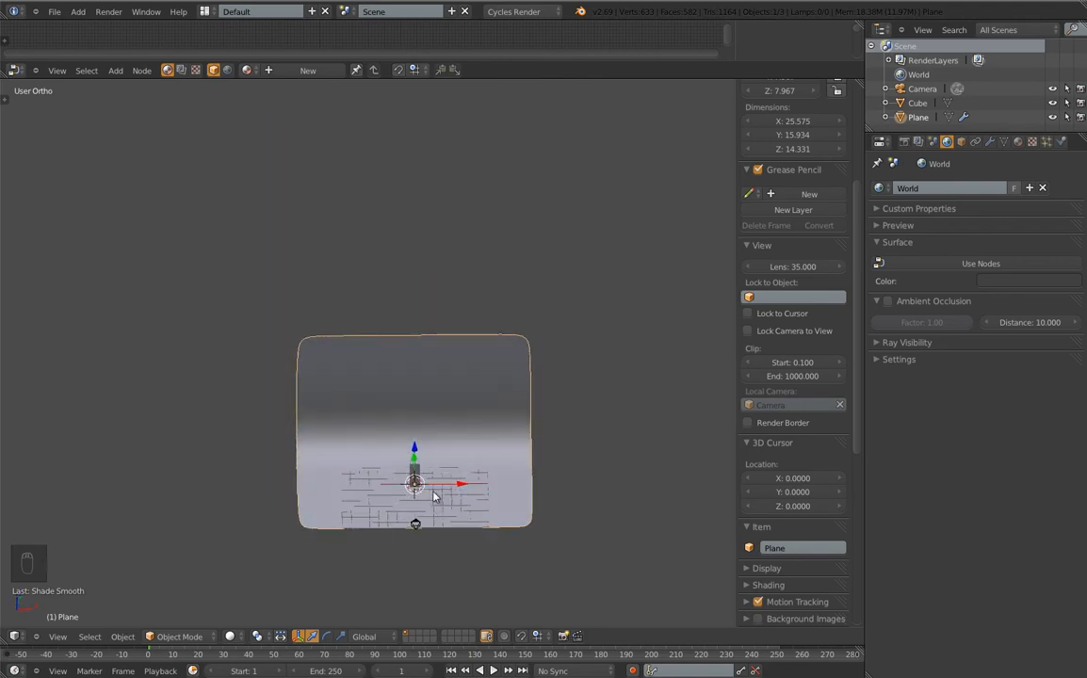
Add a Bezier circle around the backdrop and size it to 28.008 × 28.008 units
key("space")
mouse_move(434, 492)
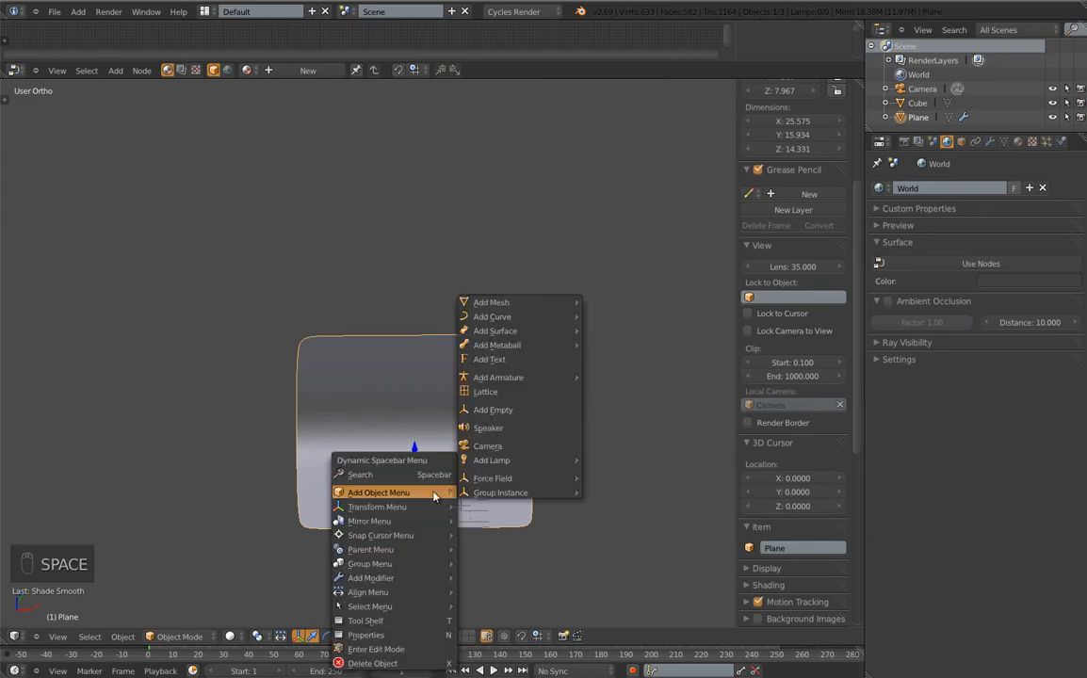
mouse_move(518, 318)
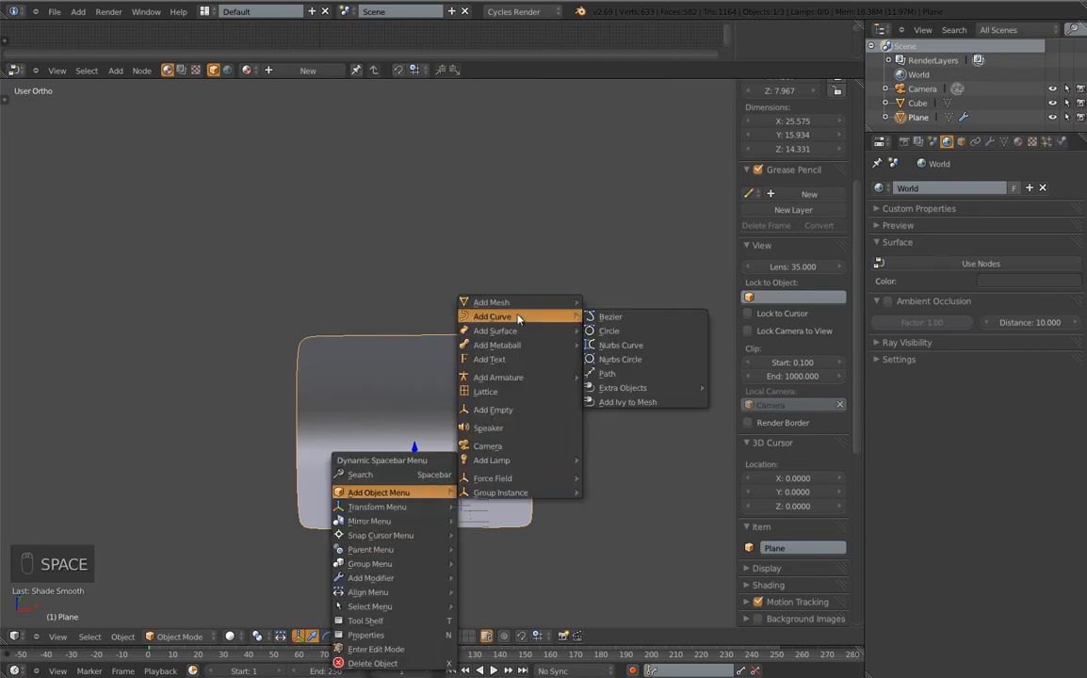
left_click(609, 333)
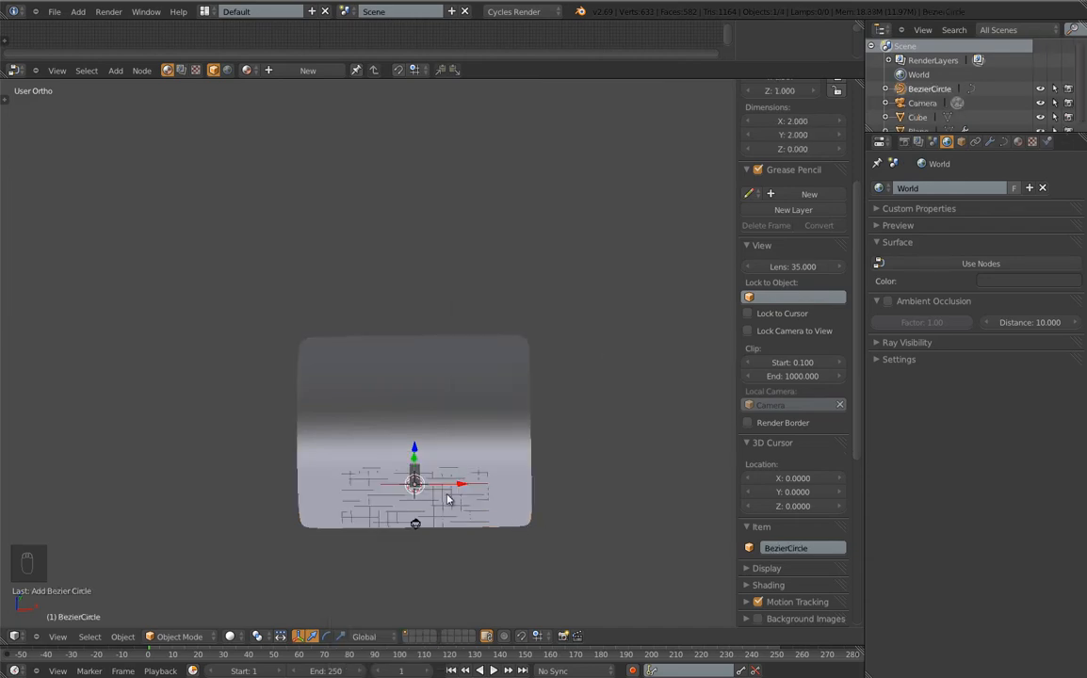
key("s")
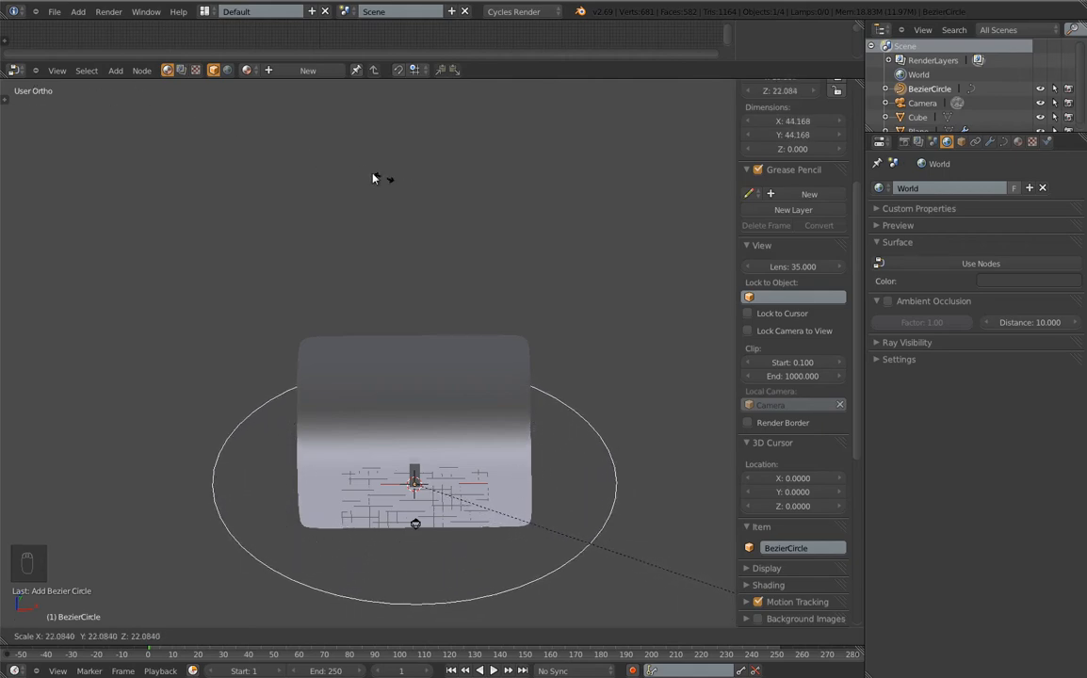
left_click(261, 136)
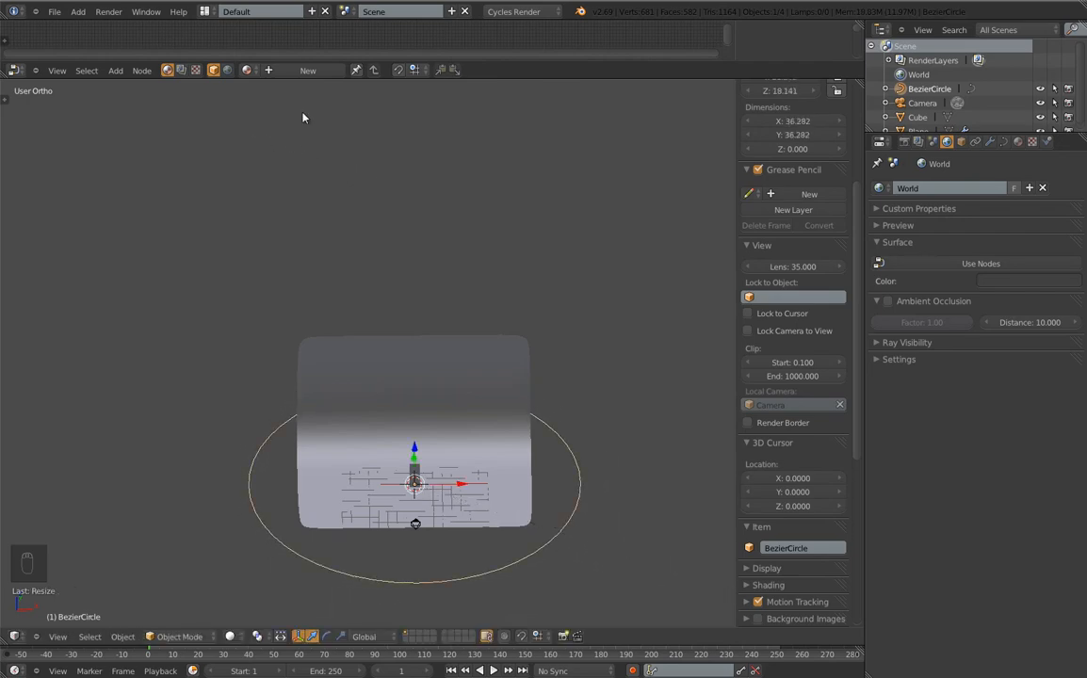
middle_click_drag(661, 468, 619, 352, "shift")
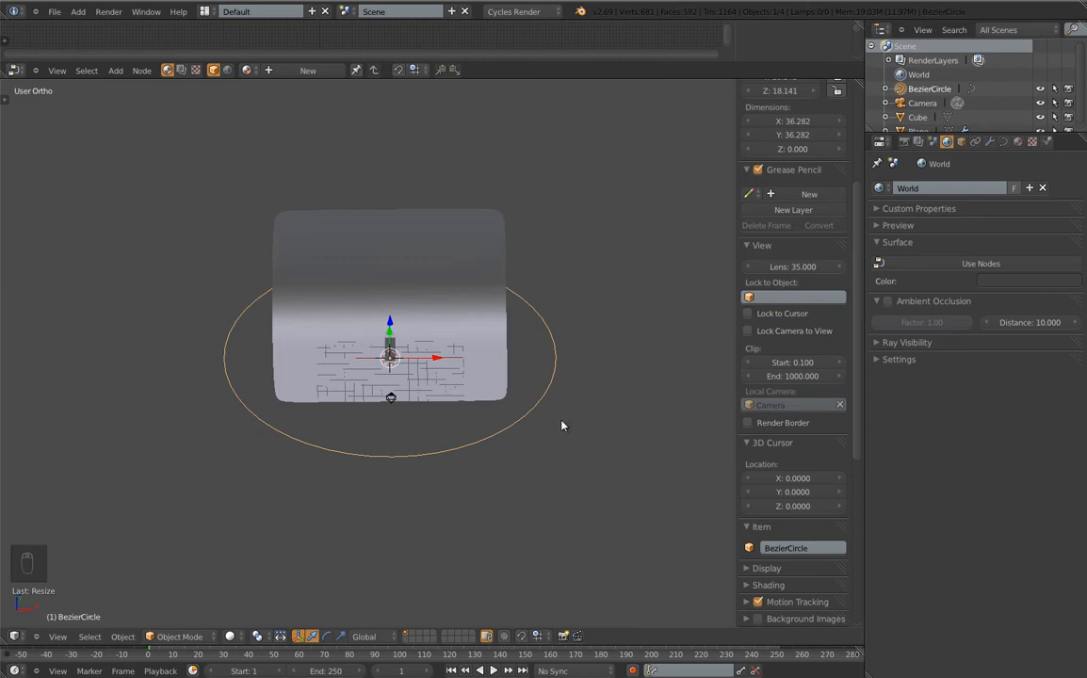
key("s")
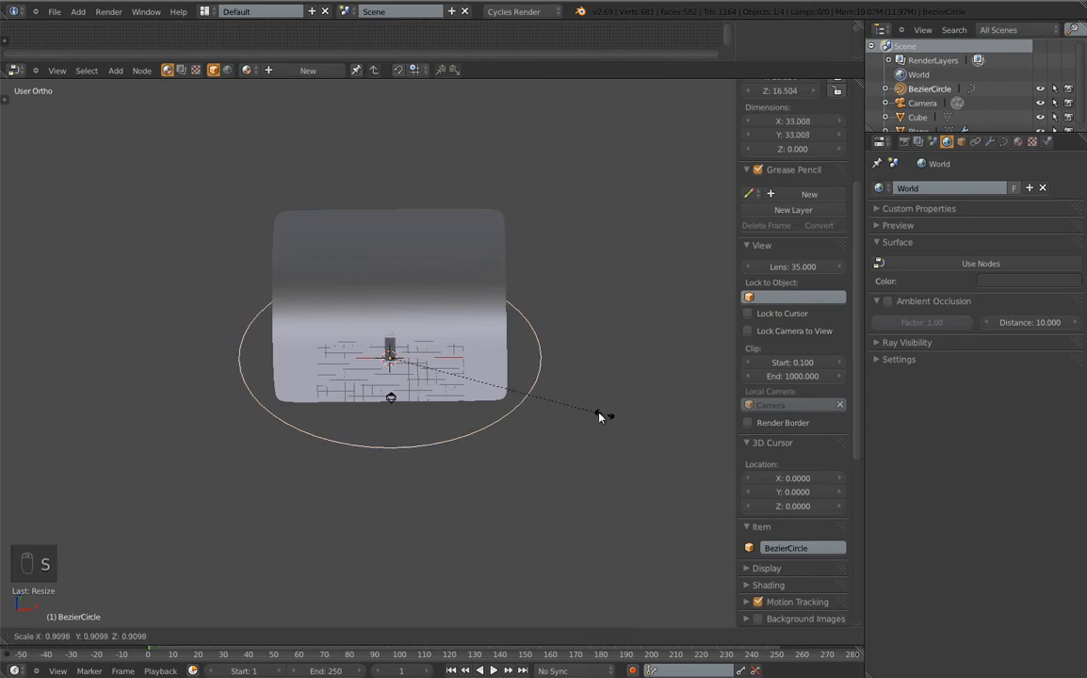
left_click(573, 410)
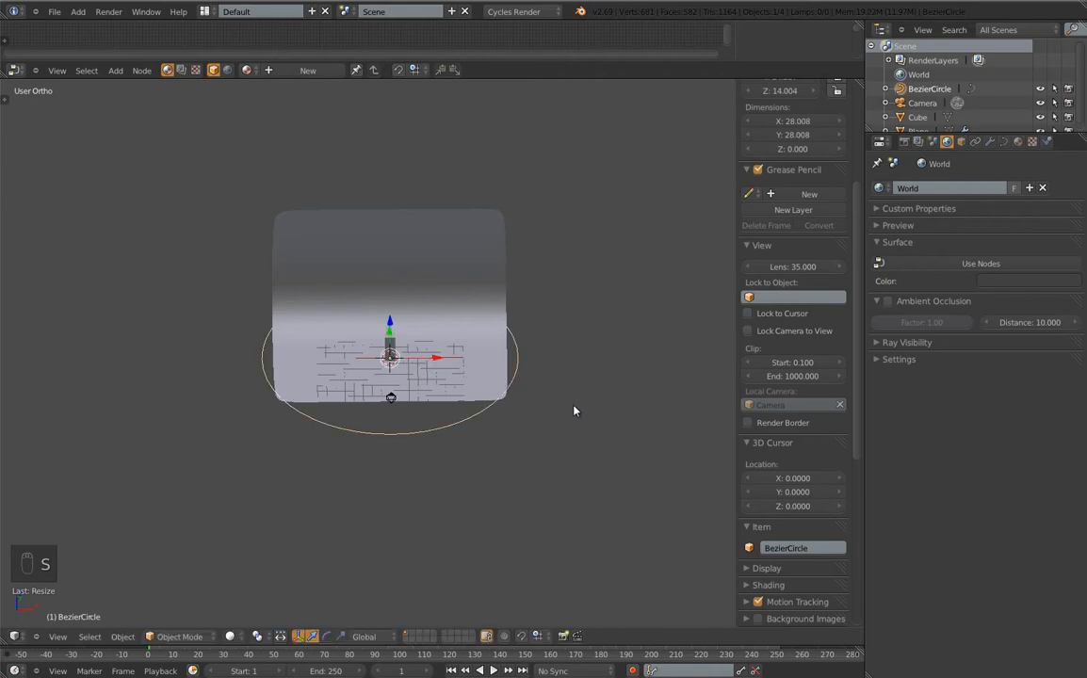
key("space")
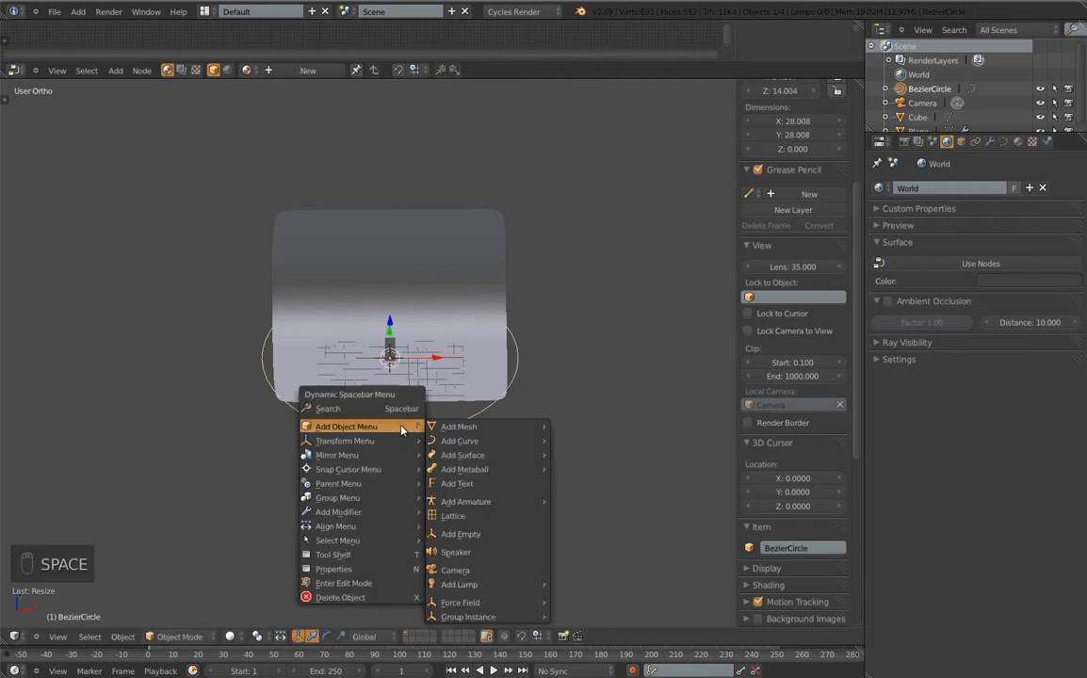
Add a new plane to the scene and rotate it about the X axis
mouse_move(471, 427)
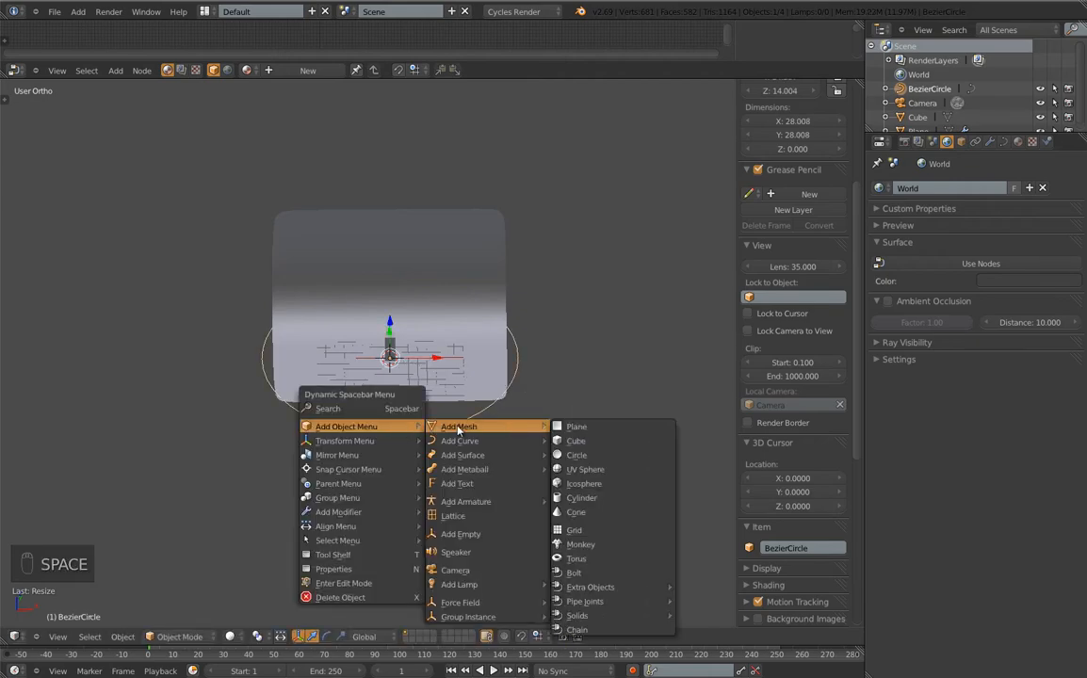
left_click(582, 433)
key("r")
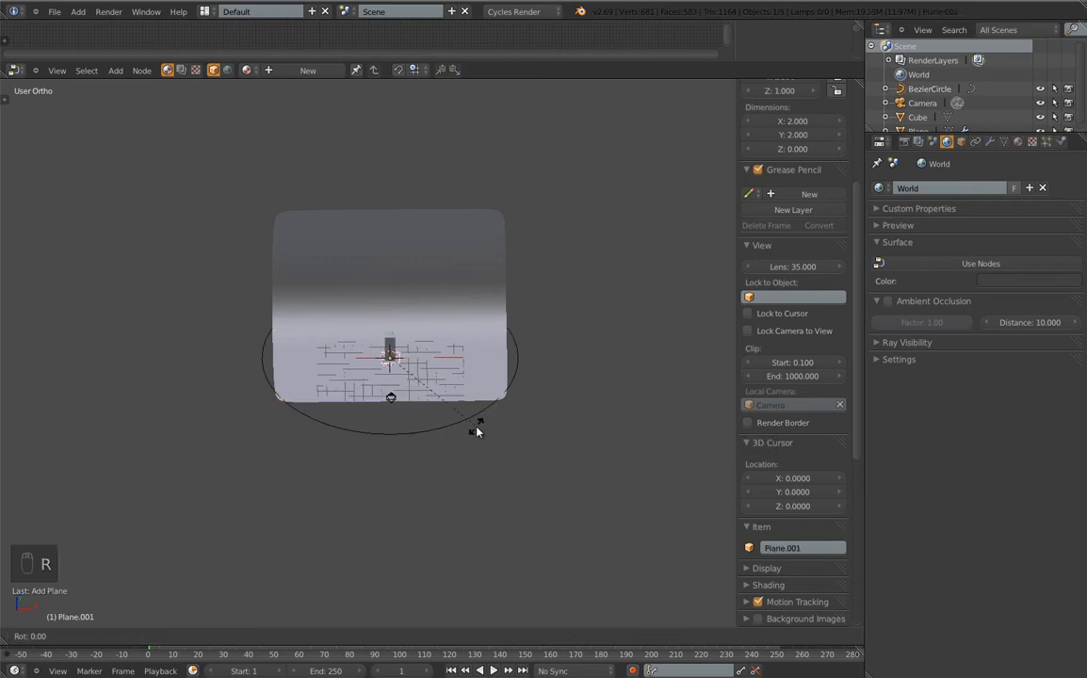
key("x")
left_click(476, 430)
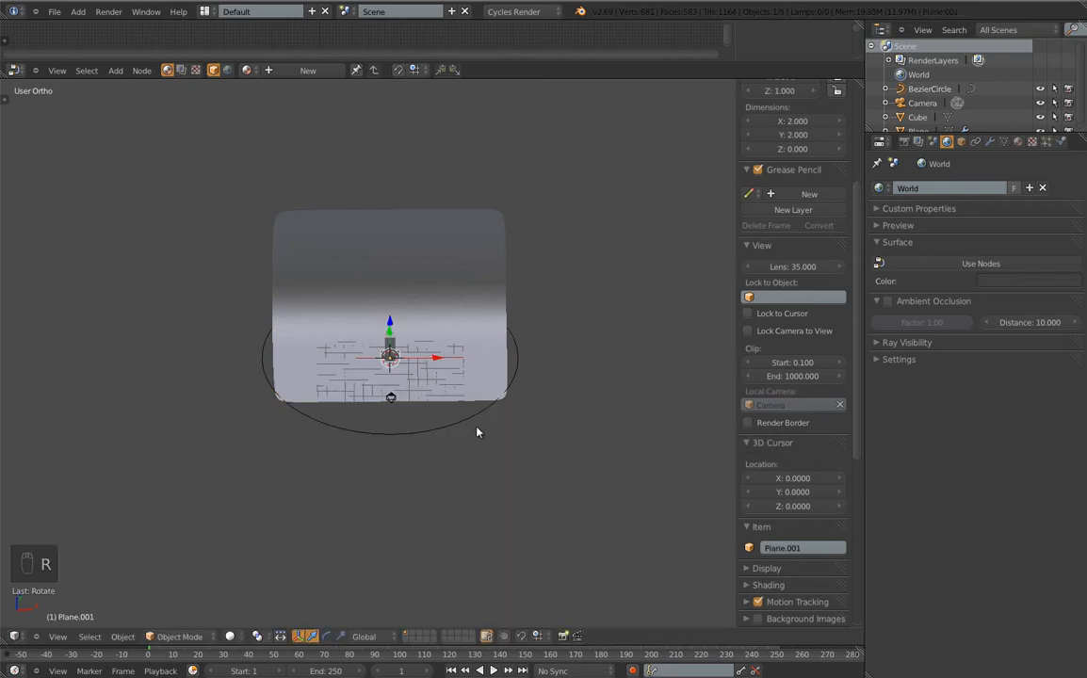
key("g")
key("y")
right_click(477, 432)
Give the plane a Curve modifier that follows BezierCircle
left_click(983, 141)
left_click(954, 188)
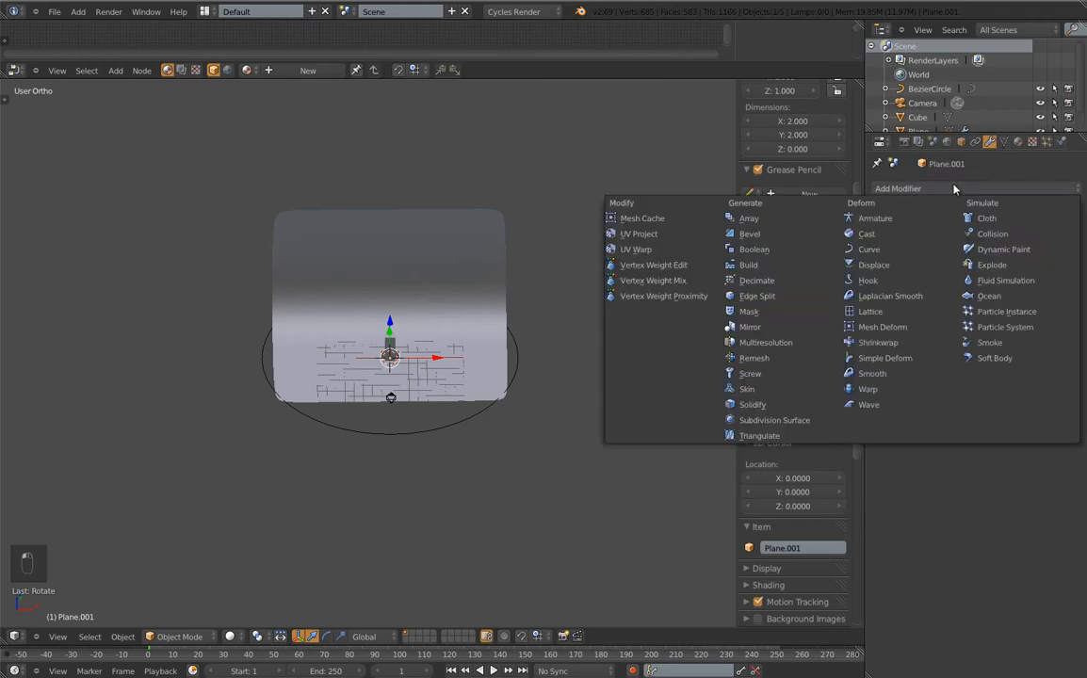
left_click(876, 248)
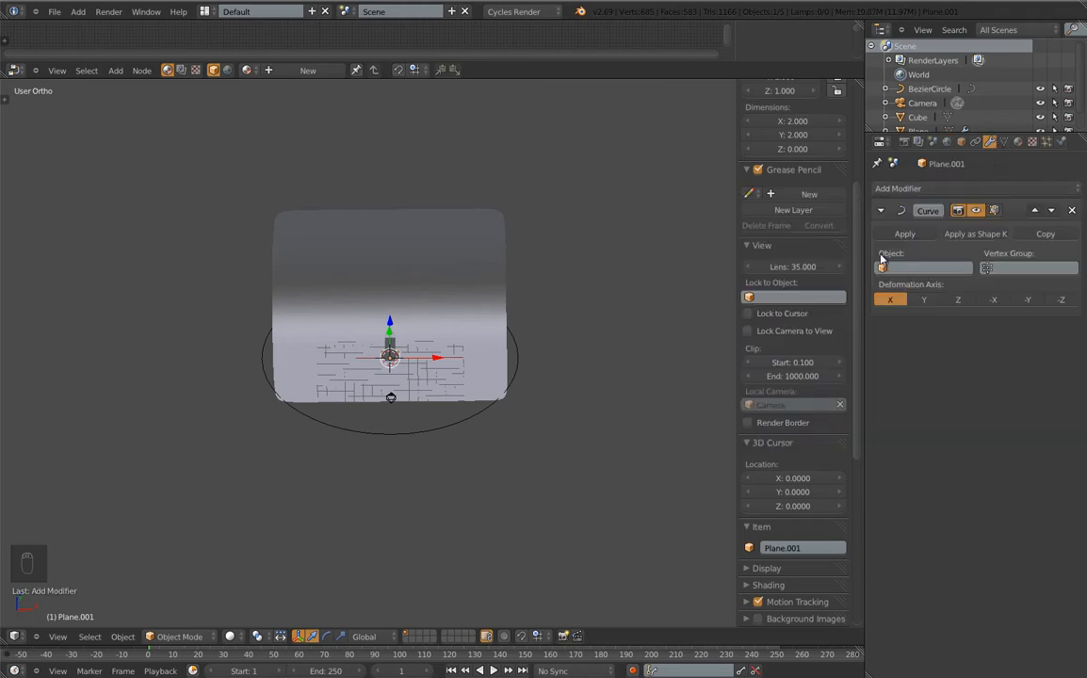
left_click(885, 267)
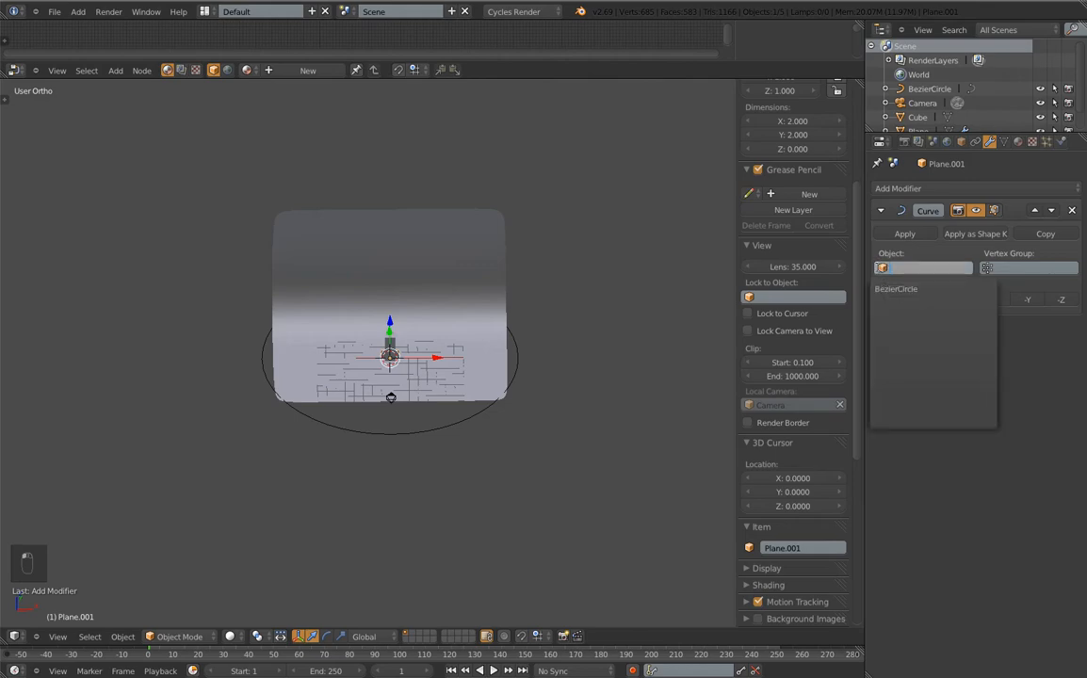
left_click(895, 292)
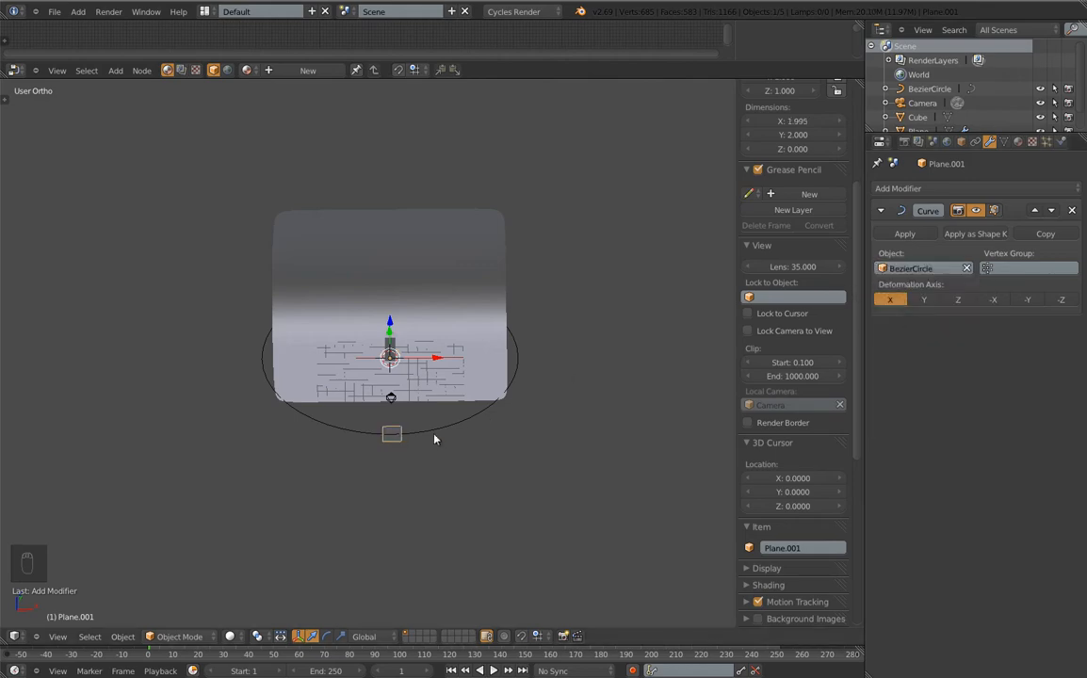
Scale the plane down to about 0.85 units and reframe the view on it
key("s")
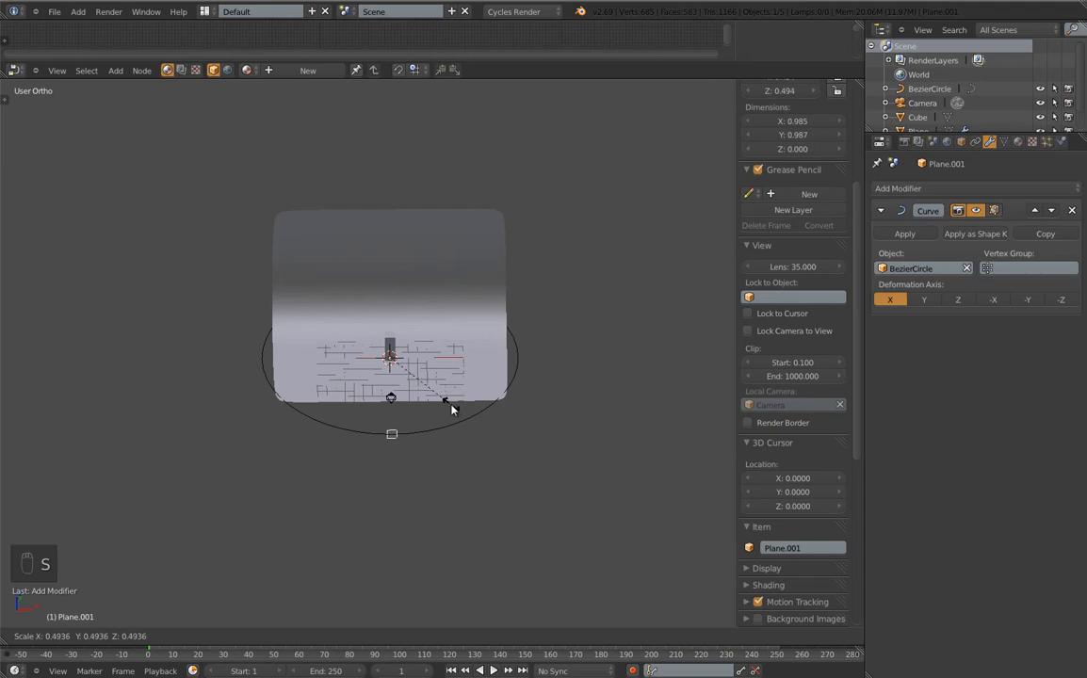
left_click(443, 405)
middle_click_drag(443, 469, 377, 379)
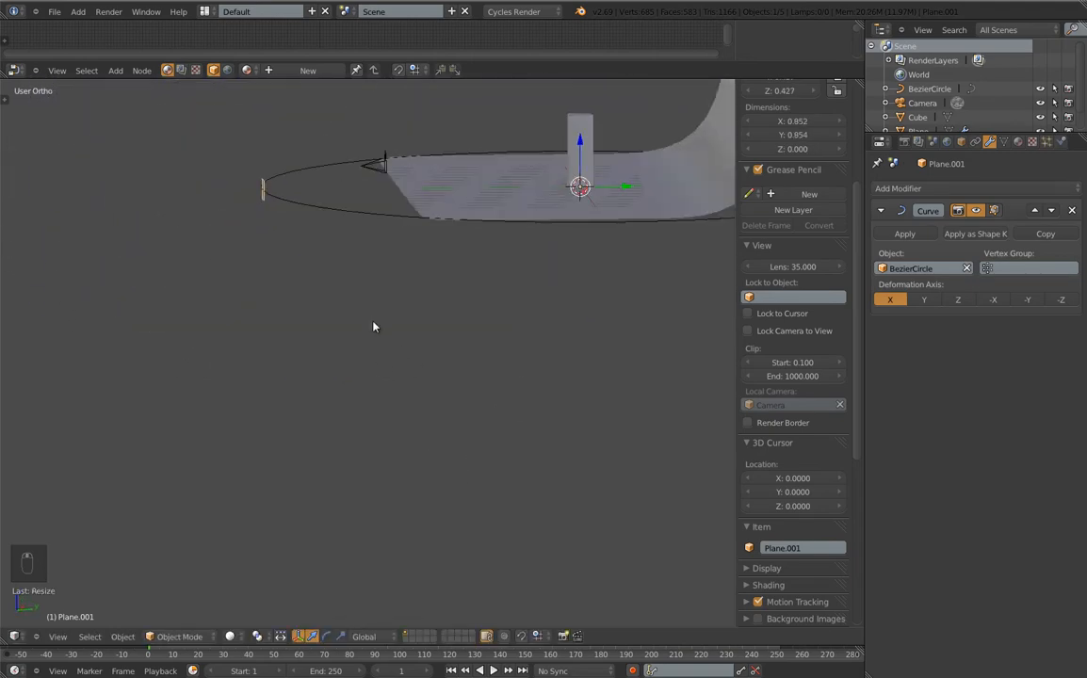
middle_click_drag(374, 325, 319, 420, "shift")
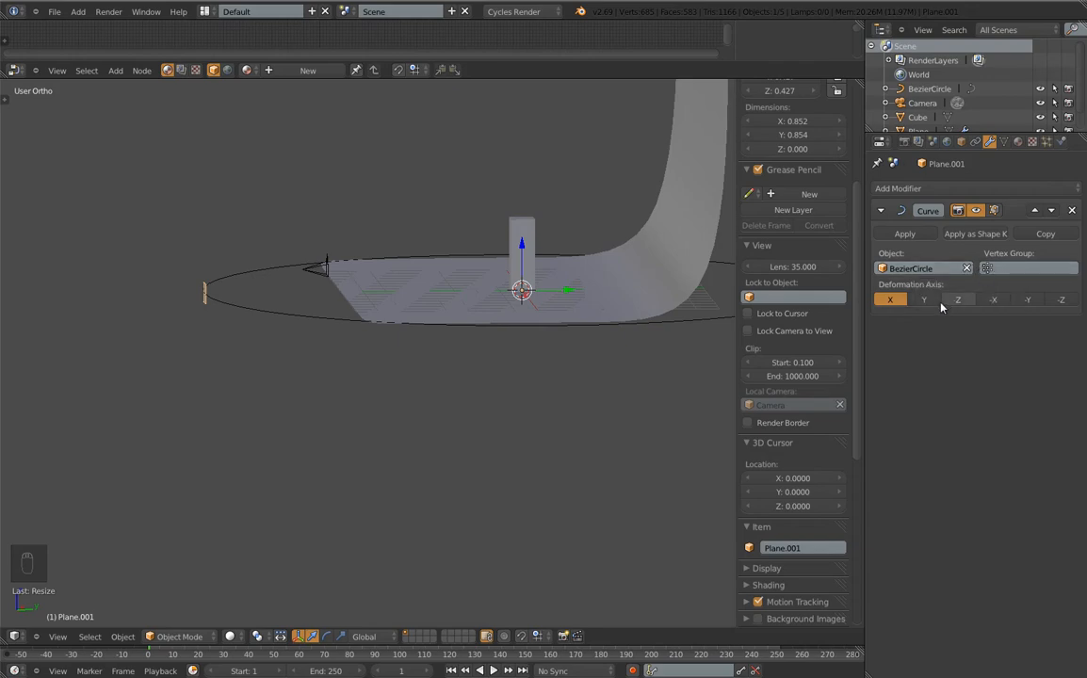
Add an Array modifier to the plane and raise its count to 18
left_click(932, 188)
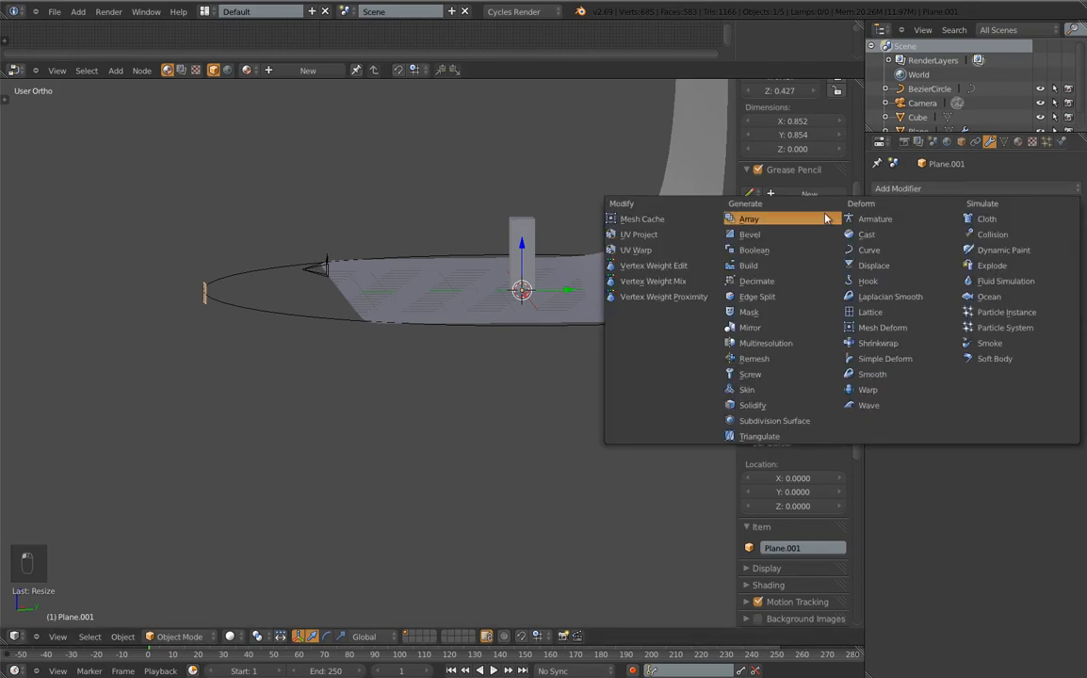
left_click(753, 216)
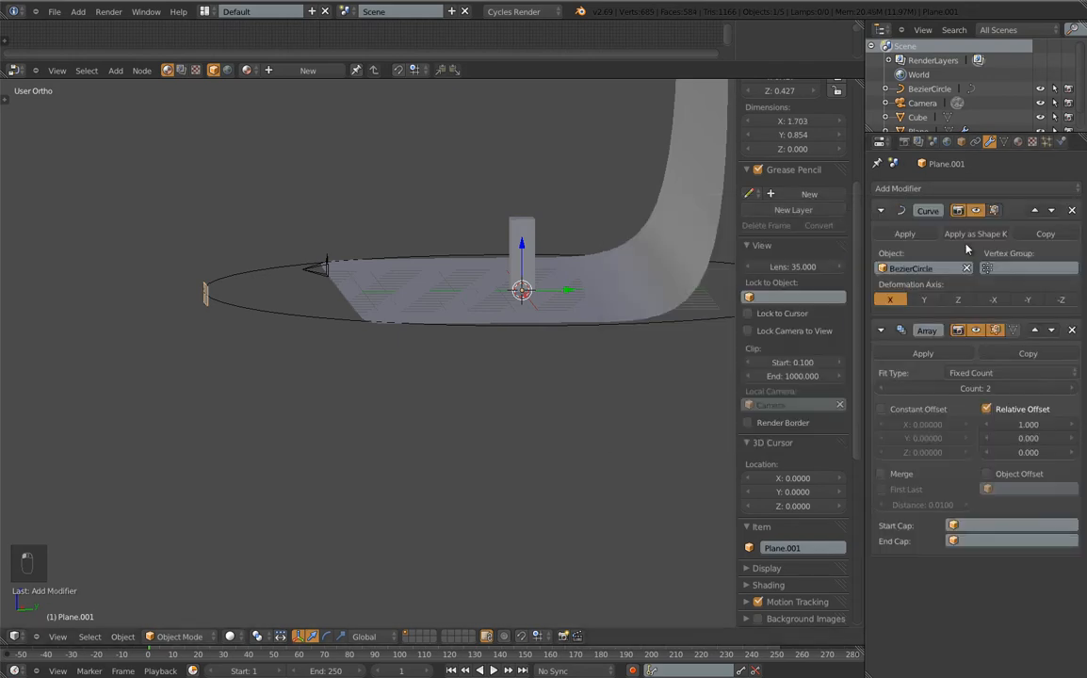
left_click(1071, 388)
left_click_drag(1071, 387, 472, 388)
middle_click_drag(473, 388, 420, 416)
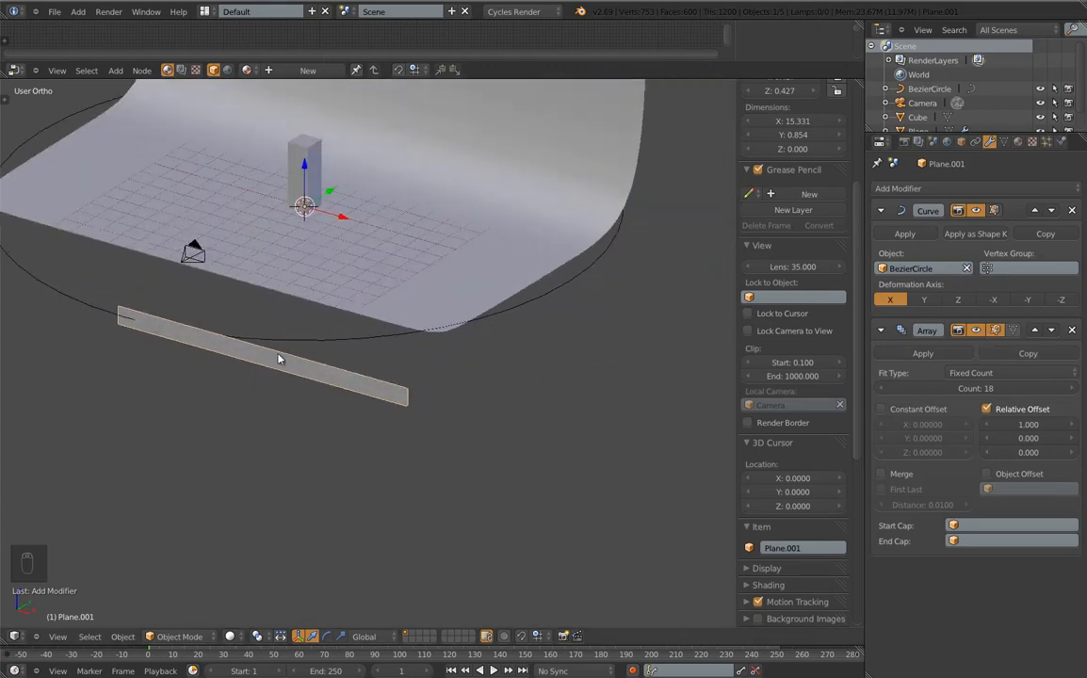
Increase the array's relative offset to 1.6
left_click(1071, 424)
left_click(1071, 425)
left_click(1071, 425)
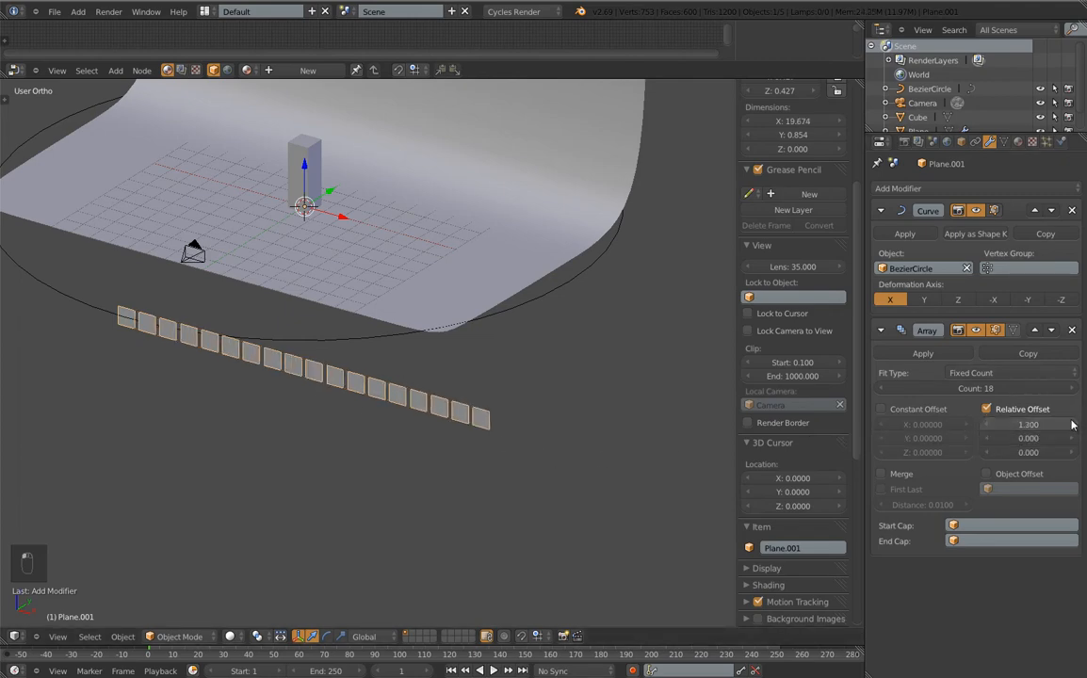
left_click(1071, 425)
left_click(1071, 425)
left_click(1071, 425)
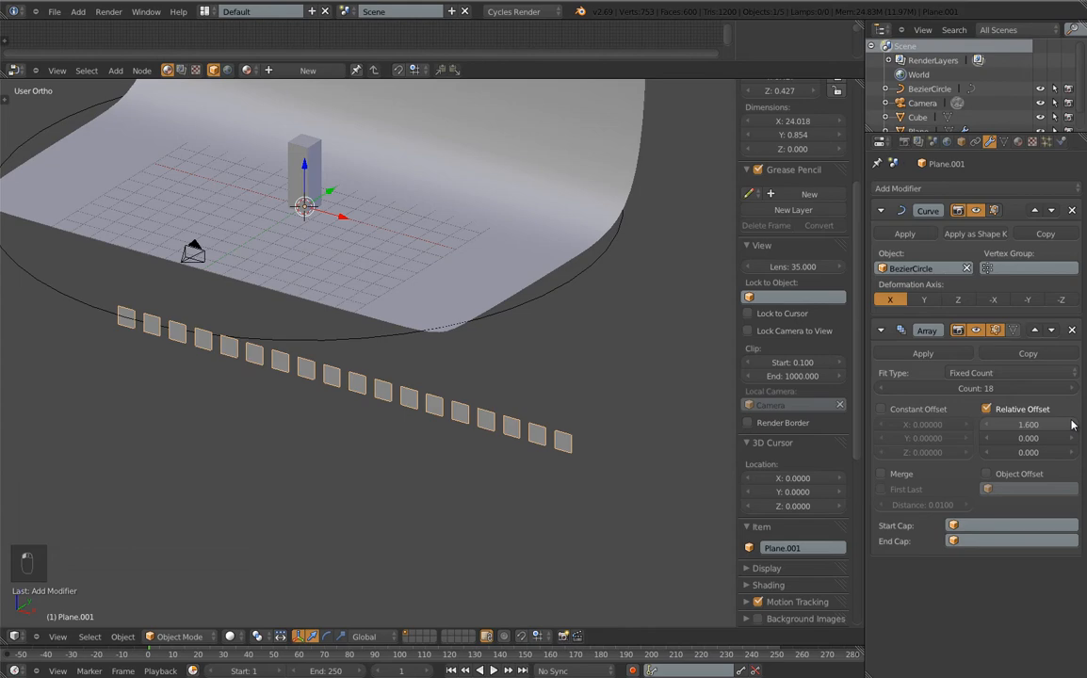
Set the array count to 40 panel copies
left_click(1074, 388)
left_click(1075, 388)
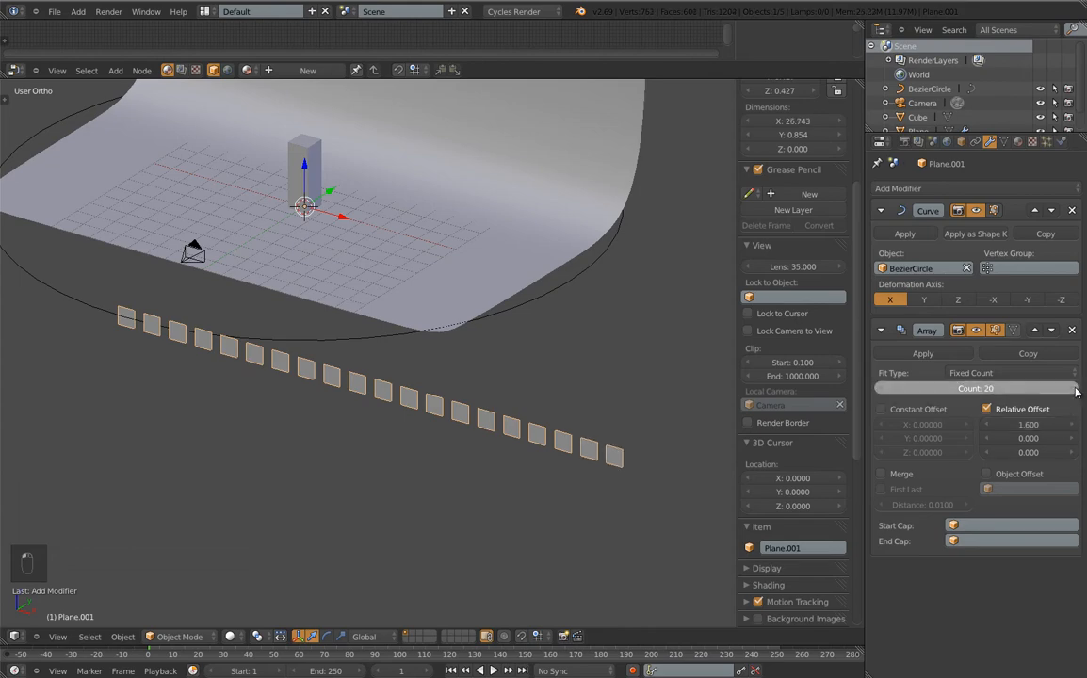
left_click(1077, 390)
left_click(1076, 390)
left_click(1076, 390)
left_click(1077, 390)
left_click(1077, 390)
left_click(1076, 390)
left_click(1077, 390)
left_click(1077, 390)
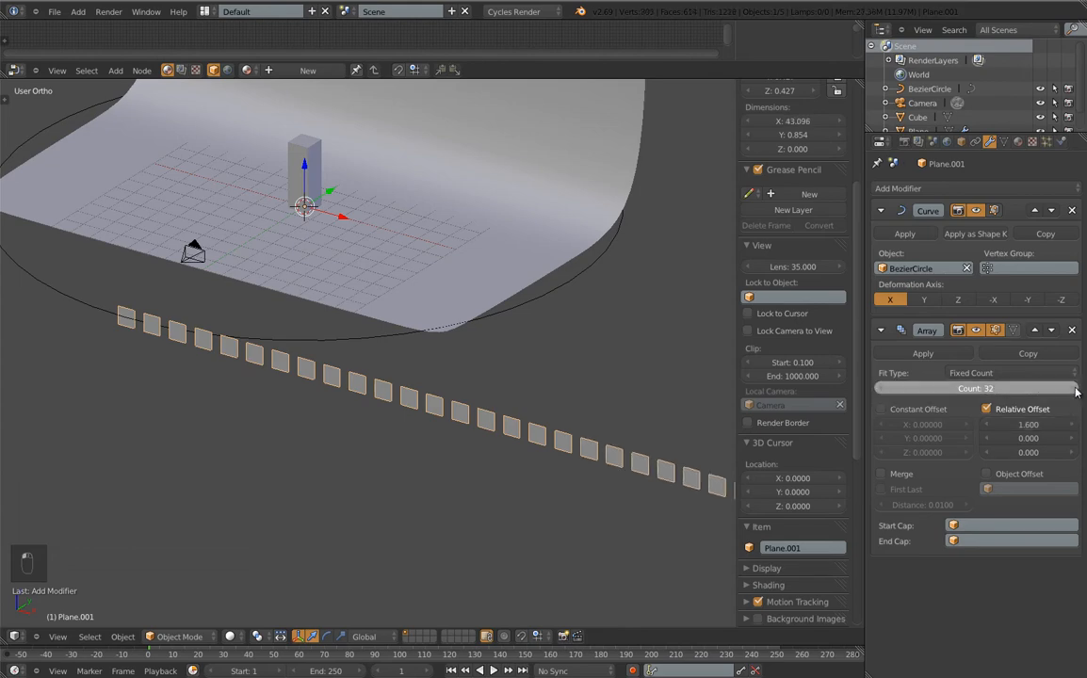
left_click(1076, 390)
left_click(1077, 390)
left_click(1077, 390)
left_click(1077, 389)
scroll(364, 412, "down", 4)
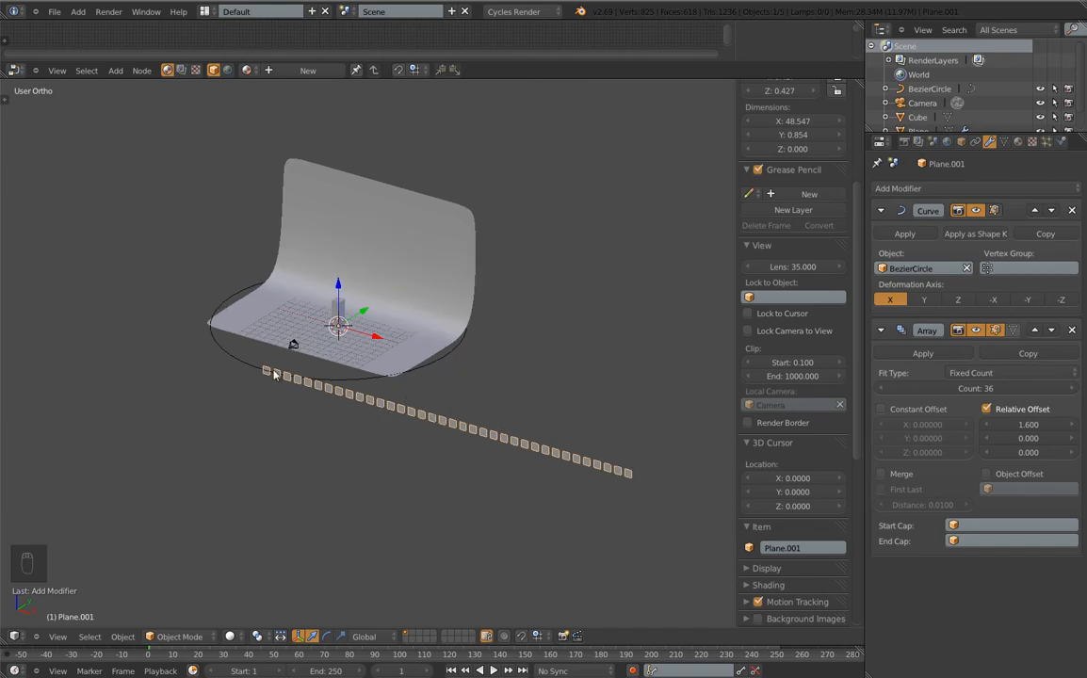
left_click(987, 390)
type("40")
key("Return")
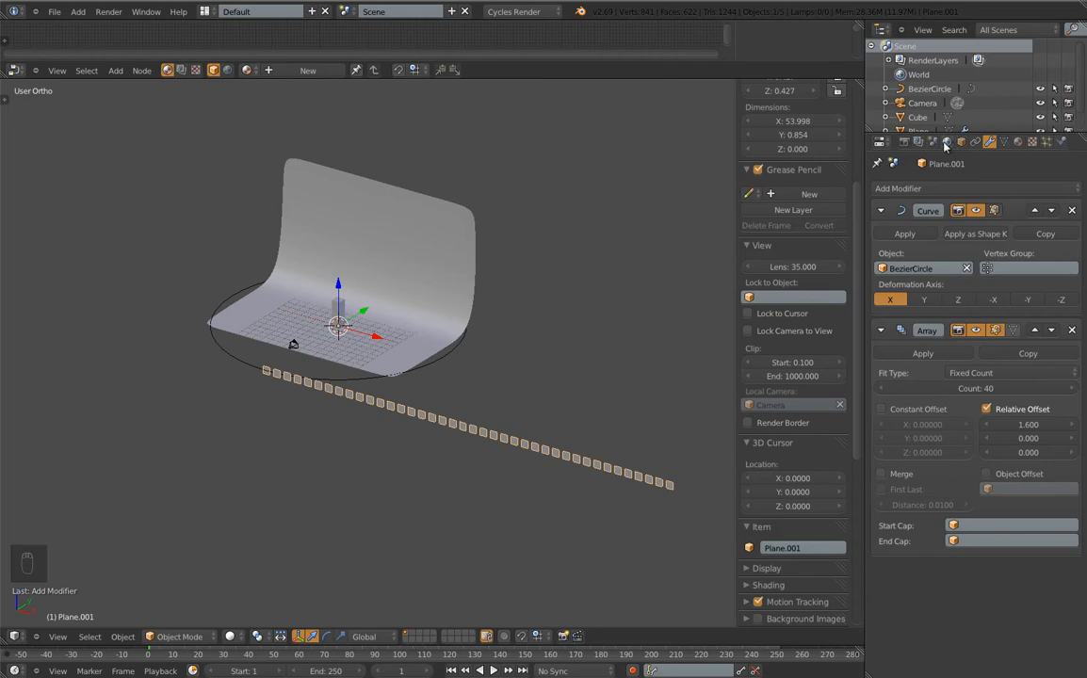
key("space")
mouse_move(414, 341)
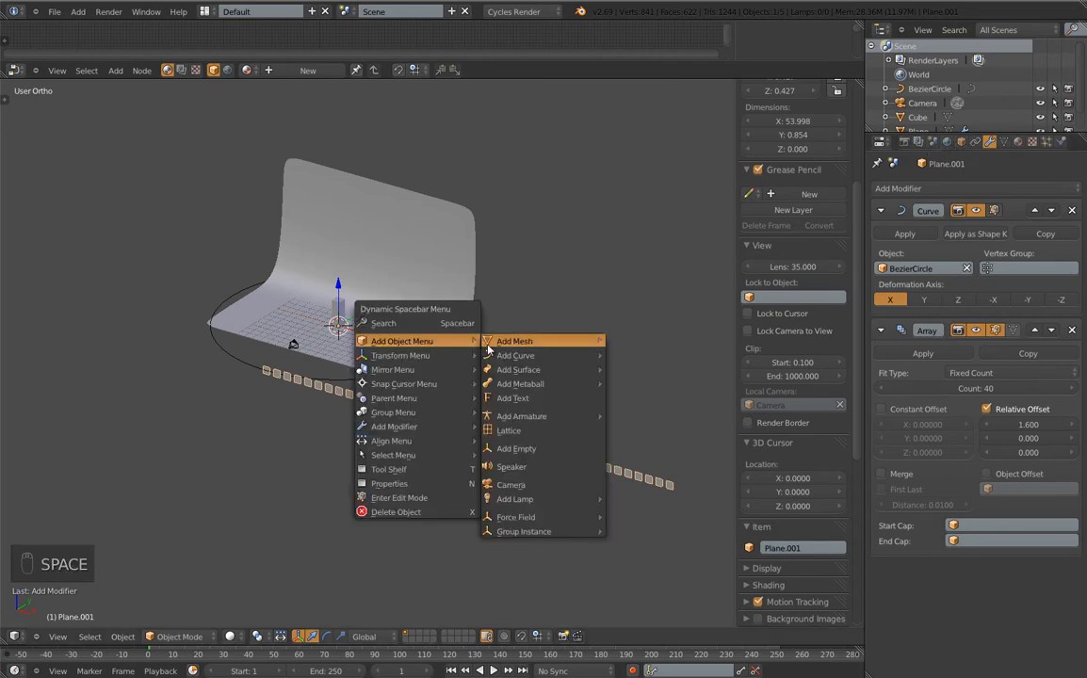
mouse_move(569, 499)
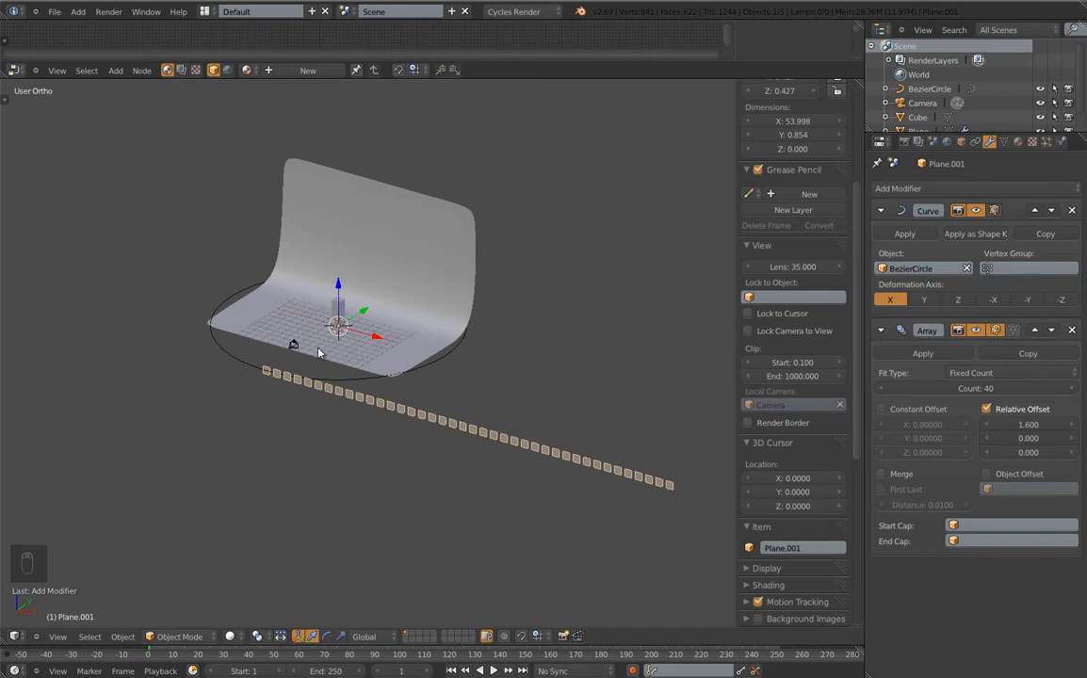
scroll(319, 352, "up", 3)
scroll(359, 451, "down", 6)
middle_click_drag(359, 466, 402, 510, "shift")
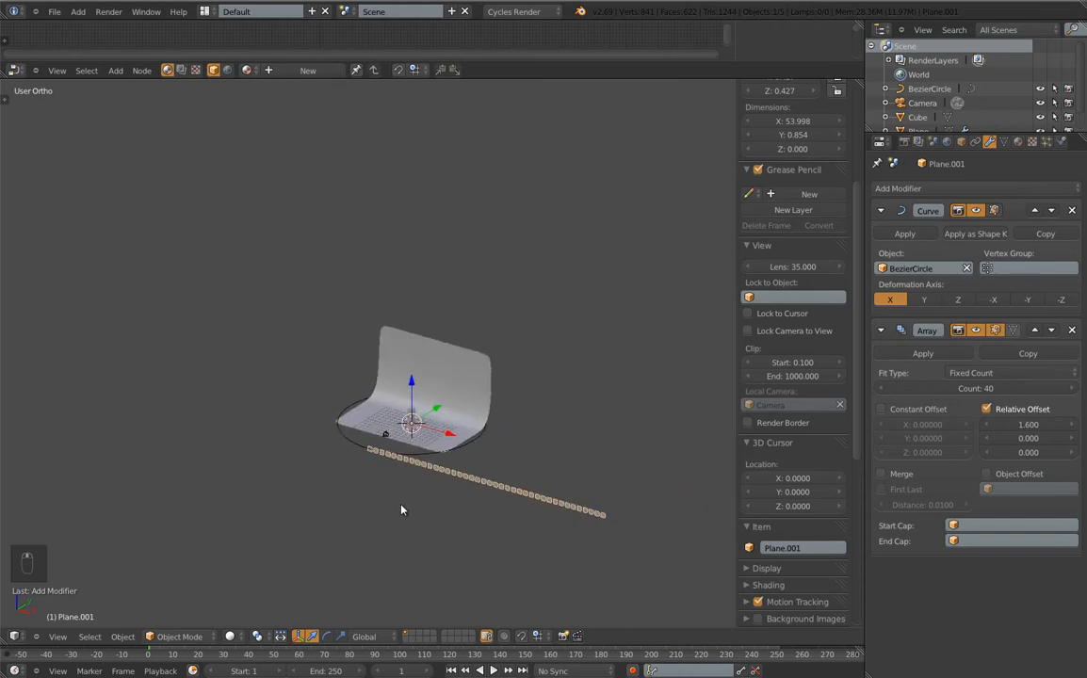
scroll(476, 435, "up", 6)
scroll(477, 414, "down", 8)
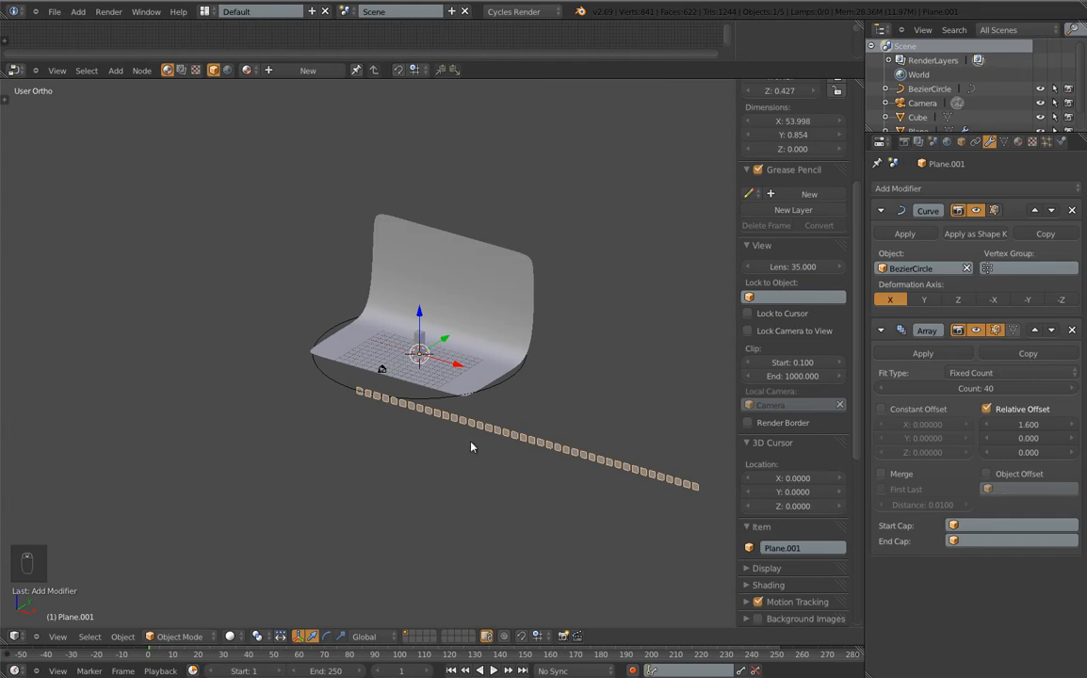
left_click(898, 189)
Add a second Array modifier with relative offset X 0 and Y 1
left_click(748, 219)
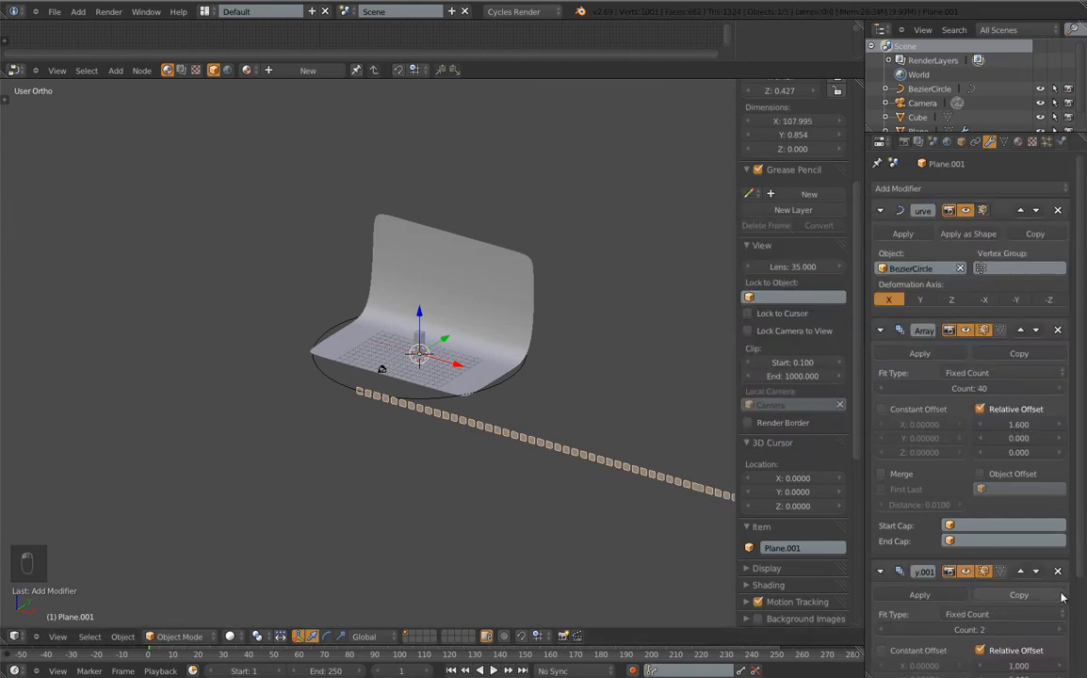
scroll(1032, 571, "down", 3)
left_click(1021, 542)
type("0")
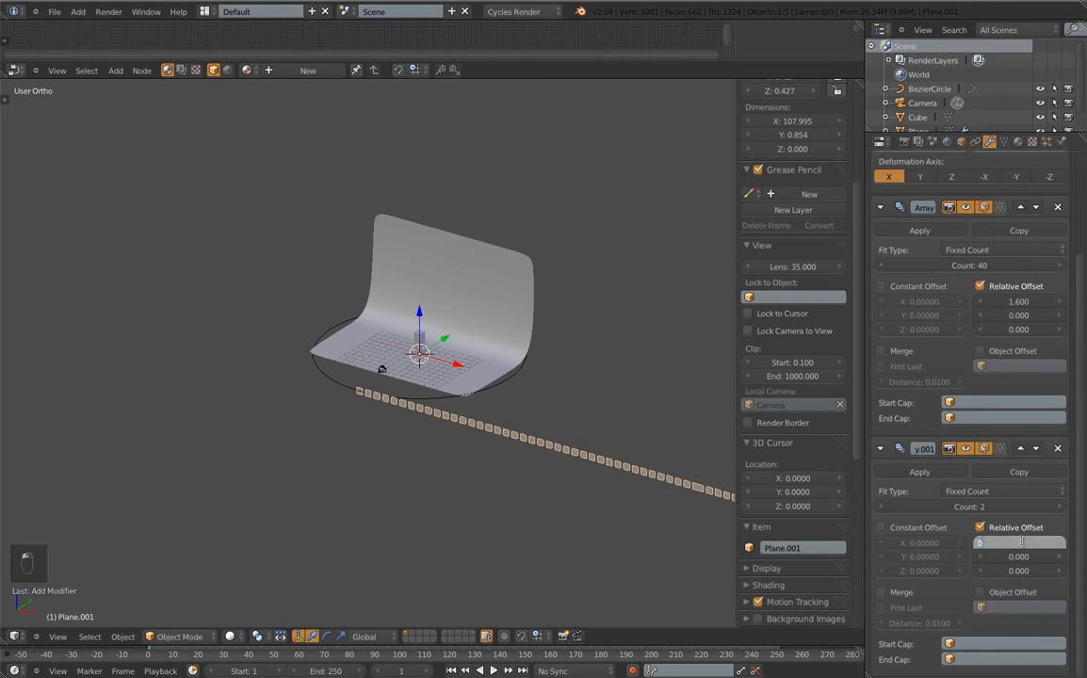
key("Tab")
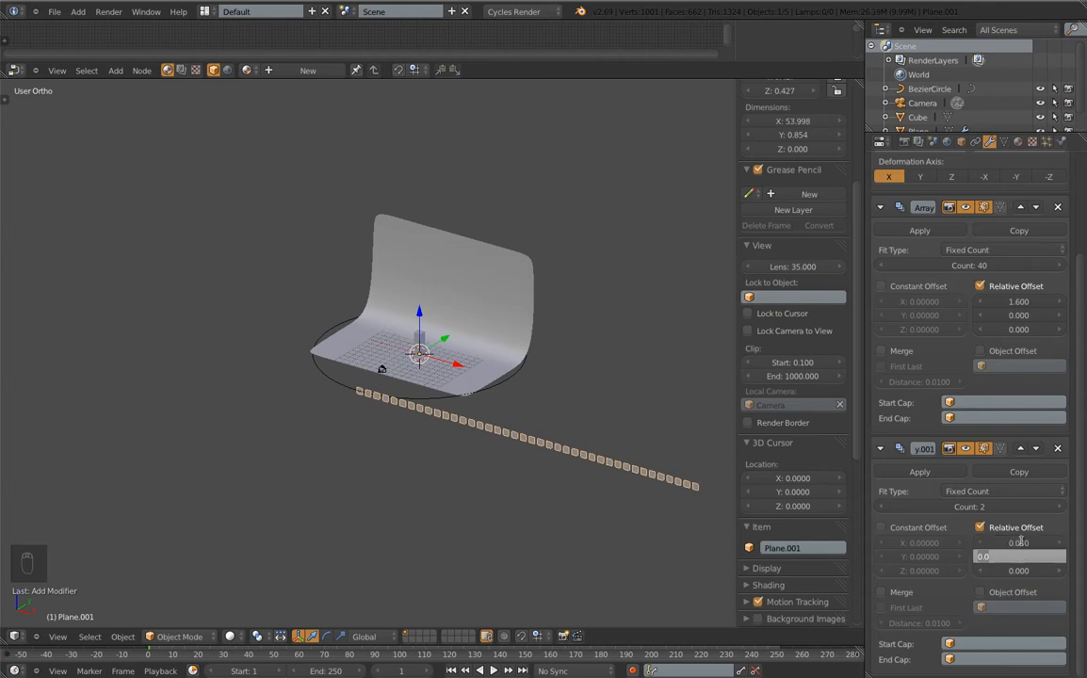
type("1")
key("Return")
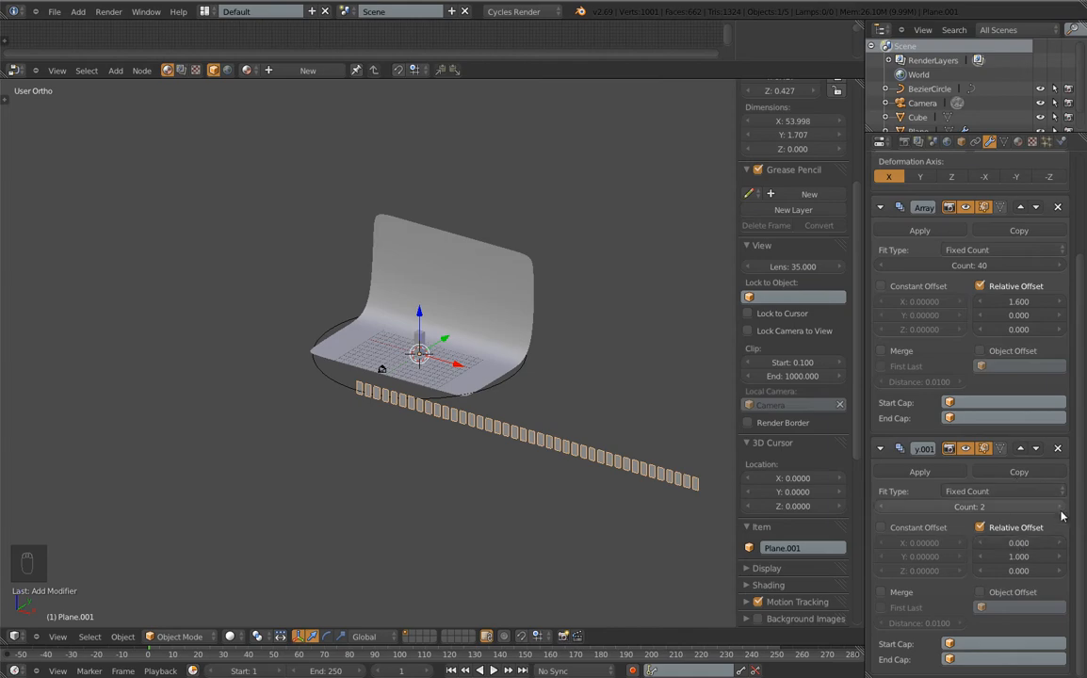
Adjust the row spacing to 1.6 and raise the row count to 11
left_click(1062, 557)
double_click(1062, 558)
left_click(1062, 558)
left_click(1062, 558)
left_click(1062, 558)
left_click(1063, 558)
left_click(1062, 558)
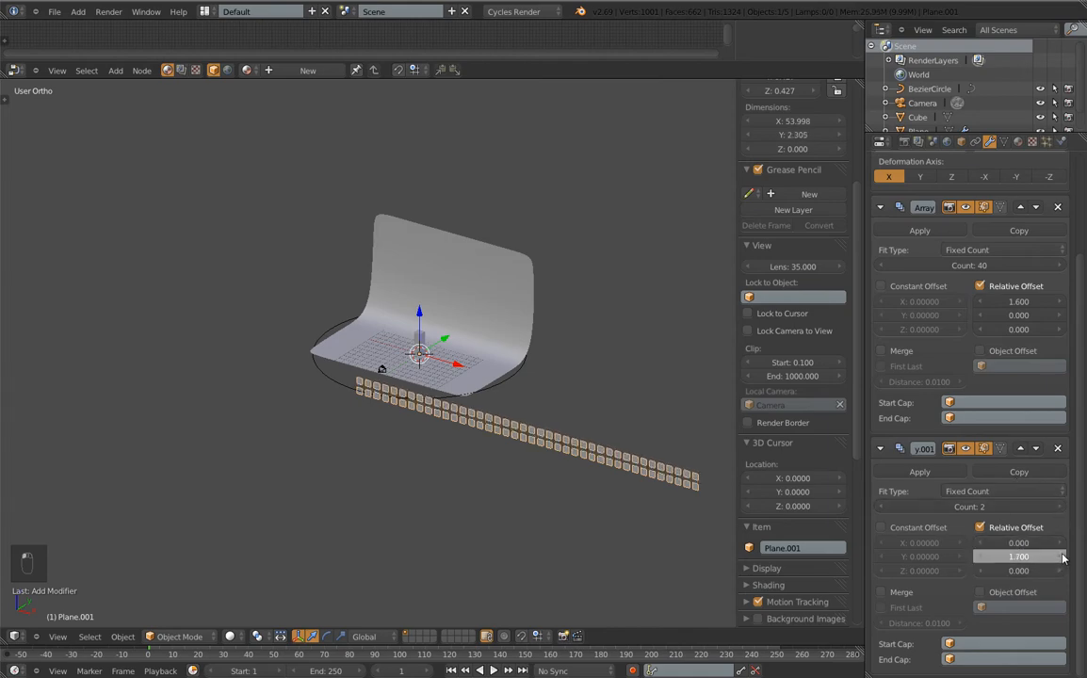
left_click(1063, 557)
left_click(1062, 558)
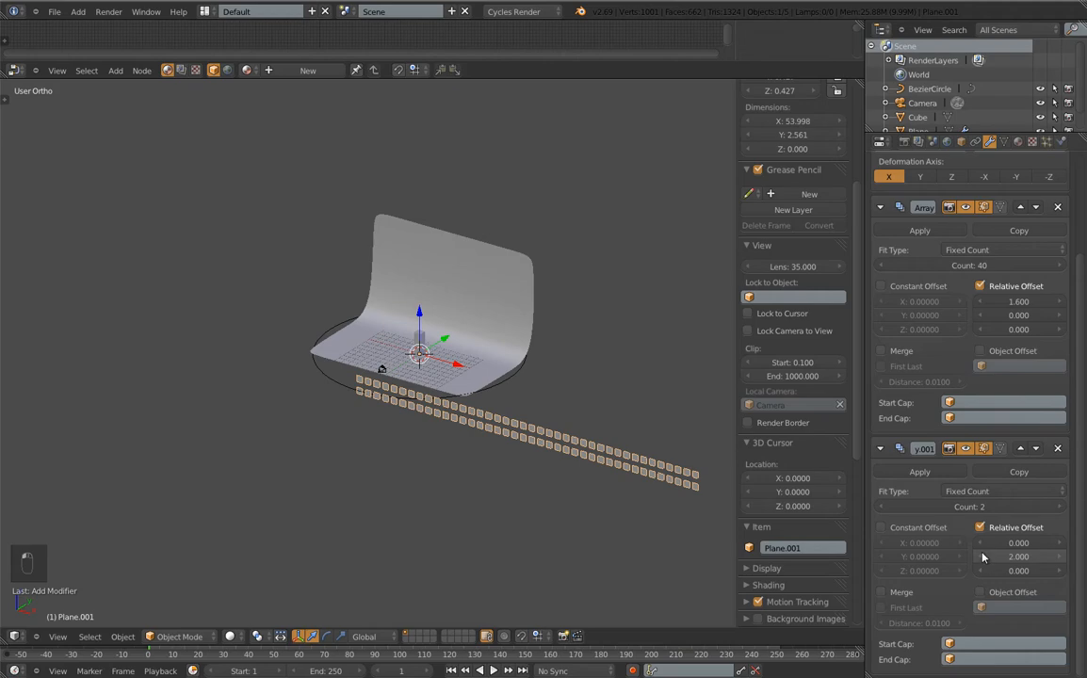
left_click(981, 557)
left_click(981, 557)
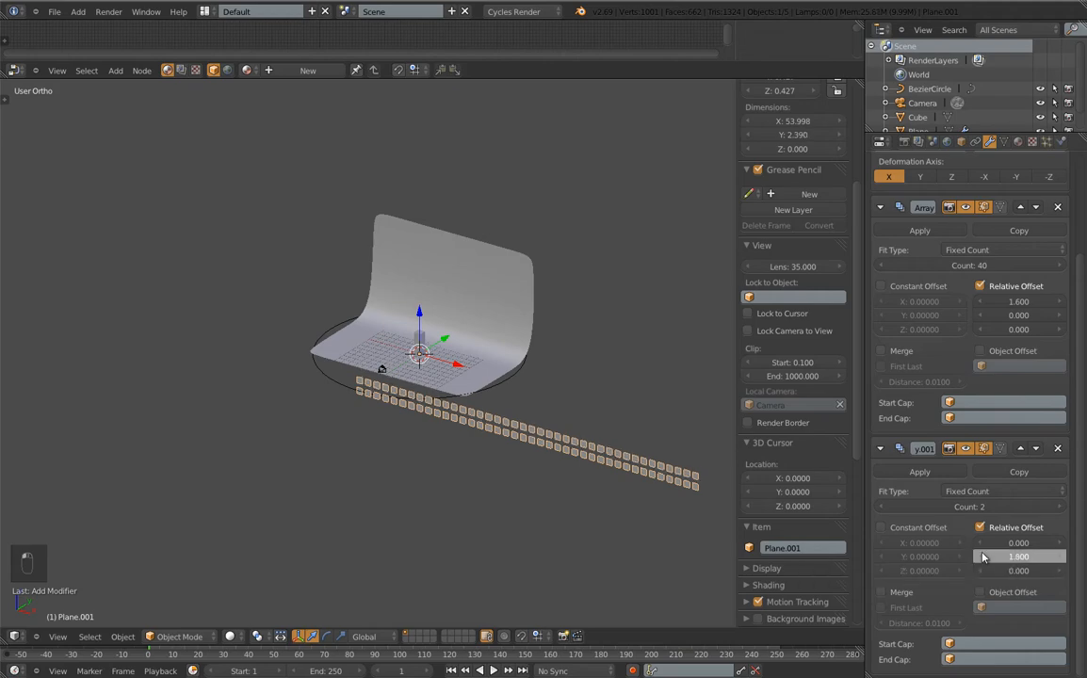
left_click(982, 557)
left_click(982, 556)
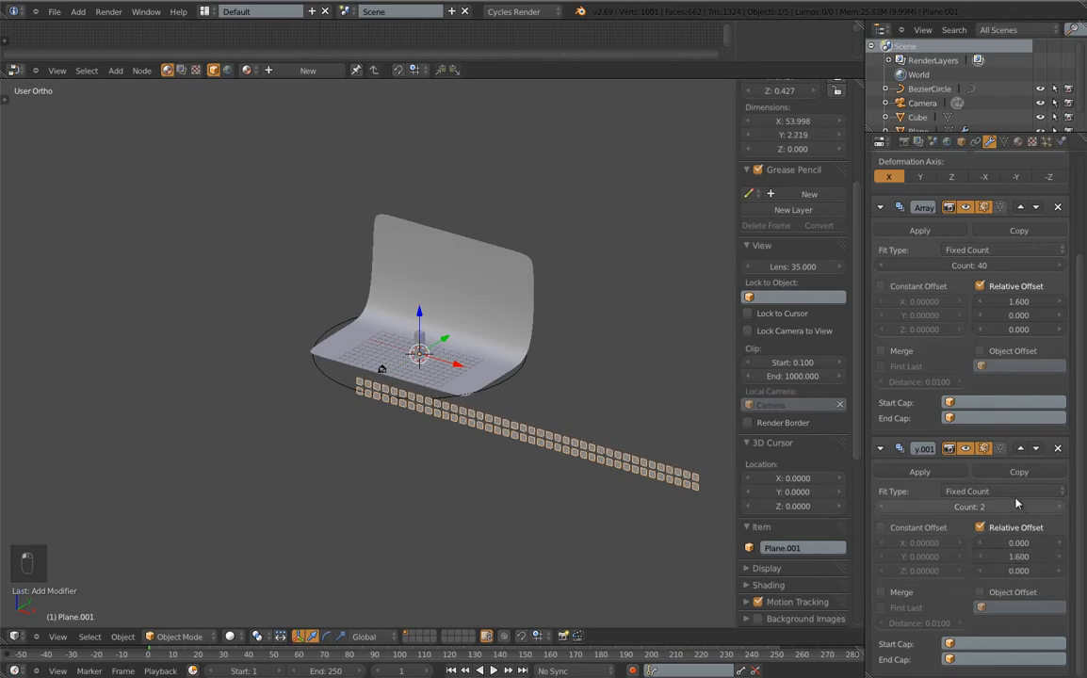
left_click_drag(1020, 506, 1080, 512)
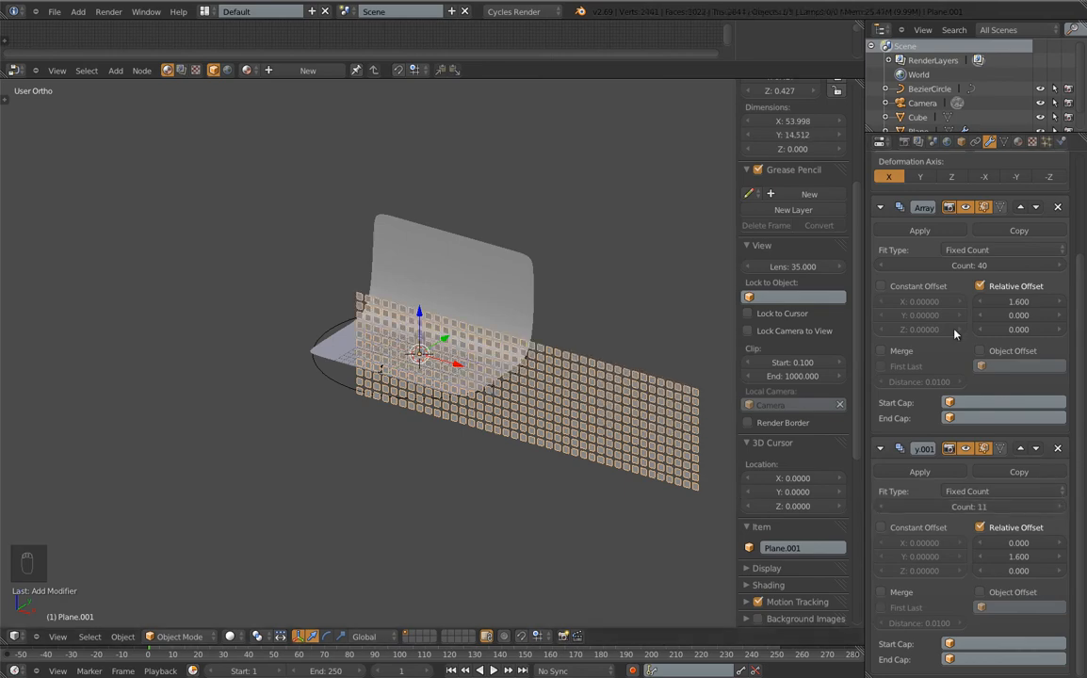
middle_click_drag(533, 307, 309, 301, "shift")
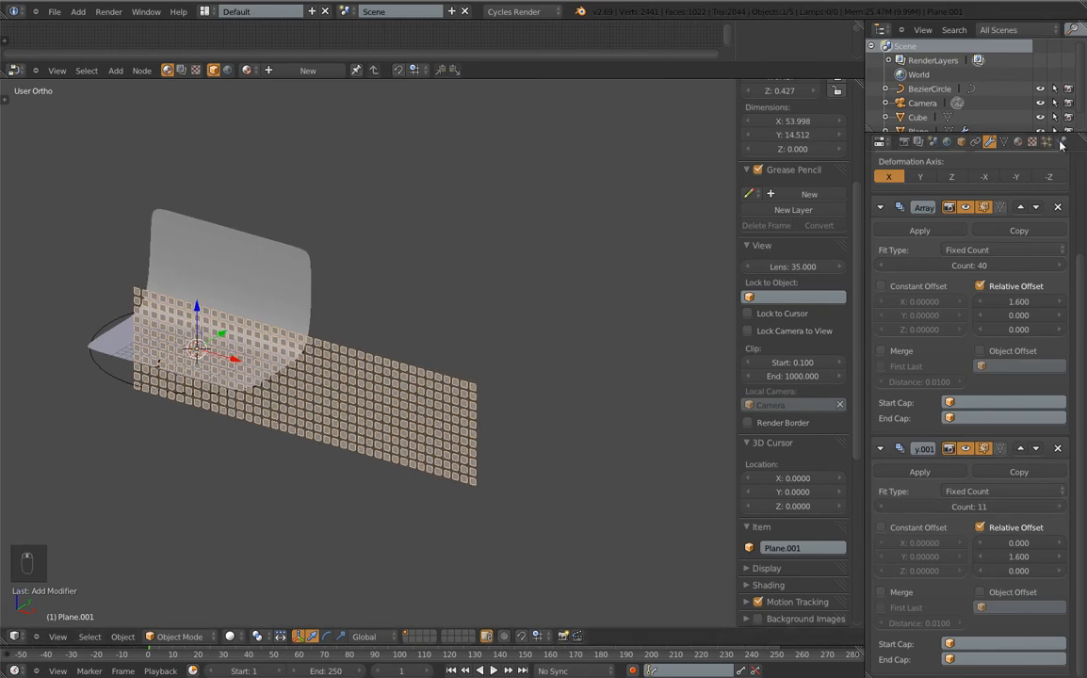
Create a new Emission material with strength 5 for the panel grid
left_click(1017, 141)
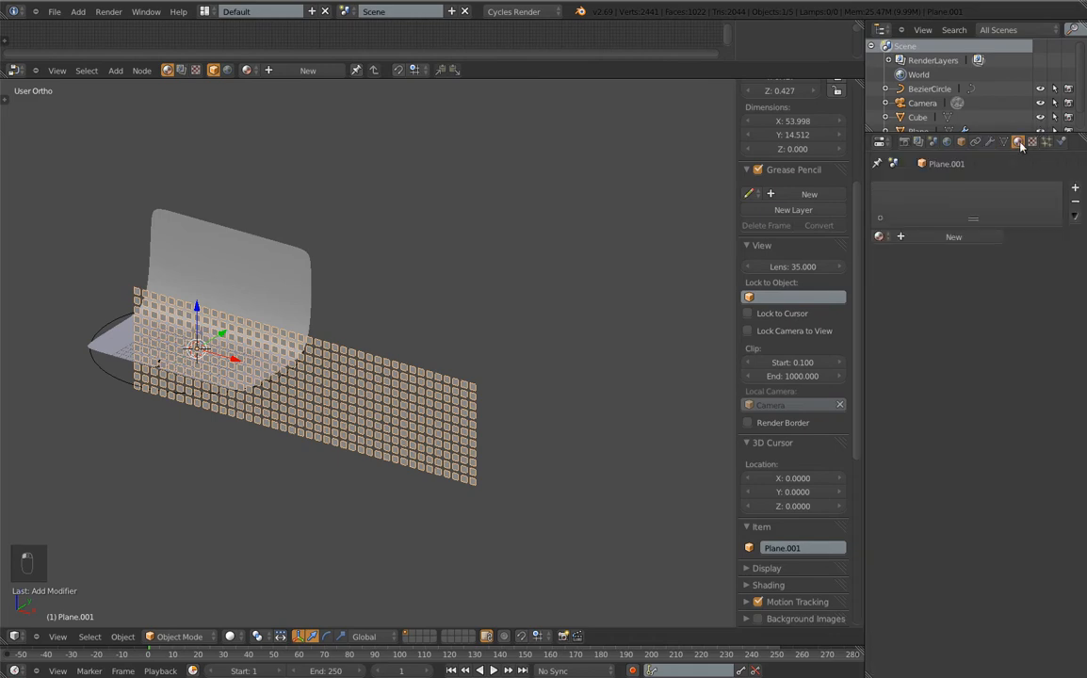
left_click(954, 237)
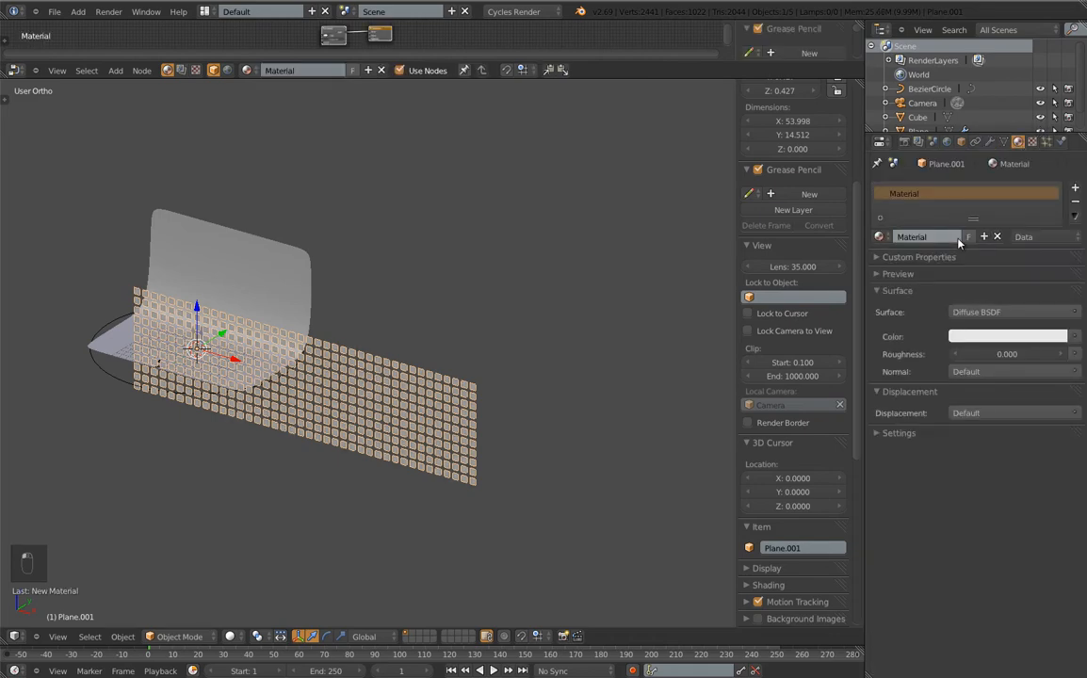
left_click(970, 311)
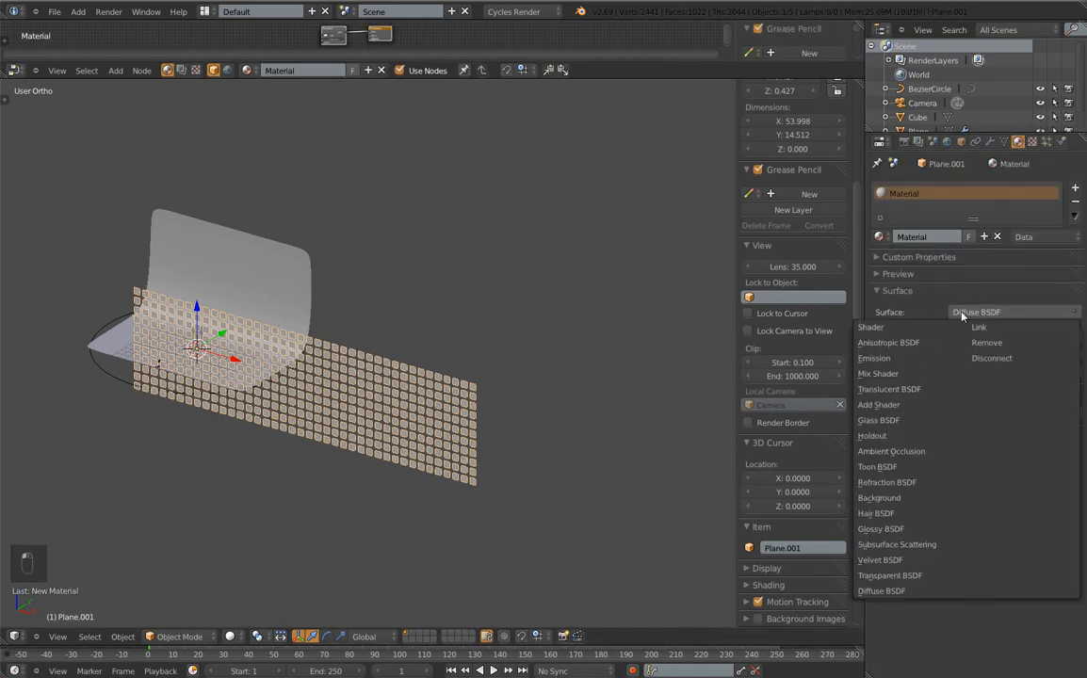
left_click(891, 362)
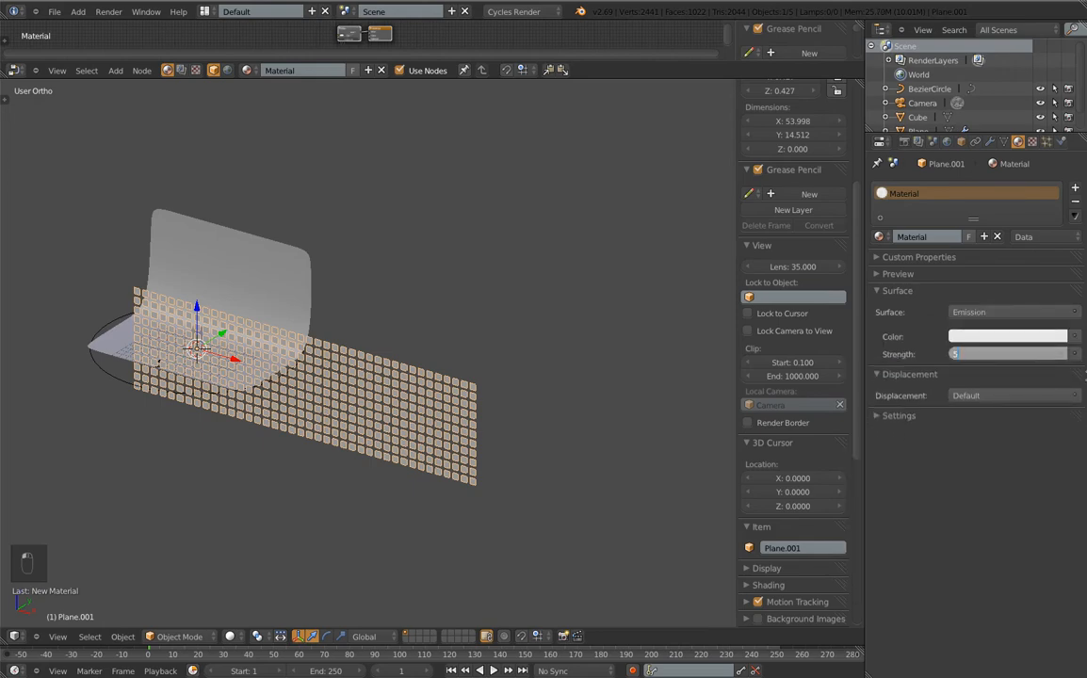
key("Return")
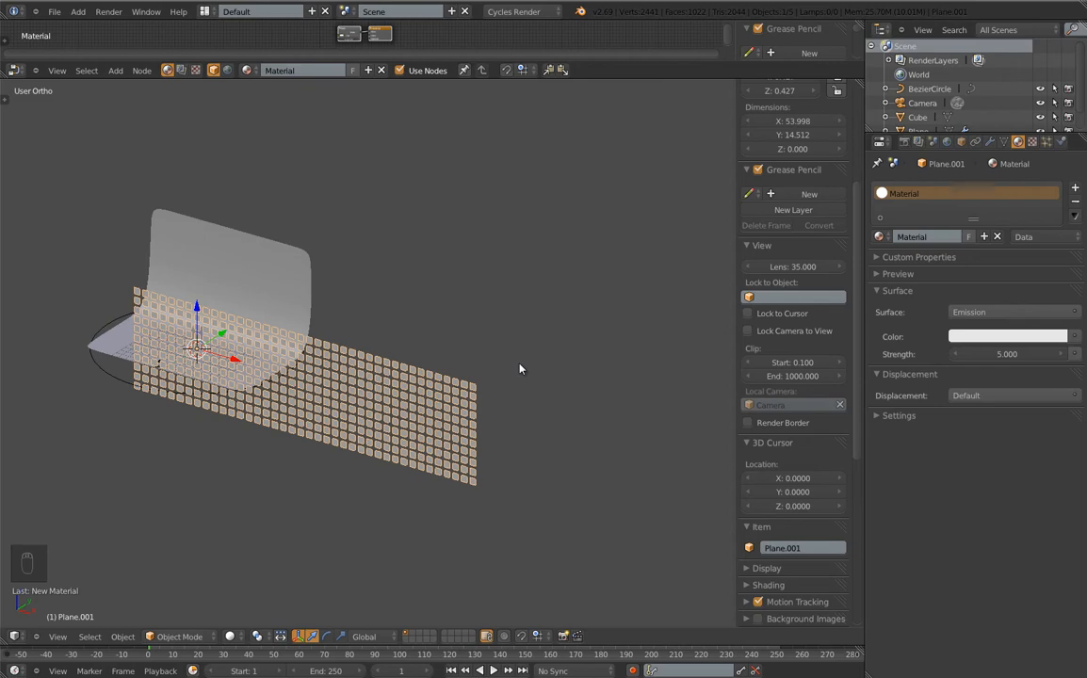
Toggle the tool shelf, hide the sidebar, and return to the modifier stack
key("t")
key("t")
key("n")
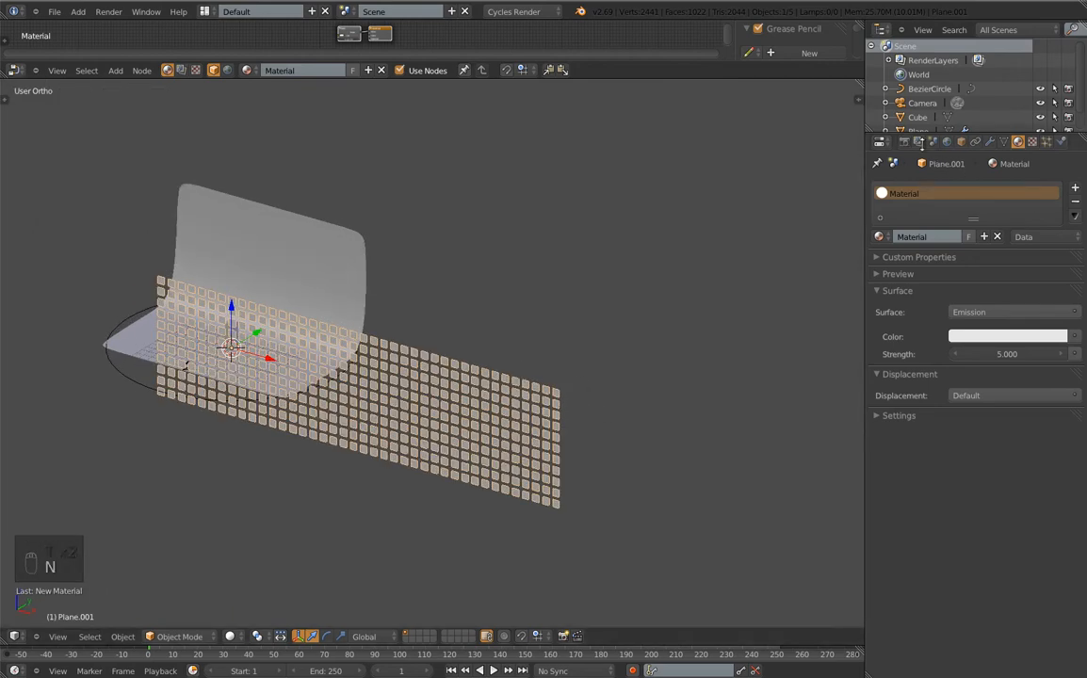
left_click(989, 141)
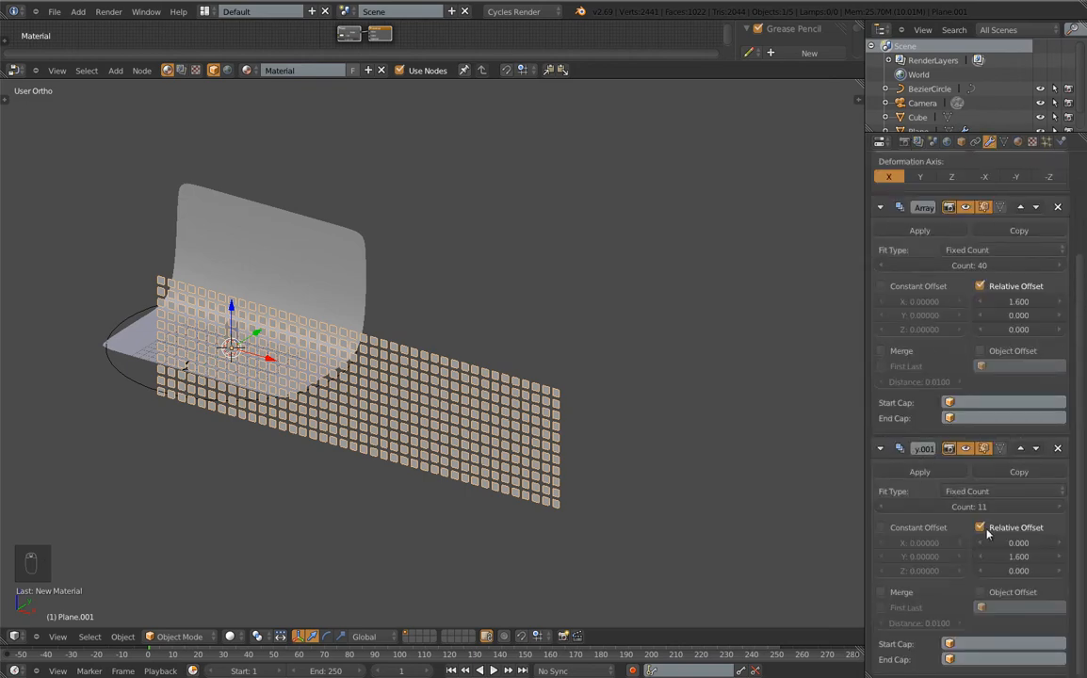
Apply both Array modifiers and set the pivot point to the 3D cursor
left_click(920, 472)
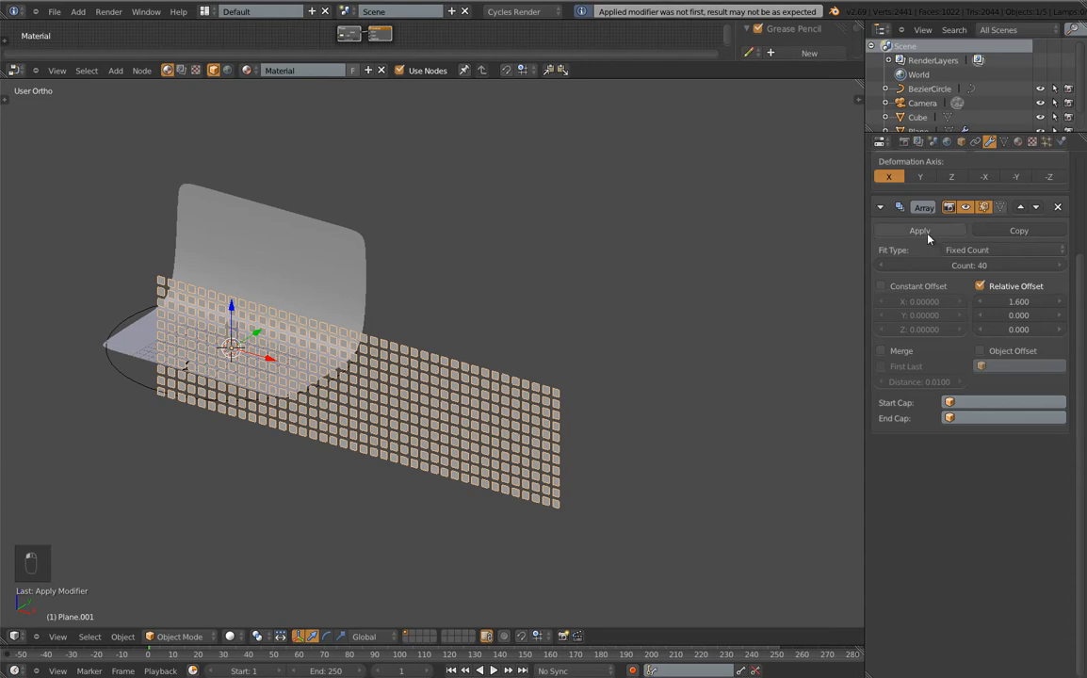
left_click(919, 230)
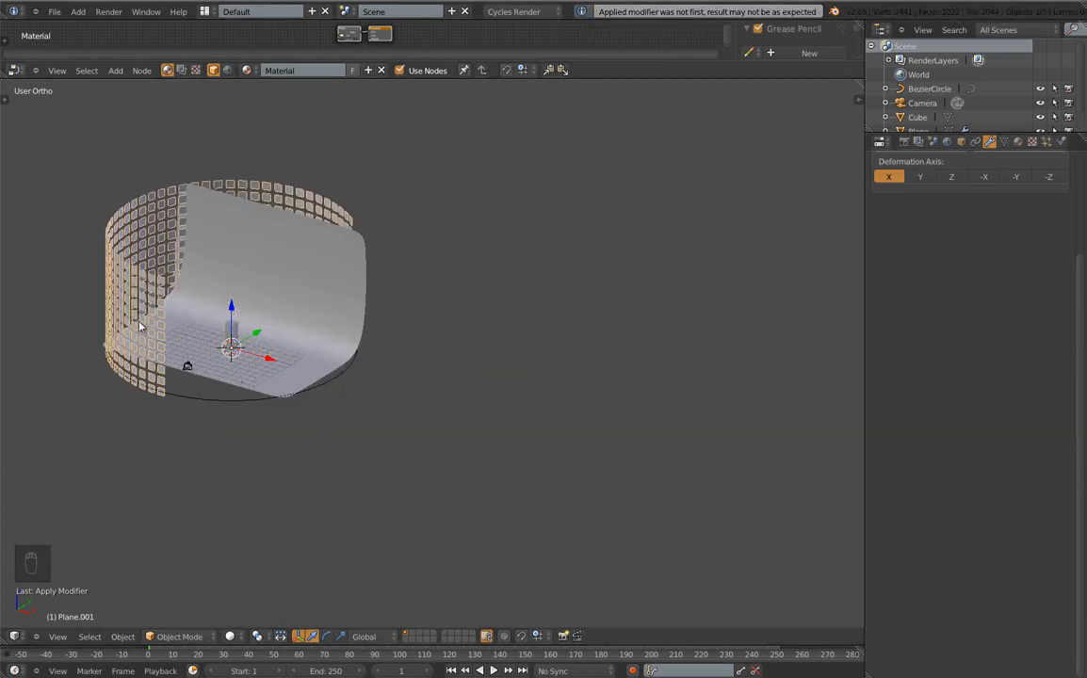
left_click(258, 637)
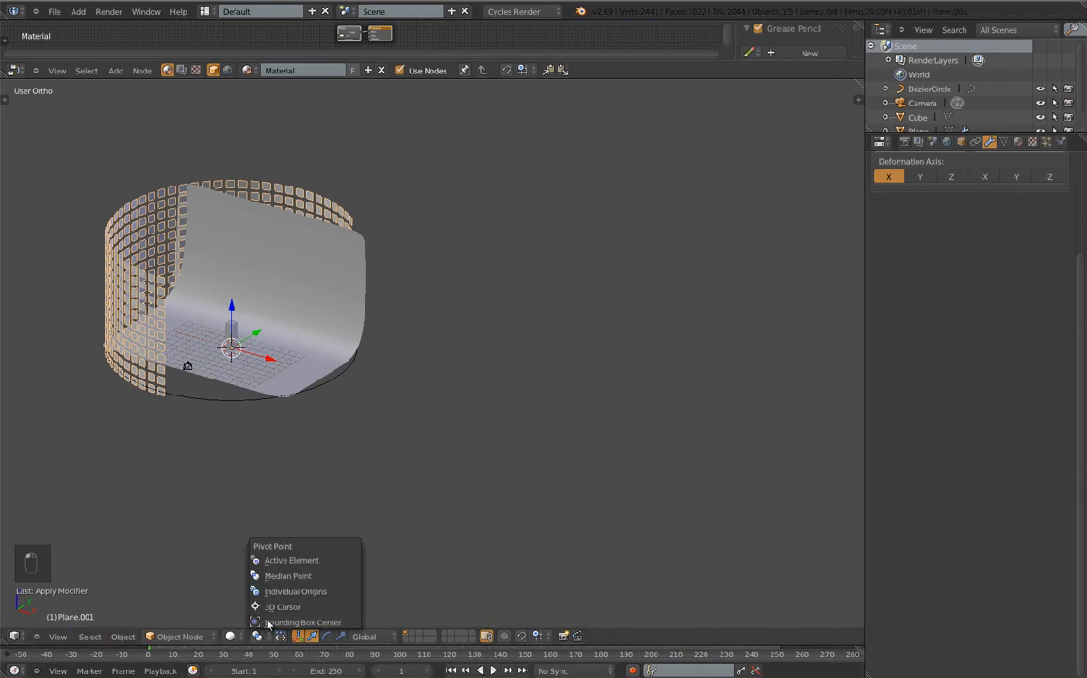
left_click(274, 606)
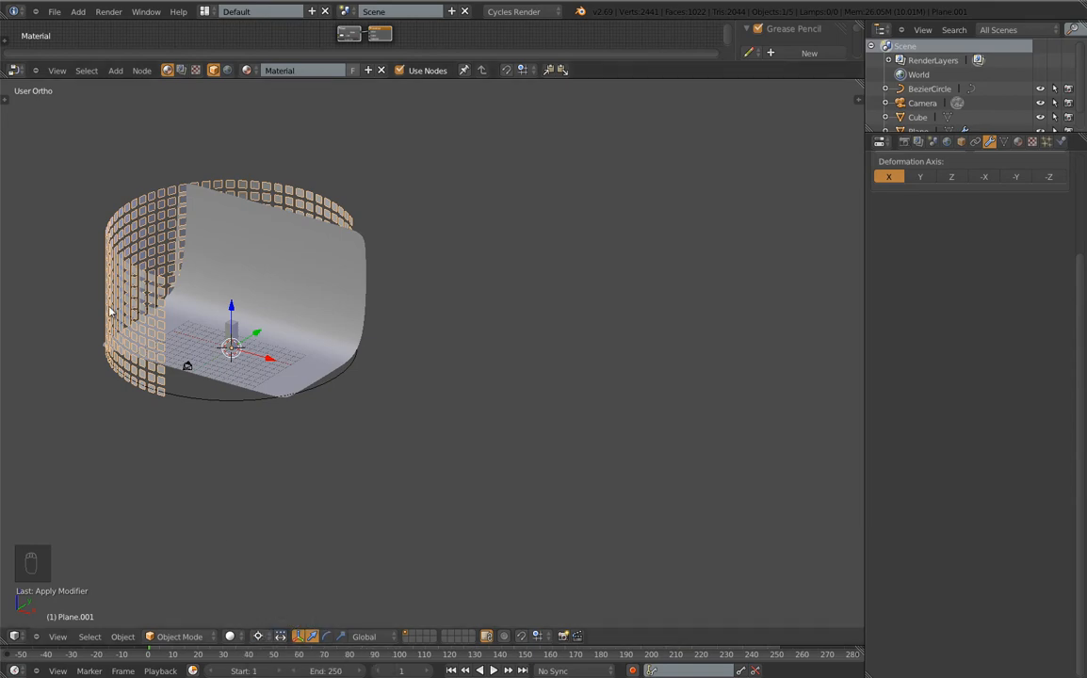
scroll(1068, 288, "up", 4)
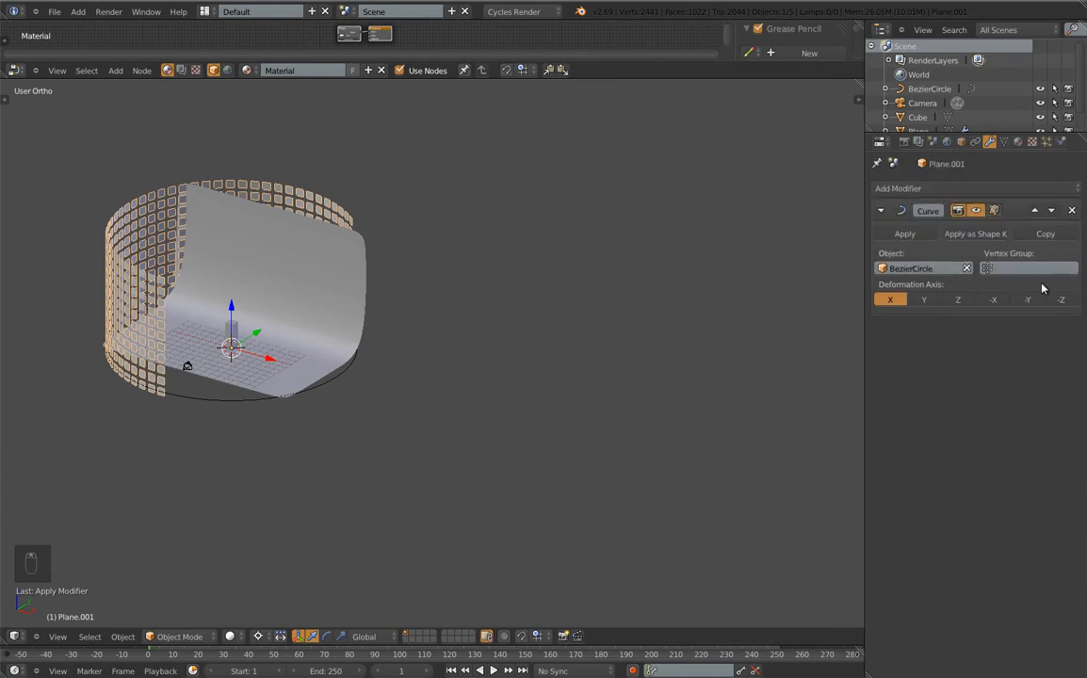
Apply the Curve modifier and rotate the curved panel wall around Z
key("r")
key("z")
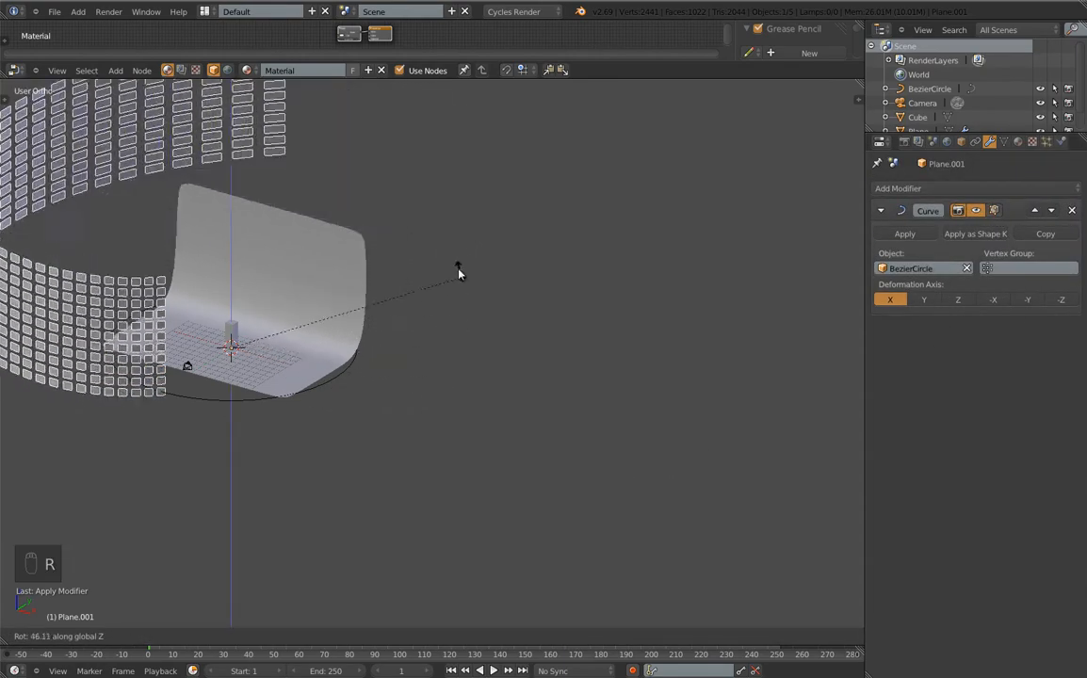
right_click(521, 324)
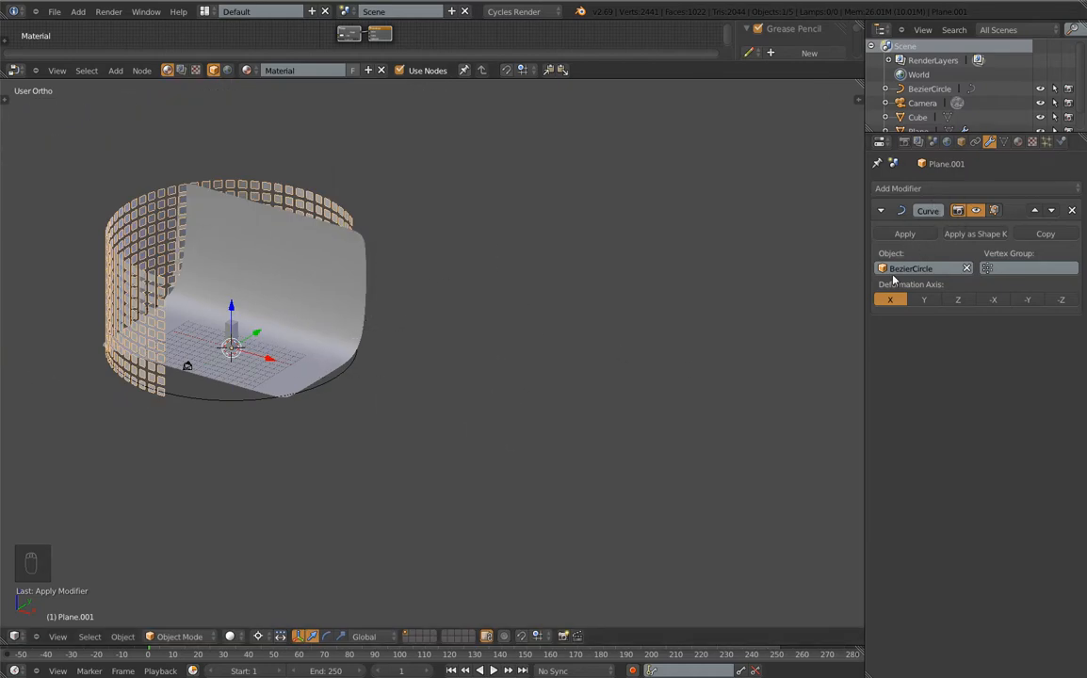
left_click(906, 234)
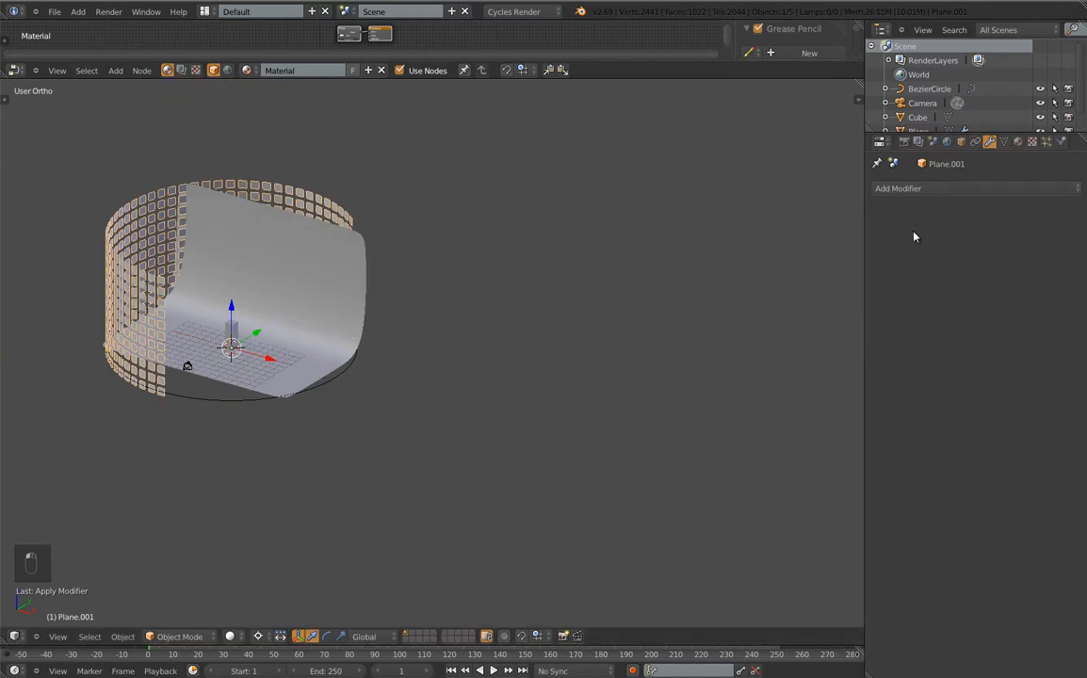
key("r")
key("z")
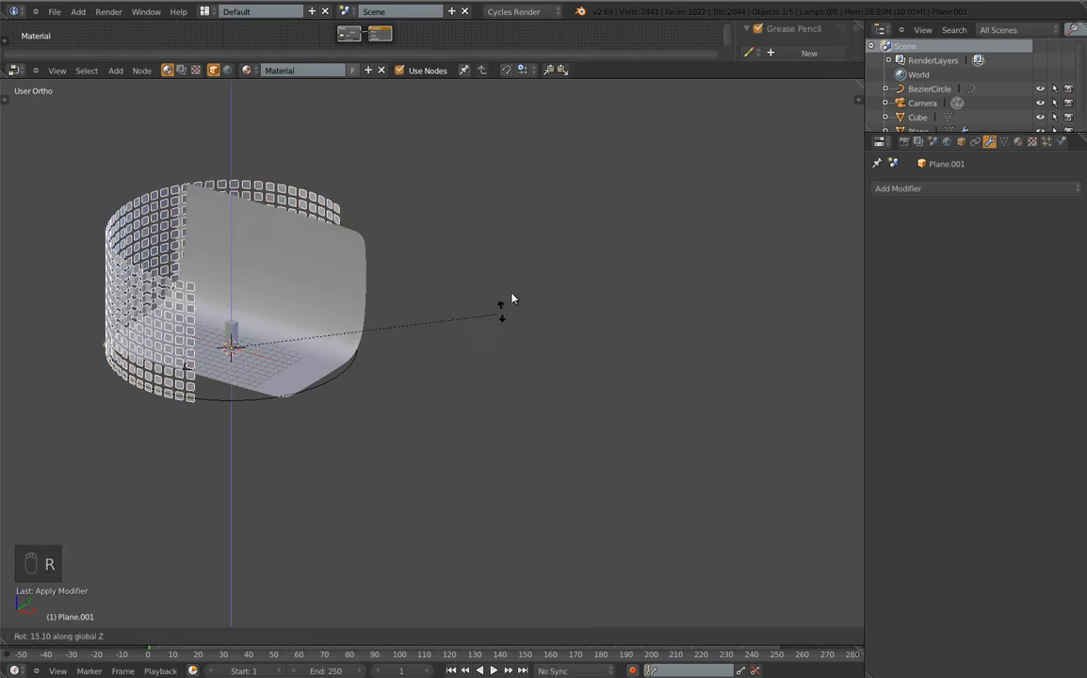
left_click(188, 142)
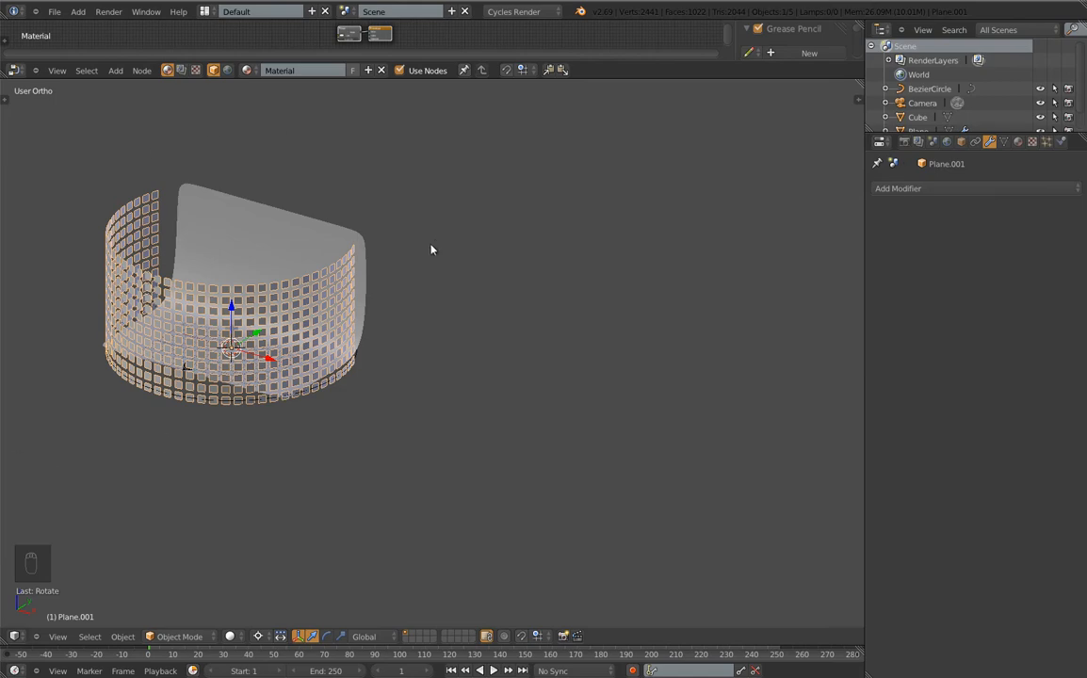
In camera view, select the camera and raise it along Z
key("KP_0")
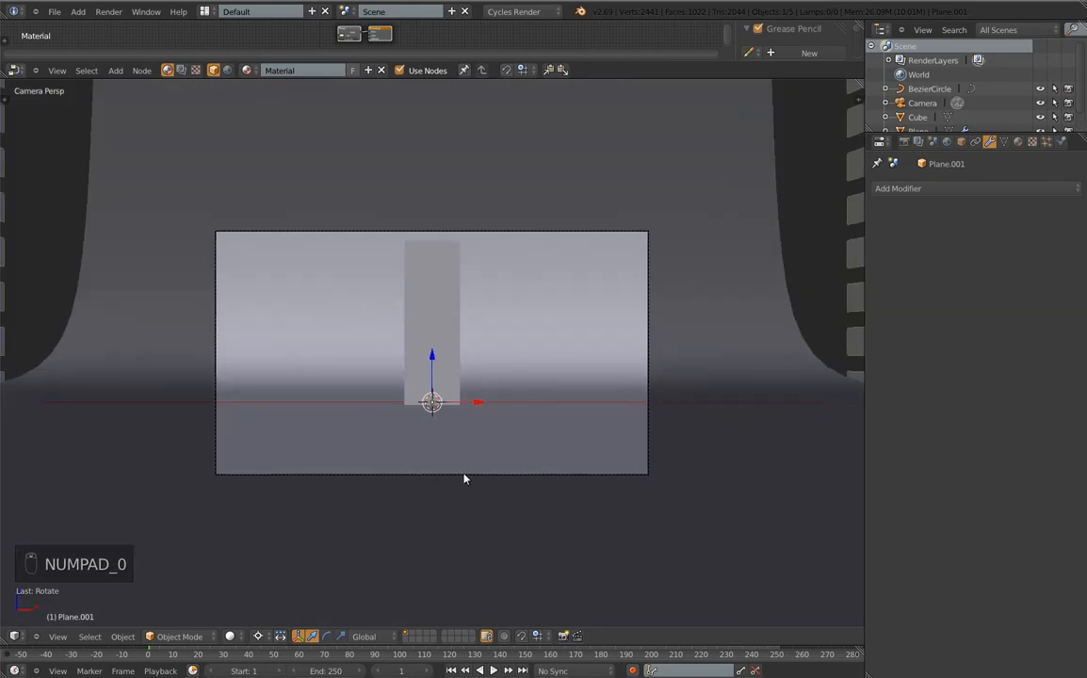
right_click(463, 476)
key("g")
key("z")
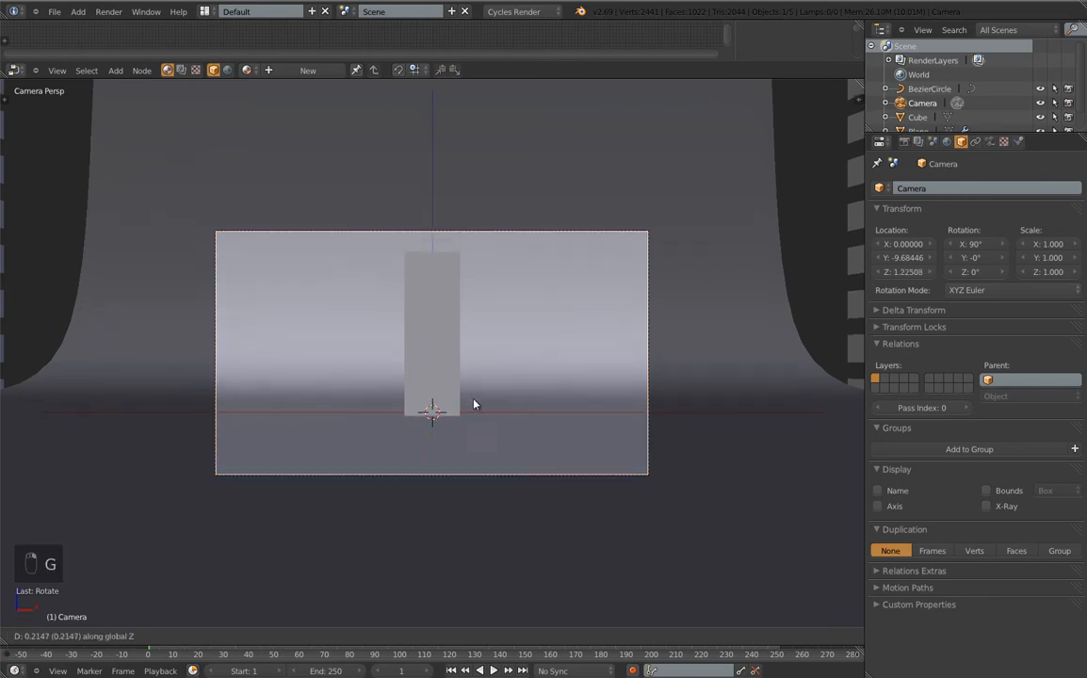
left_click(474, 374)
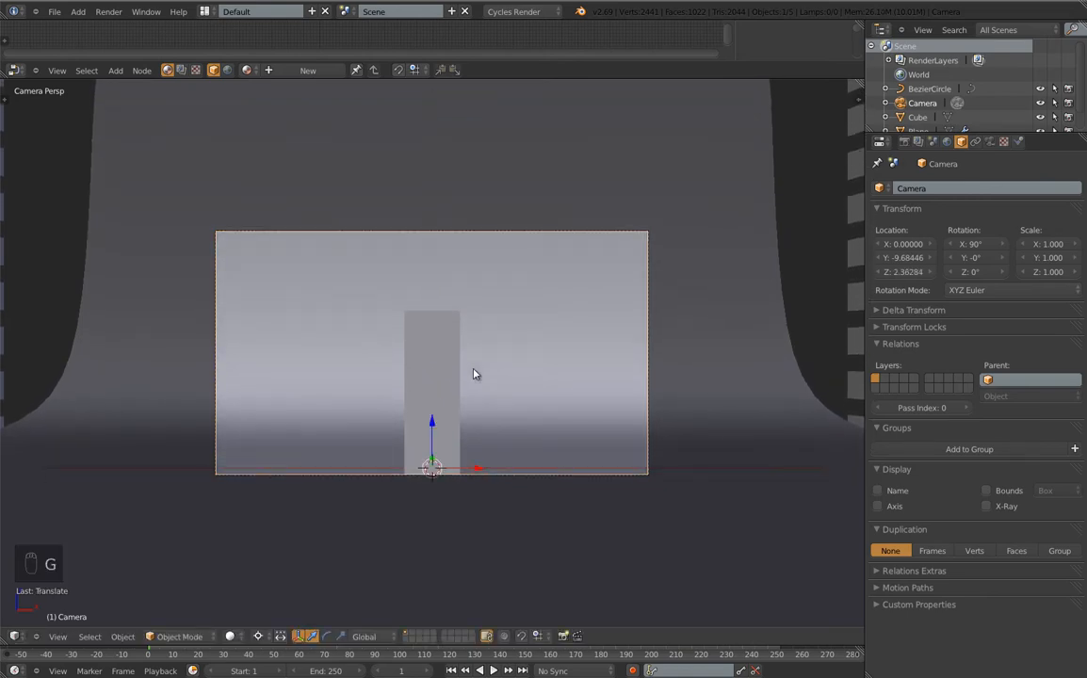
key("g")
key("z")
left_click(475, 401)
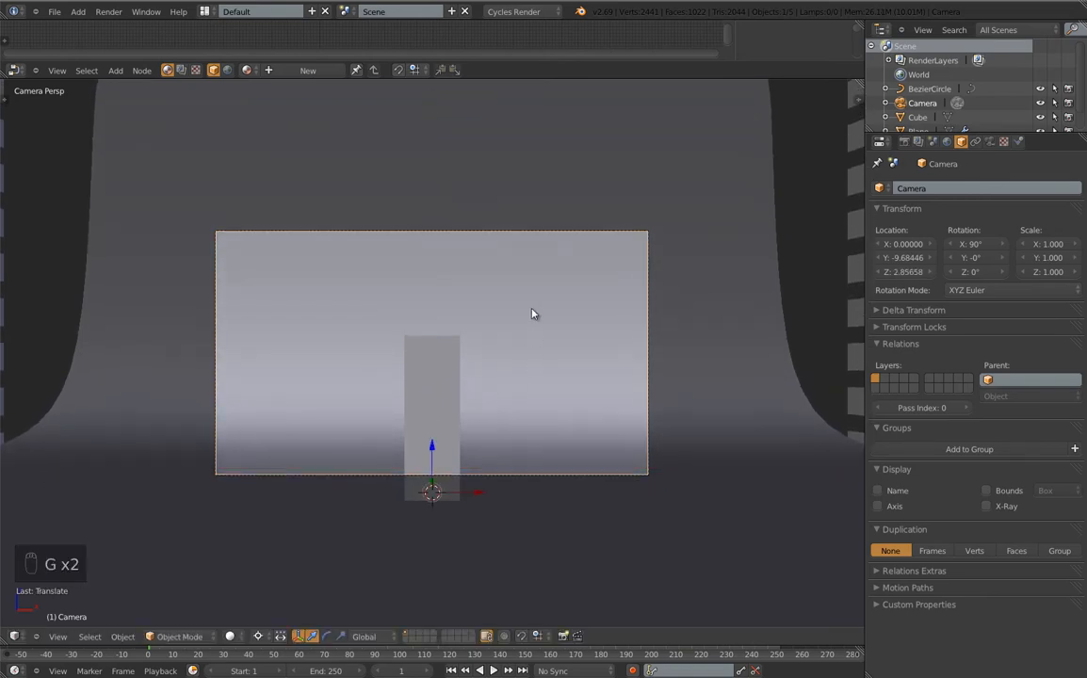
Set the pivot to Median Point and tilt the camera slightly down to about 85.4° on X
key("r")
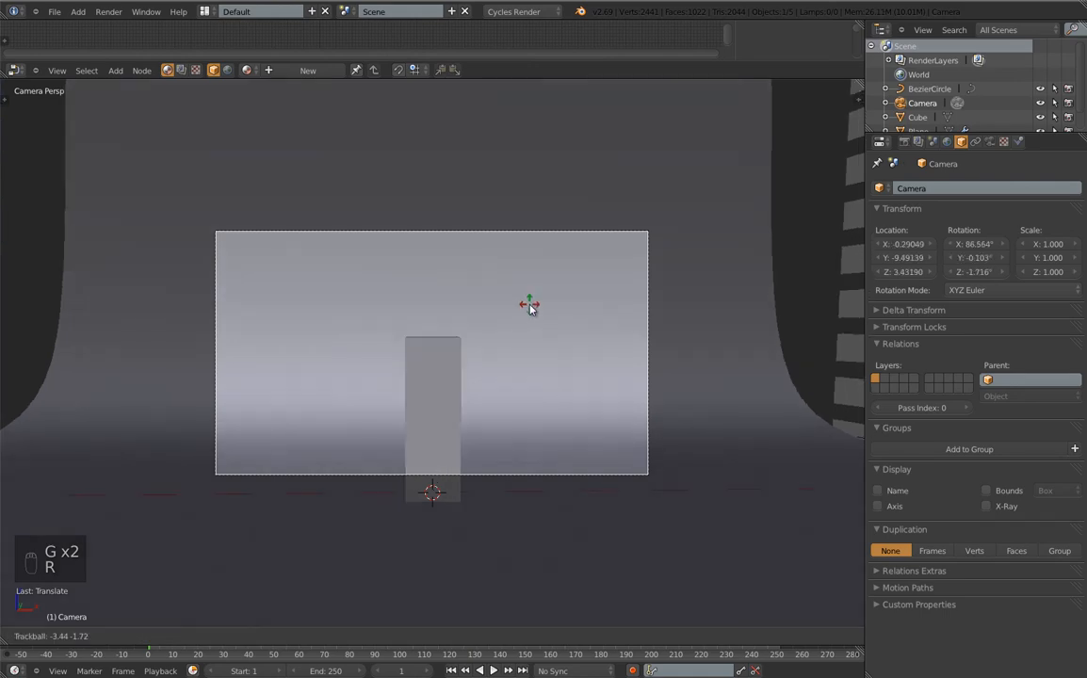
key("r")
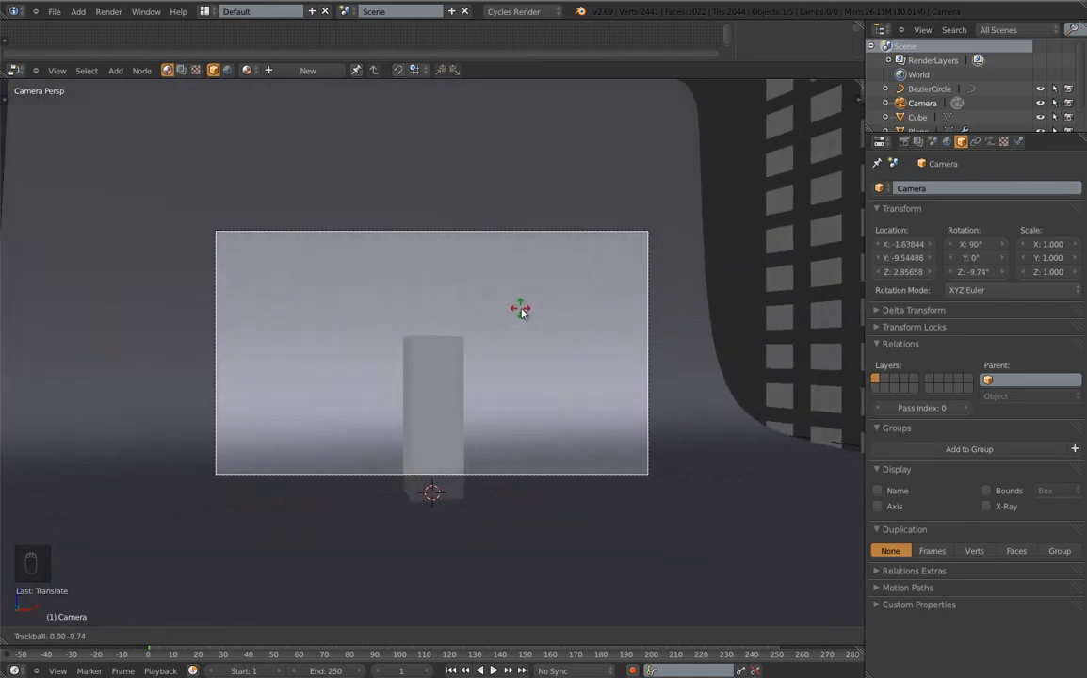
right_click(518, 308)
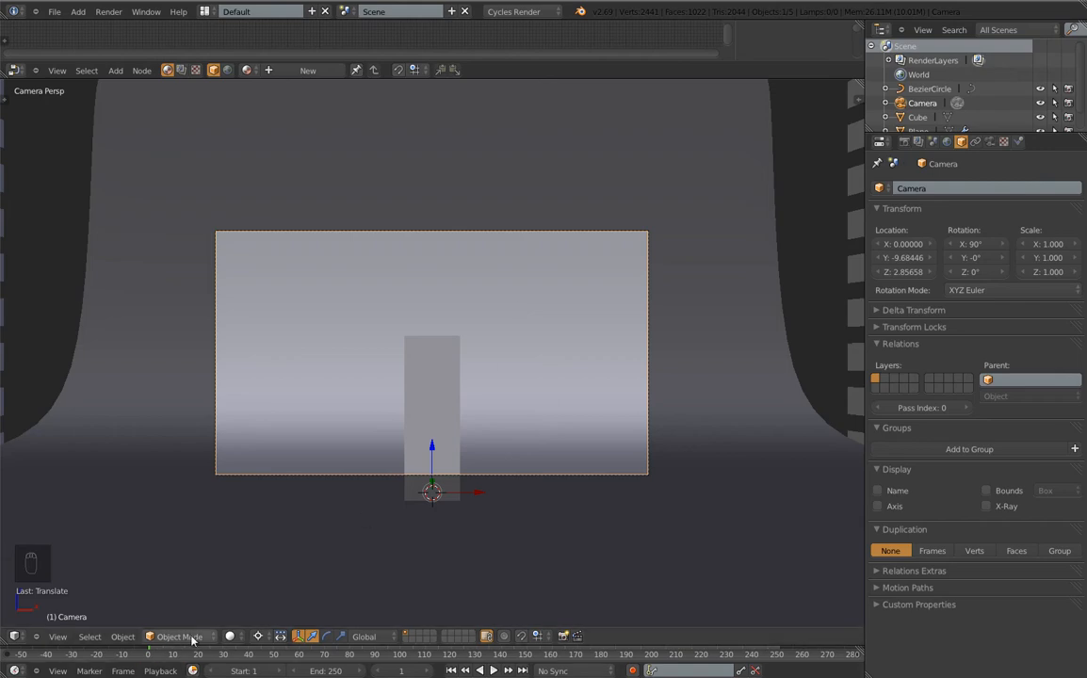
left_click(256, 635)
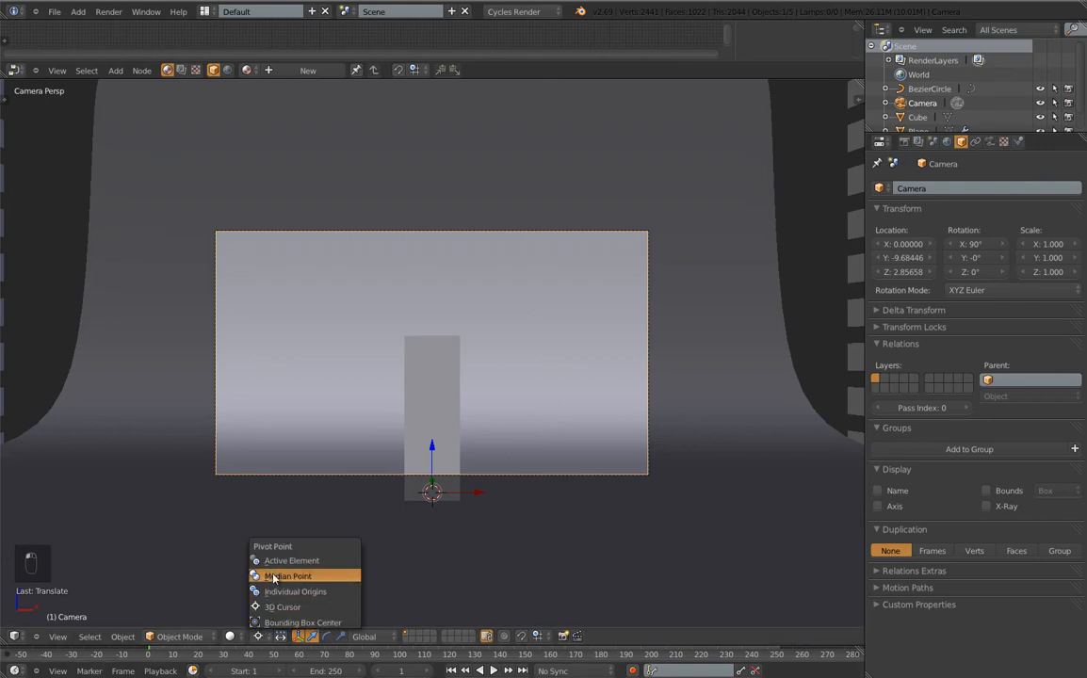
left_click(273, 580)
key("r")
key("r")
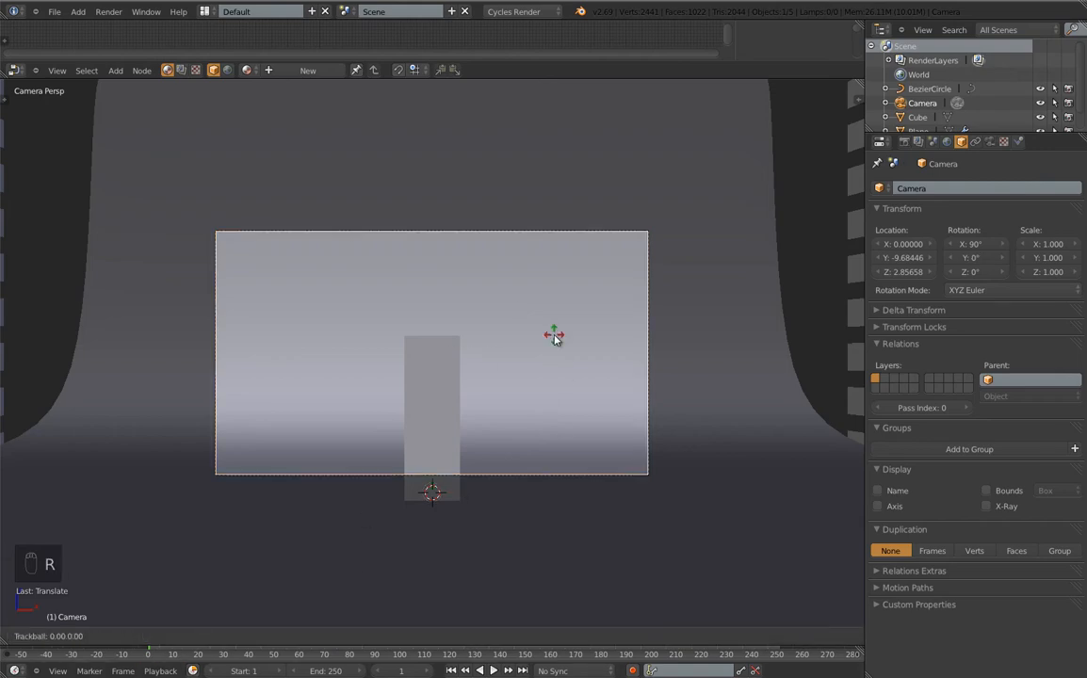
left_click(554, 332)
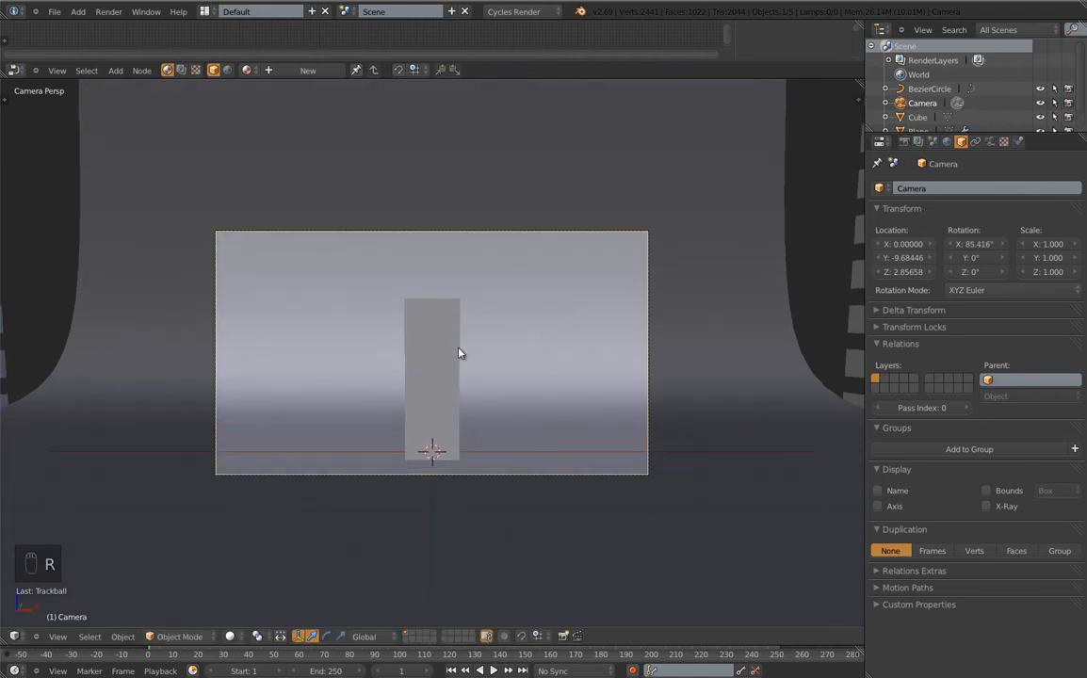
Fly the camera back to about Y −13.18, then select the column
key("shift+f")
scroll(454, 357, "down", 2)
left_click(454, 357)
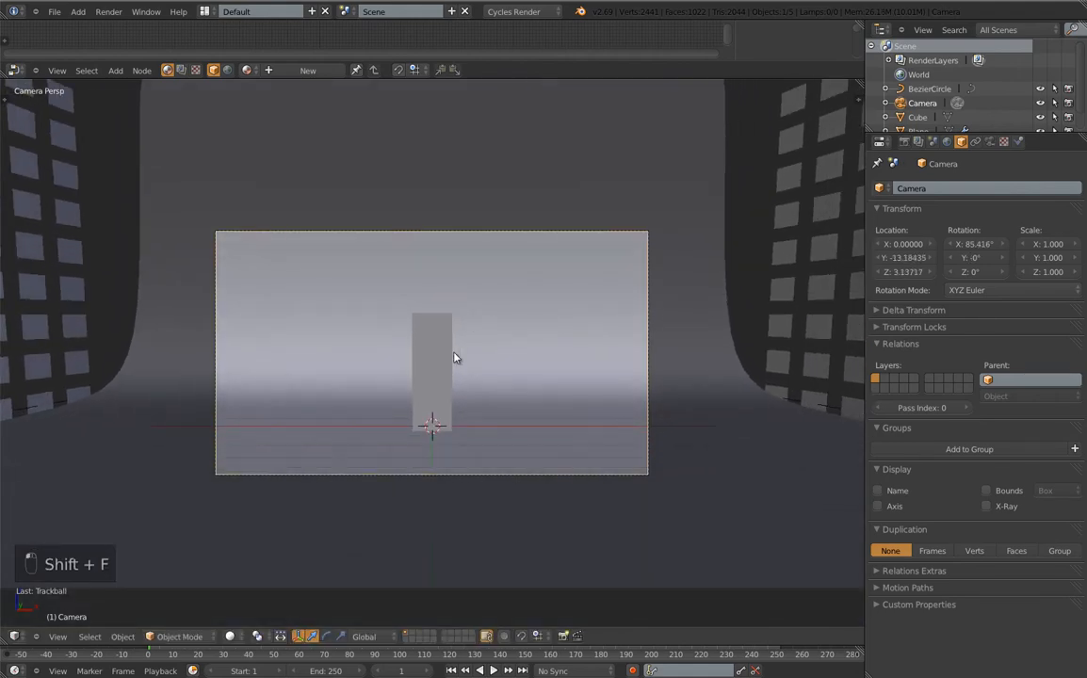
right_click(452, 358)
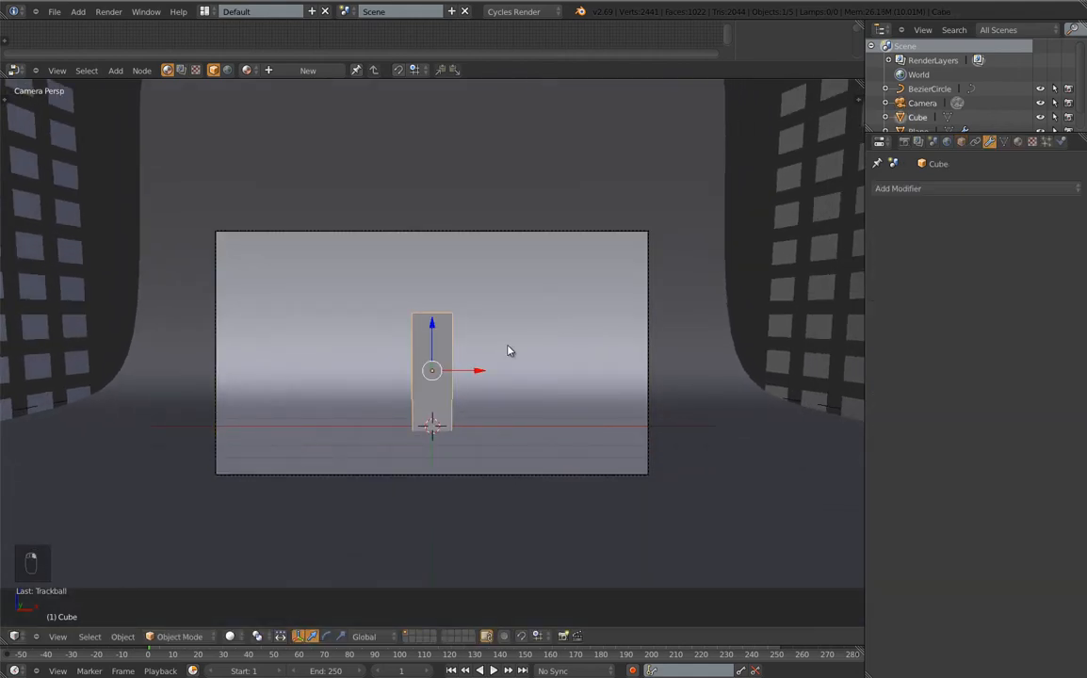
Rotate the column slightly about its vertical Z axis
key("r")
key("z")
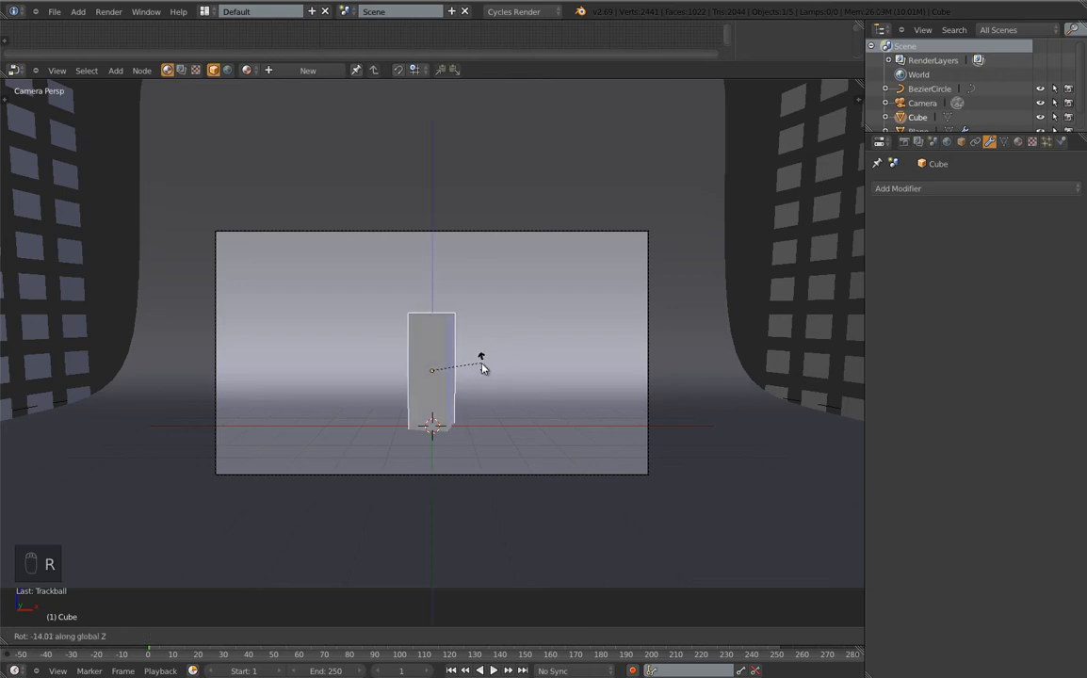
left_click(480, 367)
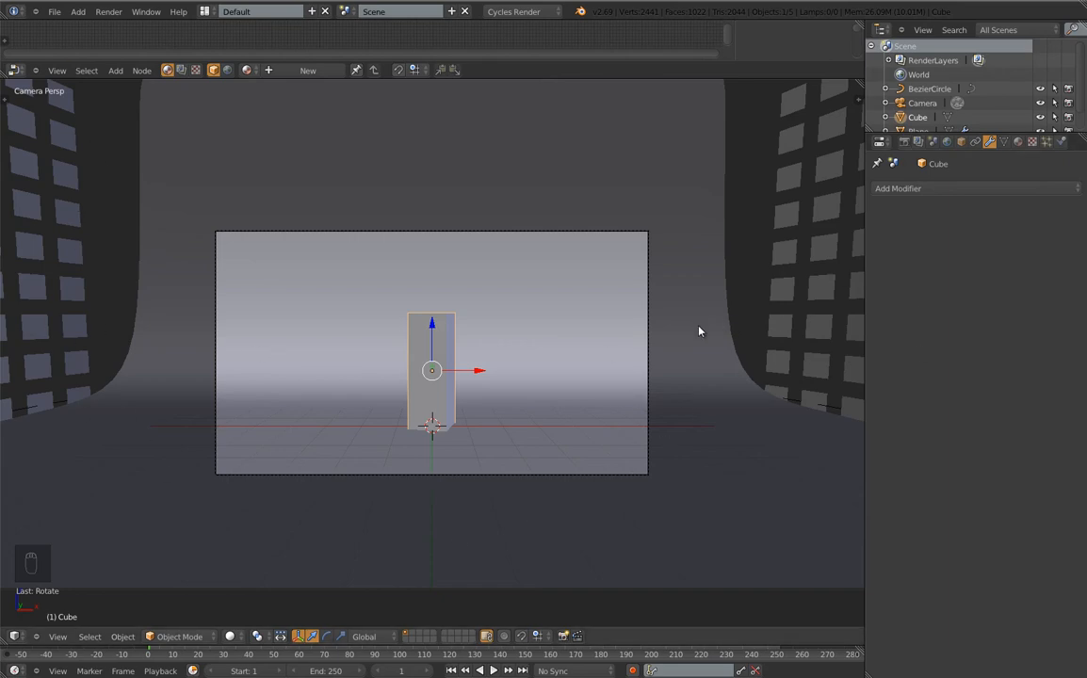
middle_click_drag(736, 323, 718, 341)
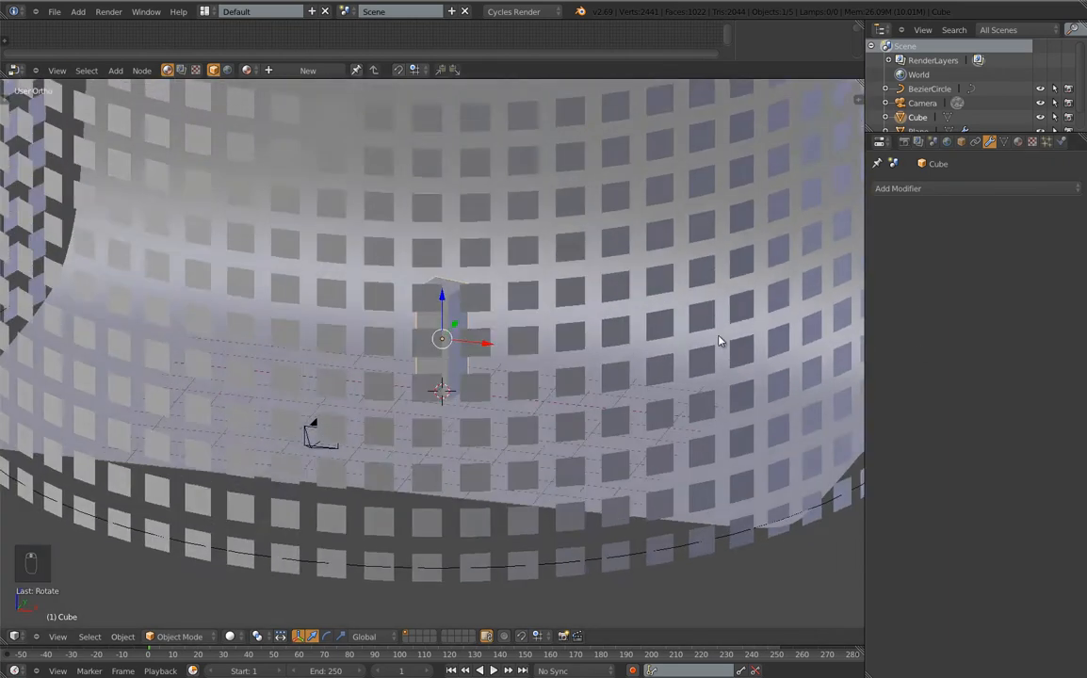
scroll(718, 342, "down", 7)
mouse_move(812, 303)
middle_mouse_down()
mouse_move(798, 313)
mouse_move(833, 299)
middle_mouse_up()
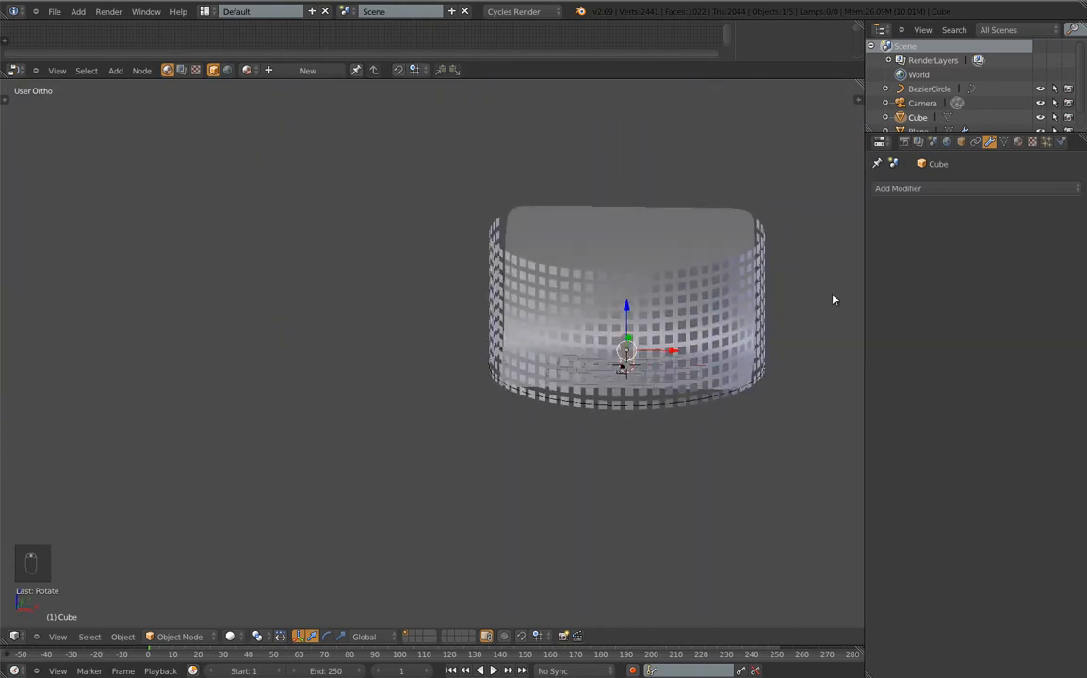
middle_click_drag(752, 310, 745, 381)
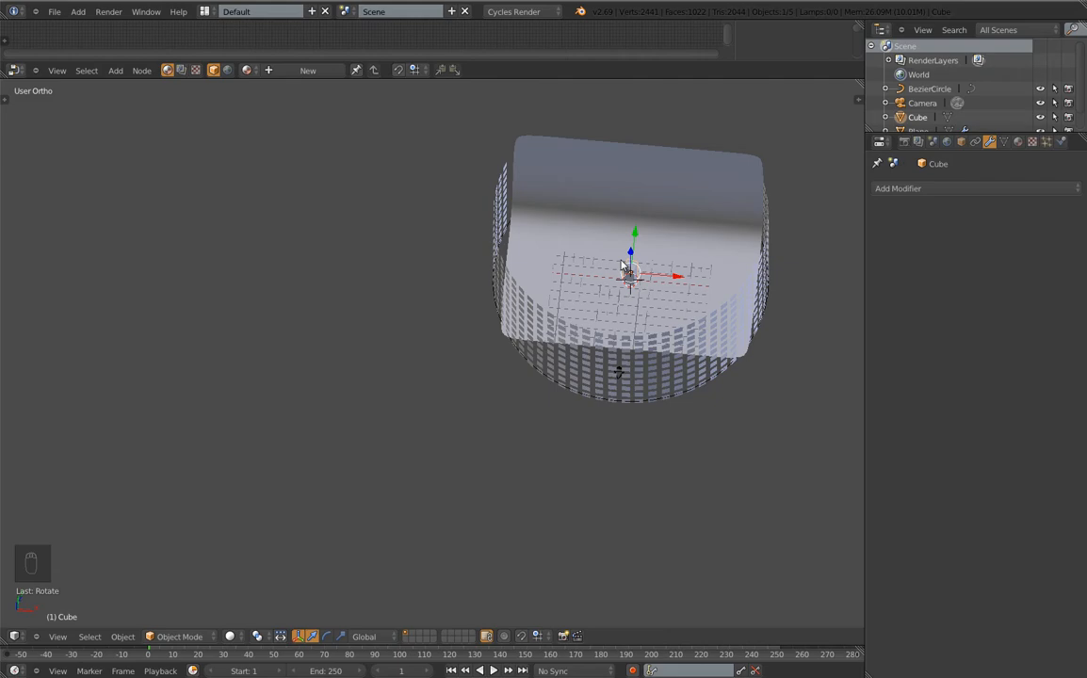
Run an F12 test render, then reselect the column and reframe the view on it
key("F12")
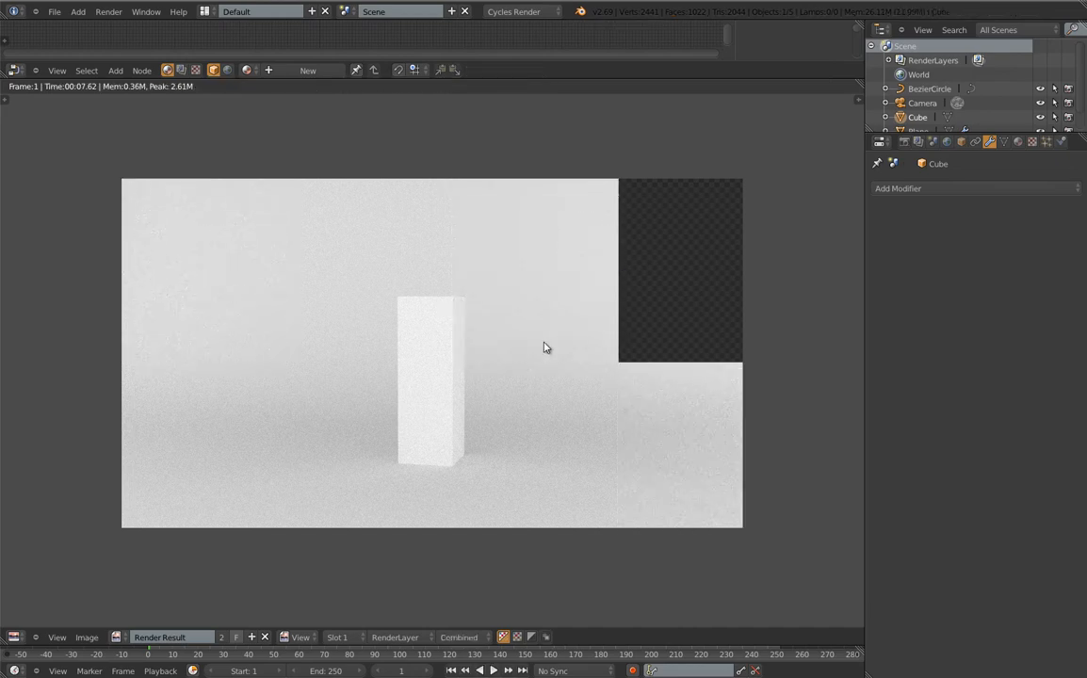
key("Escape")
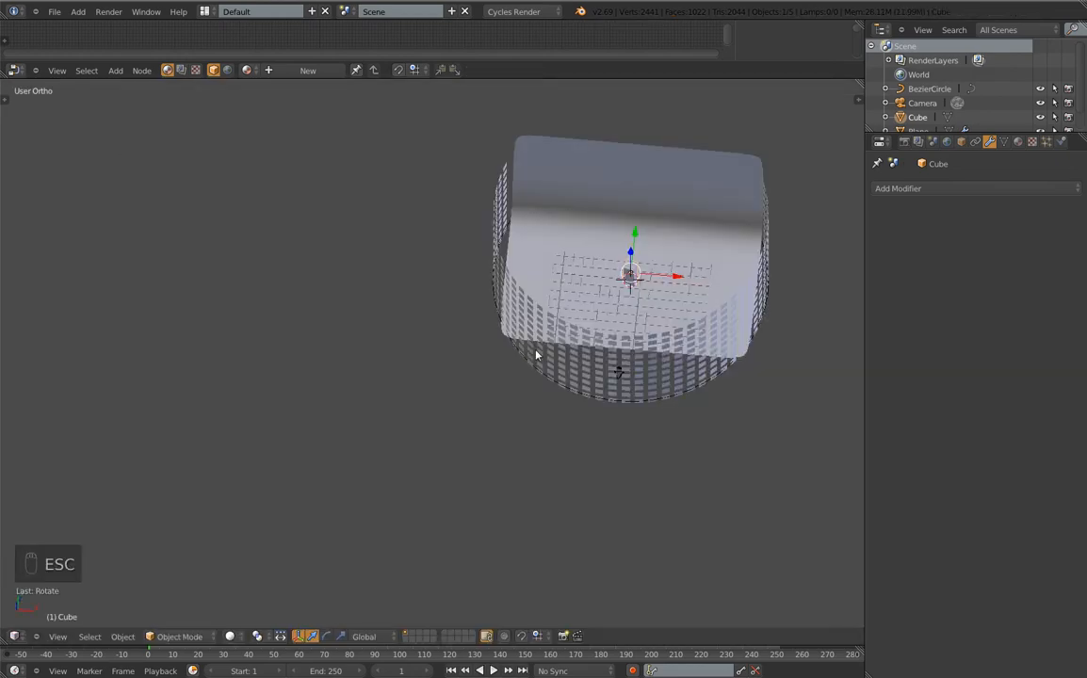
scroll(633, 264, "up", 5)
right_click(634, 246)
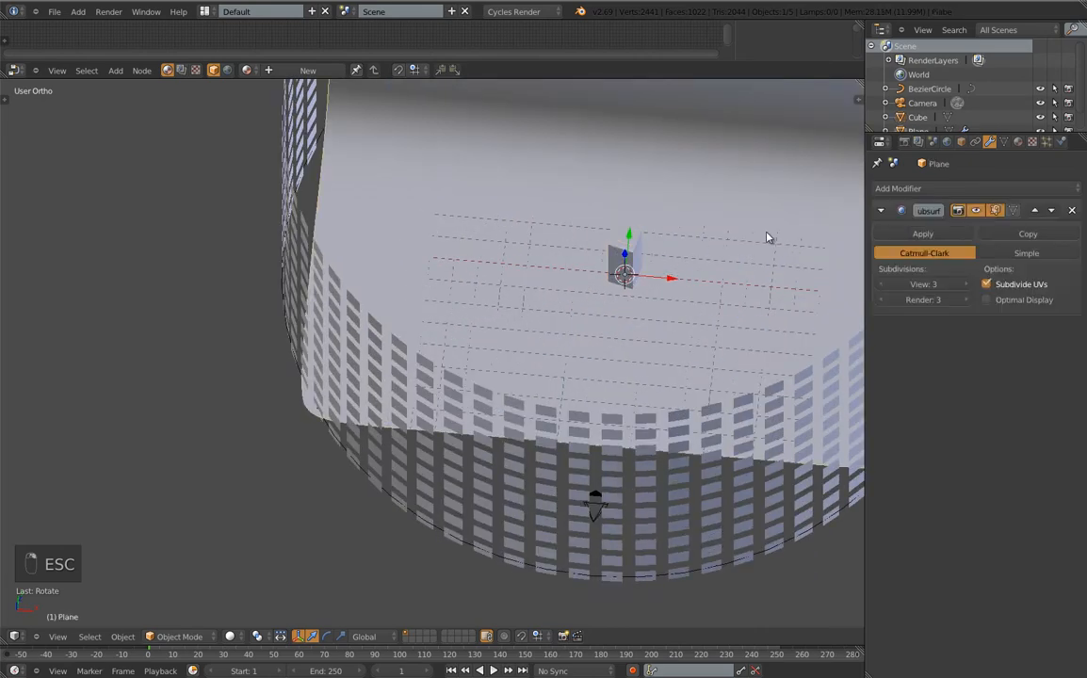
right_click(642, 243)
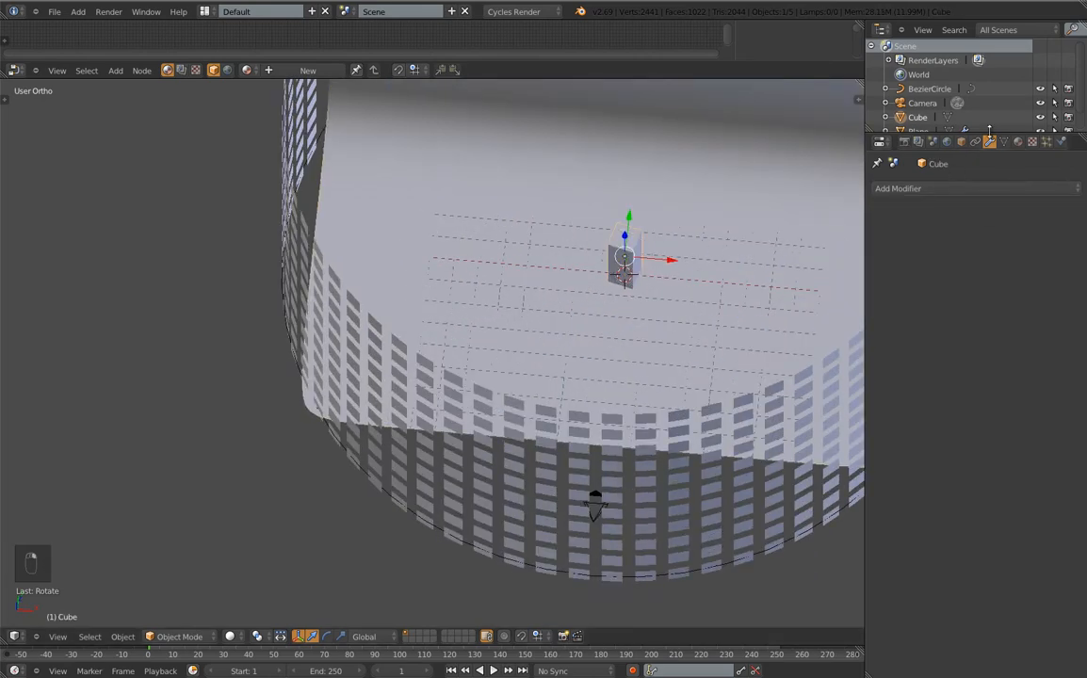
scroll(567, 272, "up", 6)
middle_click_drag(629, 359, 639, 282)
middle_click_drag(650, 231, 583, 353, "shift")
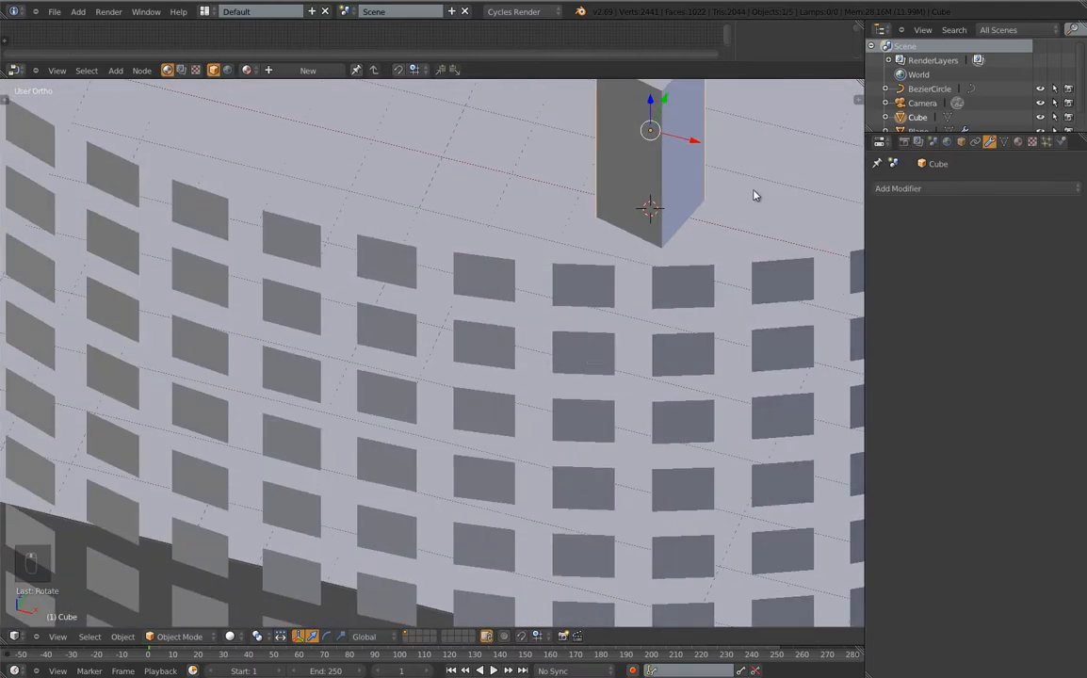
middle_click_drag(753, 191, 594, 279, "shift")
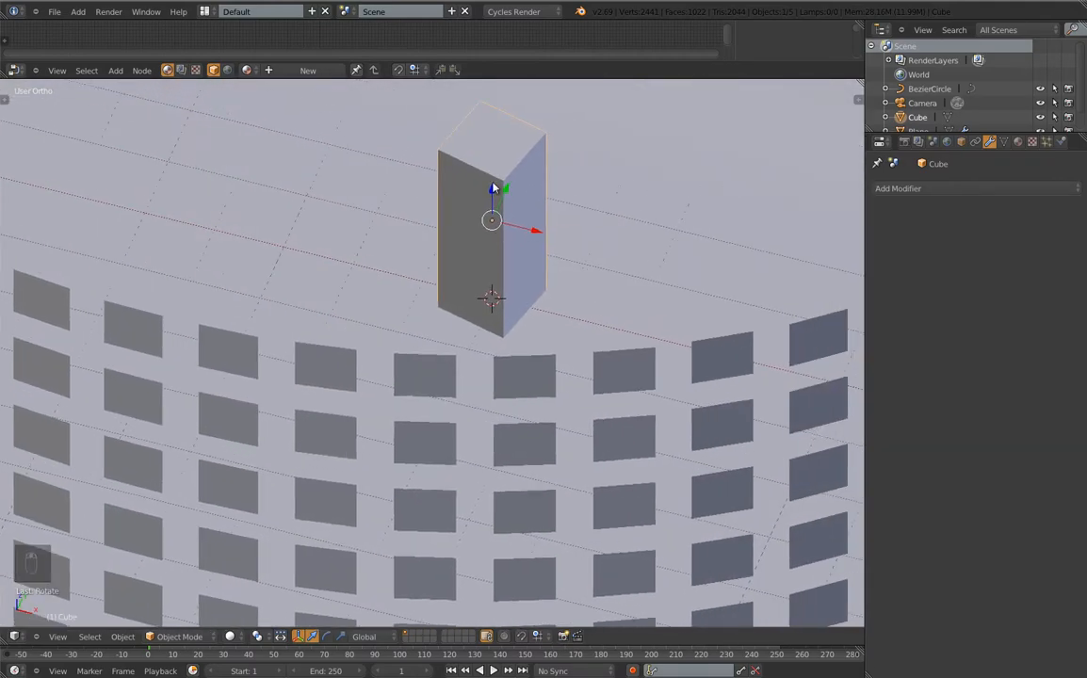
Create a new Glass BSDF material for the column
left_click(1018, 141)
left_click(946, 237)
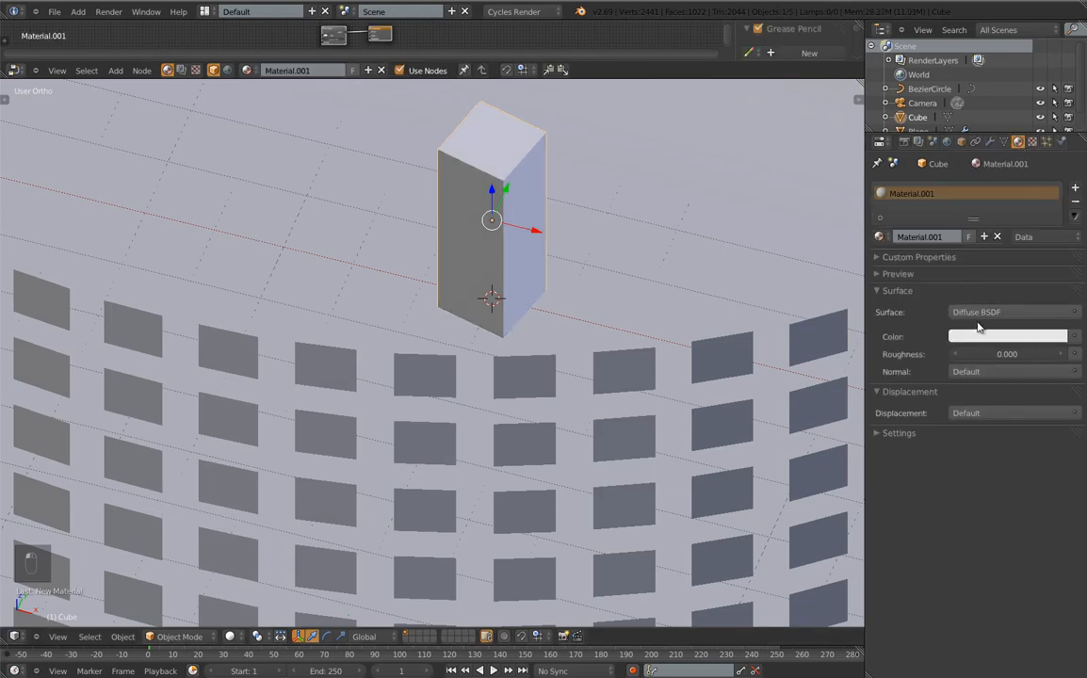
left_click(971, 312)
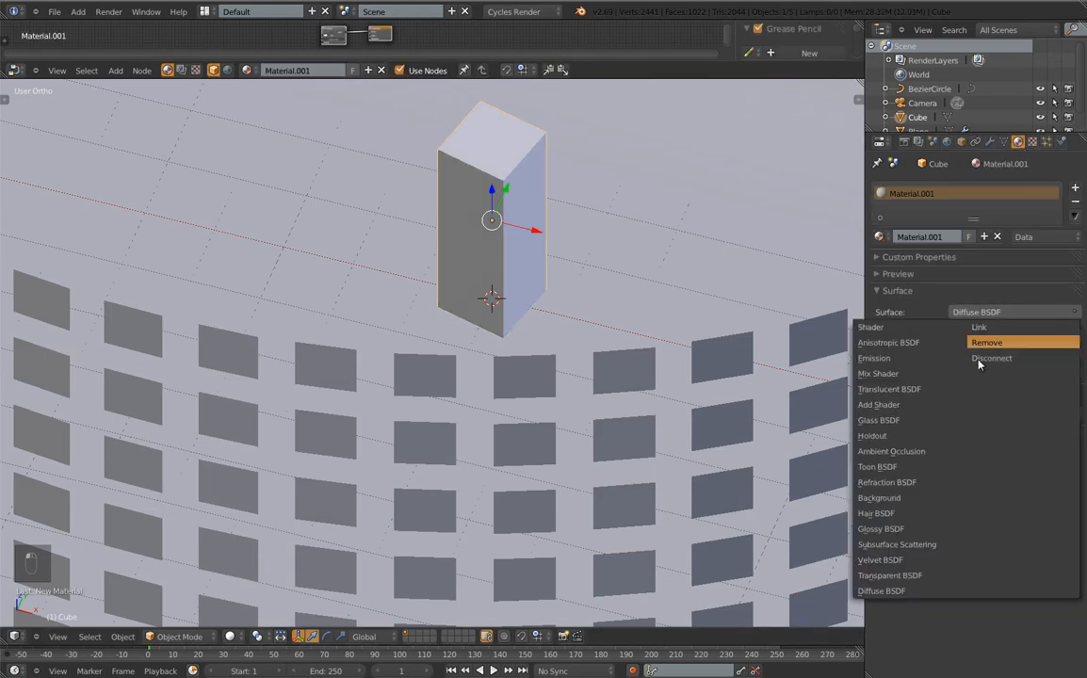
left_click(881, 420)
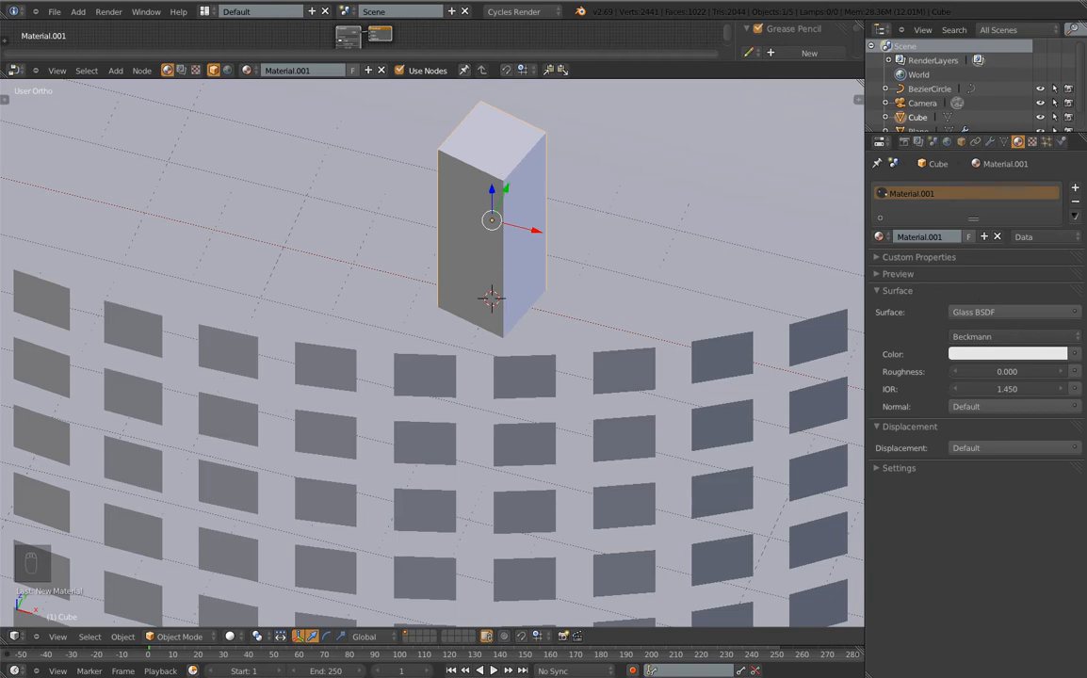
Render the scene with F12 to check the glass column, then return to the viewport
key("F12")
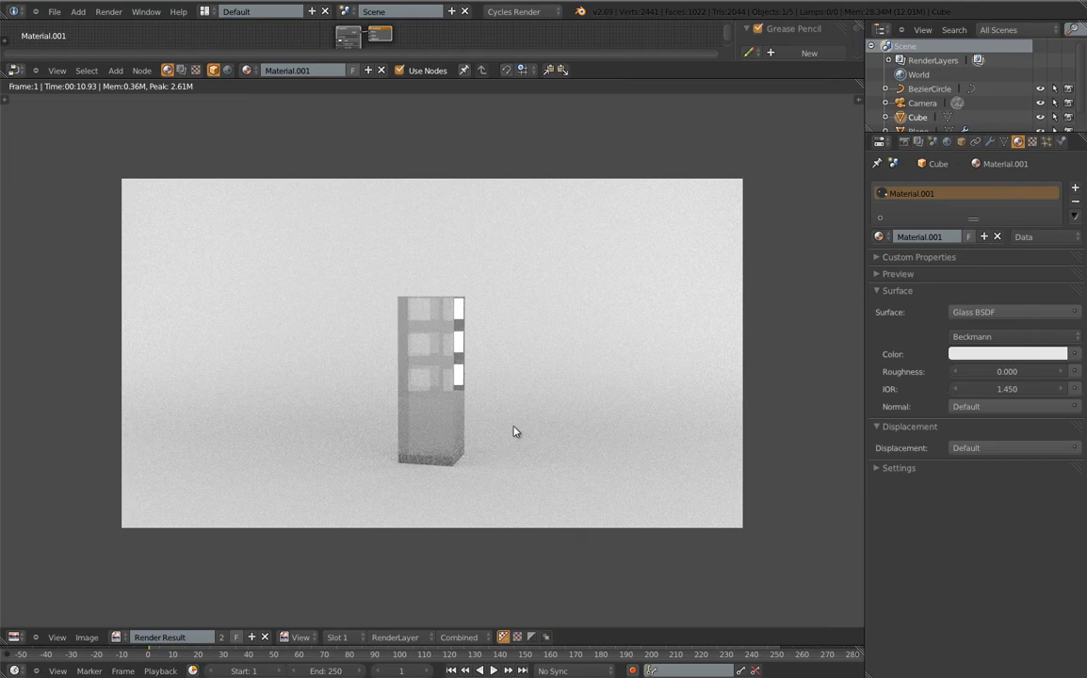
key("Escape")
middle_click_drag(629, 413, 529, 367)
scroll(529, 368, "down", 2)
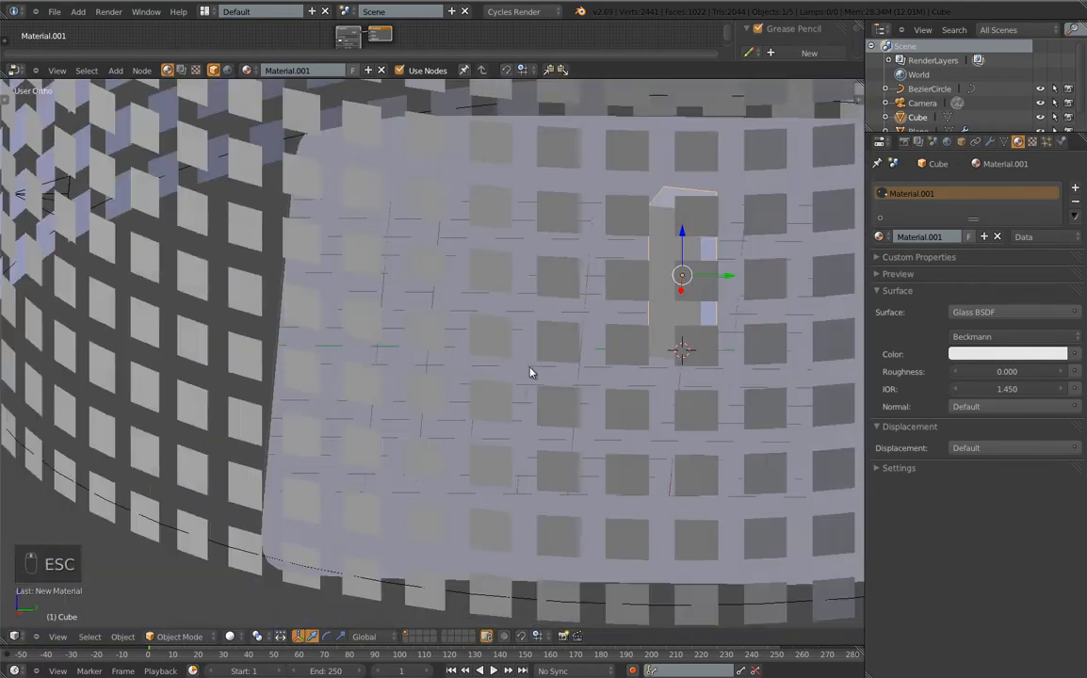
Select the panel cylinder and switch to camera view, leaving objects unmoved
scroll(530, 372, "down", 4)
right_click(386, 224)
key("g")
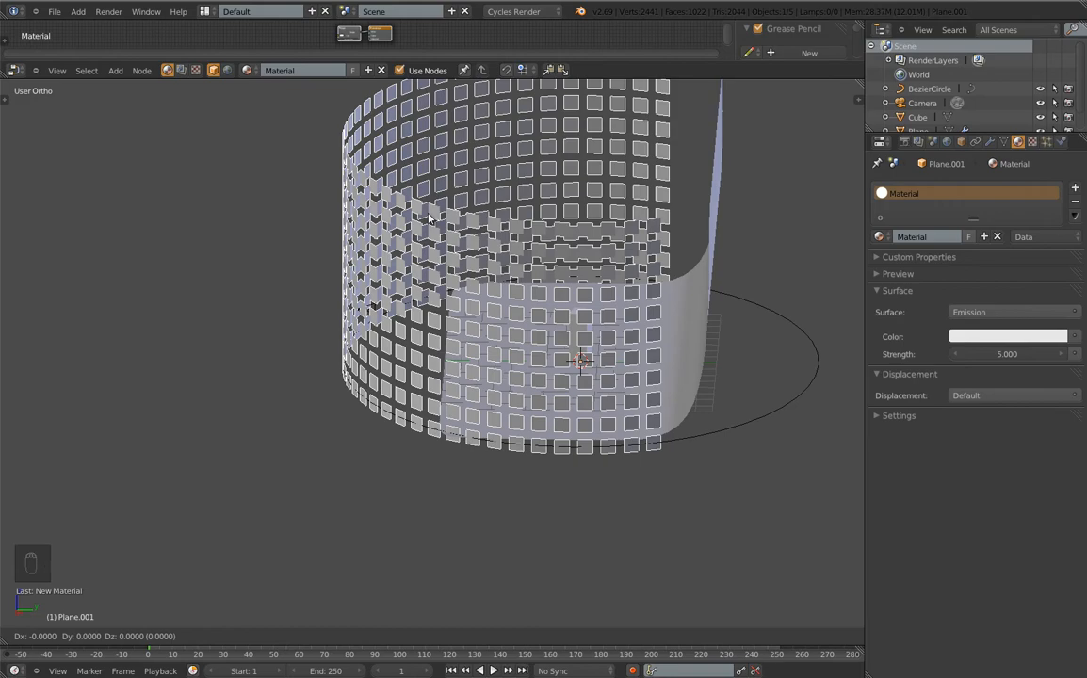
left_click(430, 218)
middle_click_drag(430, 218, 540, 352)
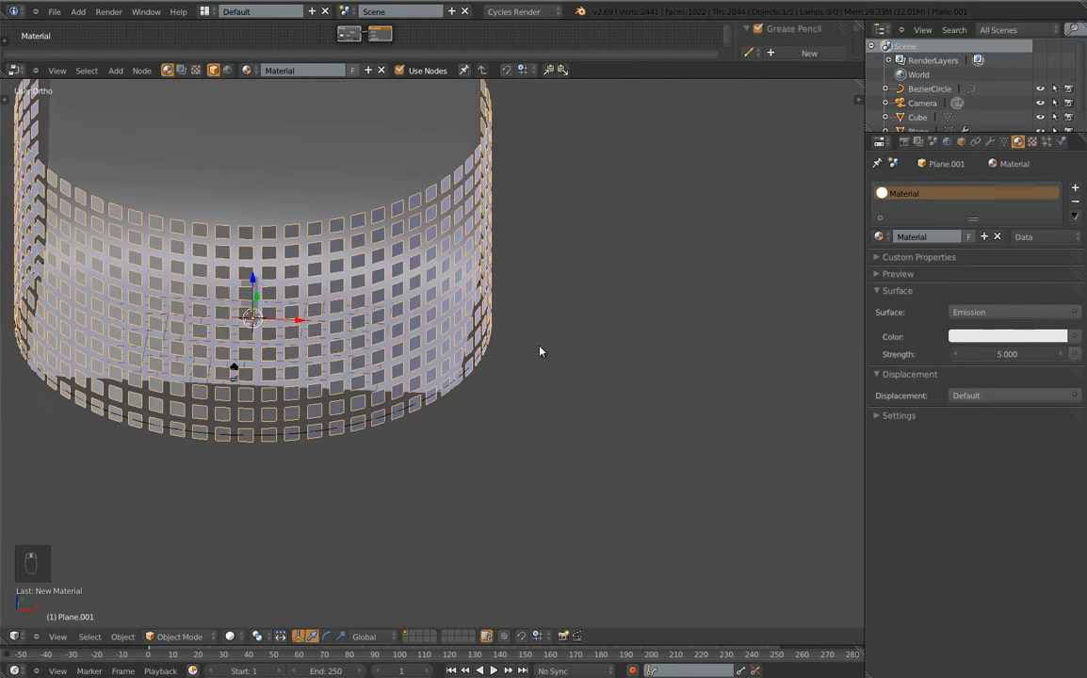
key("KP_0")
key("g")
key("z")
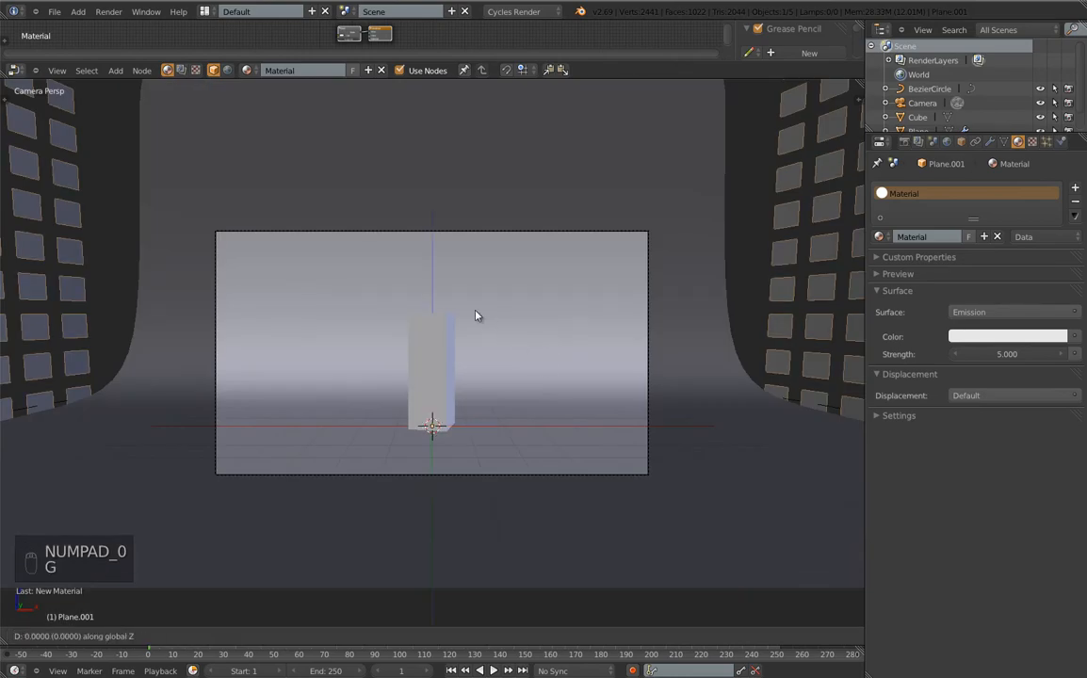
left_click(477, 319)
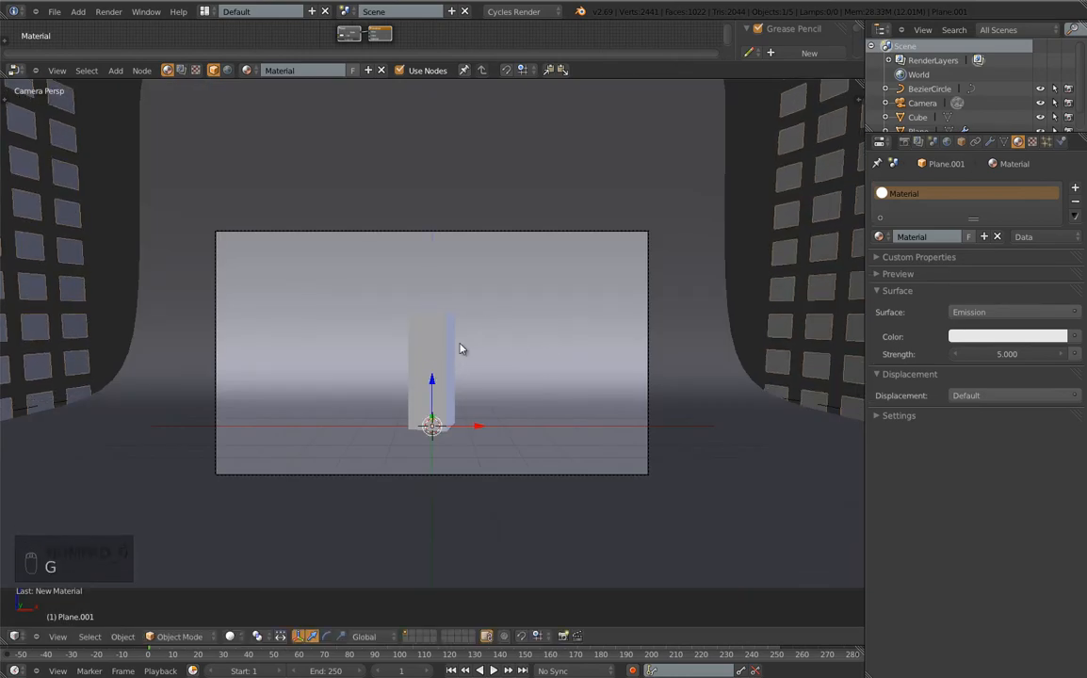
Raise the camera along Z and re-tilt it to look slightly down on the column
right_click(496, 232)
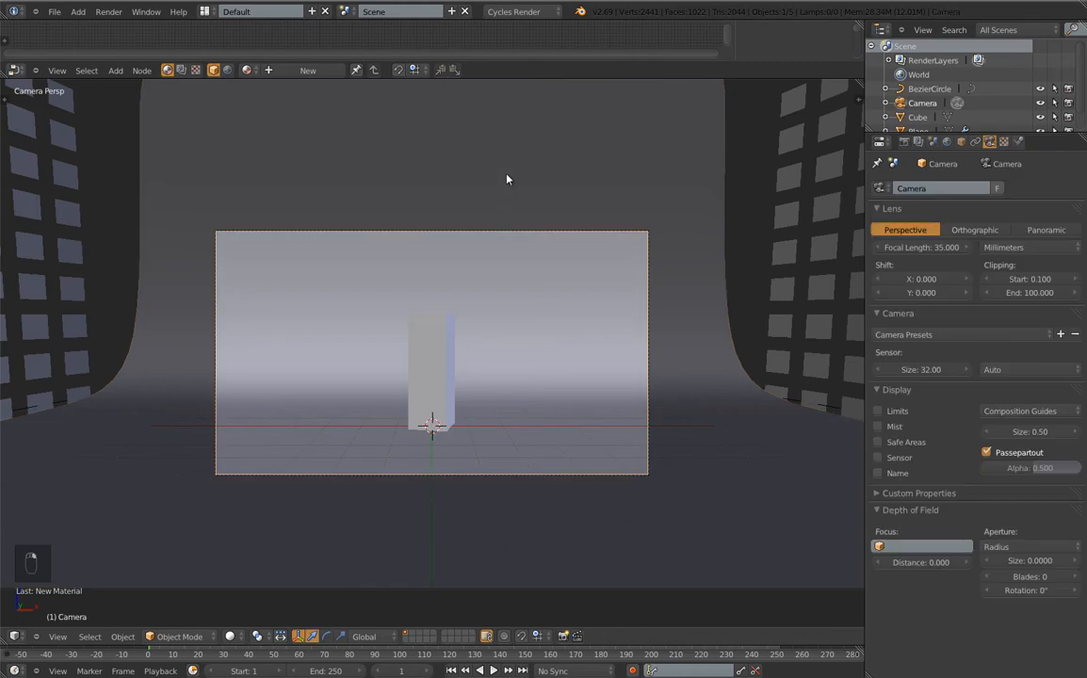
key("g")
key("z")
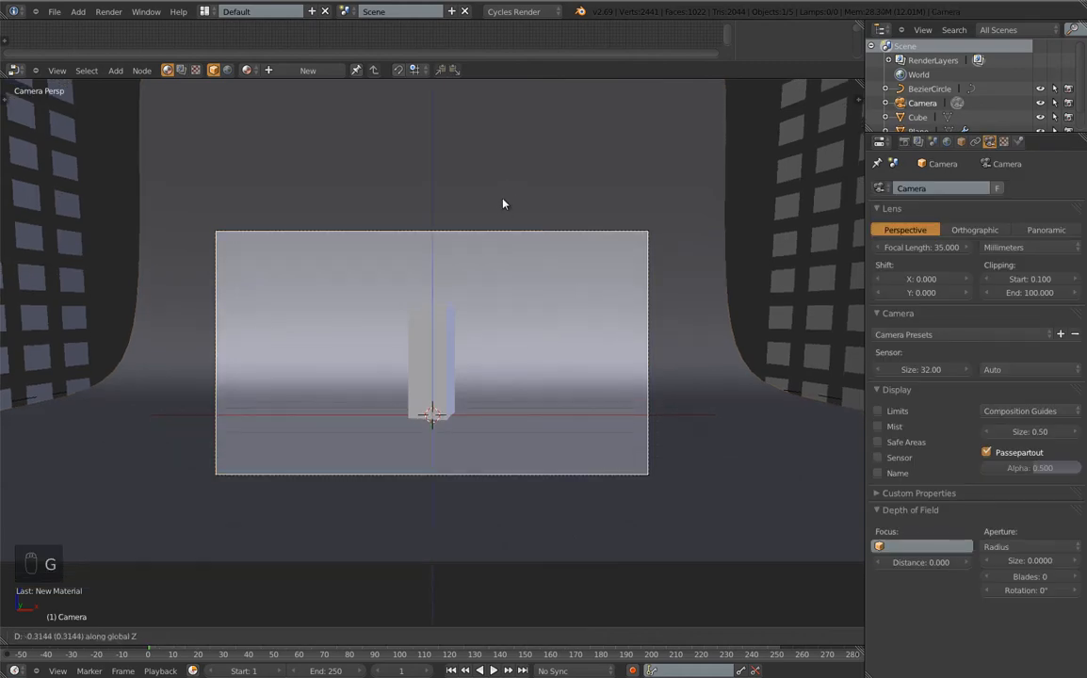
left_click(502, 204)
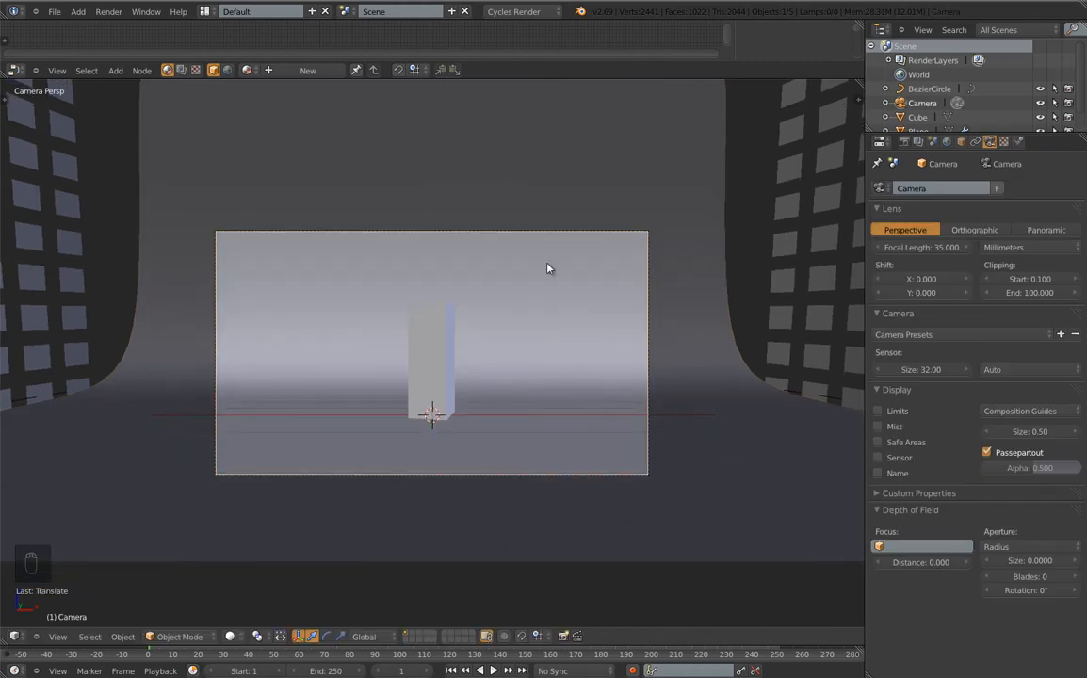
key("g")
key("z")
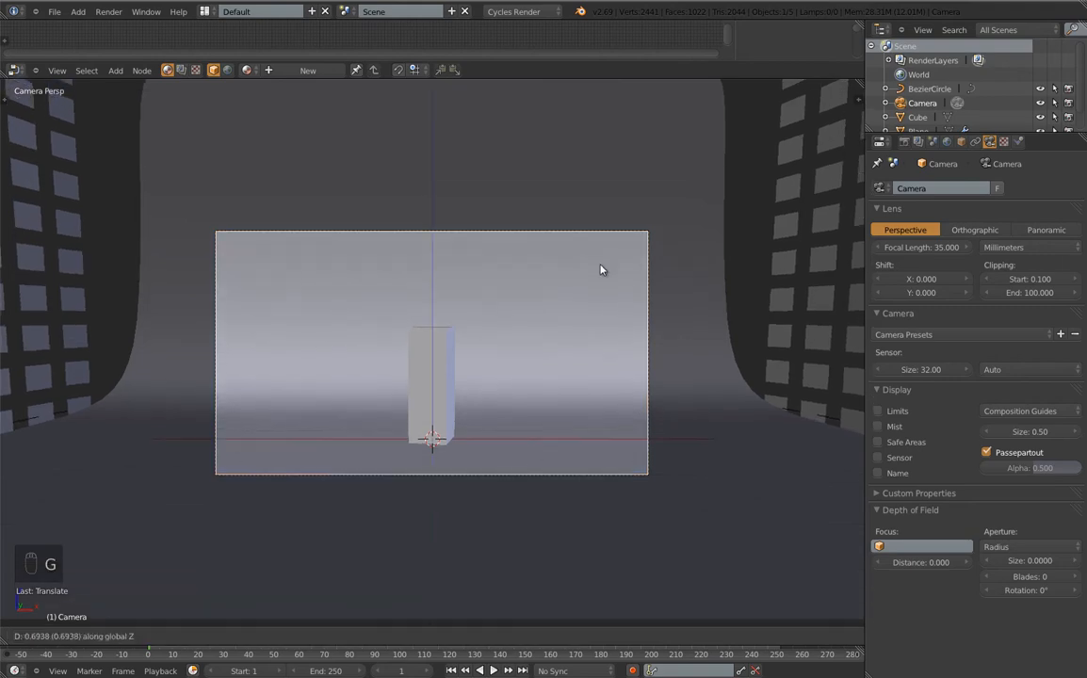
left_click(584, 215)
key("r")
key("r")
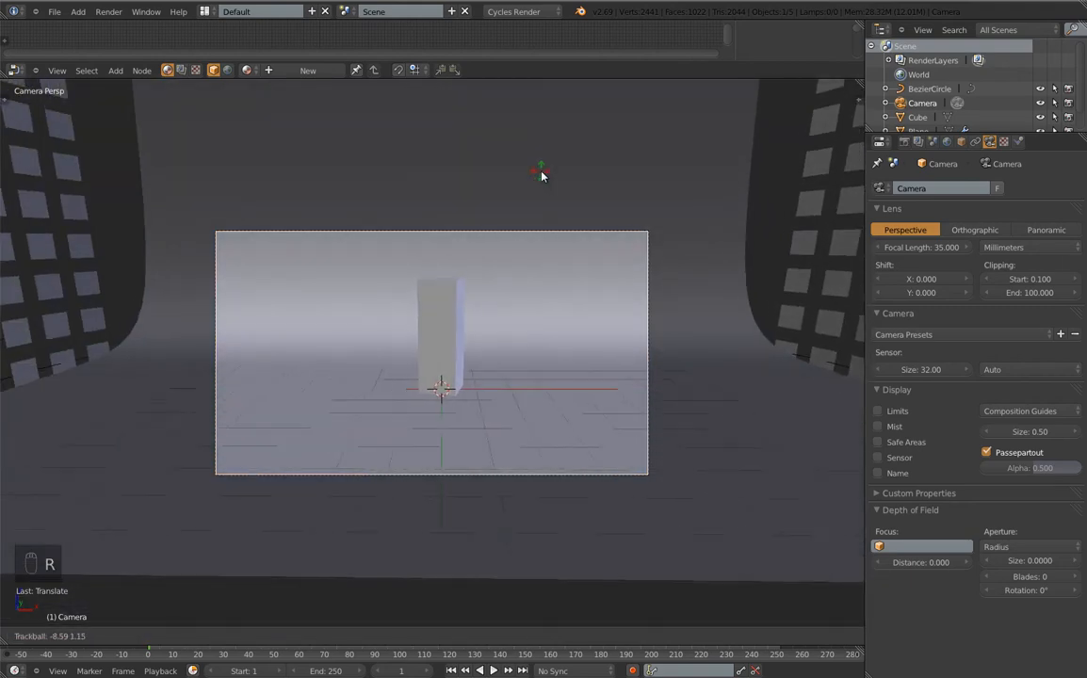
left_click(541, 175)
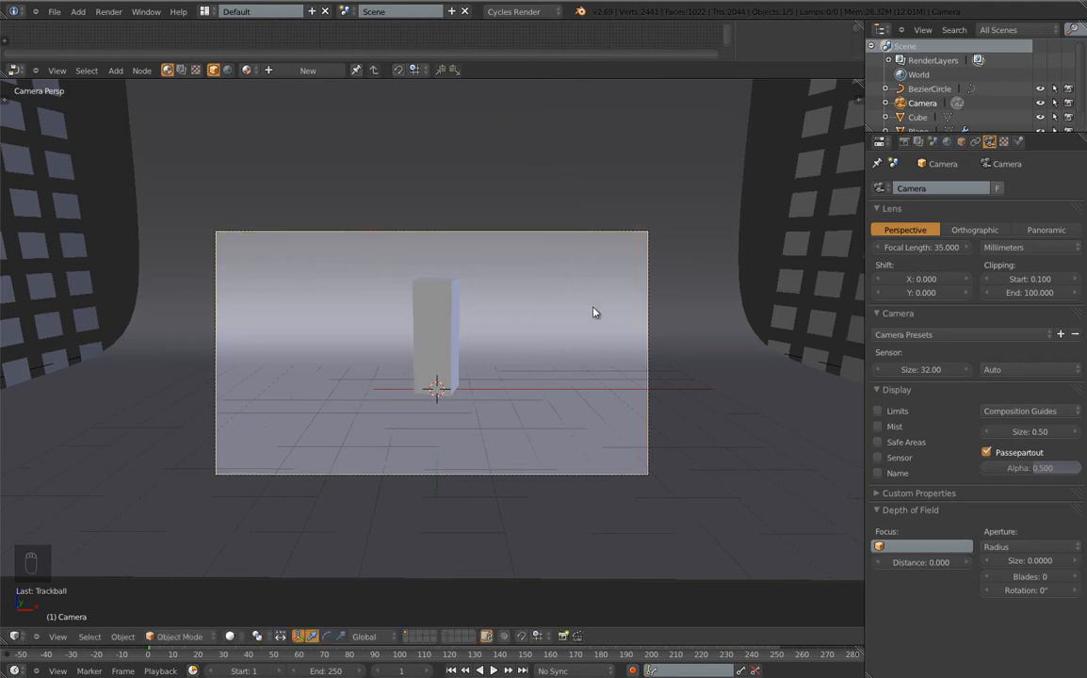
right_click(728, 160)
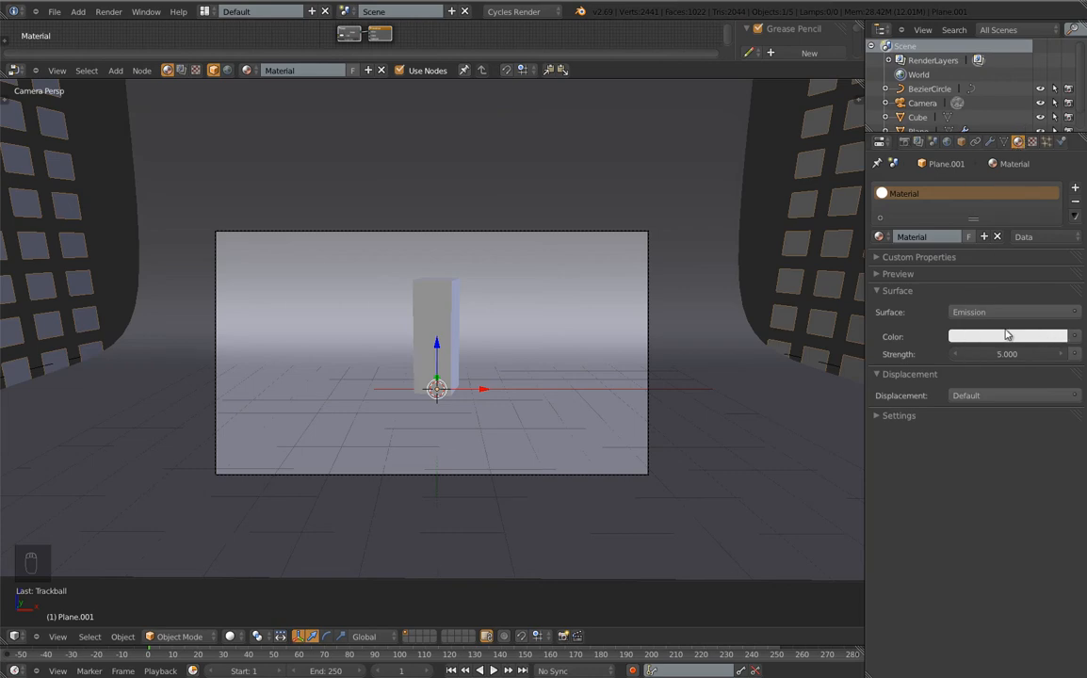
Feed the emission colour from a ColorRamp and add four extra stops spread along it
left_click(1076, 336)
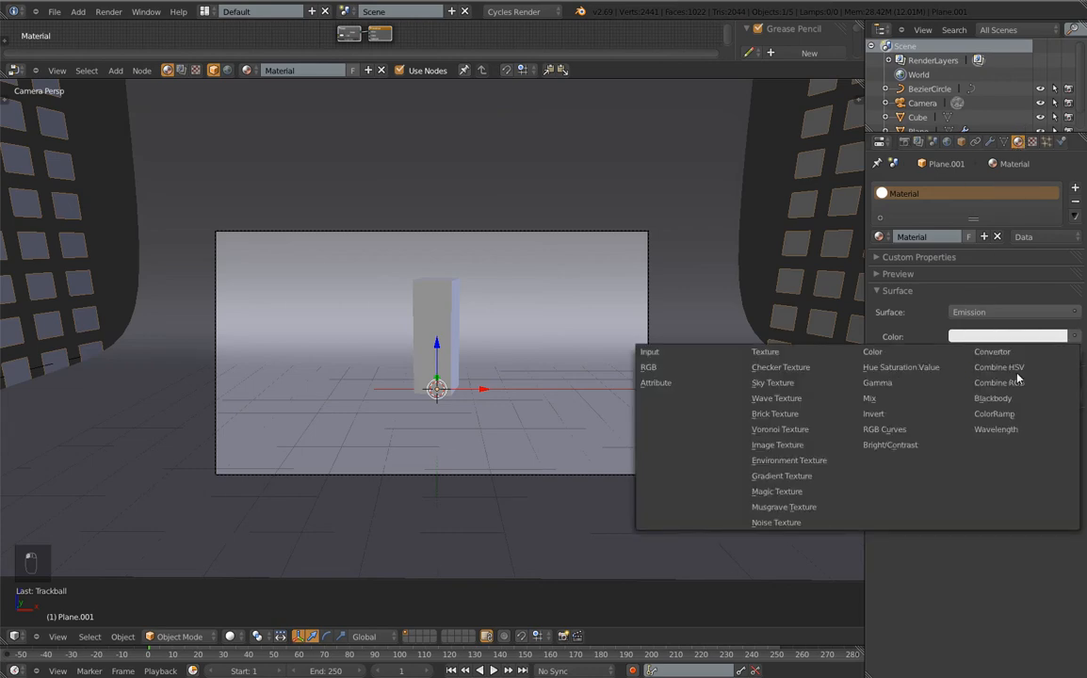
left_click(1031, 415)
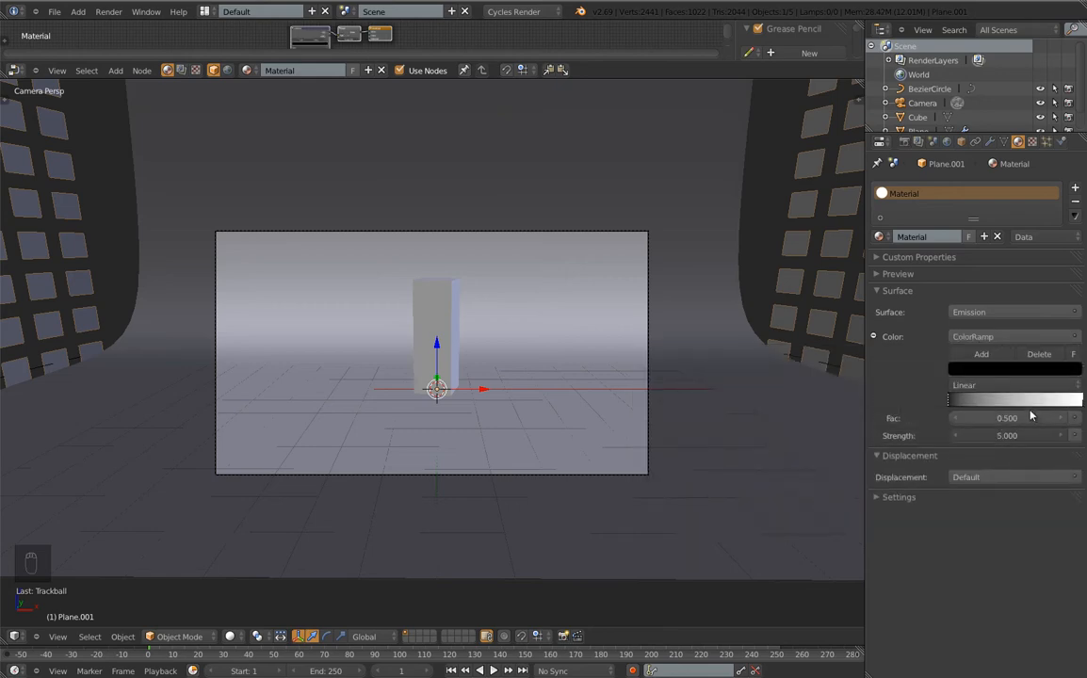
left_click(981, 354)
left_click_drag(1017, 399, 996, 412)
left_click(977, 357)
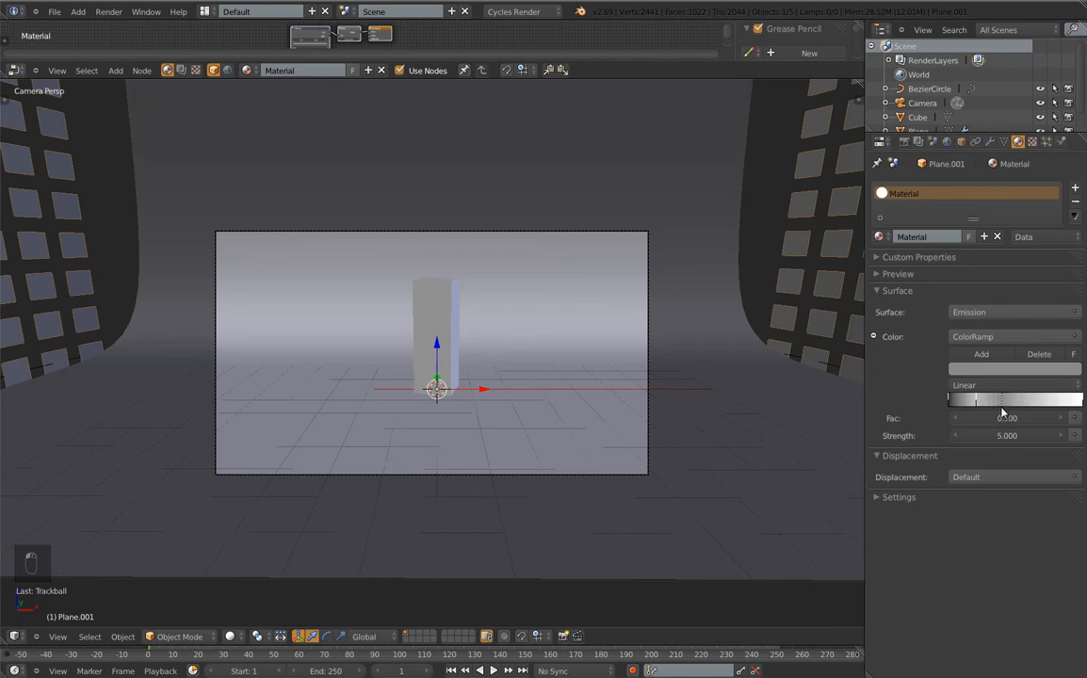
left_click(979, 355)
left_click_drag(990, 401, 1061, 421)
left_click(981, 355)
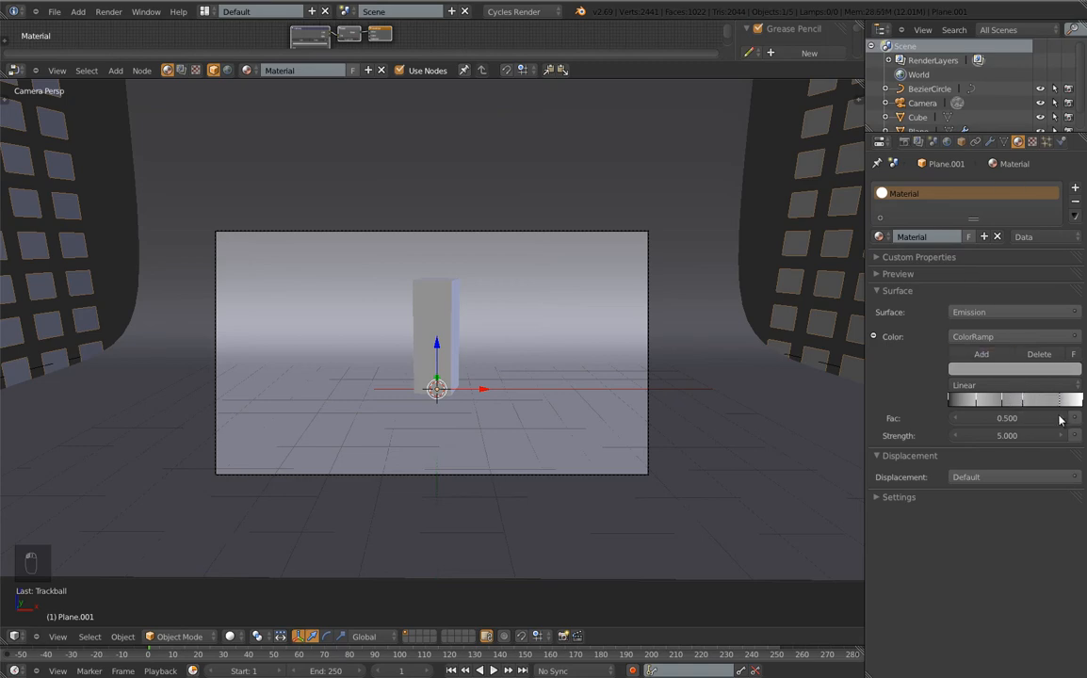
Make the leftmost ramp stop white and the next stop black
left_click(1032, 408)
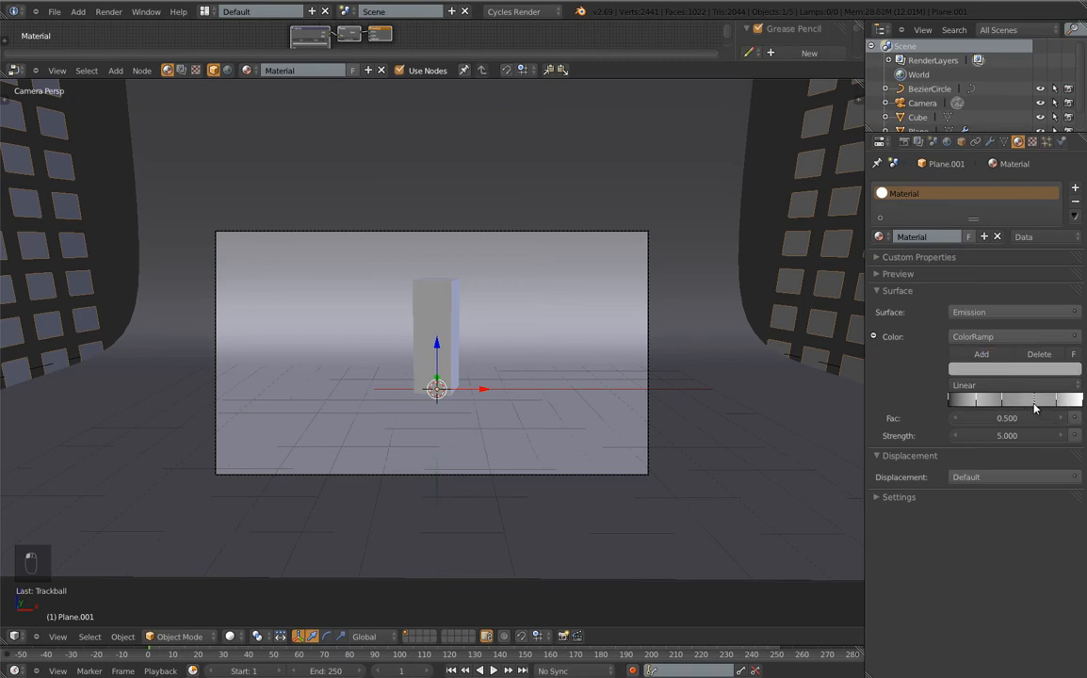
left_click(1003, 403)
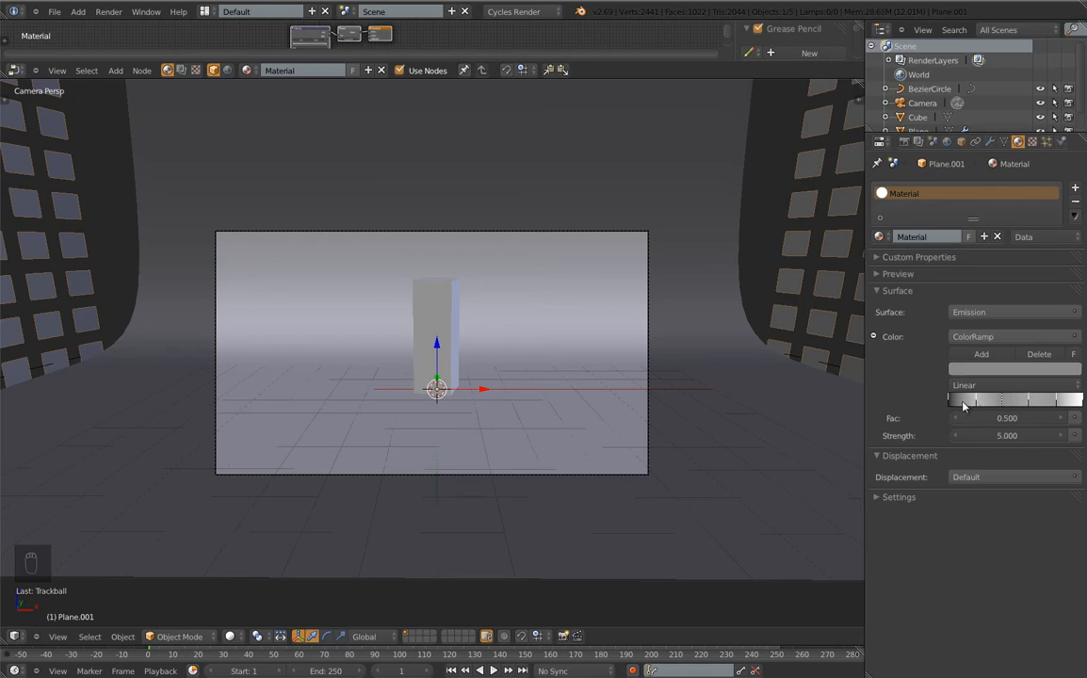
left_click(952, 403)
left_click(984, 370)
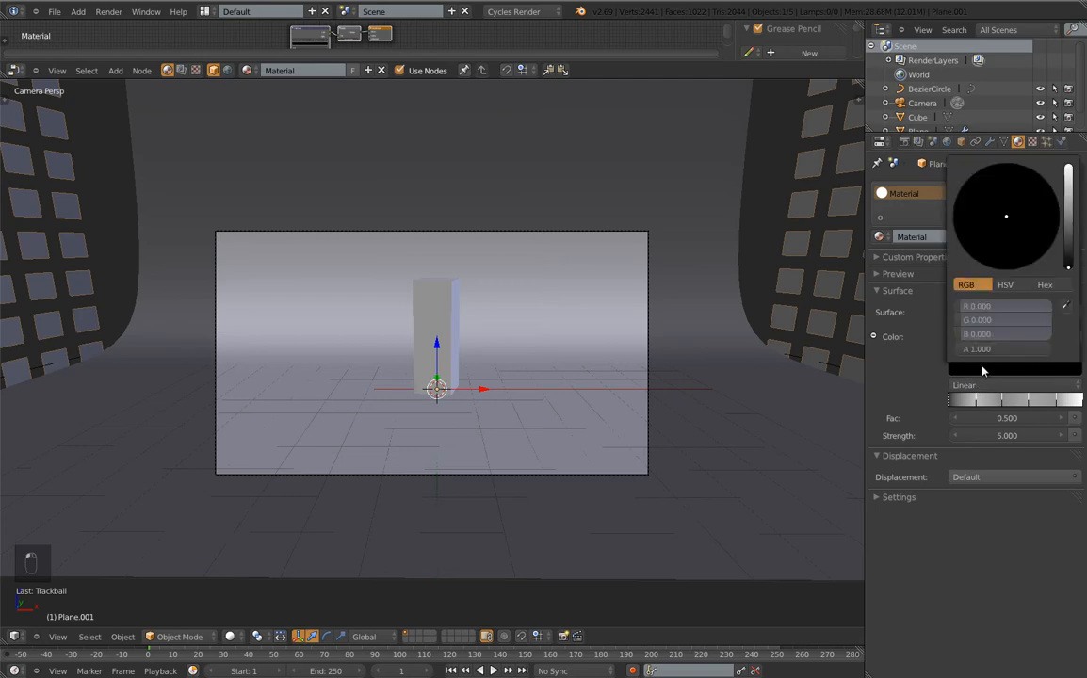
left_click_drag(1067, 270, 1068, 171)
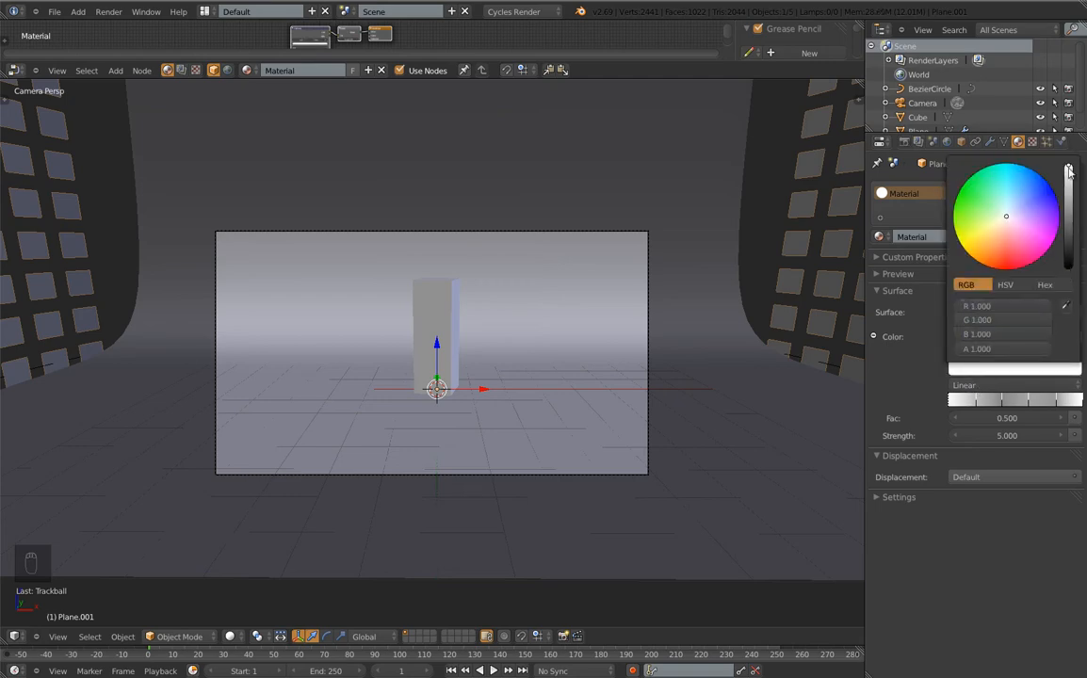
left_click(976, 403)
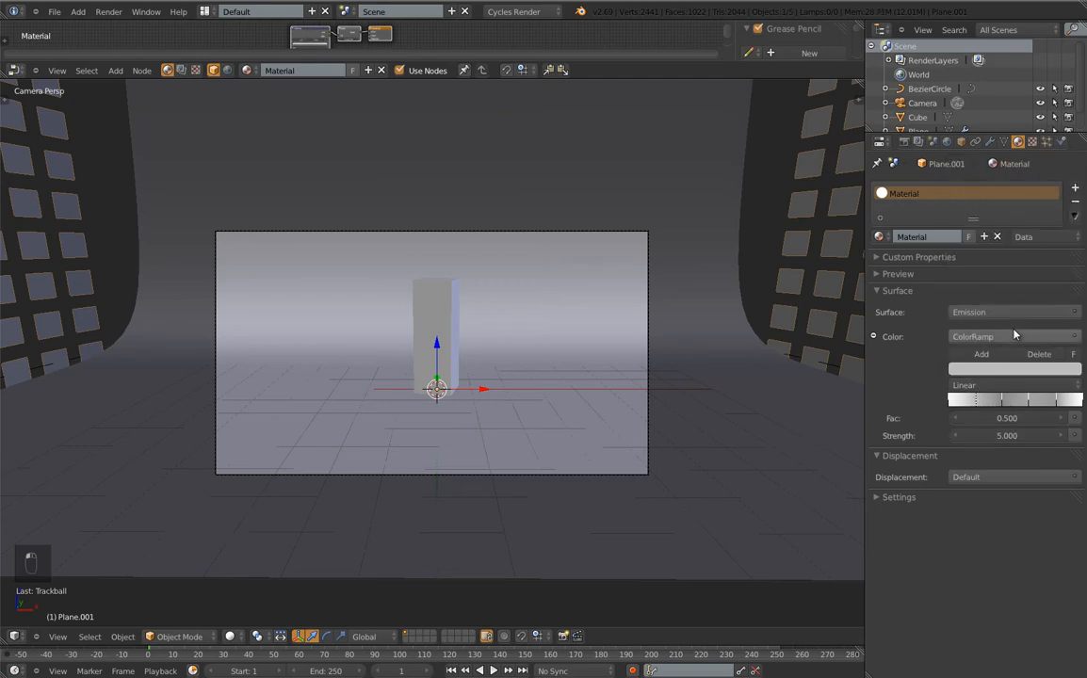
left_click(998, 369)
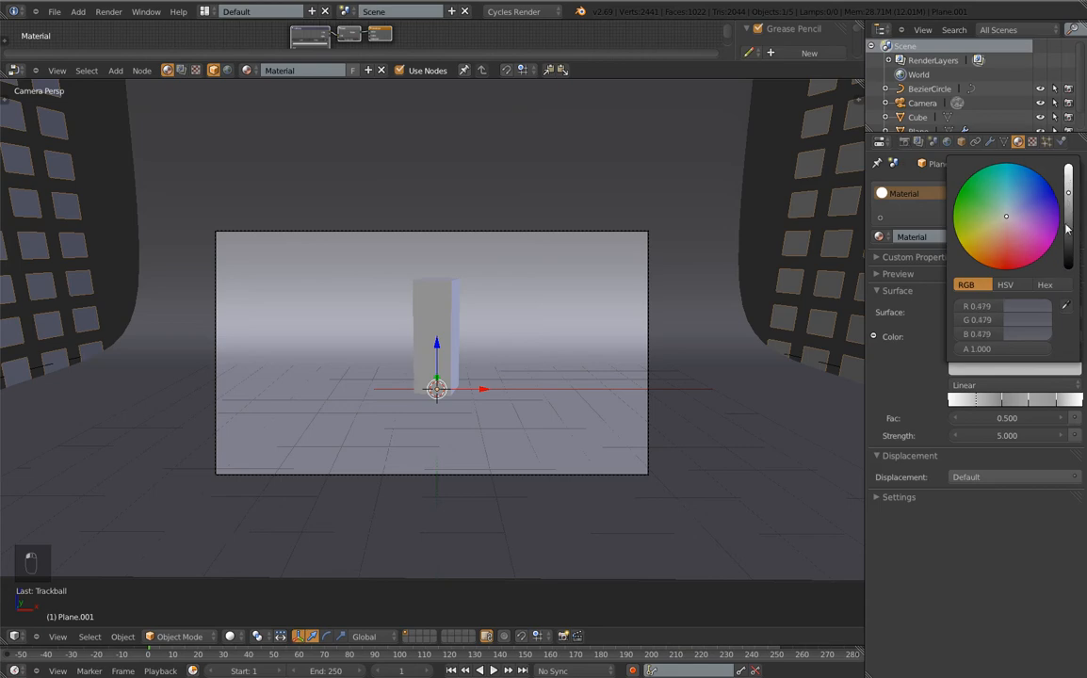
left_click_drag(1068, 193, 1068, 269)
Make the next stop white and the last two black, with Ease interpolation
left_click(1006, 403)
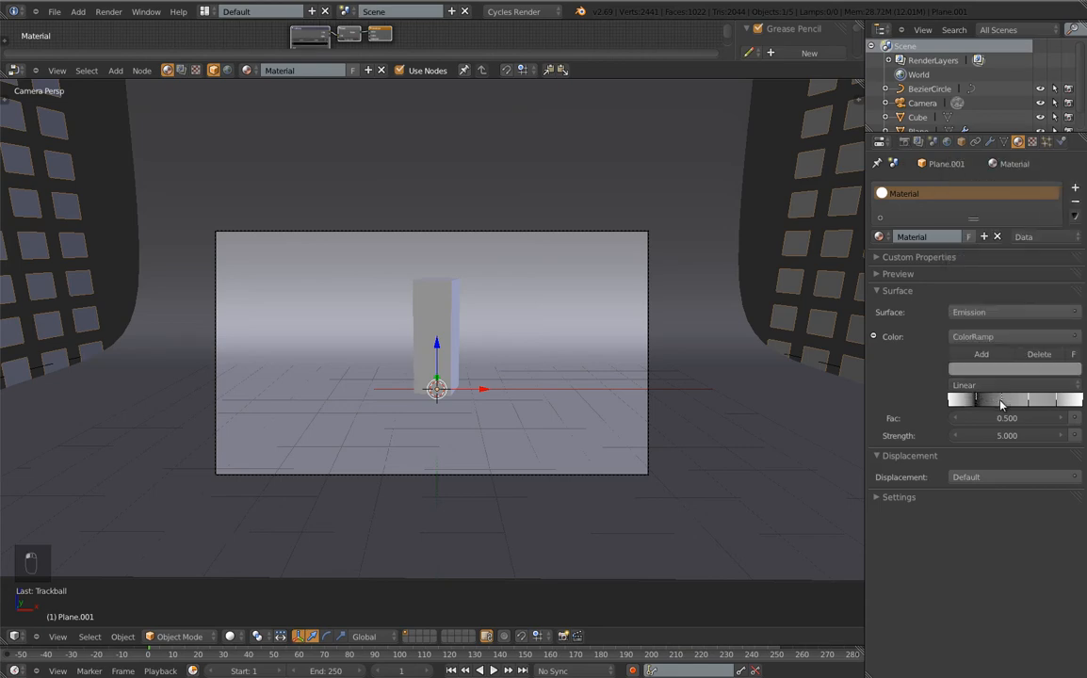
left_click(1011, 368)
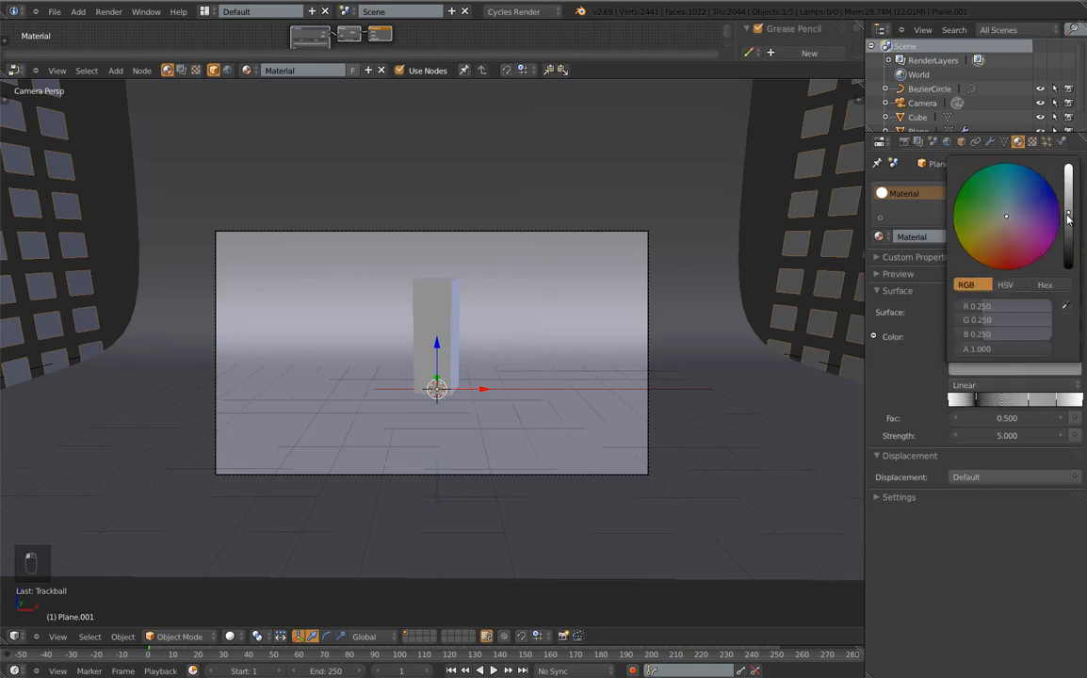
left_click_drag(1067, 217, 1067, 169)
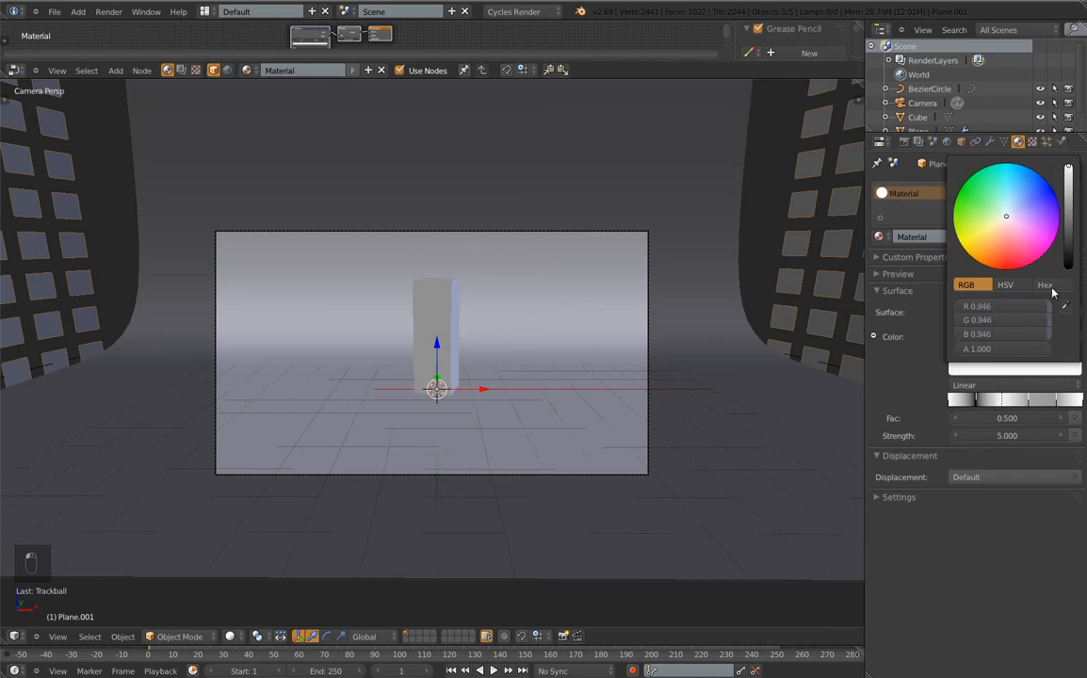
left_click(1029, 401)
left_click(1036, 368)
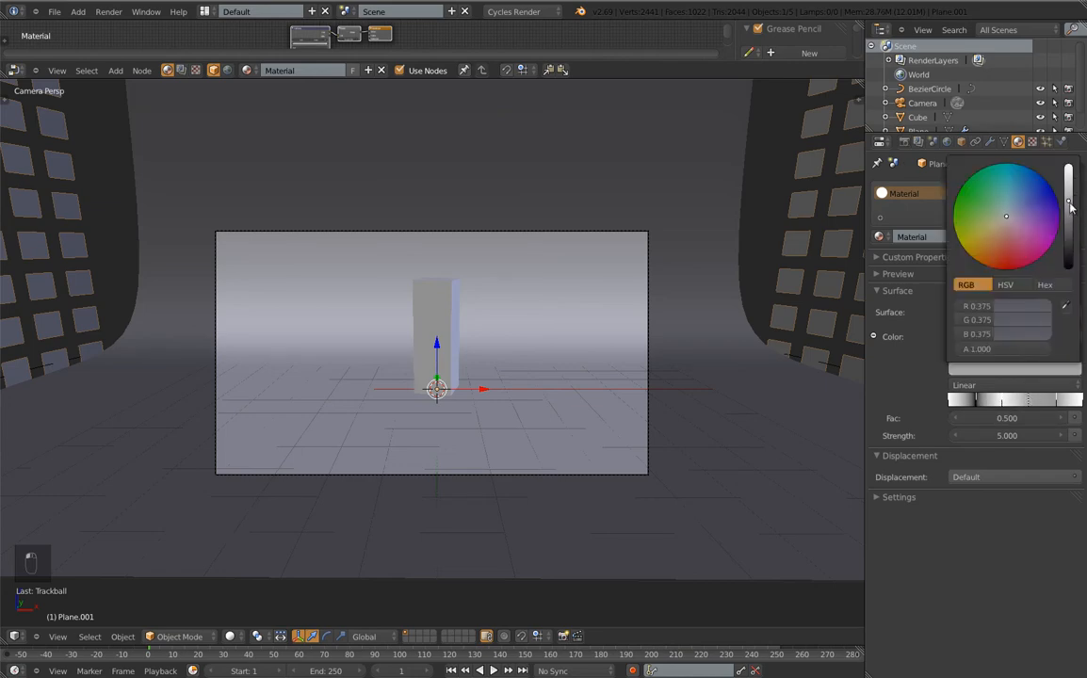
left_click_drag(1069, 203, 1068, 268)
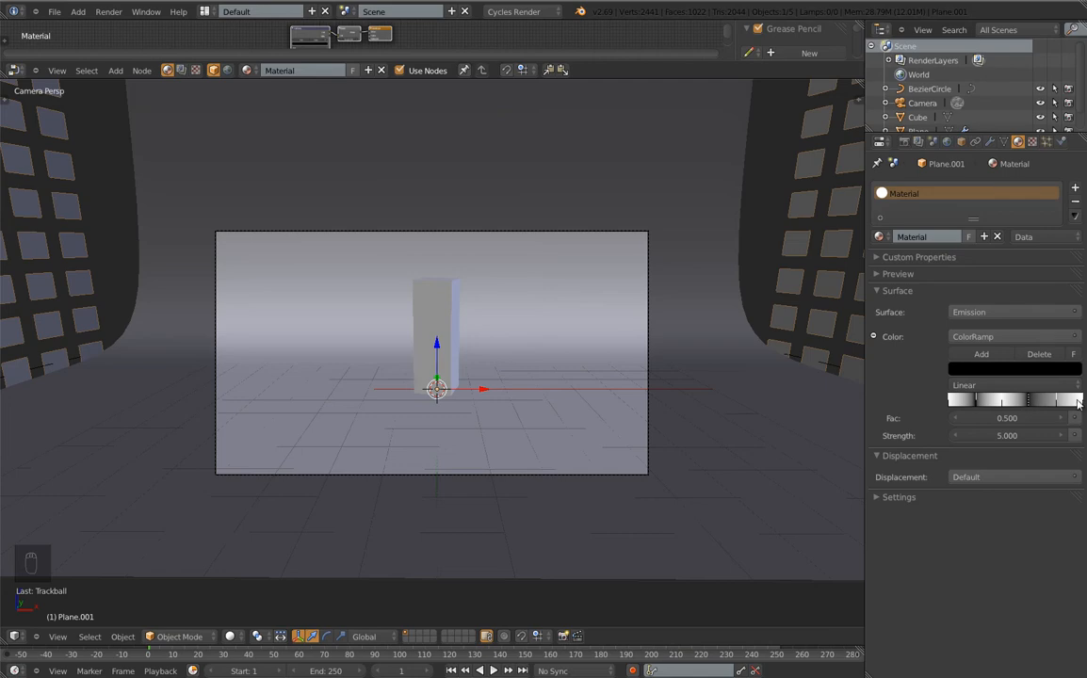
left_click(1082, 401)
left_click(1013, 369)
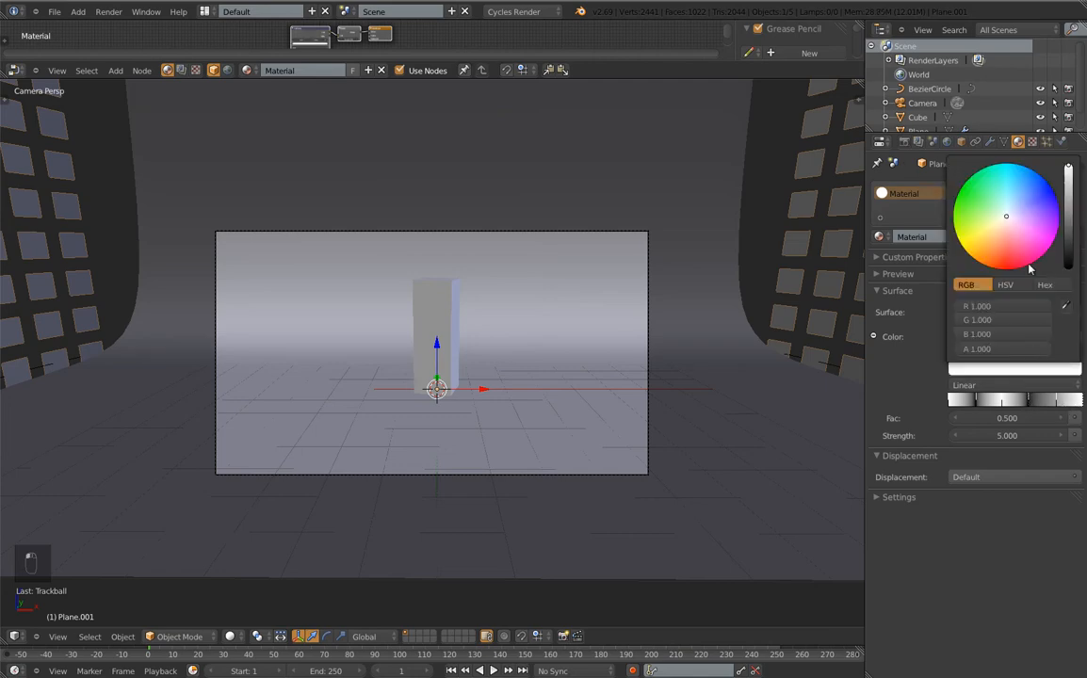
left_click_drag(1068, 172, 1068, 270)
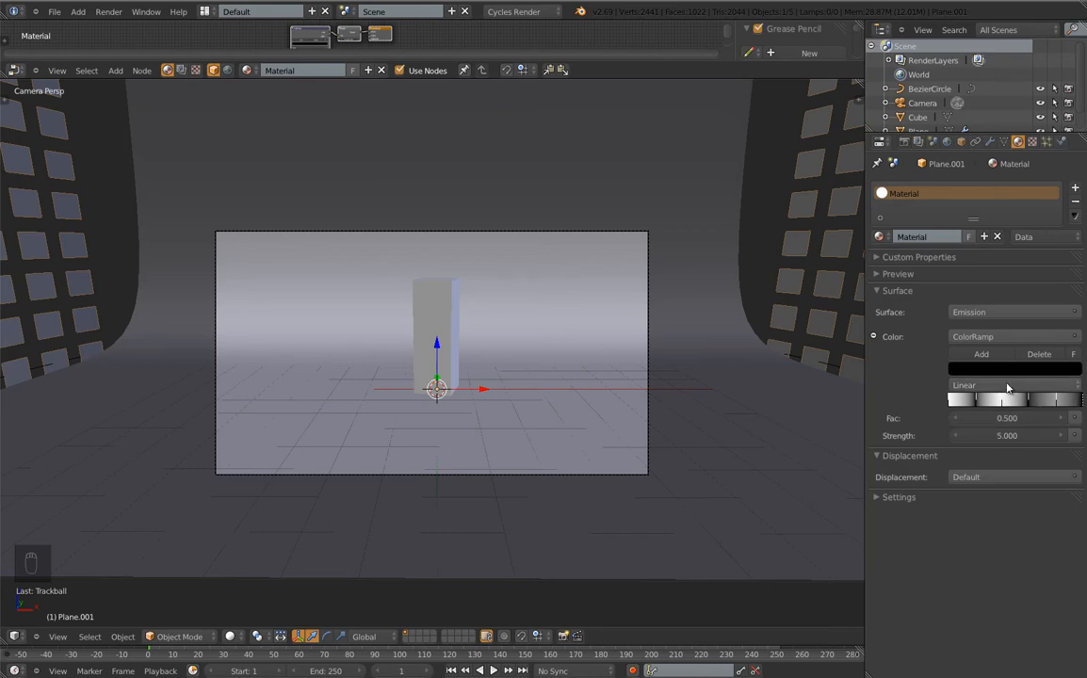
left_click(989, 385)
left_click(973, 371)
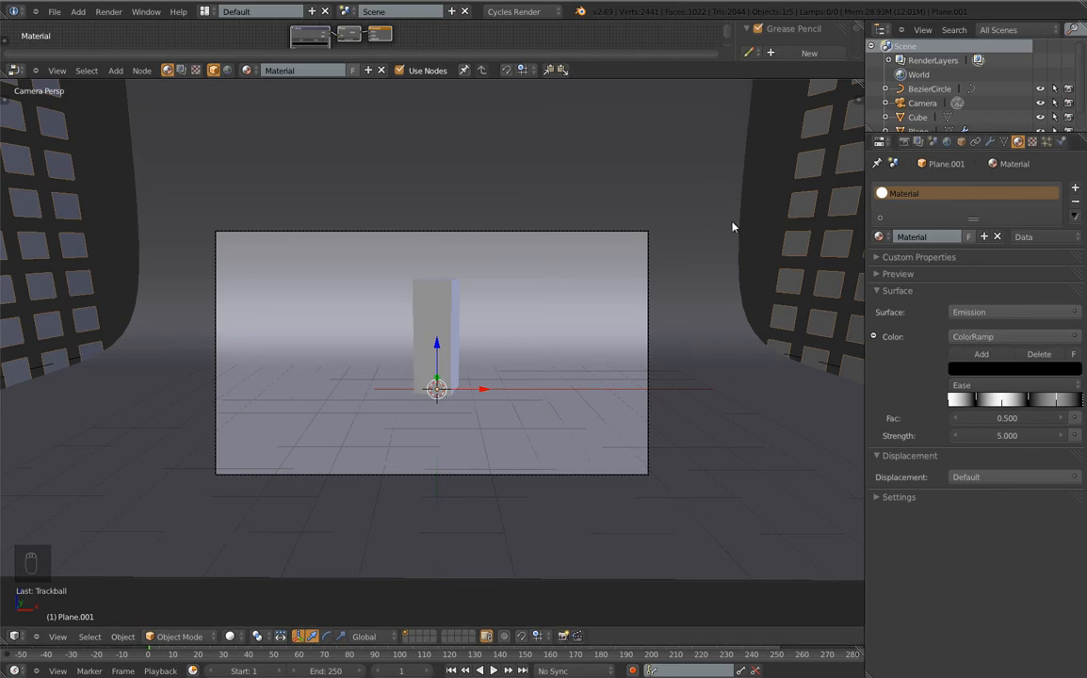
Orbit out of camera view and switch to Back Ortho with Ctrl+Numpad1
scroll(733, 223, "down", 3)
middle_click_drag(724, 231, 530, 277)
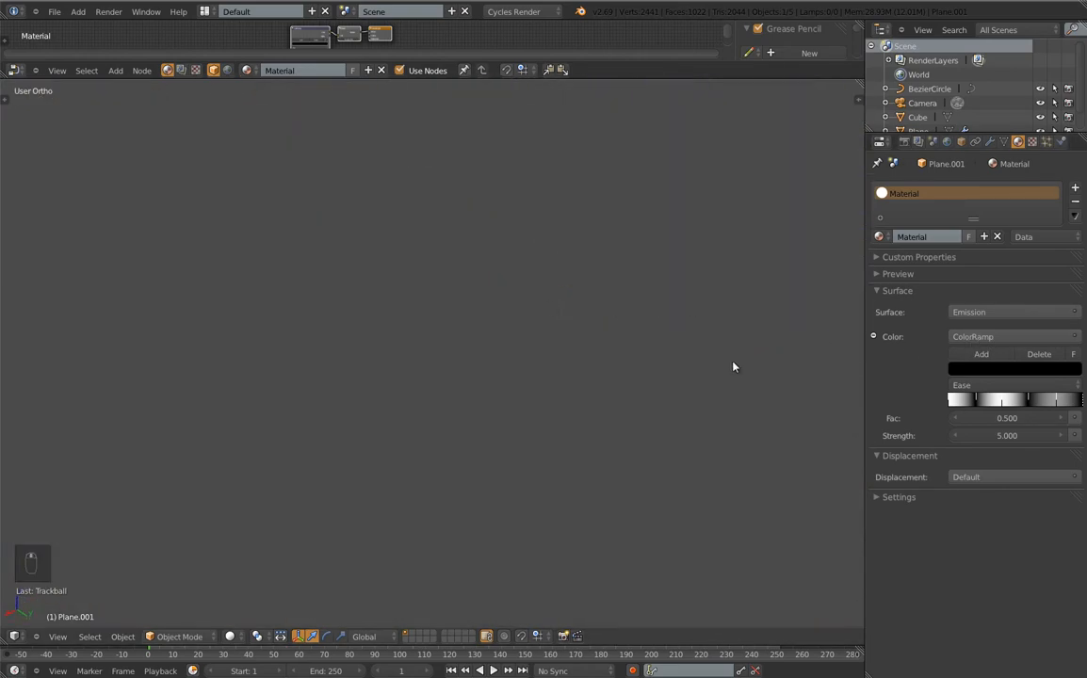
middle_click_drag(734, 367, 716, 358)
middle_click_drag(835, 317, 420, 311)
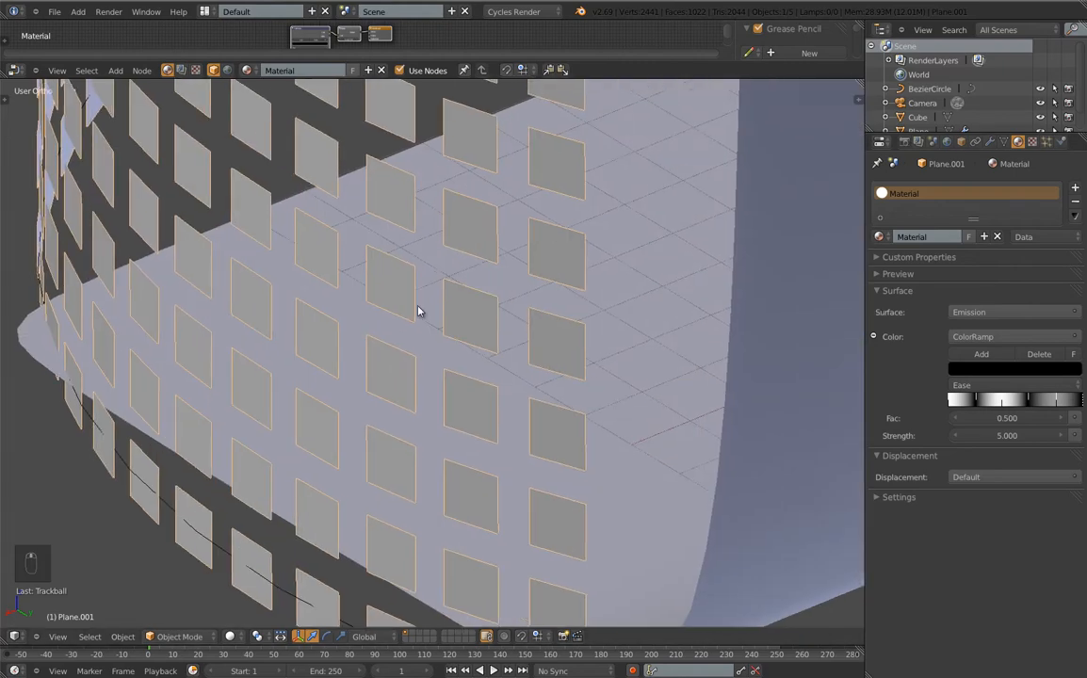
key("ctrl+KP_1")
Select the grey backdrop plane and hide it to expose the panel grid
scroll(429, 306, "down", 4)
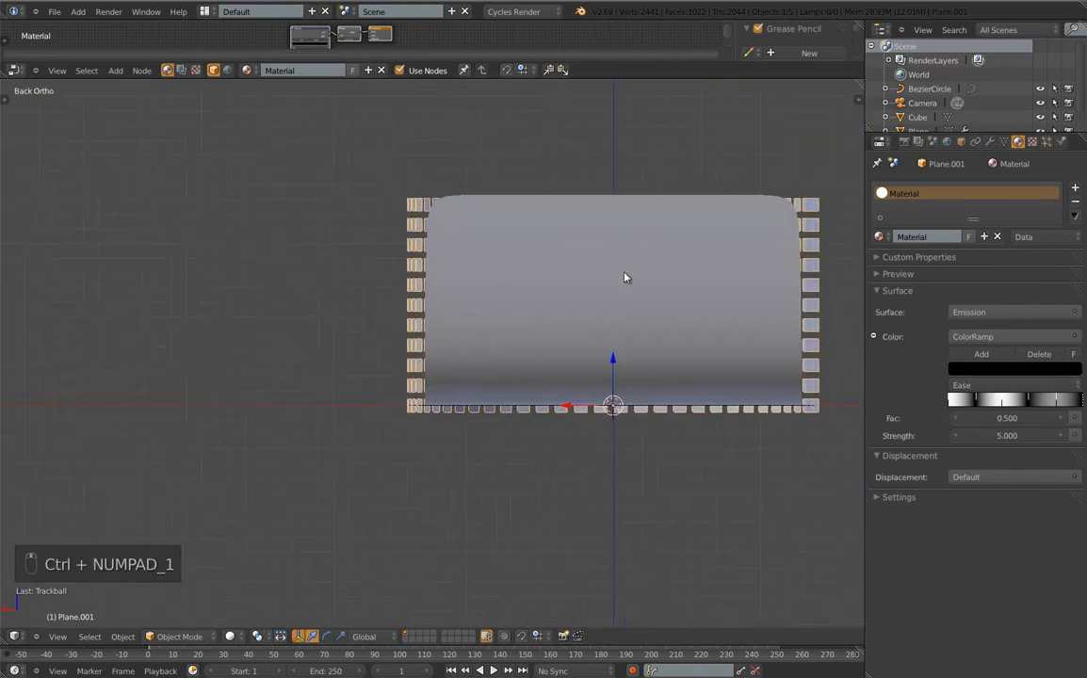
middle_click_drag(628, 279, 488, 333, "shift")
right_click(484, 332)
key("h")
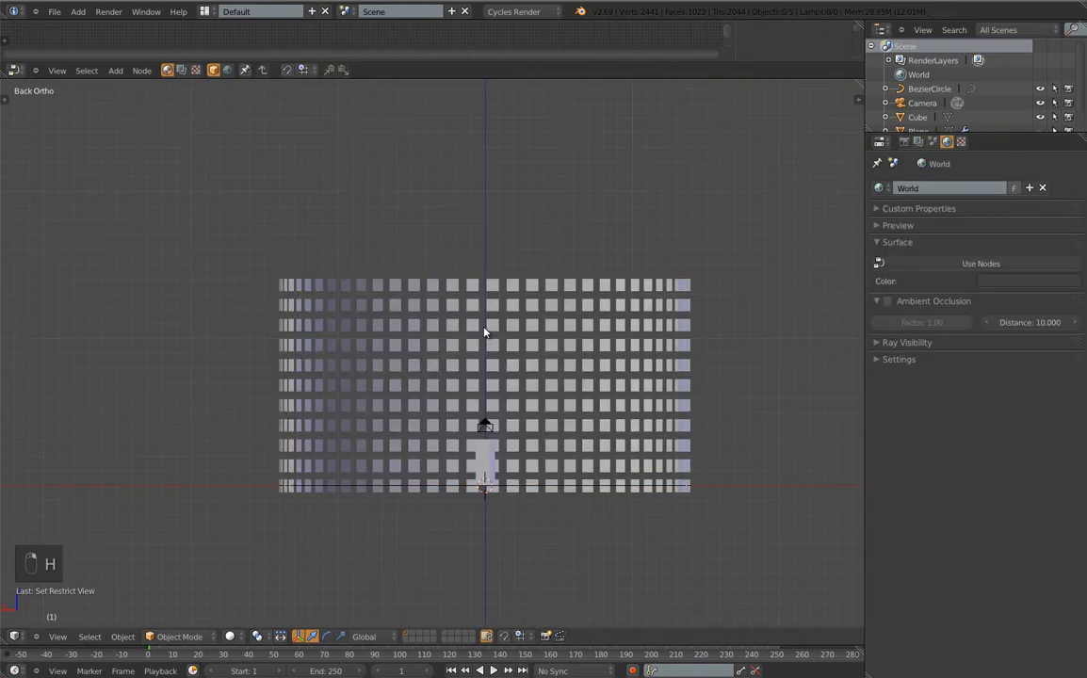
scroll(475, 414, "up", 3)
scroll(476, 414, "down", 5)
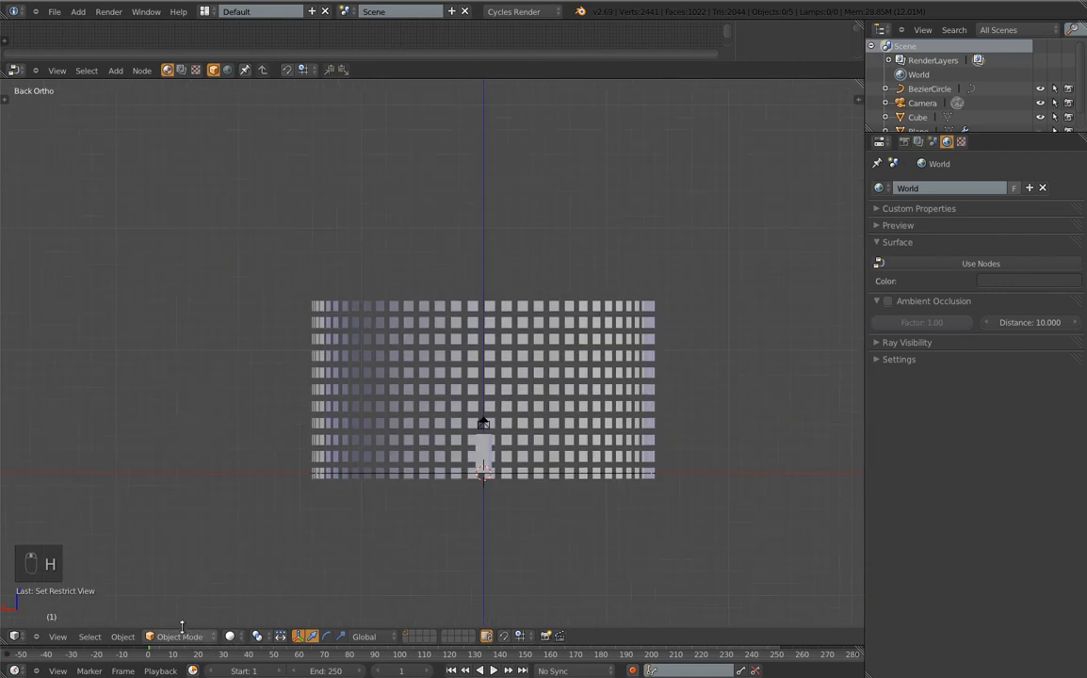
Switch the viewport to Rendered shading and make the node editor much taller
left_click(234, 638)
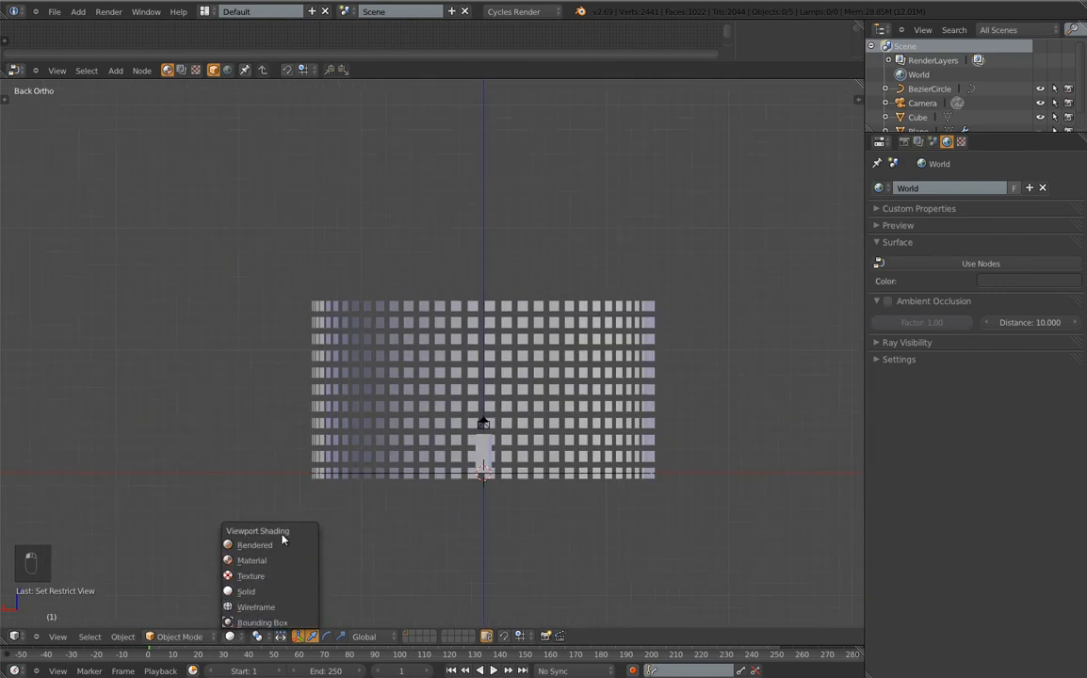
left_click(274, 544)
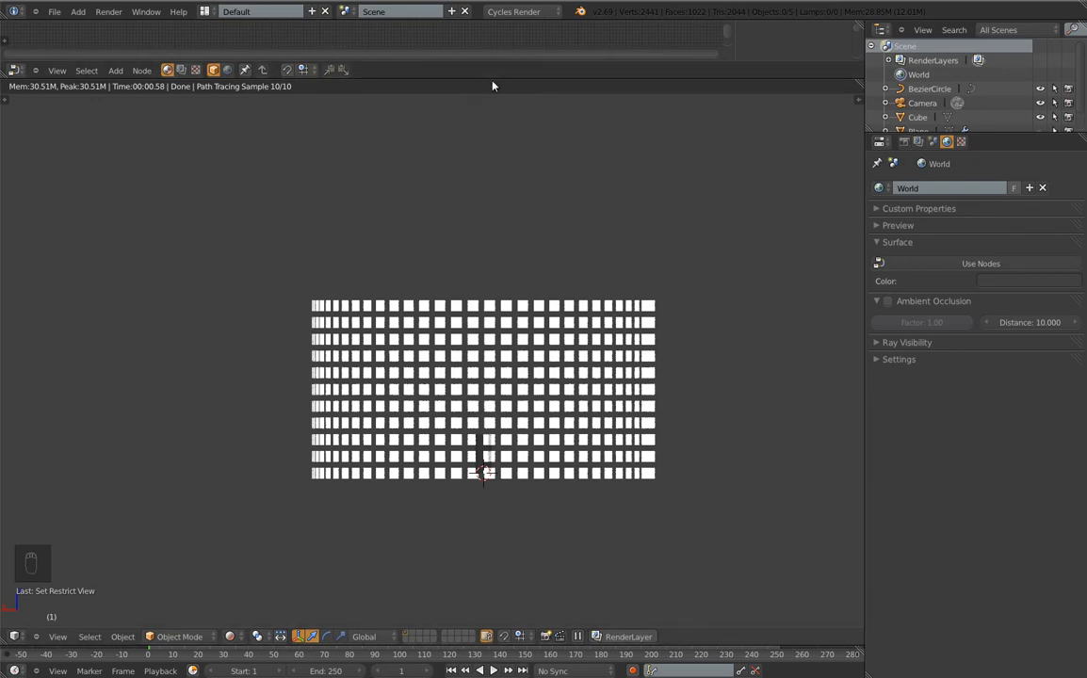
left_click_drag(492, 80, 492, 332)
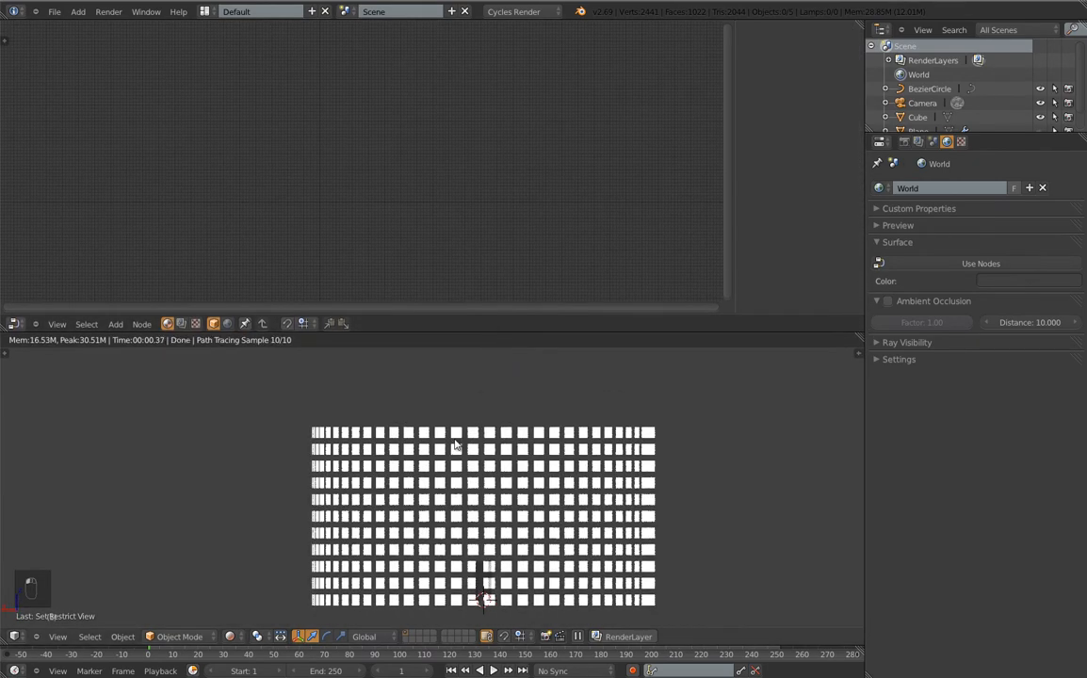
Select Plane.001 and centre its ColorRamp–Emission material nodes in the editor
right_click(461, 459)
scroll(300, 185, "up", 4)
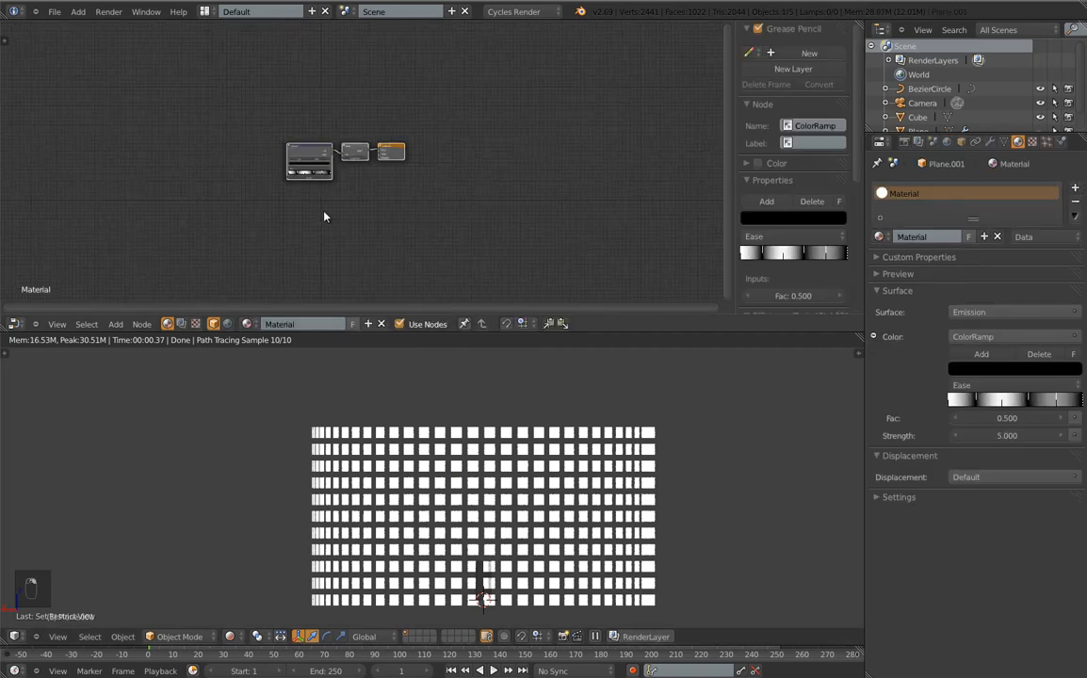
middle_click_drag(344, 197, 377, 298)
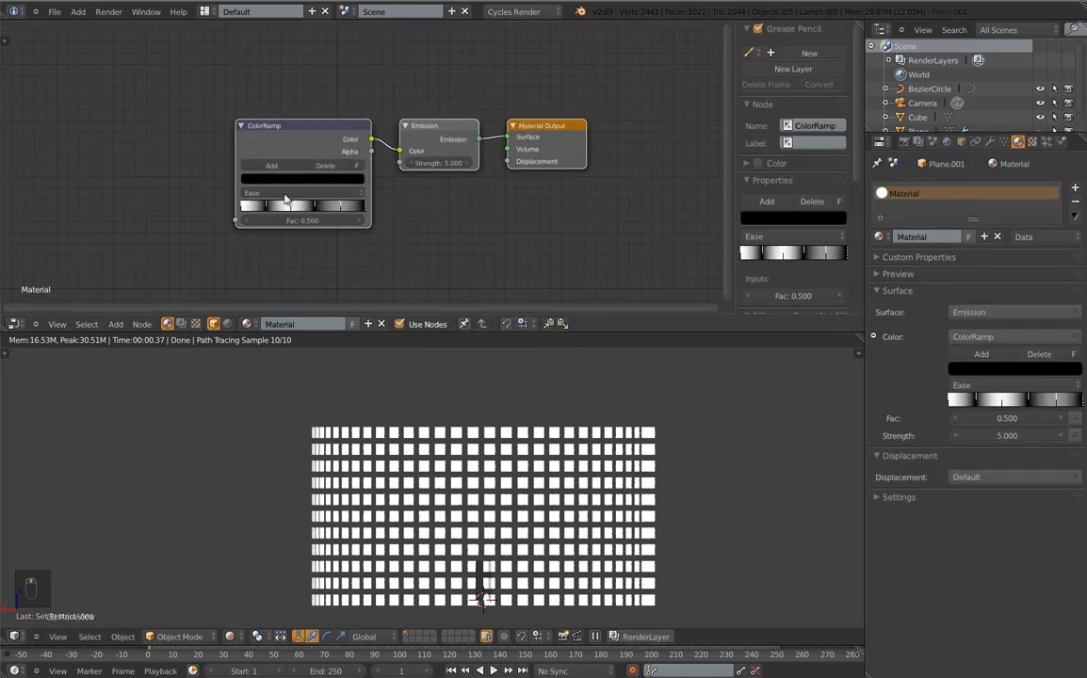
left_click(115, 324)
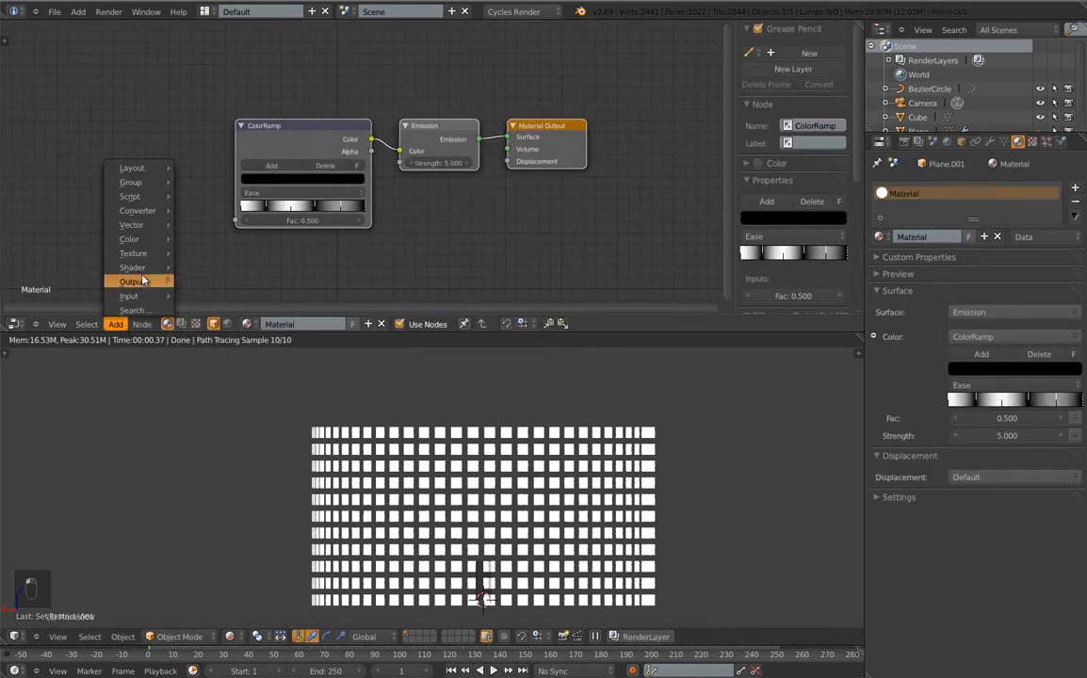
mouse_move(143, 296)
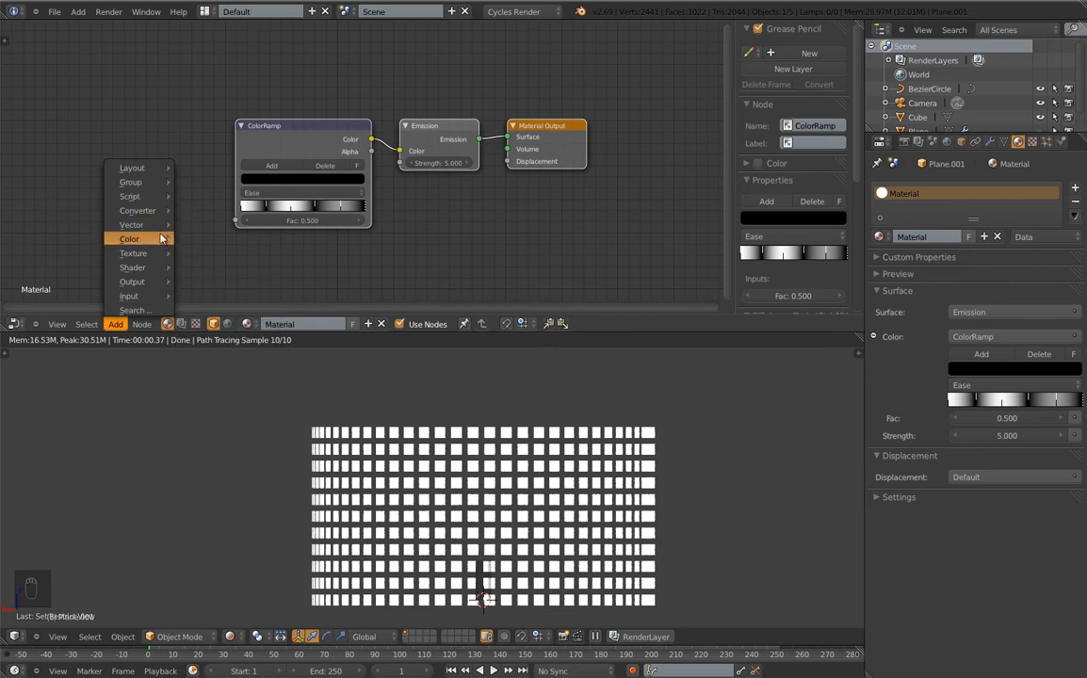
mouse_move(149, 252)
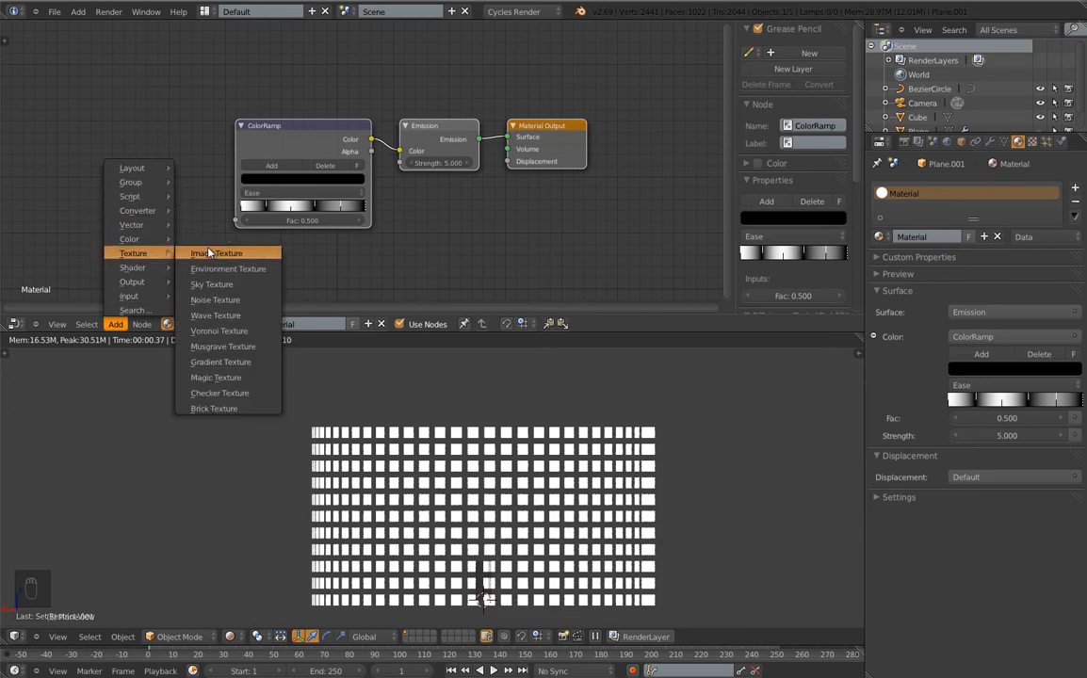
Add a Gradient Texture linked into the ColorRamp Fac, and discard a stray Texture Coordinate node
left_click(217, 361)
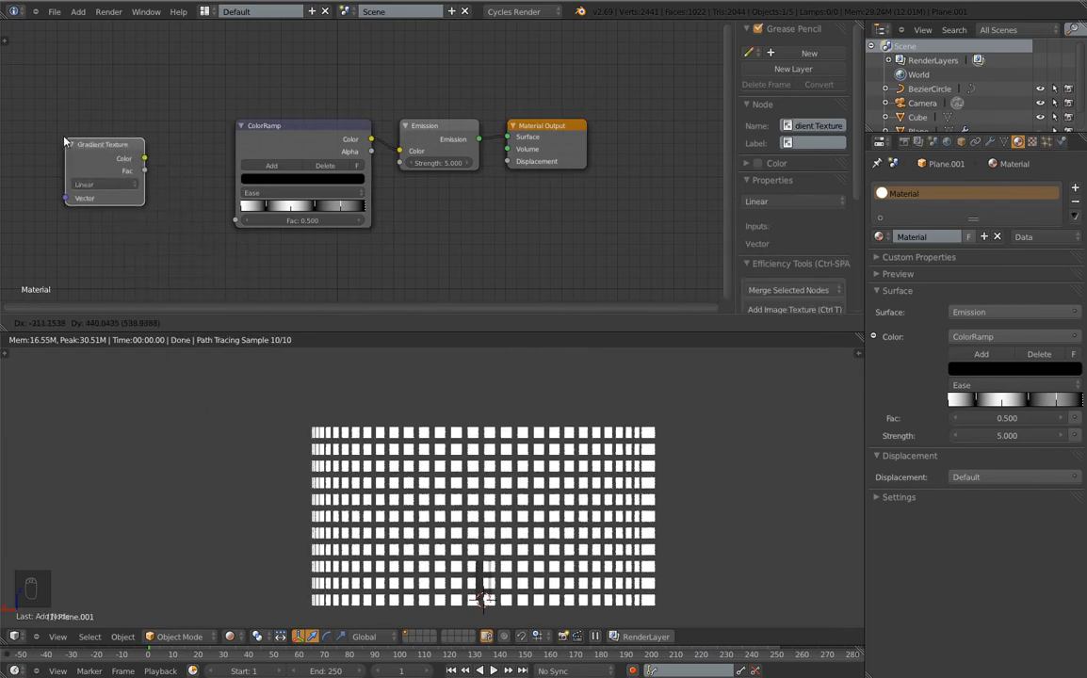
left_click(77, 155)
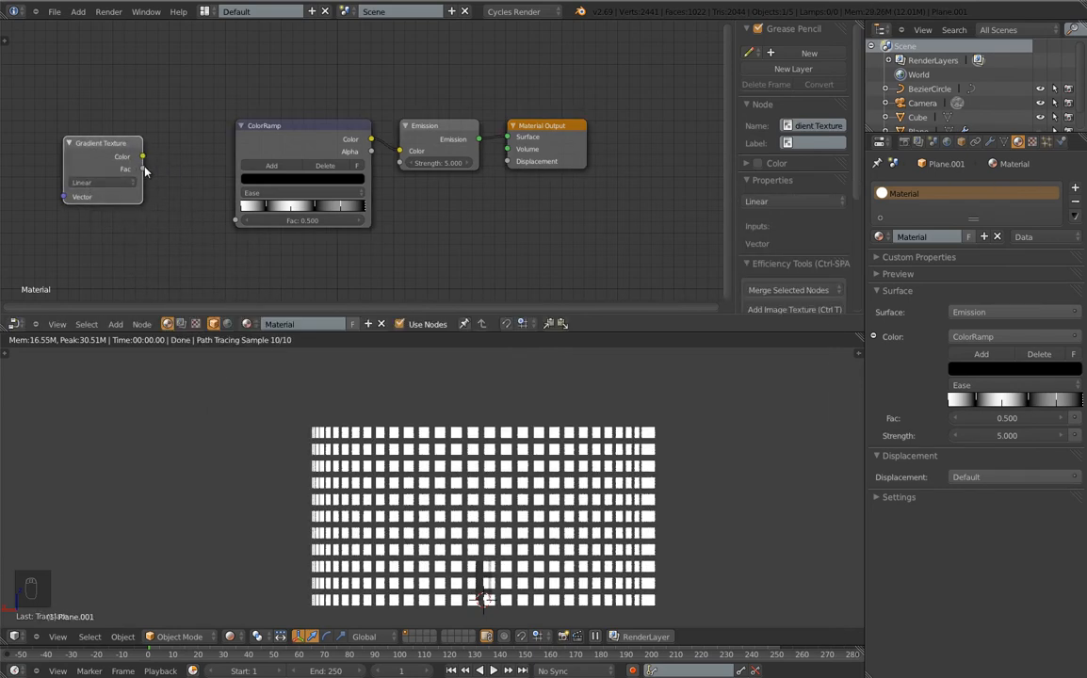
left_click_drag(222, 223, 234, 221)
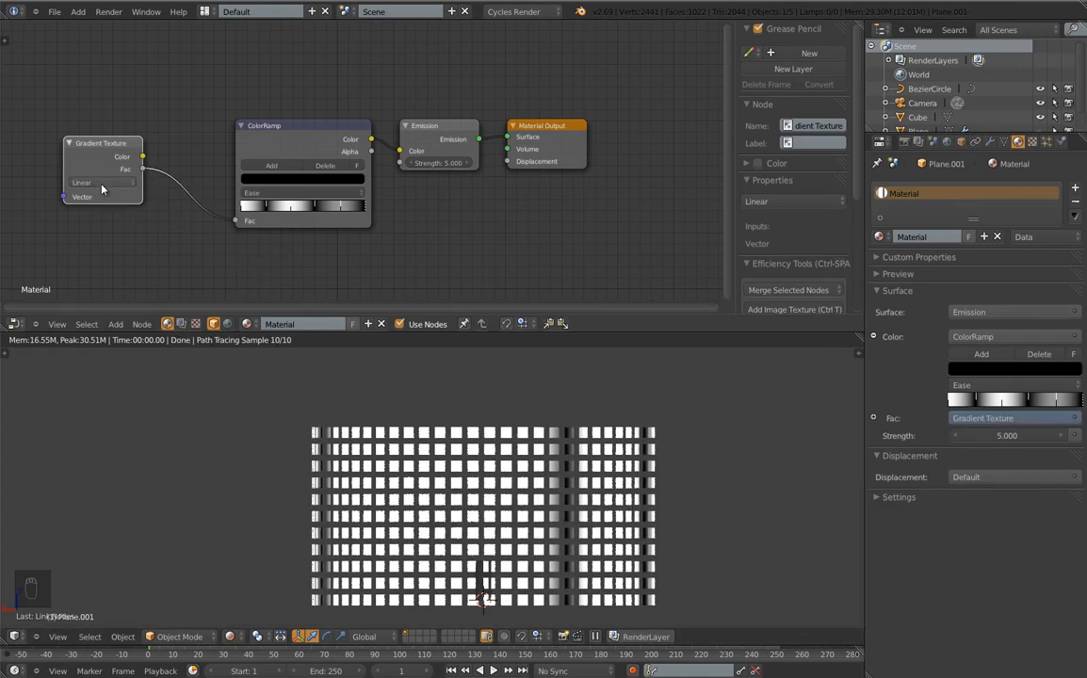
left_click(121, 324)
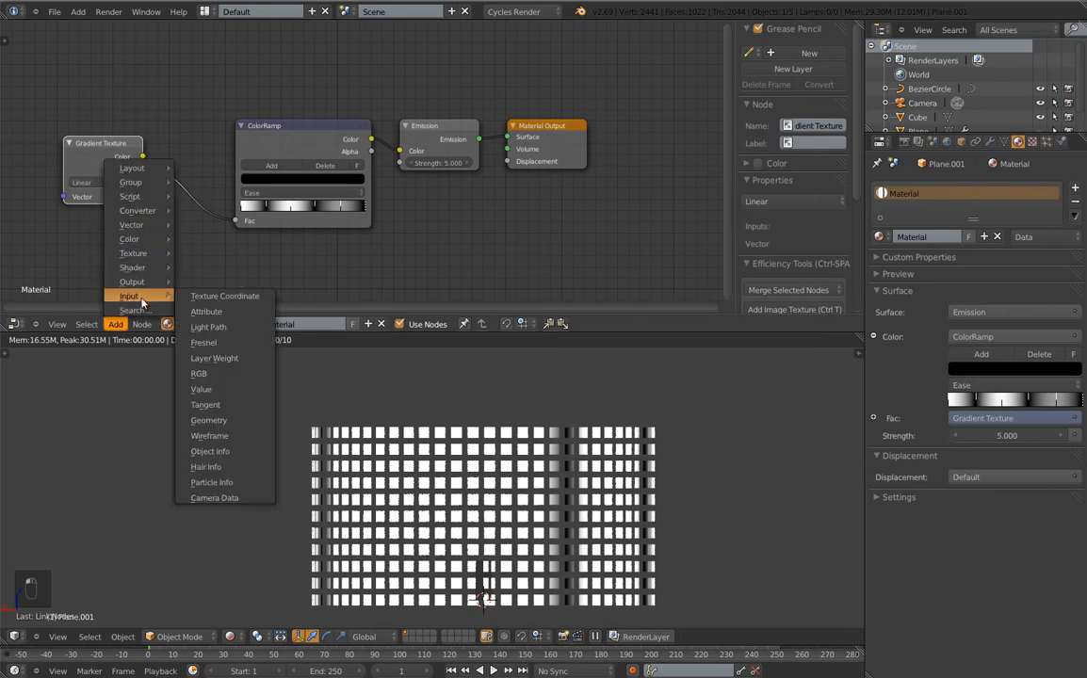
left_click(221, 297)
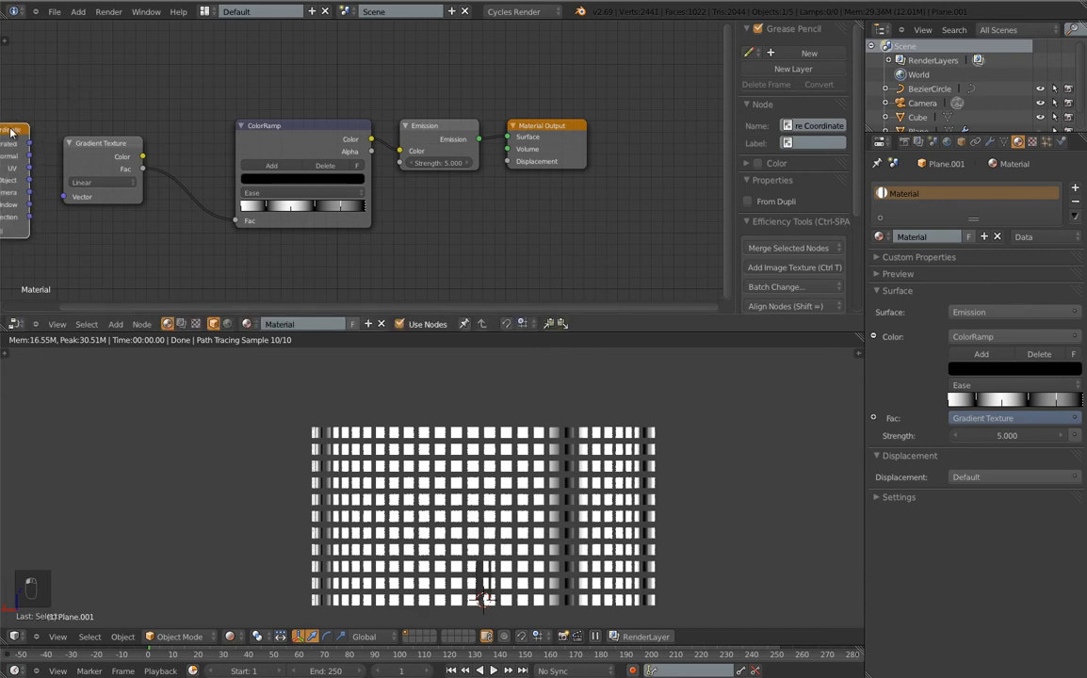
key("x")
left_click(115, 324)
Add a Mapping node and link its Vector output into the Gradient Texture's Vector
mouse_move(146, 256)
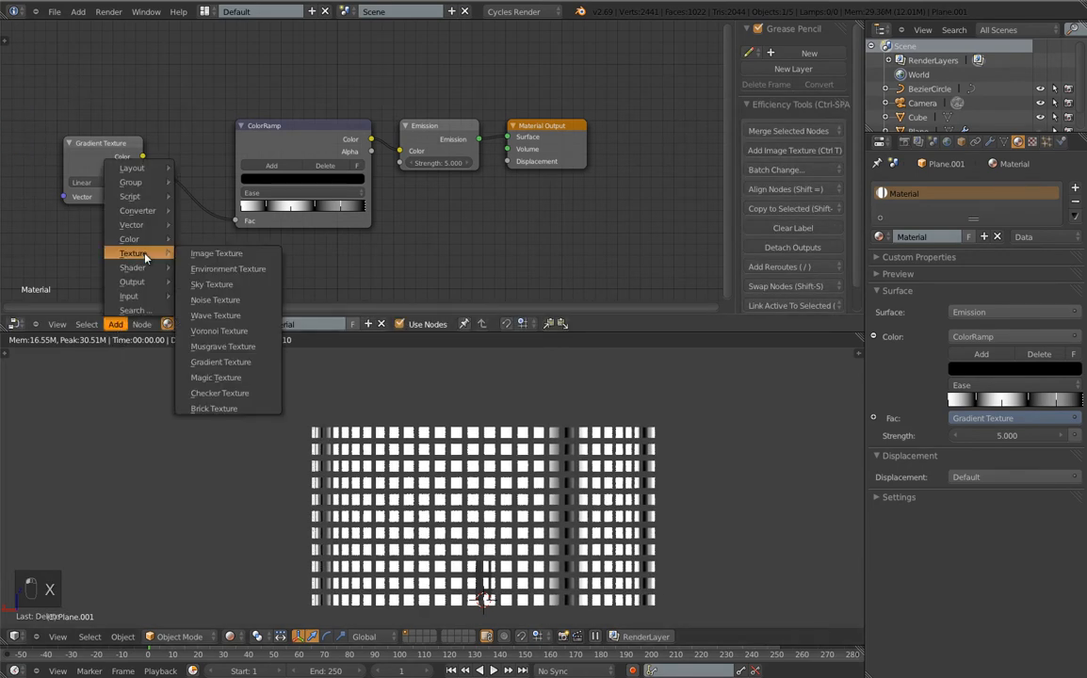
mouse_move(132, 226)
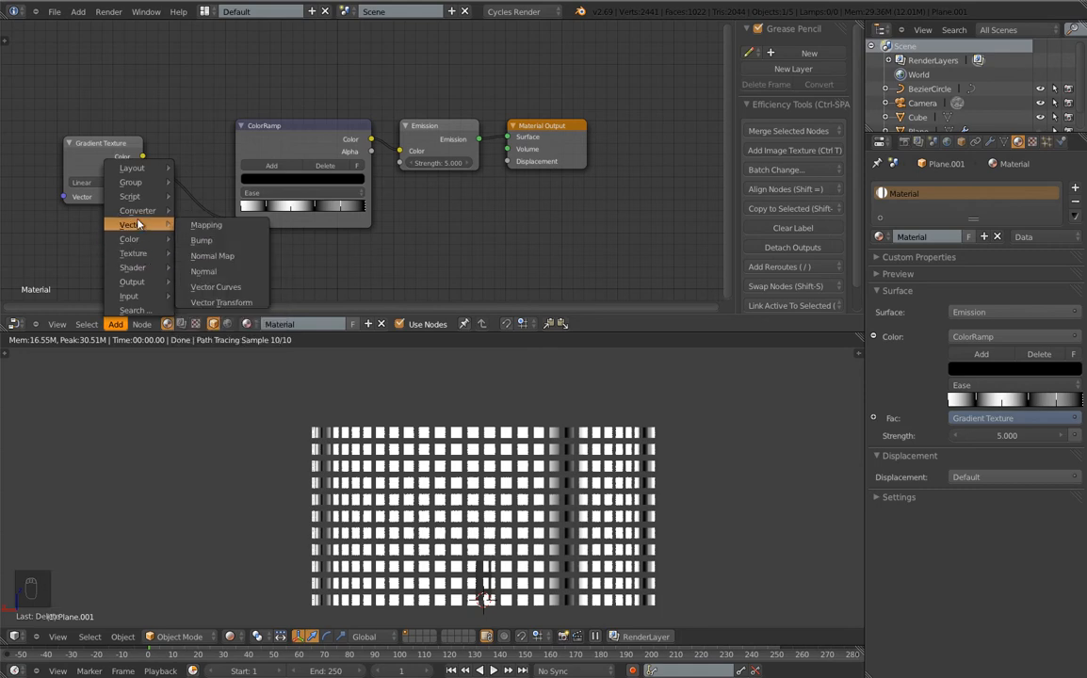
left_click(206, 226)
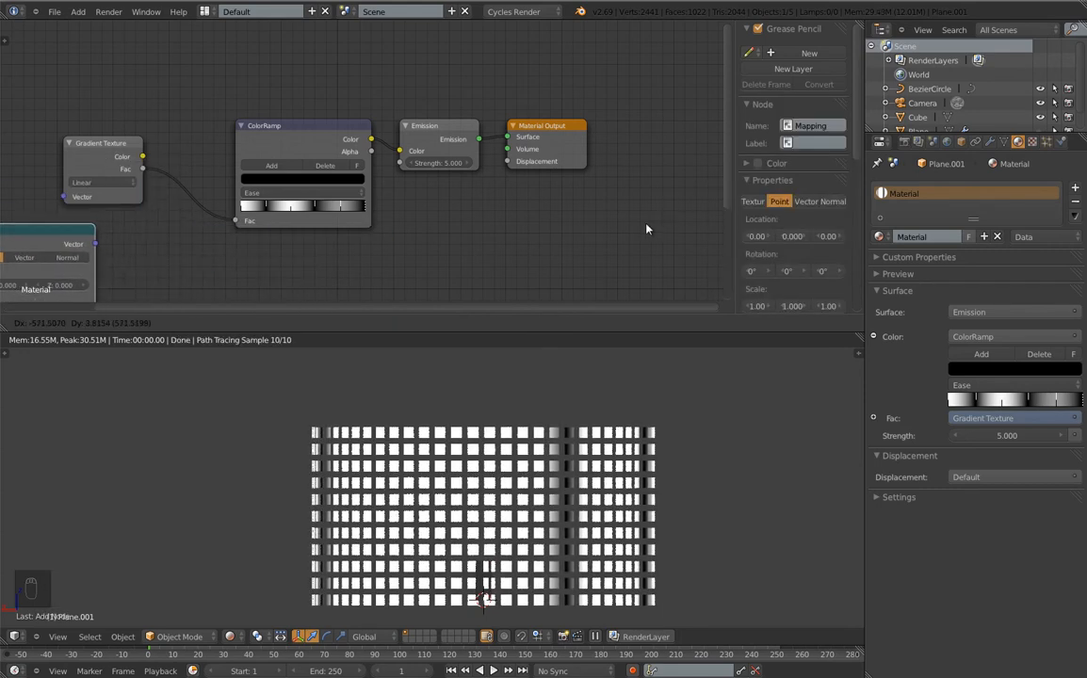
left_click(716, 94)
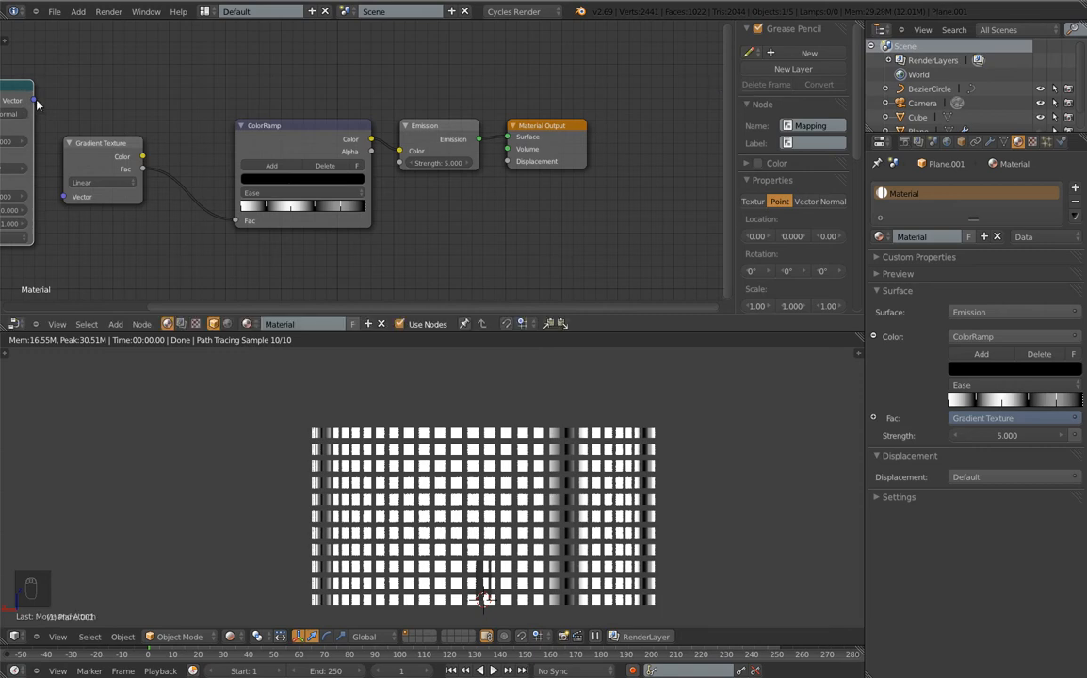
left_click_drag(35, 100, 59, 179)
middle_click_drag(171, 245, 464, 239)
Set the Mapping to Texture type with location 4.6, -3.9, -4 and Z rotation 0°
mouse_move(287, 167)
left_mouse_down()
mouse_move(320, 166)
mouse_move(285, 166)
left_mouse_up()
left_click(284, 165)
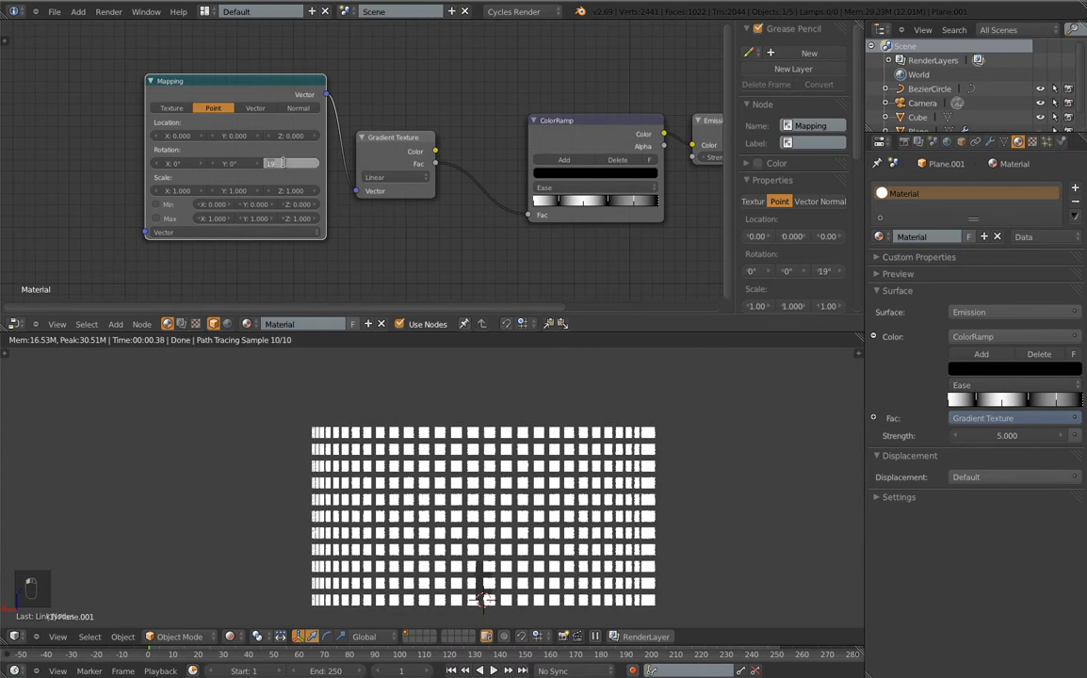
key("Return")
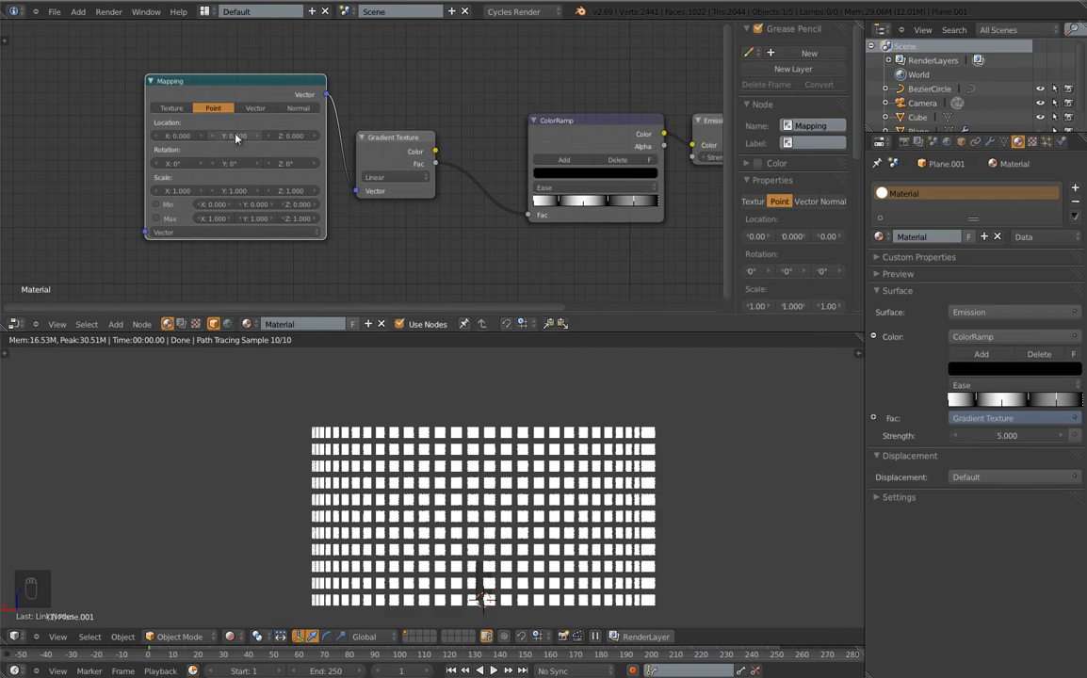
mouse_move(246, 135)
left_mouse_down()
mouse_move(257, 137)
mouse_move(226, 141)
left_mouse_up()
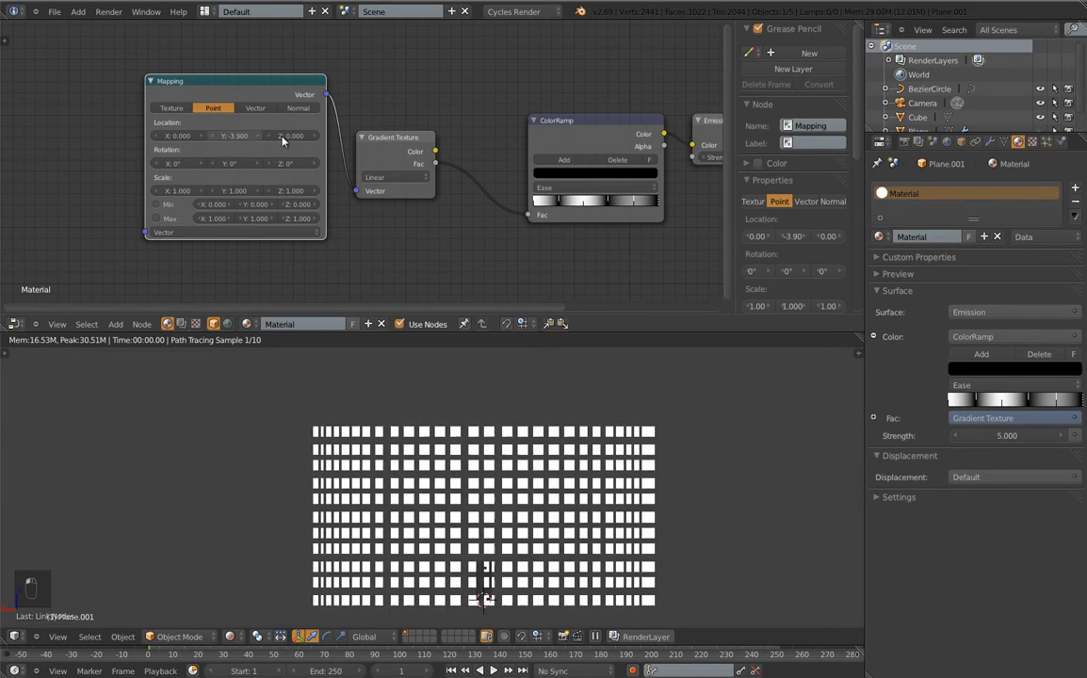
mouse_move(294, 136)
left_mouse_down()
mouse_move(302, 139)
mouse_move(278, 138)
left_mouse_up()
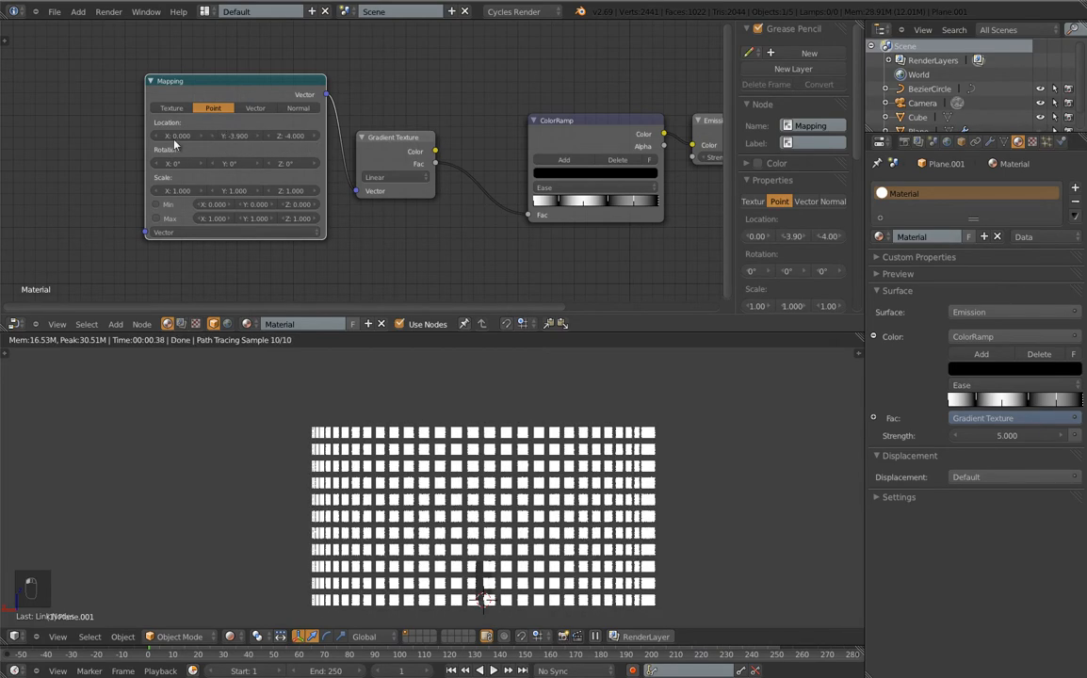
mouse_move(174, 139)
left_mouse_down()
mouse_move(193, 140)
mouse_move(182, 149)
left_mouse_up()
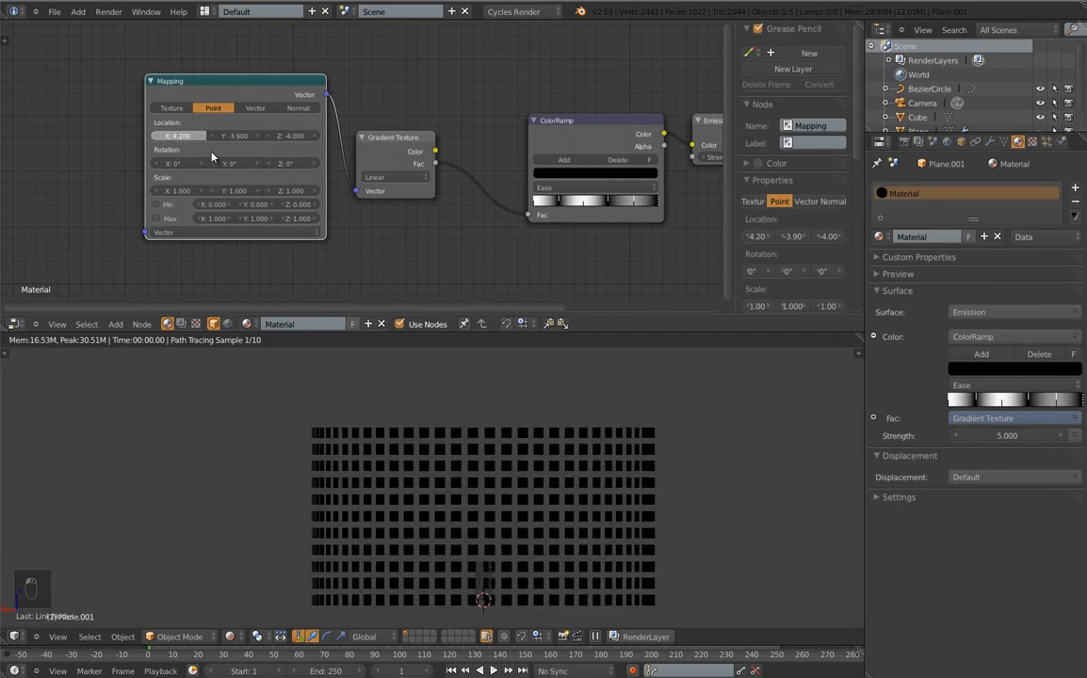
left_click(156, 135)
left_click(171, 108)
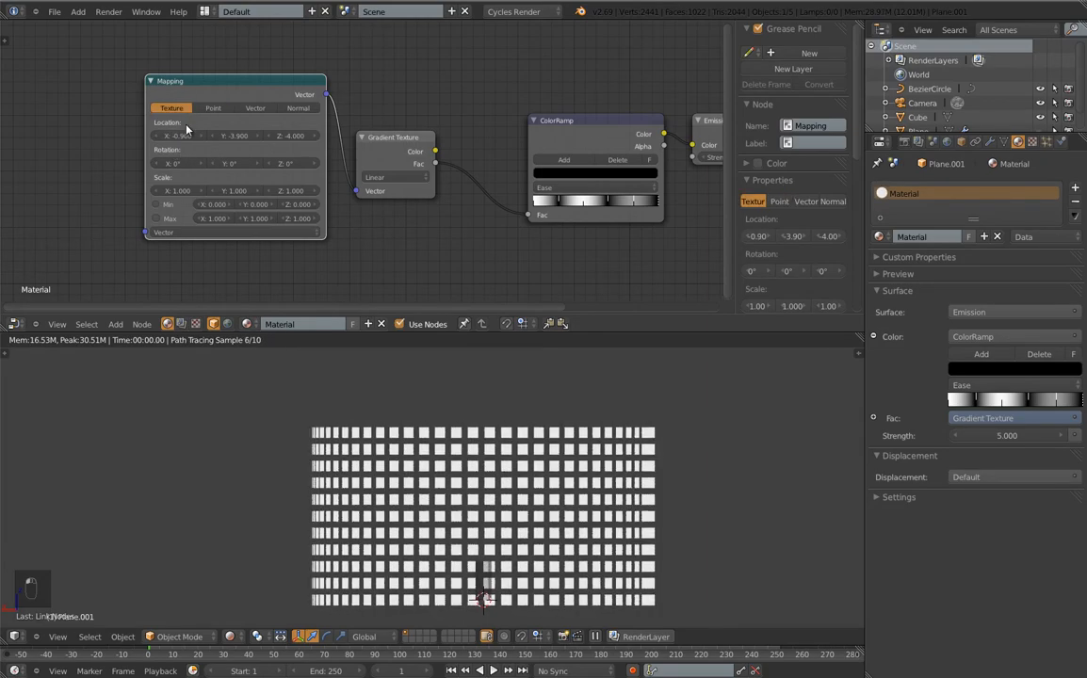
mouse_move(205, 139)
left_mouse_down()
mouse_move(173, 145)
mouse_move(222, 145)
left_mouse_up()
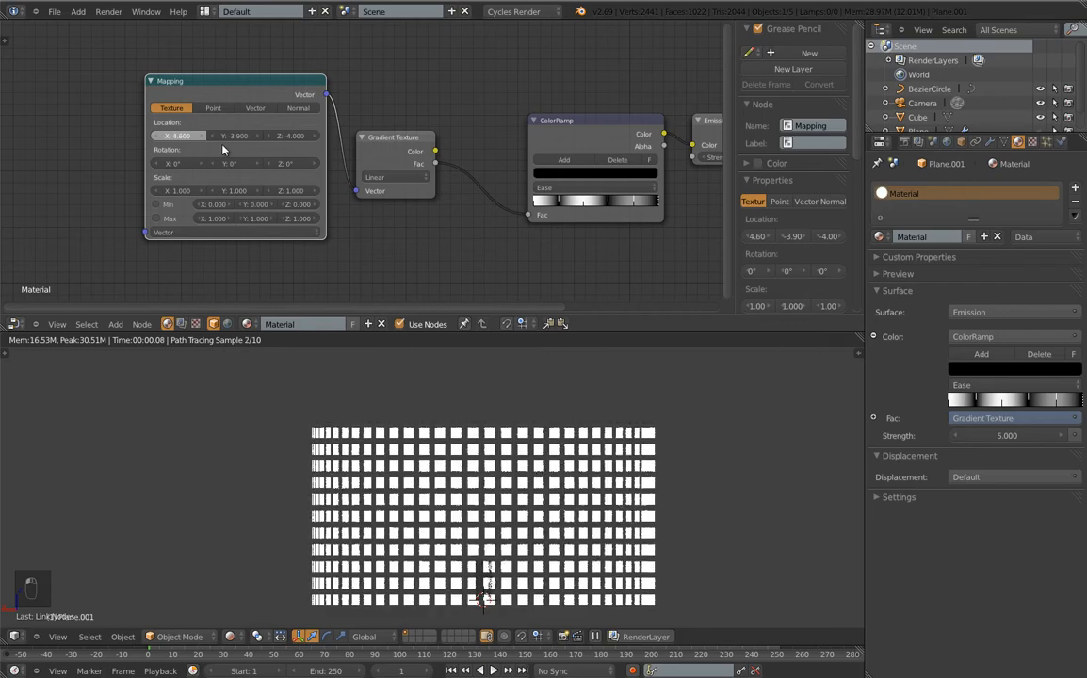
Set the Mapping scale to 4.9, 9.8, 5.7 and rotation to 80°, 64°, -4°
left_click_drag(179, 196, 210, 192)
left_click_drag(289, 192, 352, 199)
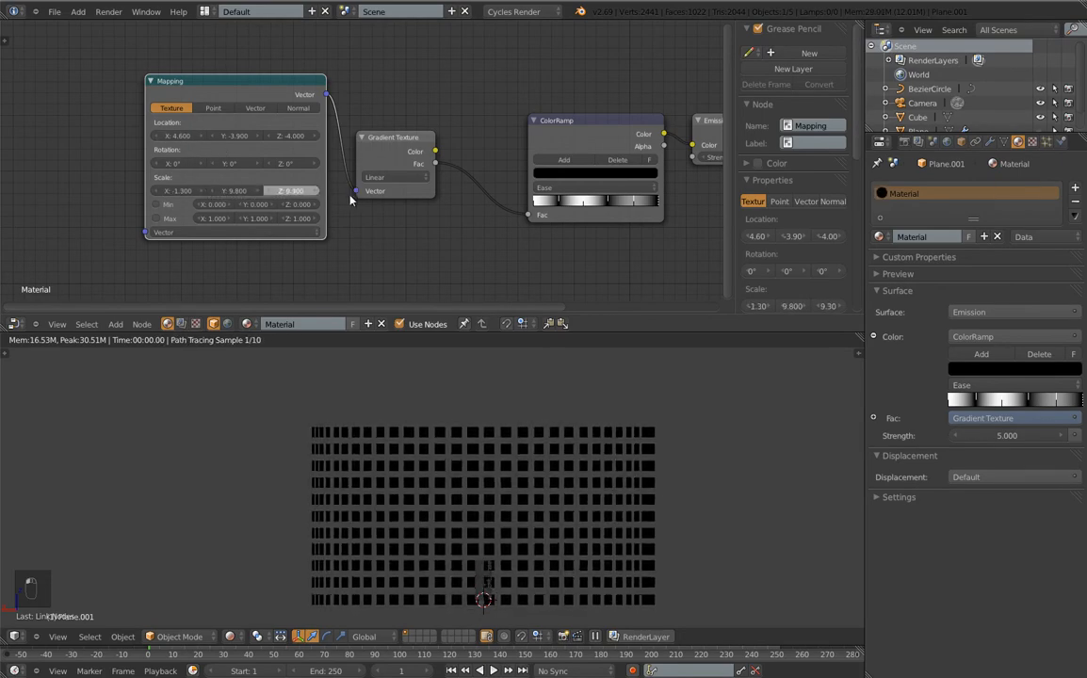
left_click_drag(179, 190, 293, 172)
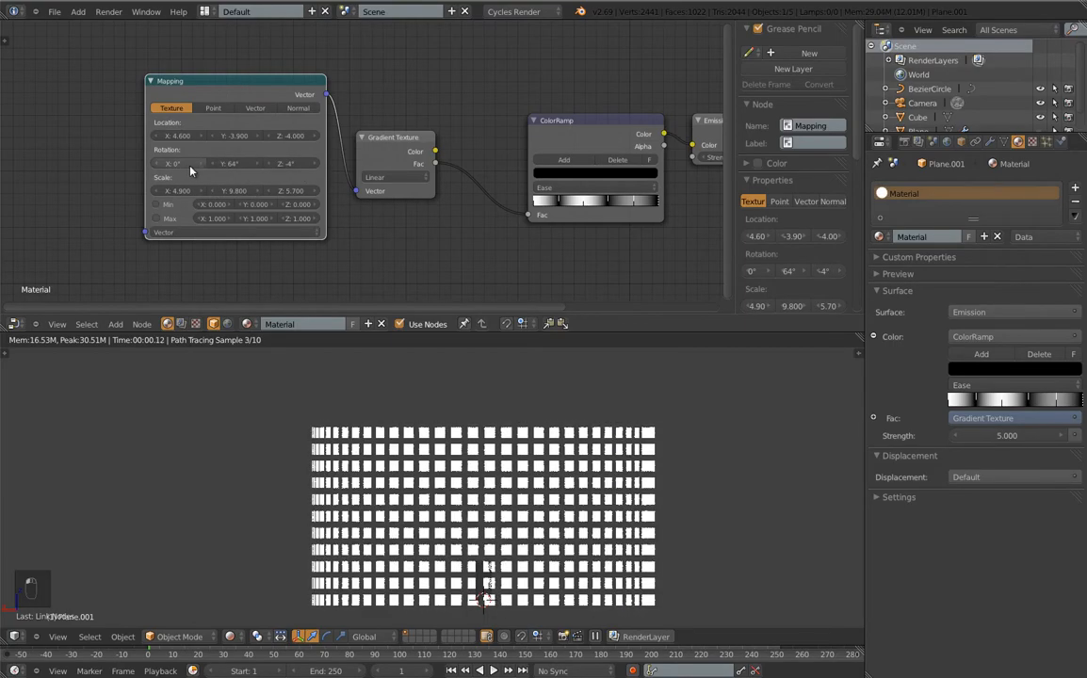
left_click_drag(191, 170, 233, 174)
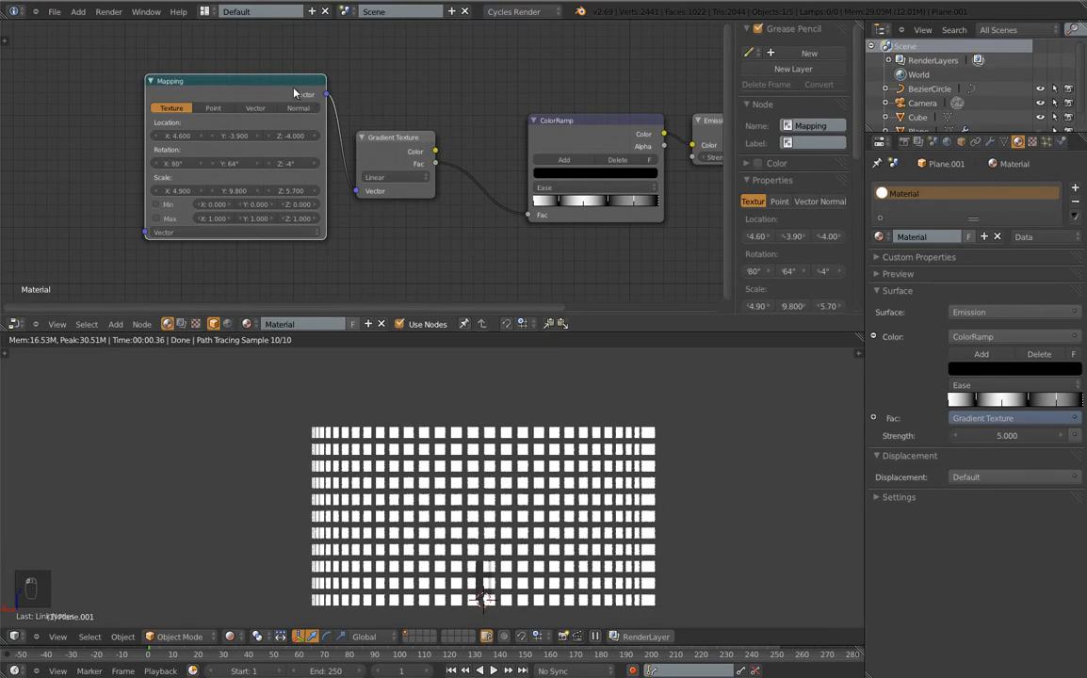
Delete the Mapping node and UV-unwrap the whole panel mesh in Edit Mode
key("x")
key("Tab")
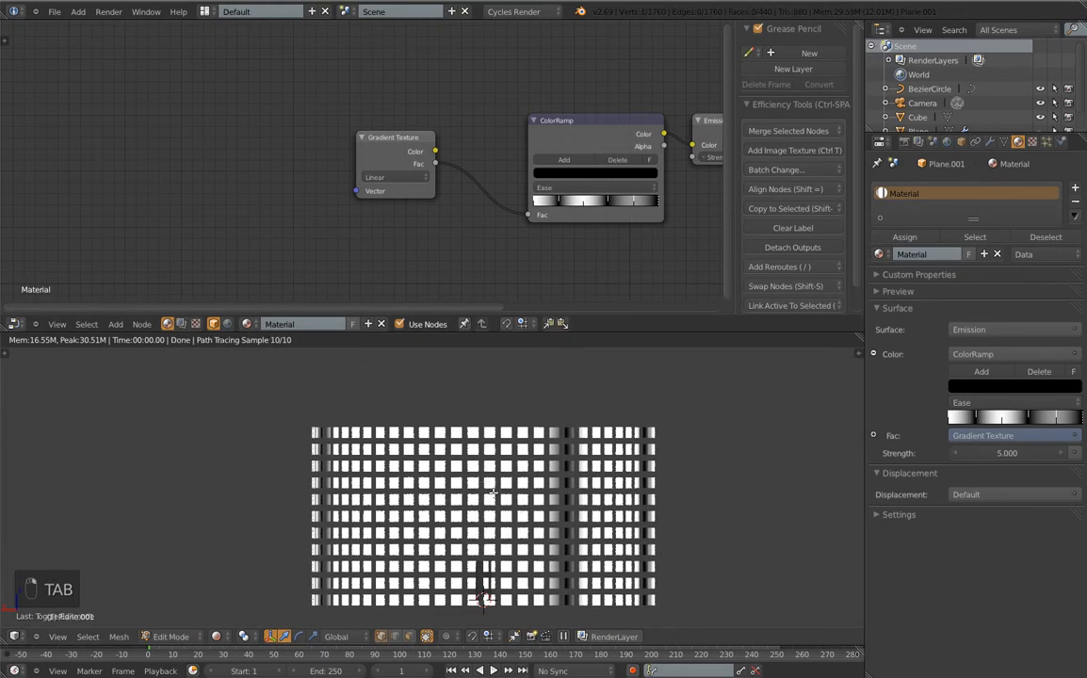
key("z")
key("z")
key("z")
key("a")
key("a")
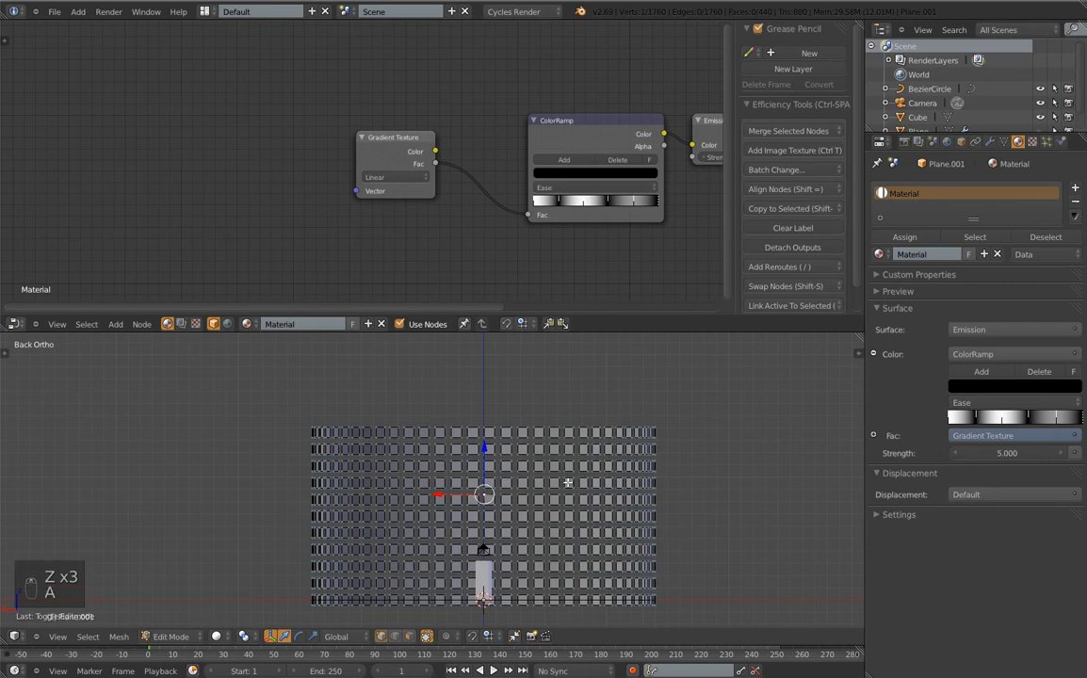
key("a")
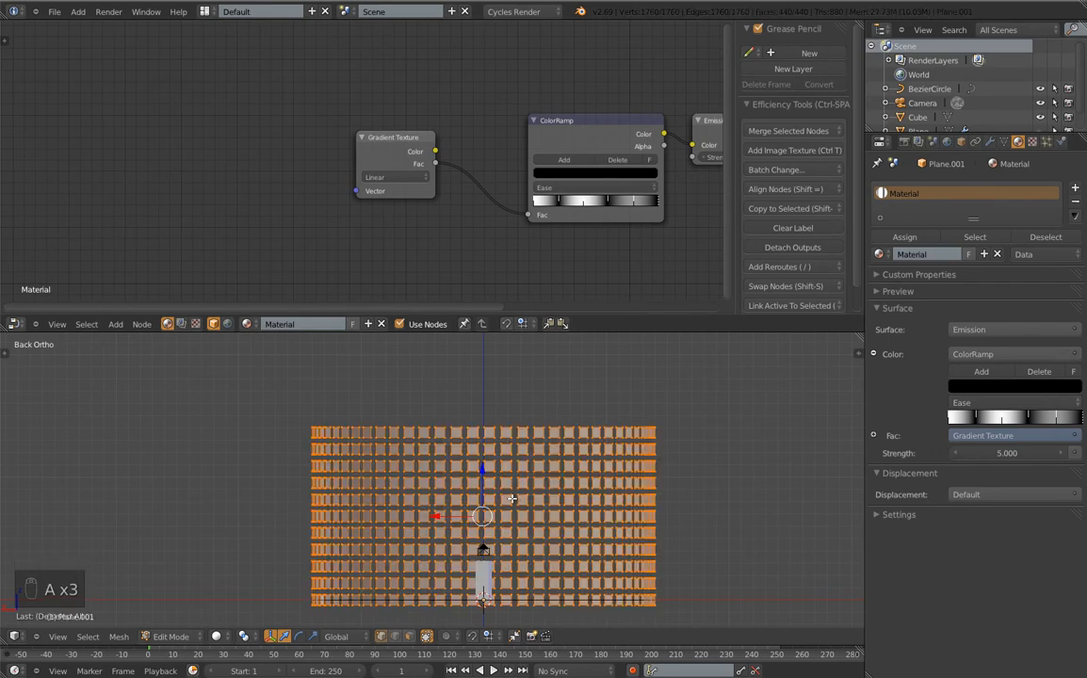
left_click(1063, 141)
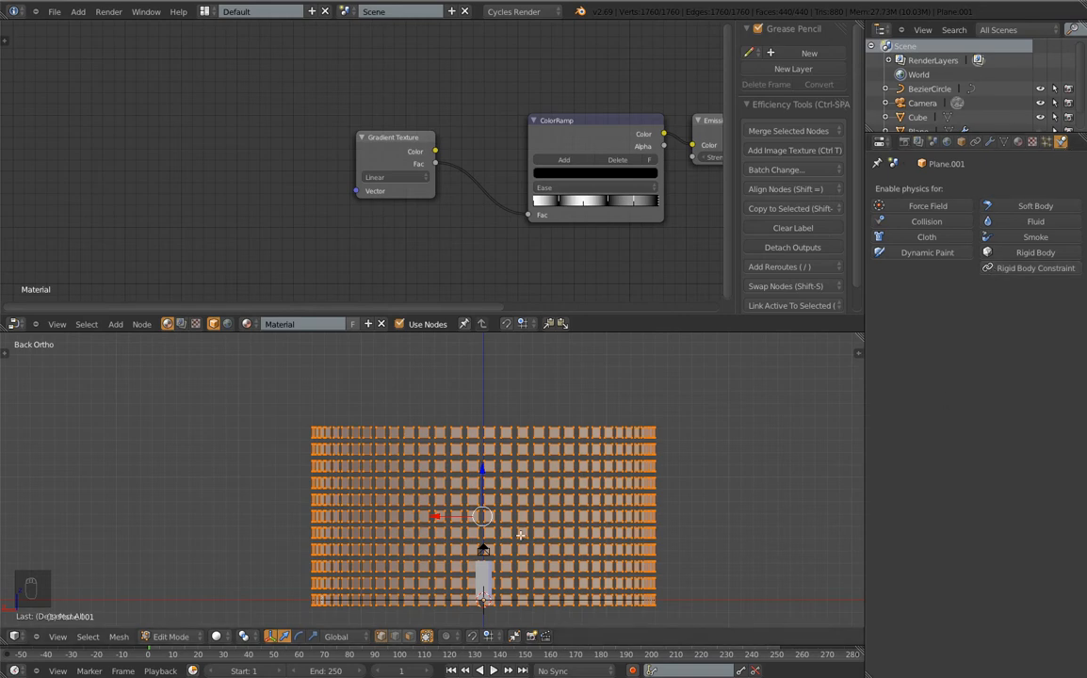
key("u")
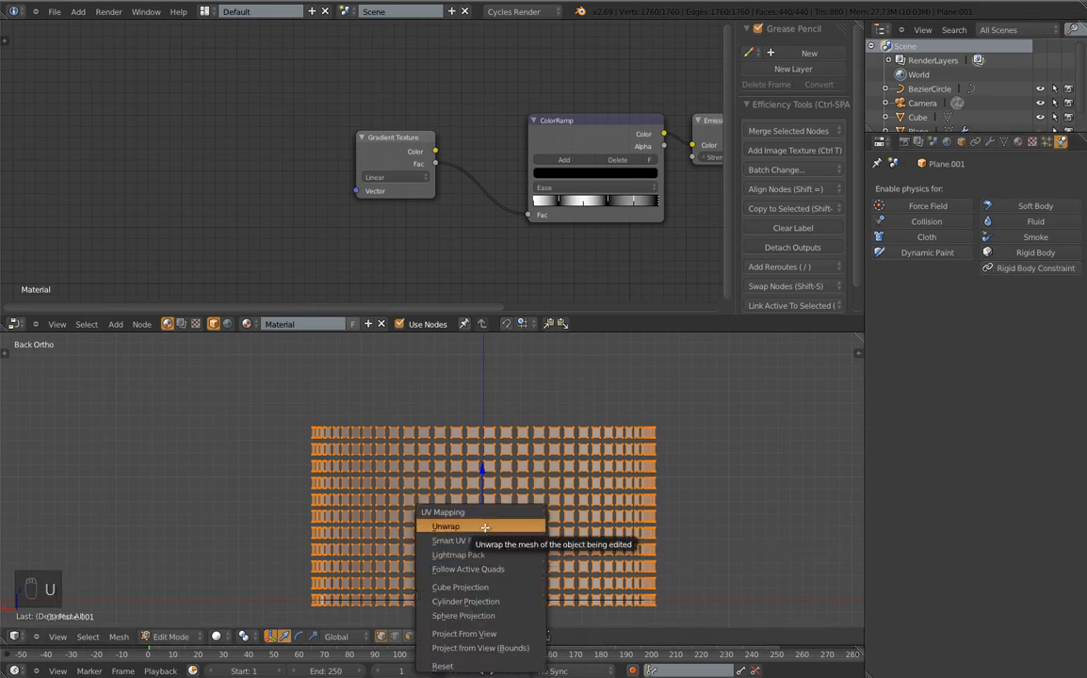
left_click(484, 526)
Add a Texture Coordinate node feeding UV into the gradient's Vector, then leave Edit Mode
left_click(115, 324)
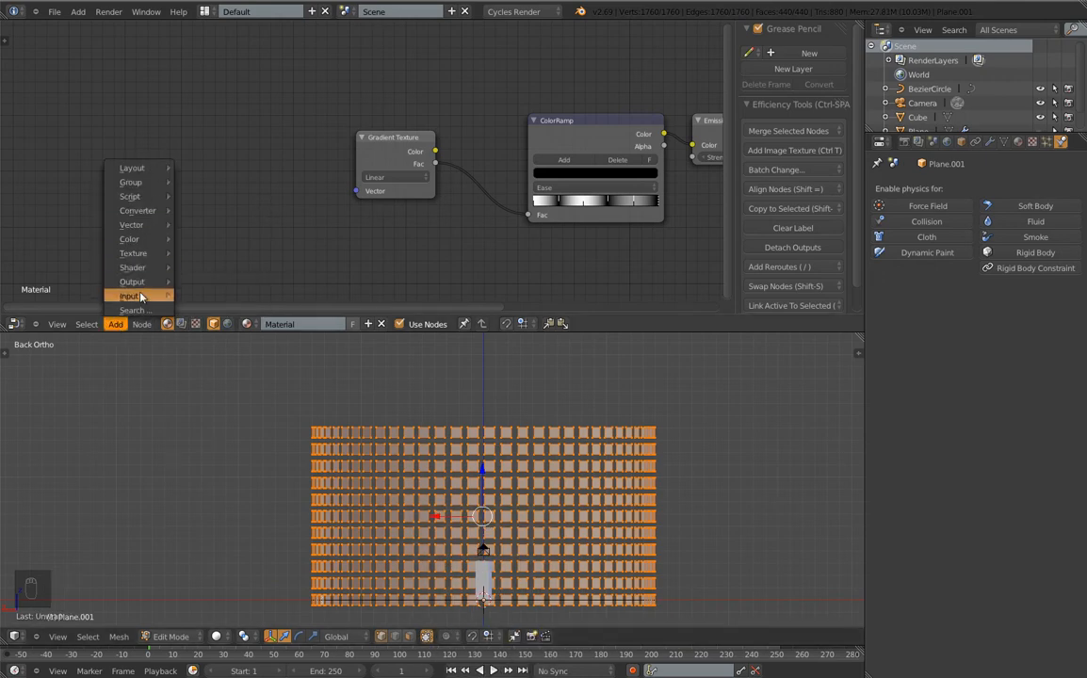
mouse_move(142, 296)
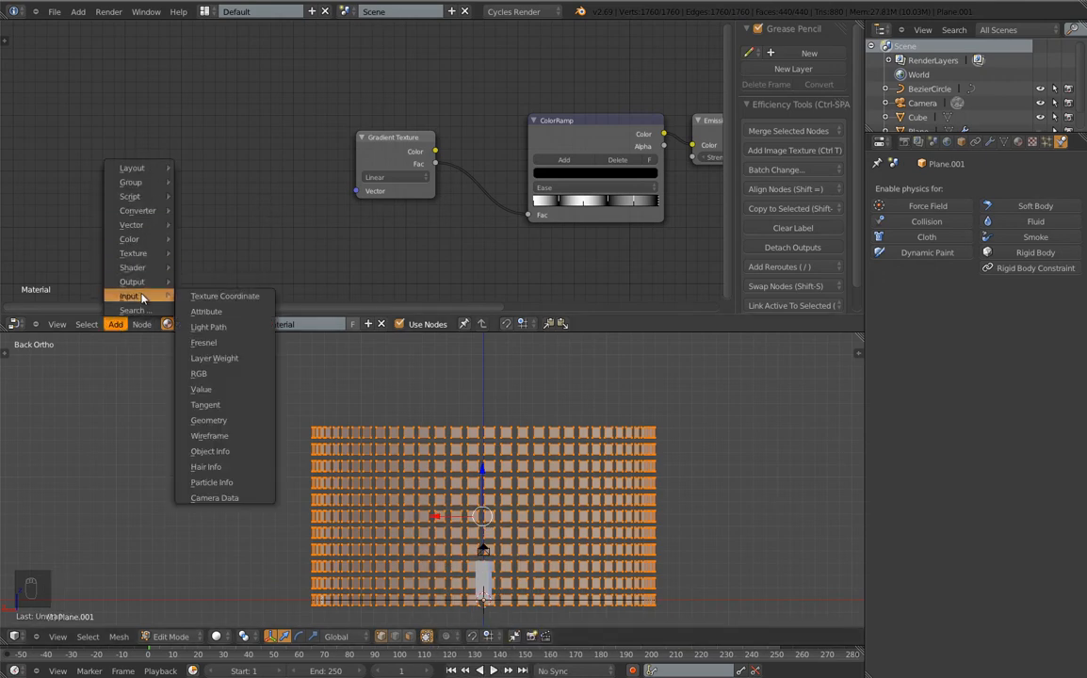
left_click(204, 298)
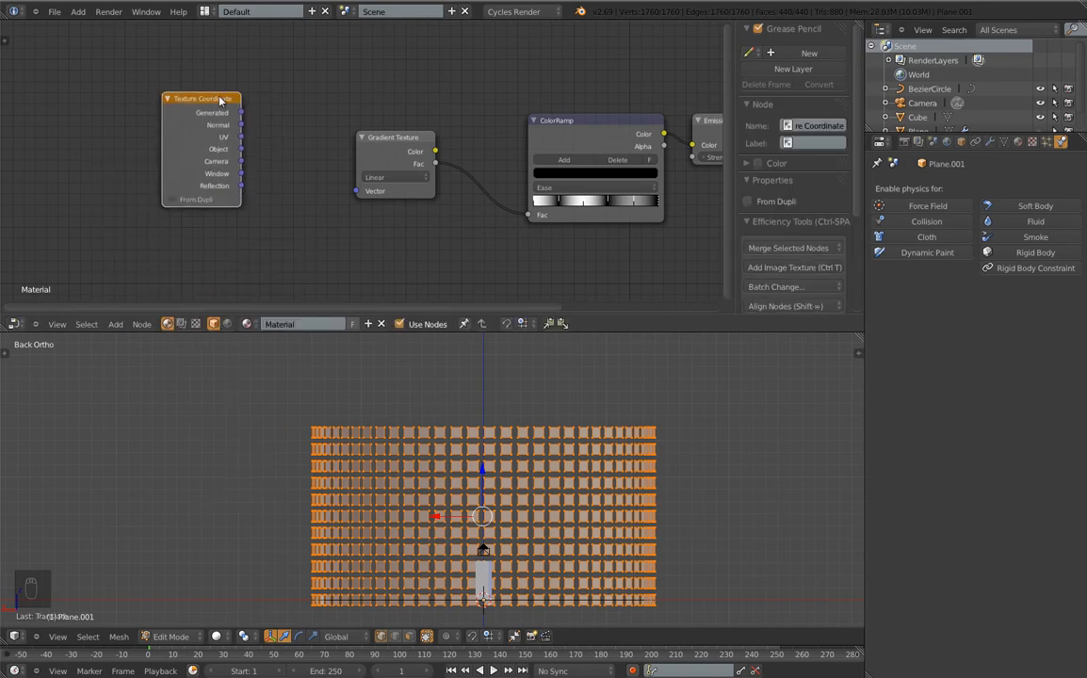
left_click_drag(241, 137, 356, 191)
key("Tab")
left_click(230, 637)
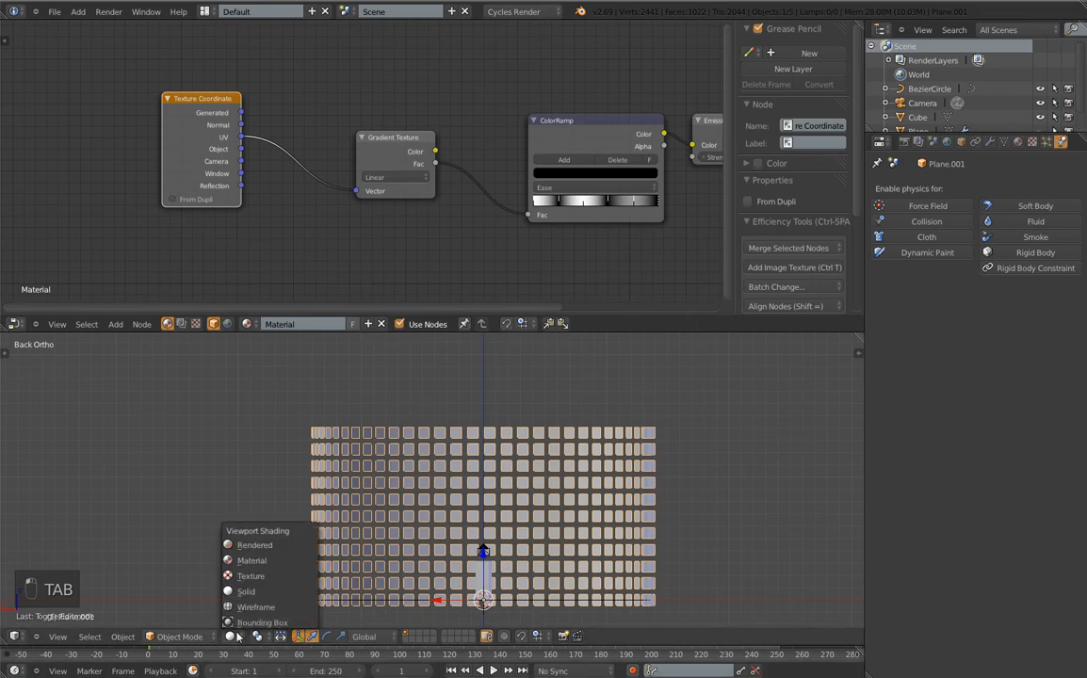
Show the gradient panel ring in Rendered shading through the scene camera (Numpad 0)
left_click(255, 543)
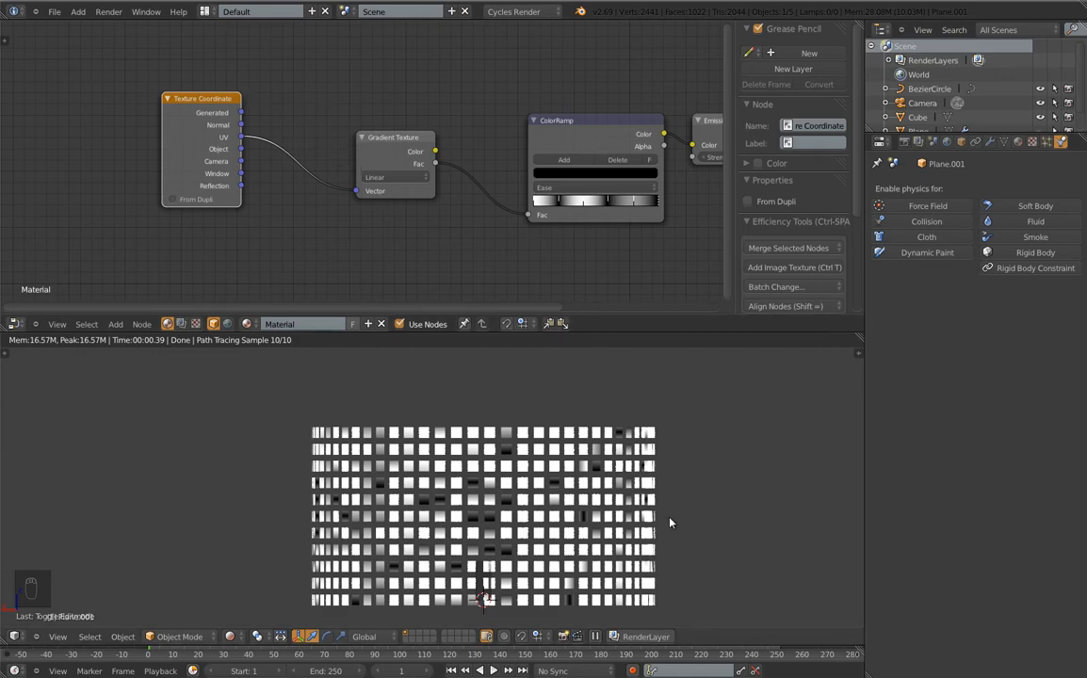
middle_click_drag(670, 522, 711, 504)
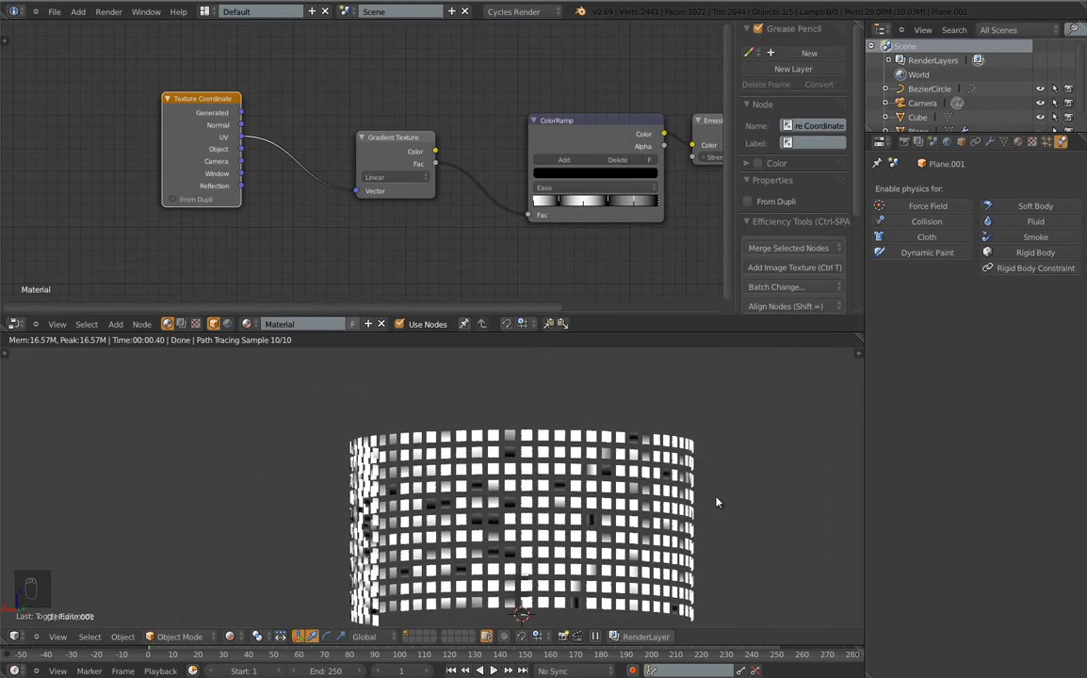
key("KP_0")
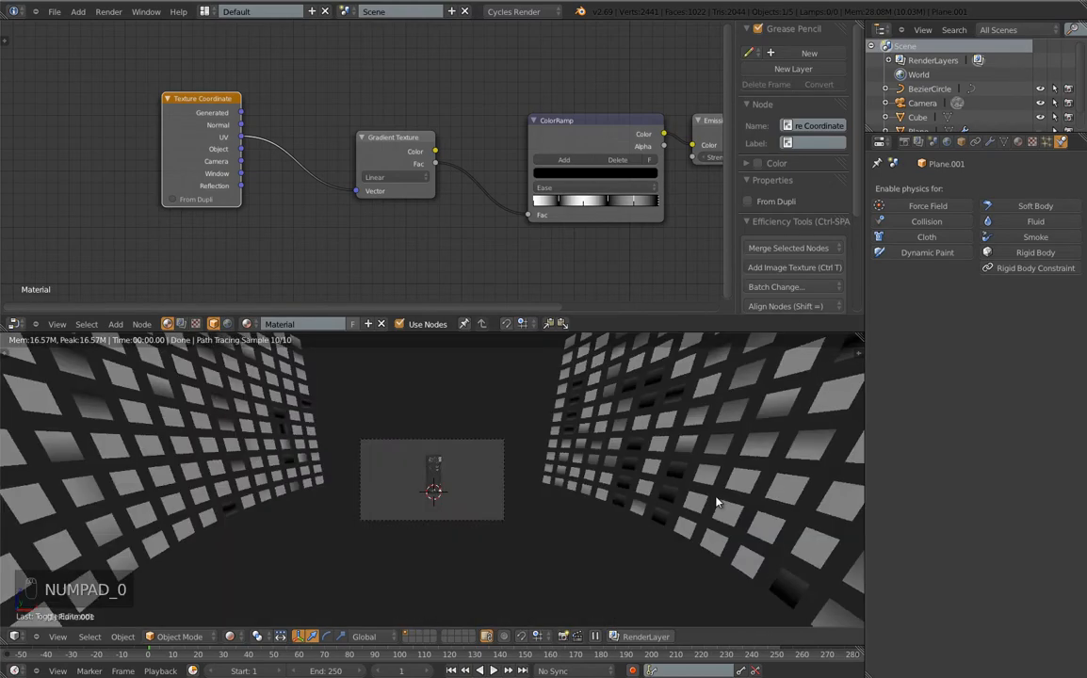
scroll(498, 467, "up", 5)
scroll(497, 467, "down", 3)
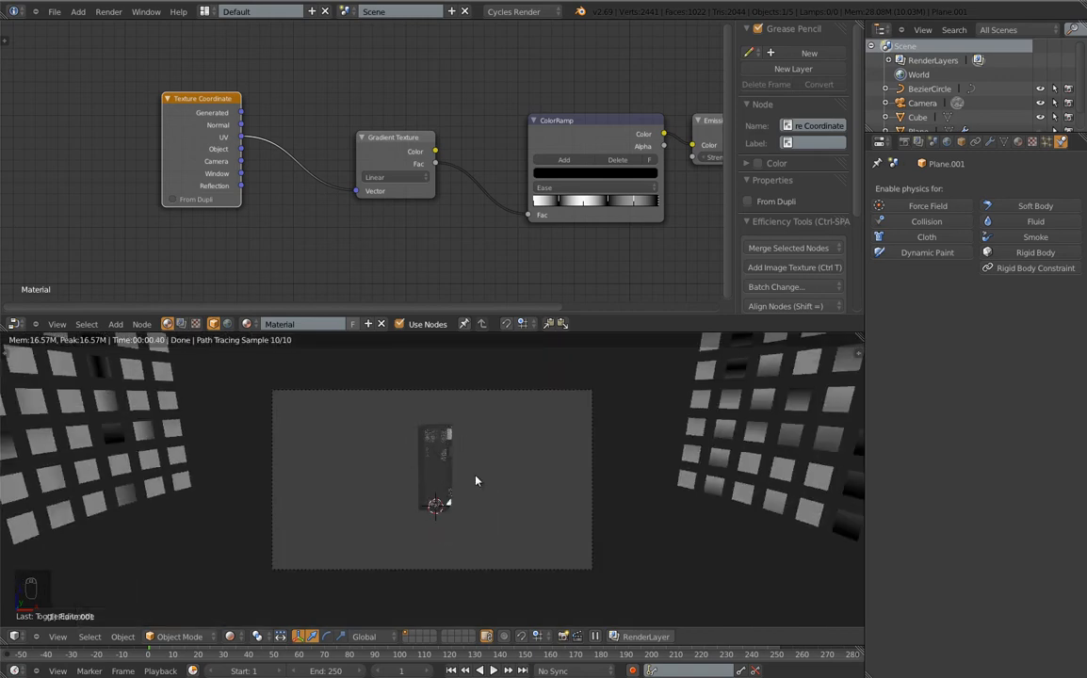
scroll(475, 480, "up", 4)
scroll(463, 437, "down", 5)
key("F12")
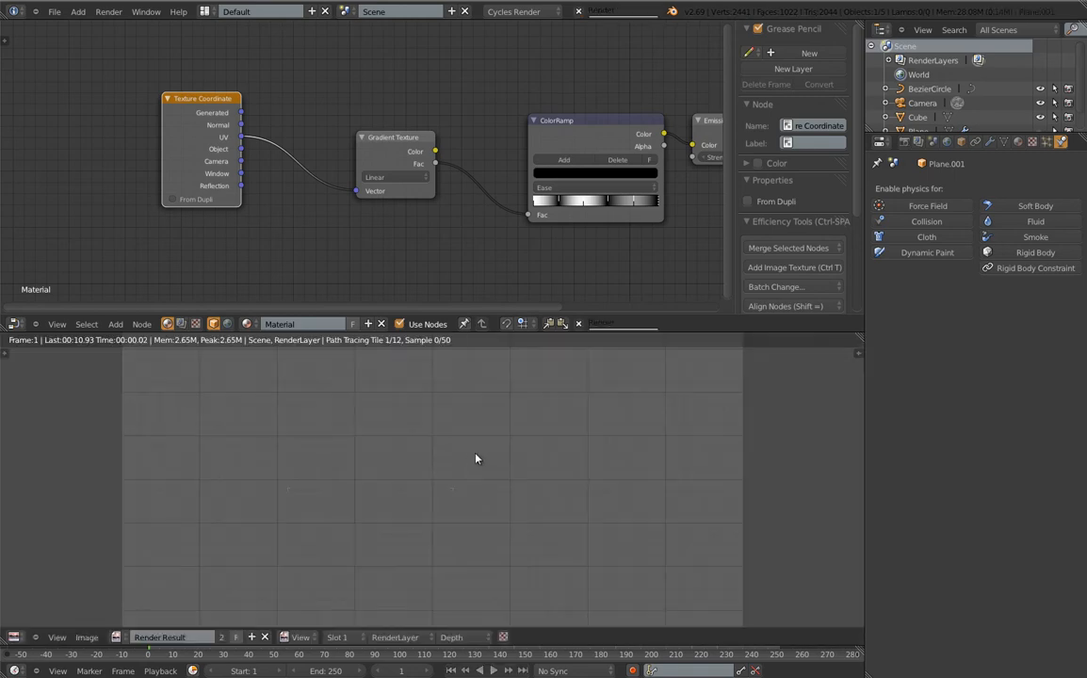
key("Home")
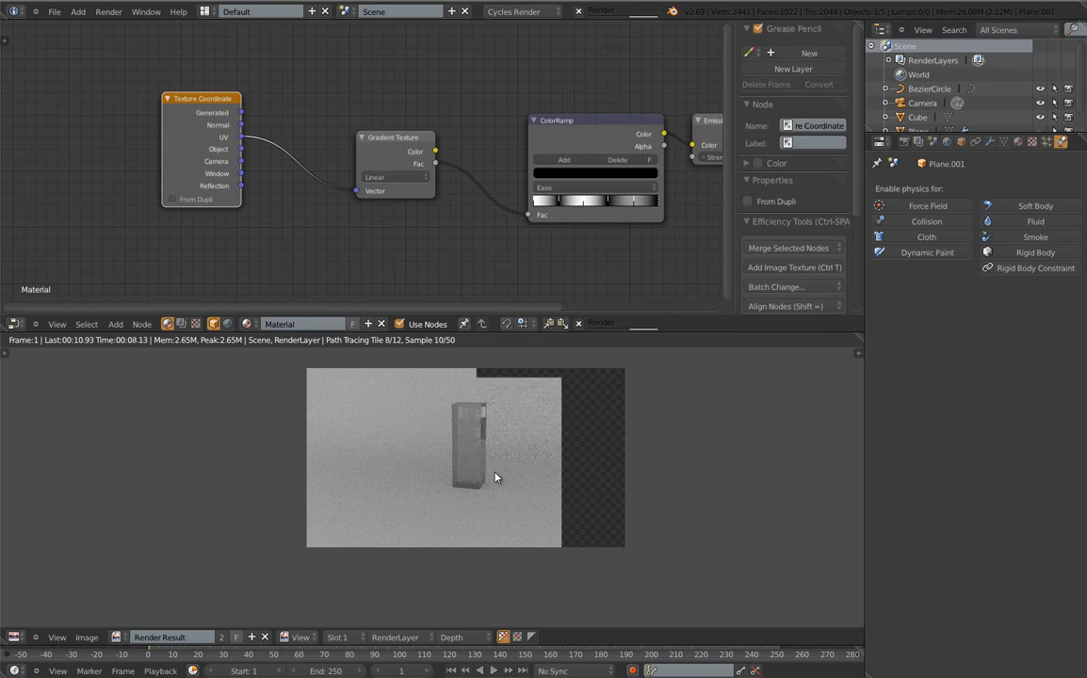
key("Escape")
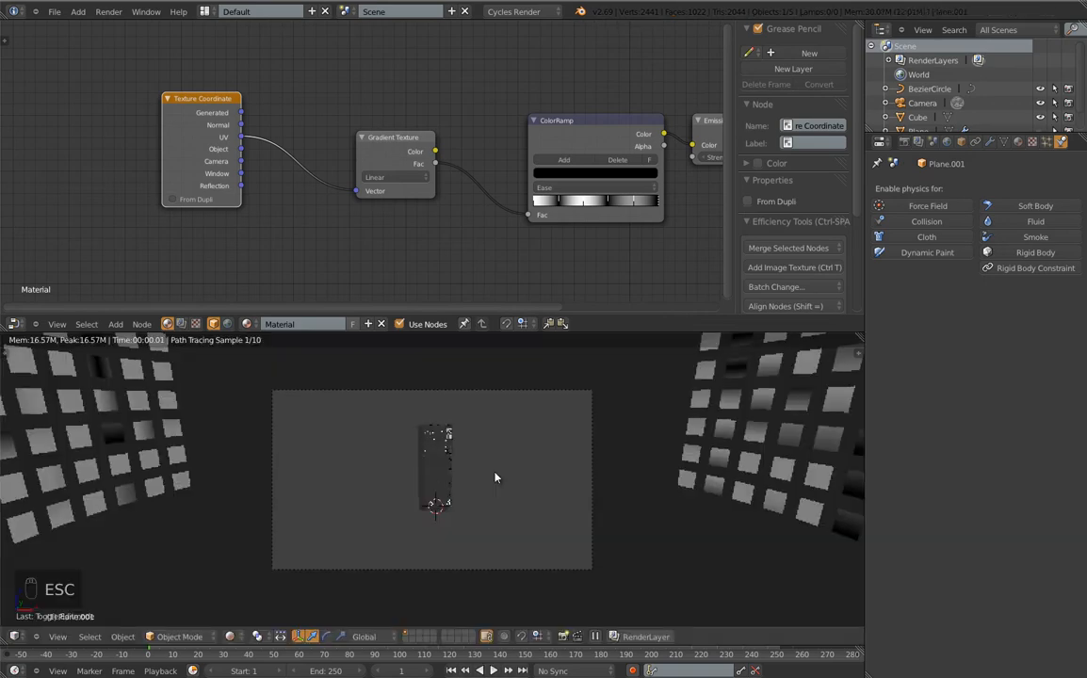
Change the Gradient Texture type to Easing
left_click(397, 178)
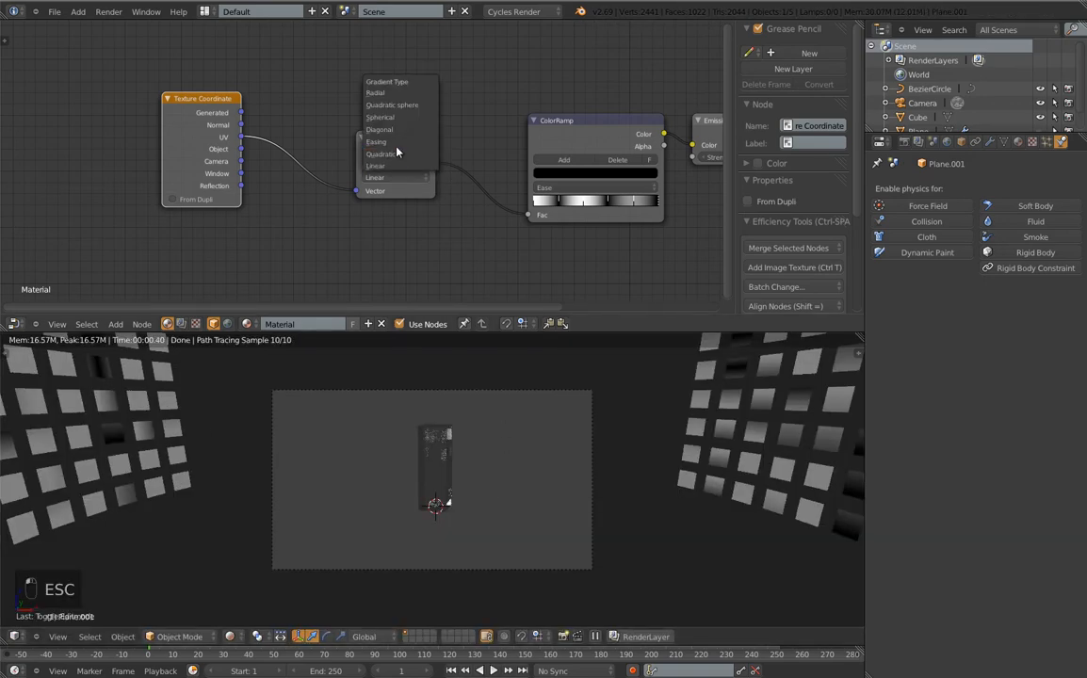
left_click(382, 141)
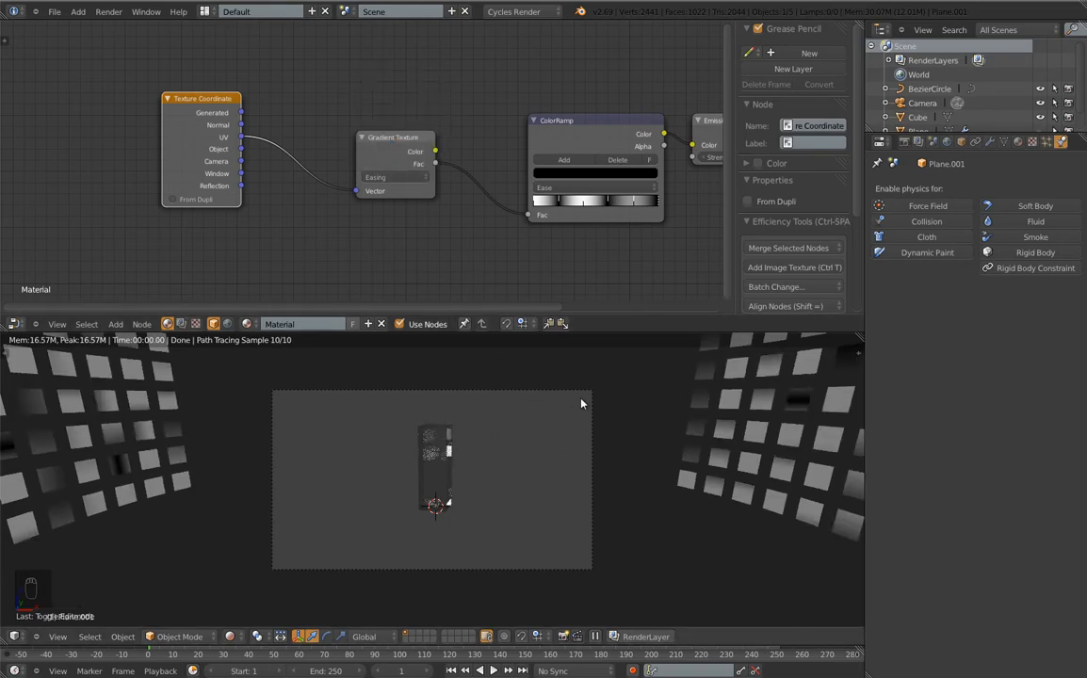
middle_click_drag(647, 397, 343, 431)
middle_click_drag(420, 489, 458, 489)
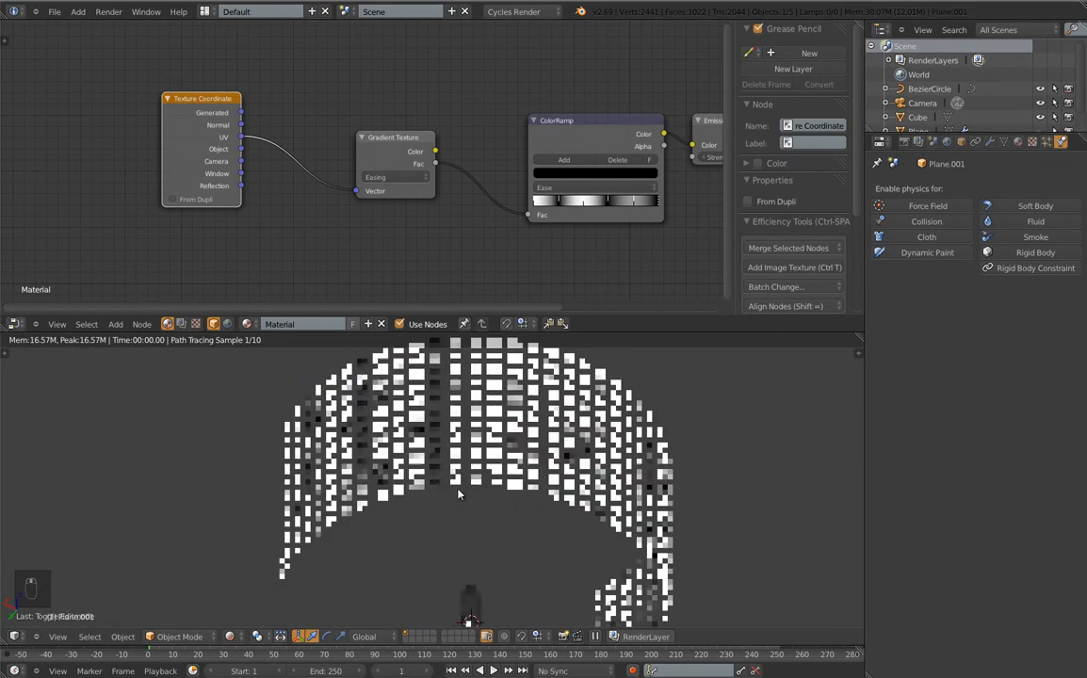
Raise the panel material's Emission Strength from 5 to 7
left_click(1018, 144)
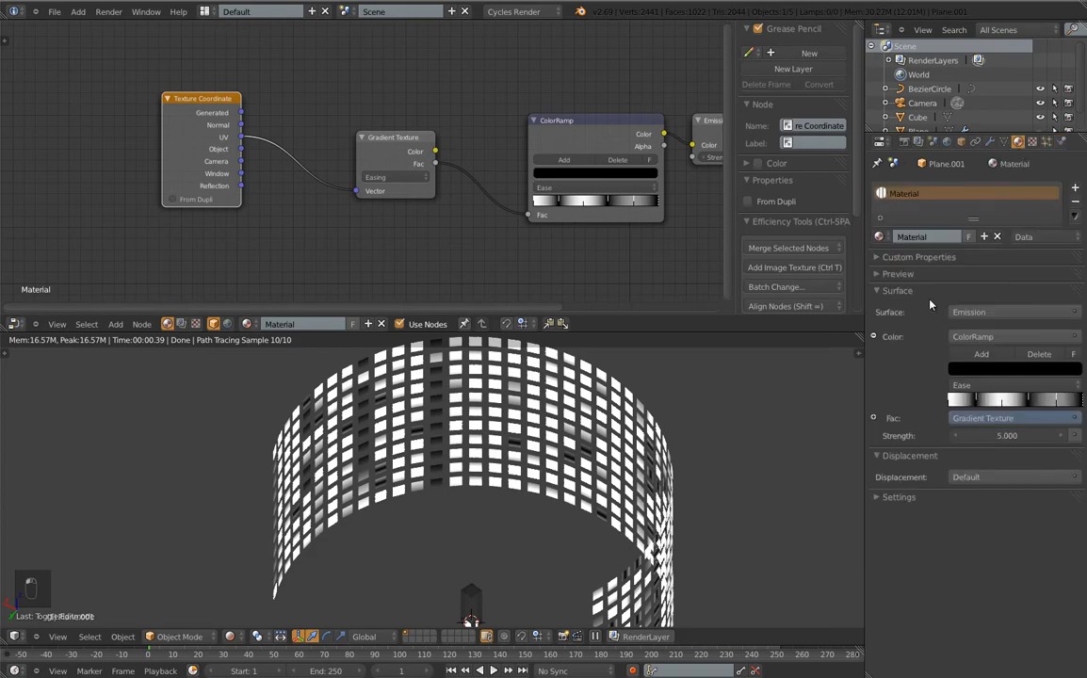
left_click(1015, 434)
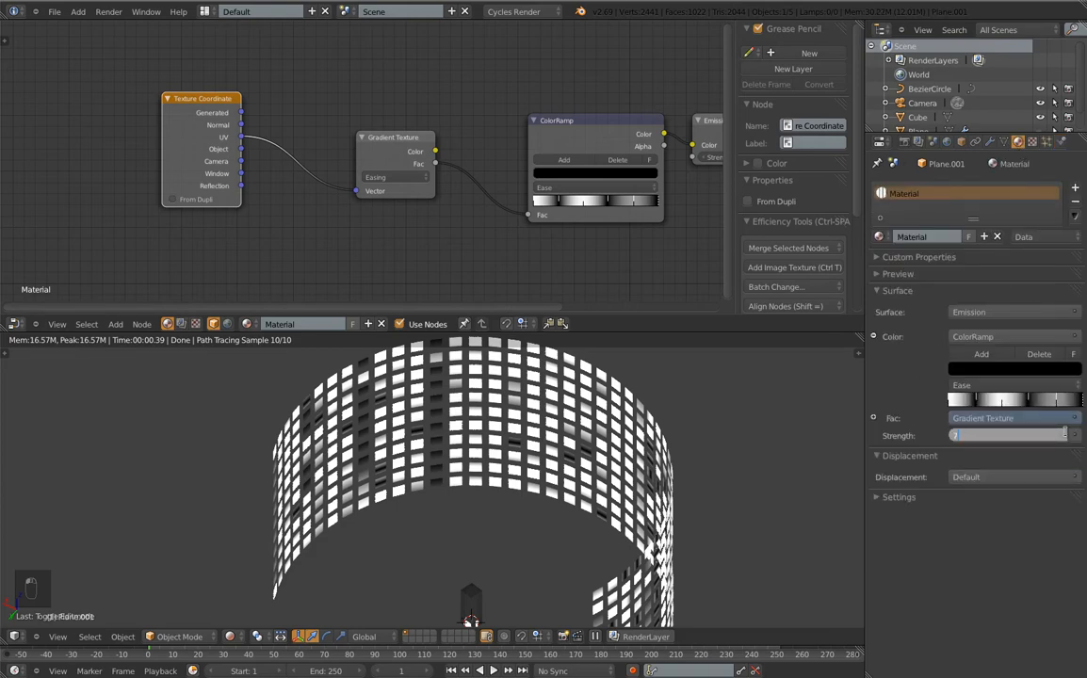
type("7")
key("Return")
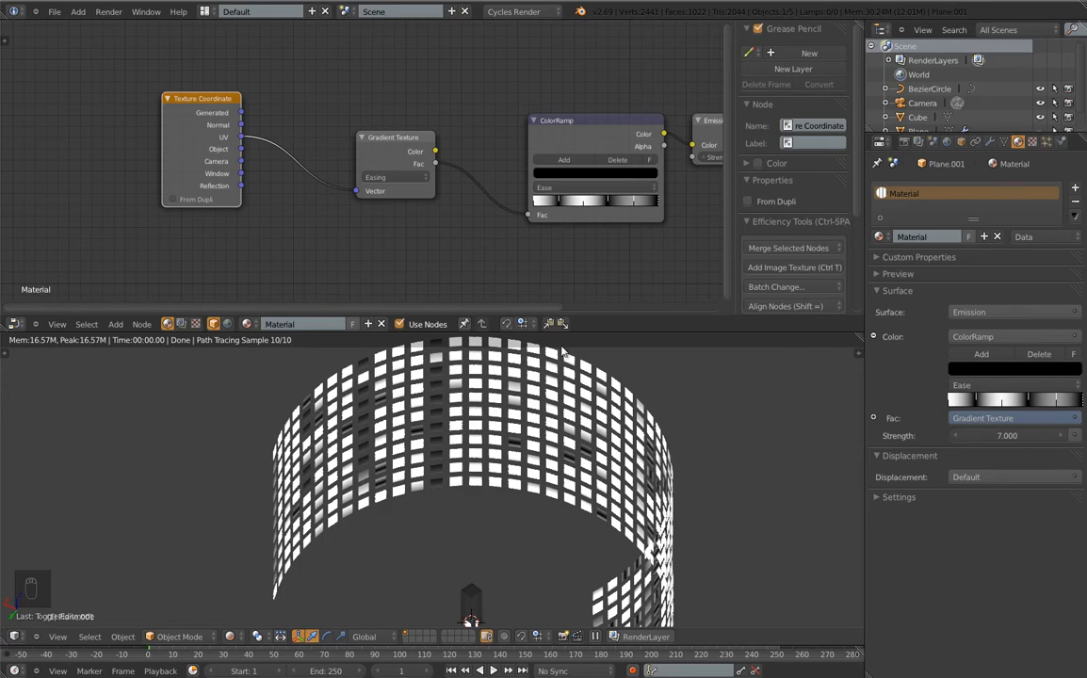
middle_click_drag(670, 517, 470, 416)
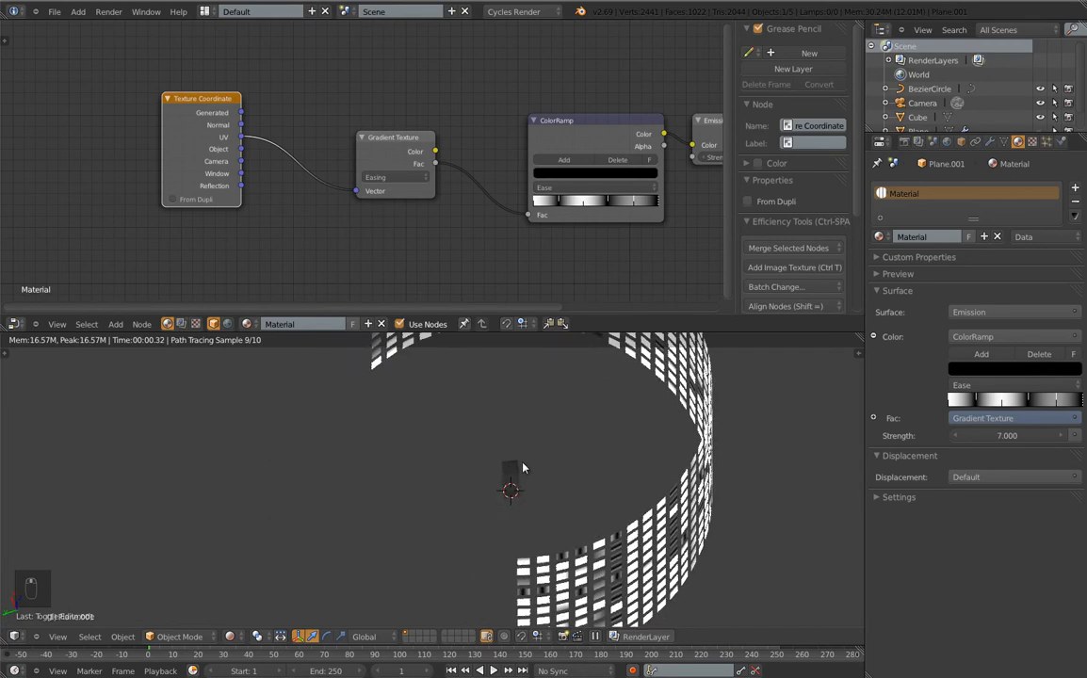
right_click(516, 479)
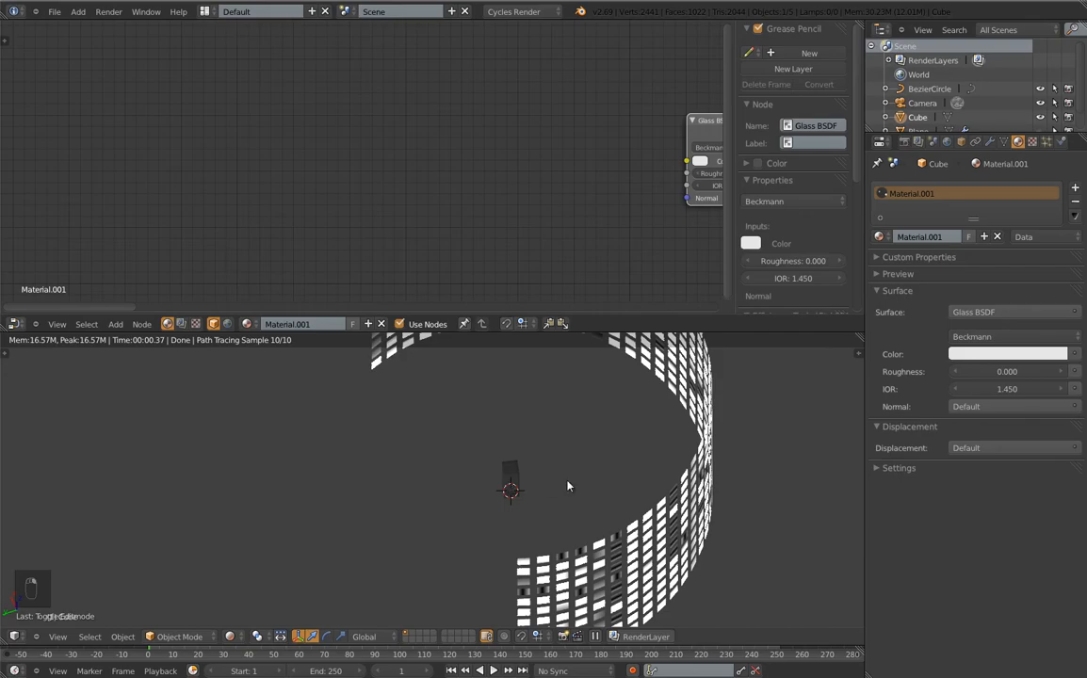
Unhide all objects with Alt+H and orbit and zoom toward the glass cube
key("alt+h")
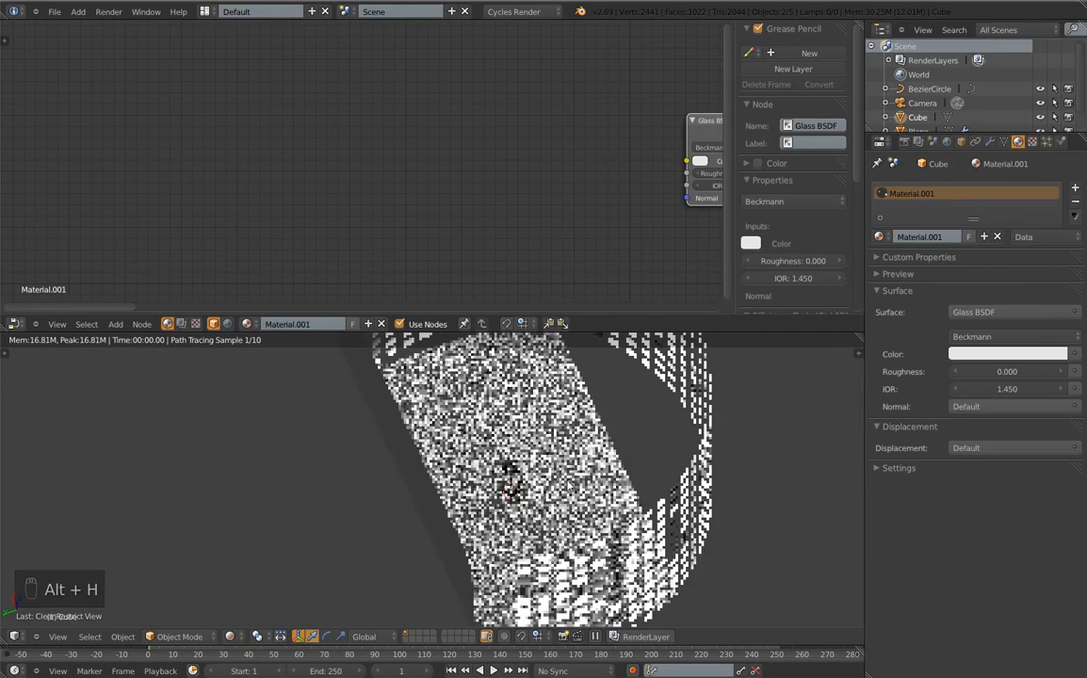
middle_click_drag(573, 426, 623, 478)
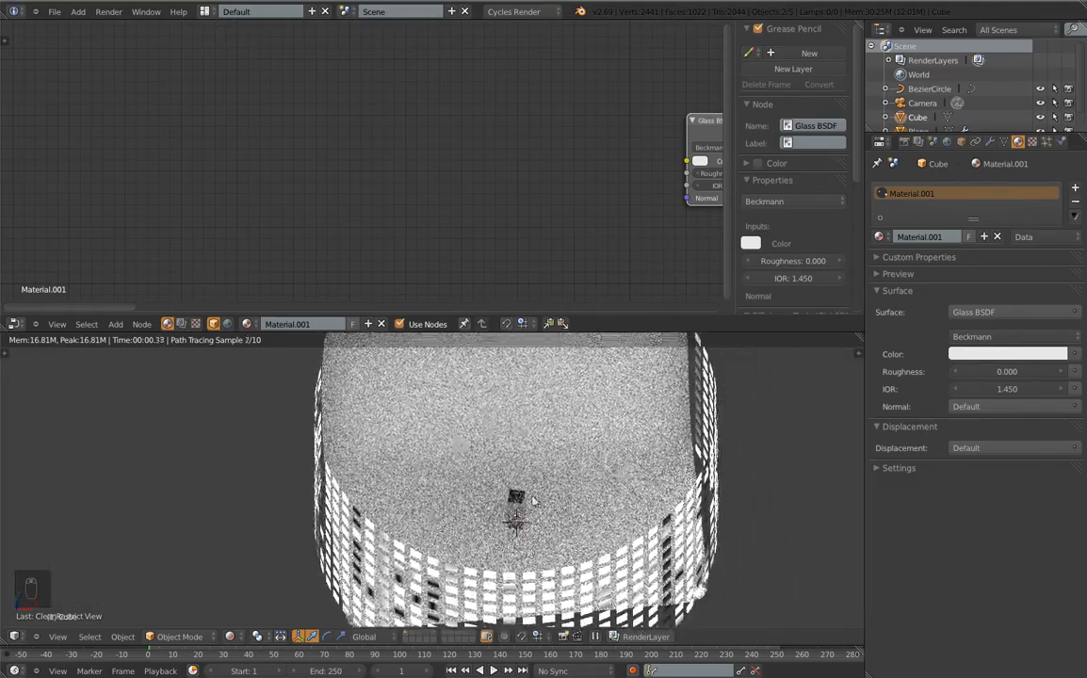
scroll(526, 509, "up", 3)
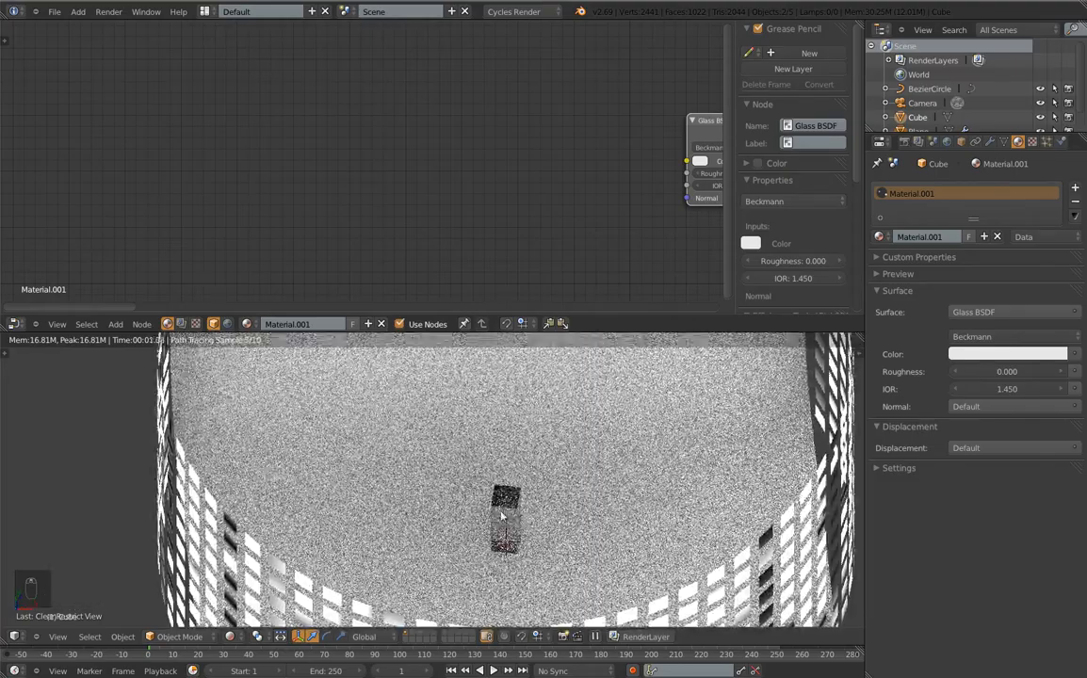
Return to Solid shading and isolate the glass cube in front view, hiding everything else
key("z")
key("z")
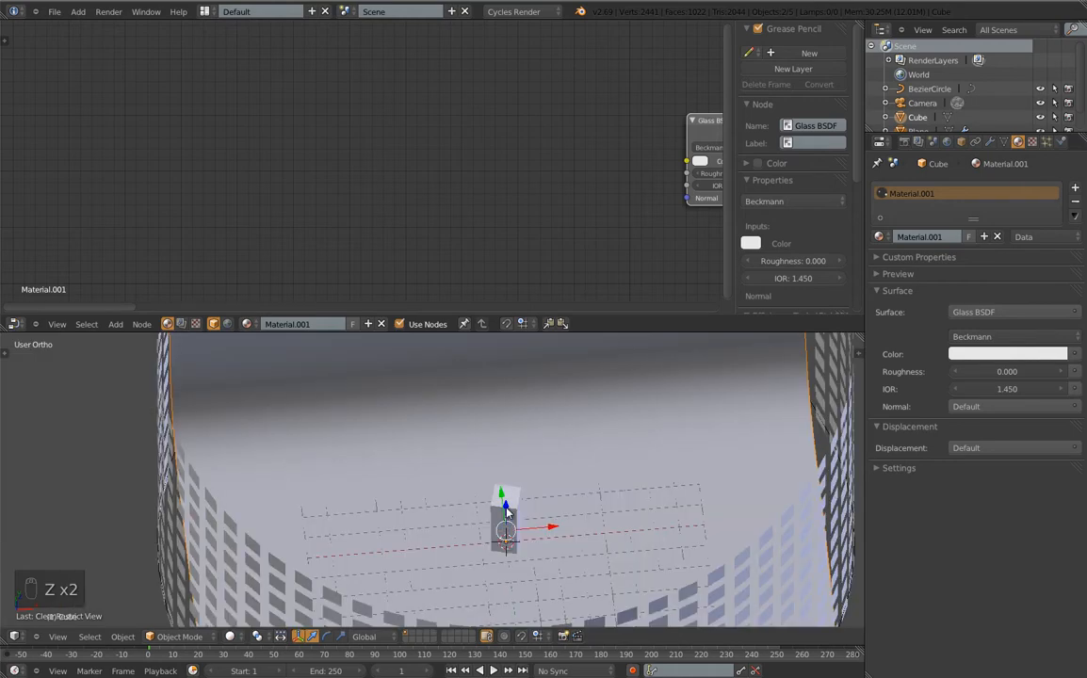
right_click(507, 511)
key("Tab")
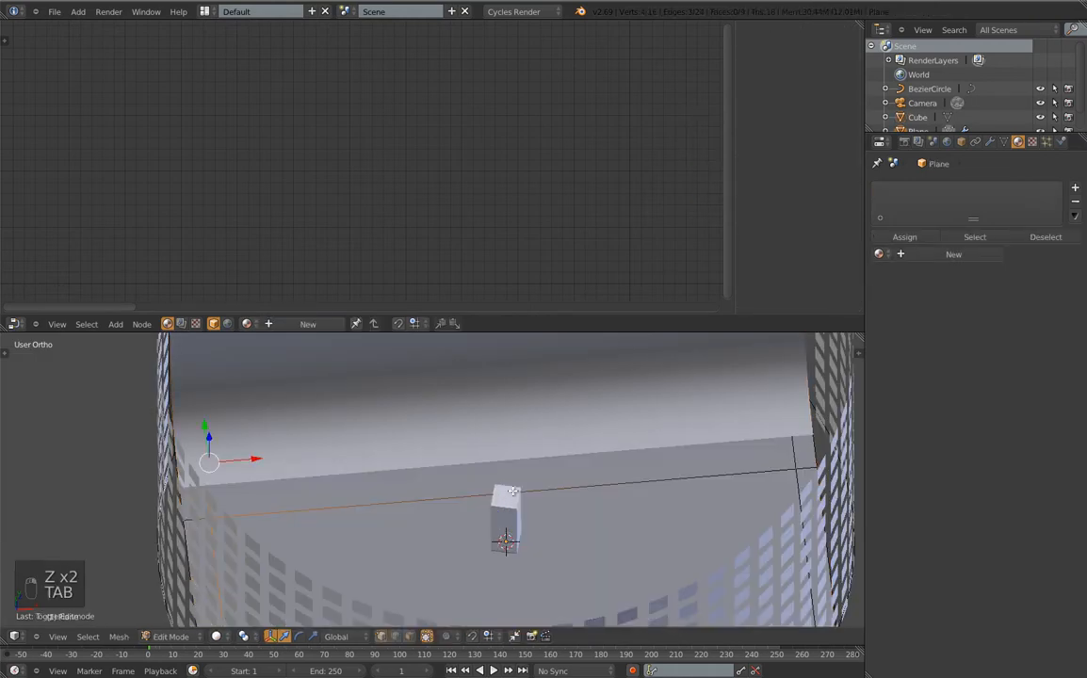
key("Tab")
right_click(512, 503)
key("Tab")
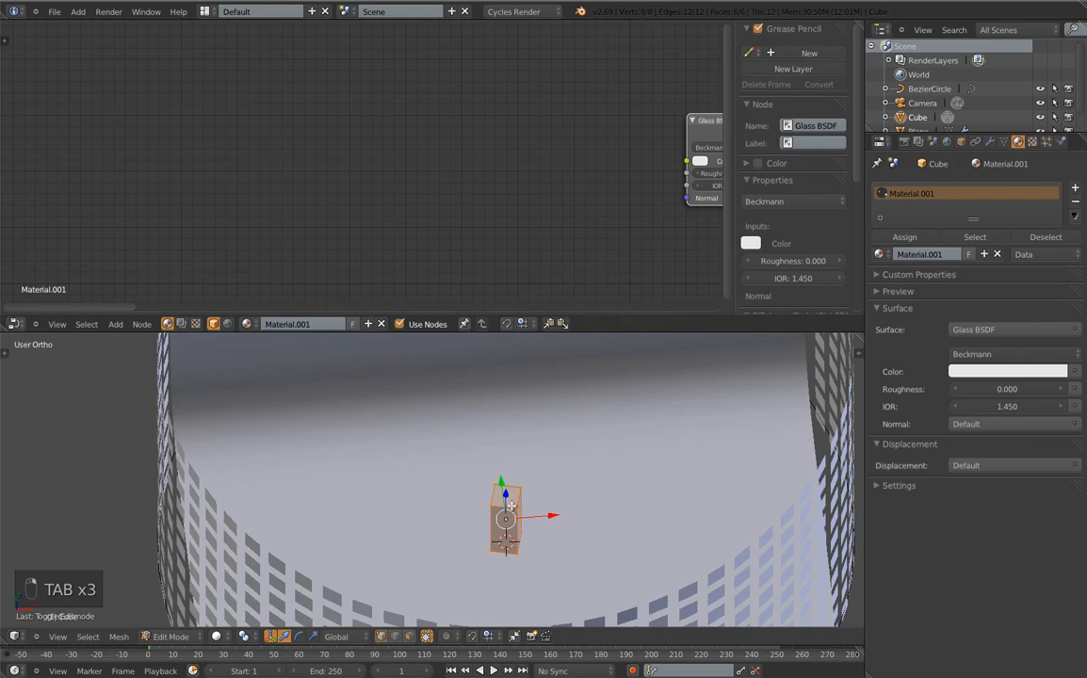
key("KP_Decimal")
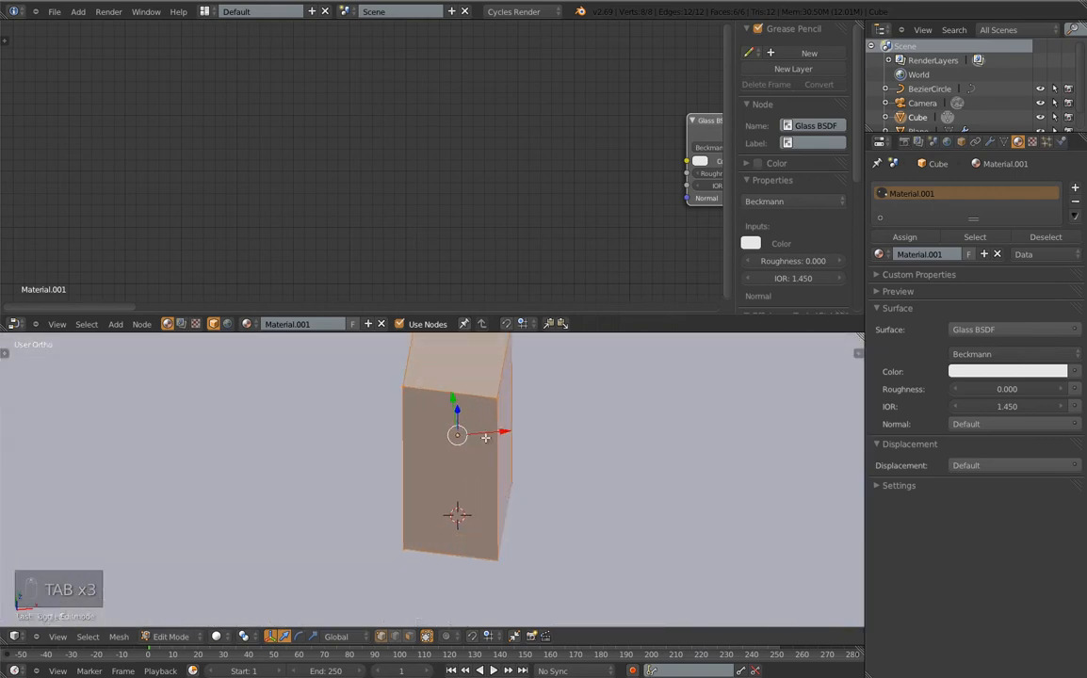
key("KP_1")
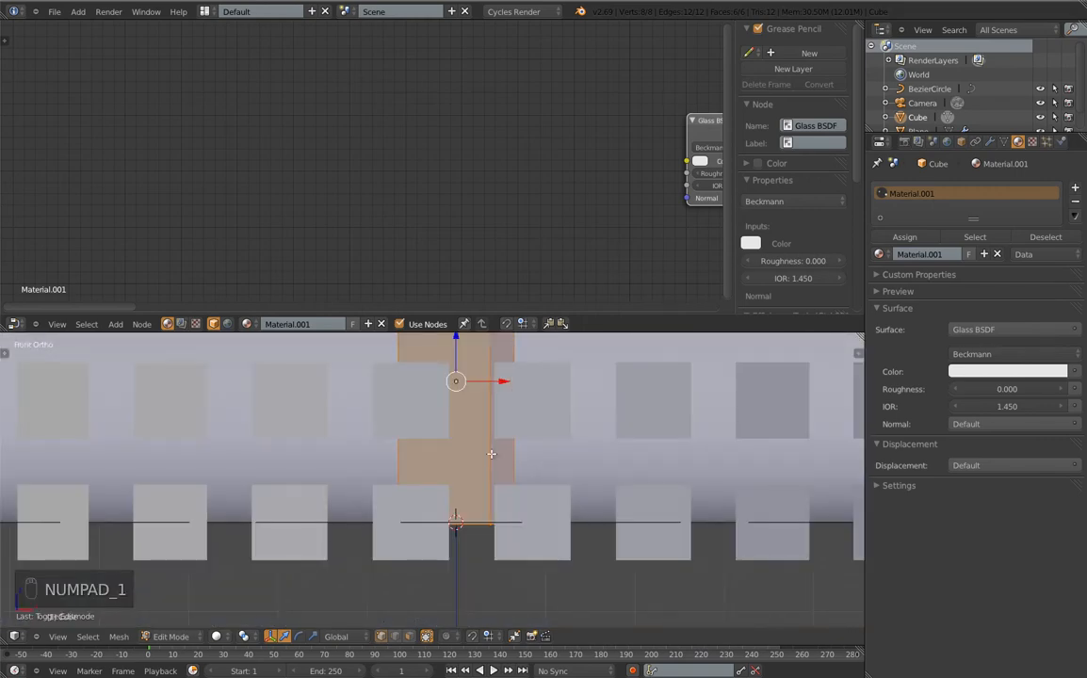
key("Tab")
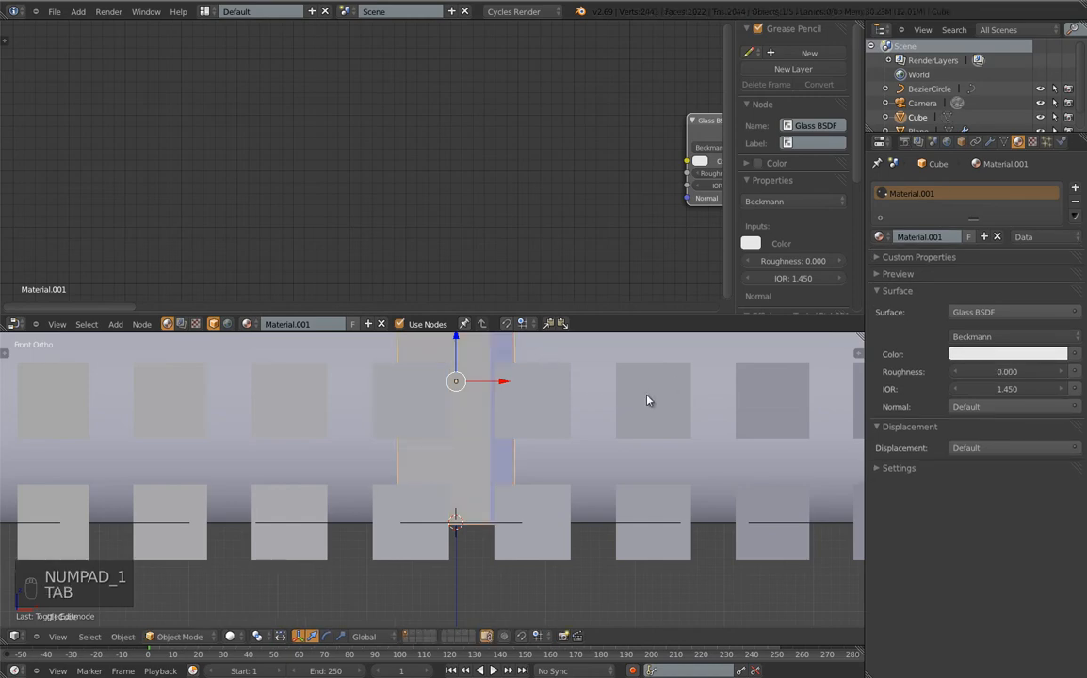
key("h")
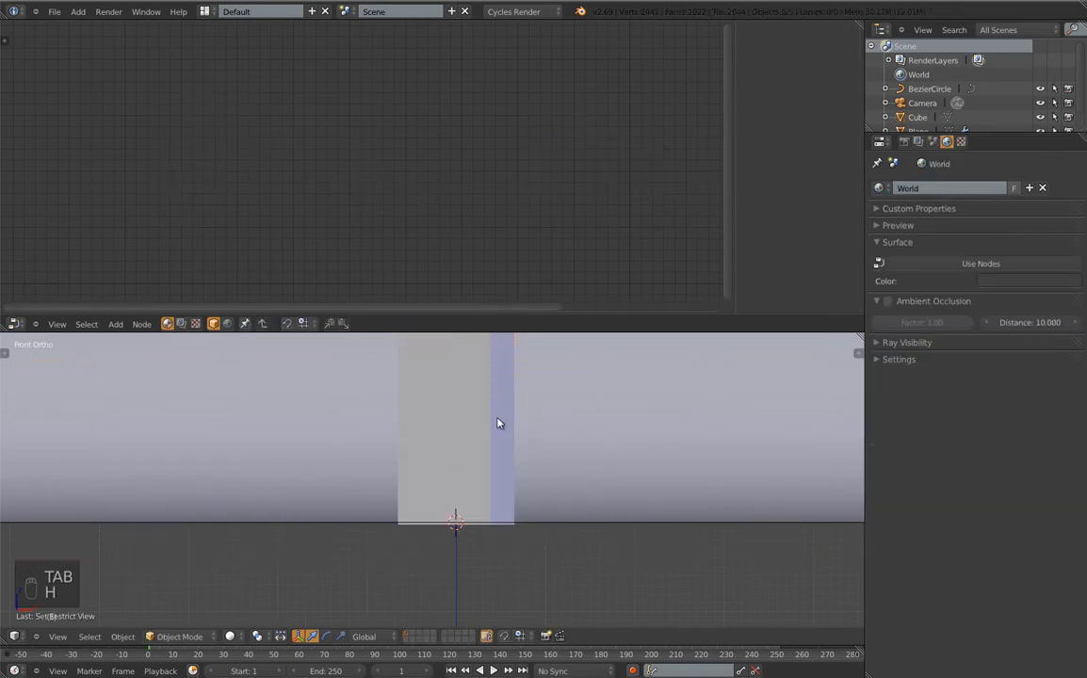
middle_click_drag(499, 423, 484, 538, "shift")
Subdivide the cube twice in Edit Mode, then undo back to a plain box
right_click(448, 515)
key("Tab")
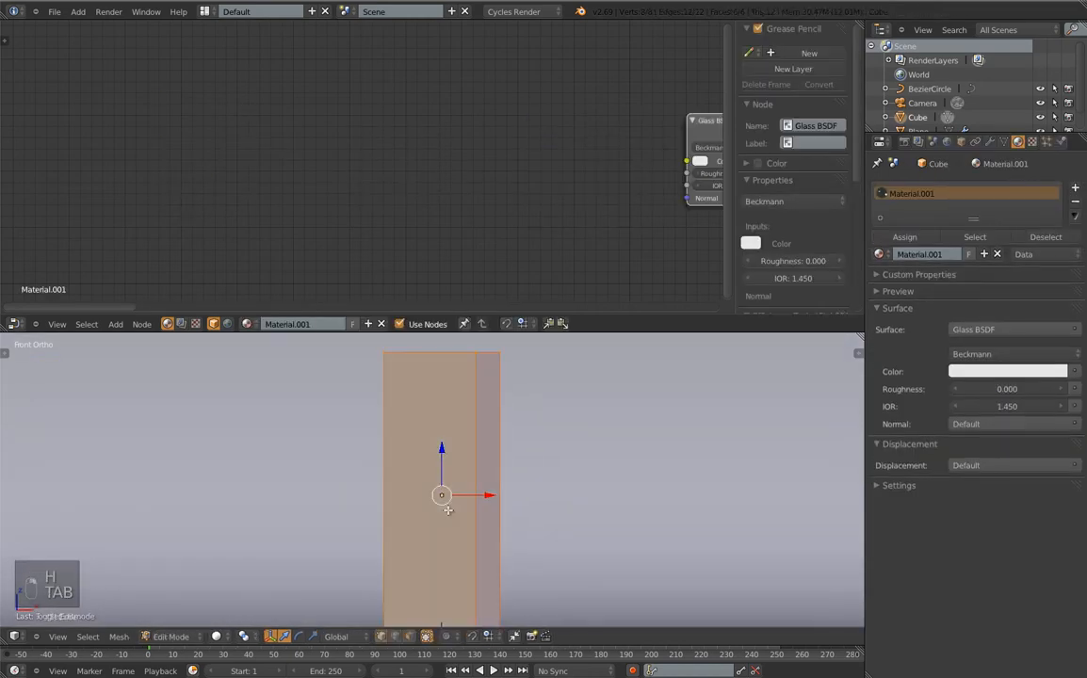
key("w")
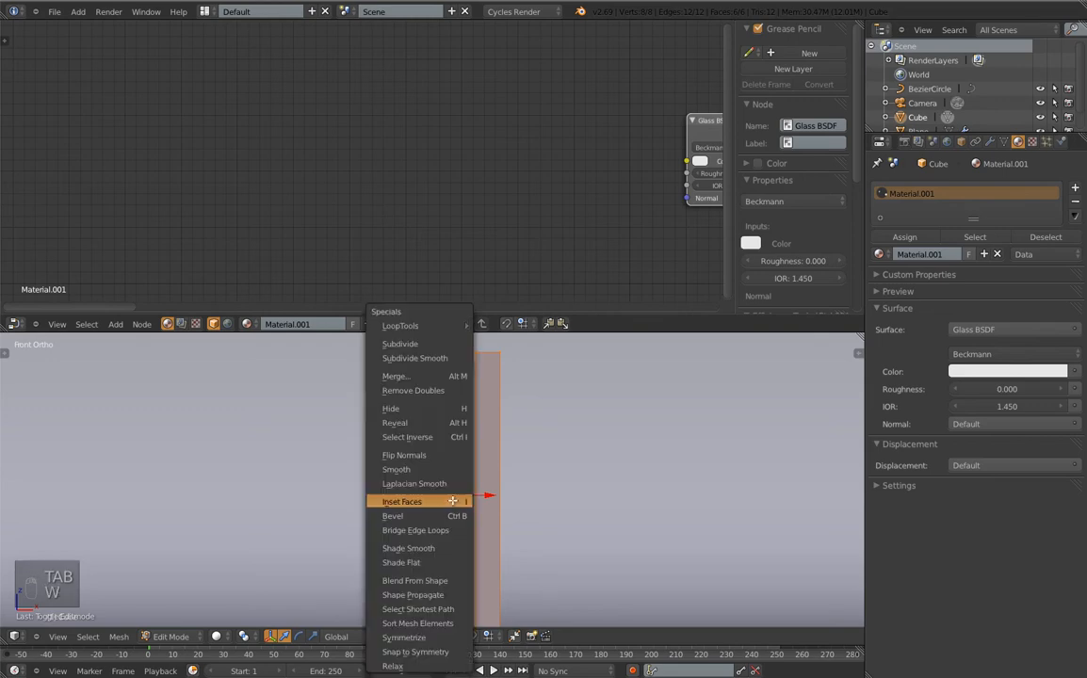
left_click(414, 344)
key("w")
left_click(382, 344)
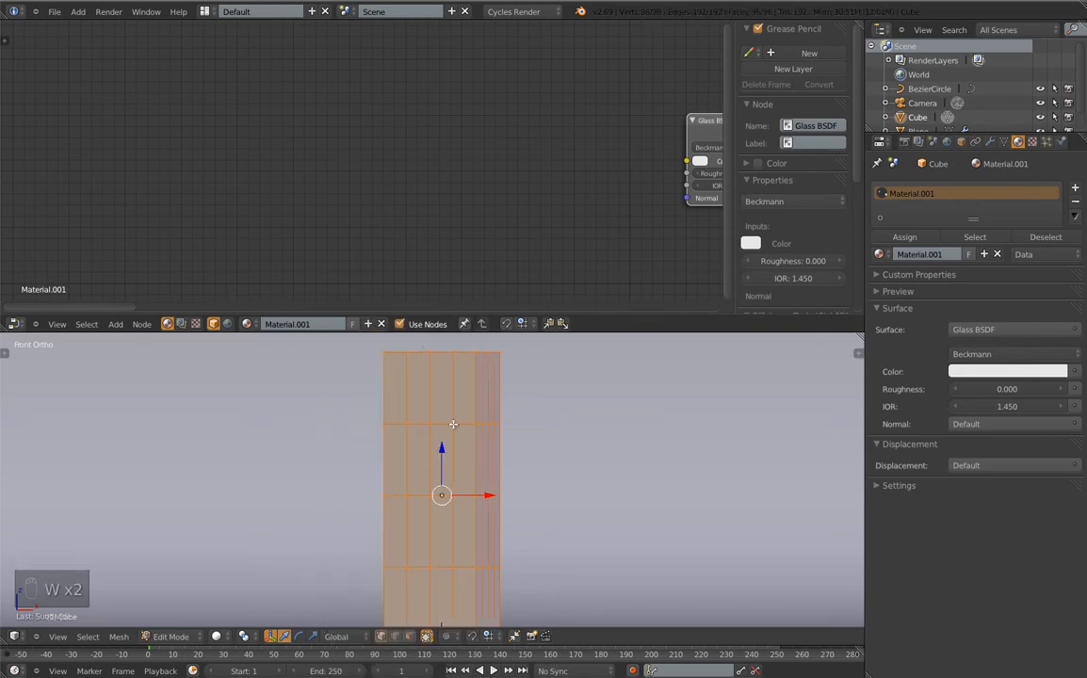
key("ctrl+z")
key("ctrl+z")
key("ctrl+z")
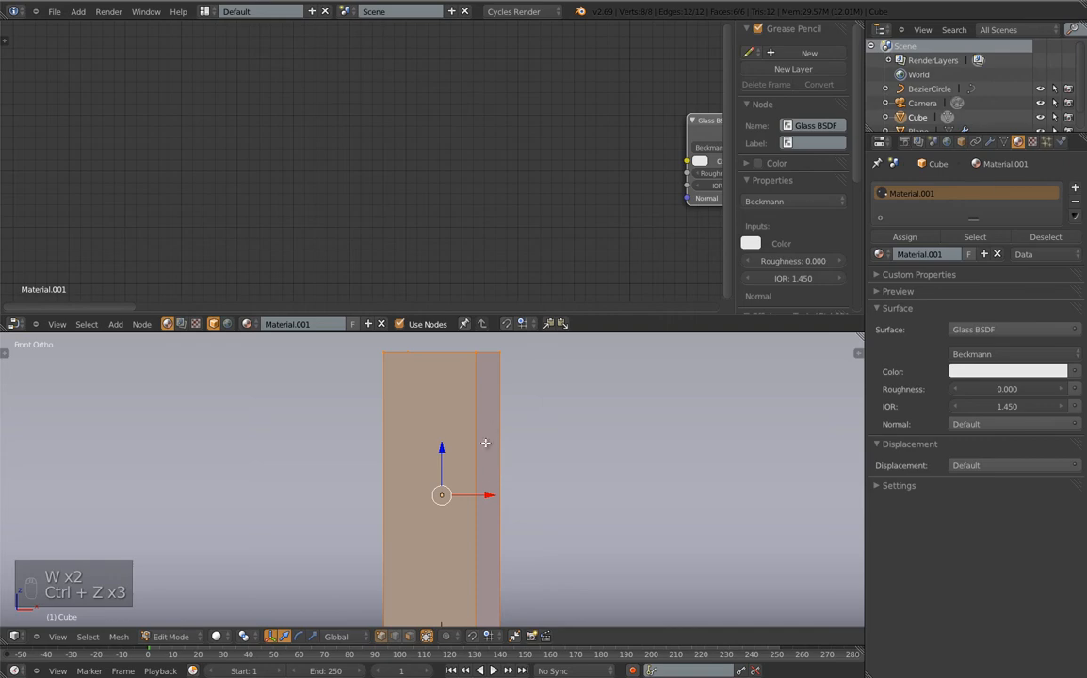
key("ctrl+r")
Cut two horizontal edge loops into the glass column
scroll(468, 497, "up", 2)
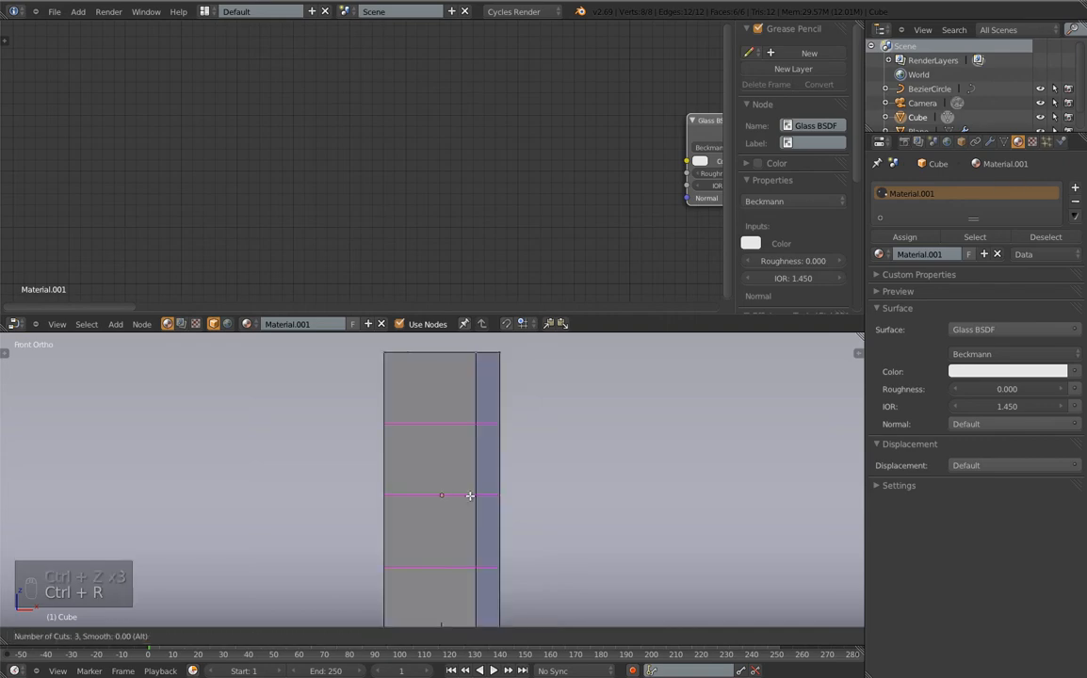
scroll(469, 495, "down", 1)
left_click(469, 496)
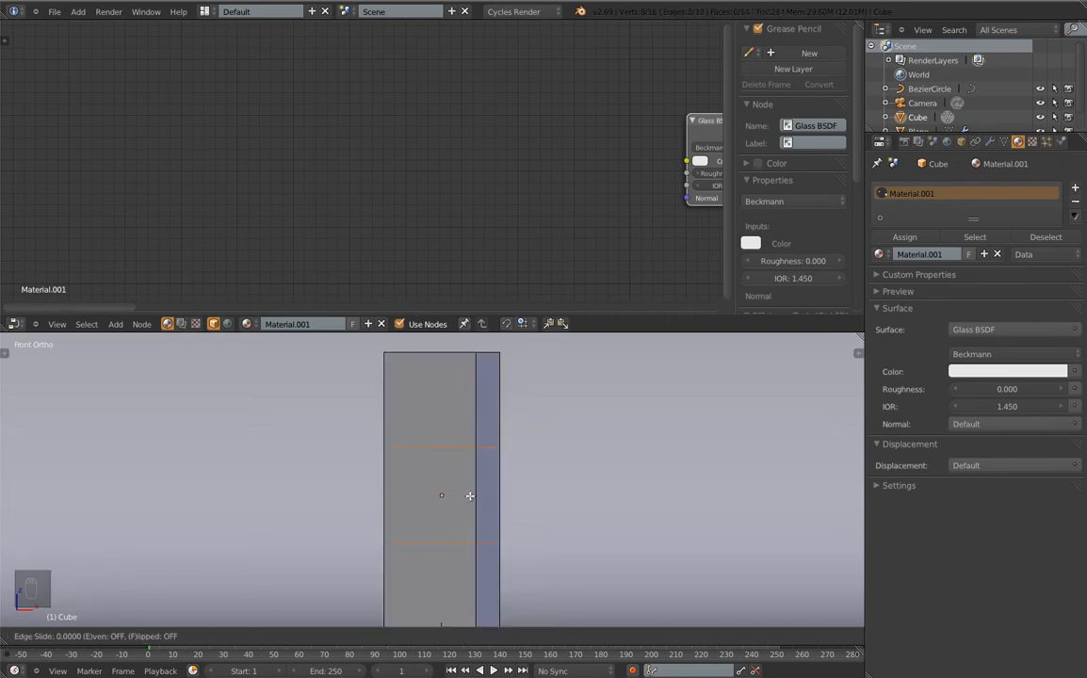
left_click(469, 495)
scroll(512, 494, "down", 3)
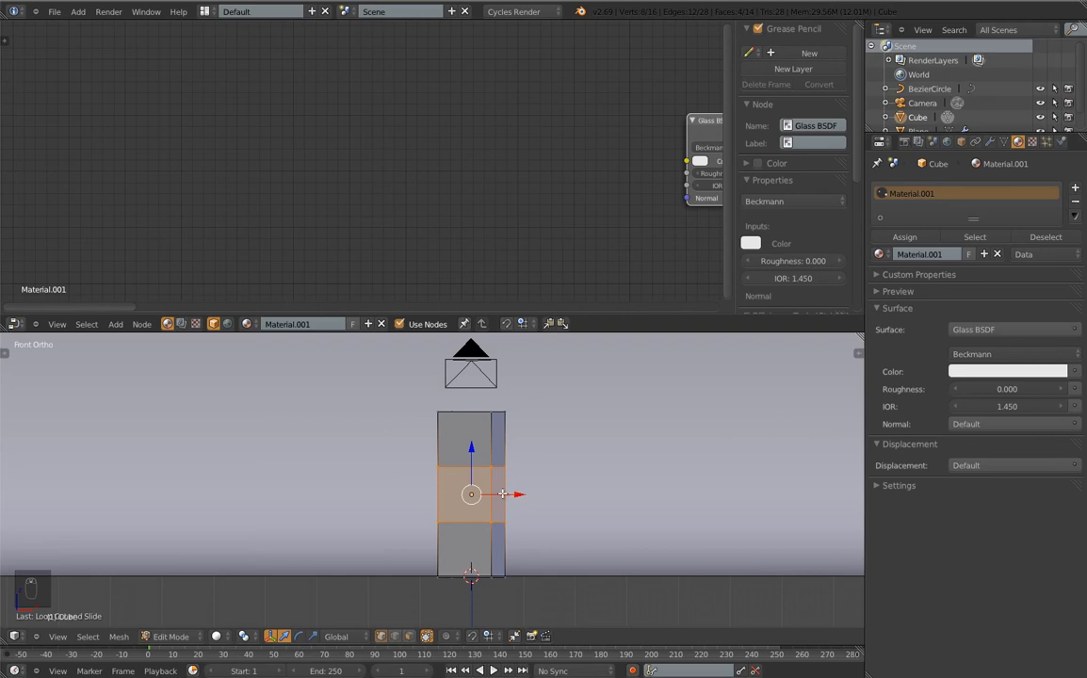
key("r")
right_click(542, 483)
Select the whole column and subdivide it four times into a dense 3,586-vertex mesh
key("a")
key("a")
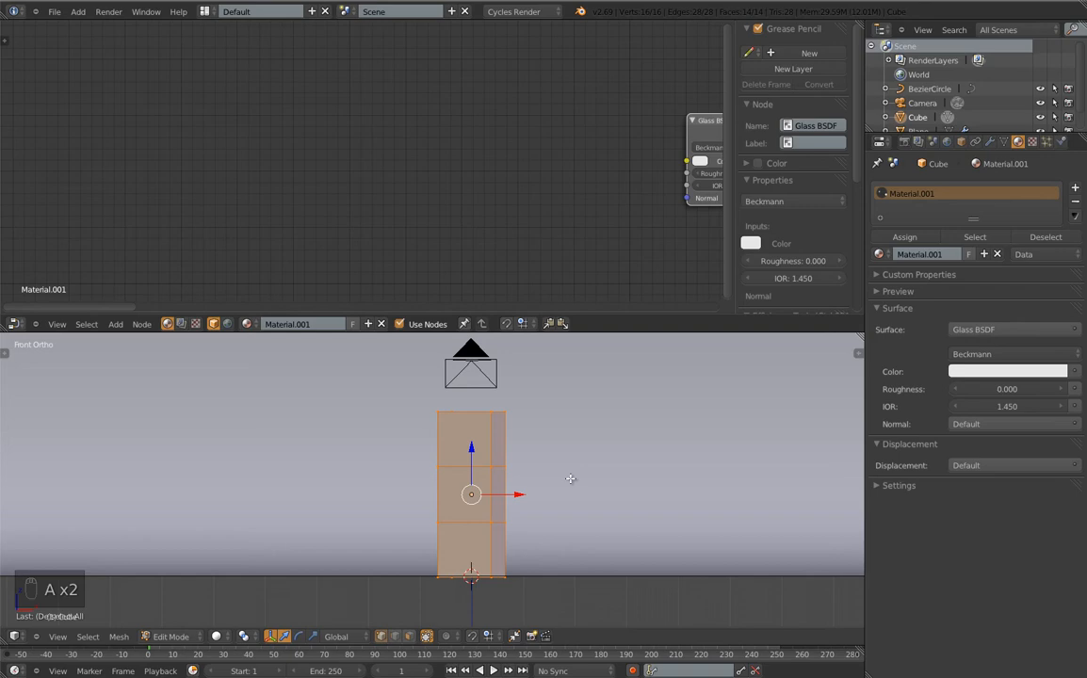
key("w")
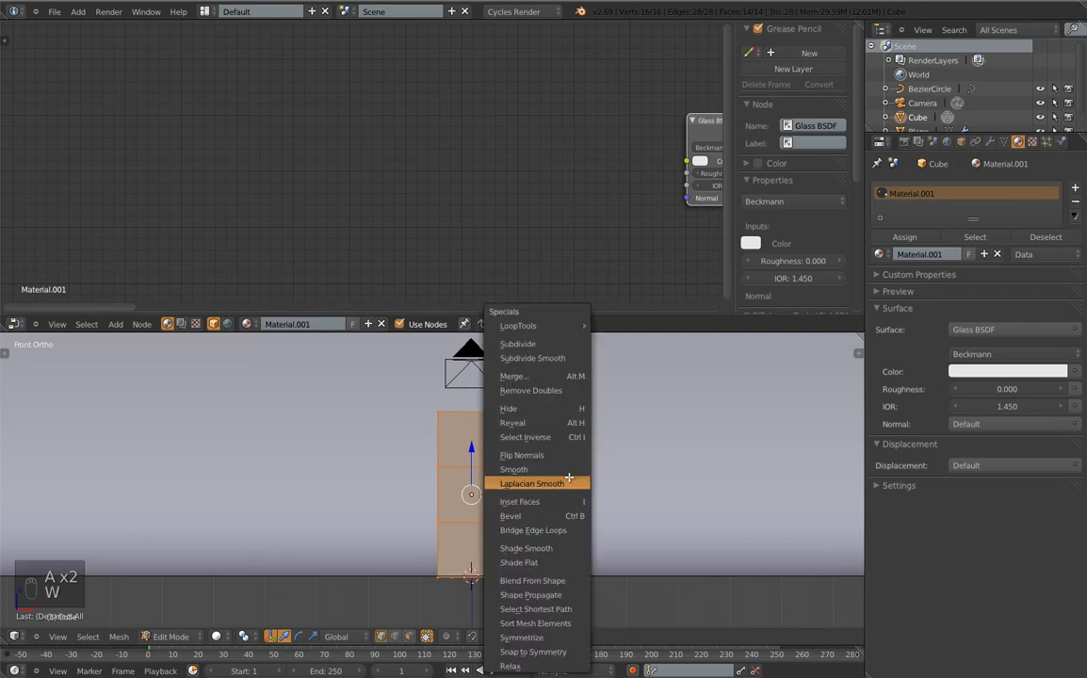
left_click(532, 344)
key("w")
left_click(538, 344)
key("w")
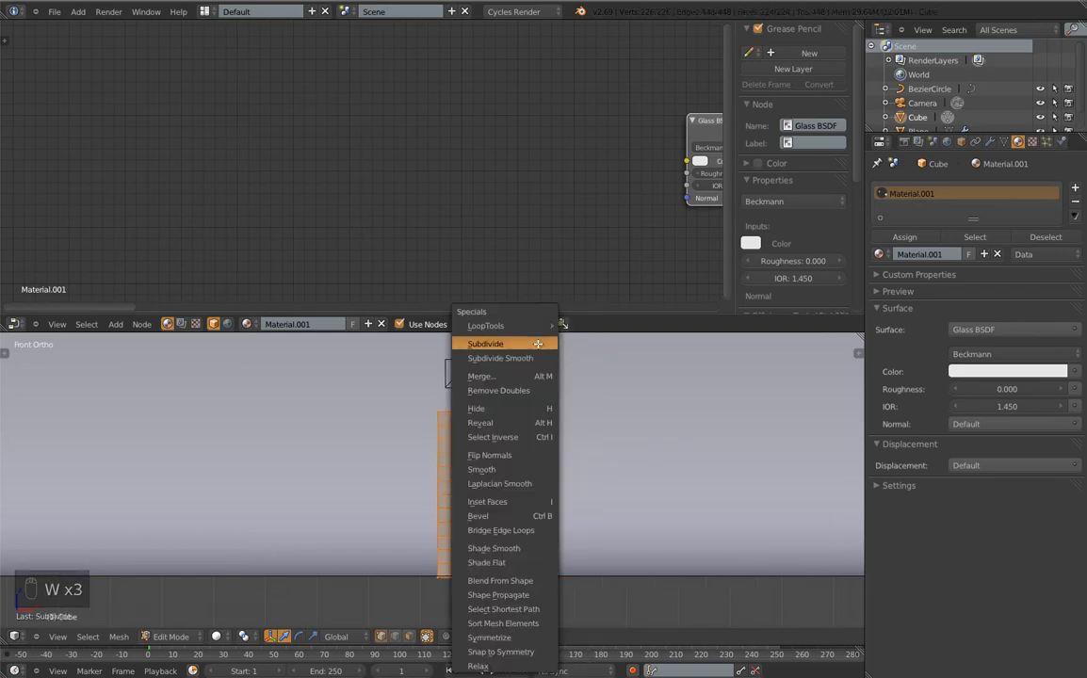
left_click(538, 344)
scroll(455, 386, "up", 4)
key("w")
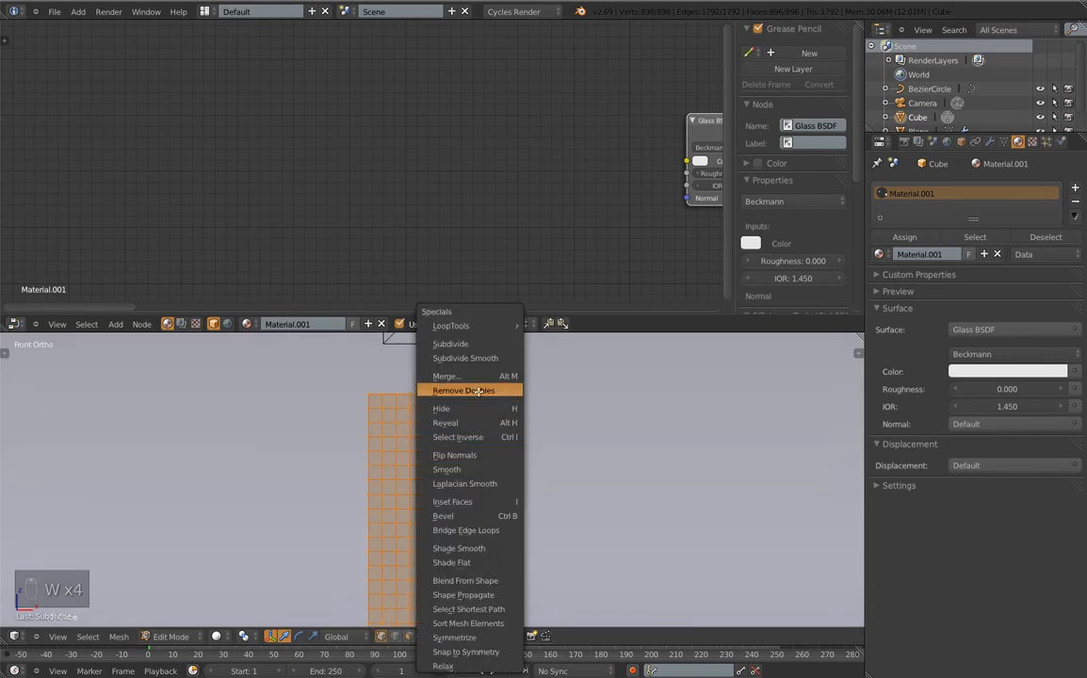
left_click(443, 283)
scroll(520, 510, "down", 5)
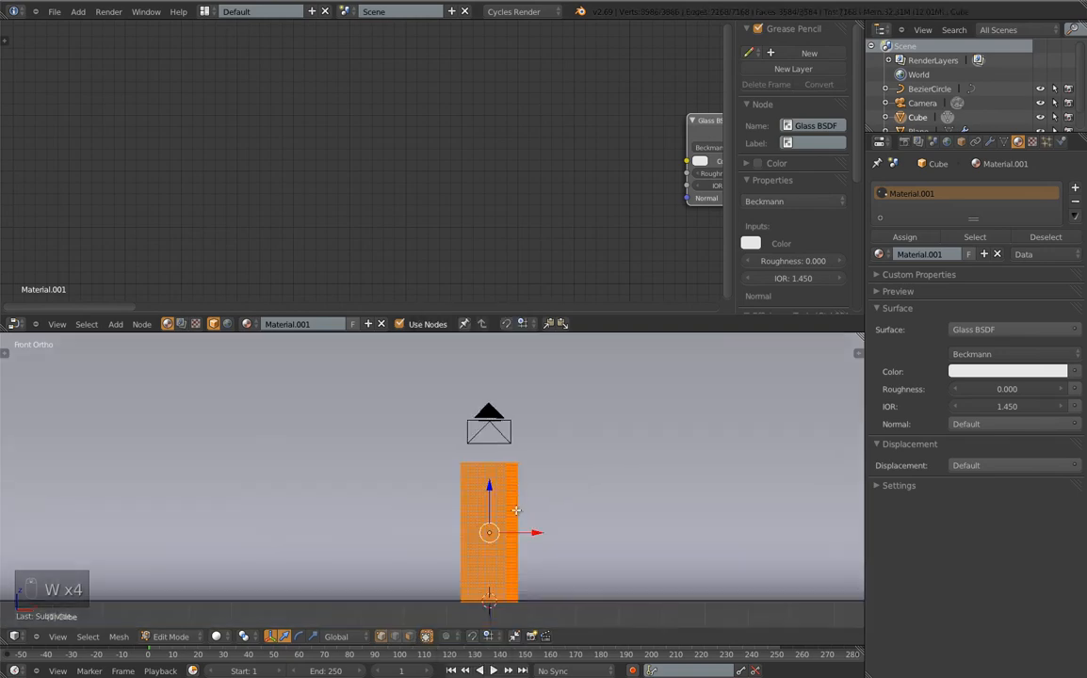
left_click(988, 142)
Add a Subdivision Surface modifier to the column, keeping View and Render at 2
left_click(901, 188)
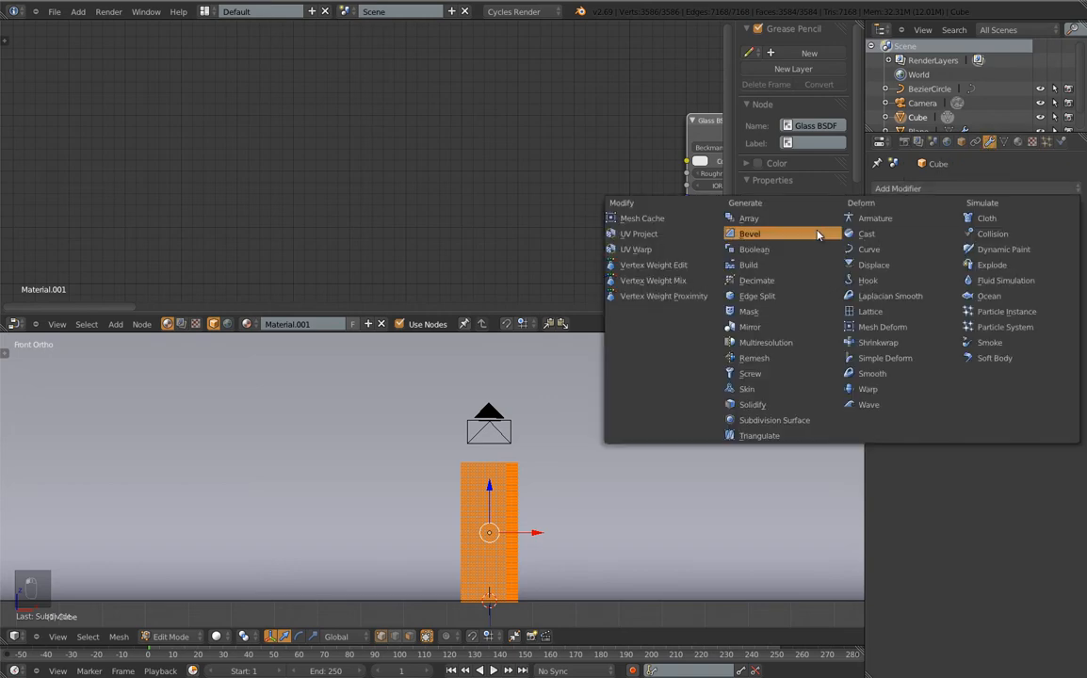
left_click(792, 421)
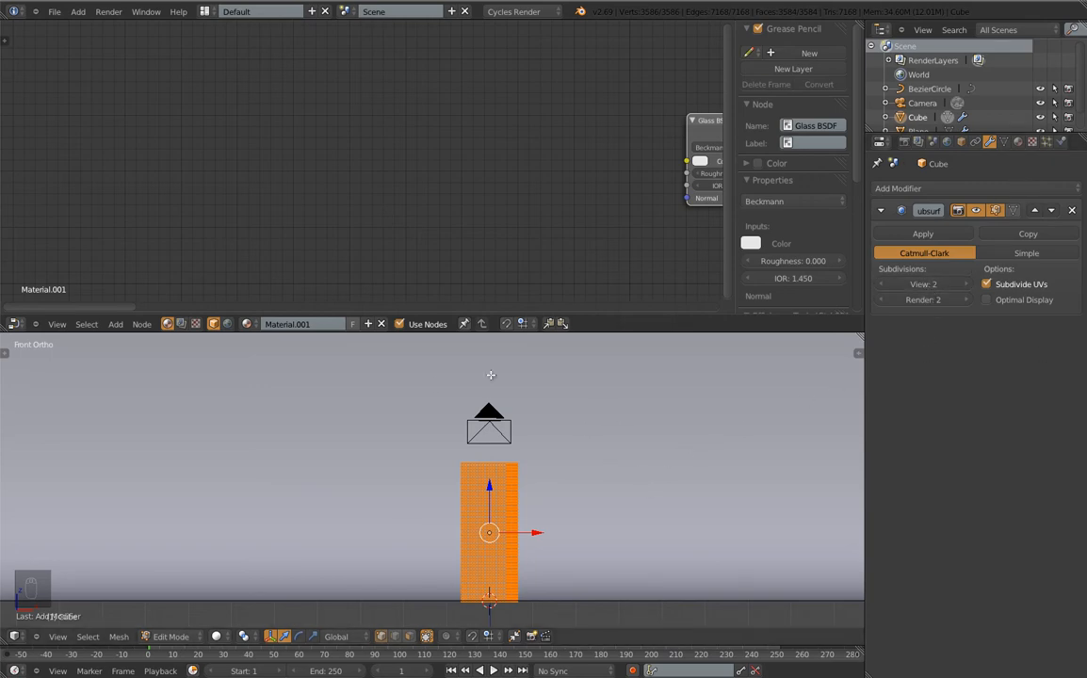
scroll(527, 424, "up", 3)
Return to Object Mode, orbit around the column and render it with F12
scroll(556, 442, "down", 3)
key("Tab")
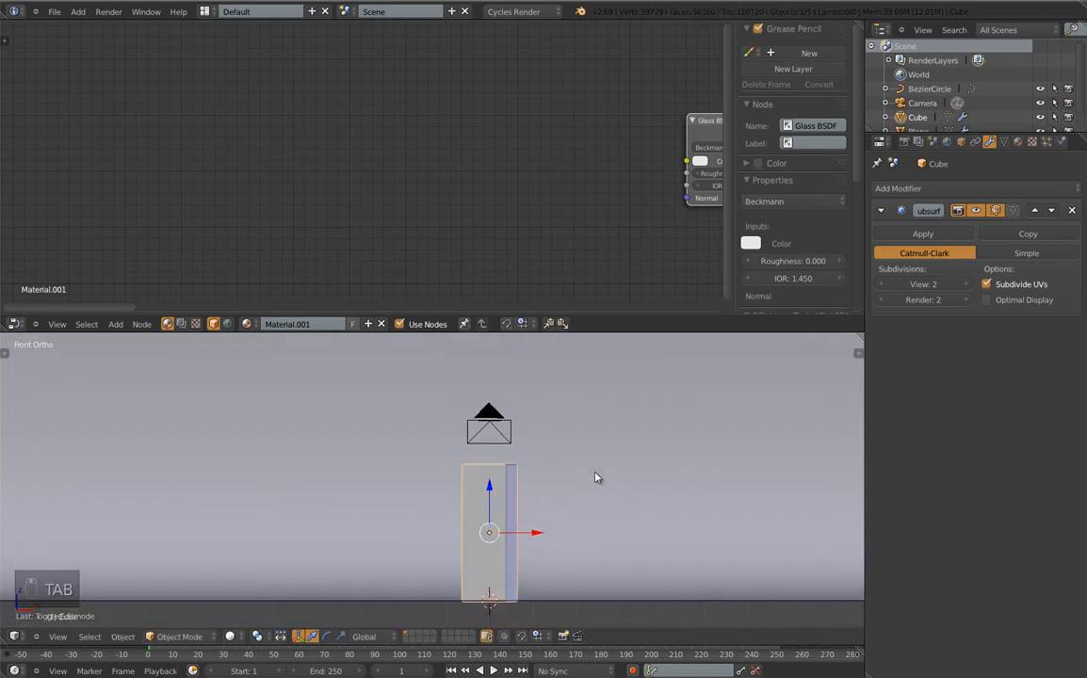
mouse_move(594, 477)
middle_mouse_down()
mouse_move(577, 473)
mouse_move(612, 463)
middle_mouse_up()
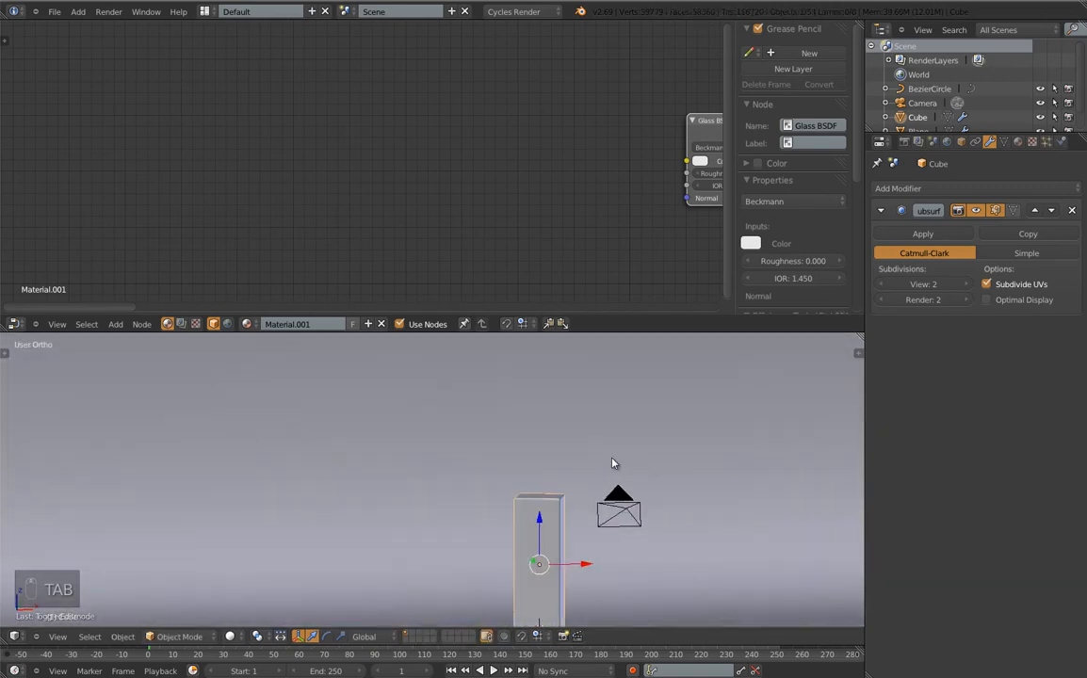
key("F12")
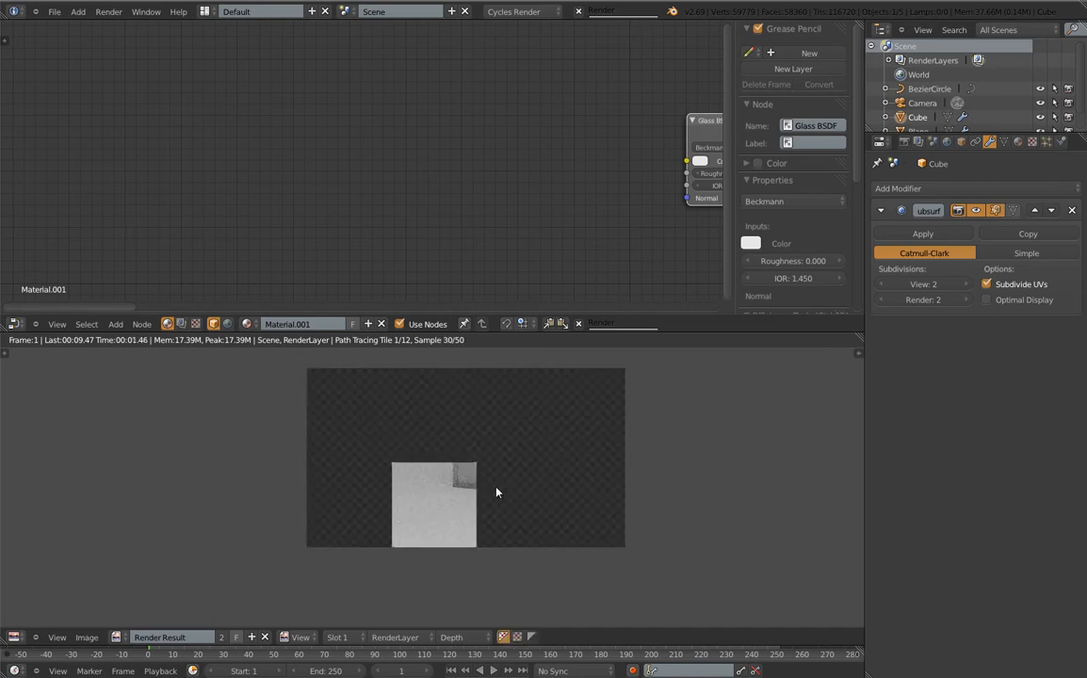
scroll(496, 492, "up", 2)
middle_click_drag(495, 431, 488, 473)
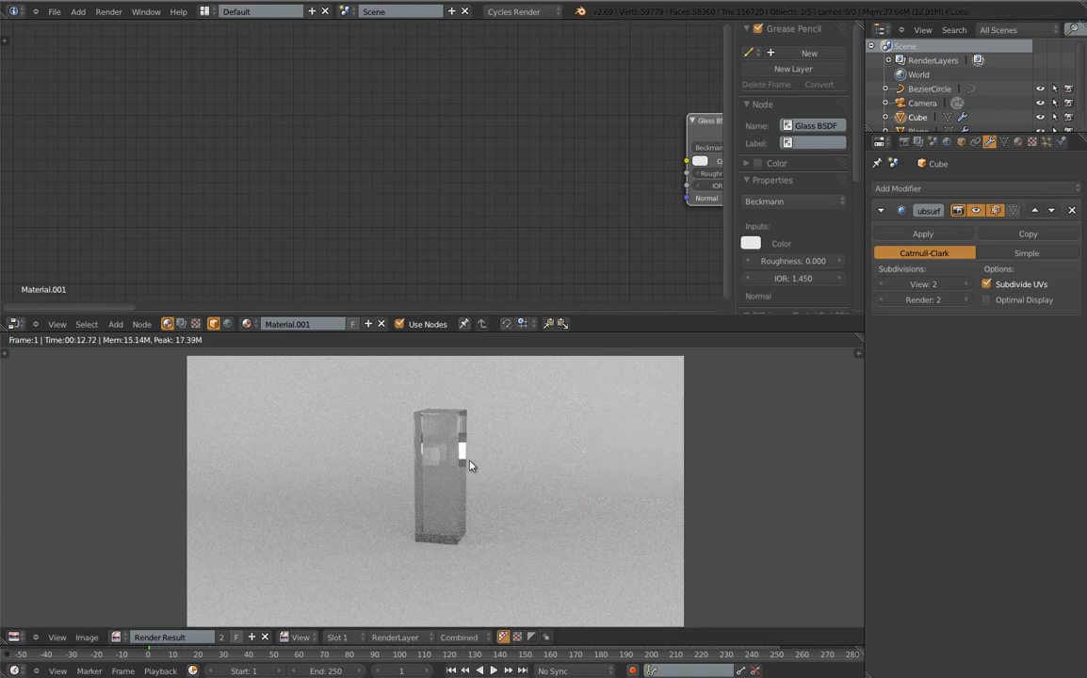
Select the backdrop plane and give it a new Mix Shader material
key("Escape")
right_click(602, 448)
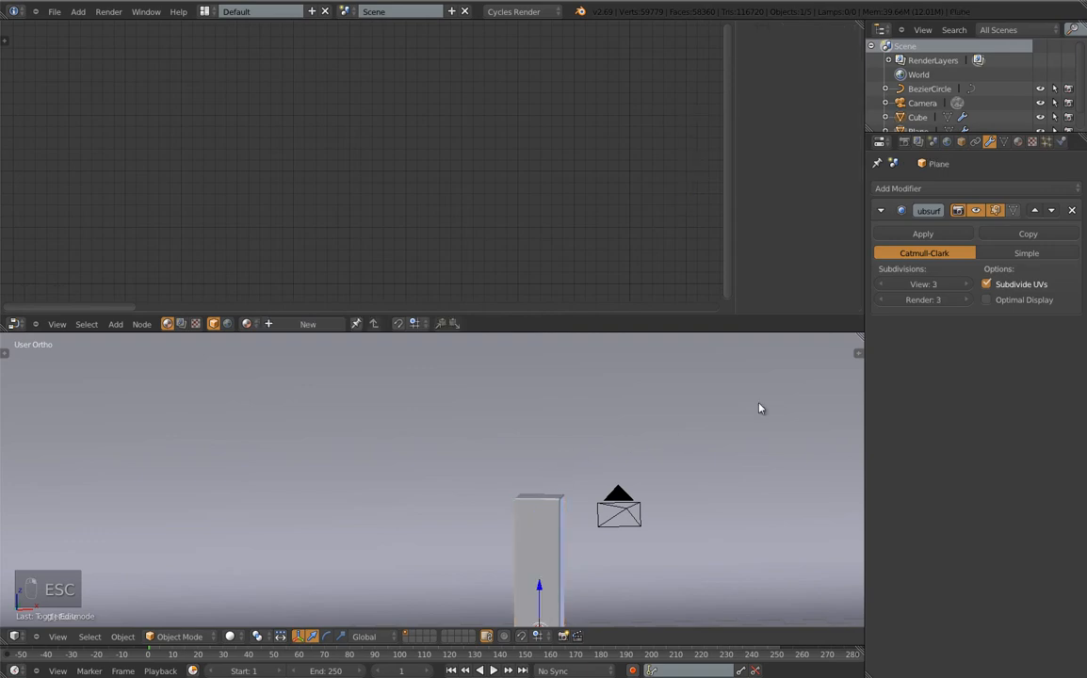
left_click(1017, 142)
left_click(953, 236)
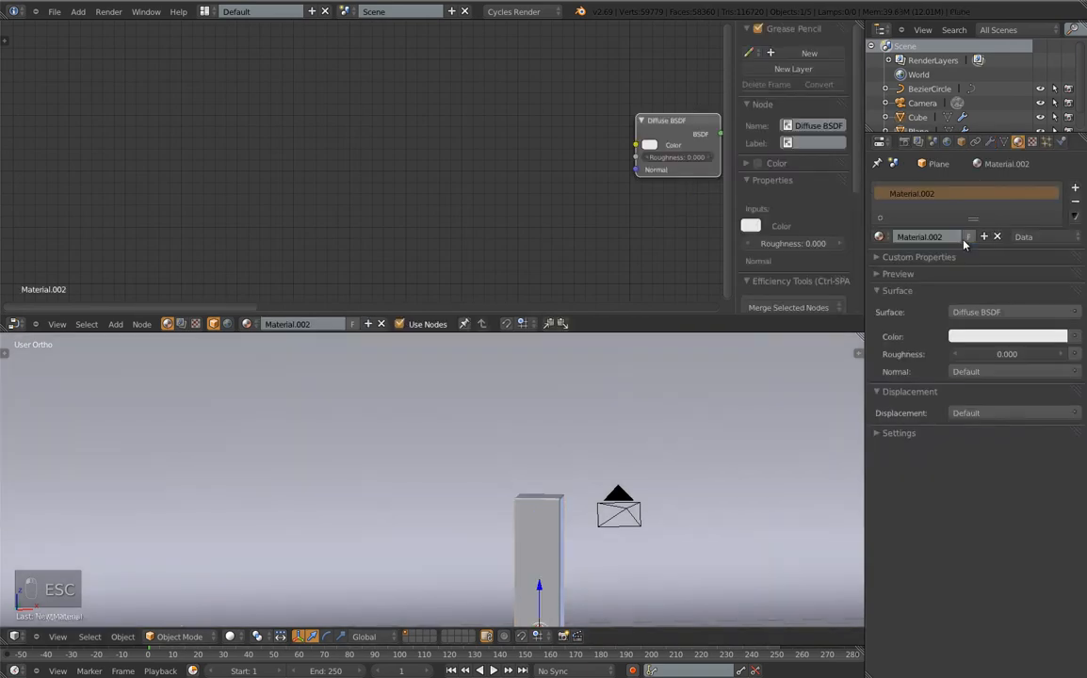
left_click(985, 313)
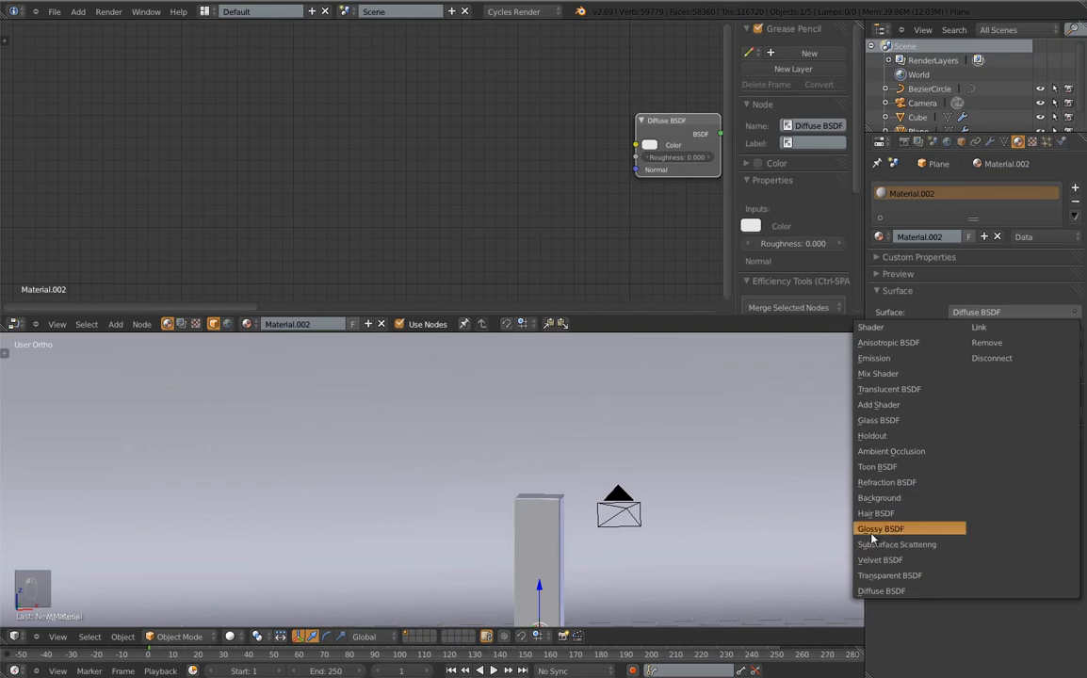
left_click(880, 374)
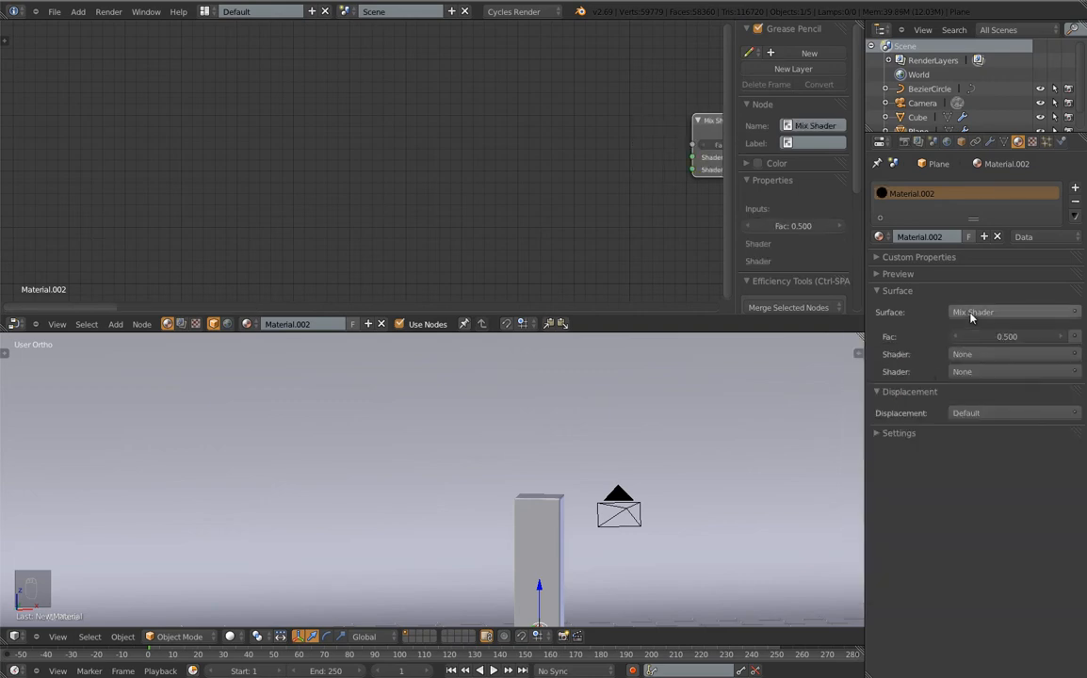
Feed the mix with Diffuse BSDF and Glossy BSDF (roughness 0.200) at Fac 0.100
left_click(975, 353)
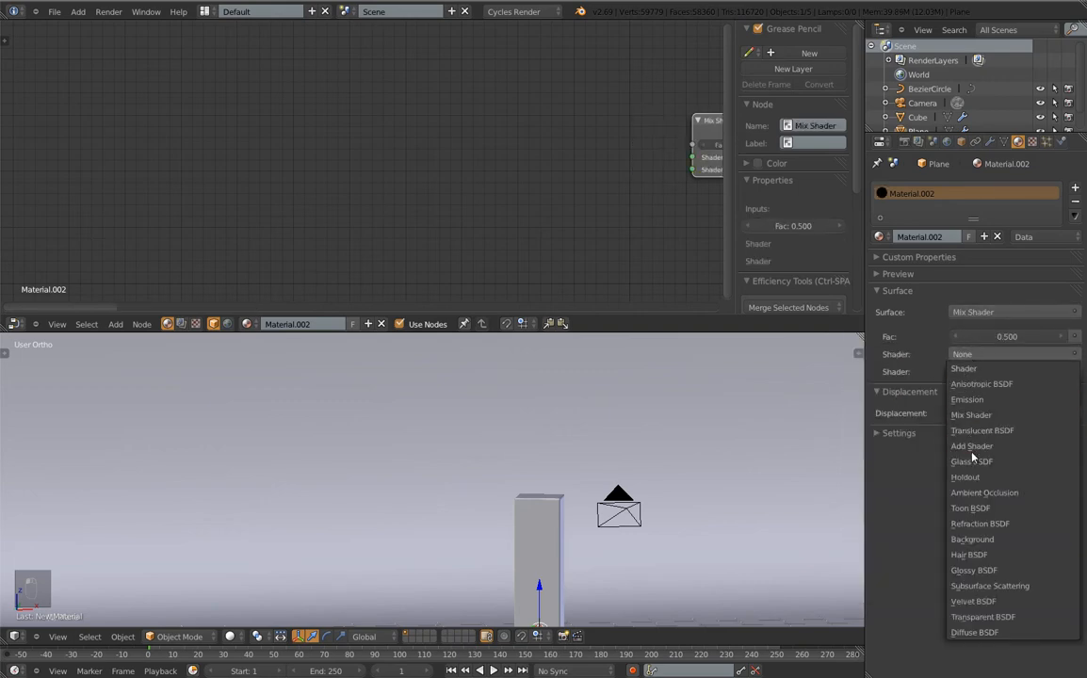
left_click(975, 632)
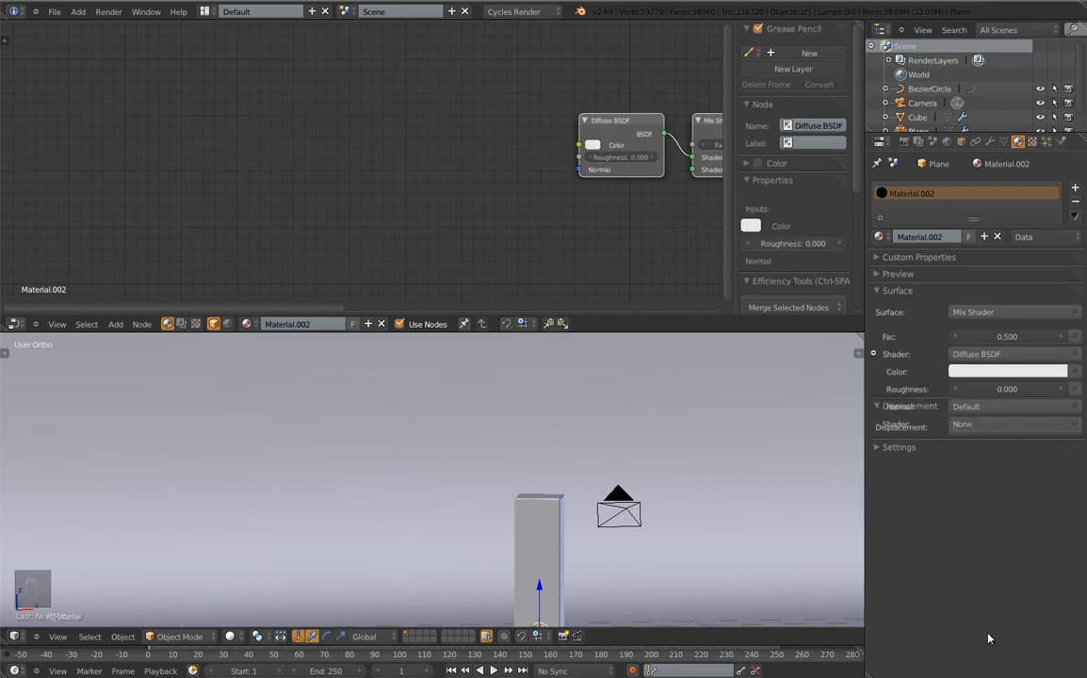
left_click(970, 425)
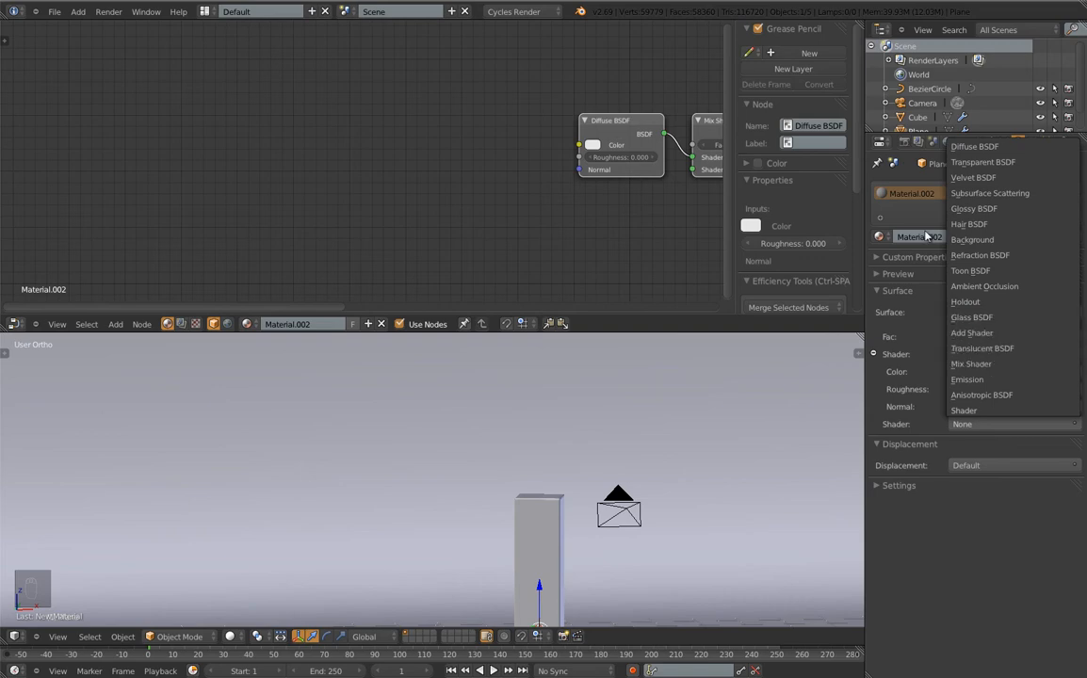
left_click(965, 210)
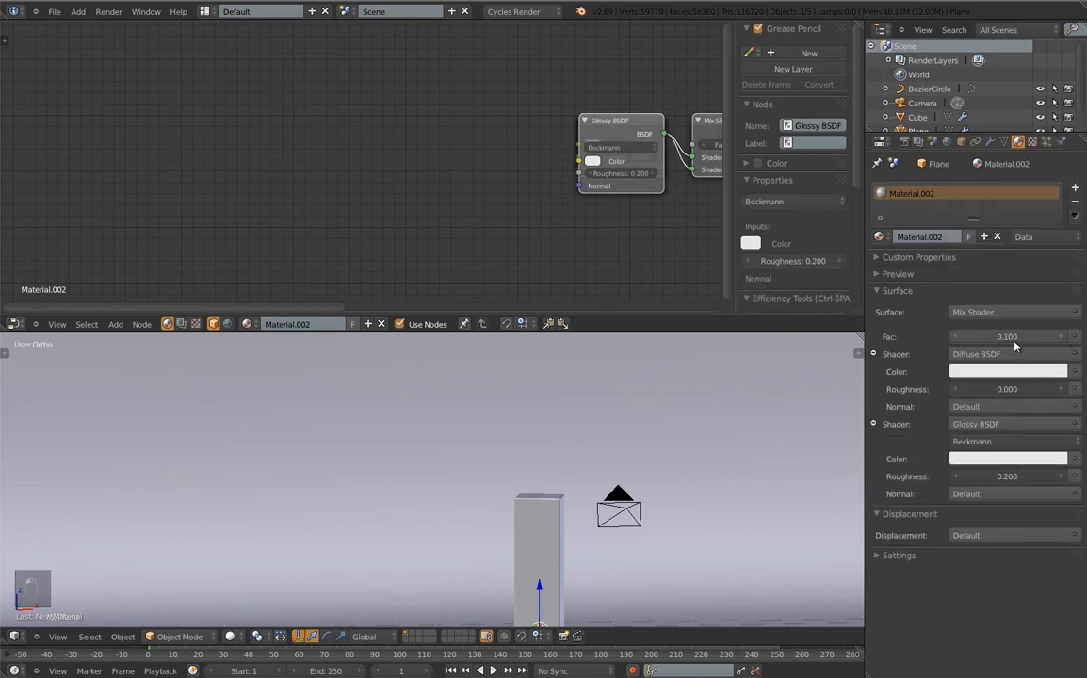
left_click(1019, 459)
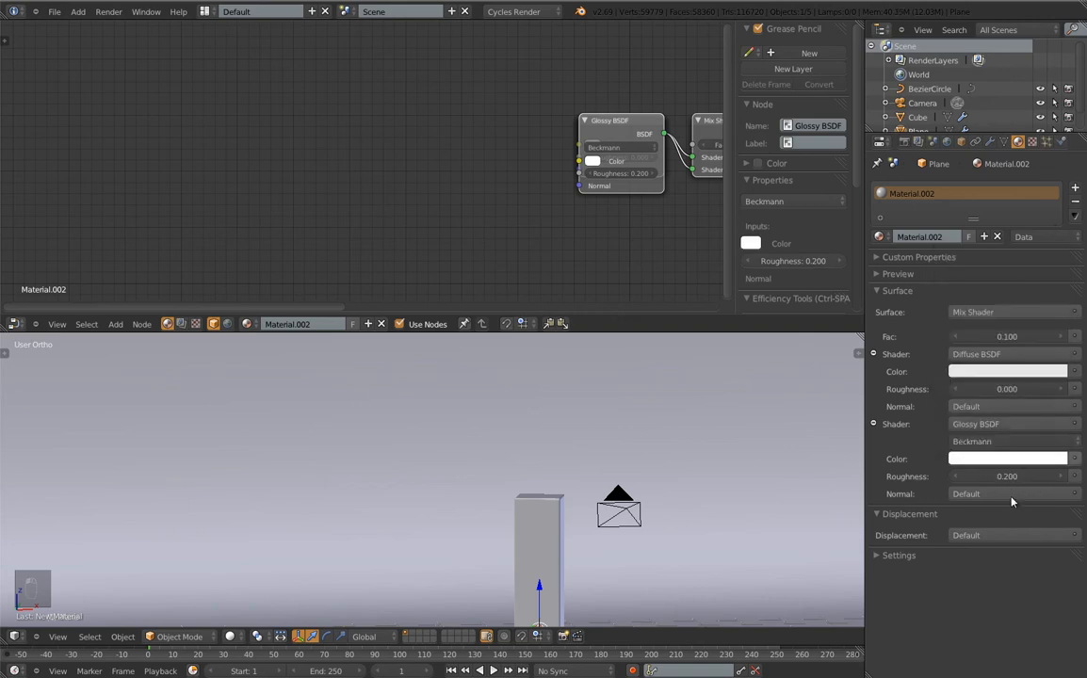
left_click(1005, 375)
scroll(448, 477, "down", 1)
scroll(448, 477, "down", 2)
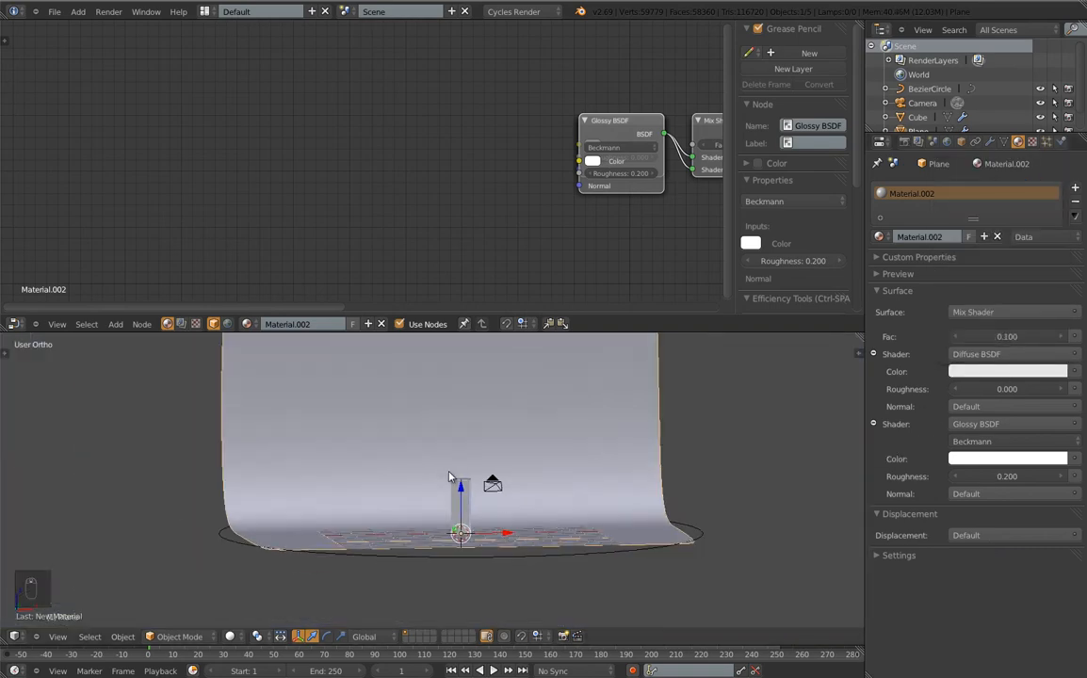
Render the new backdrop, darken its diffuse colour to grey, and re-render
key("F12")
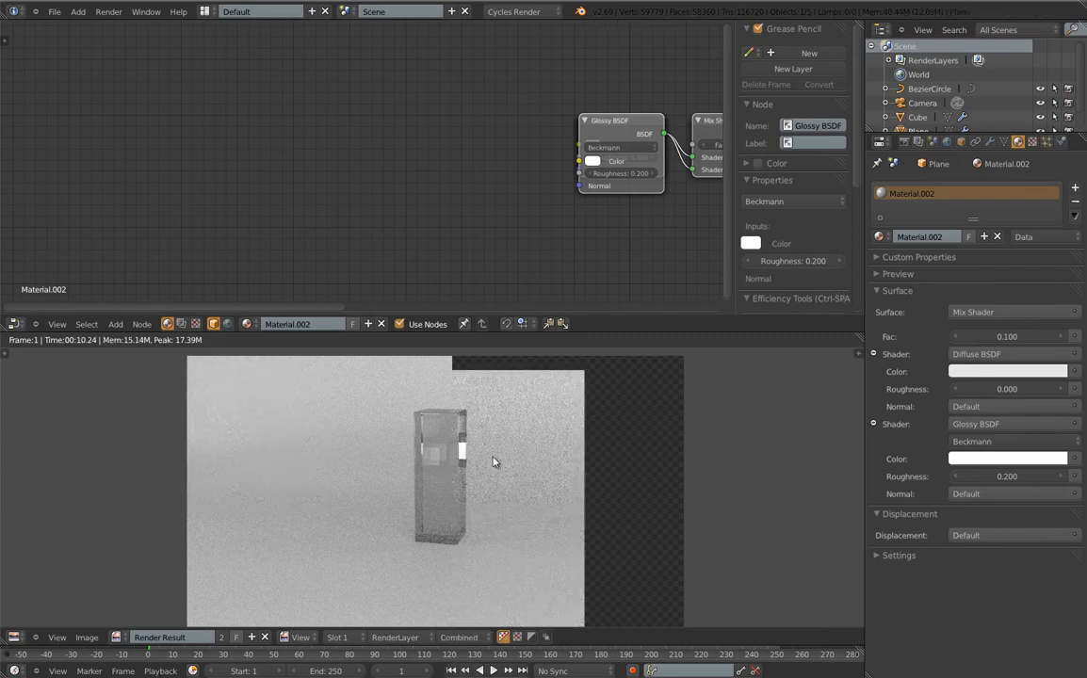
key("Escape")
left_click(1027, 373)
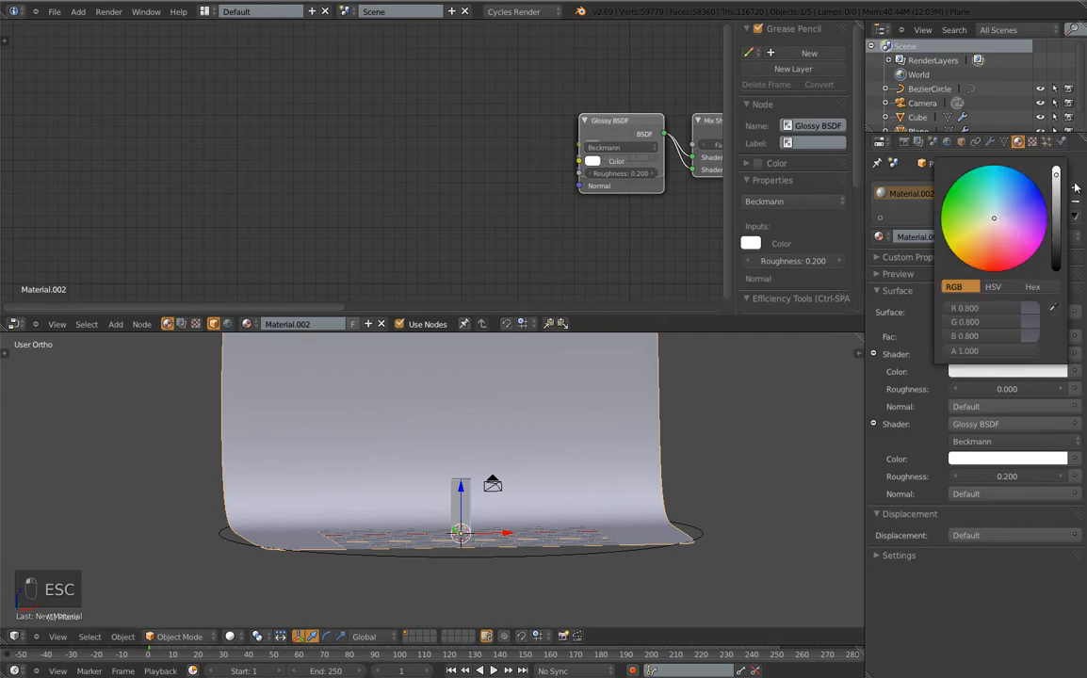
left_click_drag(1056, 176, 1062, 206)
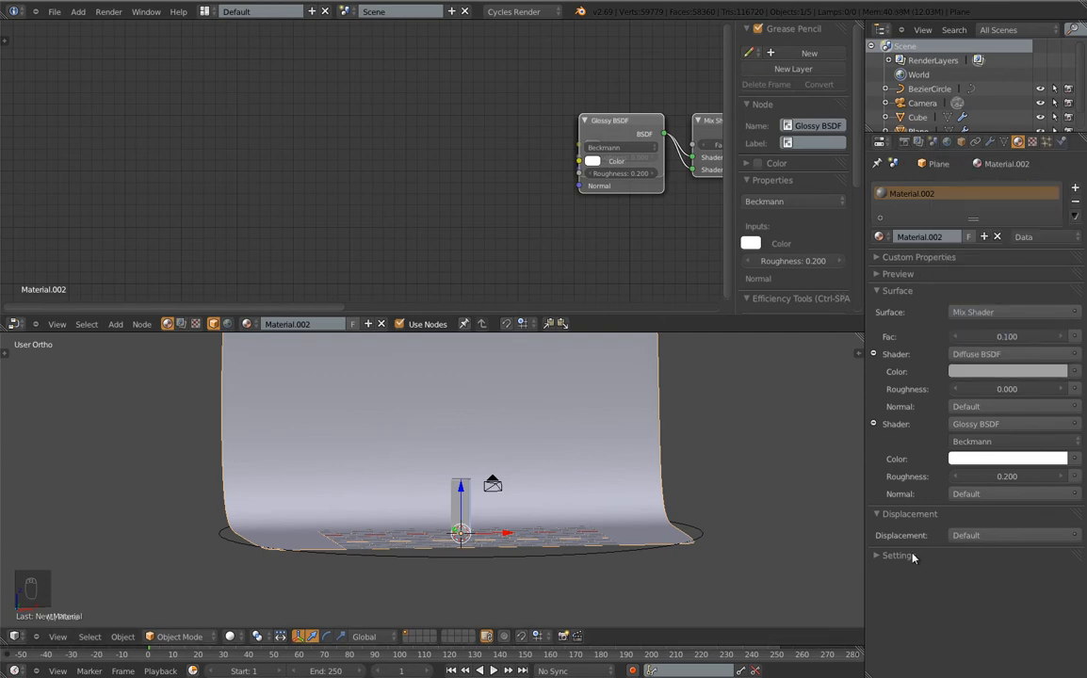
key("F12")
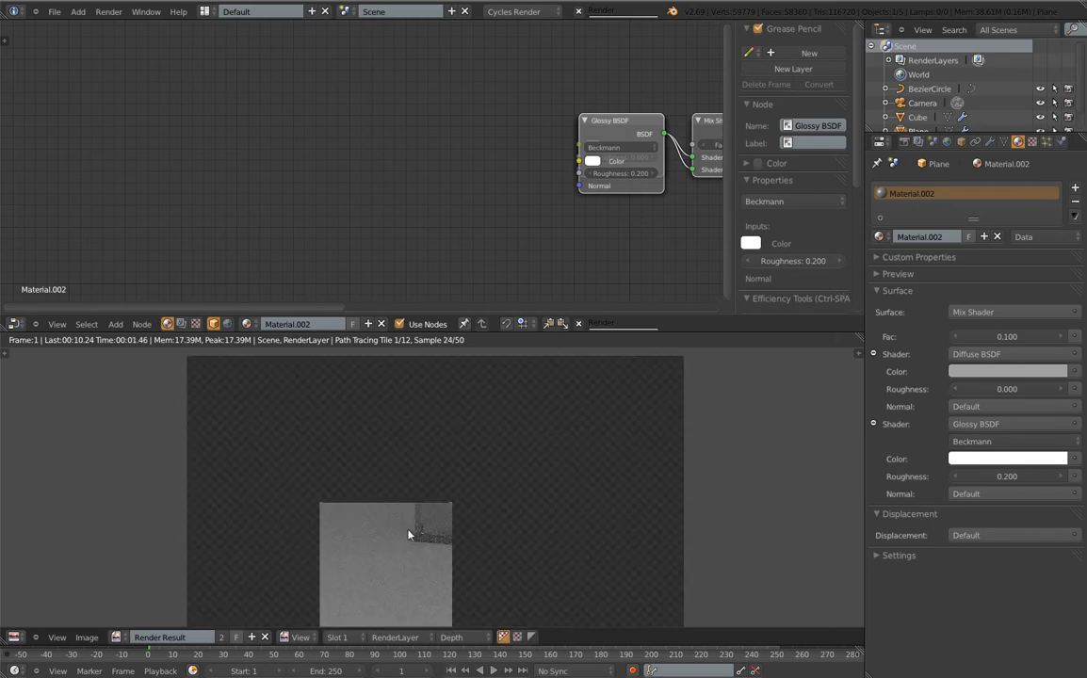
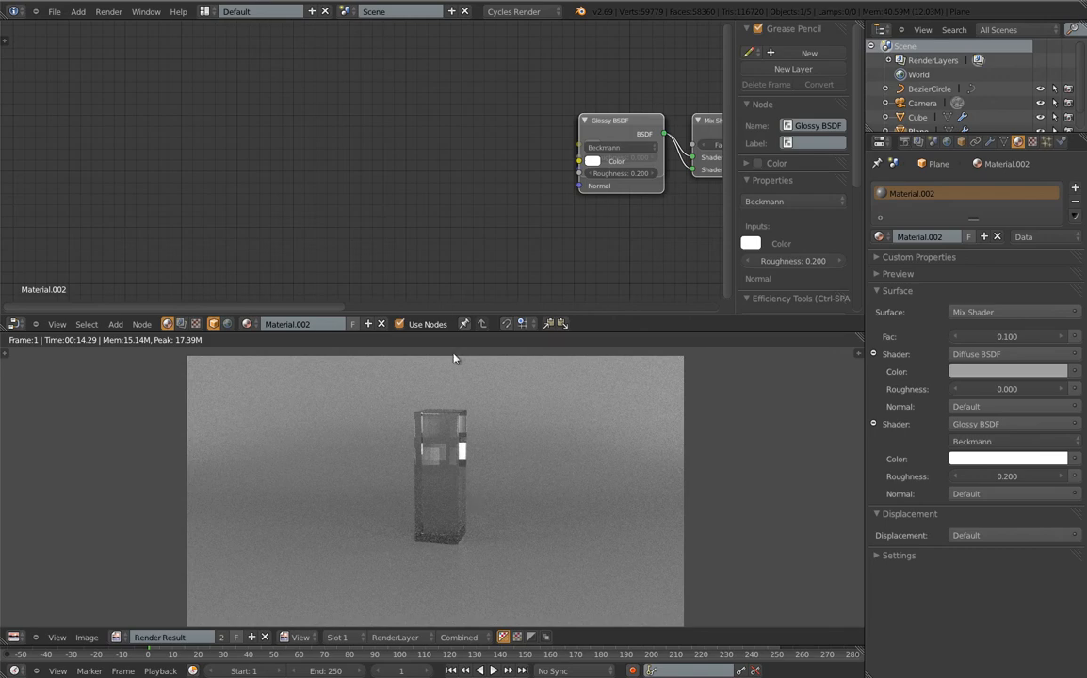
Add a plane, raise it straight up above the column and resize it
key("Escape")
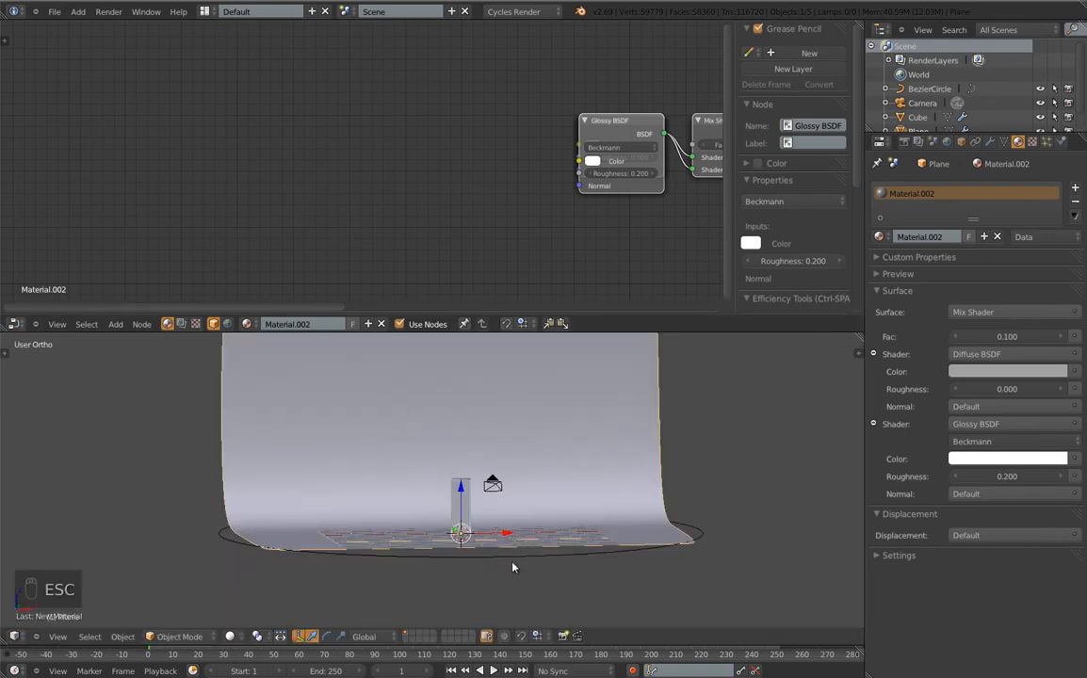
key("space")
mouse_move(471, 494)
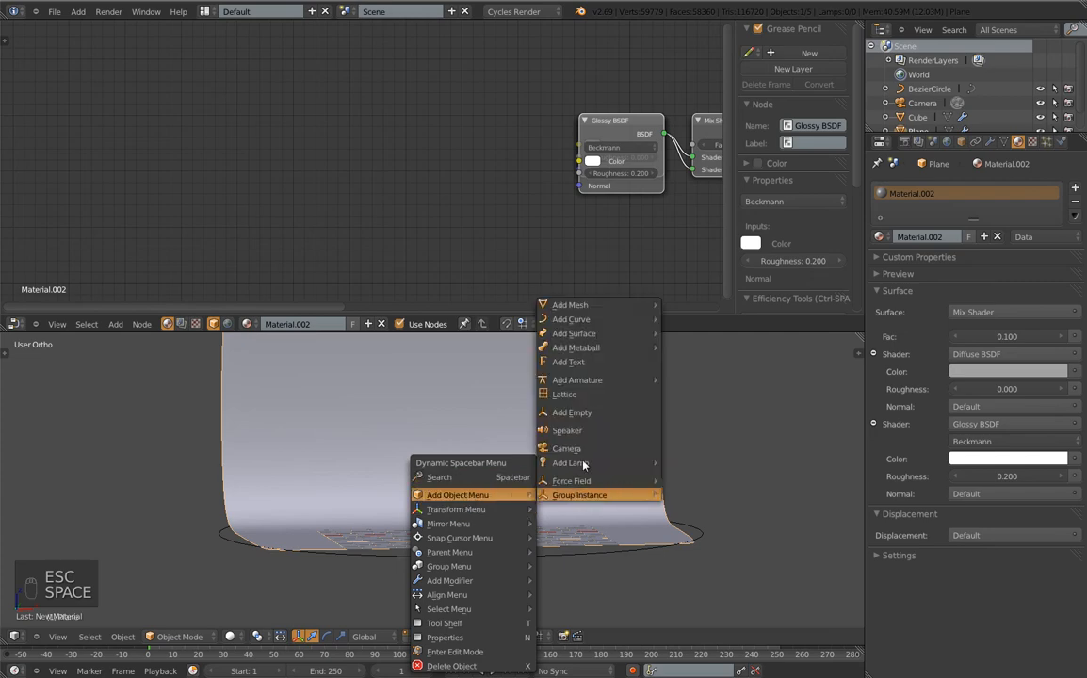
mouse_move(603, 305)
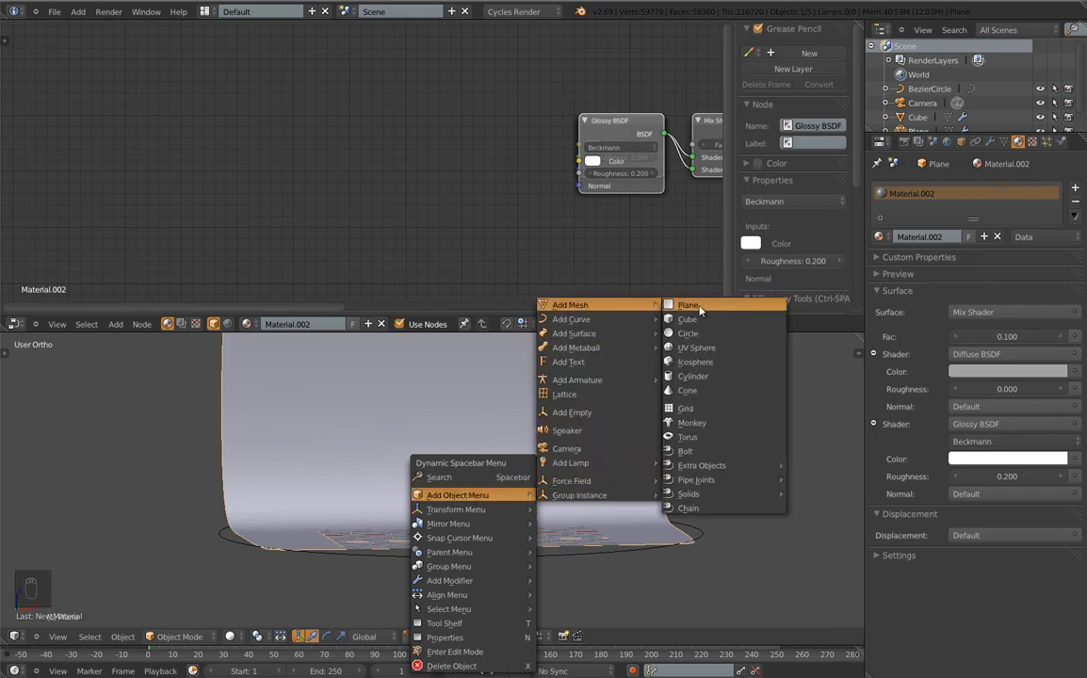
left_click(689, 305)
key("g")
key("z")
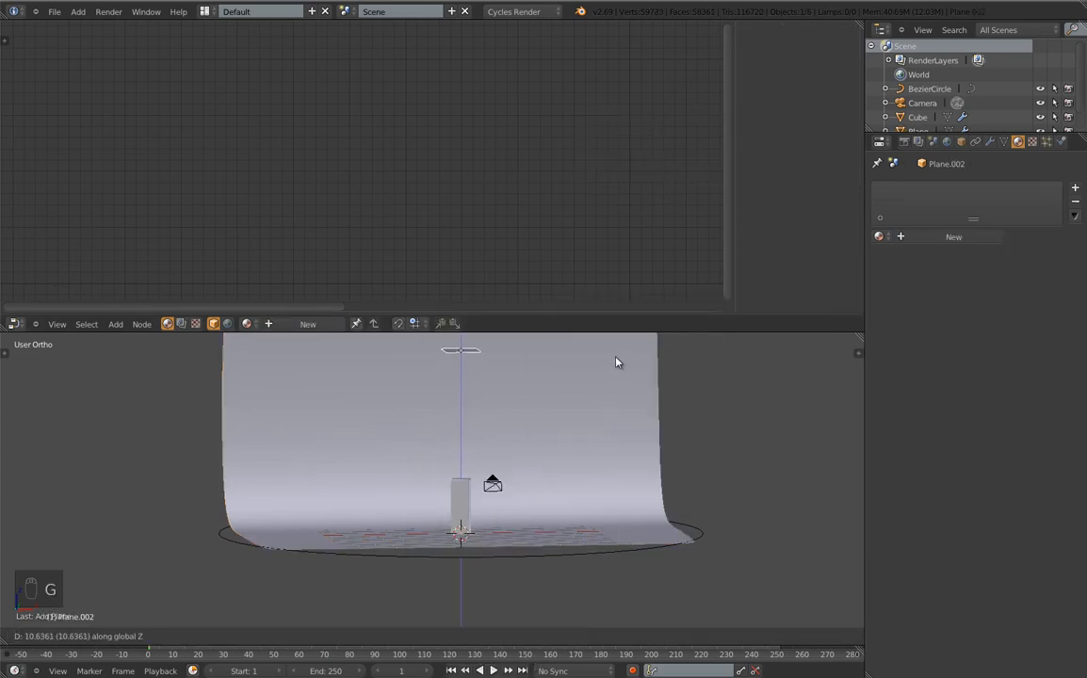
left_click(619, 366)
key("s")
left_click(669, 391)
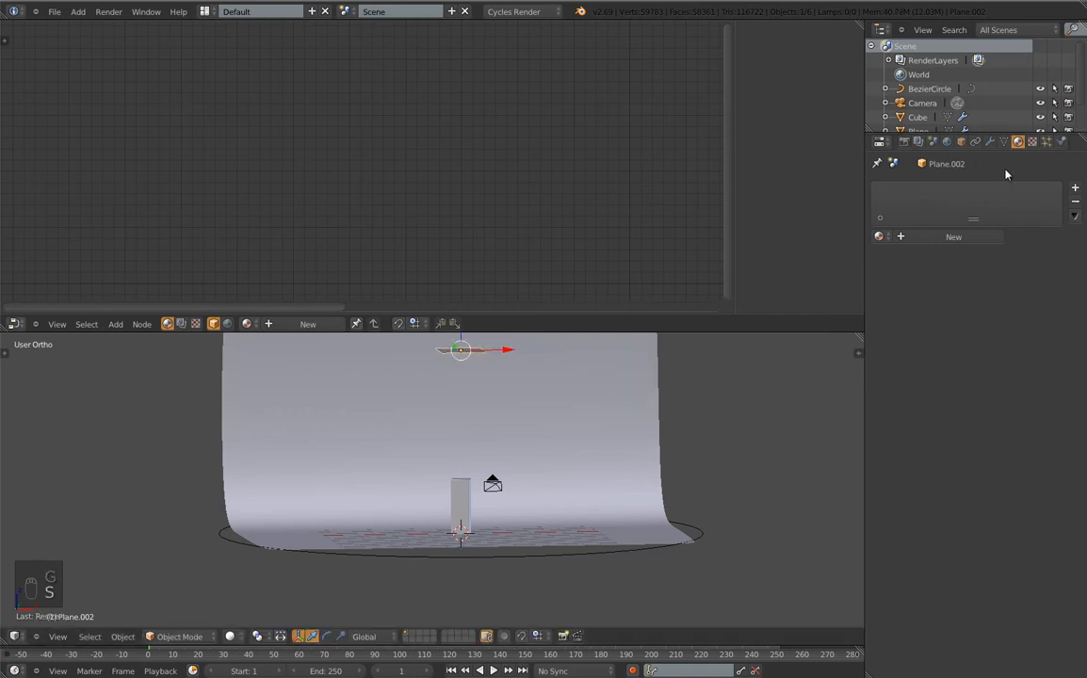
Give the plane a new Emission material with strength 5, then view through the camera
left_click(954, 236)
left_click(980, 312)
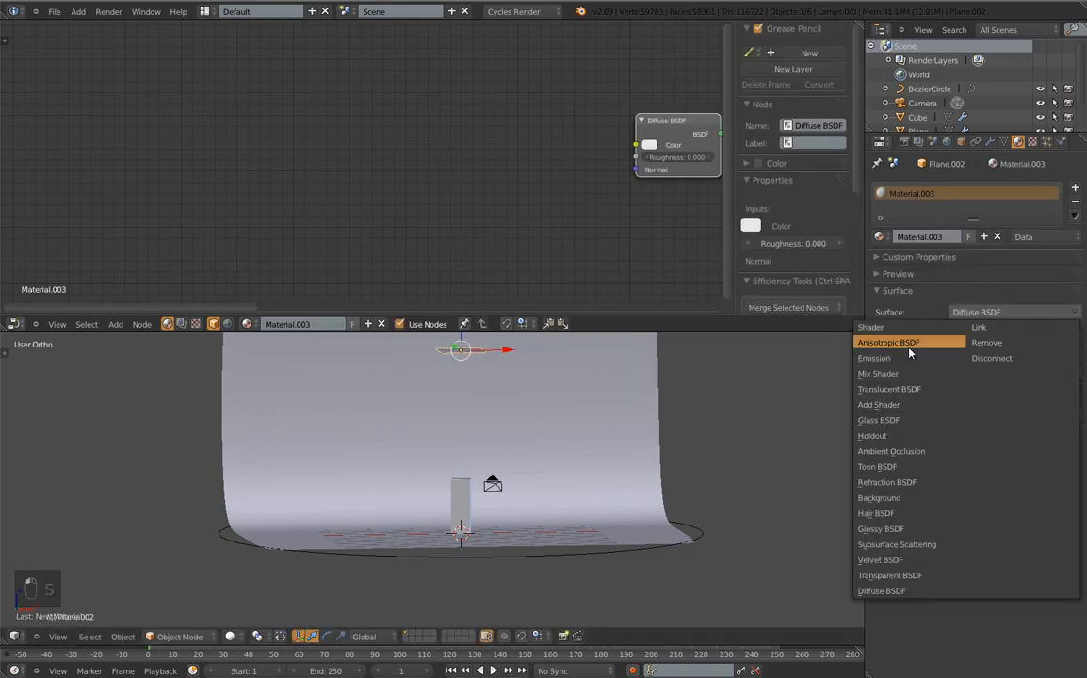
left_click(908, 358)
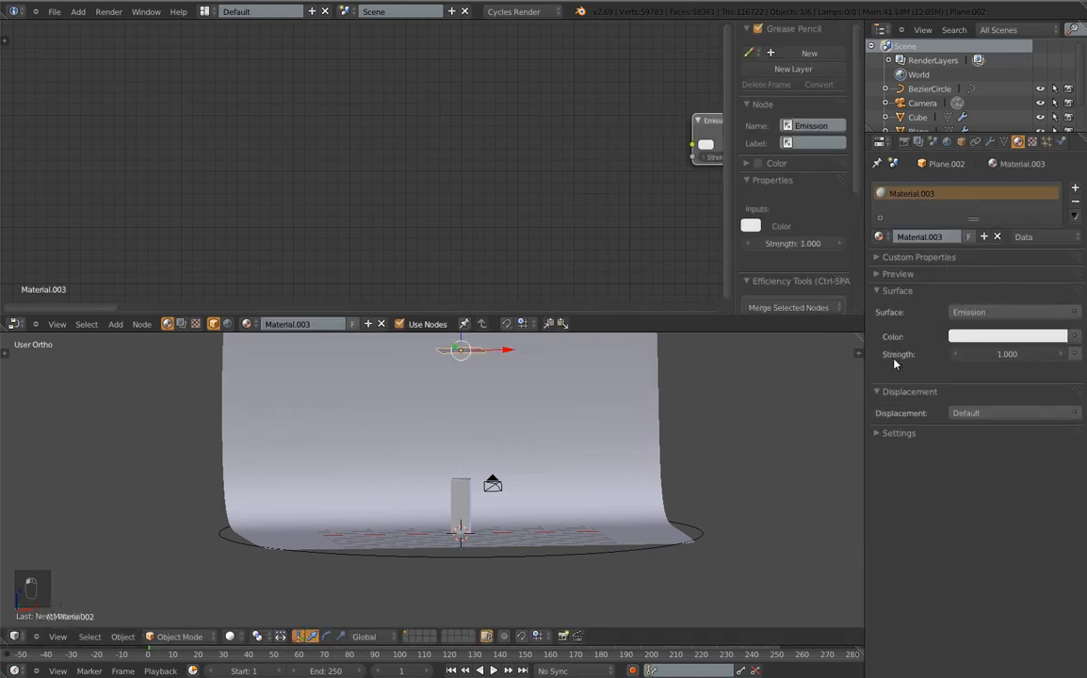
left_click(998, 357)
type("5")
key("Return")
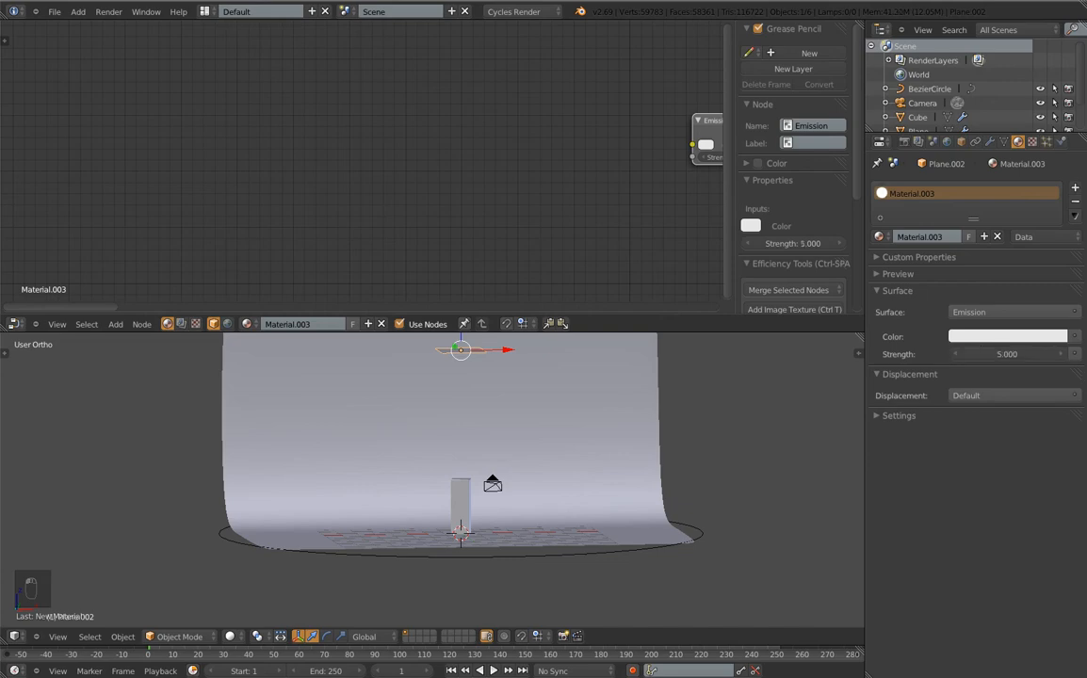
key("KP_0")
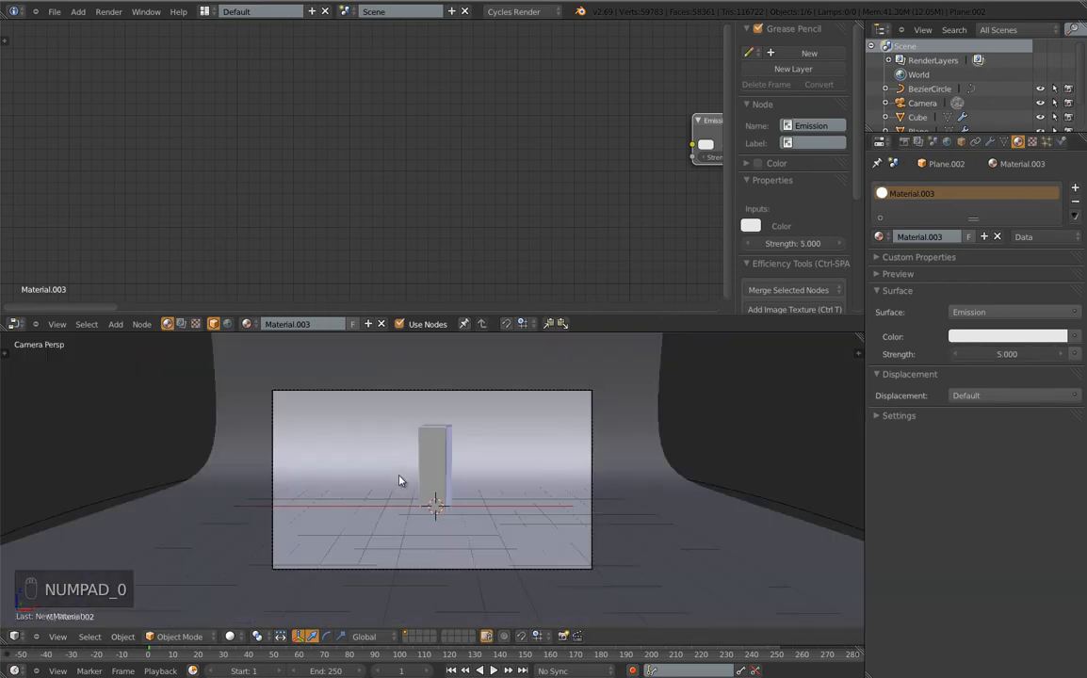
Preview the lit column in Rendered shading and run a short F12 test render, stopping it early
left_click(229, 636)
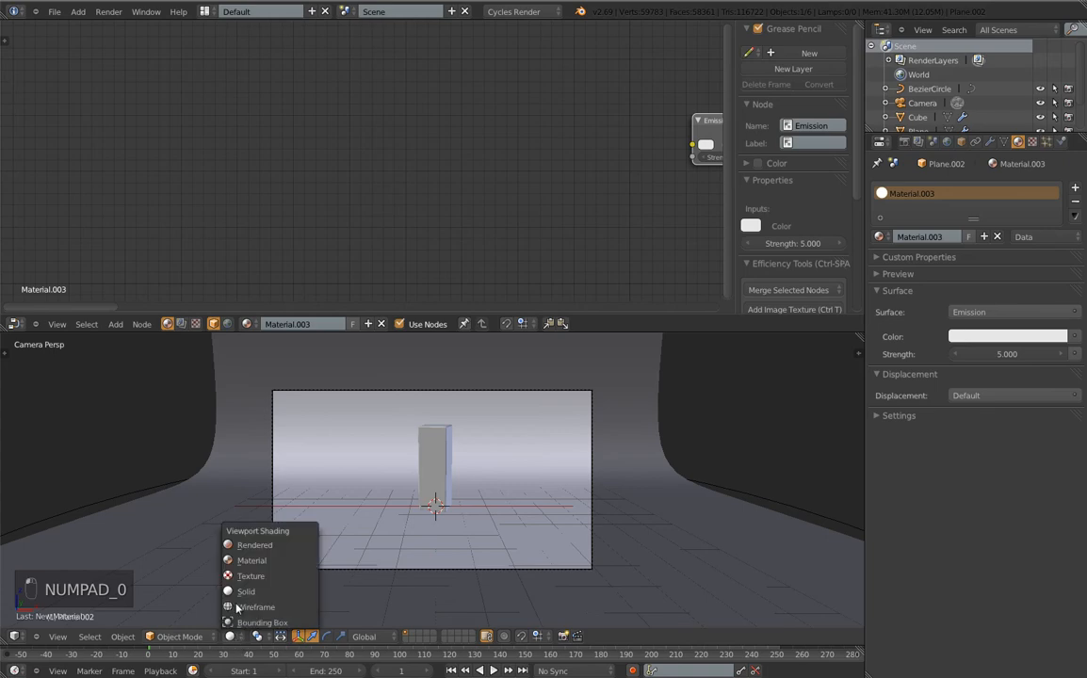
left_click(255, 546)
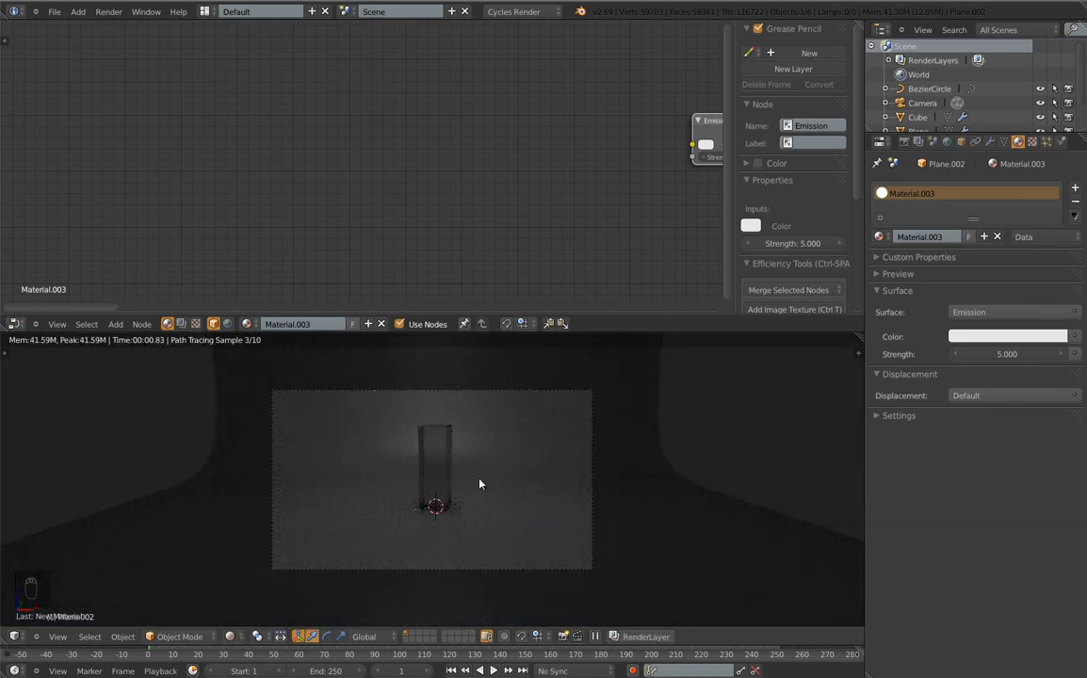
scroll(449, 464, "up", 5)
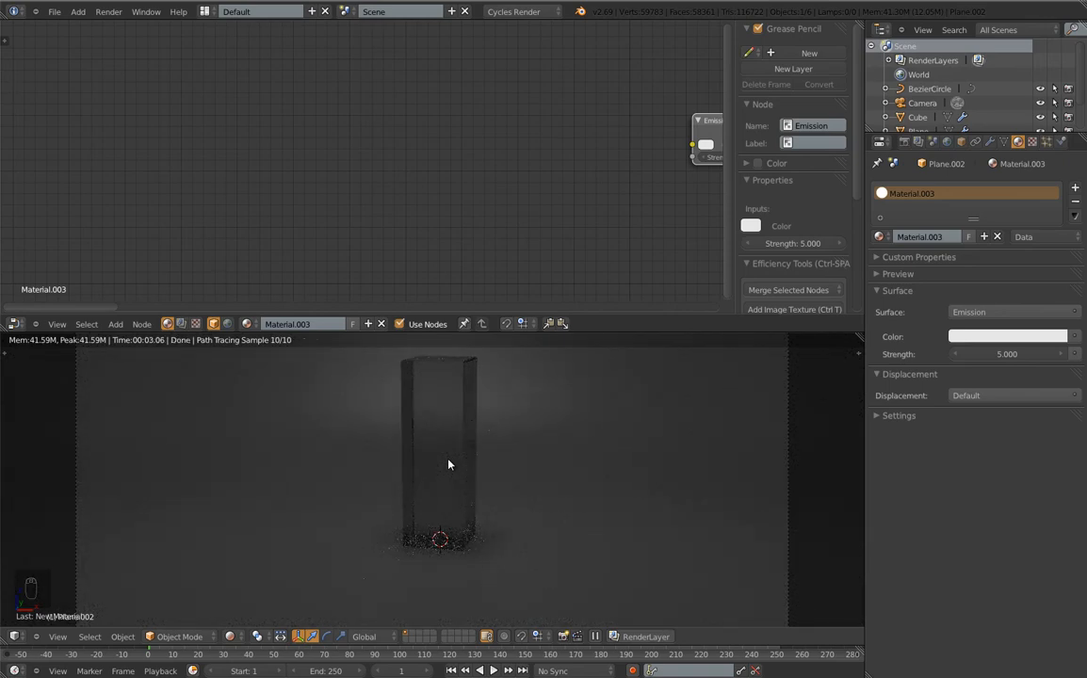
key("F12")
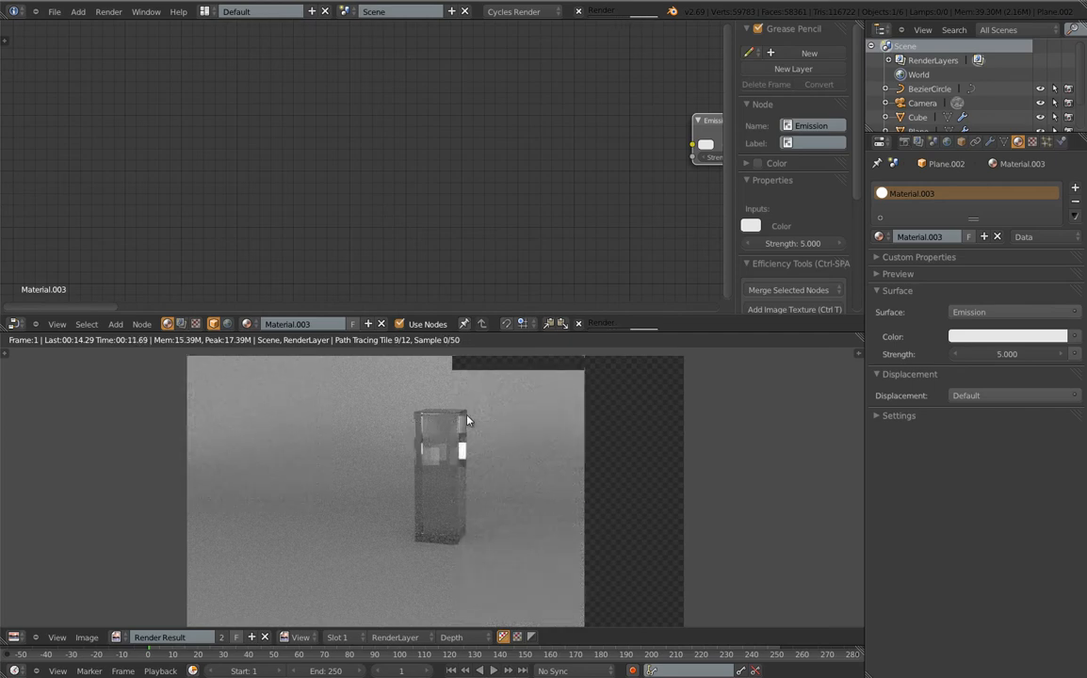
key("Escape")
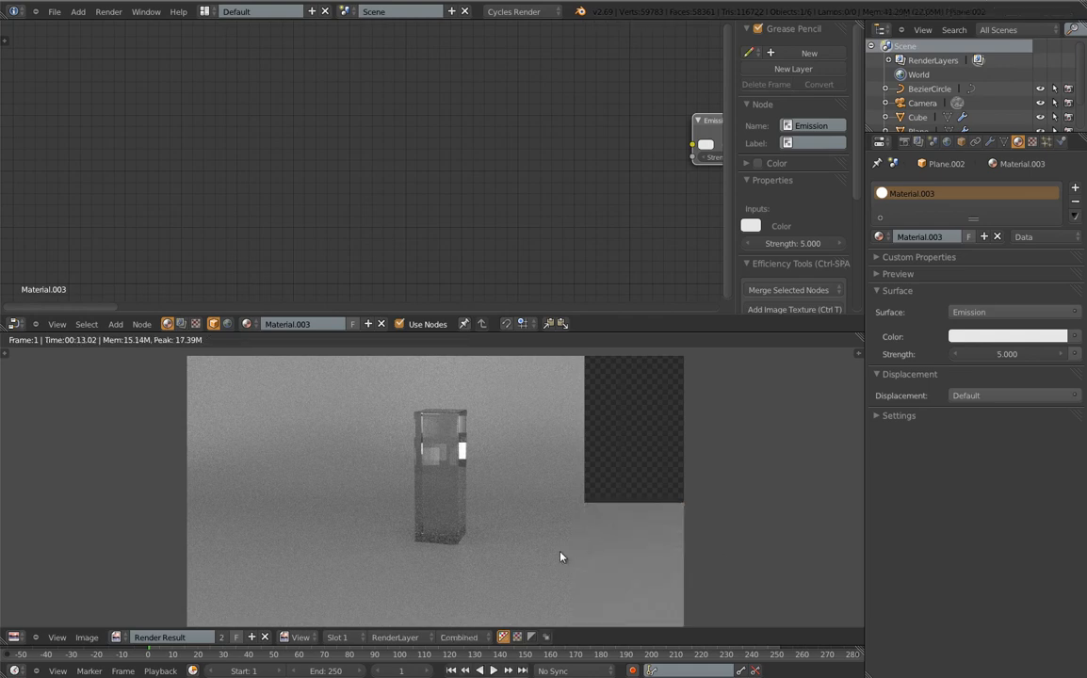
key("Escape")
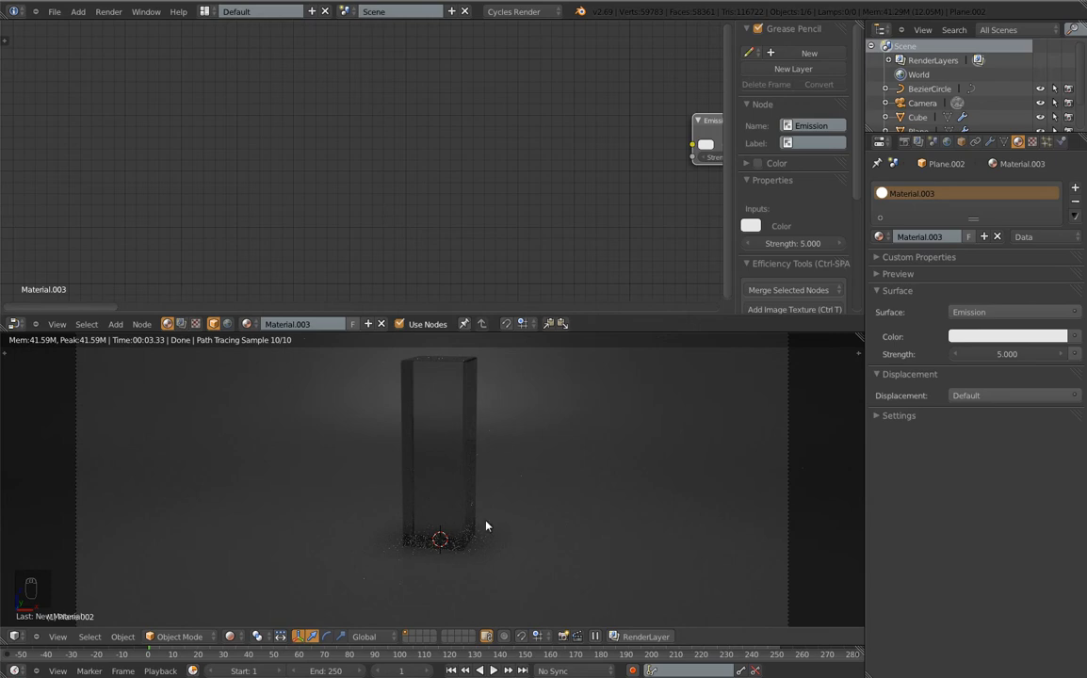
In wireframe view, delete the Bezier circle
key("z")
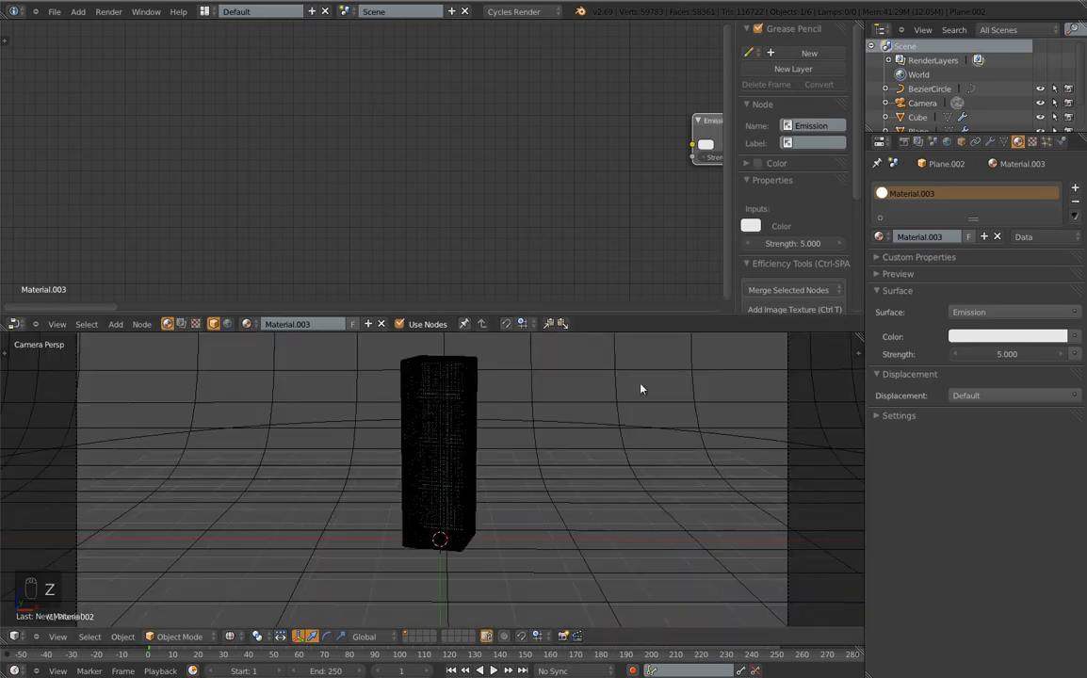
scroll(639, 392, "down", 5)
middle_click_drag(643, 421, 616, 442)
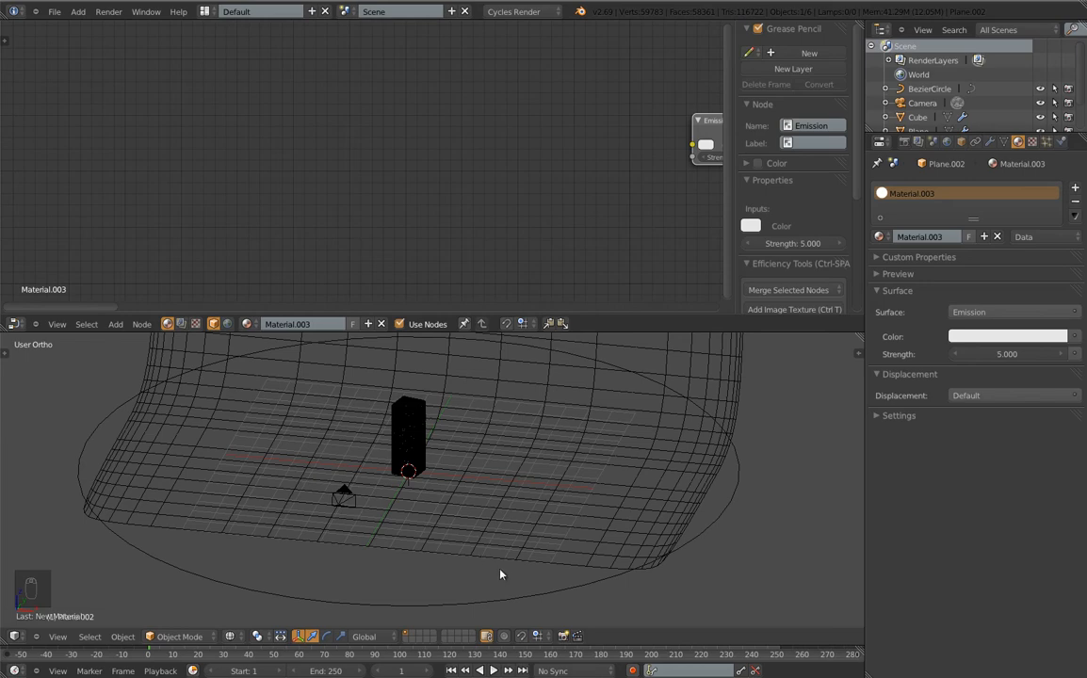
right_click(541, 600)
key("x")
left_click(617, 582)
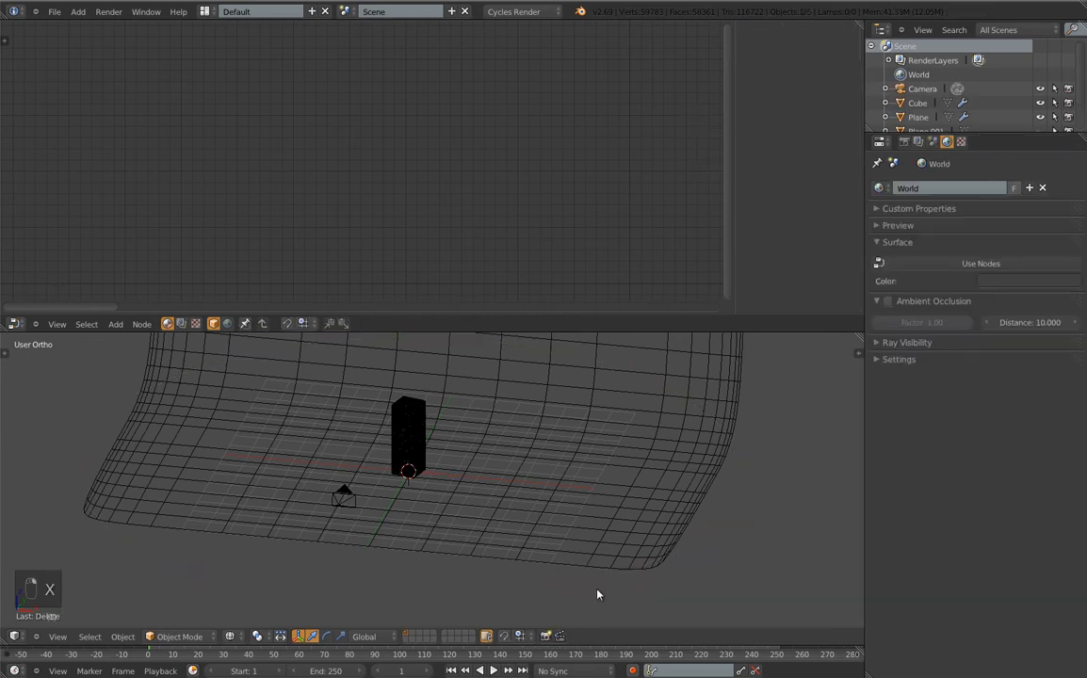
Make the glass column cube a Dynamic Paint canvas with anti-aliasing enabled
right_click(419, 425)
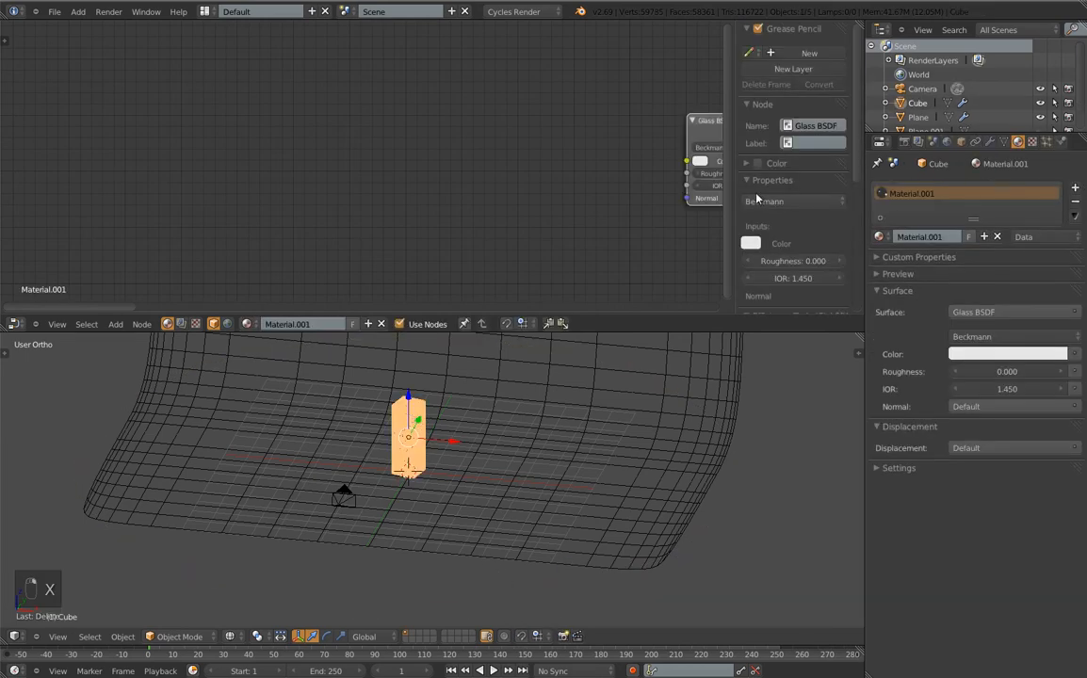
left_click(1062, 141)
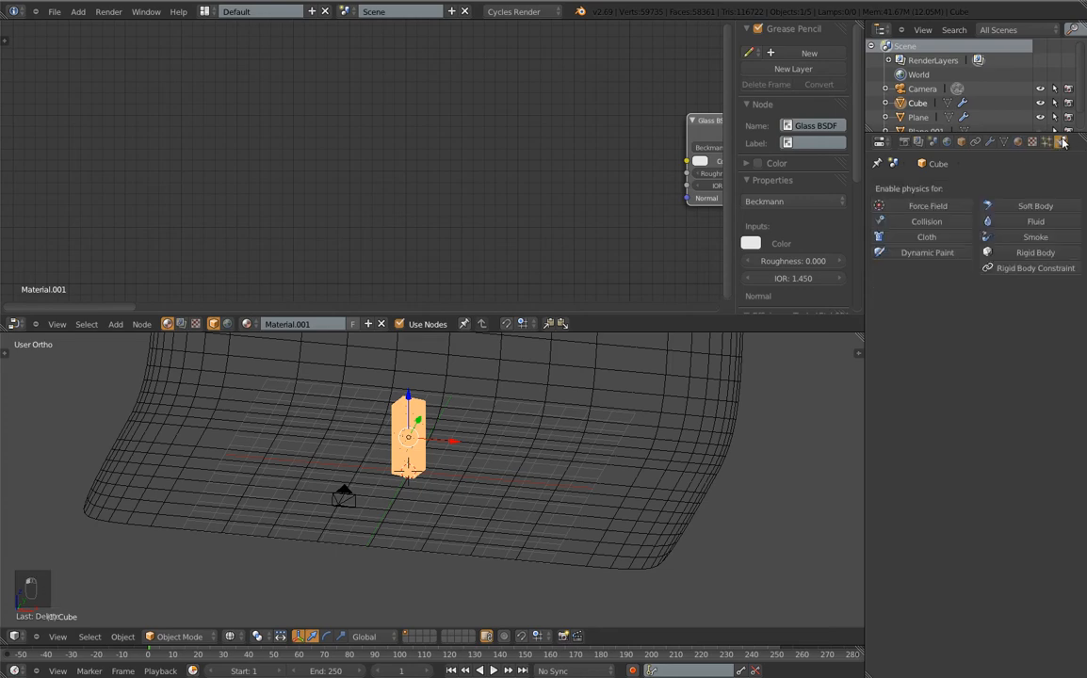
left_click(930, 252)
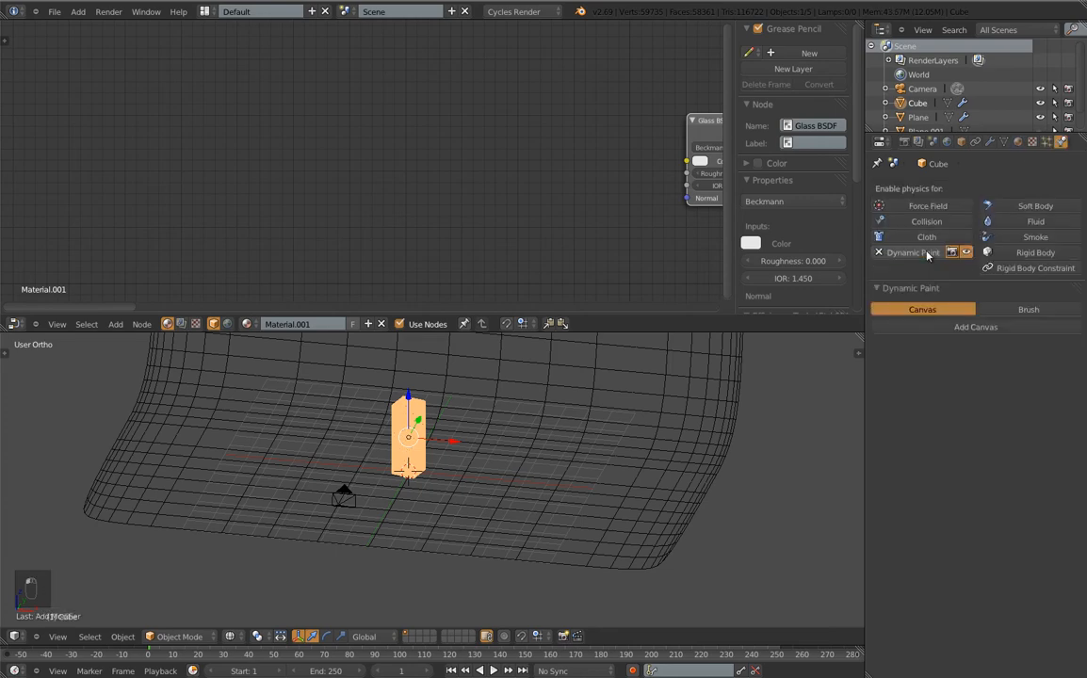
left_click(958, 327)
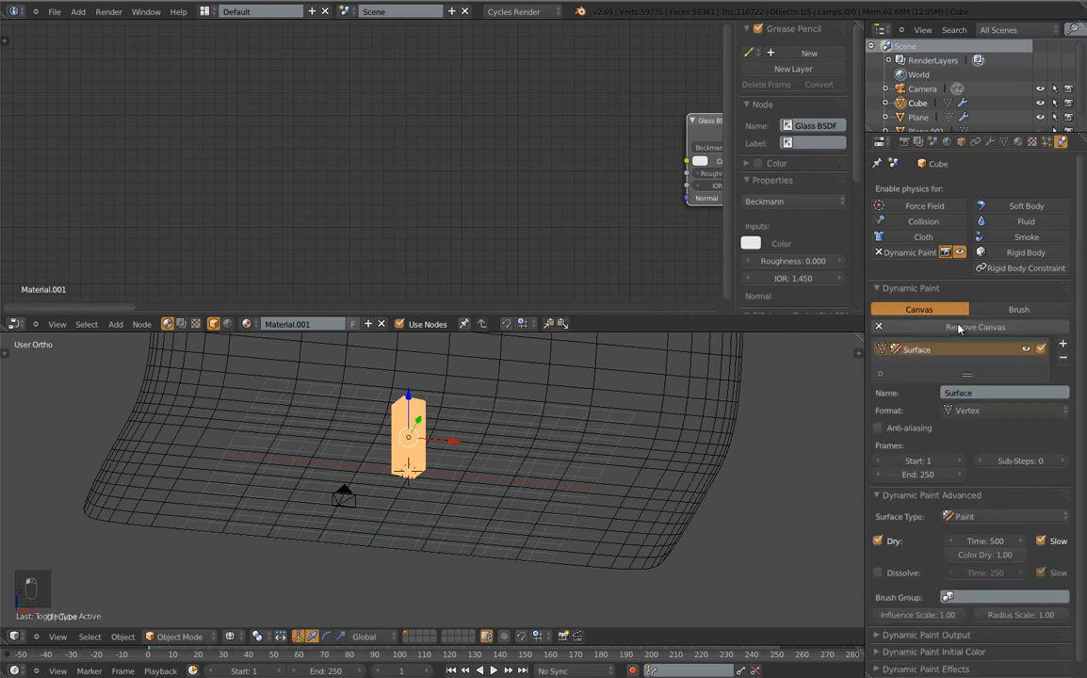
left_click(880, 429)
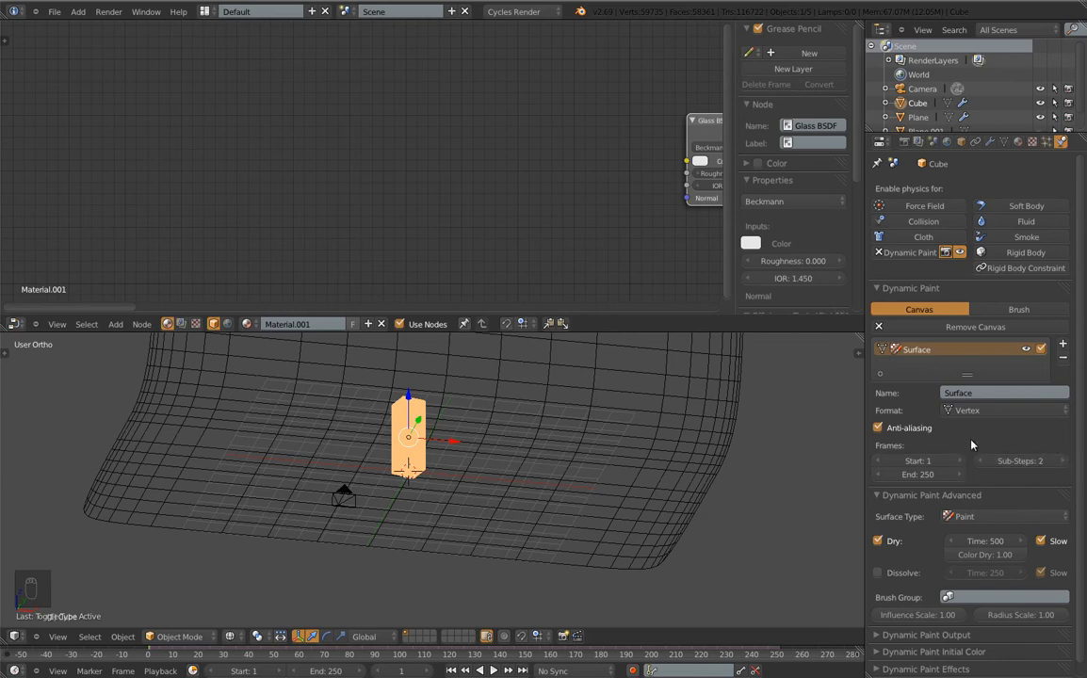
Shade the cube smooth and hide the tool shelf to give the 3D view more room
scroll(406, 432, "up", 5)
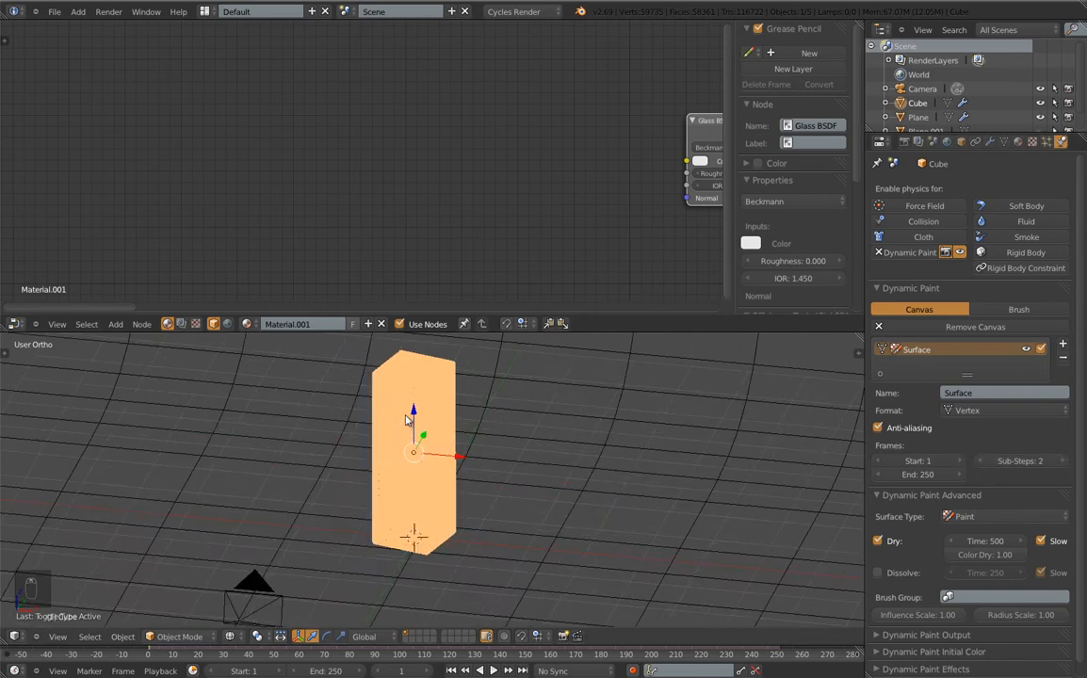
key("Tab")
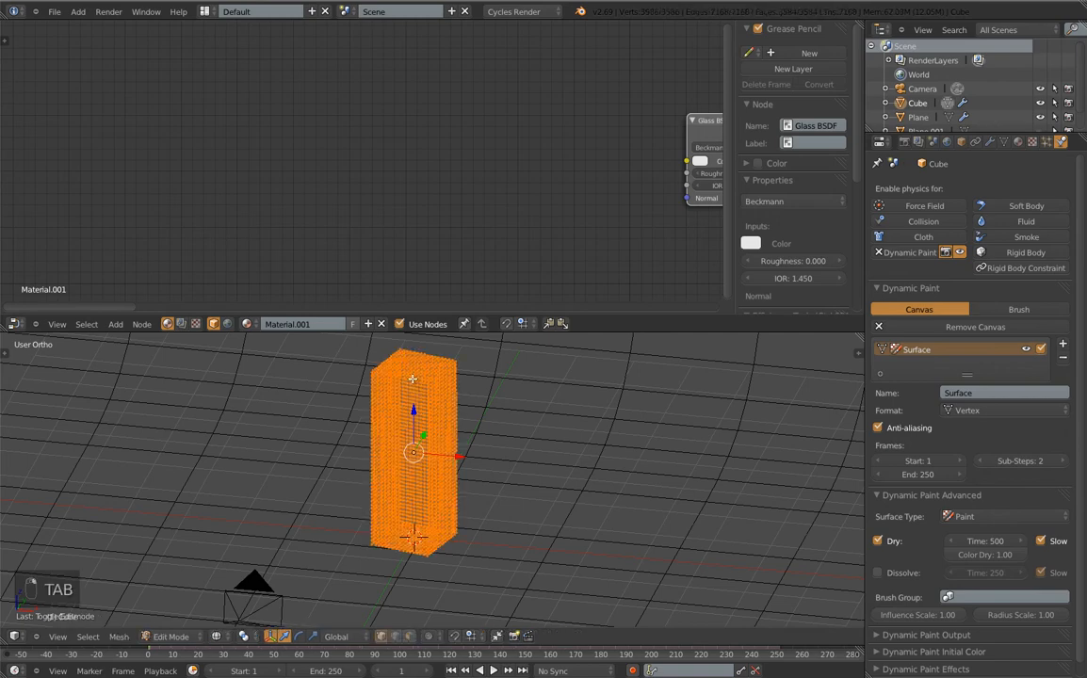
key("Tab")
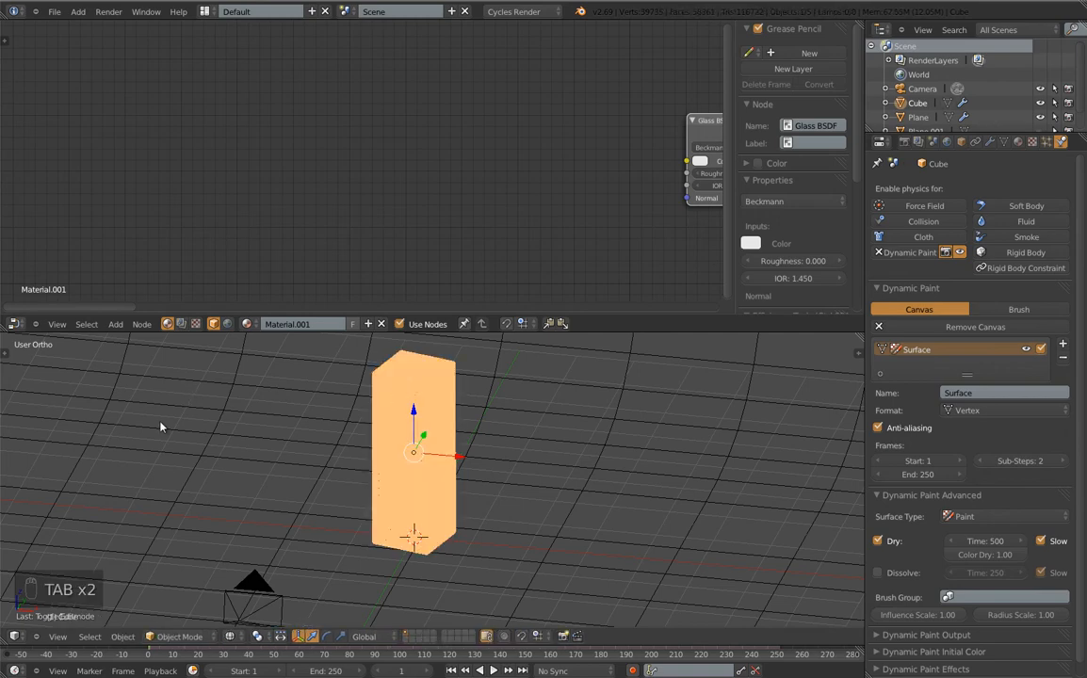
key("t")
key("t")
key("t")
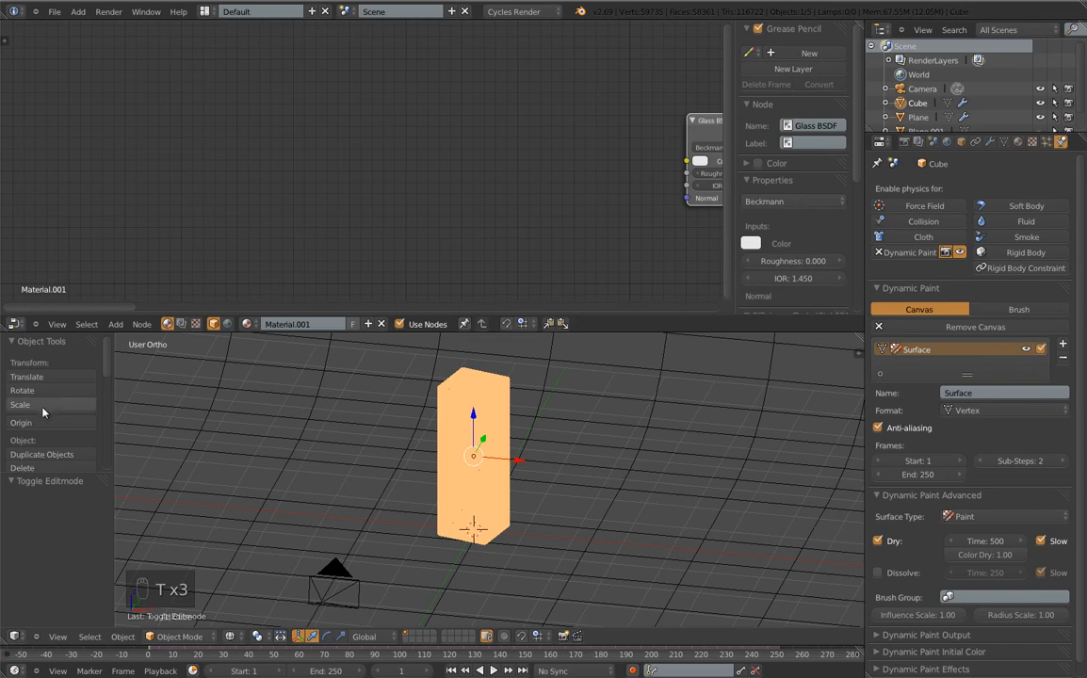
scroll(43, 413, "down", 3)
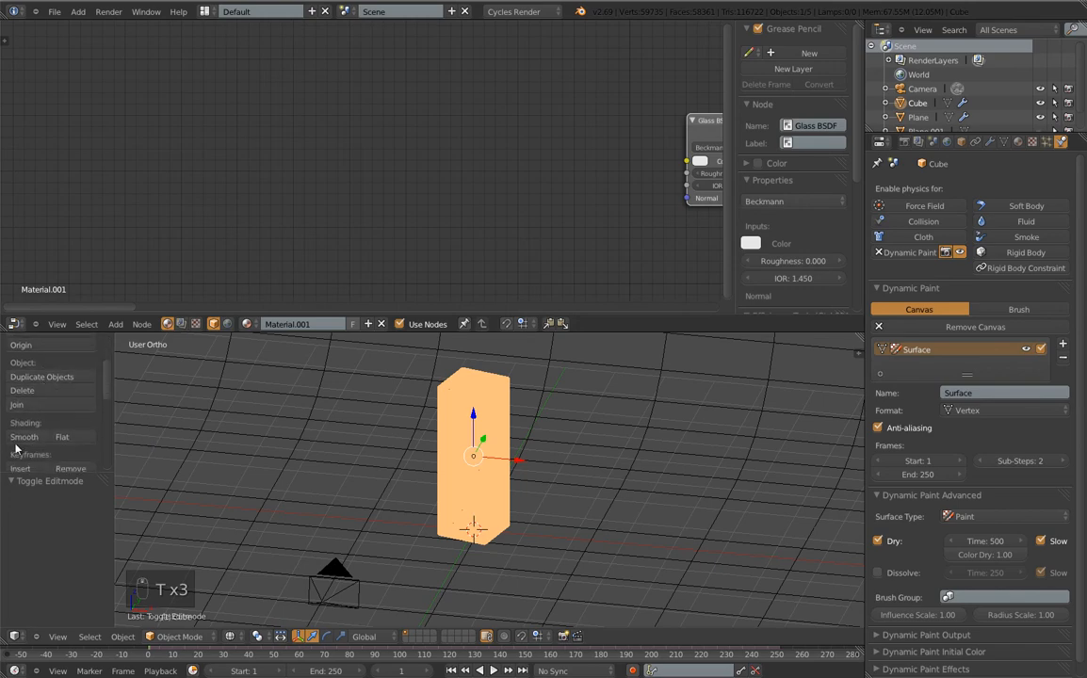
left_click(25, 439)
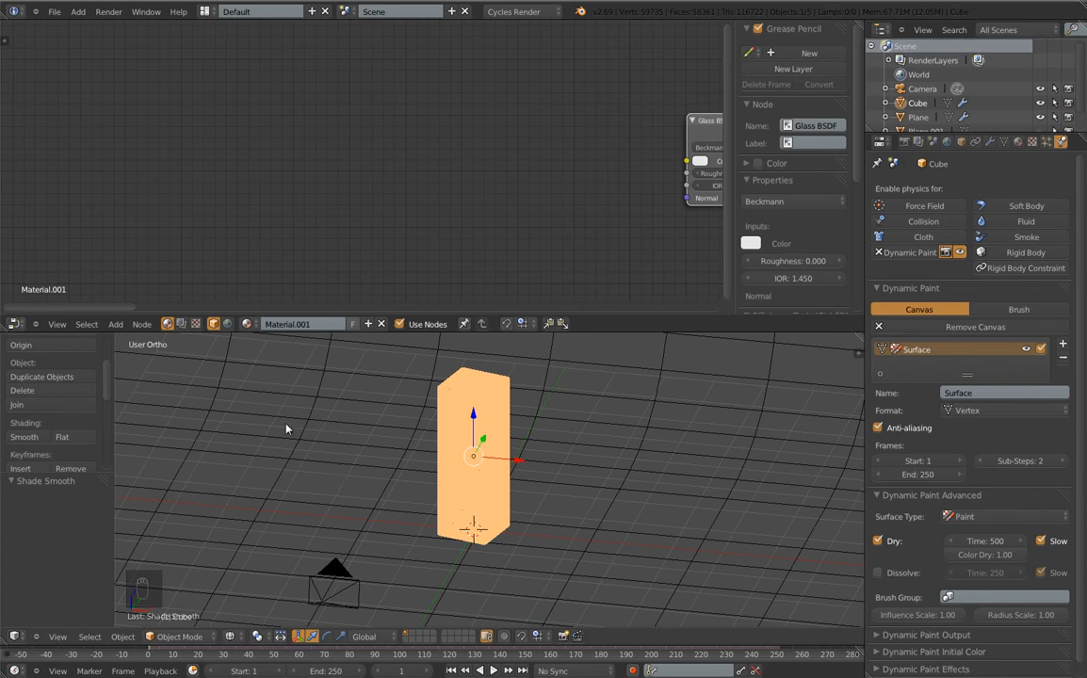
key("t")
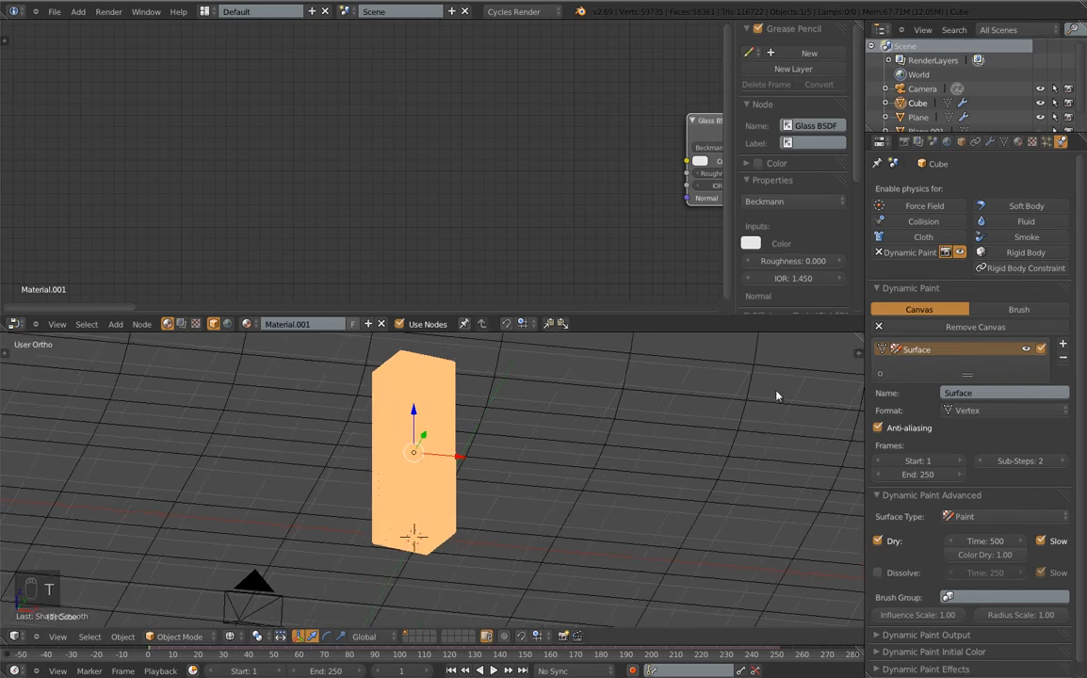
scroll(939, 426, "down", 1)
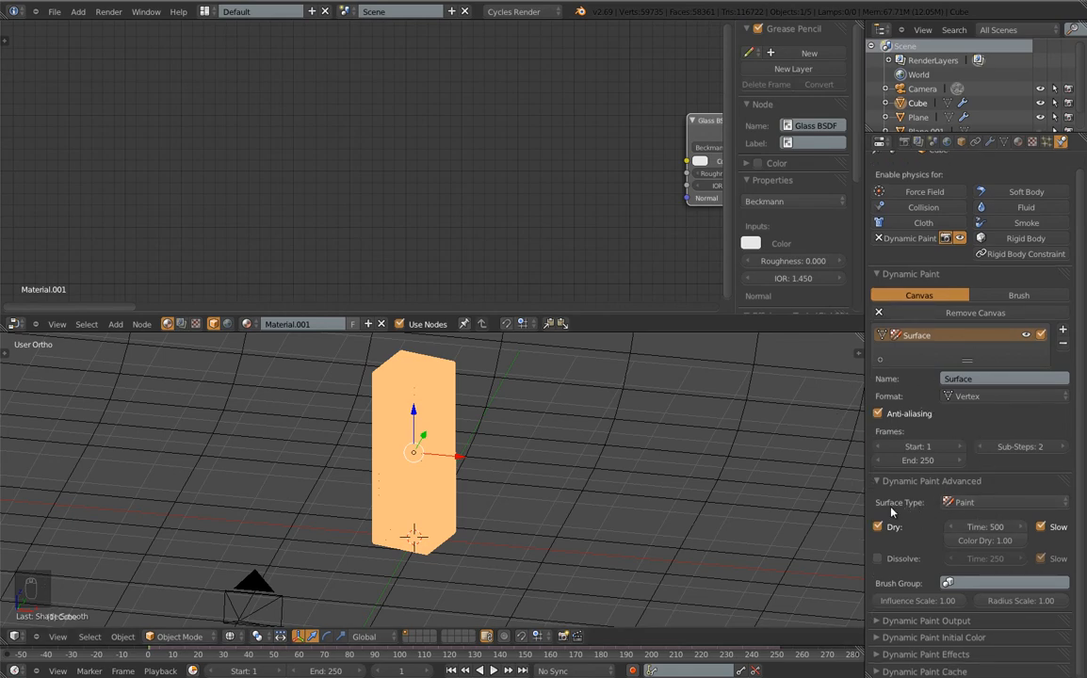
Set the canvas surface type to Waves with damping 0.01 and Open Borders, and expand the cache panel
left_click(965, 509)
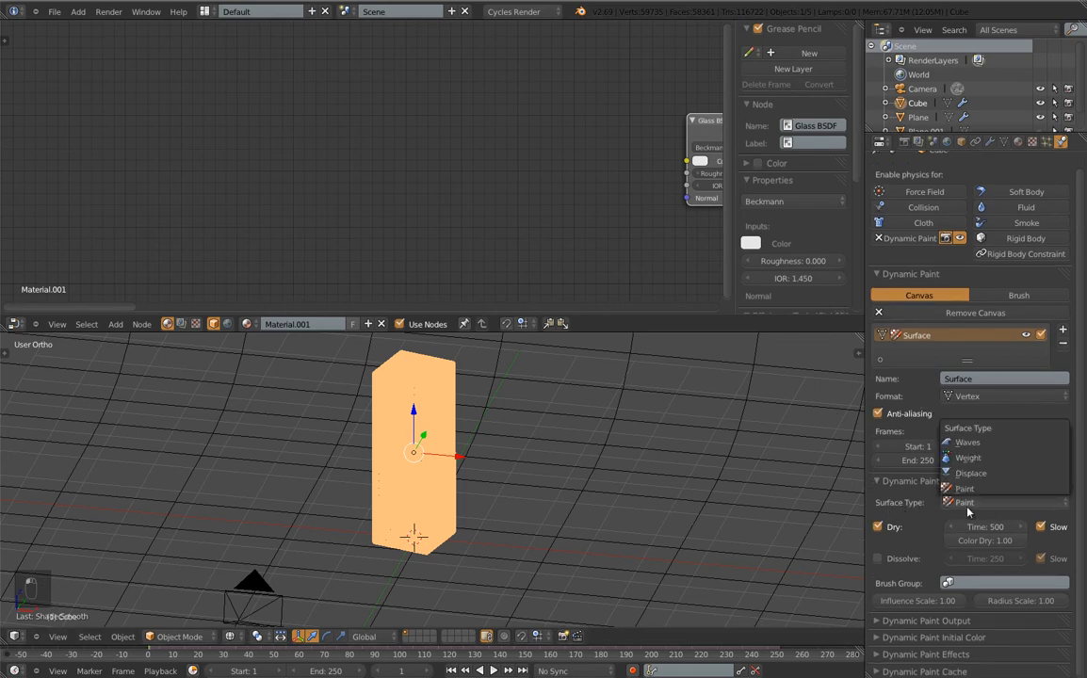
left_click(967, 442)
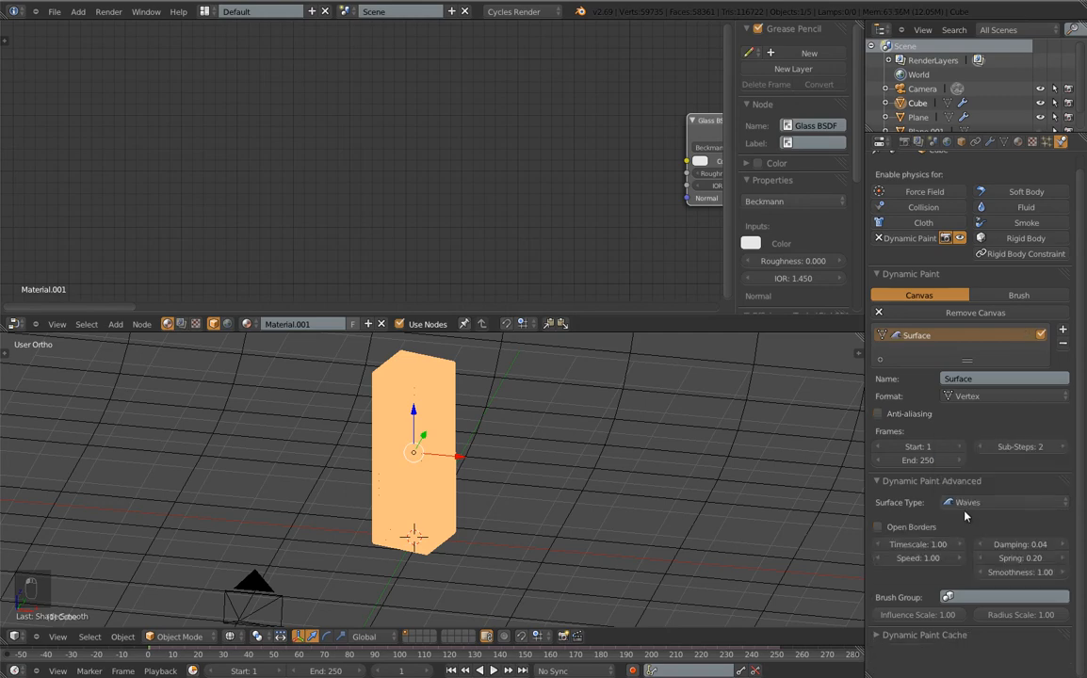
left_click(1027, 545)
type("0.01")
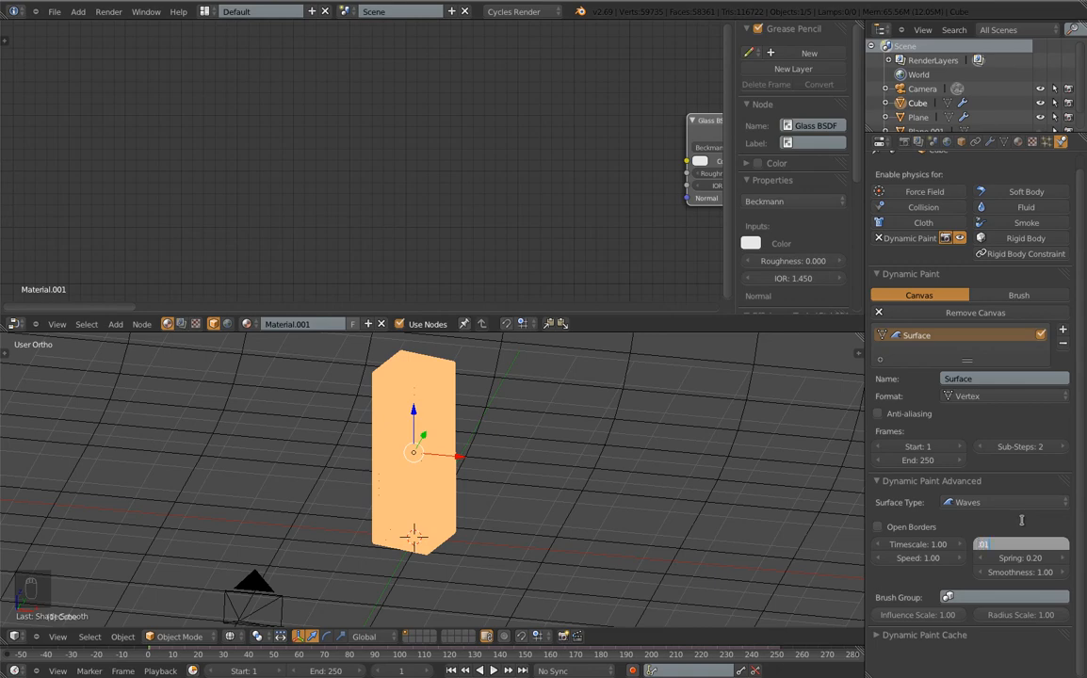
key("Return")
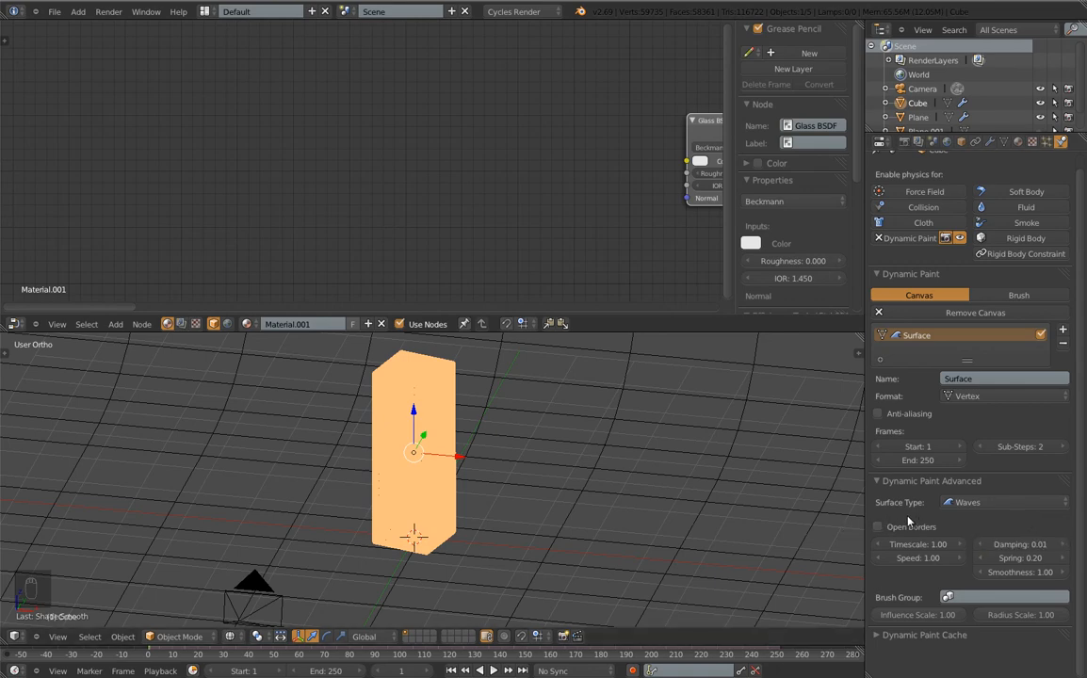
left_click(879, 526)
left_click(923, 635)
scroll(929, 584, "down", 4)
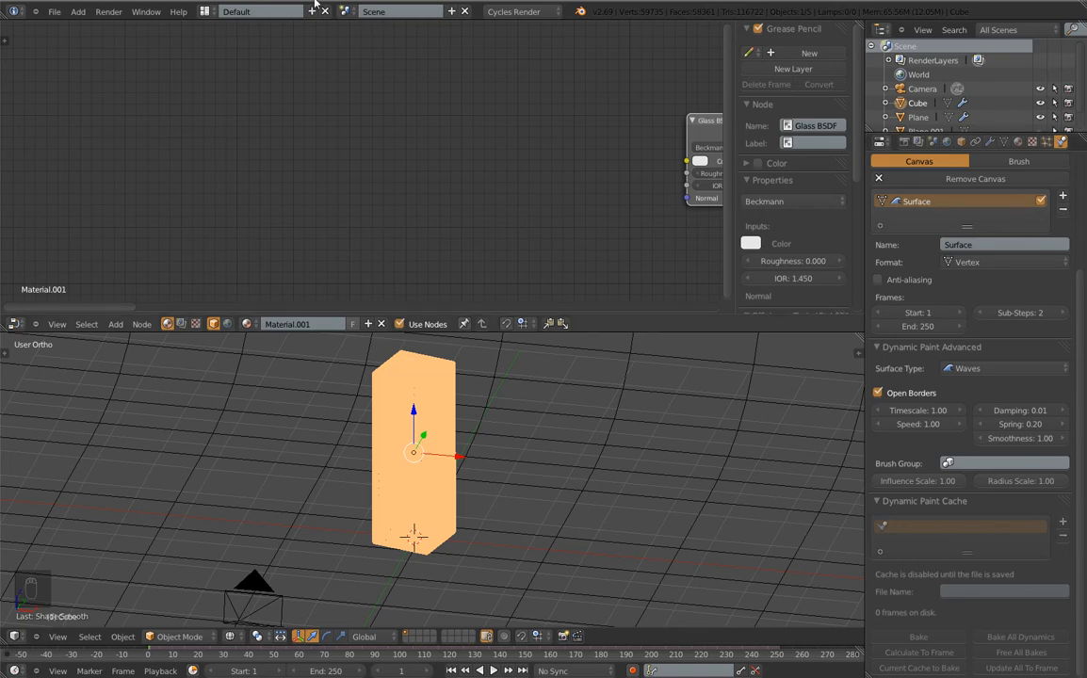
Save the scene under the new name Glass_Cube_Tutorial
left_click(62, 13)
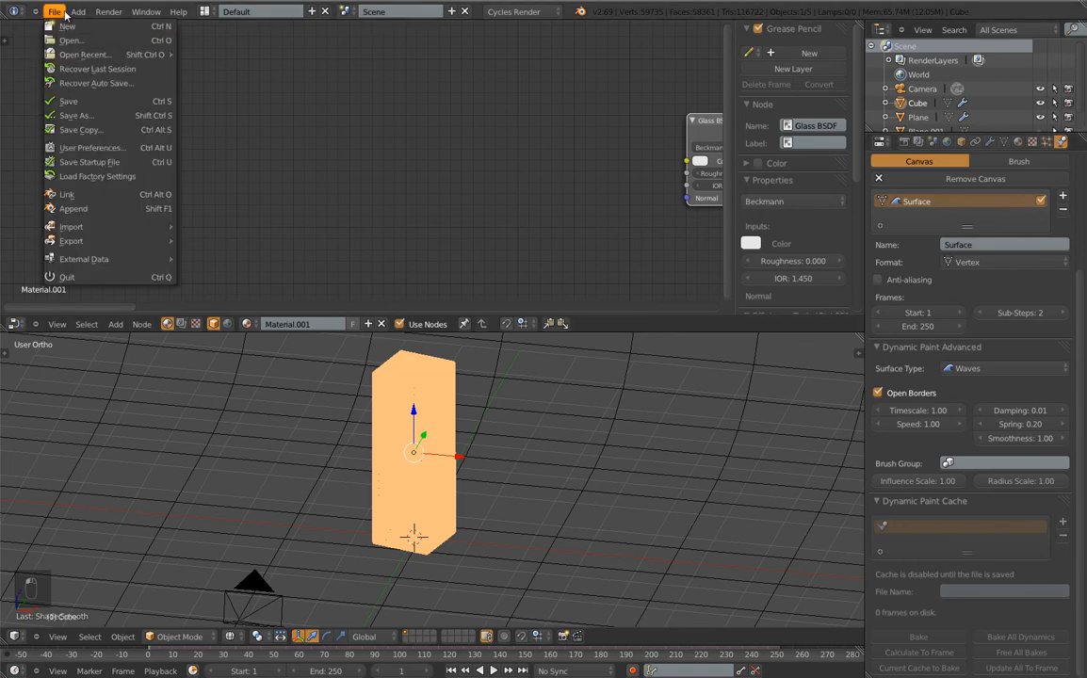
left_click(74, 114)
left_click(184, 60)
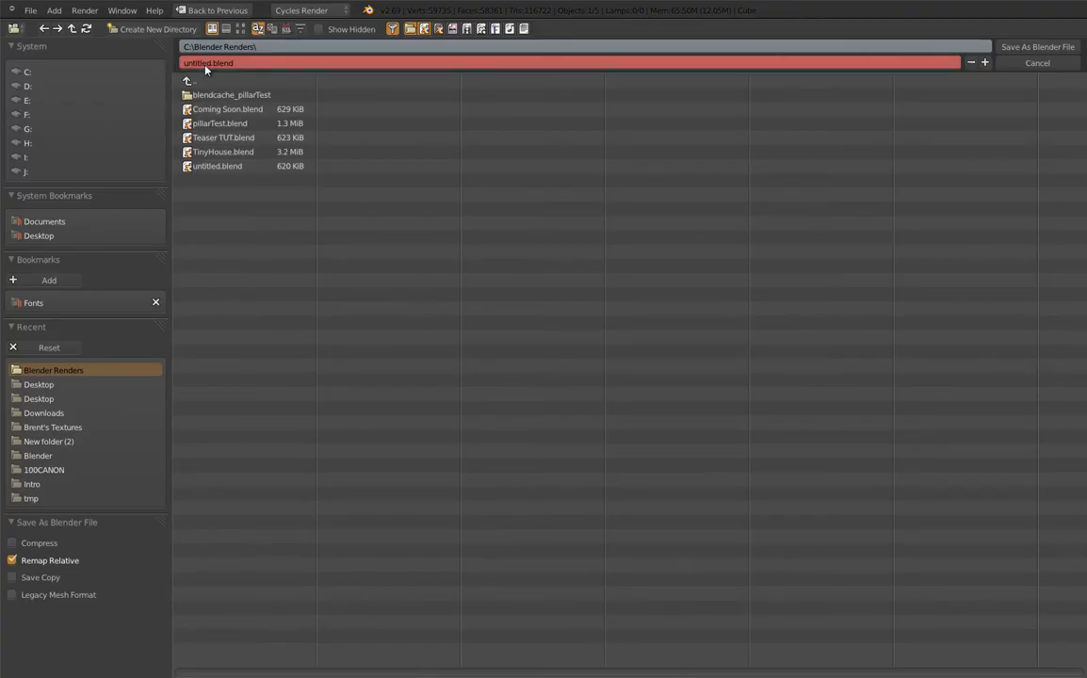
type("T")
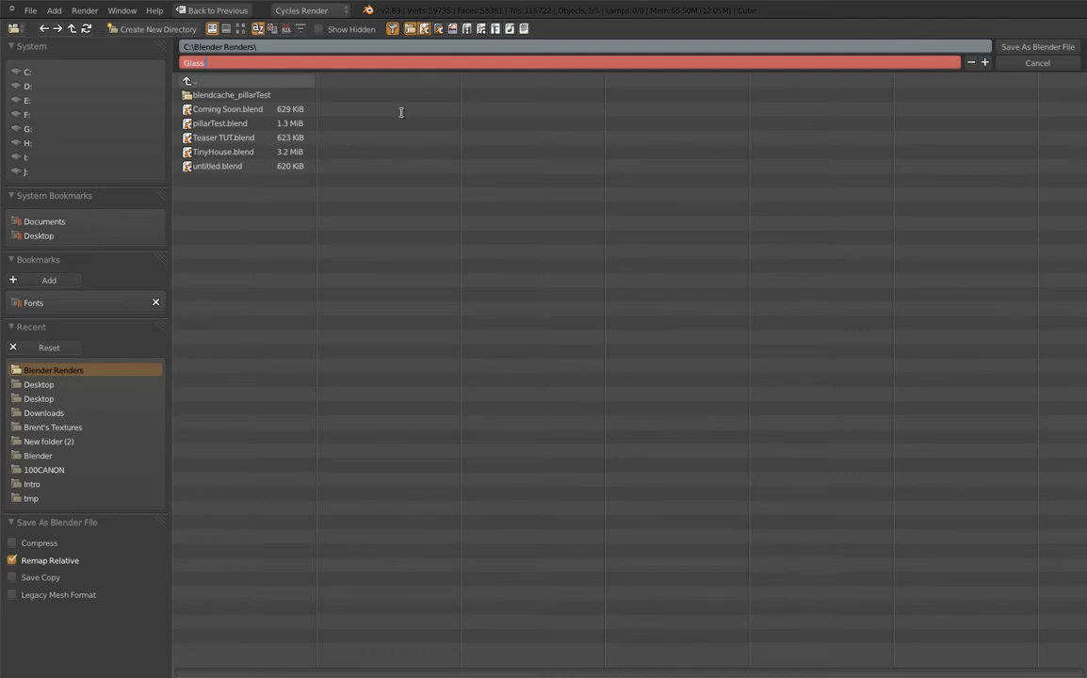
type("lass_Cube_Tut")
key("Return")
key("Return")
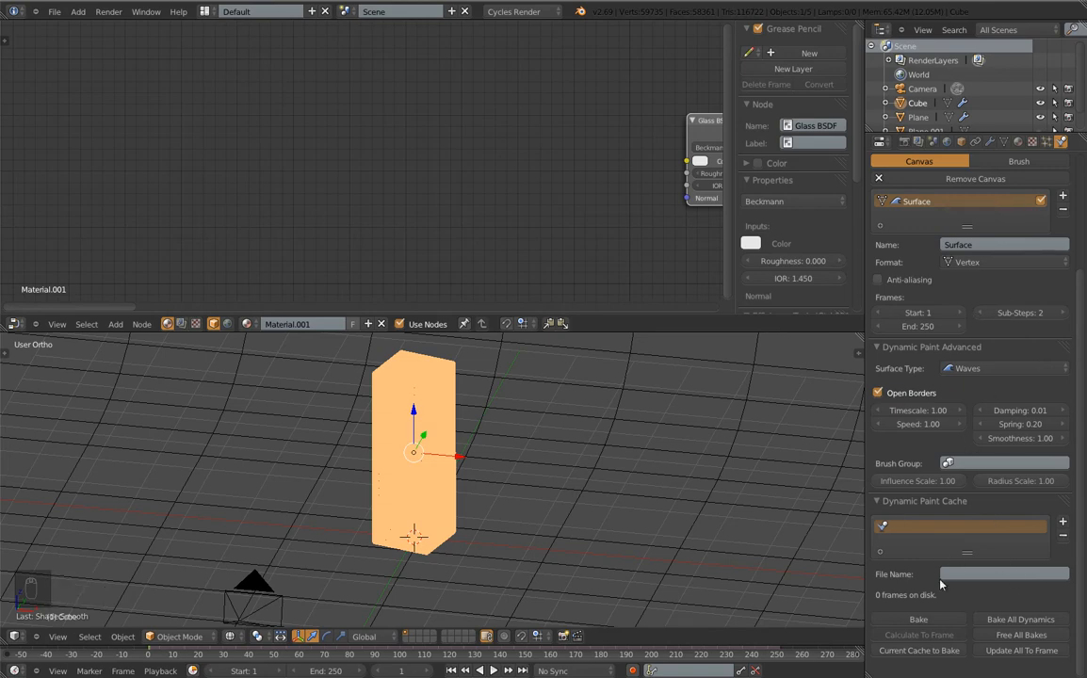
Add a plane, raise it, rotate it 90° about Y and place it right of the column
key("Tab")
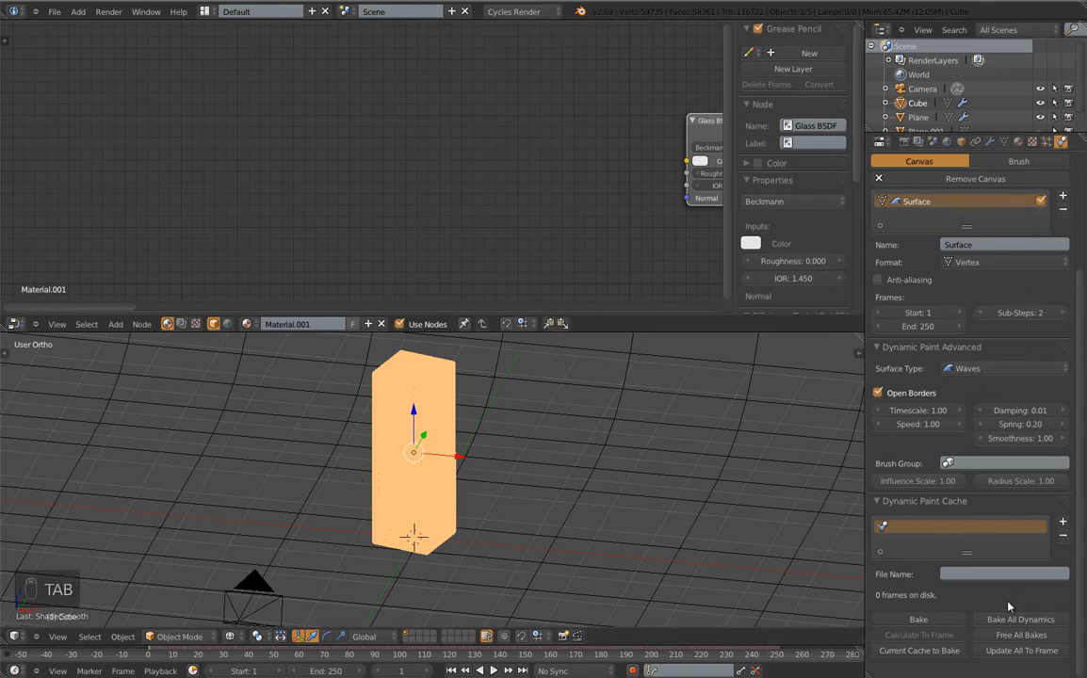
scroll(540, 556, "down", 5)
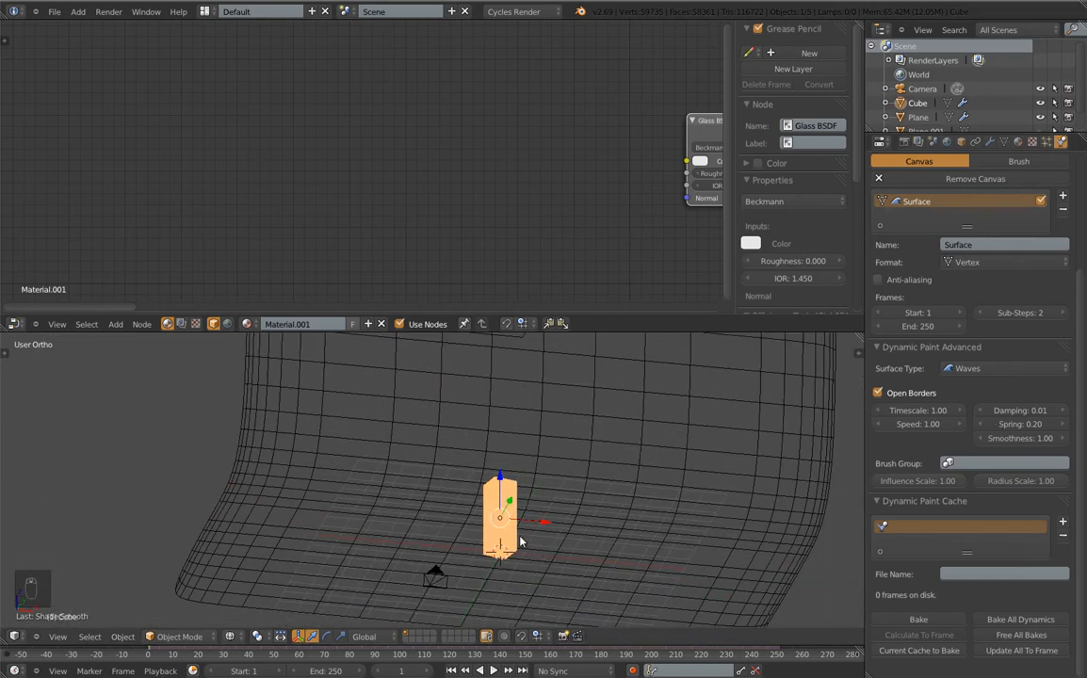
middle_click_drag(651, 455, 684, 434)
middle_click_drag(539, 591, 414, 405)
key("space")
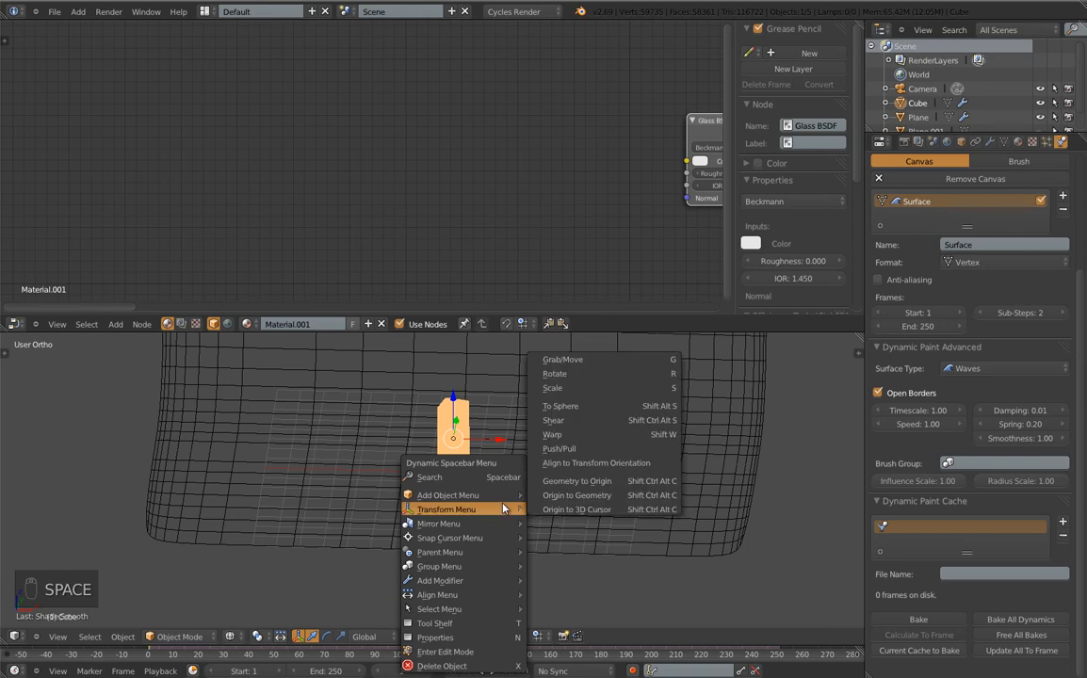
mouse_move(447, 495)
mouse_move(565, 305)
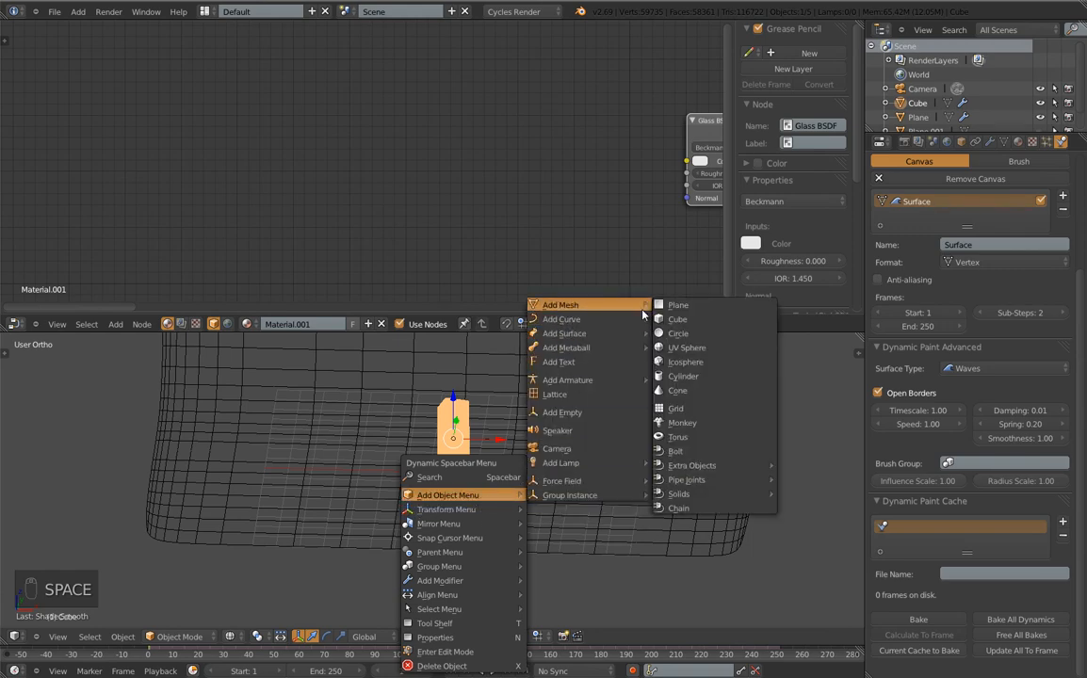
left_click(676, 274)
key("g")
key("z")
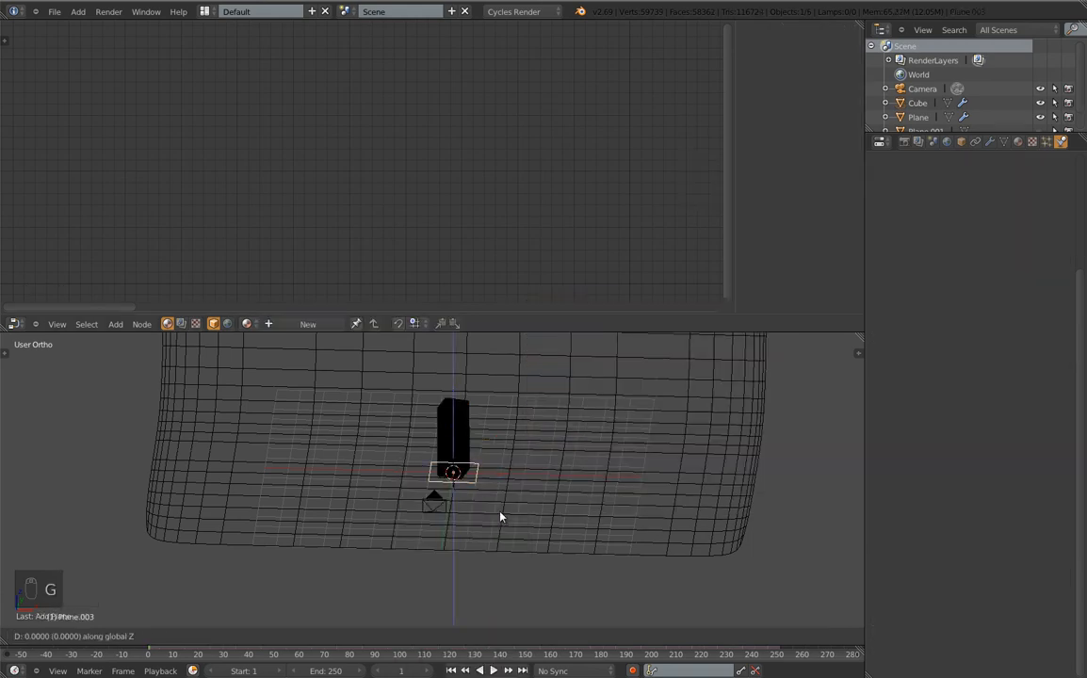
left_click(531, 386)
type("ry")
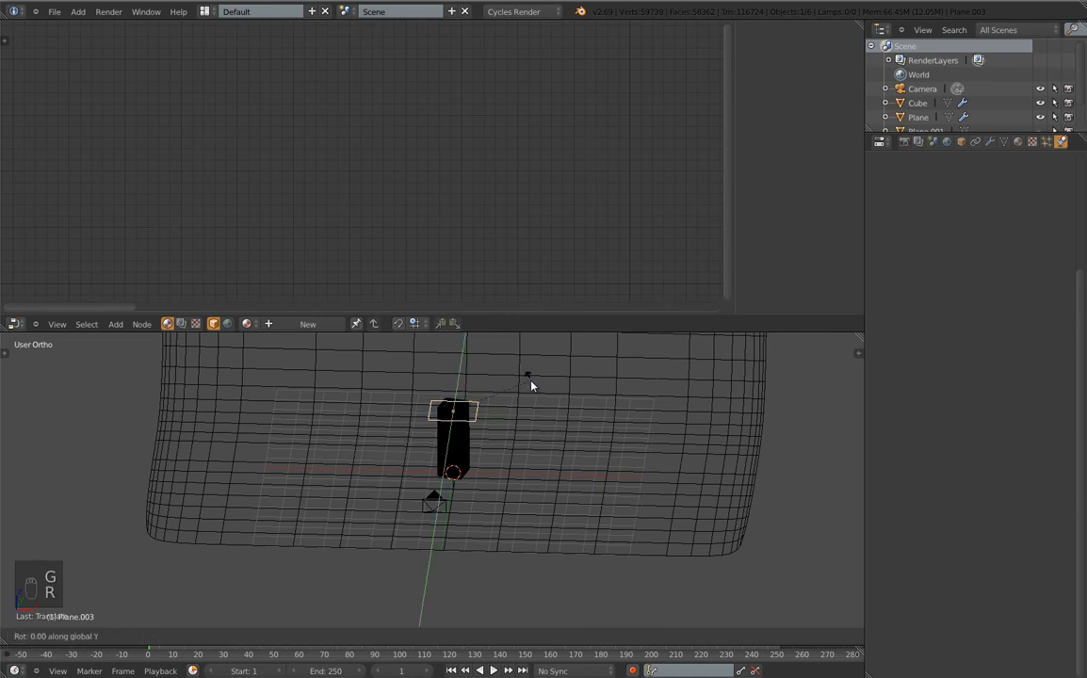
type("90")
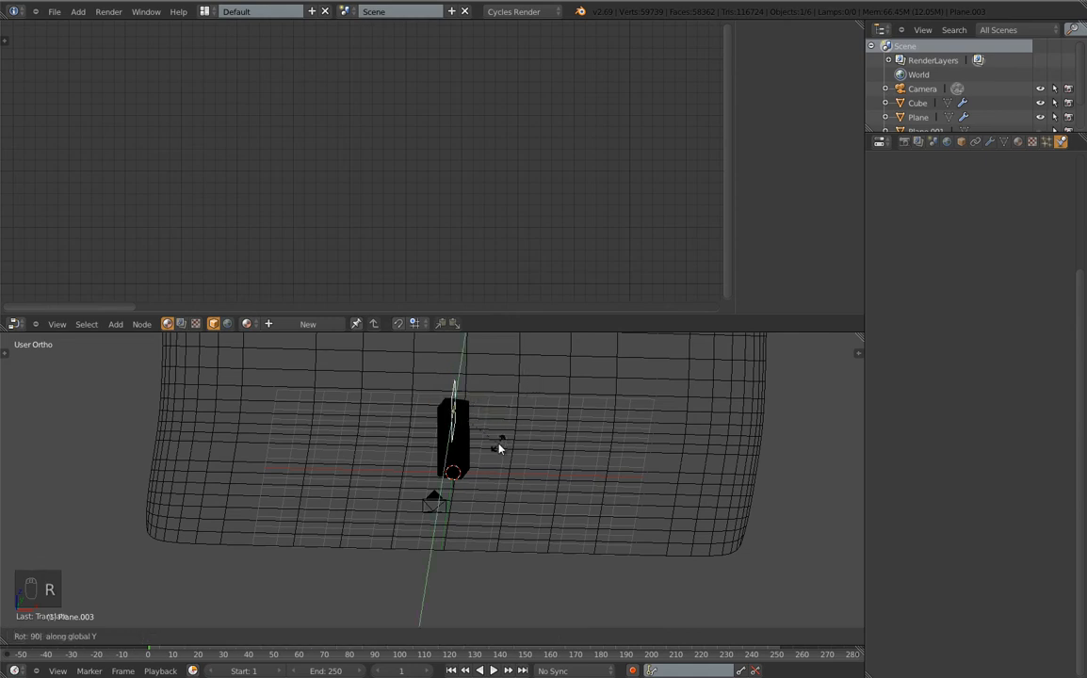
left_click(499, 448)
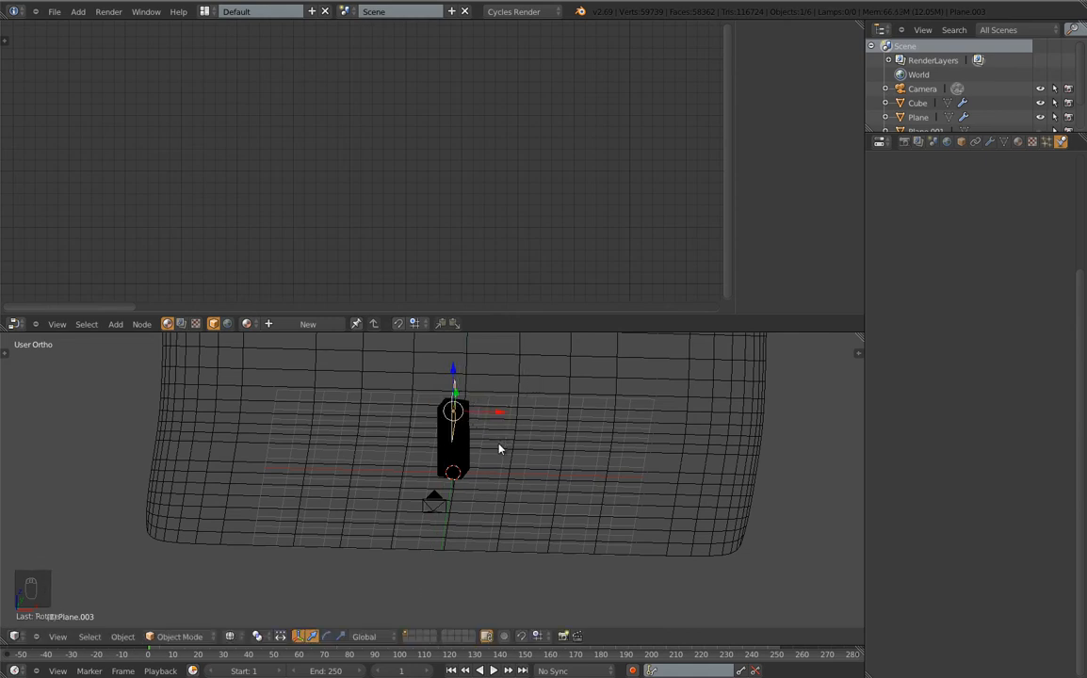
key("g")
left_click(624, 457)
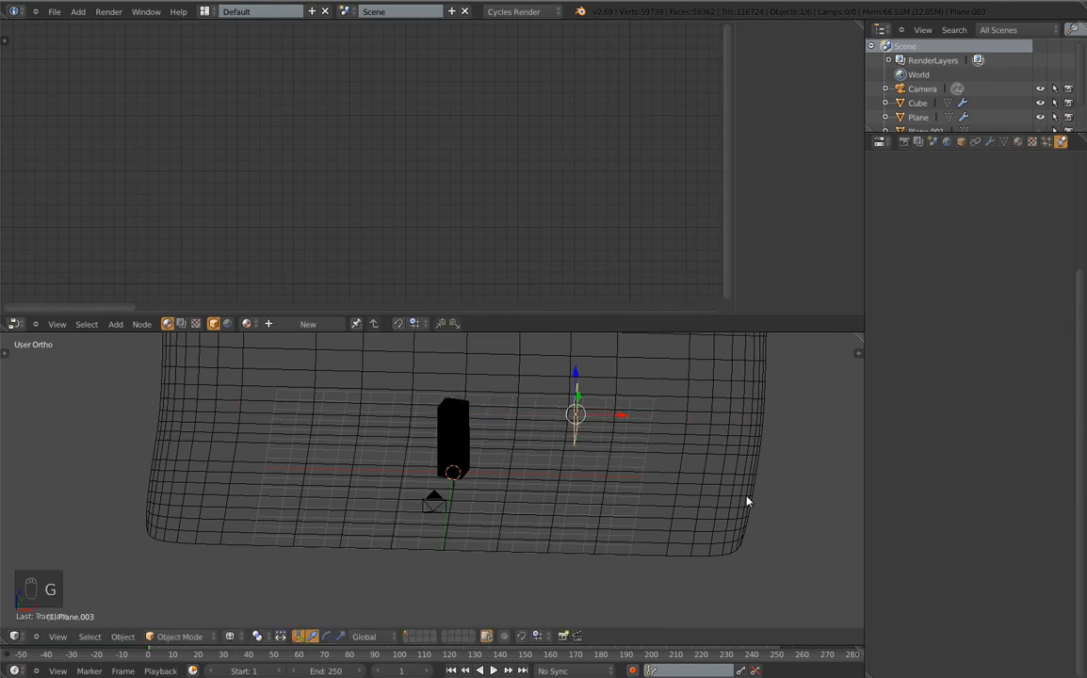
From the right side view, shrink the plane along Y and then along Z
key("KP_3")
key("s")
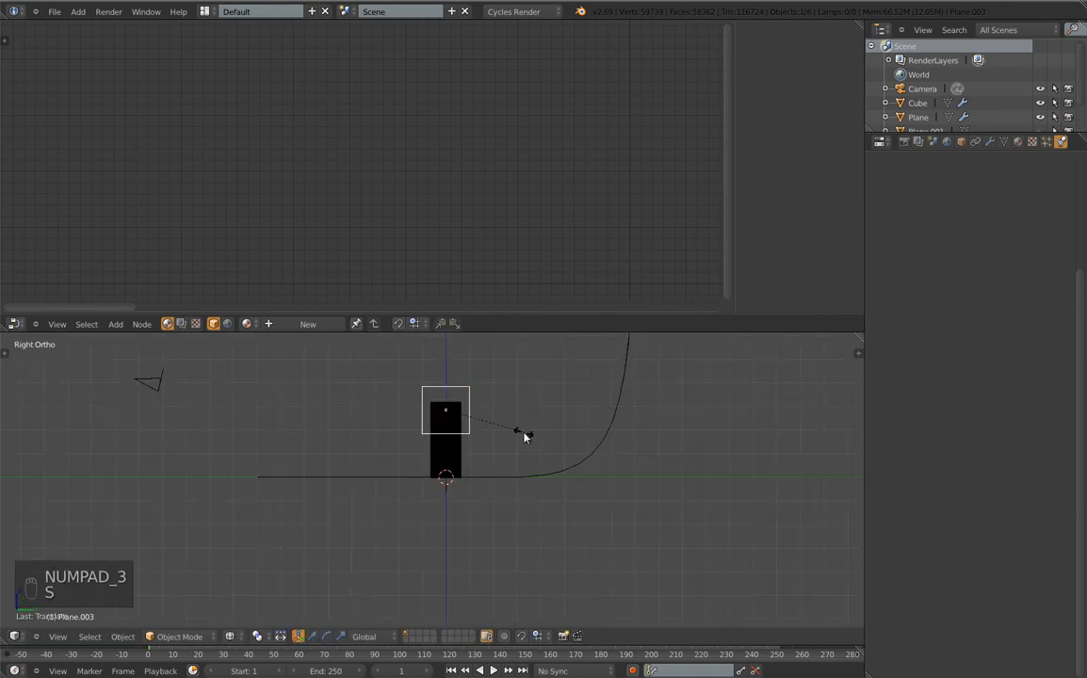
key("y")
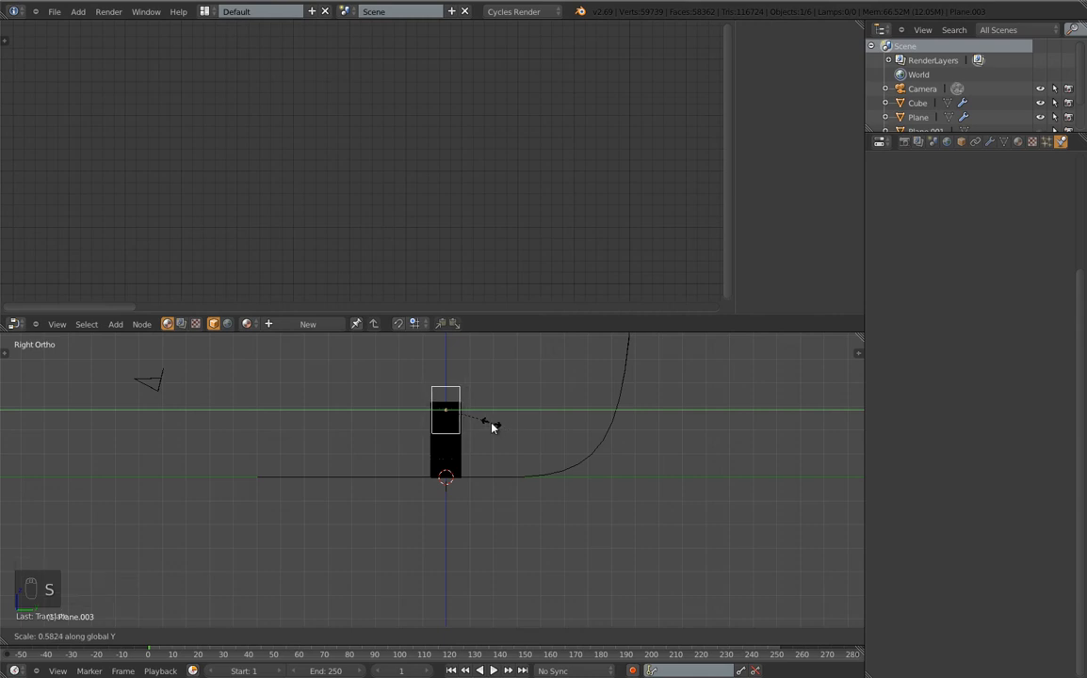
left_click(493, 426)
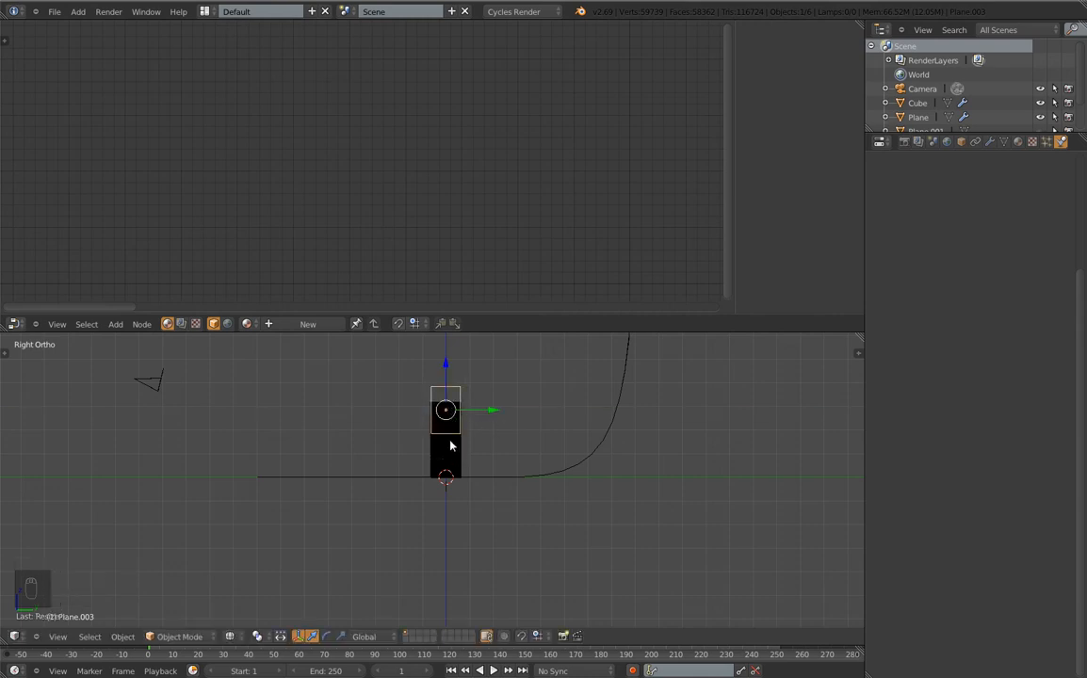
key("s")
key("z")
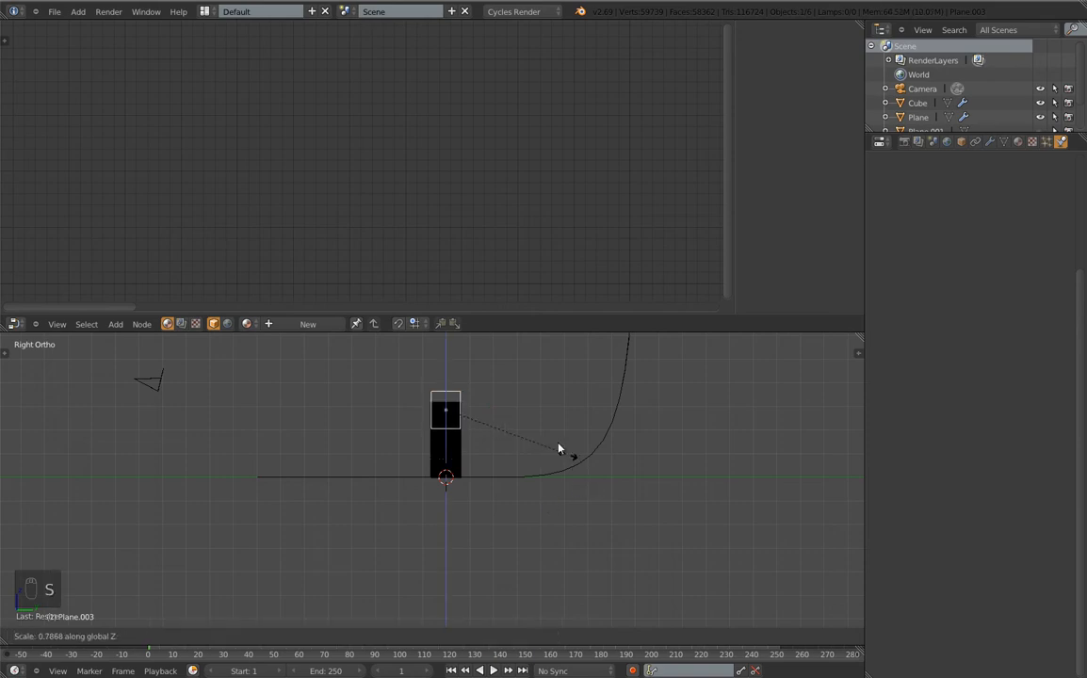
left_click(502, 416)
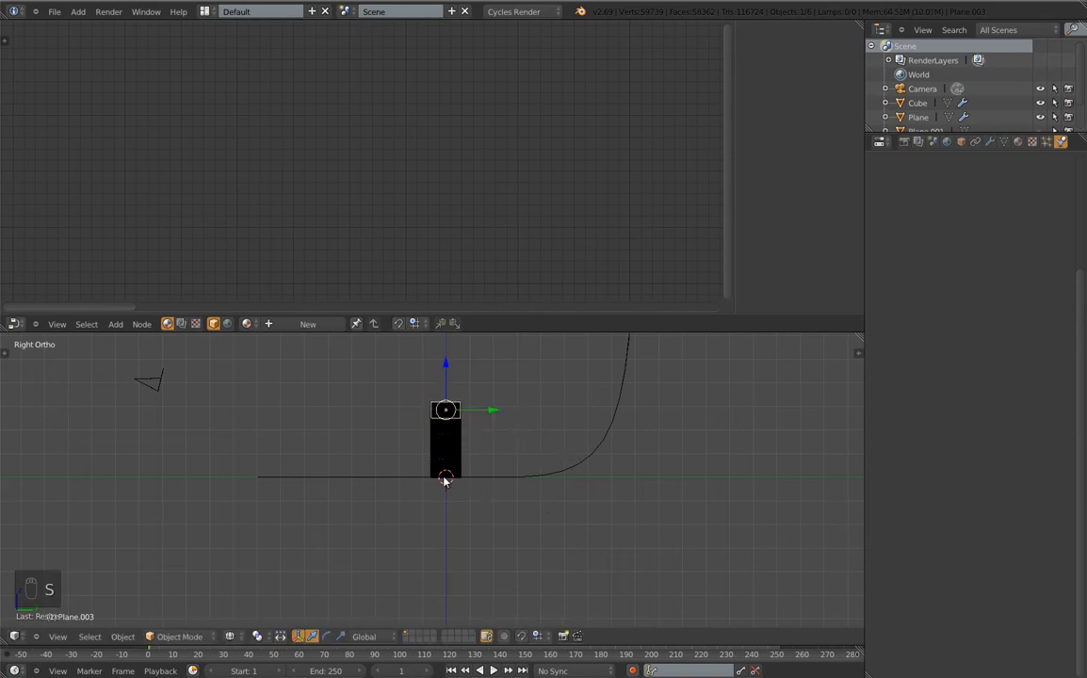
middle_click_drag(354, 459, 488, 467)
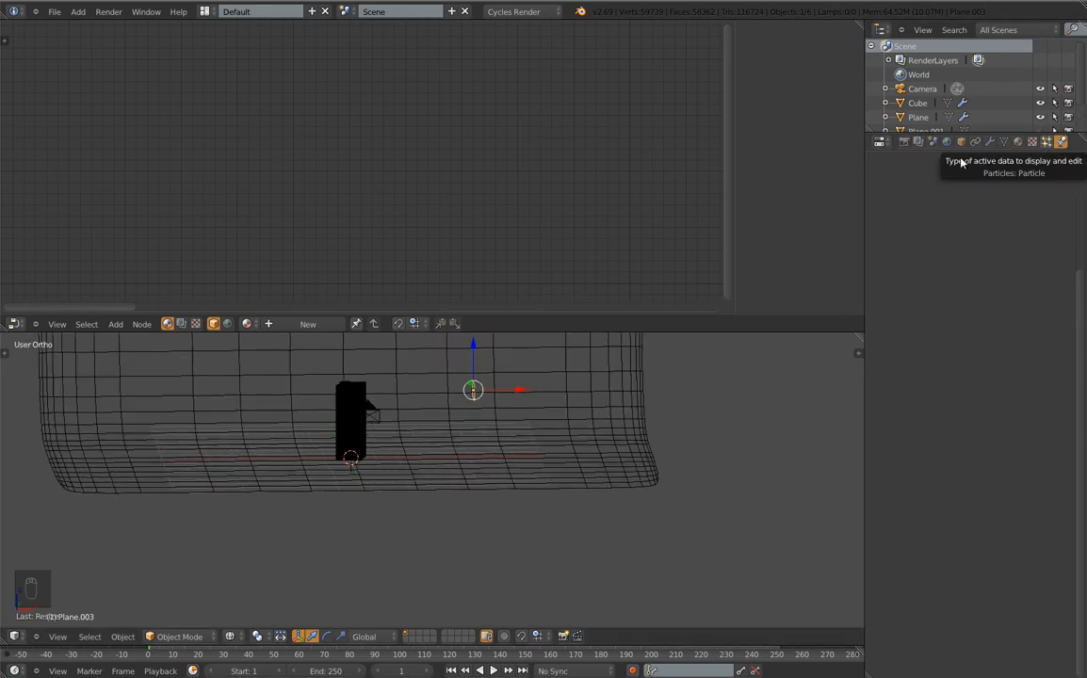
scroll(556, 417, "down", 6)
middle_click_drag(616, 415, 580, 420, "shift")
Add an icosphere and scale it down twice into a small ball at the column's base
key("space")
mouse_move(501, 461)
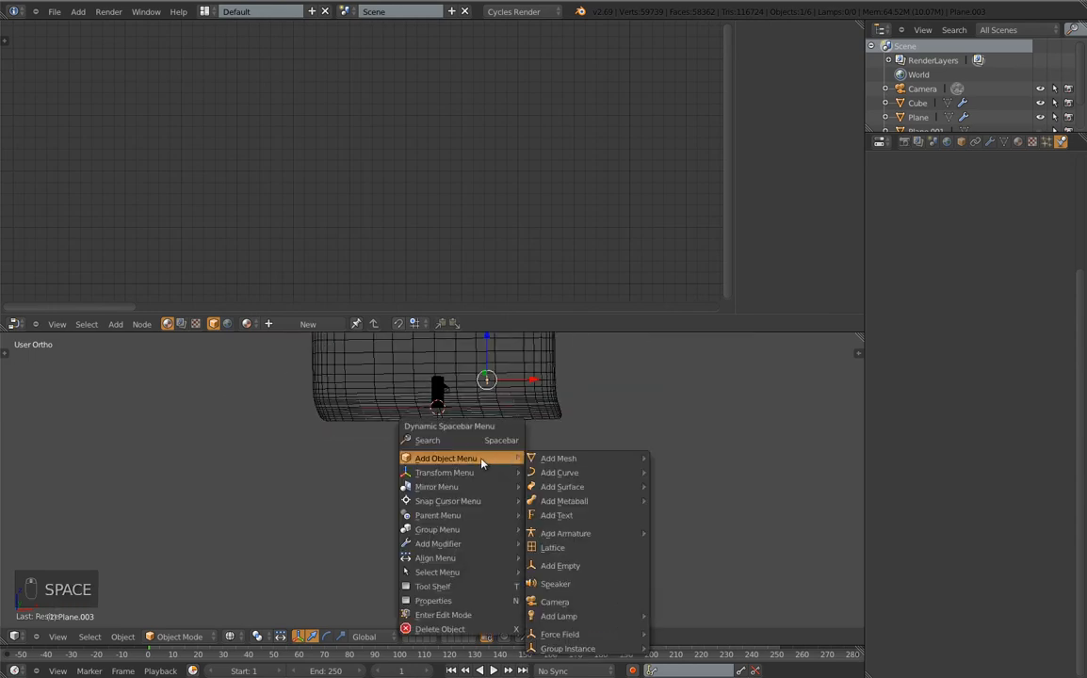
mouse_move(584, 459)
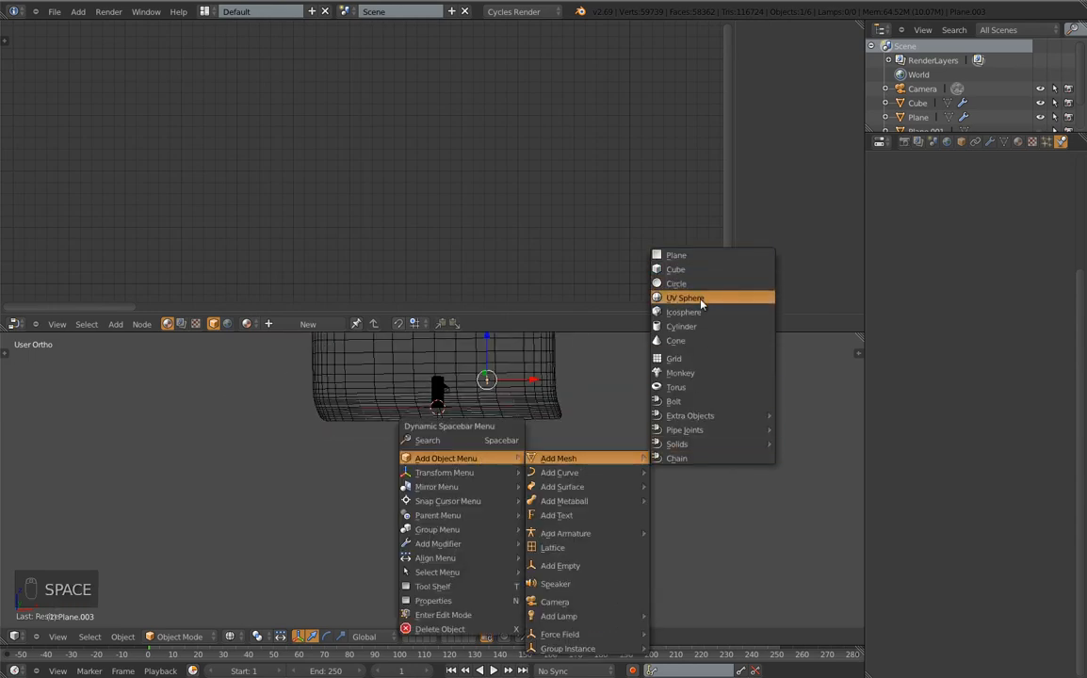
left_click(685, 312)
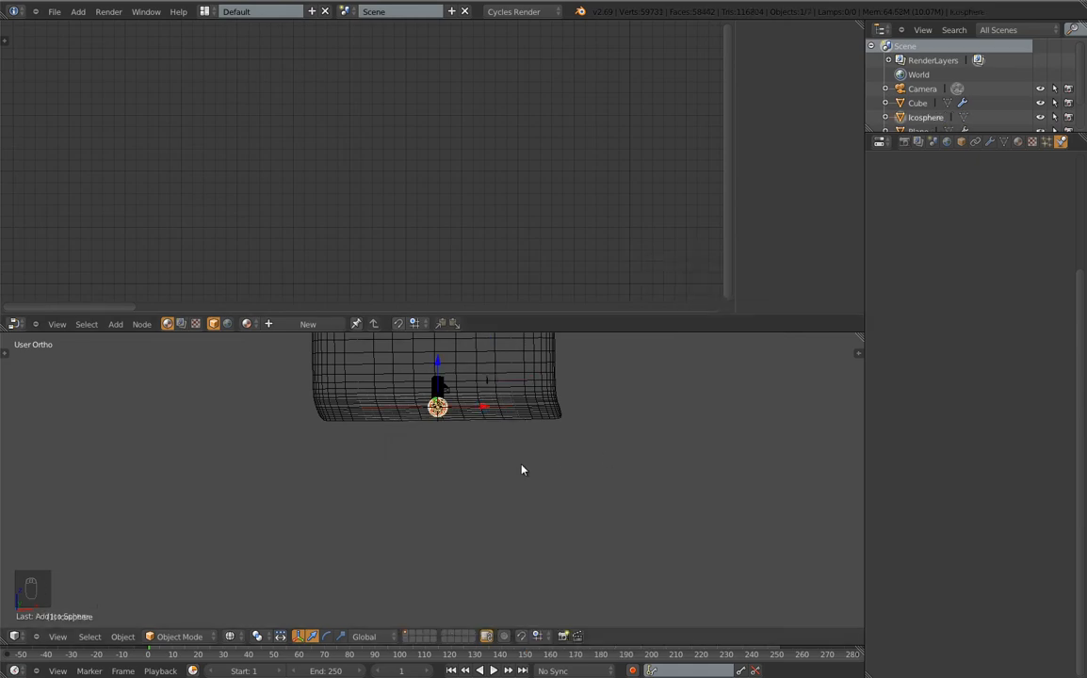
scroll(424, 443, "up", 5)
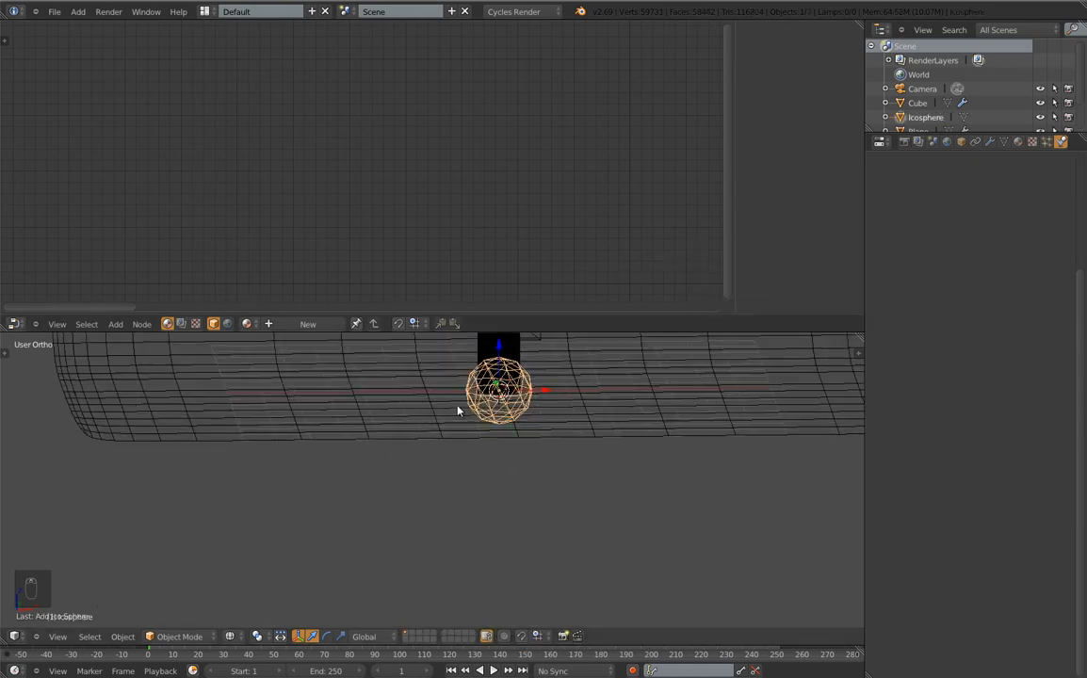
scroll(549, 401, "down", 3)
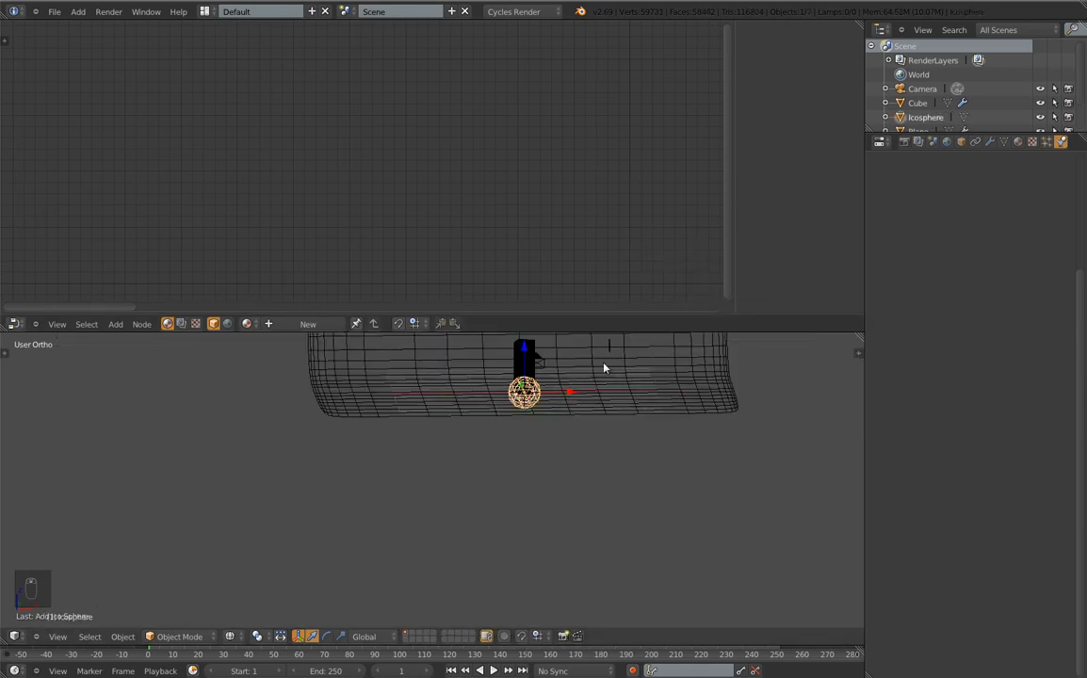
key("s")
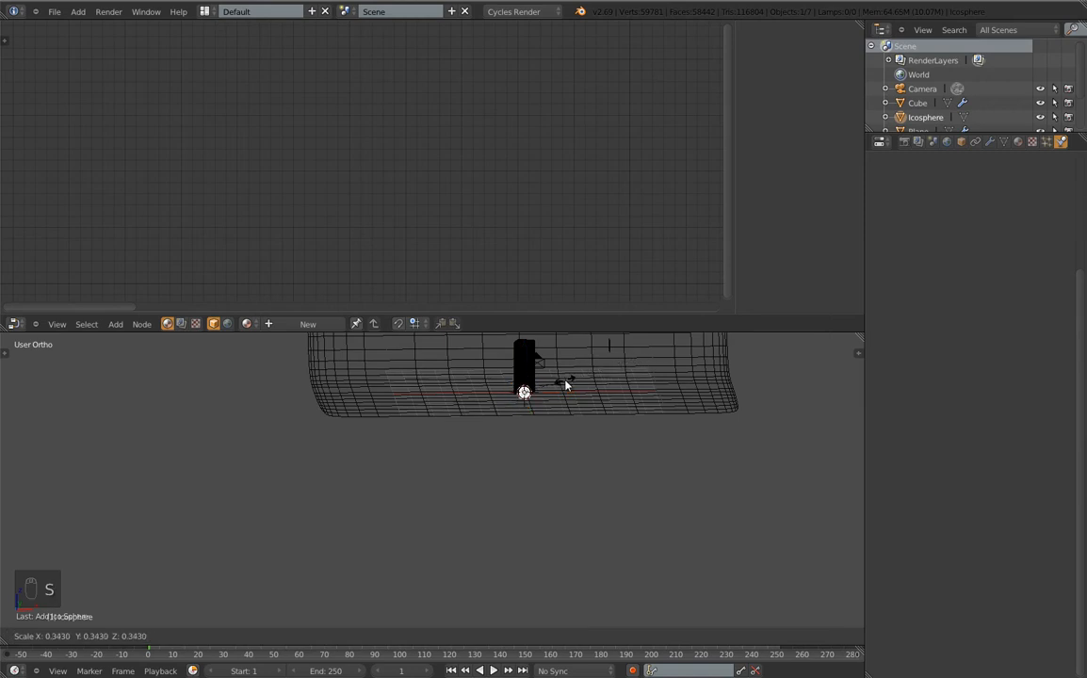
left_click(565, 384)
scroll(517, 388, "up", 5)
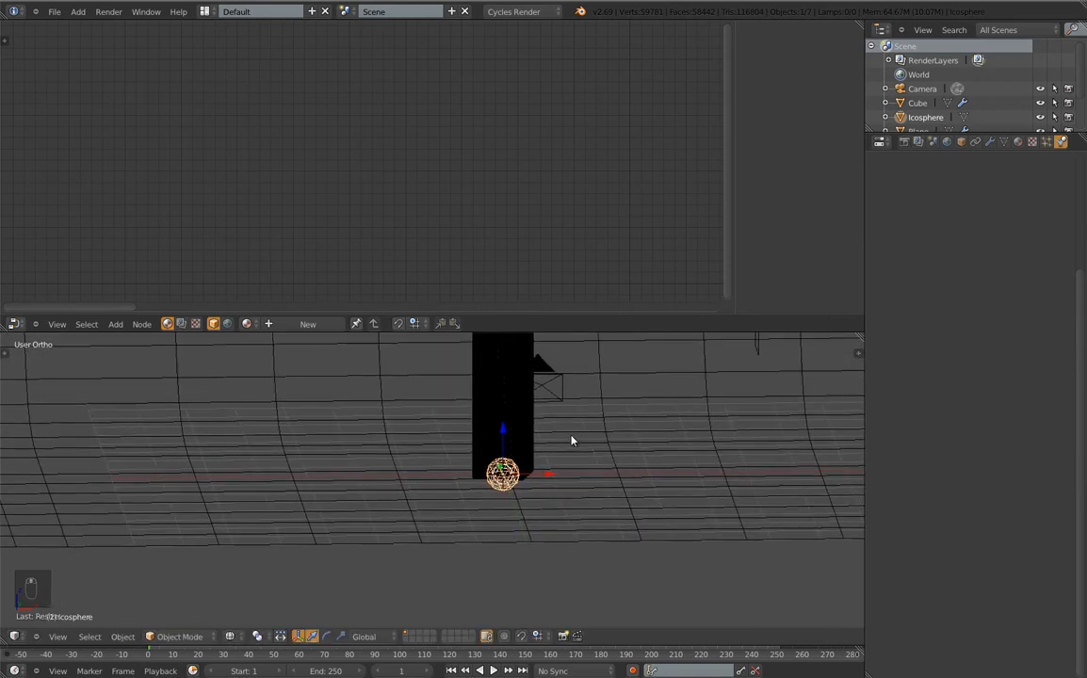
key("s")
left_click(572, 555)
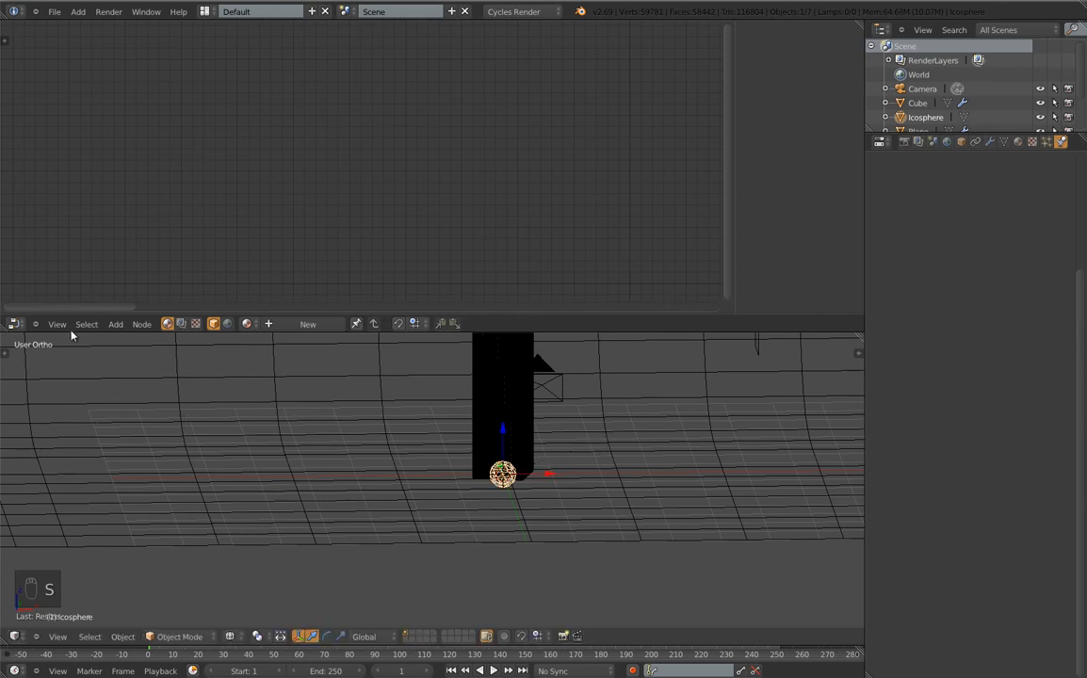
Apply smooth shading to the icosphere from the tool shelf
key("t")
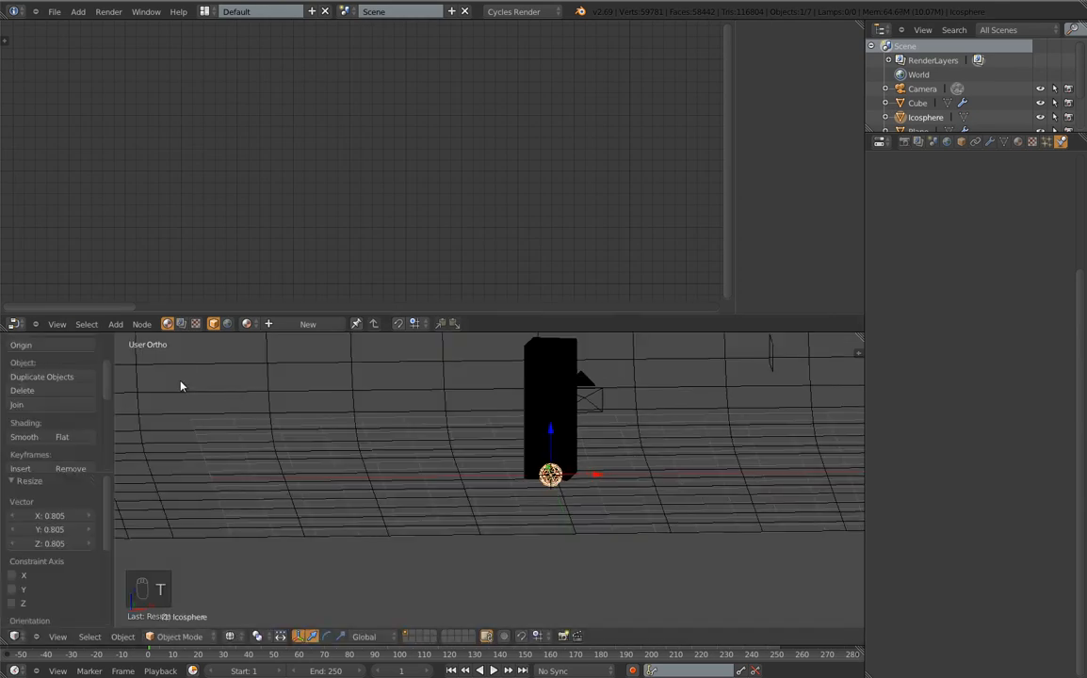
left_click(38, 437)
key("t")
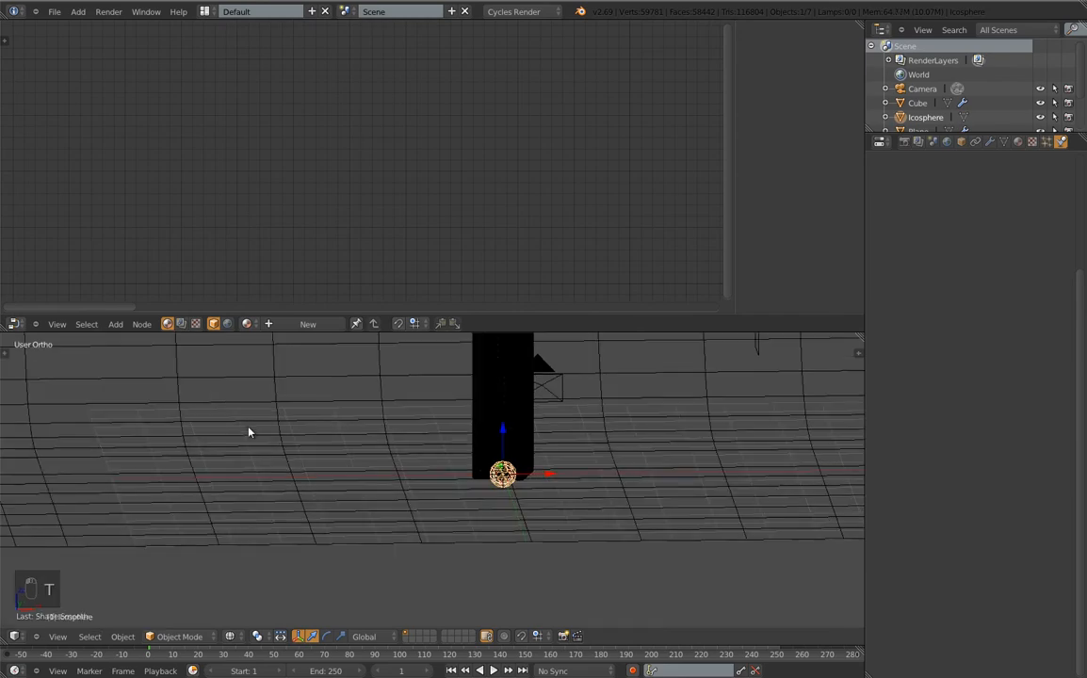
key("t")
key("t")
key("t")
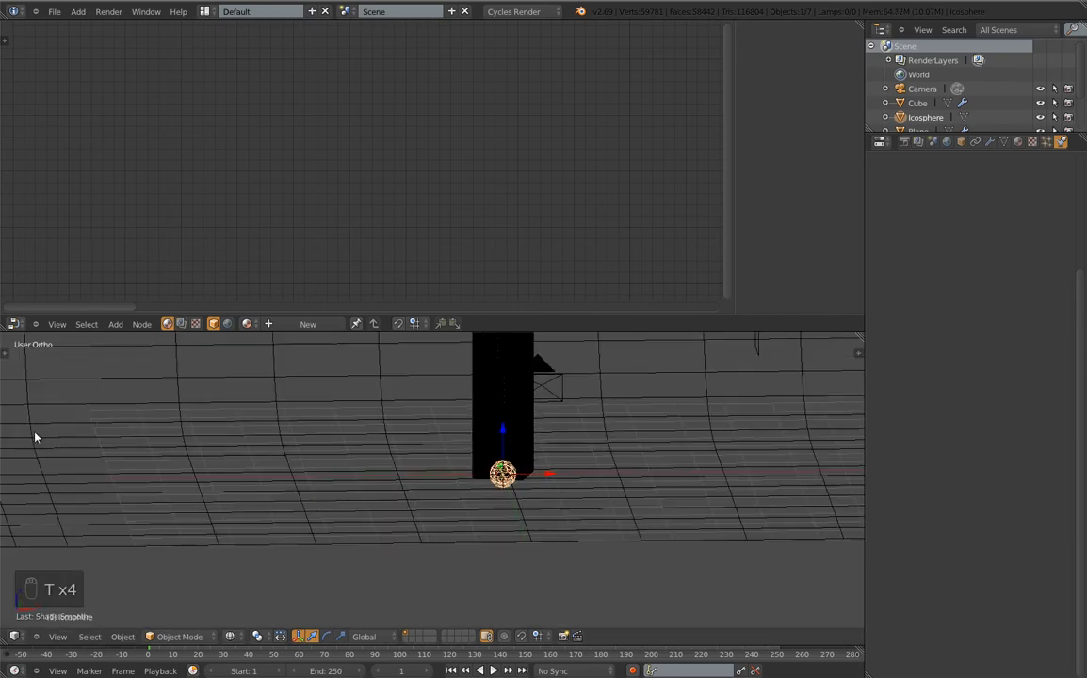
key("t")
key("t")
key("t")
key("t")
key("t")
key("t")
key("t")
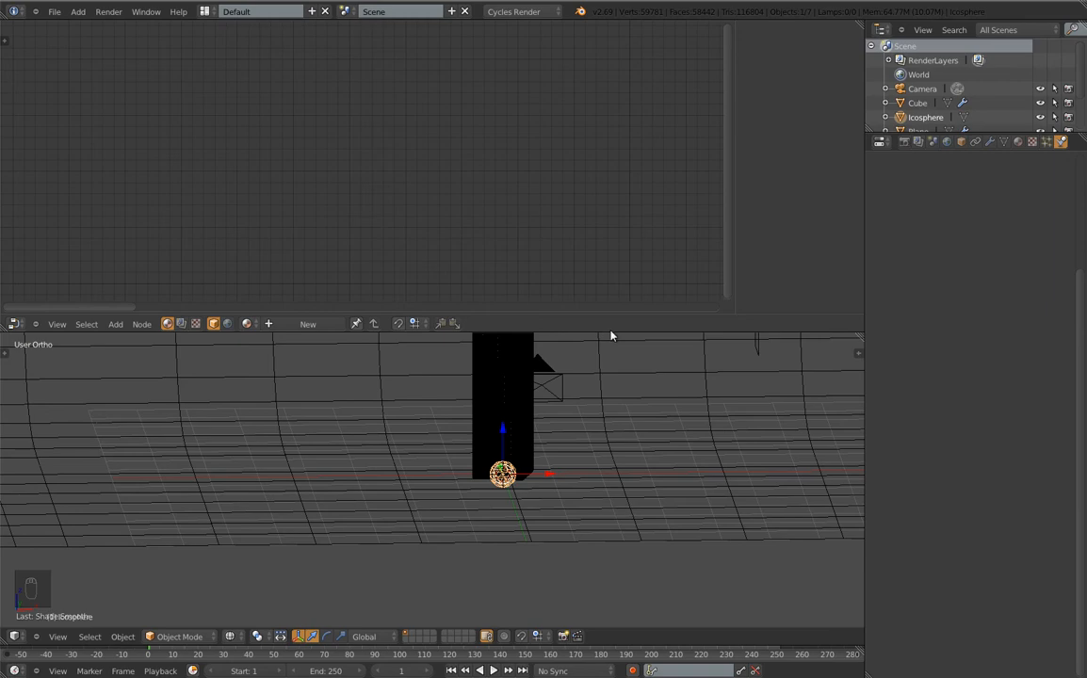
Enlarge the 3D view to nearly full window height and recentre the column
left_click_drag(610, 332, 638, 41)
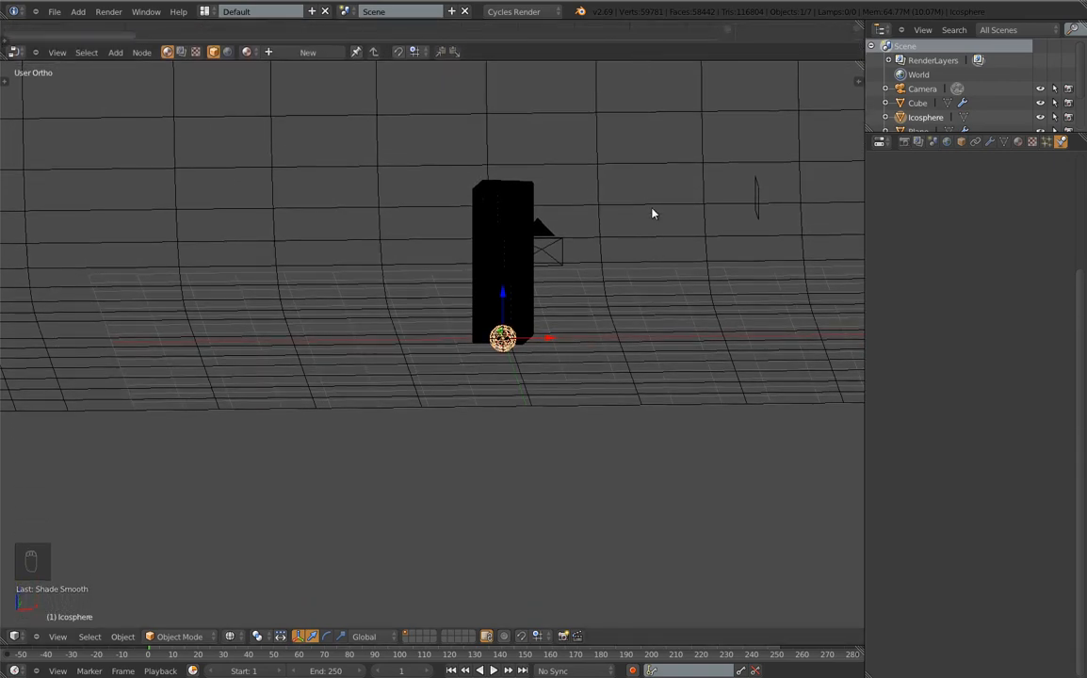
middle_click_drag(652, 214, 525, 323, "shift")
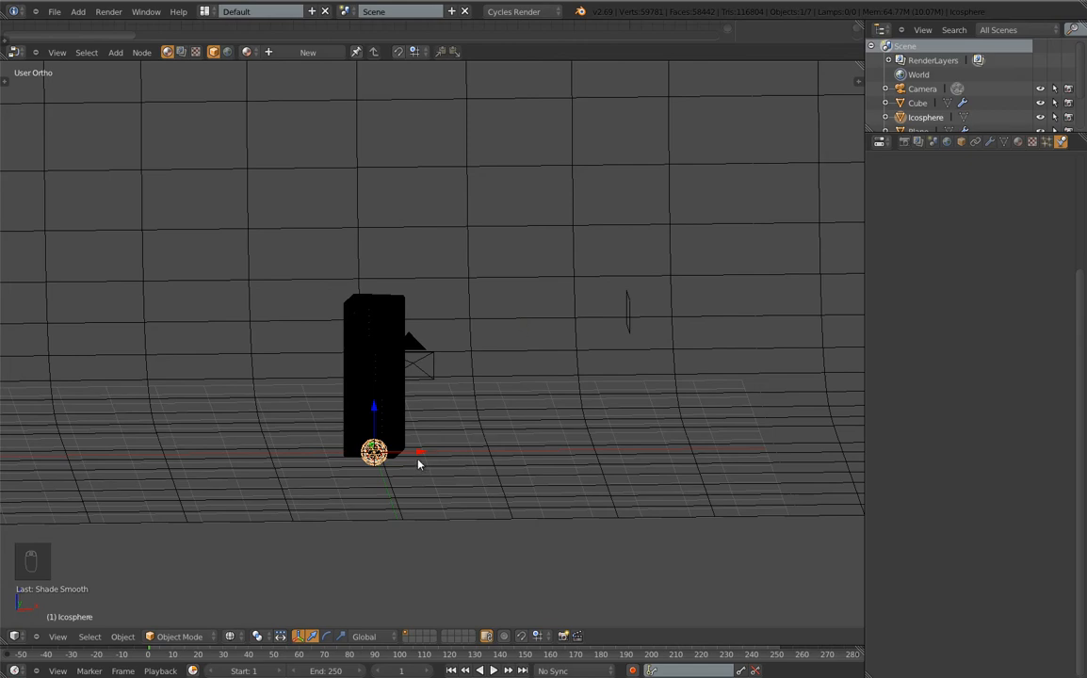
scroll(417, 460, "down", 5)
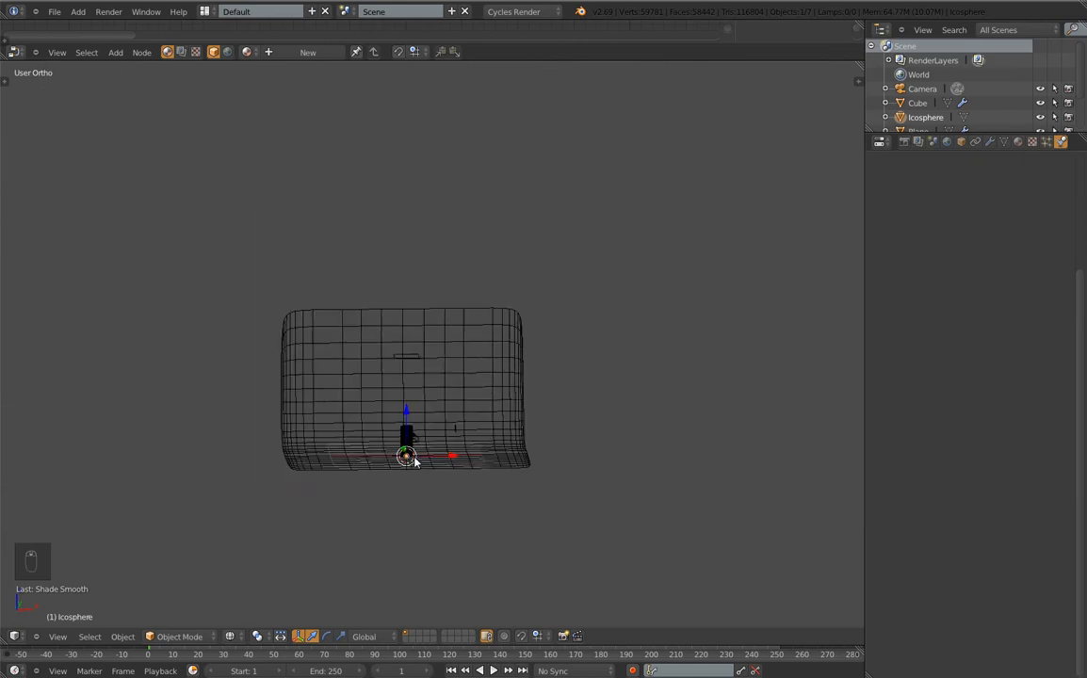
scroll(412, 459, "down", 2)
Move the icosphere along X away from the column and preview it in Rendered shading
key("g")
key("x")
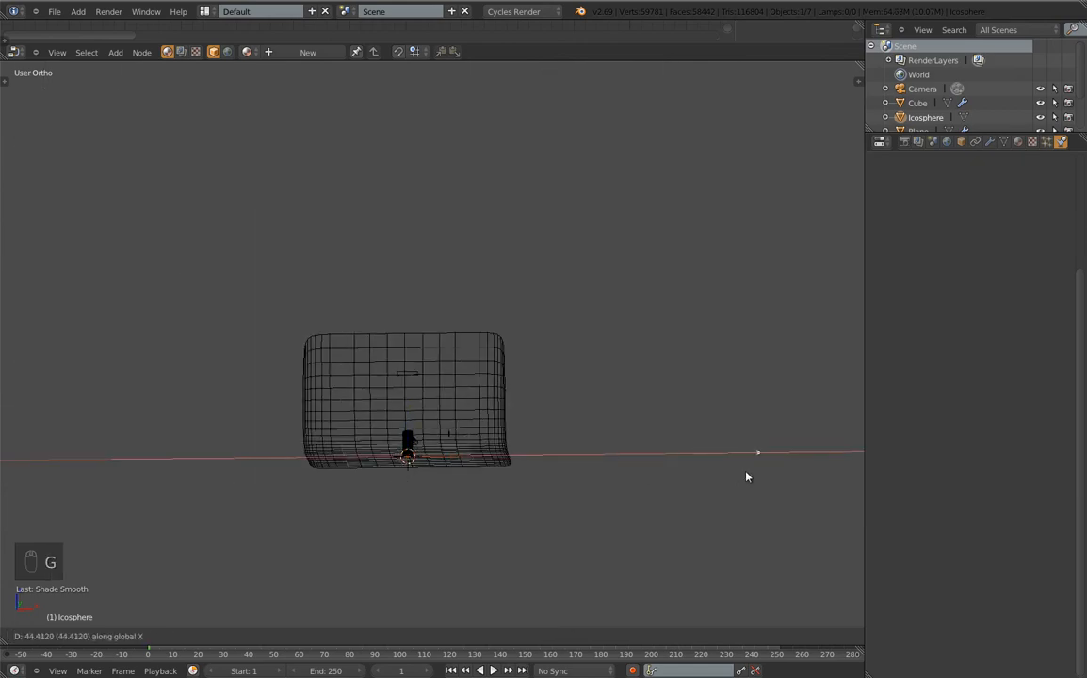
left_click(741, 574)
scroll(384, 503, "up", 5)
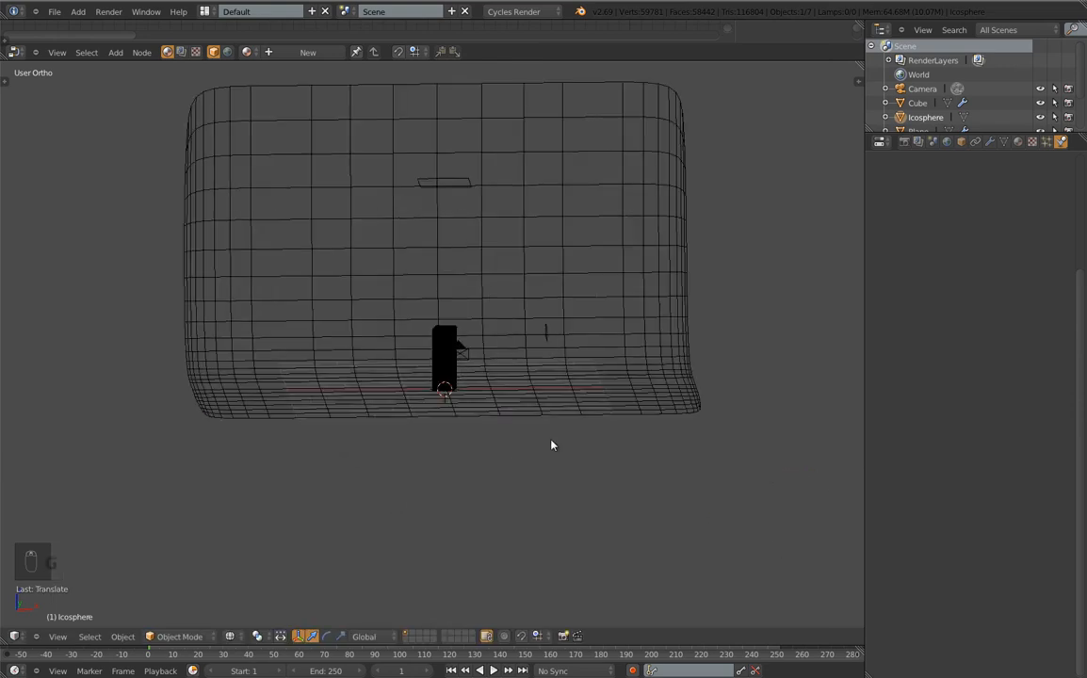
middle_click_drag(583, 438, 153, 510, "shift")
scroll(473, 435, "down", 7)
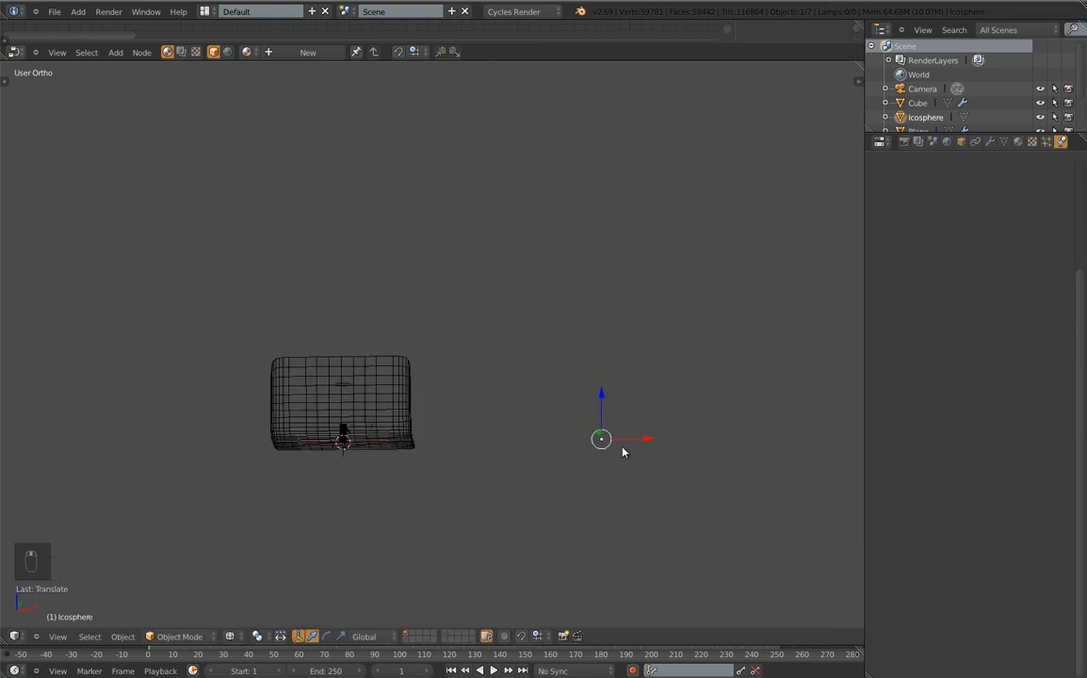
scroll(629, 449, "up", 8)
scroll(608, 439, "down", 3)
scroll(525, 450, "up", 3)
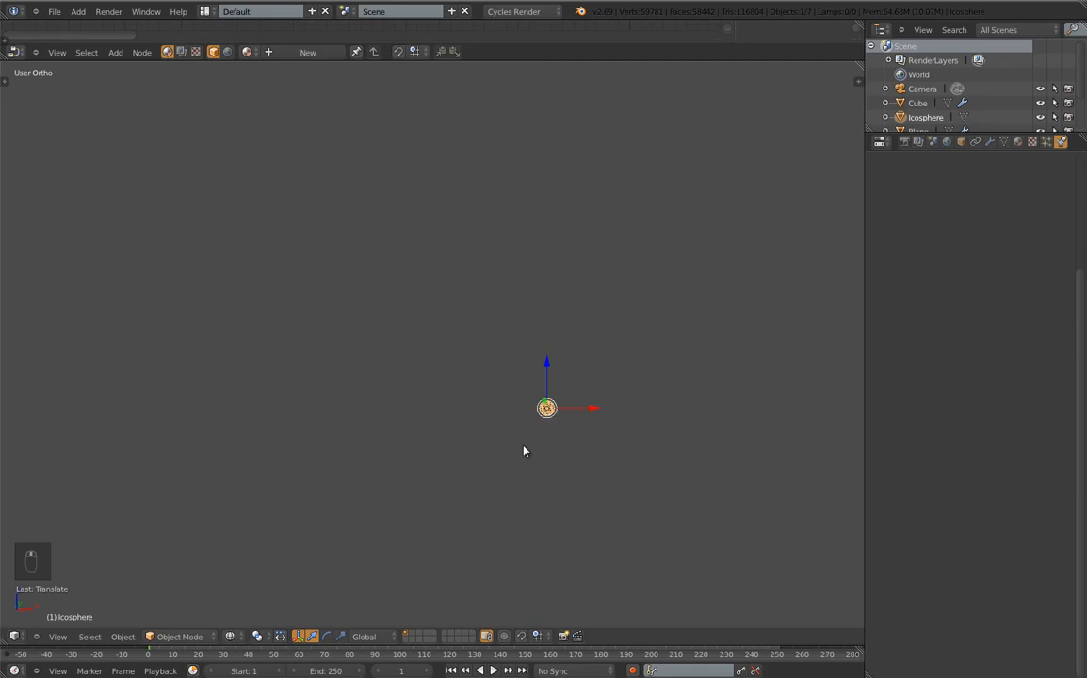
scroll(525, 447, "up", 5)
middle_click_drag(612, 393, 544, 432, "shift")
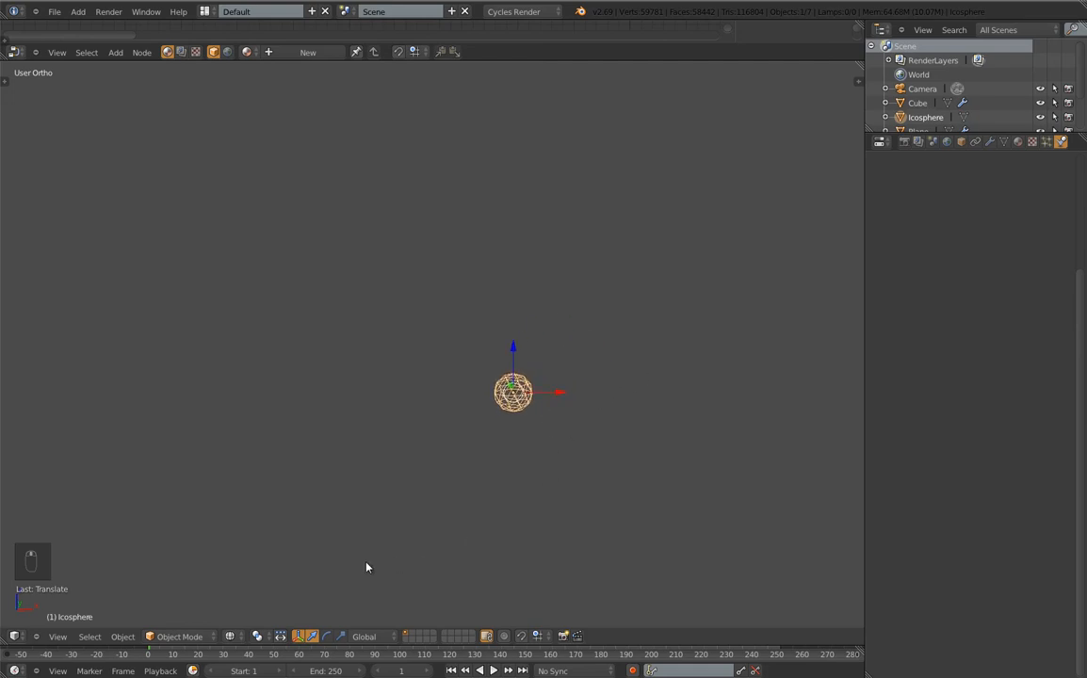
left_click(232, 639)
left_click(251, 546)
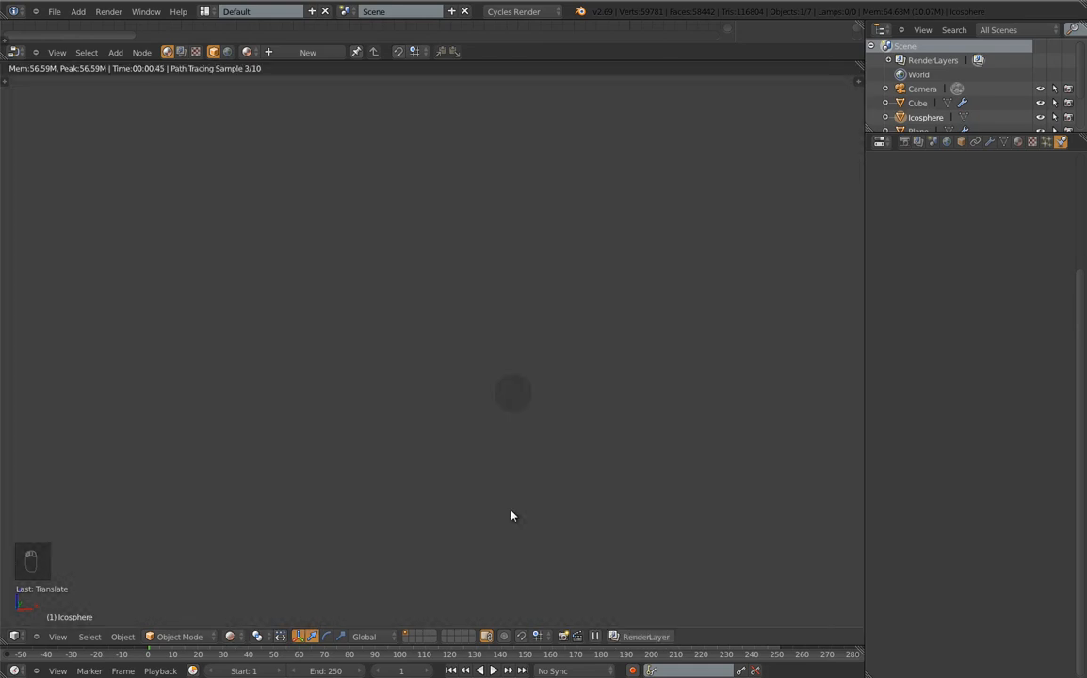
Give the Icosphere a new material using a Mix Shader of Diffuse BSDF and Emission
left_click(1017, 141)
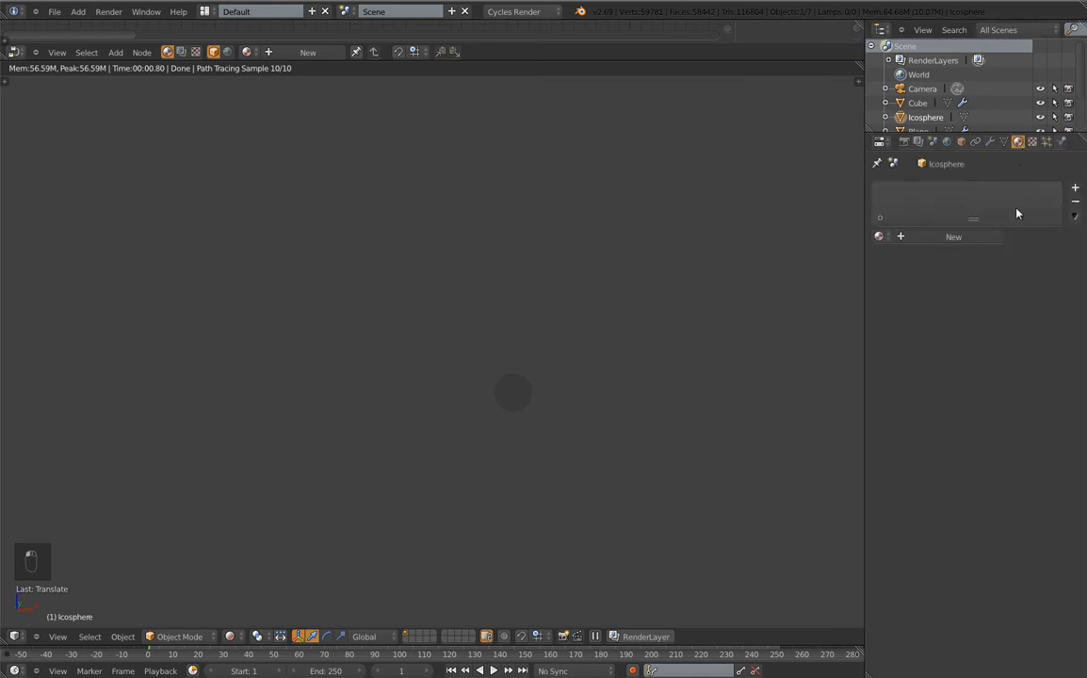
left_click(975, 236)
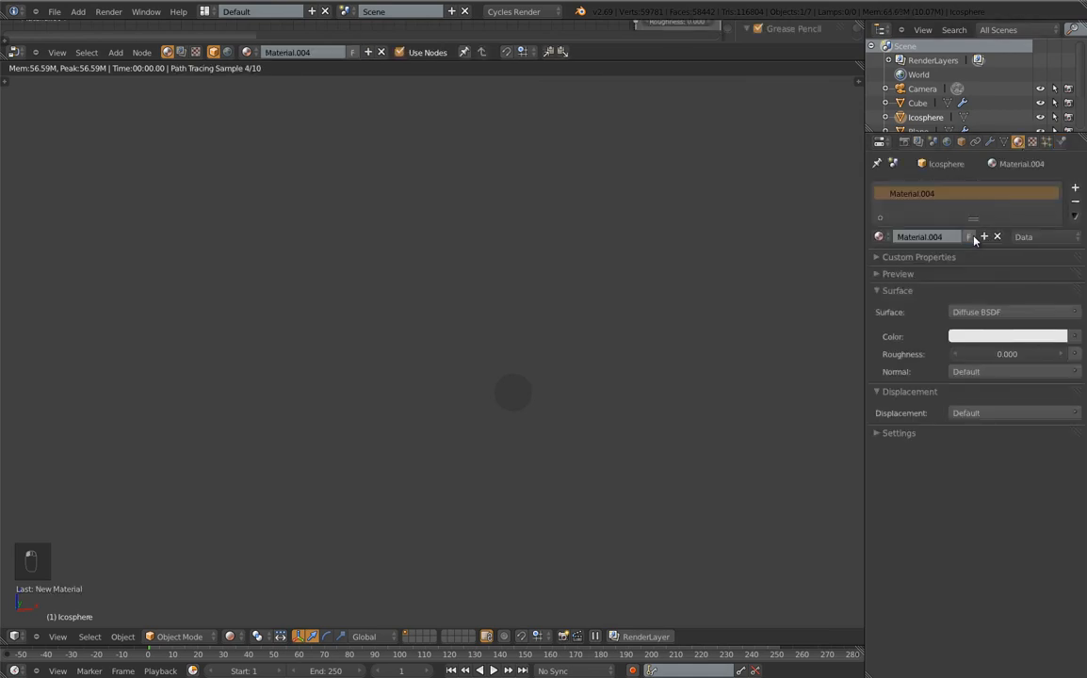
left_click(976, 313)
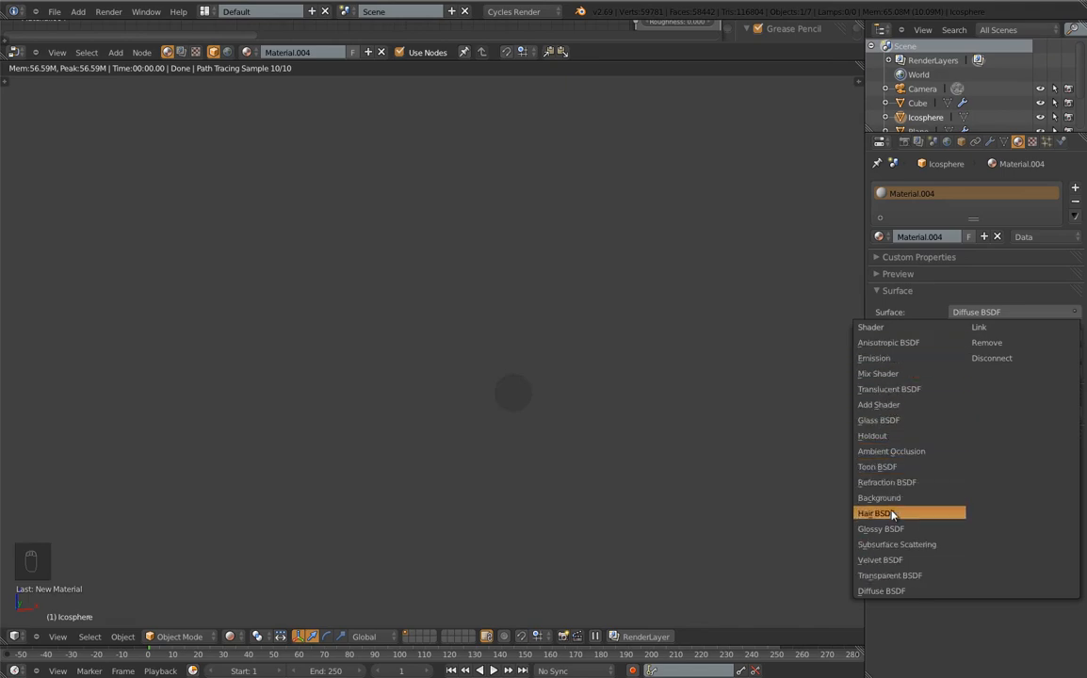
left_click(881, 591)
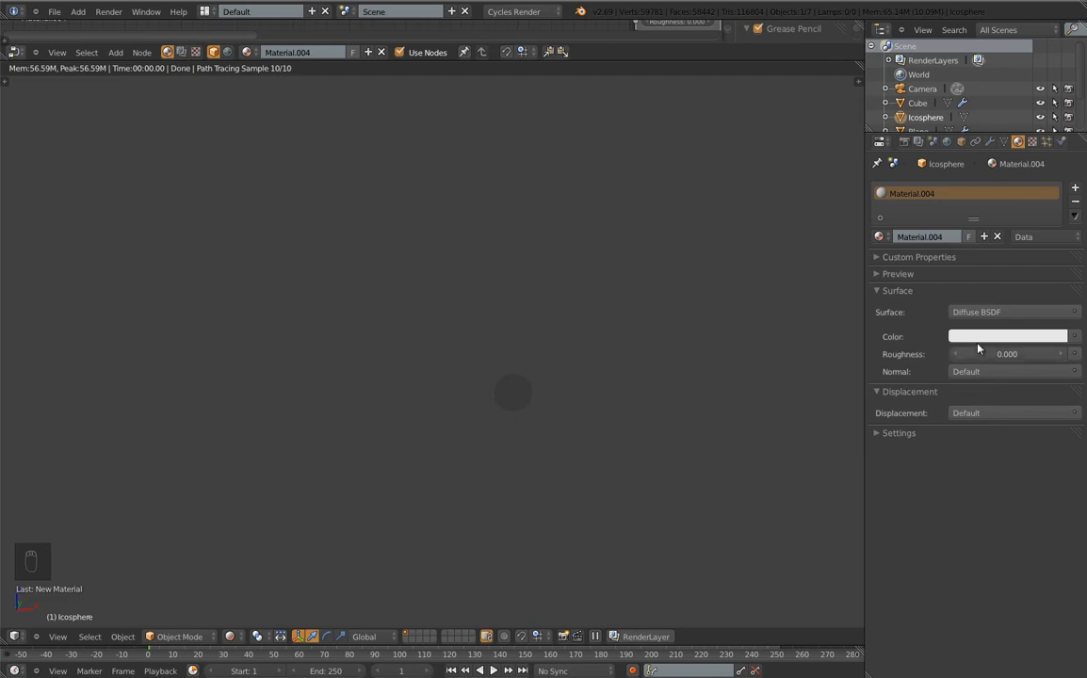
left_click(959, 311)
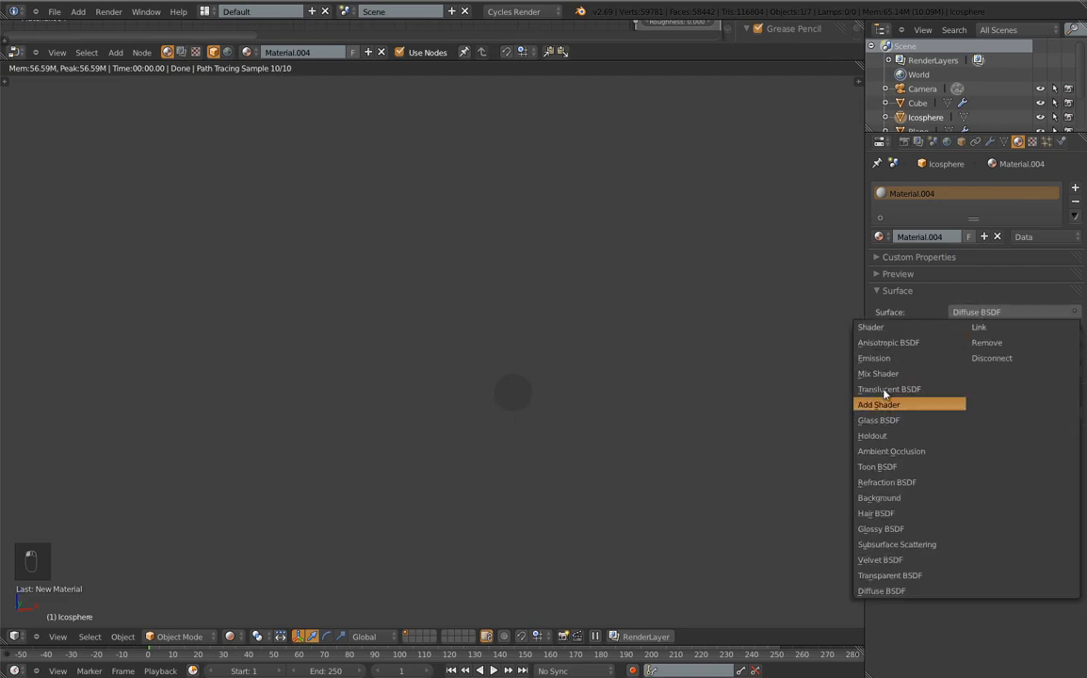
left_click(887, 373)
left_click(960, 354)
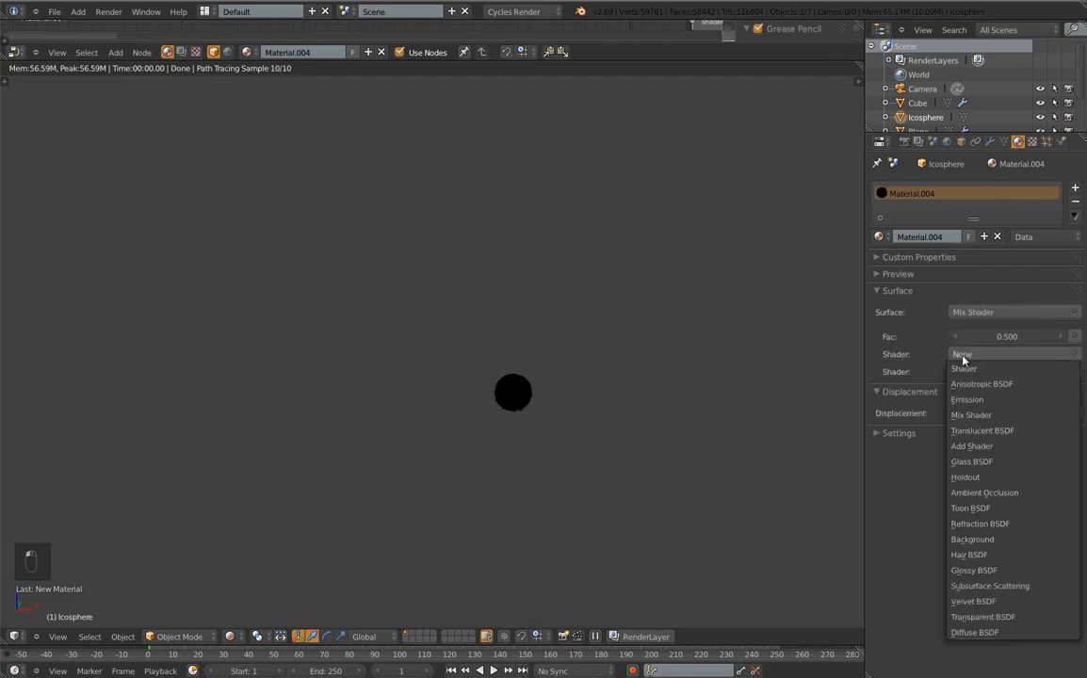
left_click(976, 632)
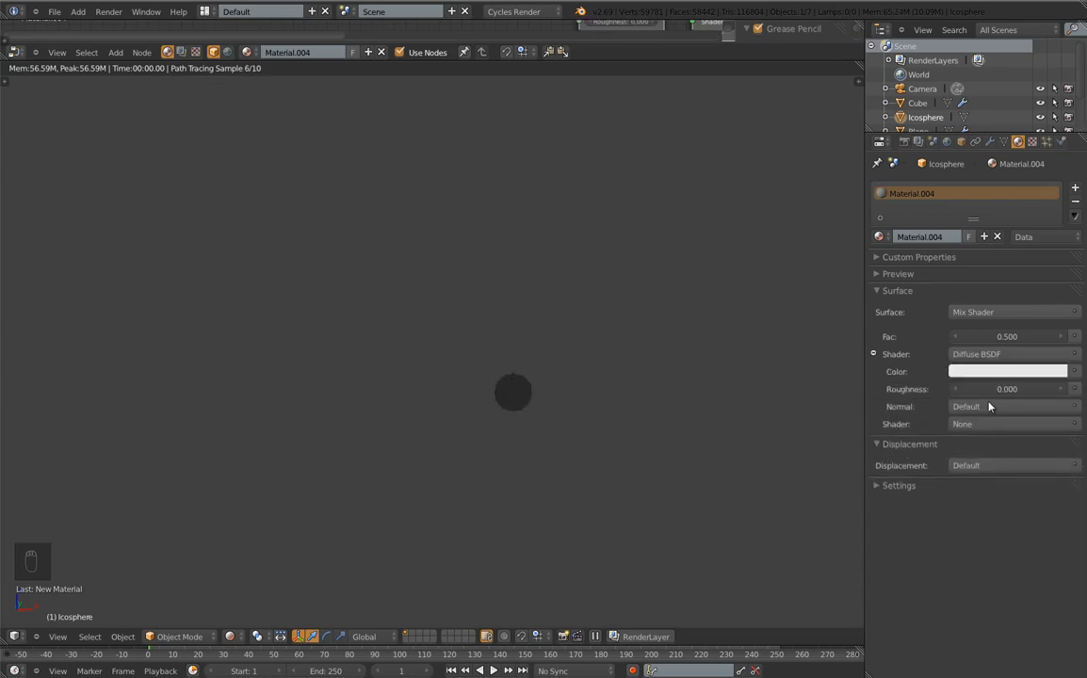
left_click(970, 424)
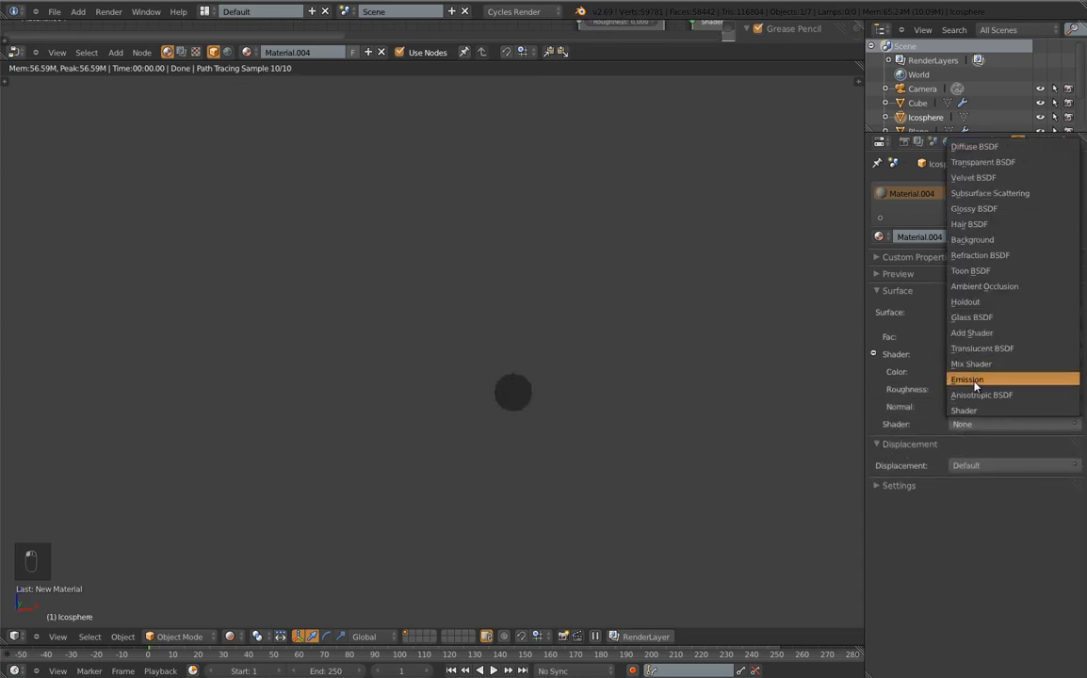
left_click(977, 380)
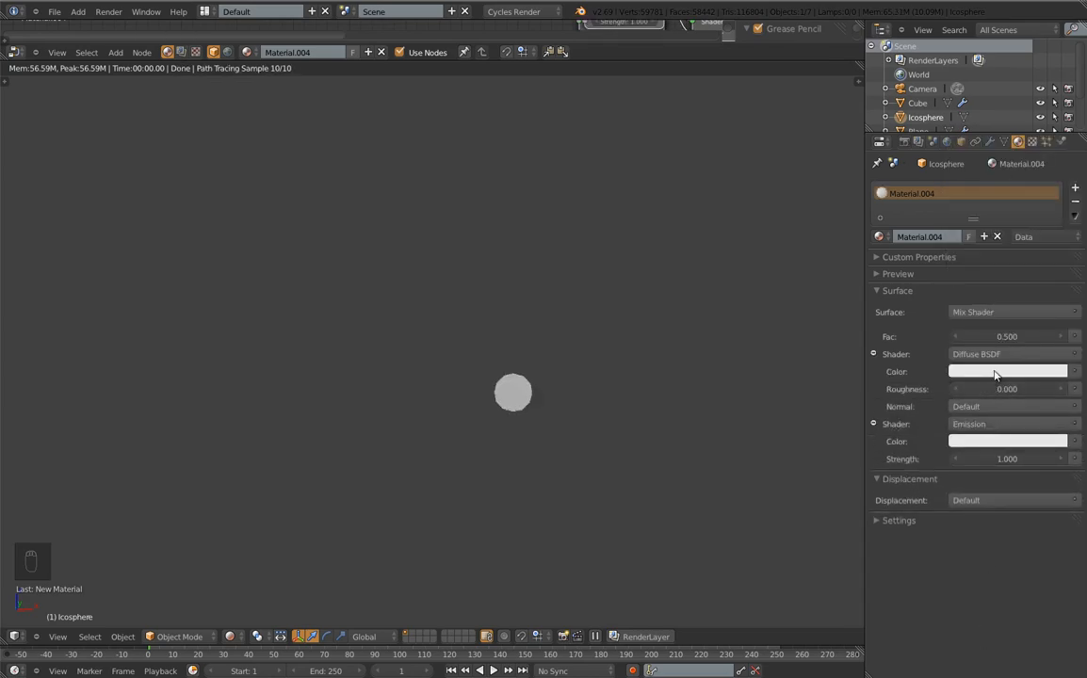
Set the Emission shader's colour to red
left_click(1003, 440)
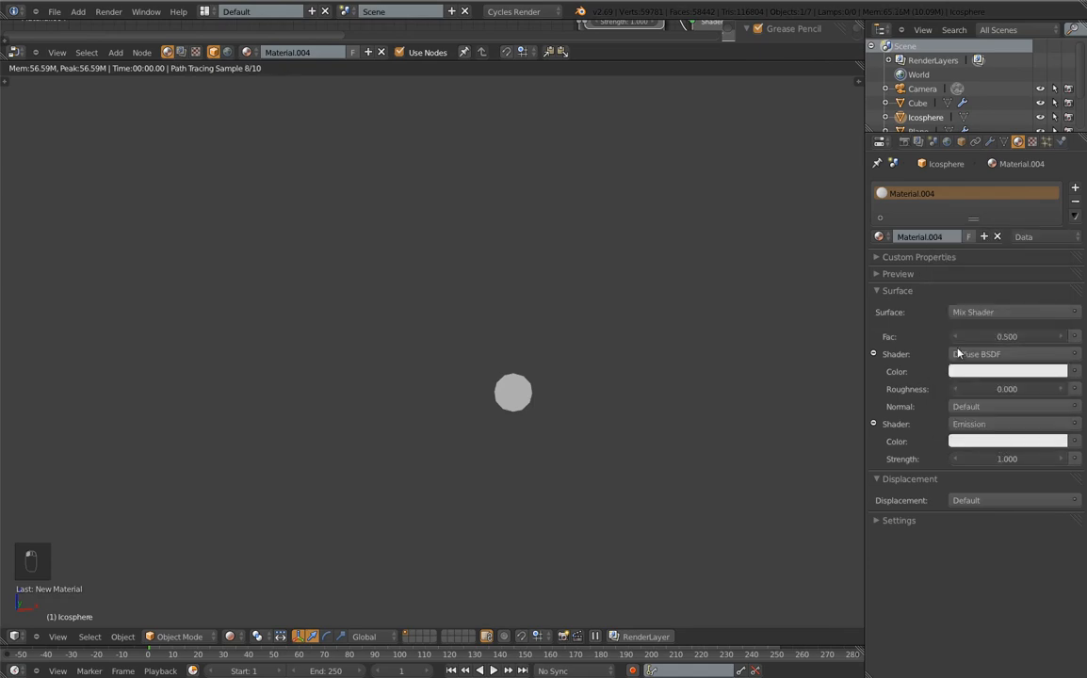
left_click(1007, 441)
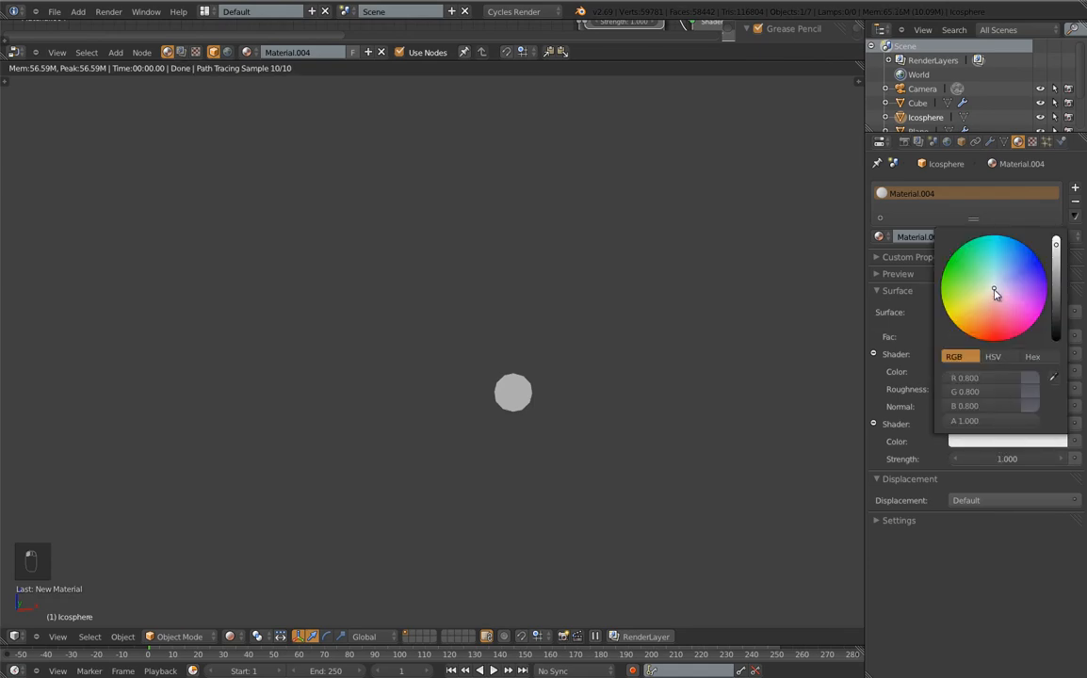
left_click_drag(995, 294, 993, 341)
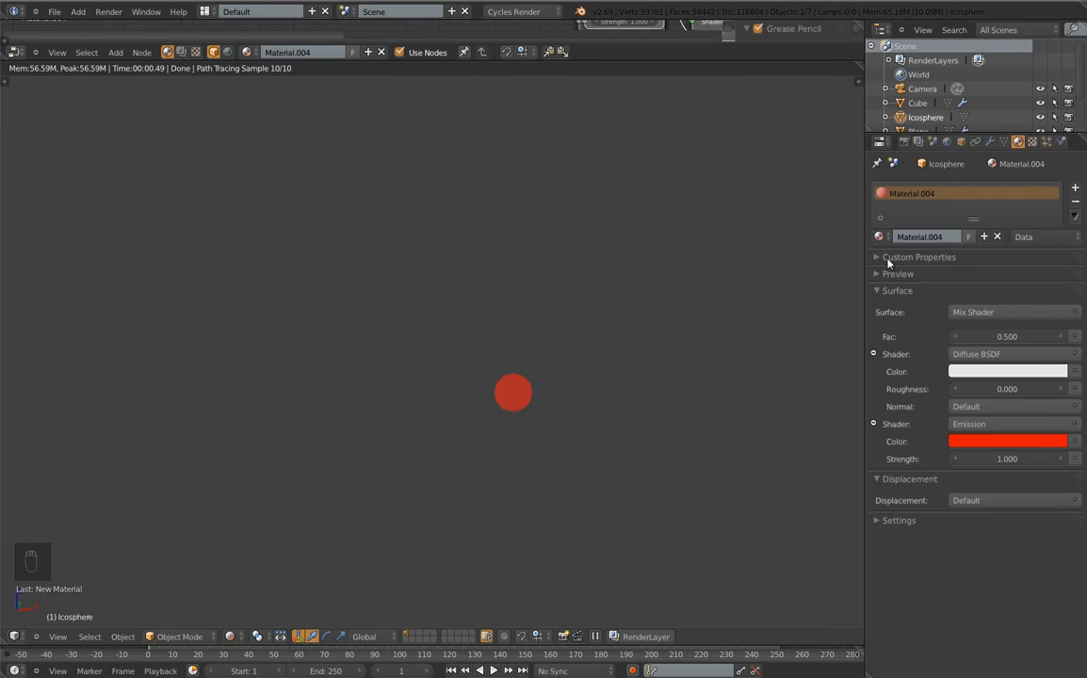
Add a Subdivision Surface modifier to the Icosphere and apply it to the mesh
left_click(990, 142)
left_click(958, 188)
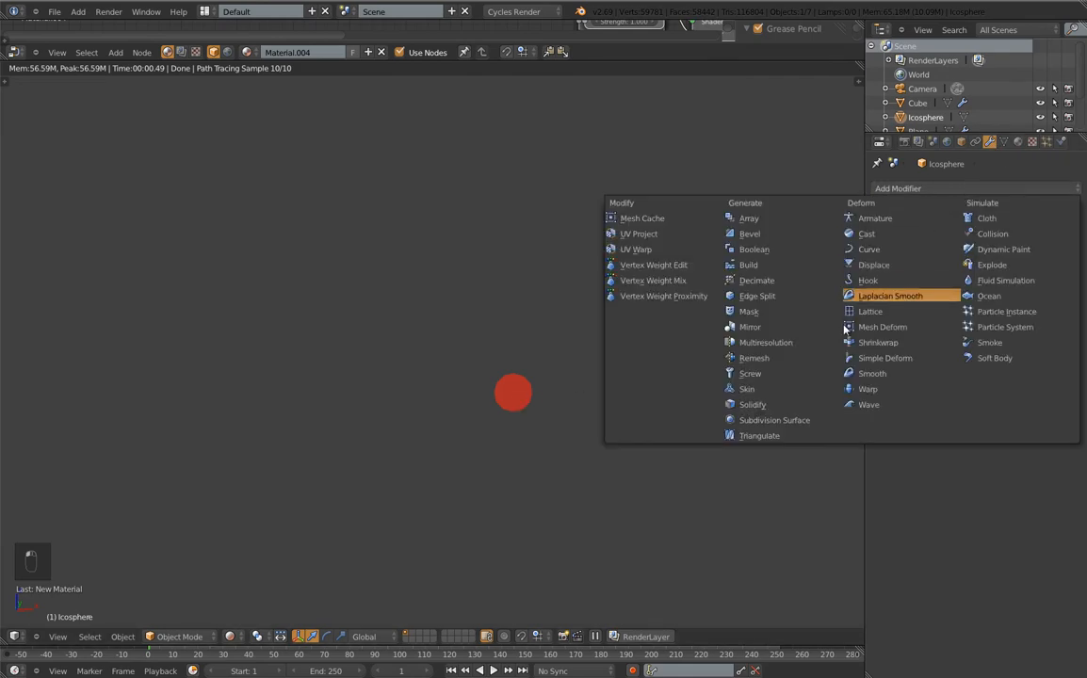
left_click(789, 426)
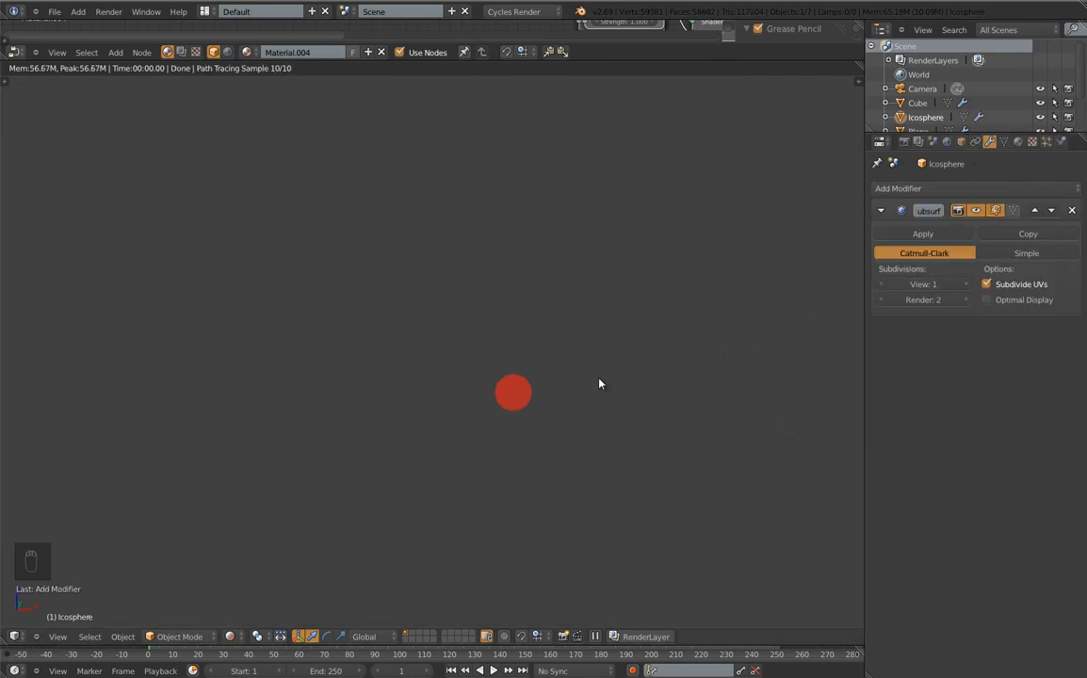
left_click(929, 234)
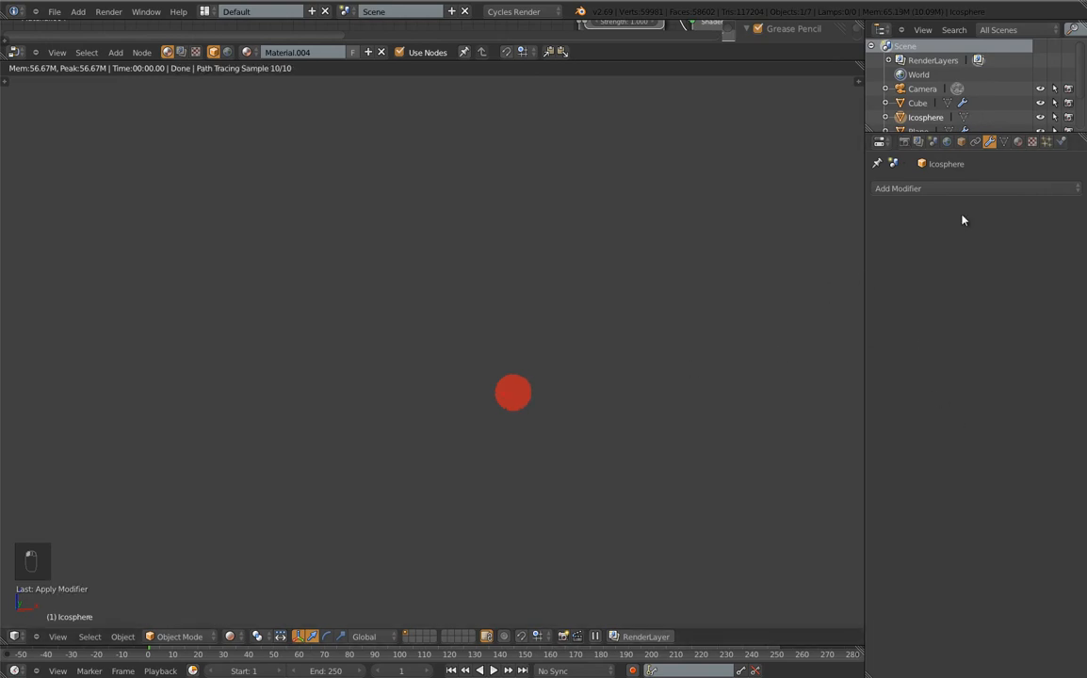
left_click(1017, 142)
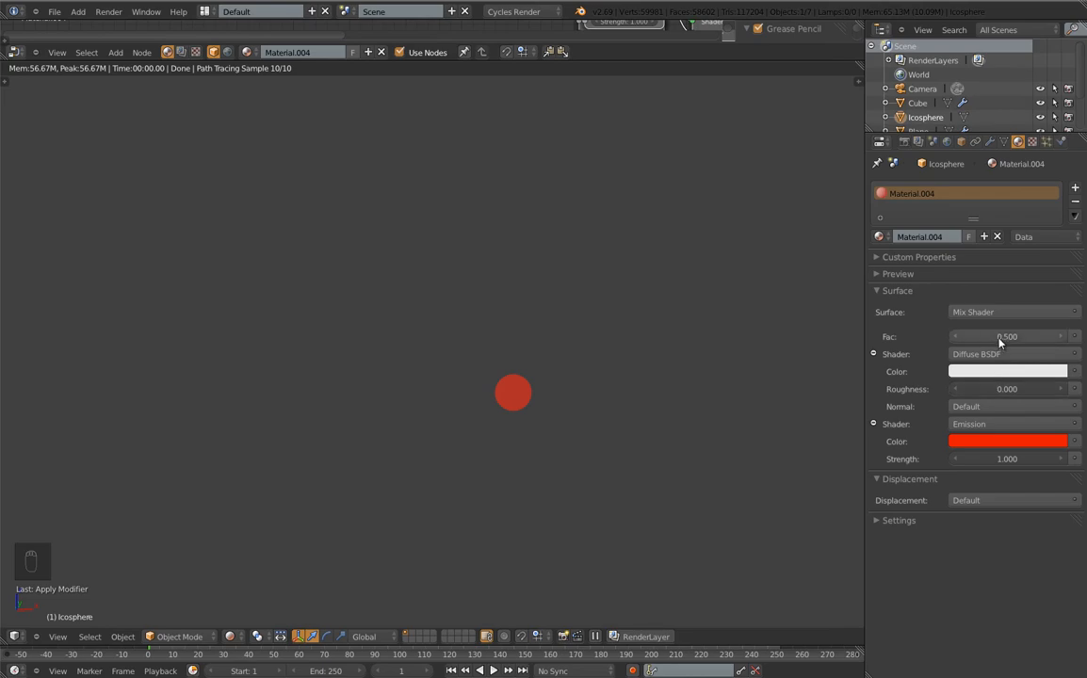
left_click(1072, 337)
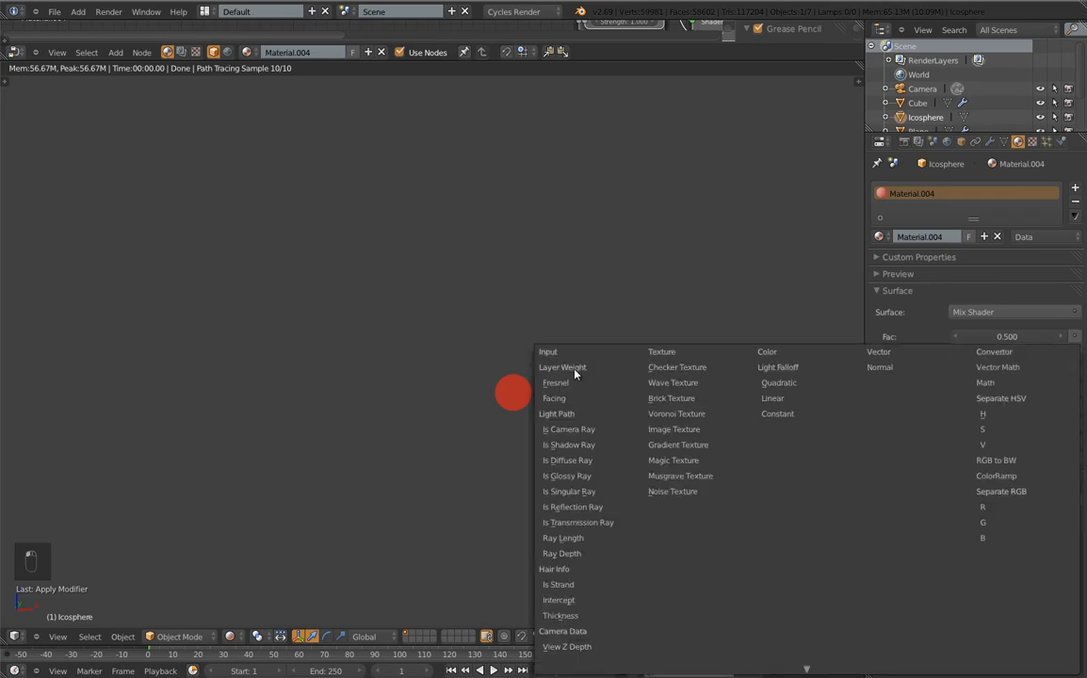
Drive the mix factor with Layer Weight, make the diffuse colour light blue, and frame the scene
left_click(565, 399)
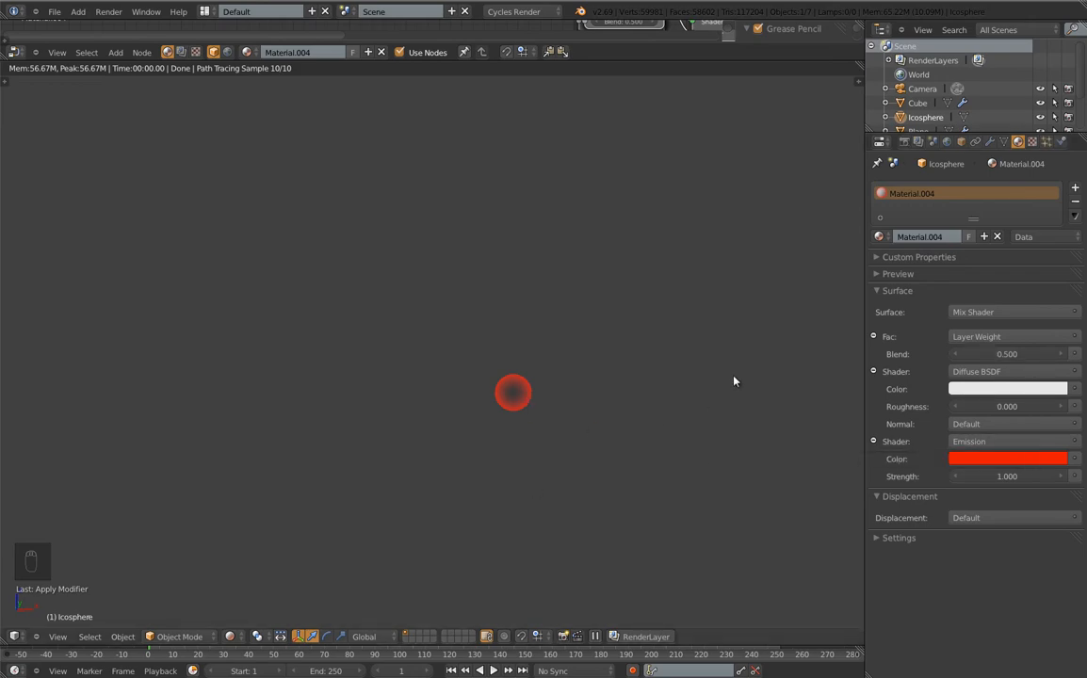
left_click(1037, 388)
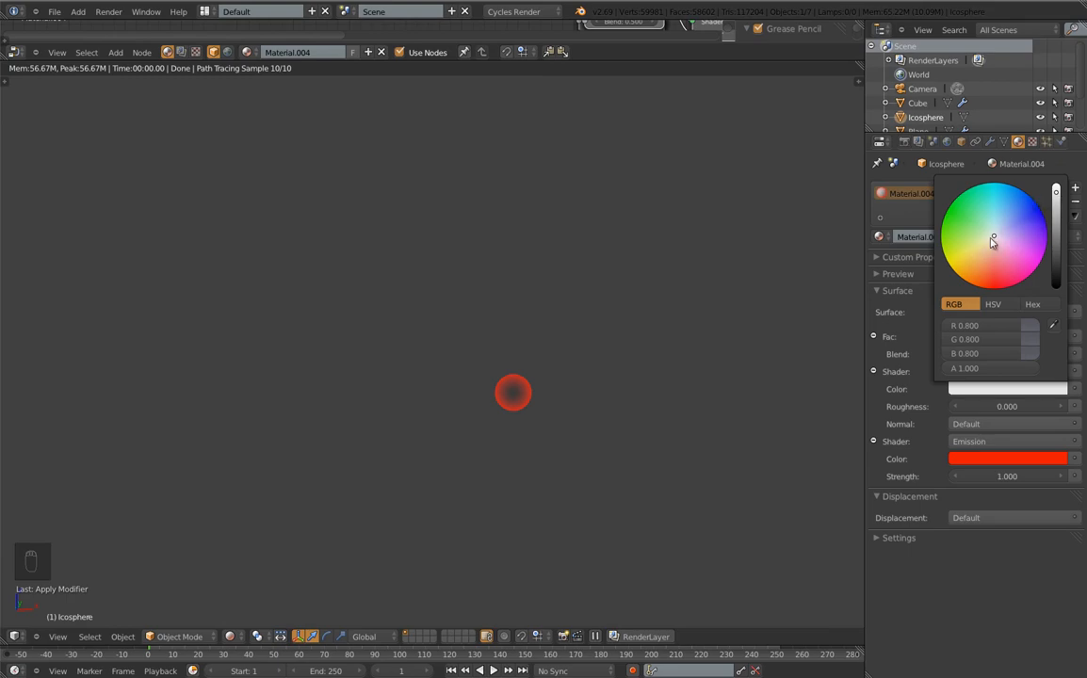
left_click(1018, 208)
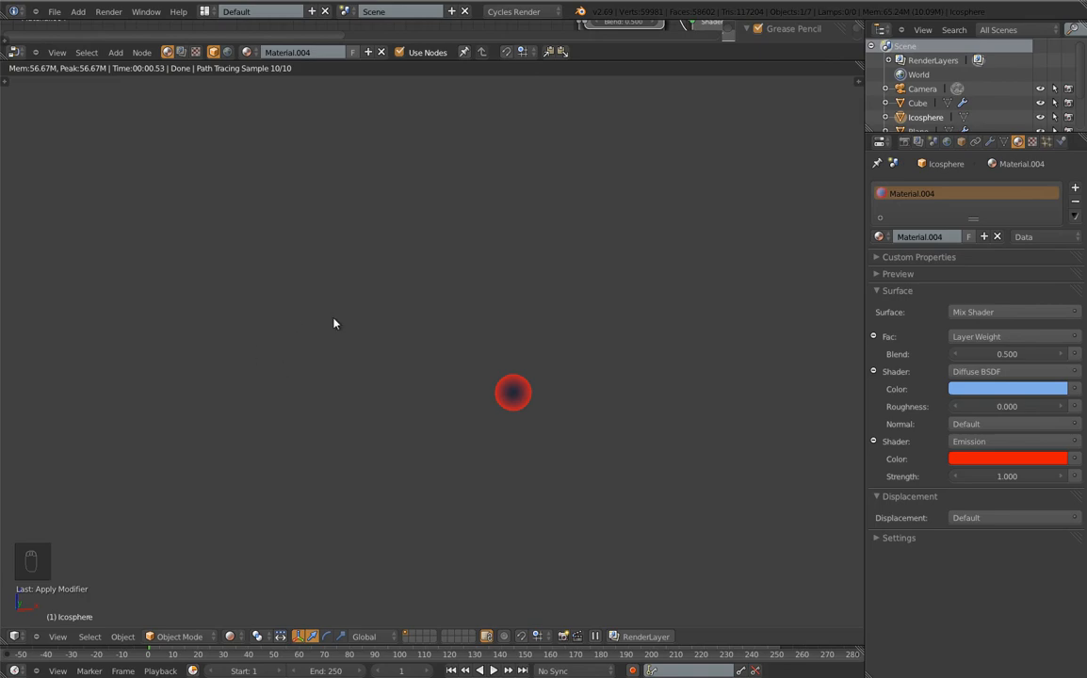
scroll(334, 323, "down", 3)
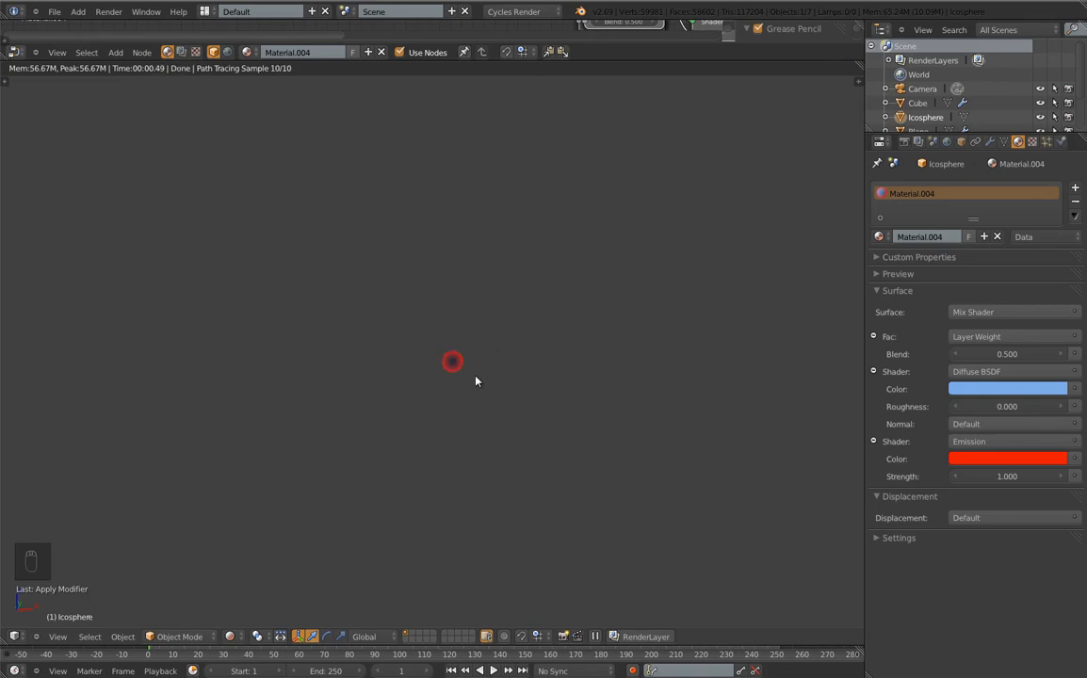
key("shift+c")
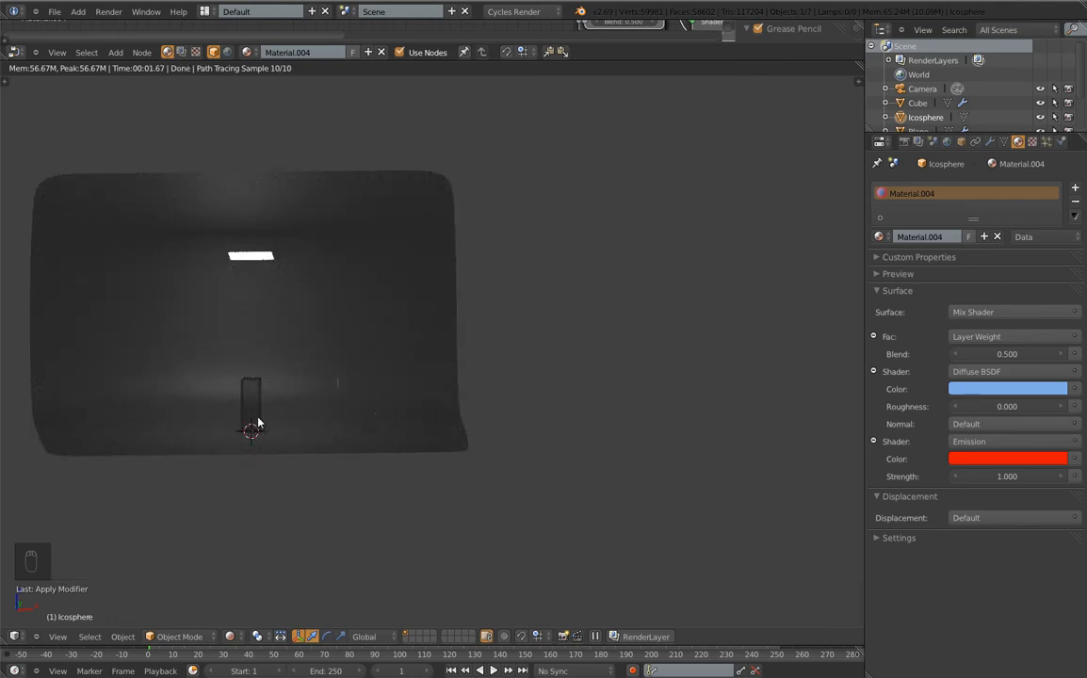
Switch to wireframe and select the small plane to the right of the column
key("z")
middle_click_drag(417, 346, 517, 507)
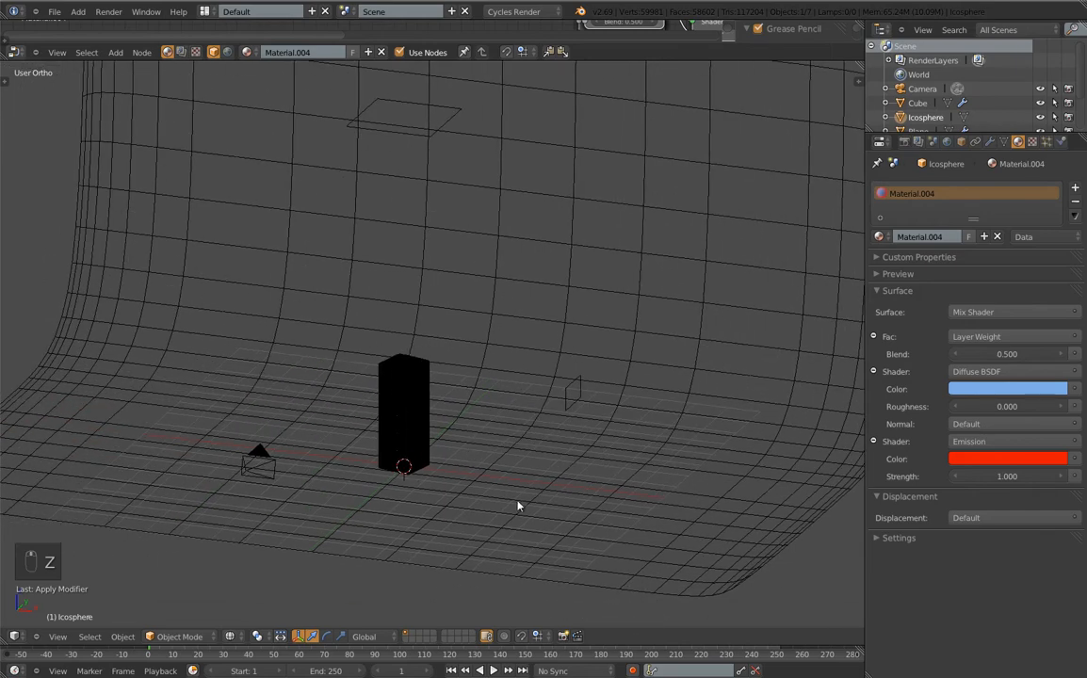
right_click(572, 394)
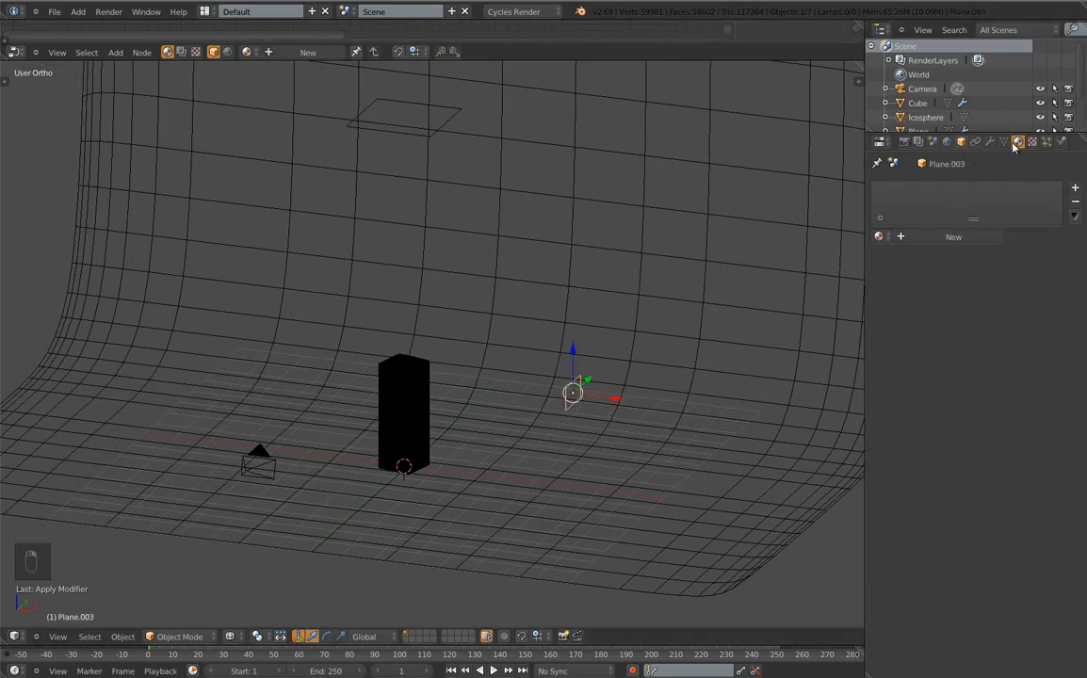
scroll(933, 101, "down", 3)
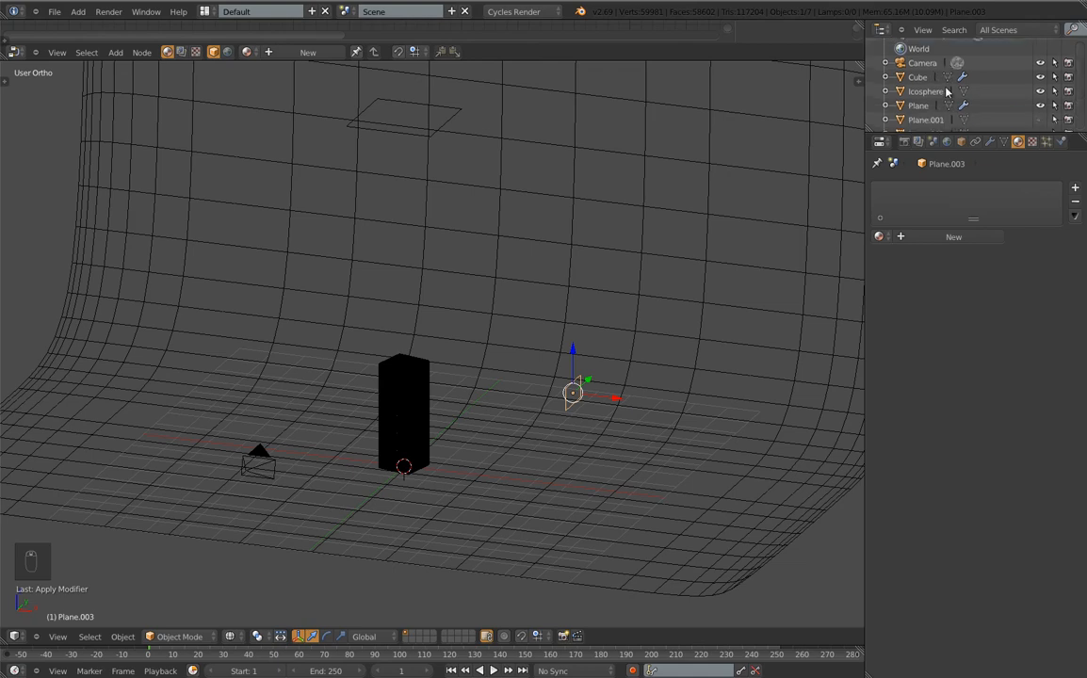
Rename Plane.003 to Emitter_Plane in the Object properties
left_click(961, 141)
double_click(900, 189)
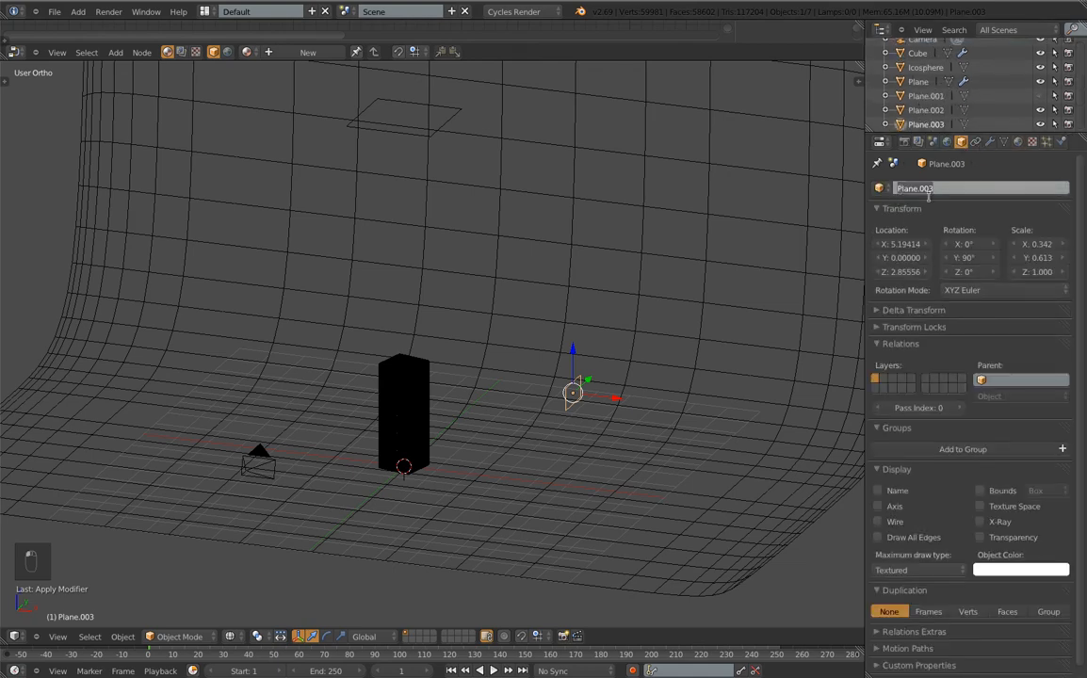
type("Emitte")
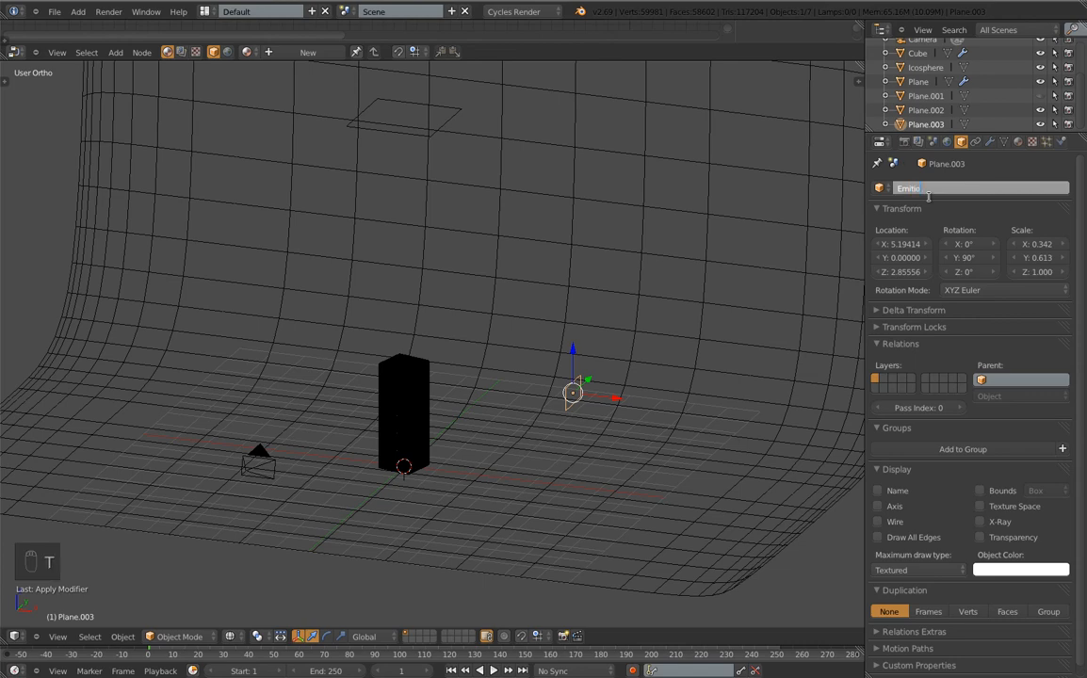
key("BackSpace")
key("BackSpace")
key("BackSpace")
key("Return")
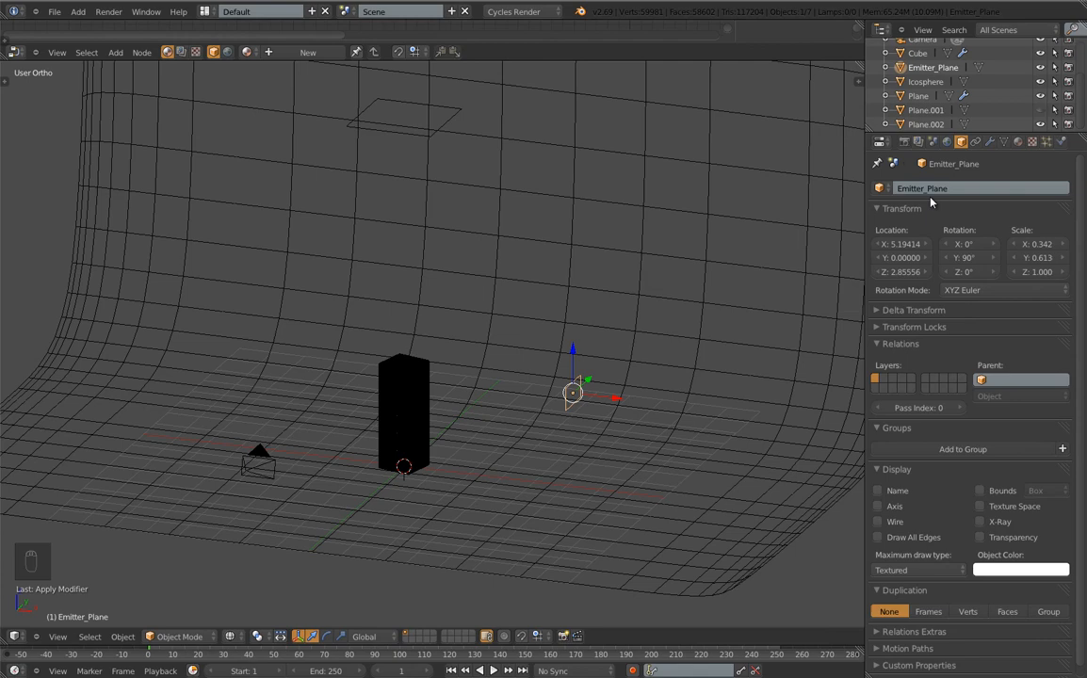
left_click(1018, 141)
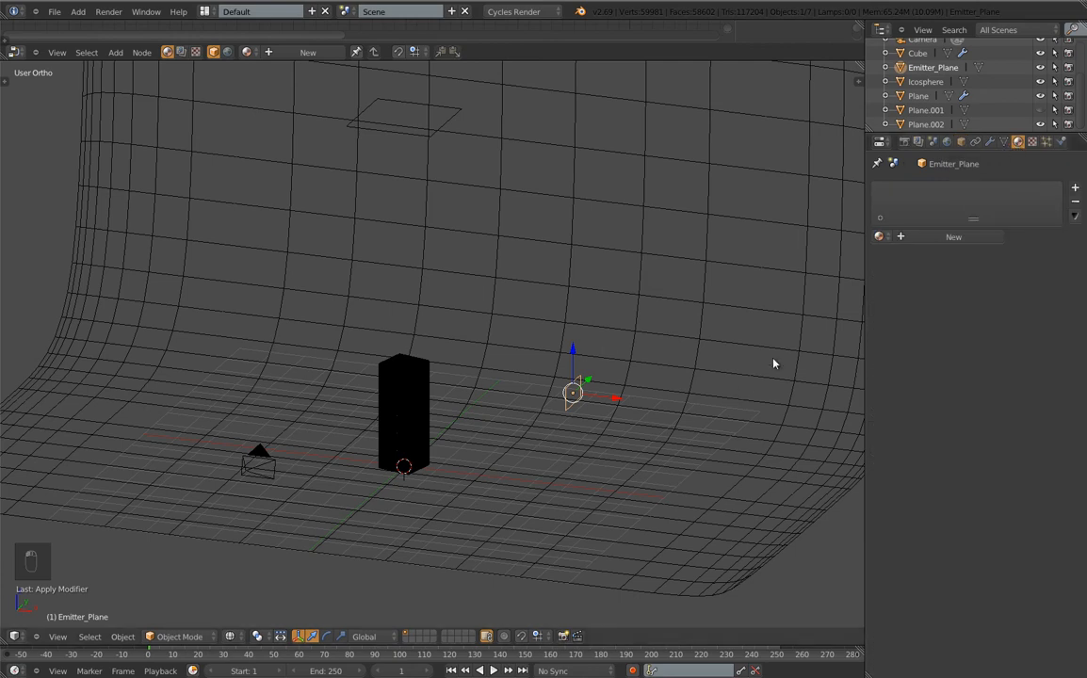
Add a particle system to Emitter_Plane with an emission number of 5
left_click(1046, 142)
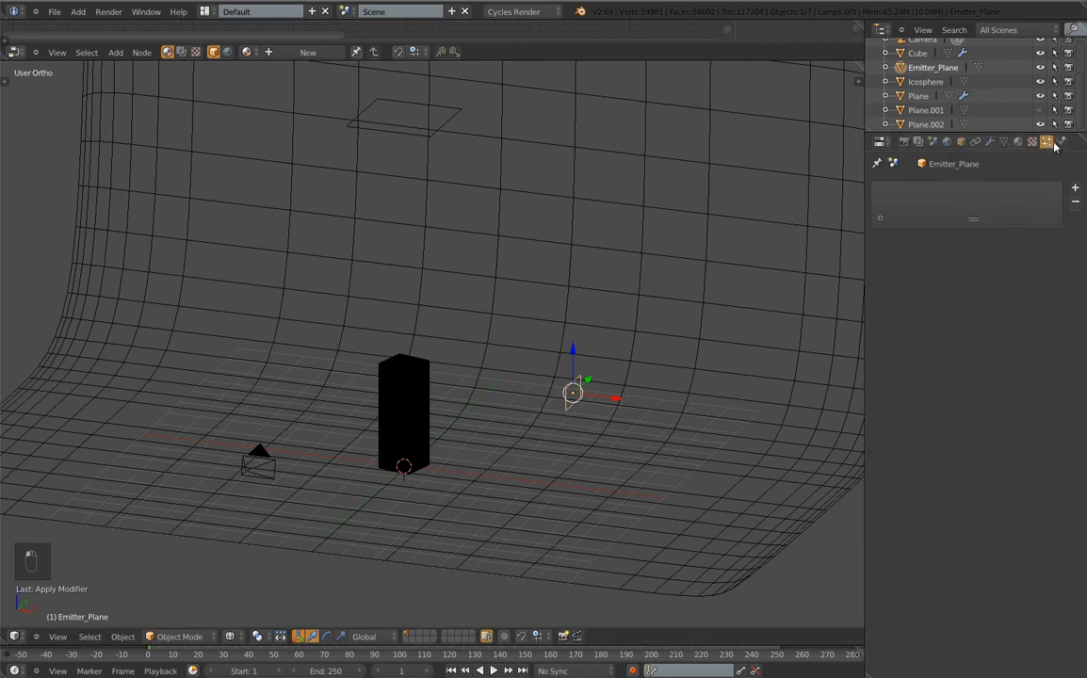
left_click(1075, 188)
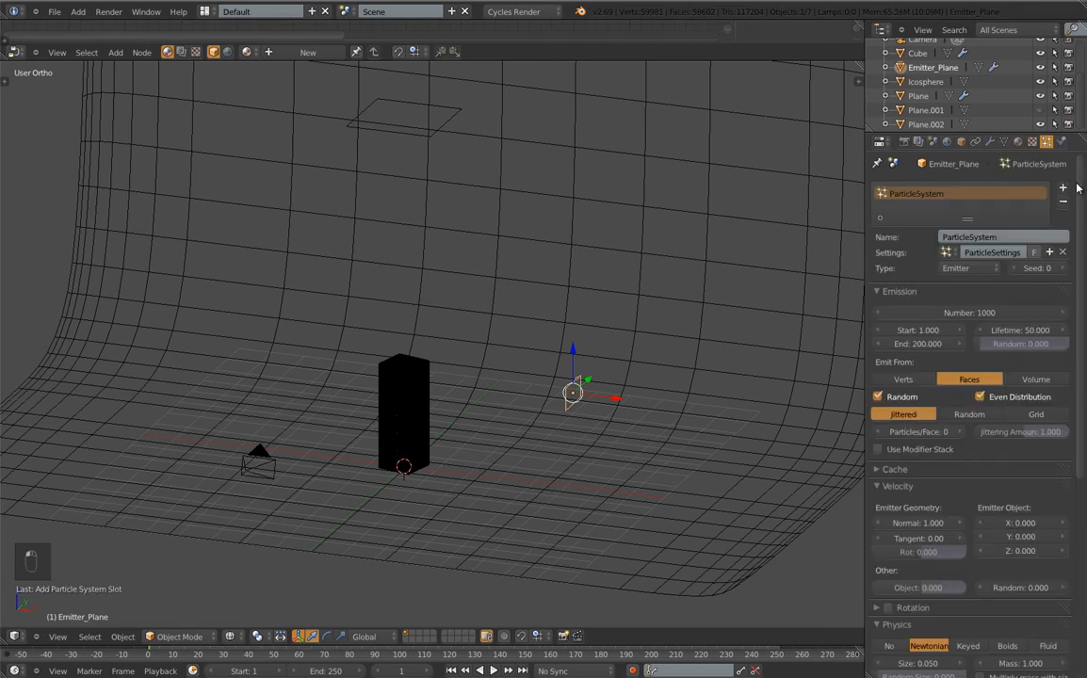
left_click(970, 312)
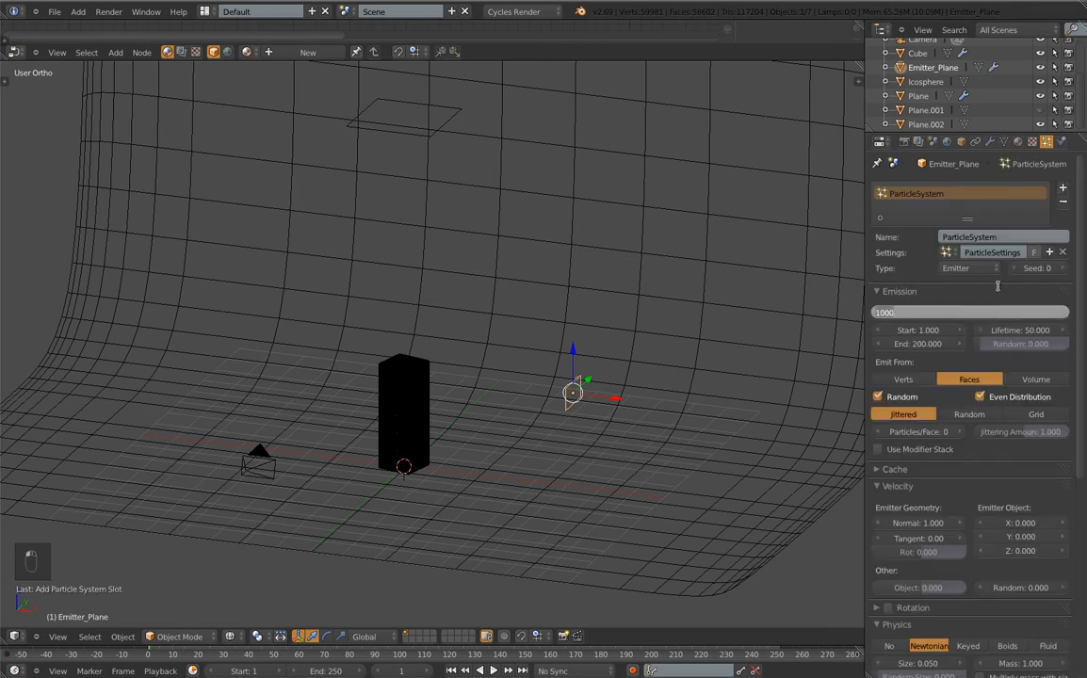
type("5")
key("Return")
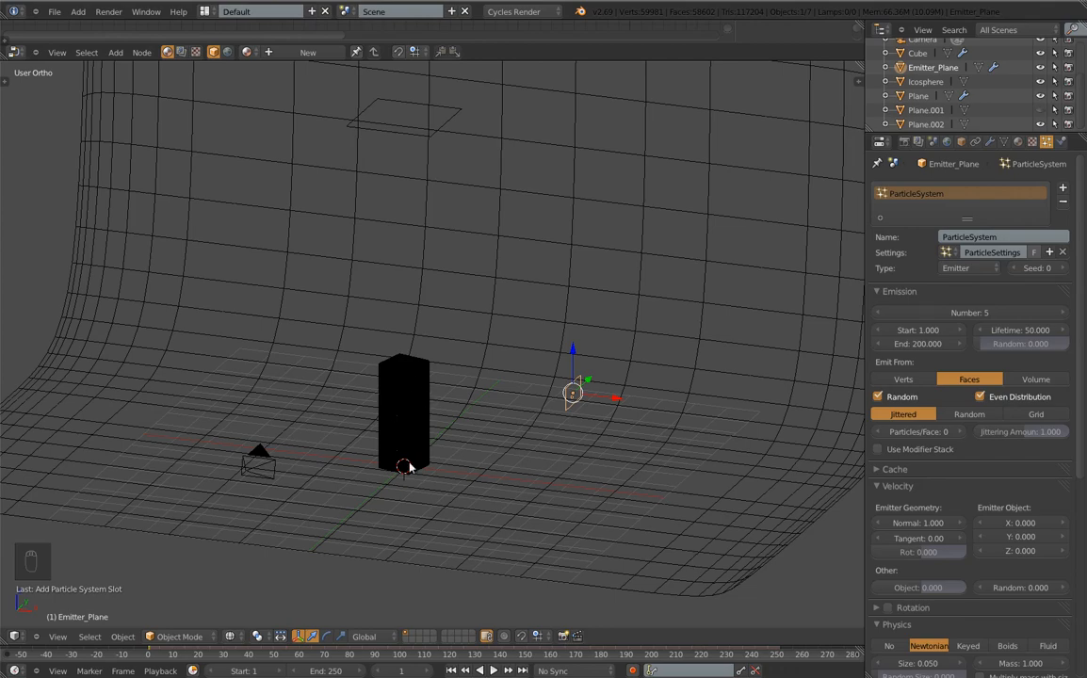
scroll(408, 468, "up", 8)
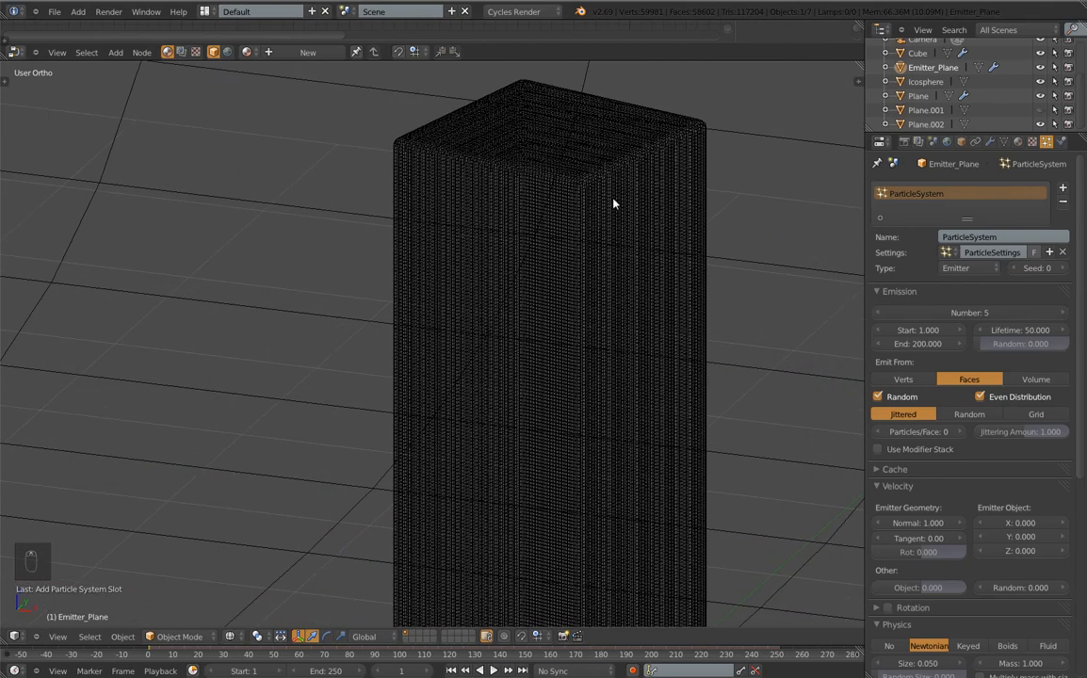
scroll(494, 270, "down", 8)
scroll(587, 260, "up", 4)
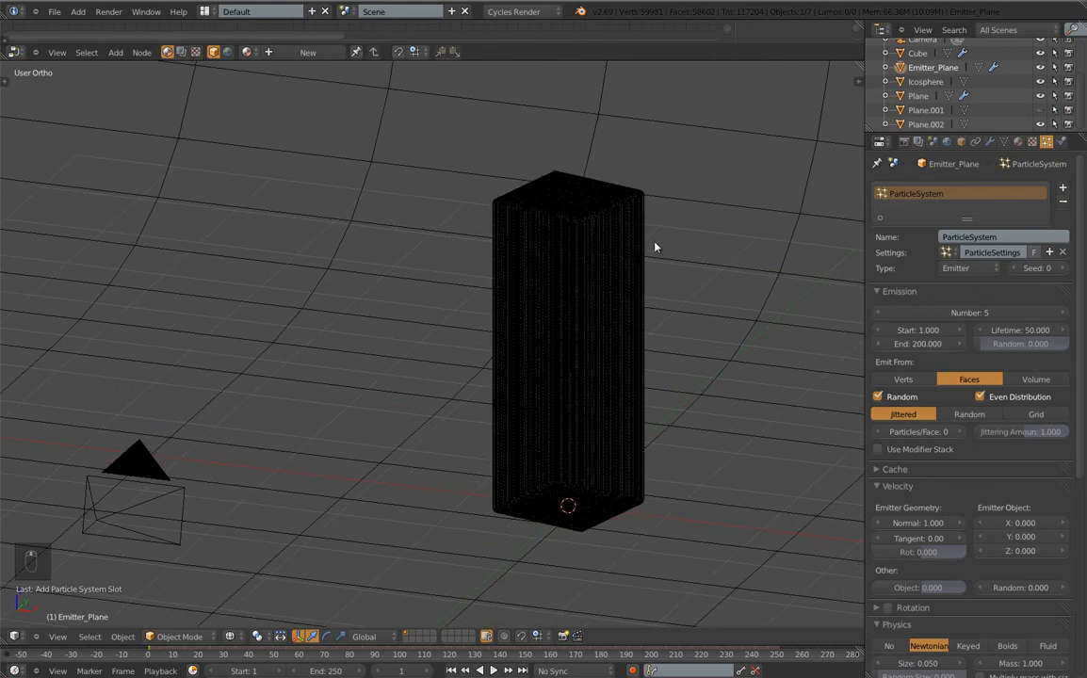
middle_click_drag(523, 311, 530, 254, "shift")
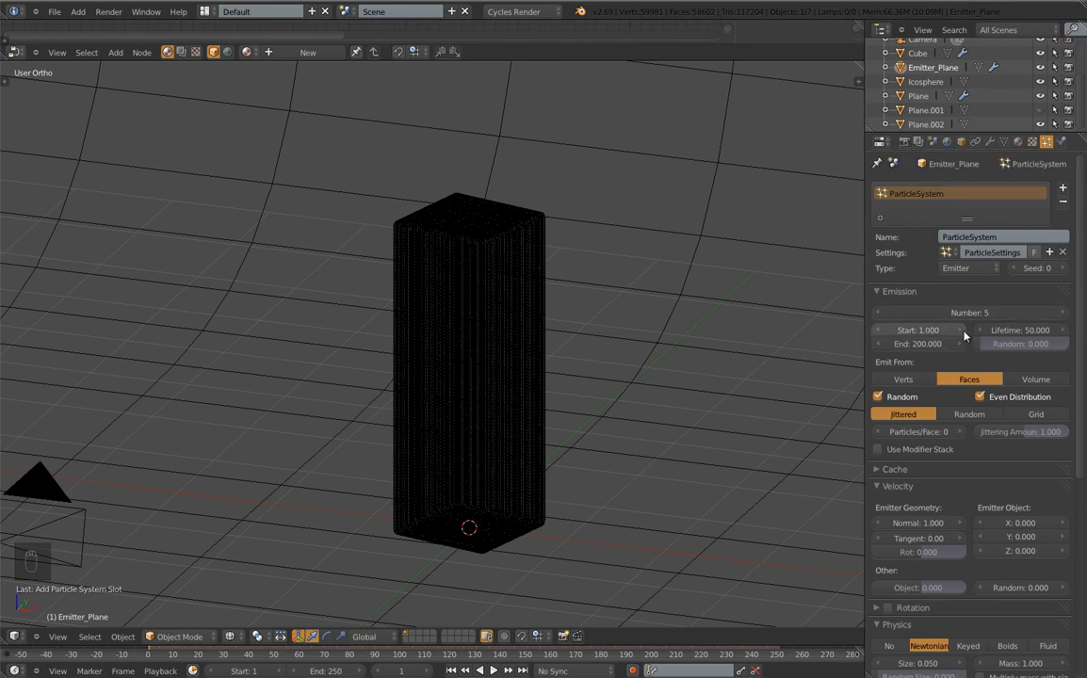
Set the particle lifetime to 250 and keep the particle size at 1.000
left_click(1016, 328)
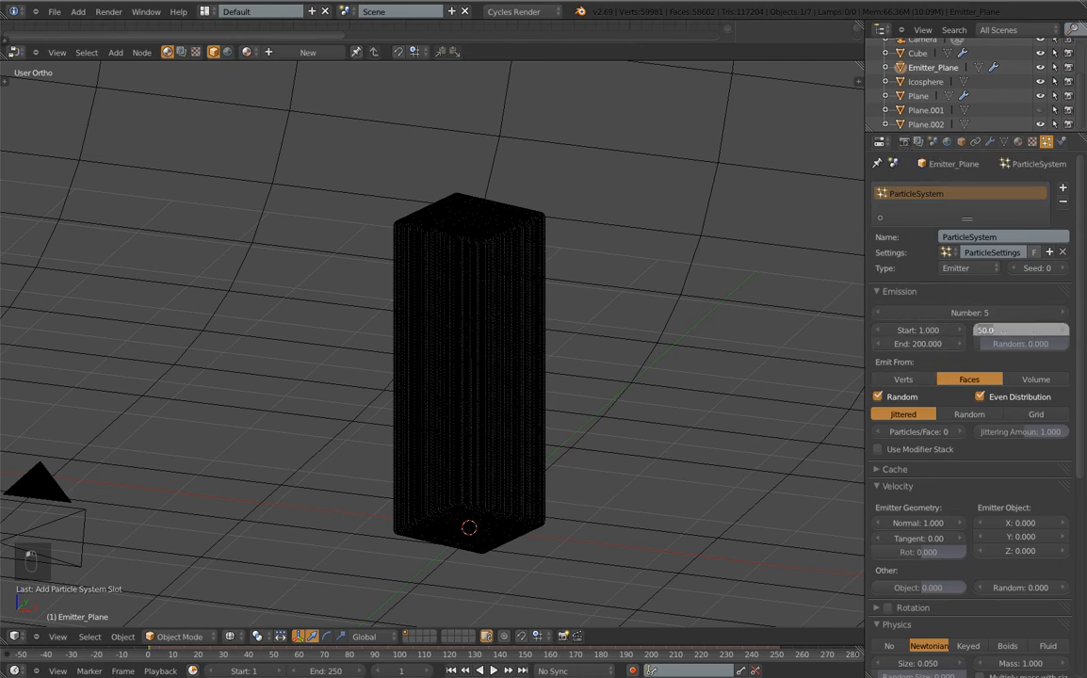
type("2")
key("Return")
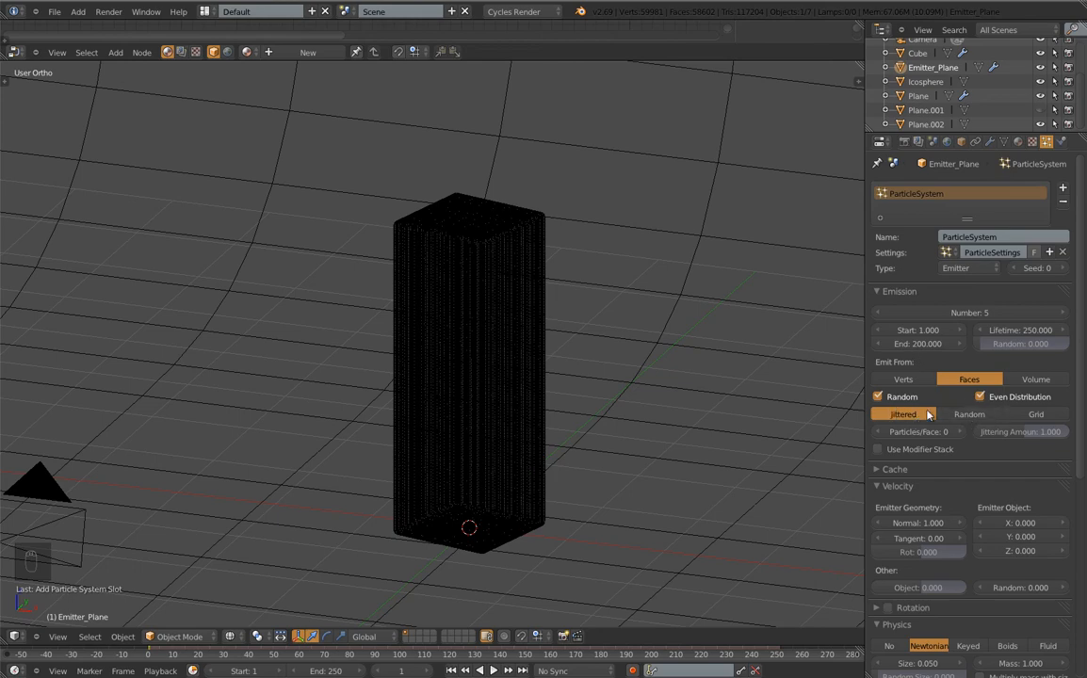
scroll(962, 514, "down", 7)
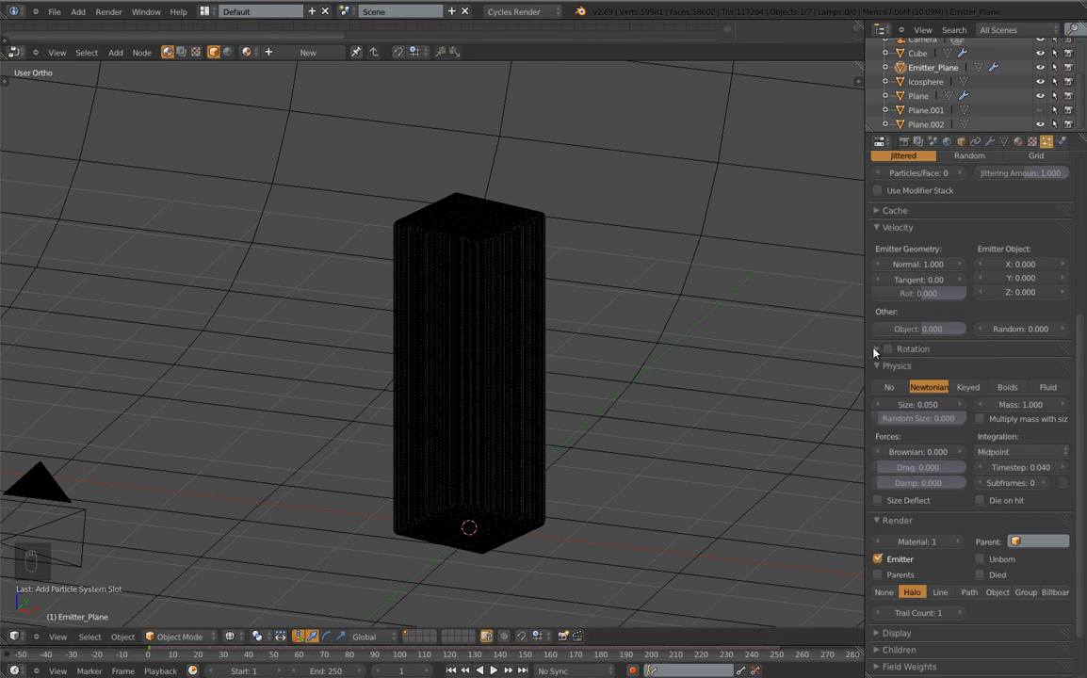
scroll(919, 347, "down", 2)
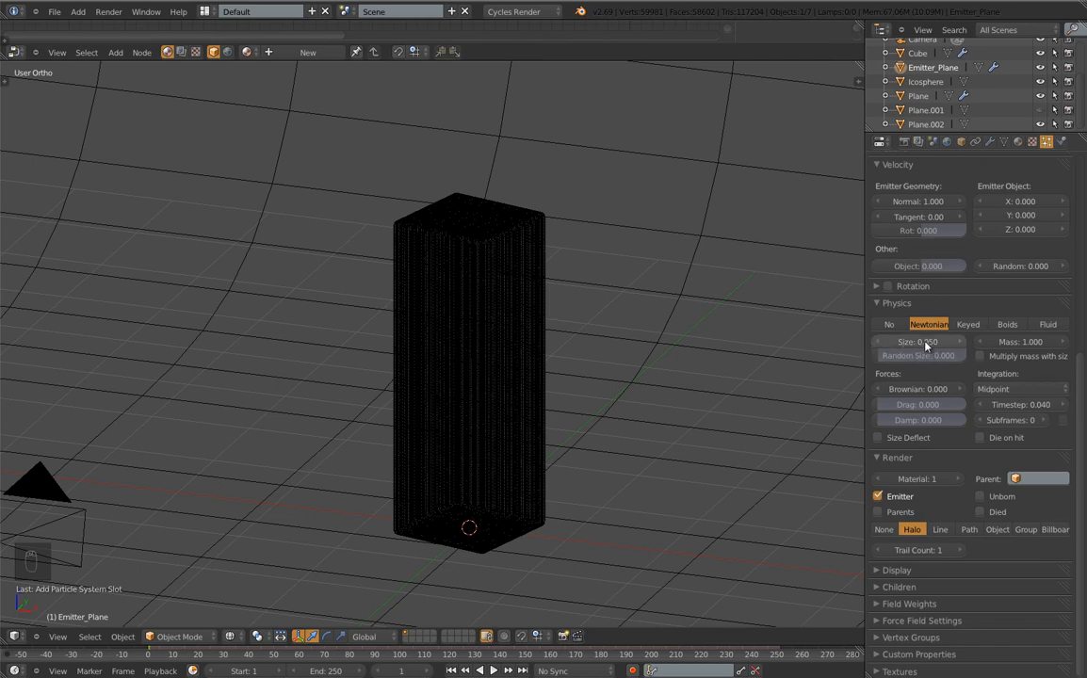
left_click(926, 345)
key("Escape")
Stop rendering the emitter and render particles as Icosphere object copies, previewing playback
left_click(879, 498)
left_click(996, 530)
left_click(1003, 546)
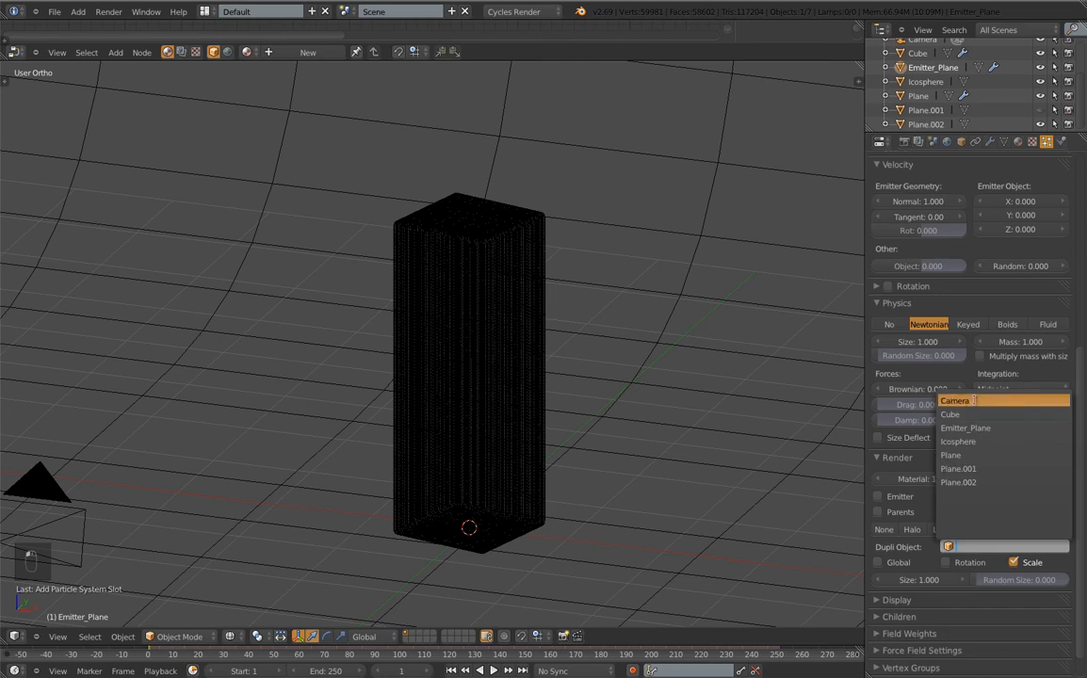
left_click(968, 440)
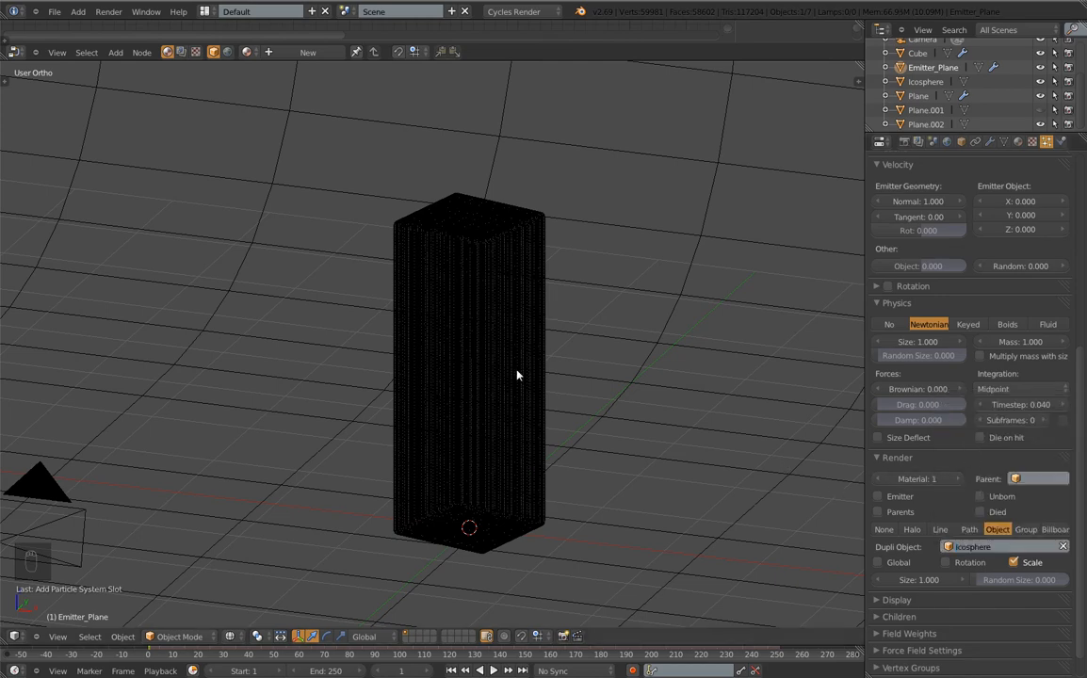
scroll(537, 374, "down", 5)
key("alt+a")
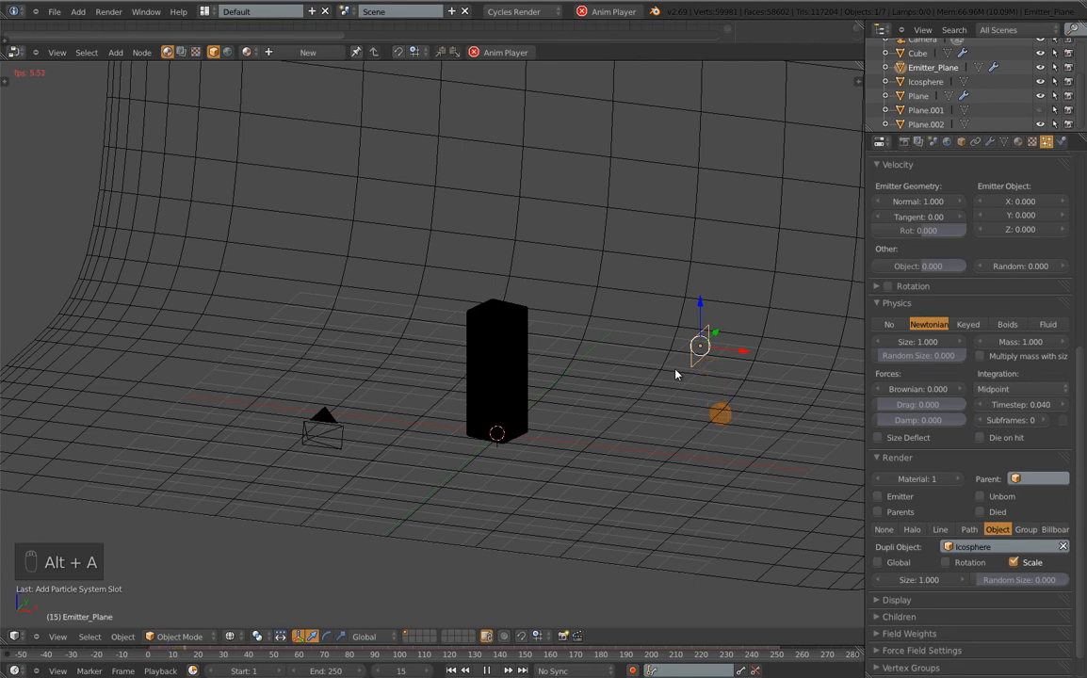
key("Escape")
Set the particles' normal velocity to 10
left_click(918, 202)
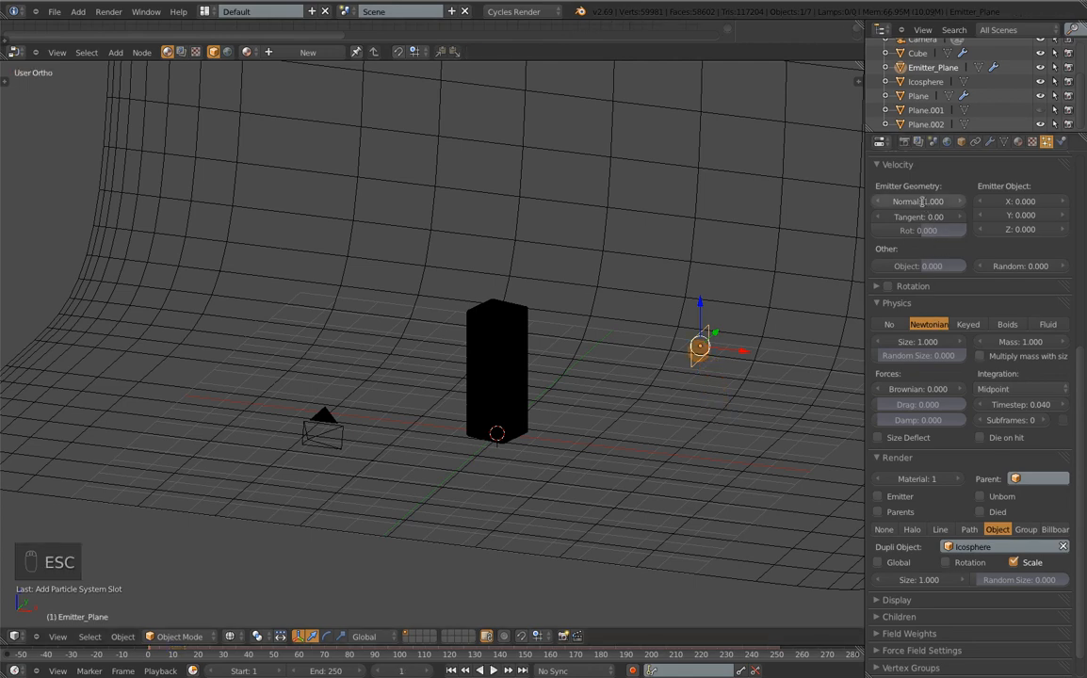
type("0")
key("Return")
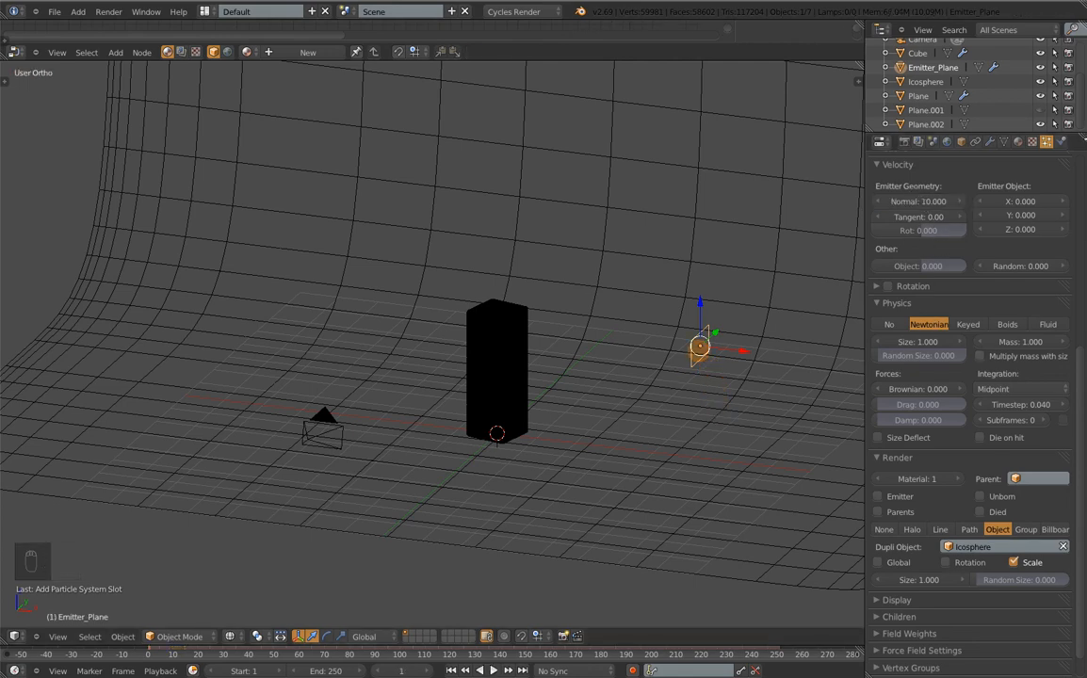
scroll(699, 365, "up", 10)
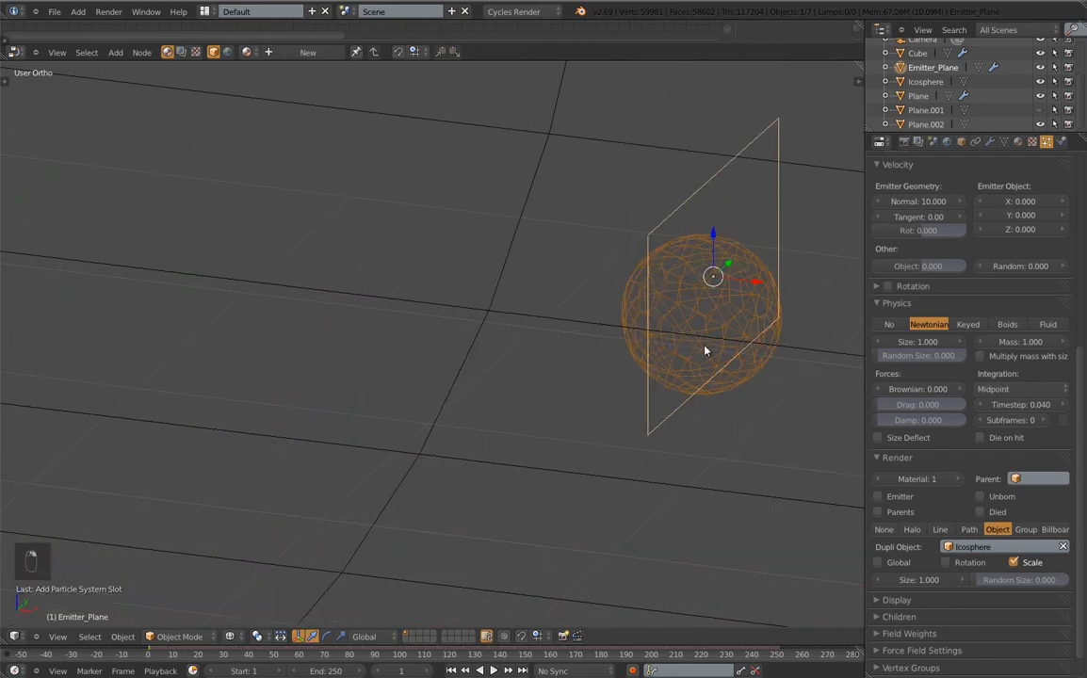
scroll(704, 351, "down", 9)
middle_click_drag(650, 348, 170, 330, "shift")
middle_click_drag(761, 434, 245, 271, "shift")
middle_click_drag(645, 364, 245, 375, "shift")
scroll(587, 357, "down", 14)
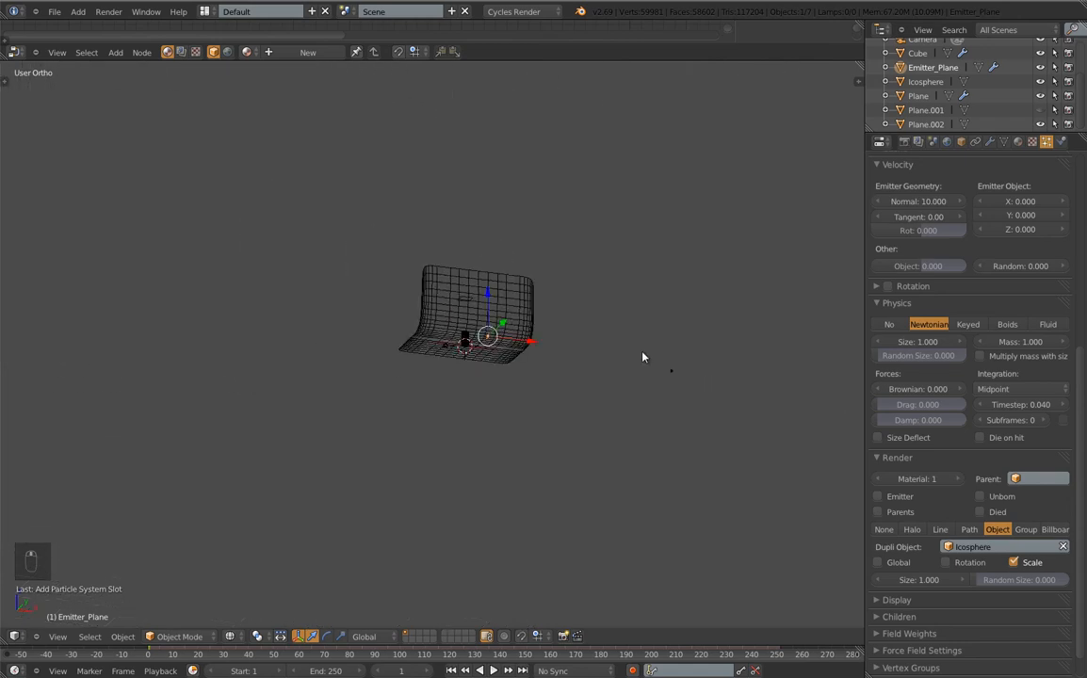
right_click(674, 374)
key("KP_Decimal")
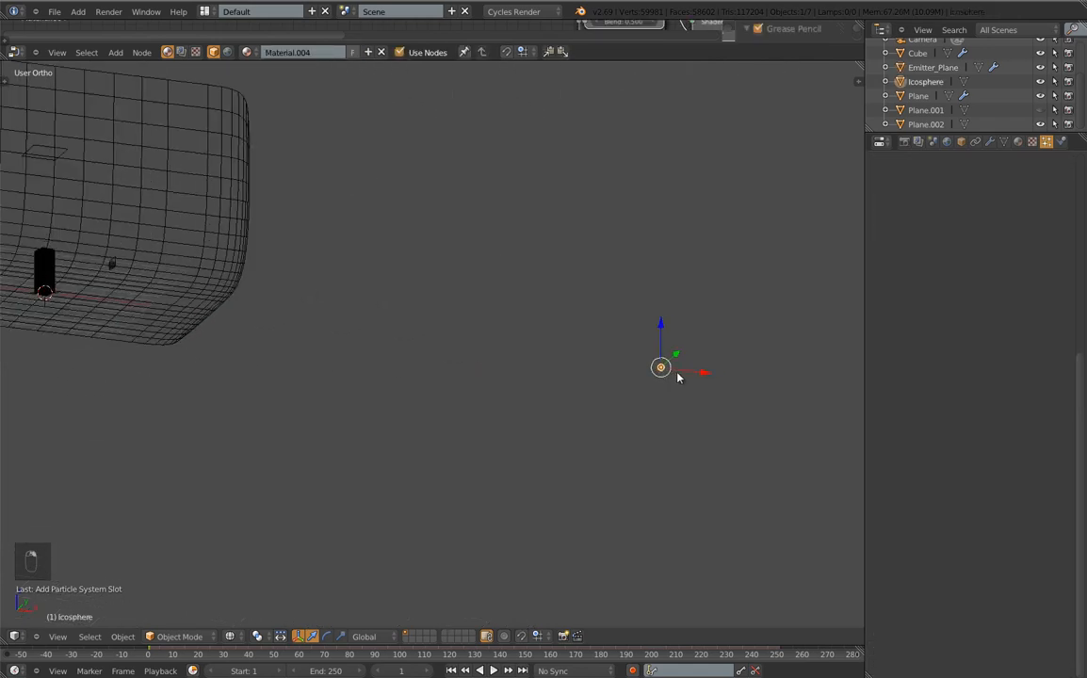
scroll(539, 323, "up", 6)
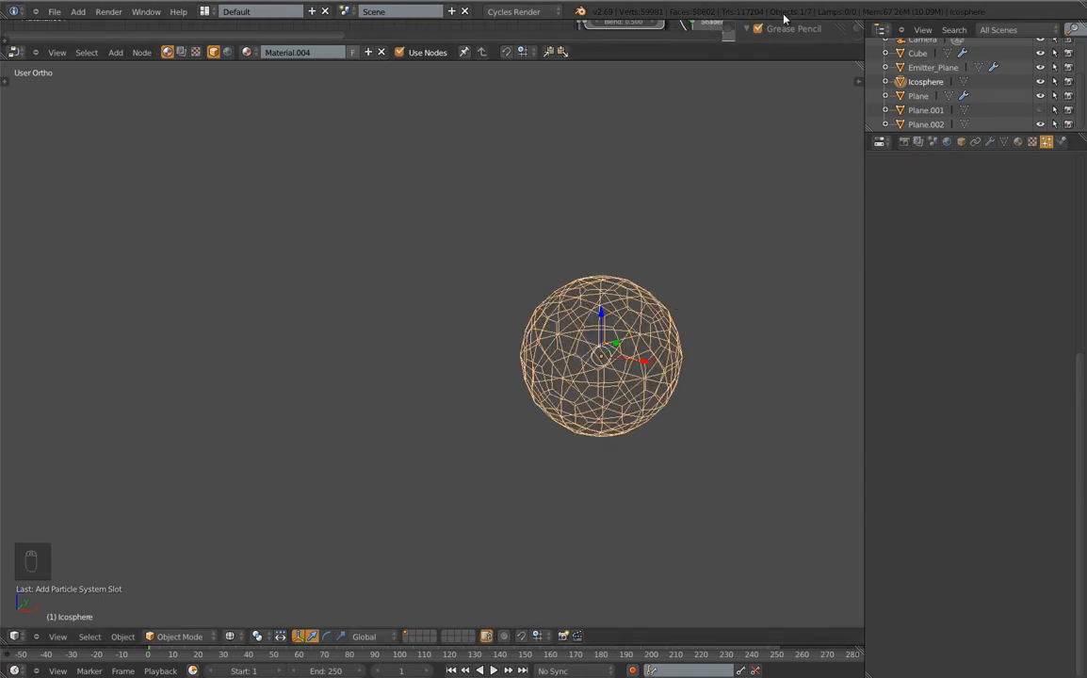
key("Tab")
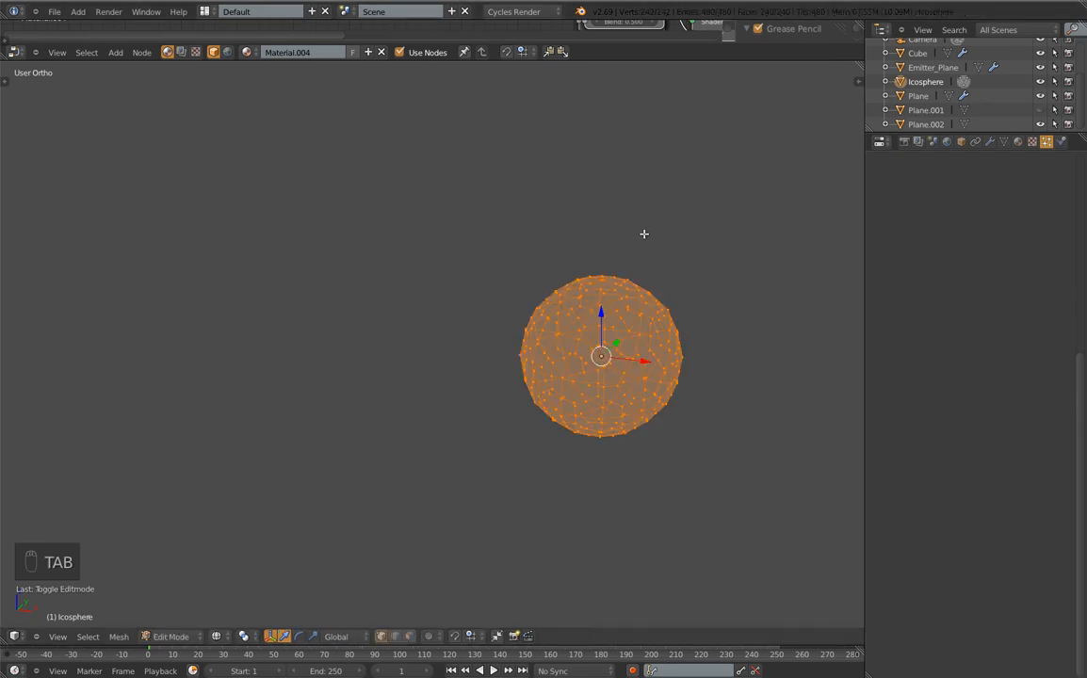
key("Tab")
scroll(467, 314, "down", 9)
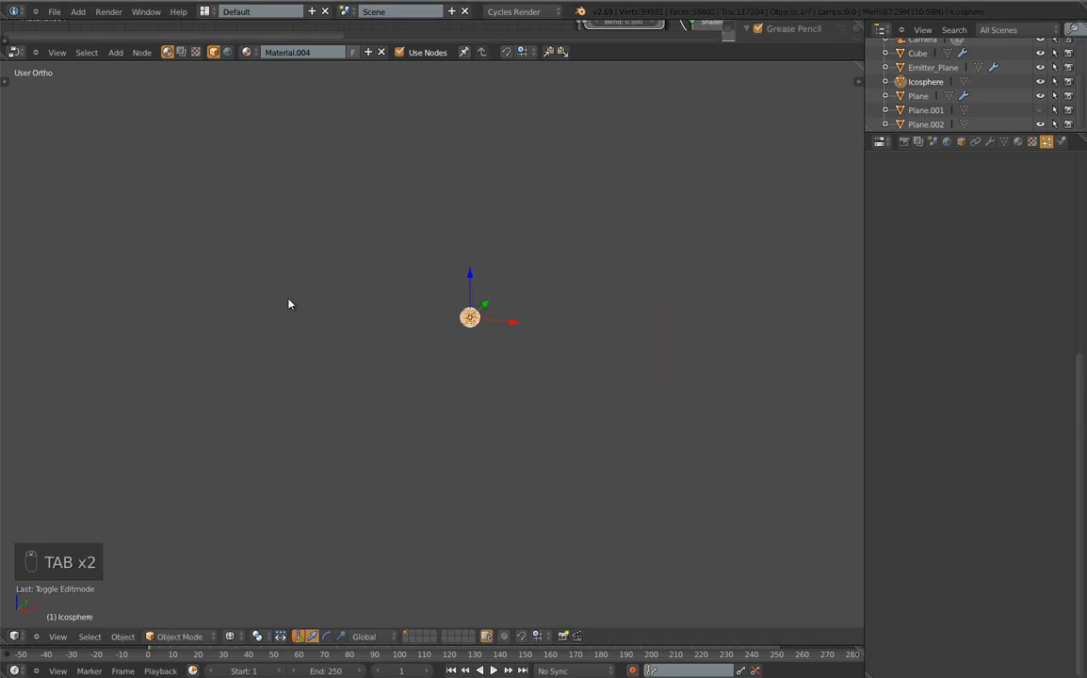
middle_click_drag(288, 300, 34, 285, "shift")
middle_click_drag(217, 259, 846, 378, "shift")
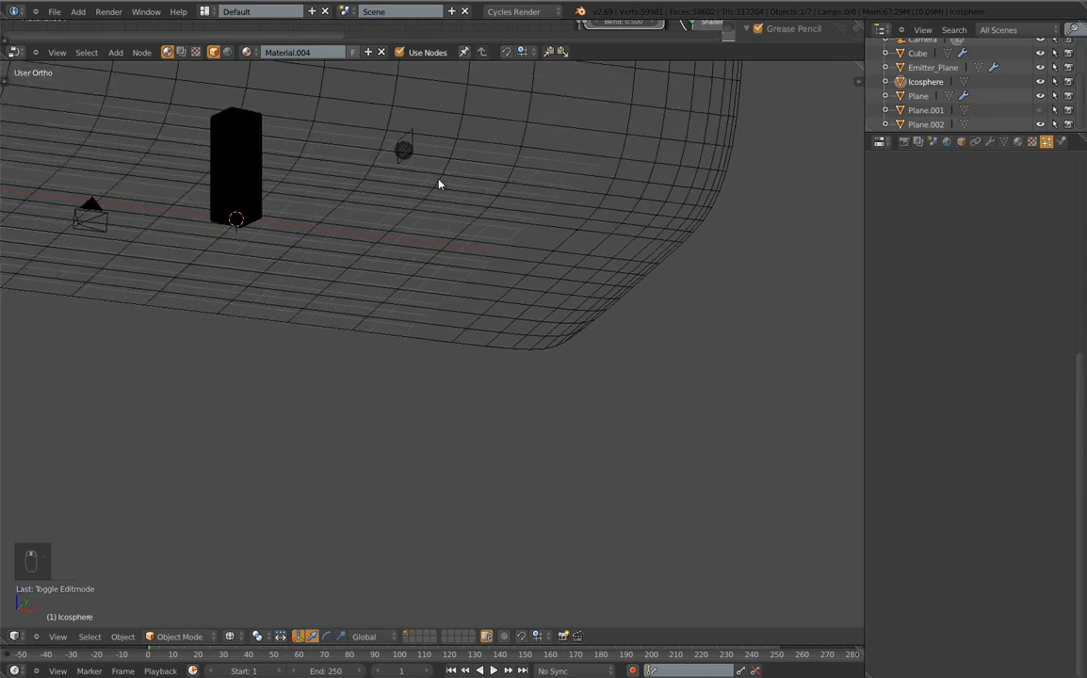
middle_click_drag(439, 184, 462, 368, "shift")
key("alt+a")
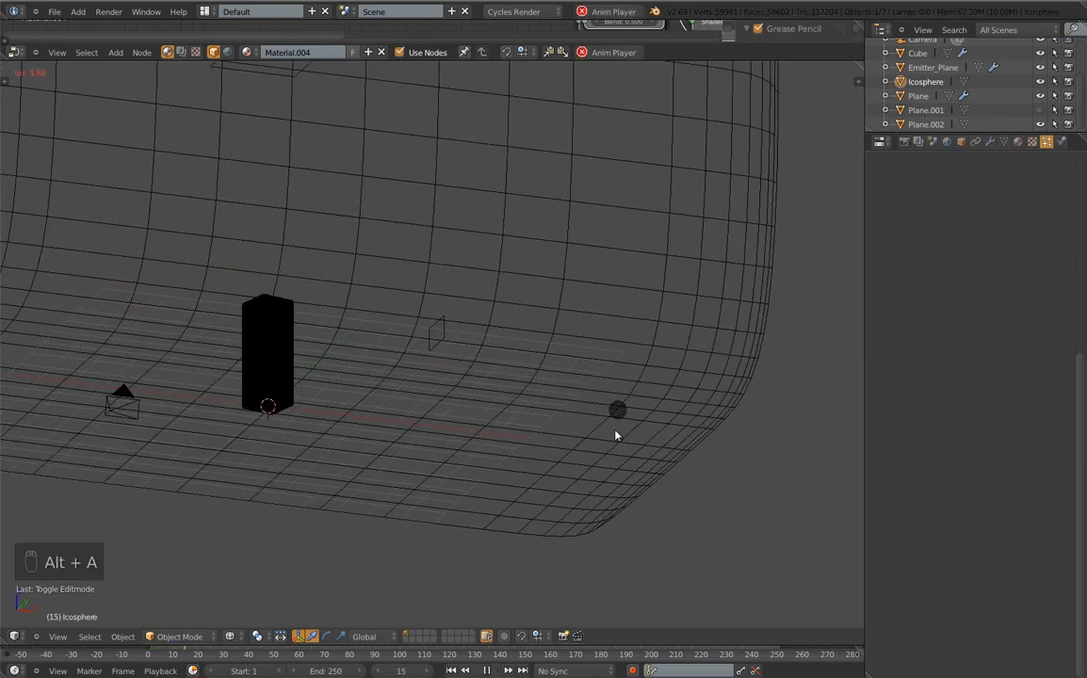
key("Escape")
right_click(440, 335)
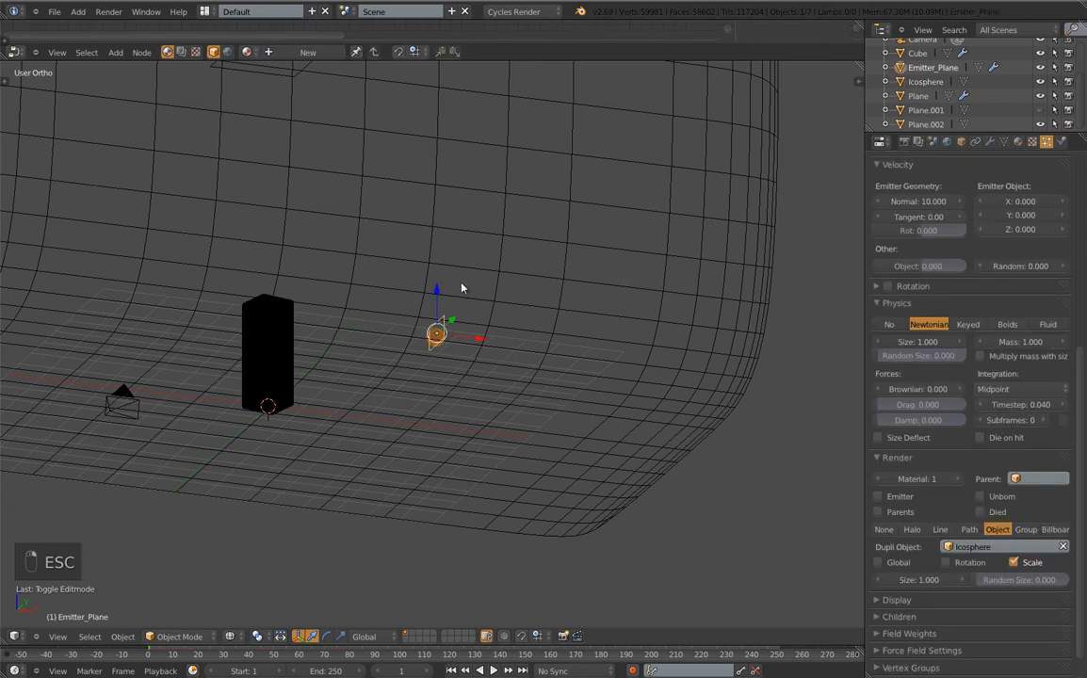
Rotate the emitter plane about 13.55° on the Y axis and preview the particles
type("ry1")
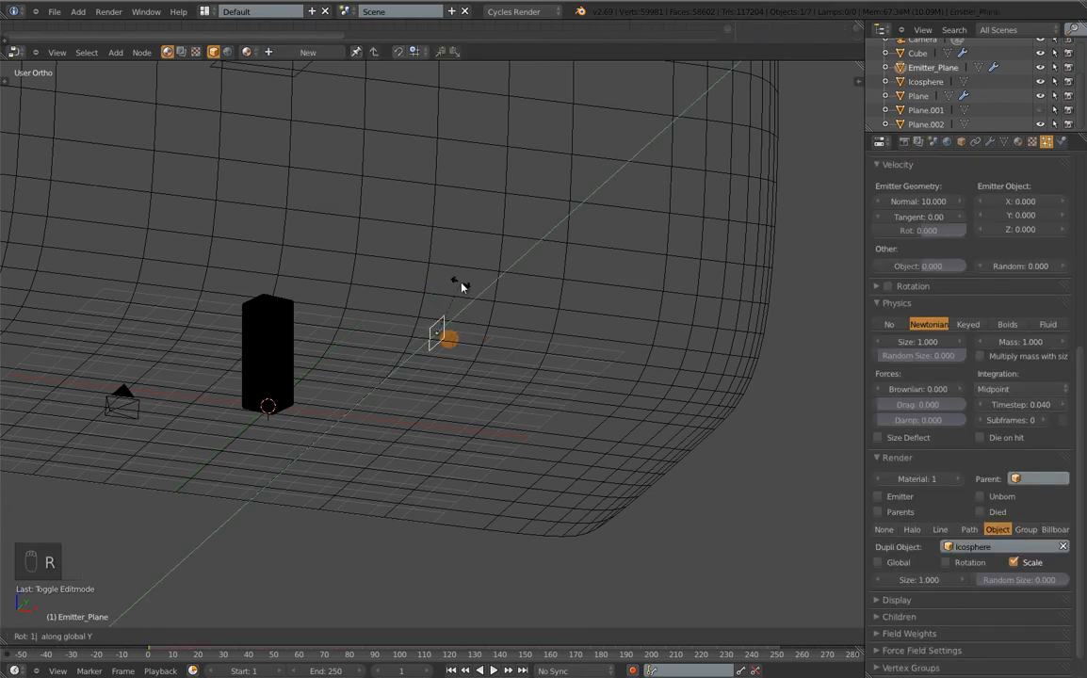
key("Return")
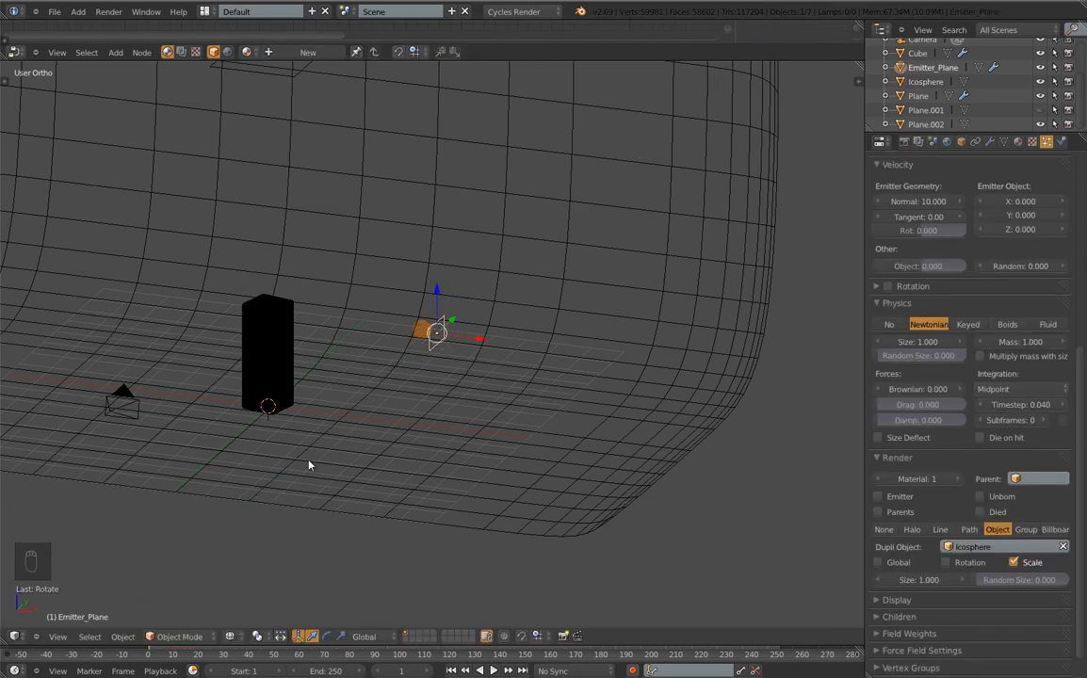
key("alt+a")
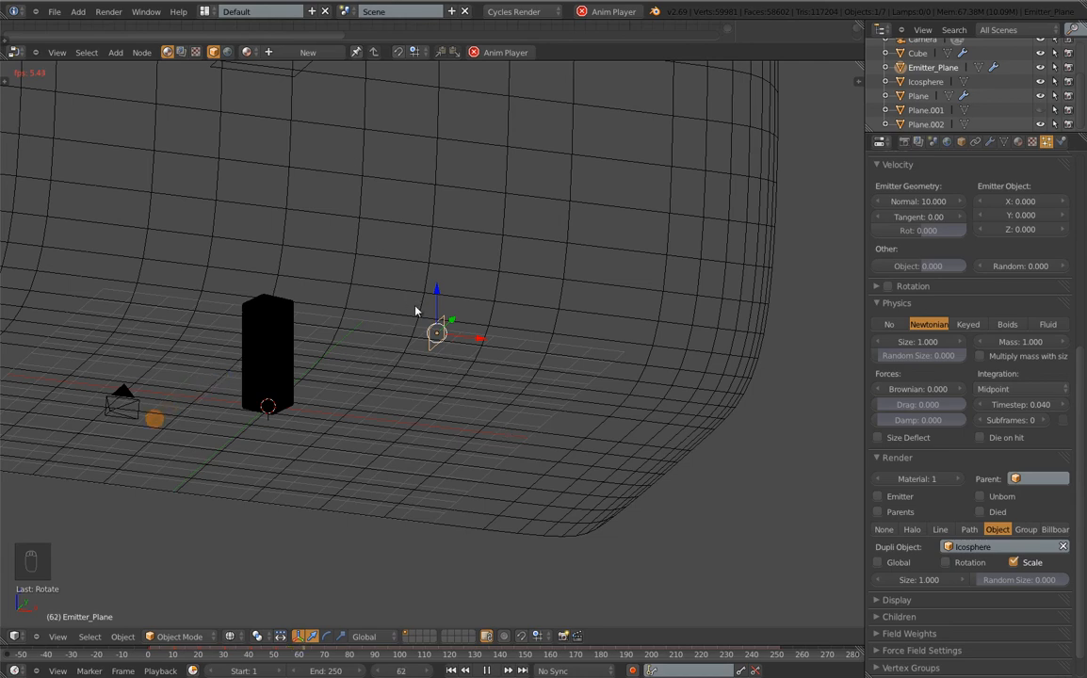
key("Escape")
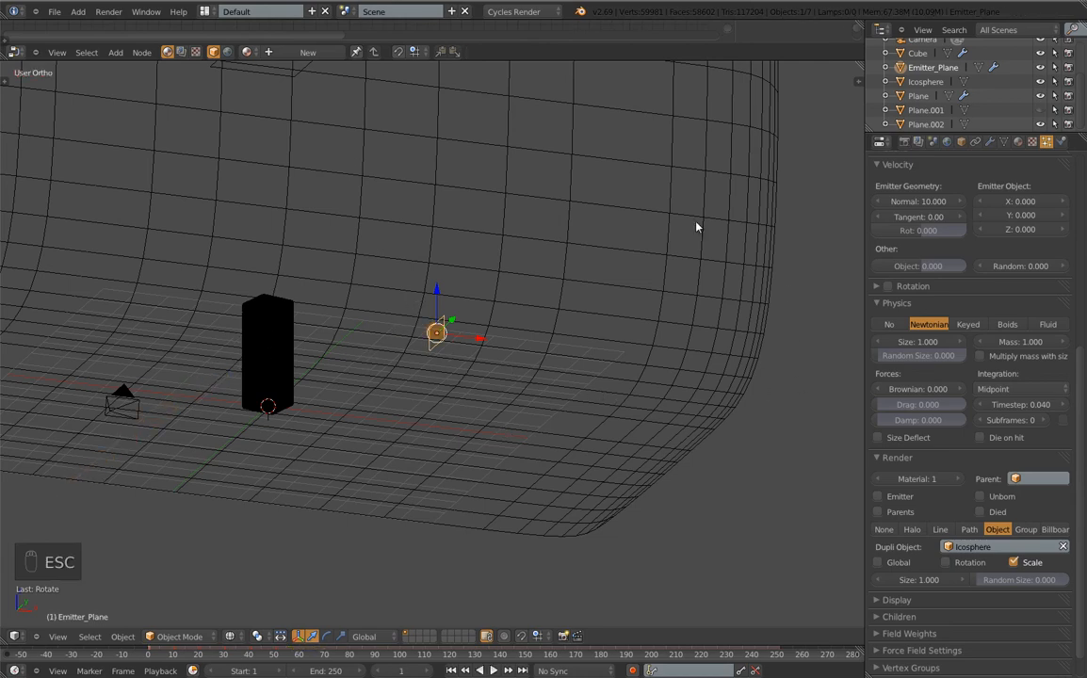
scroll(957, 293, "up", 5)
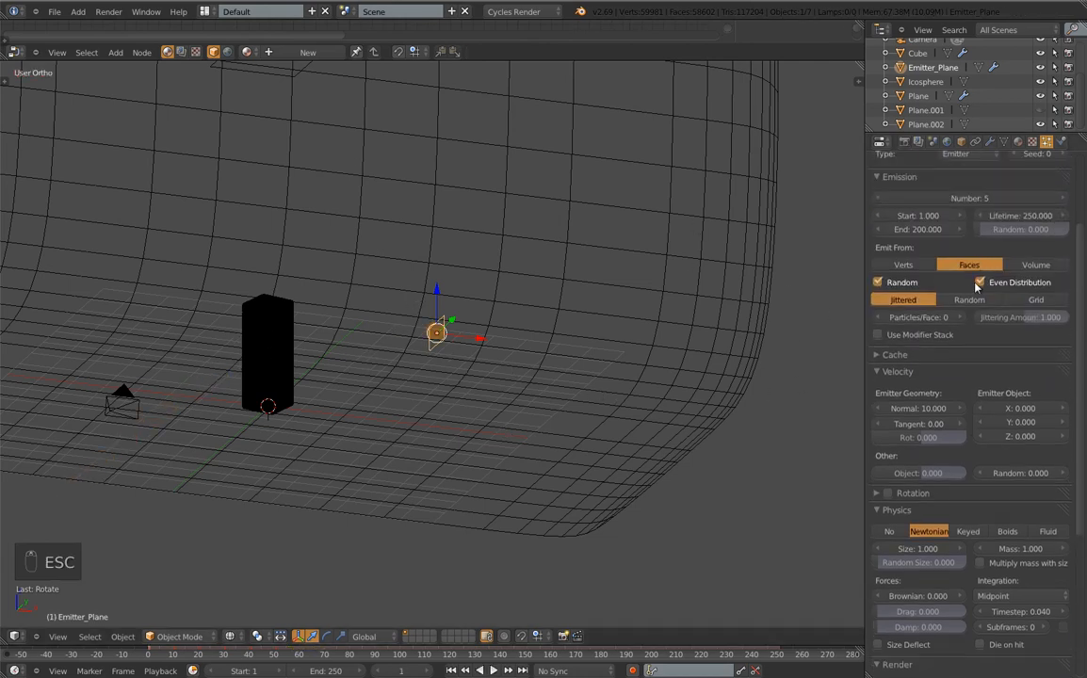
Emit from random points with normal velocity 12 and random velocity 0.380
left_click(968, 300)
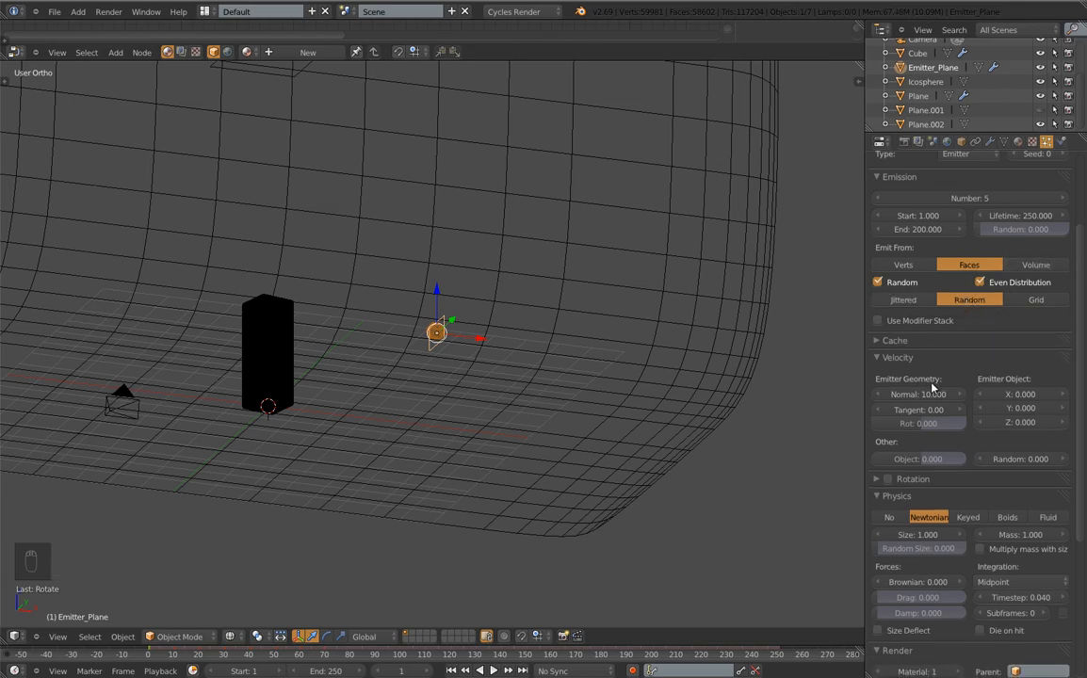
scroll(932, 391, "down", 5)
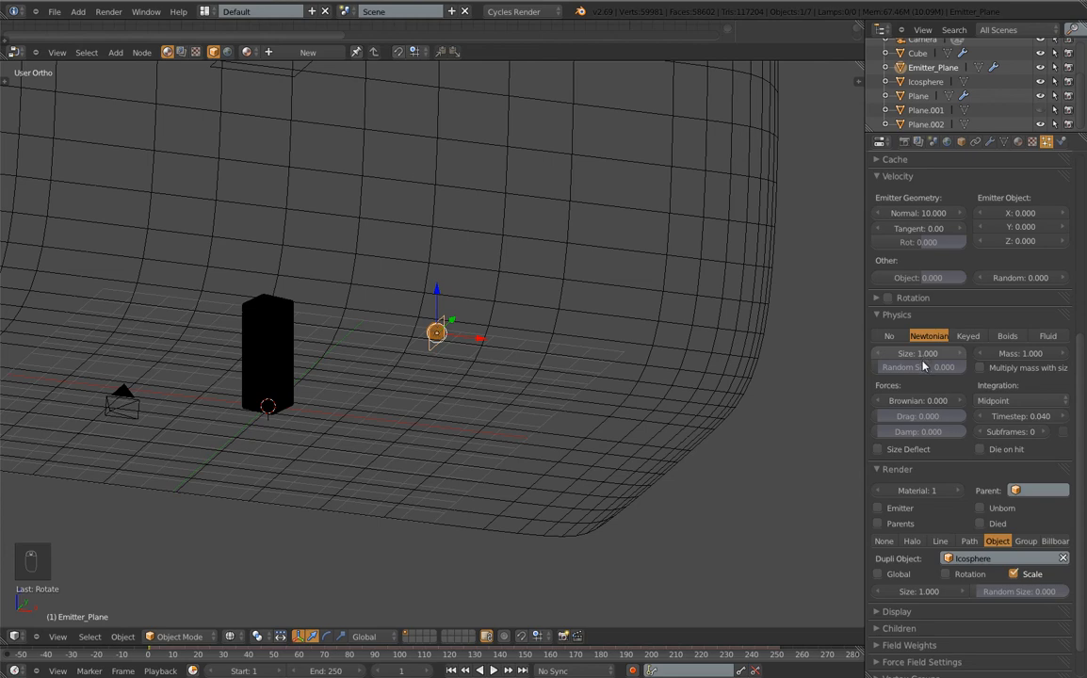
left_click(930, 214)
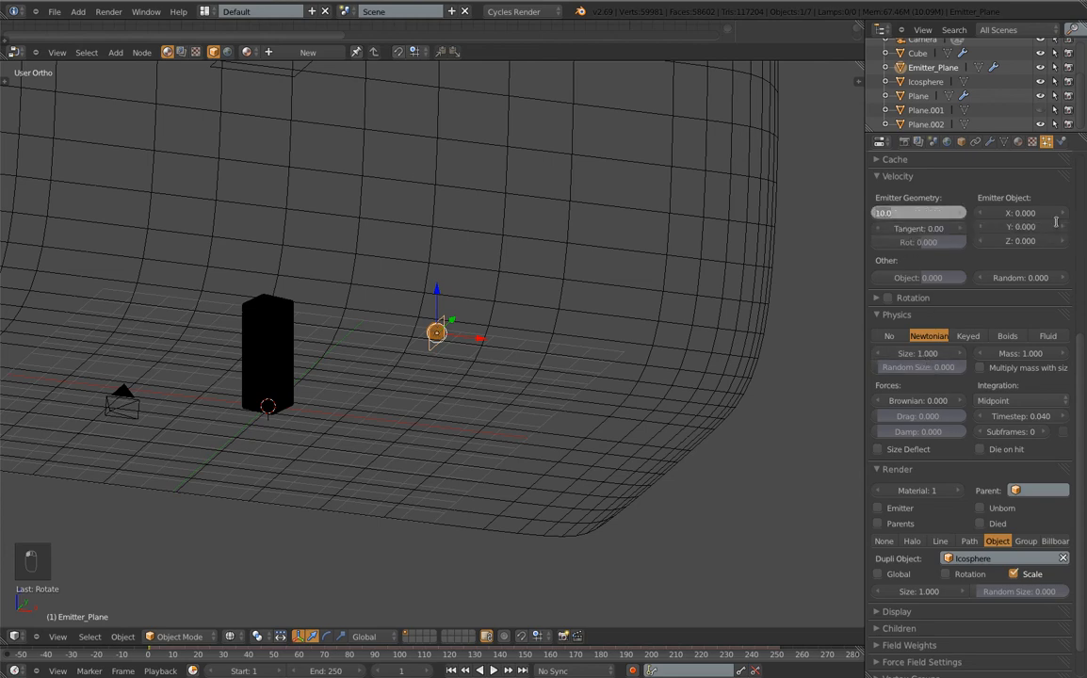
type("12")
key("Return")
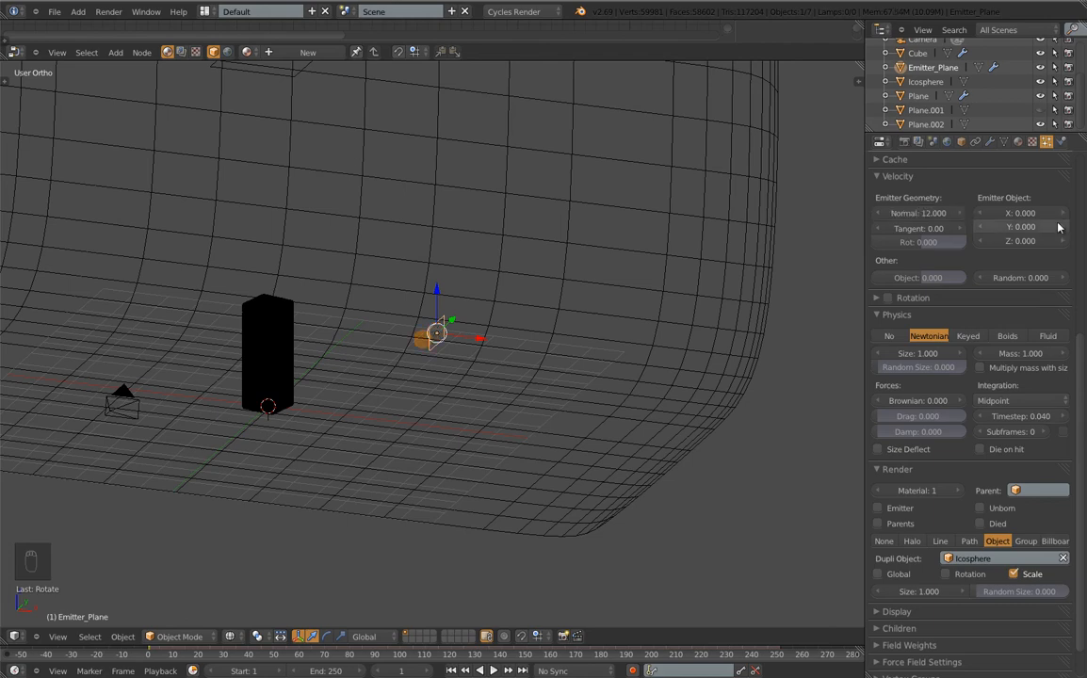
mouse_move(1036, 277)
left_mouse_down()
mouse_move(1050, 278)
mouse_move(1031, 284)
left_mouse_up()
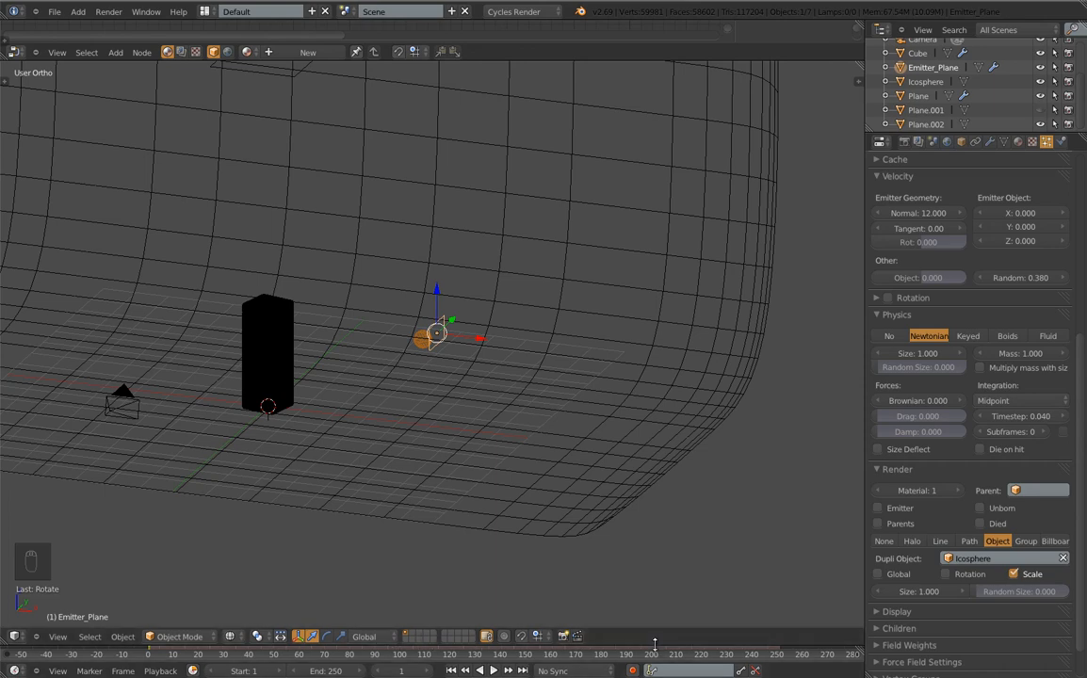
Enlarge the timeline and play the animation in front view to watch the particles
left_click_drag(655, 644, 648, 603)
left_click_drag(122, 621, 151, 634)
key("alt+a")
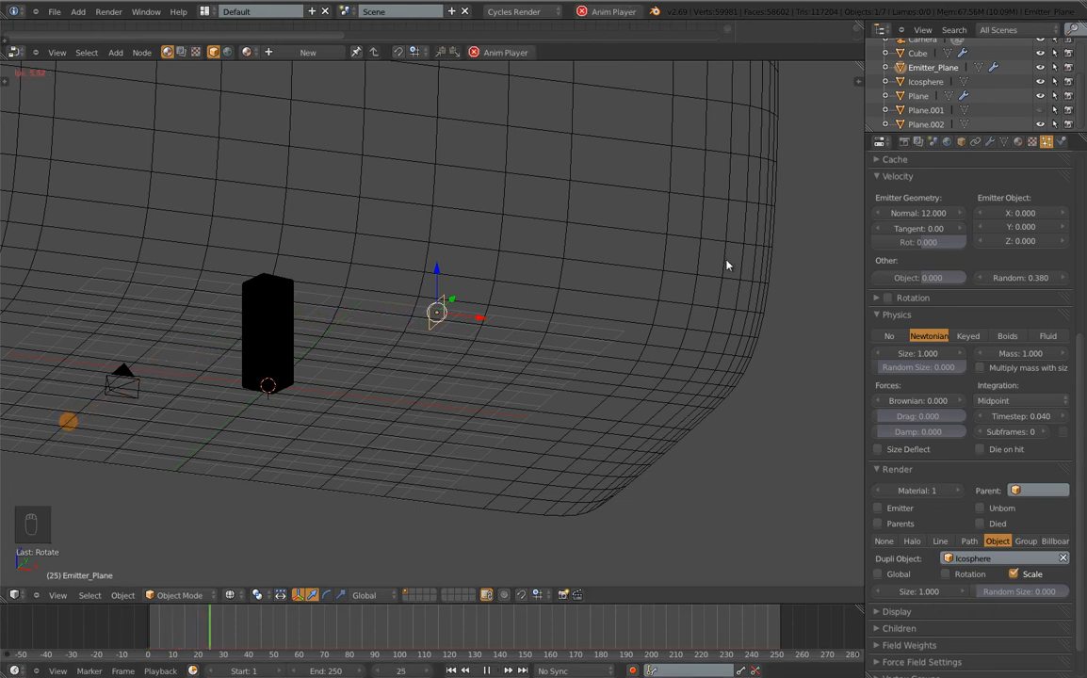
key("KP_1")
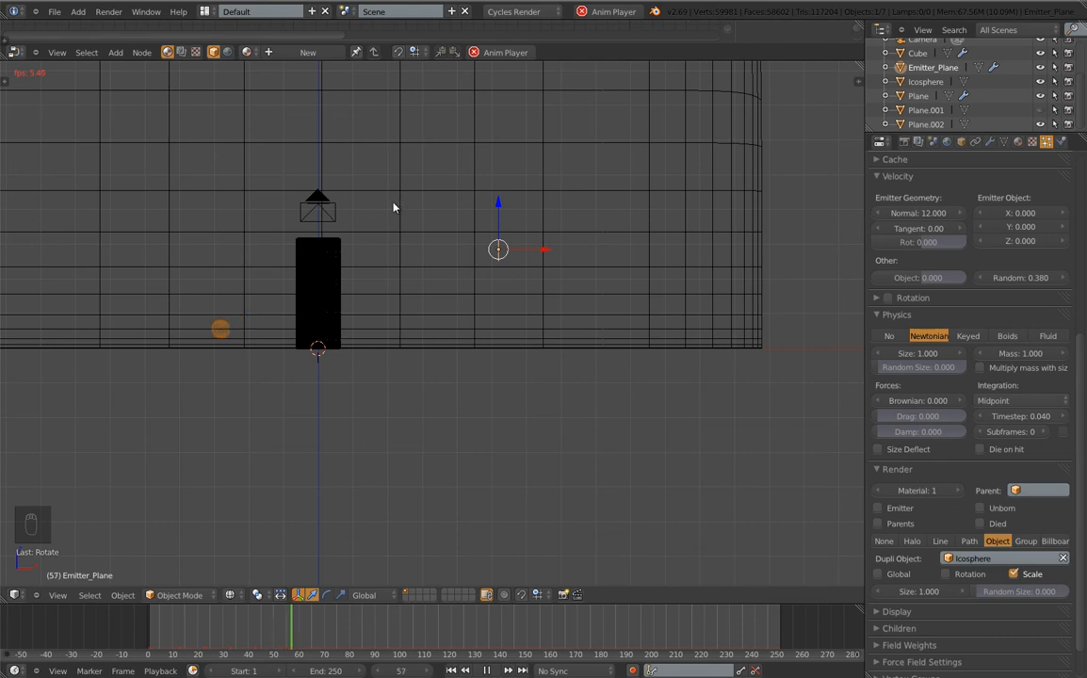
key("Escape")
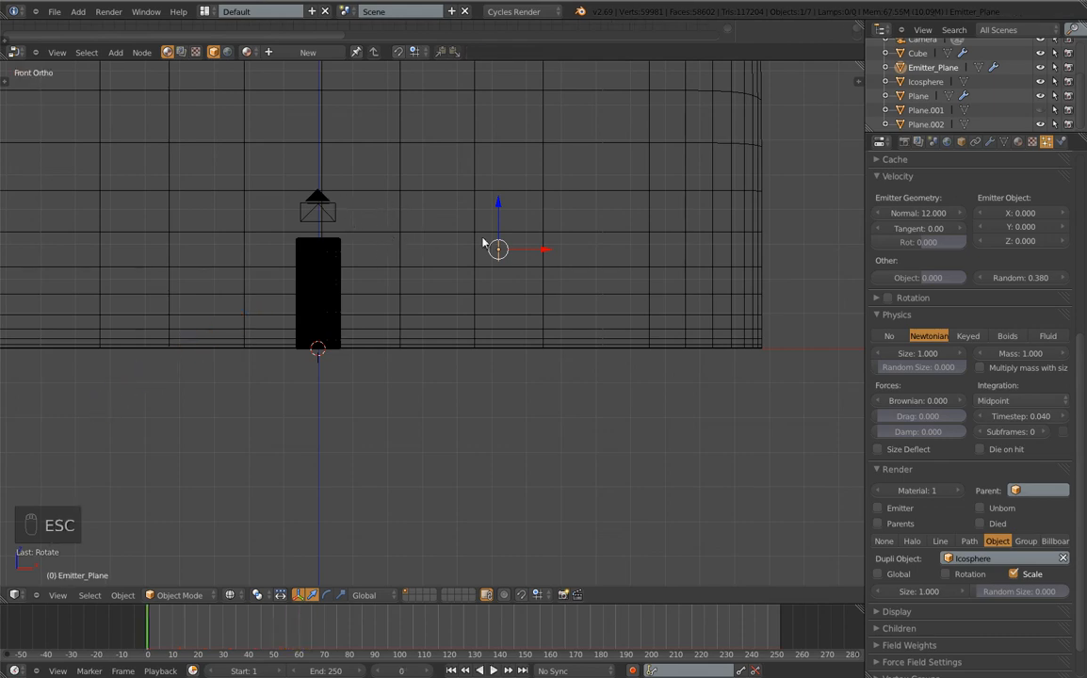
Re-tilt the emitter plane around the Y axis and preview the particles again
key("g")
key("z")
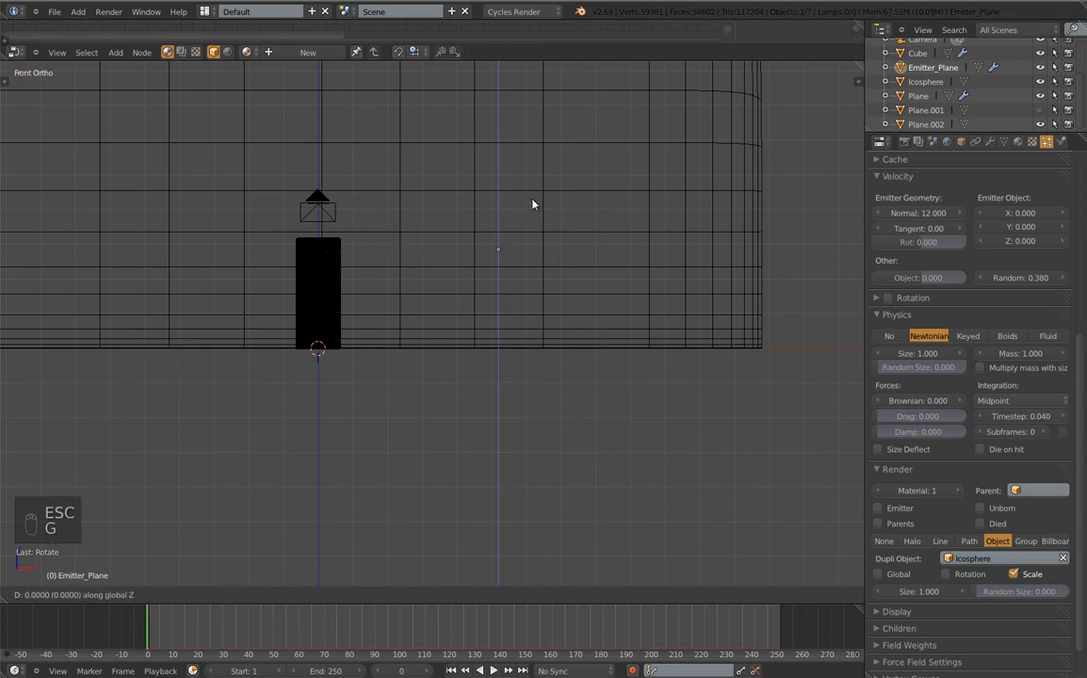
left_click(533, 222)
key("r")
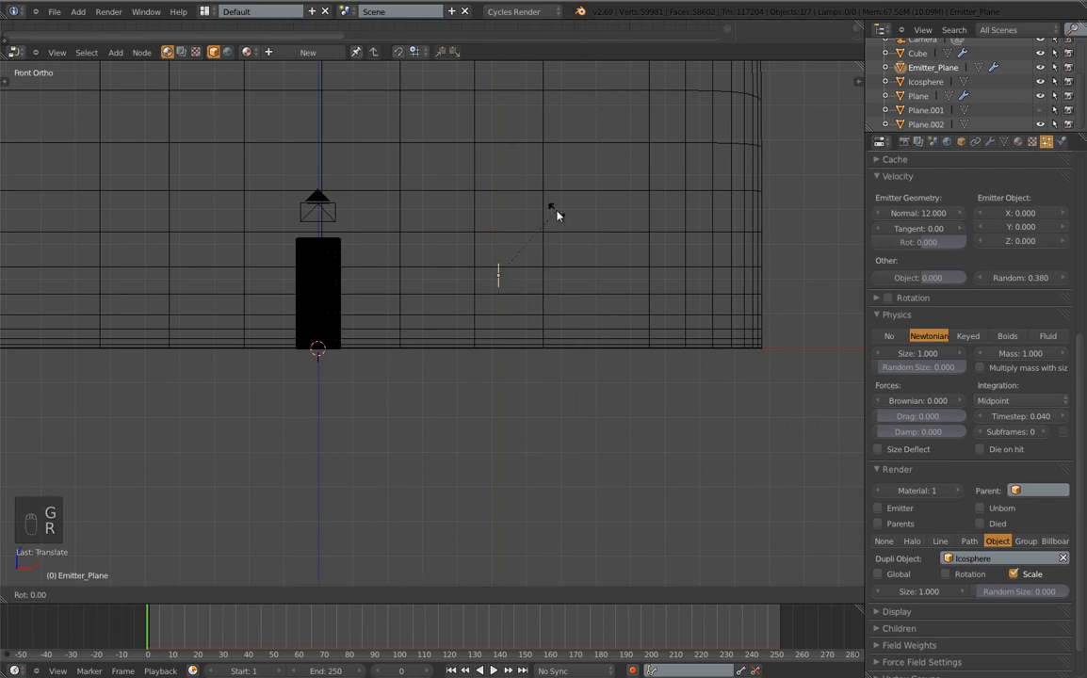
key("y")
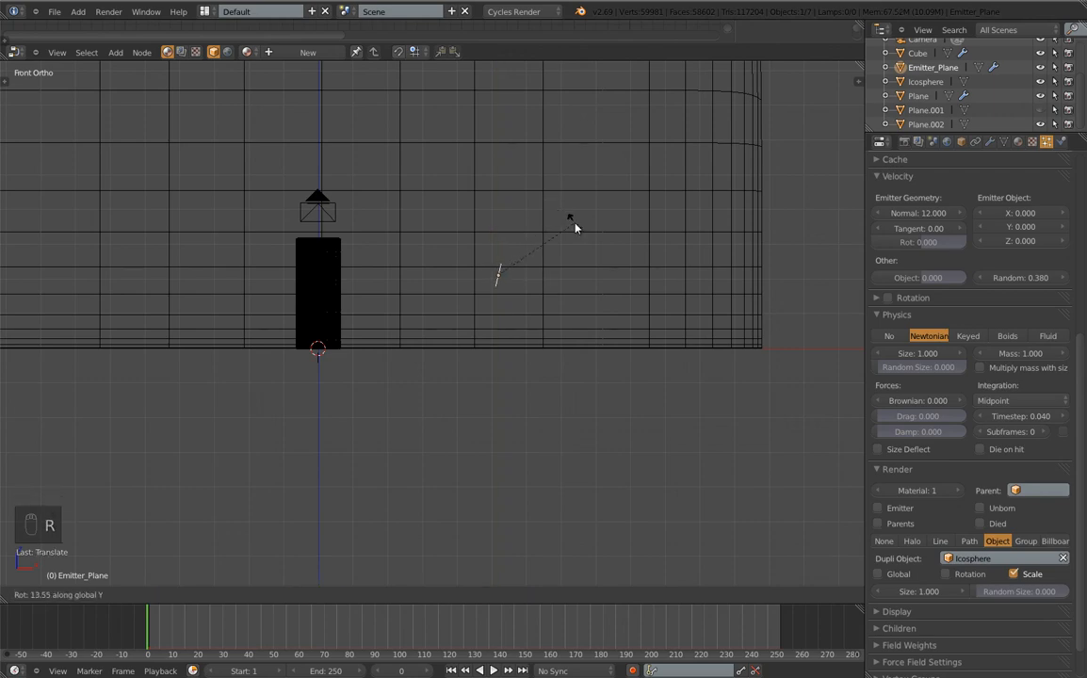
left_click(569, 219)
key("alt+a")
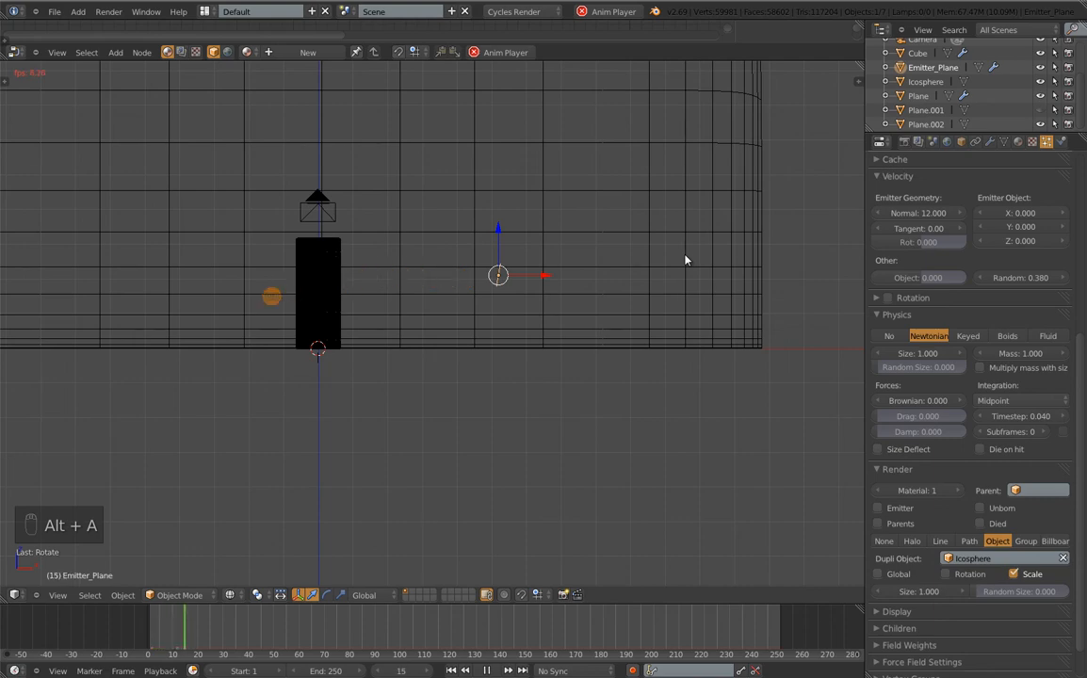
key("Escape")
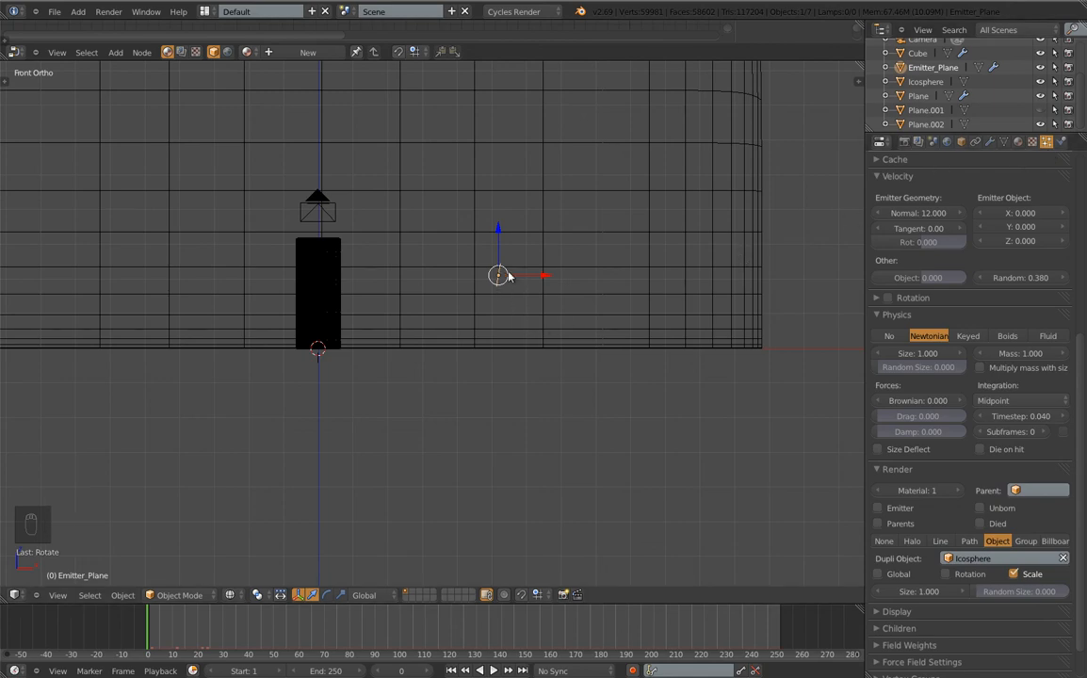
scroll(500, 274, "down", 5)
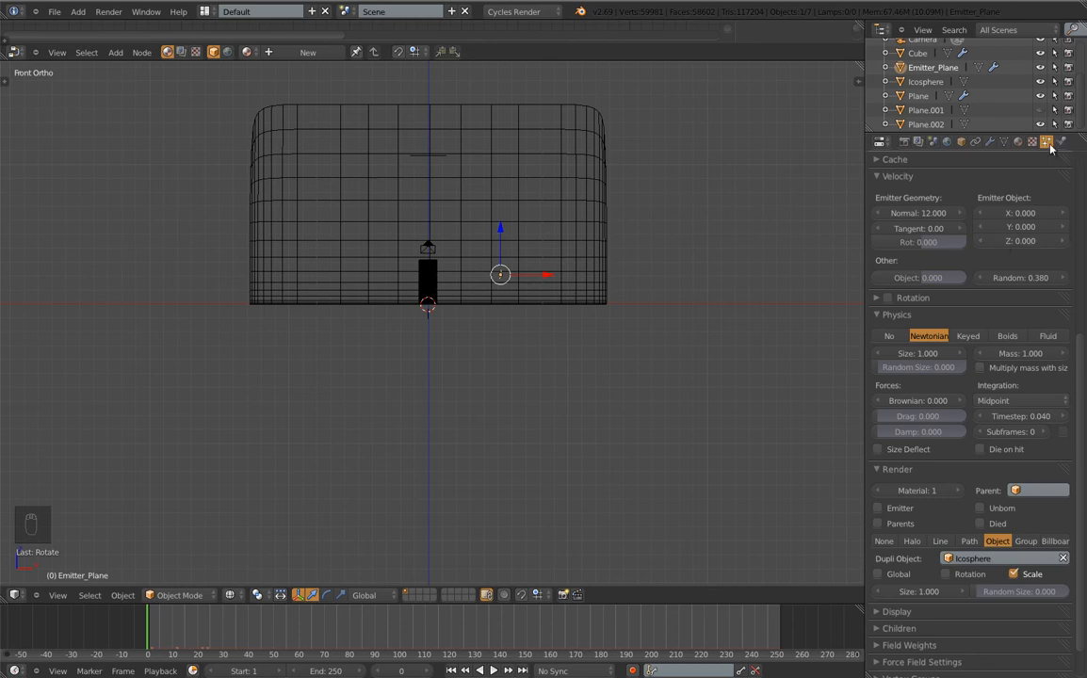
Make Emitter_Plane a Dynamic Paint brush with ParticleSystem as its particle source
left_click(1061, 142)
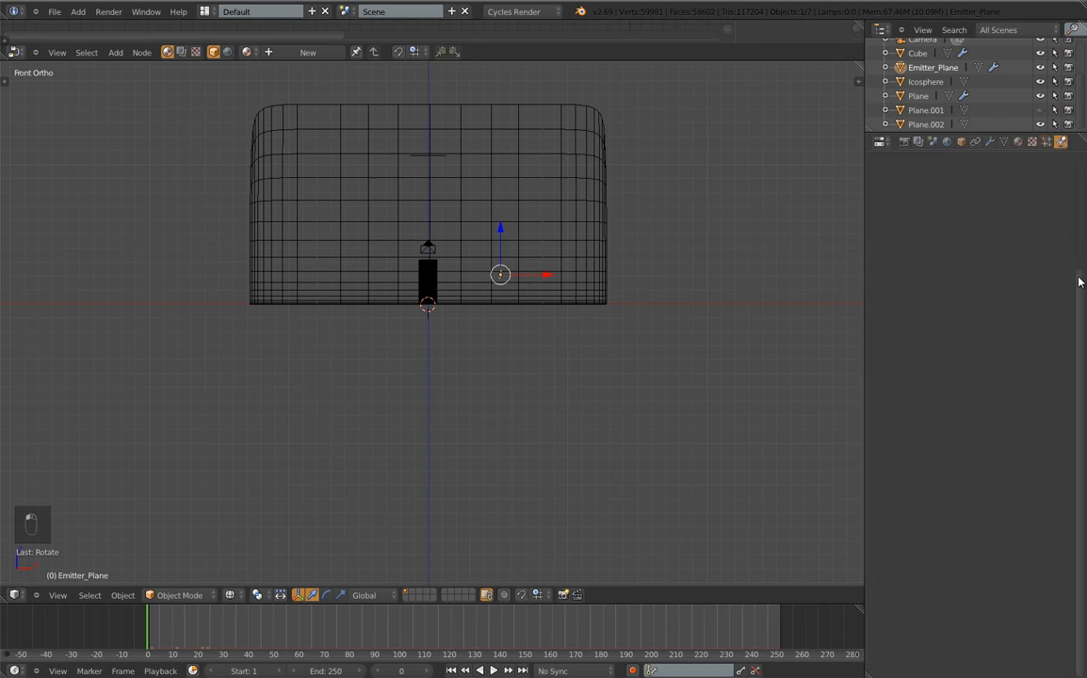
left_click(946, 258)
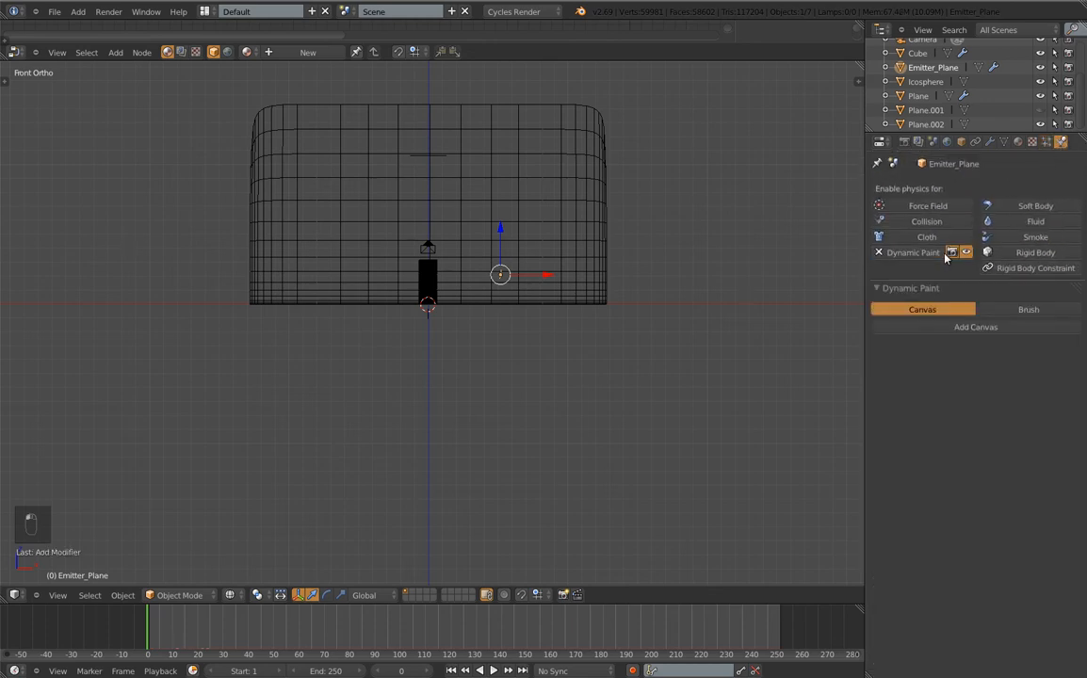
left_click(989, 310)
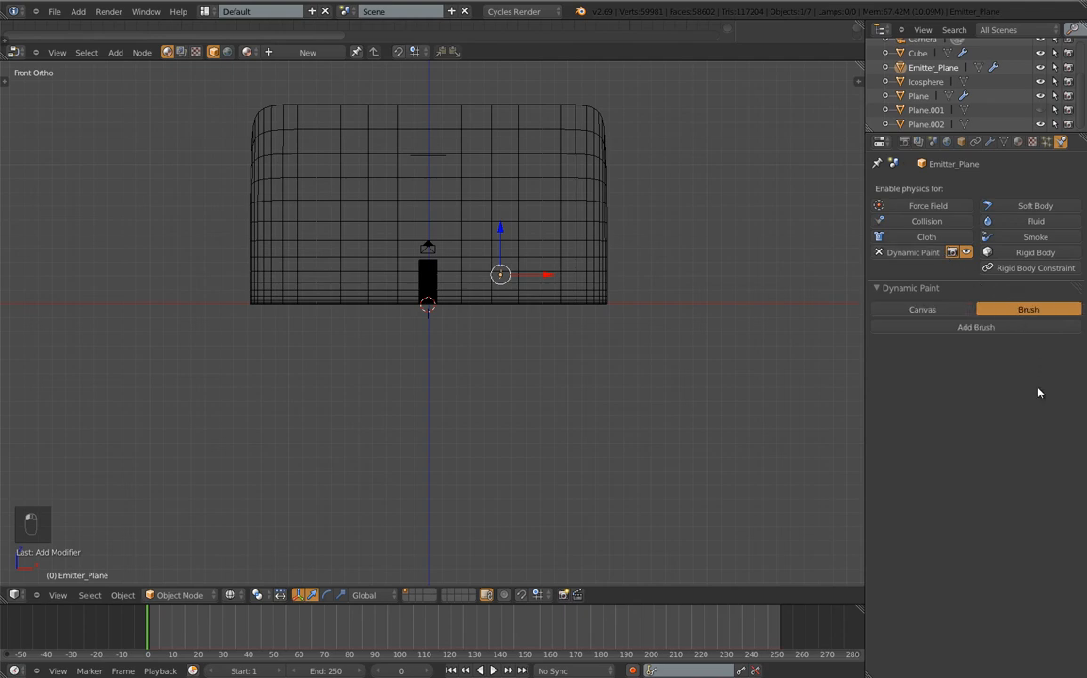
left_click(989, 327)
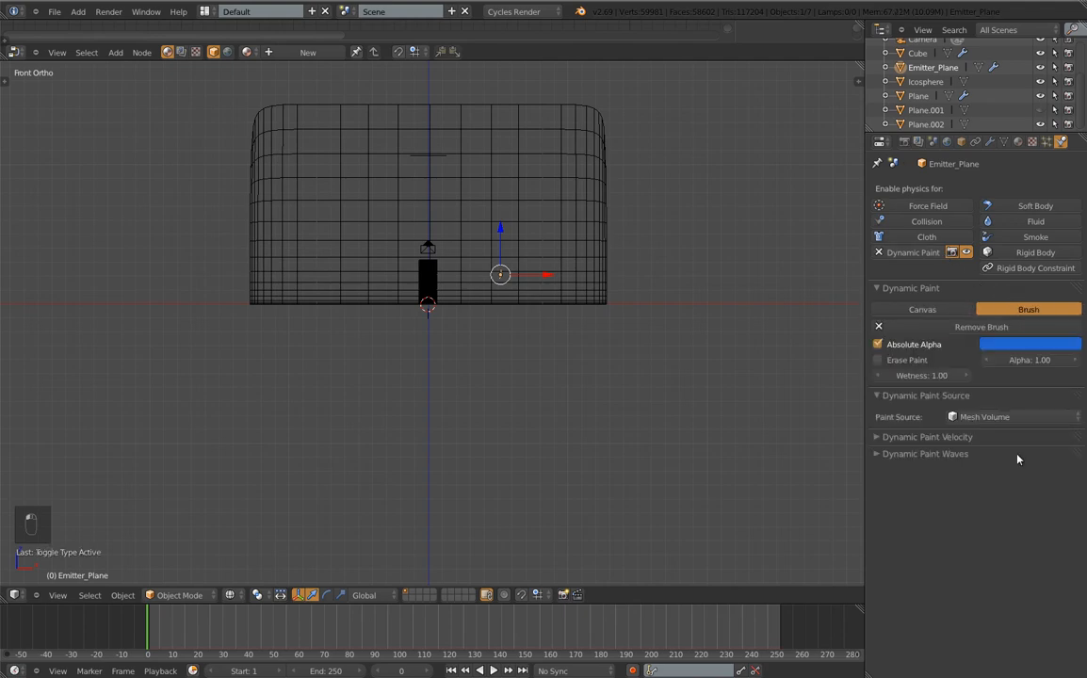
left_click(975, 420)
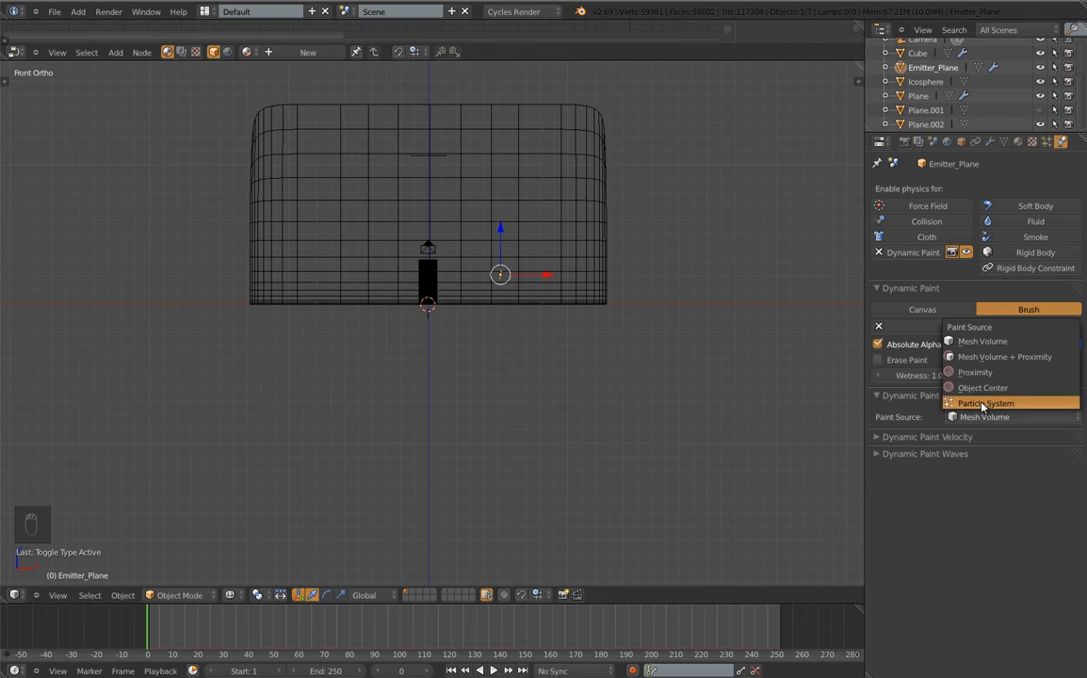
left_click(982, 404)
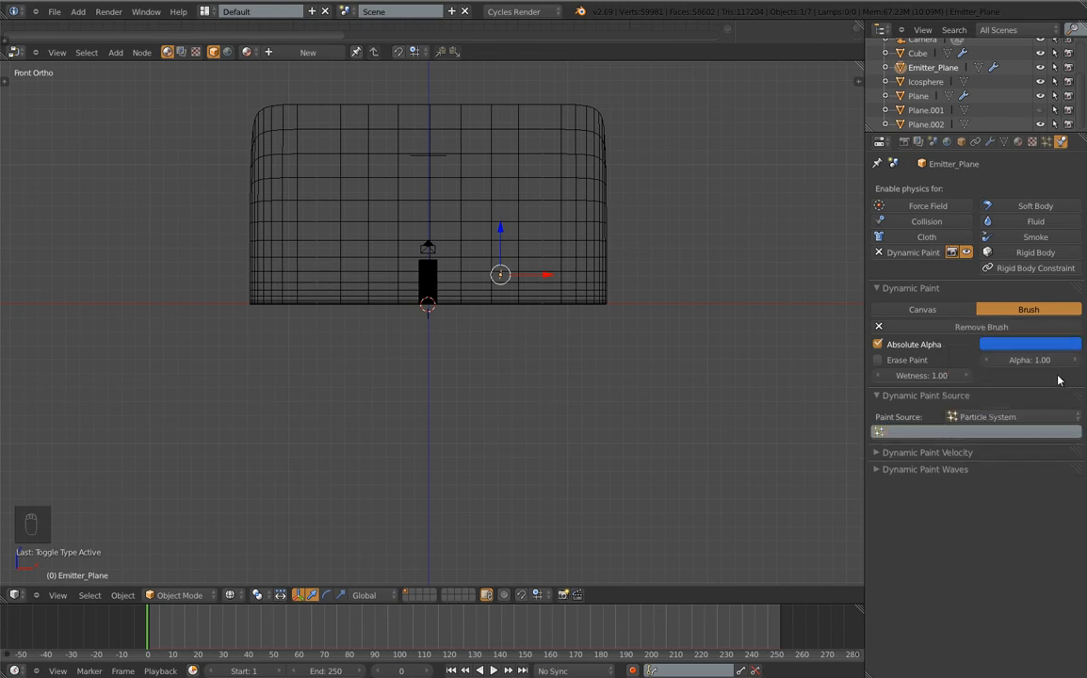
left_click(877, 433)
left_click(924, 456)
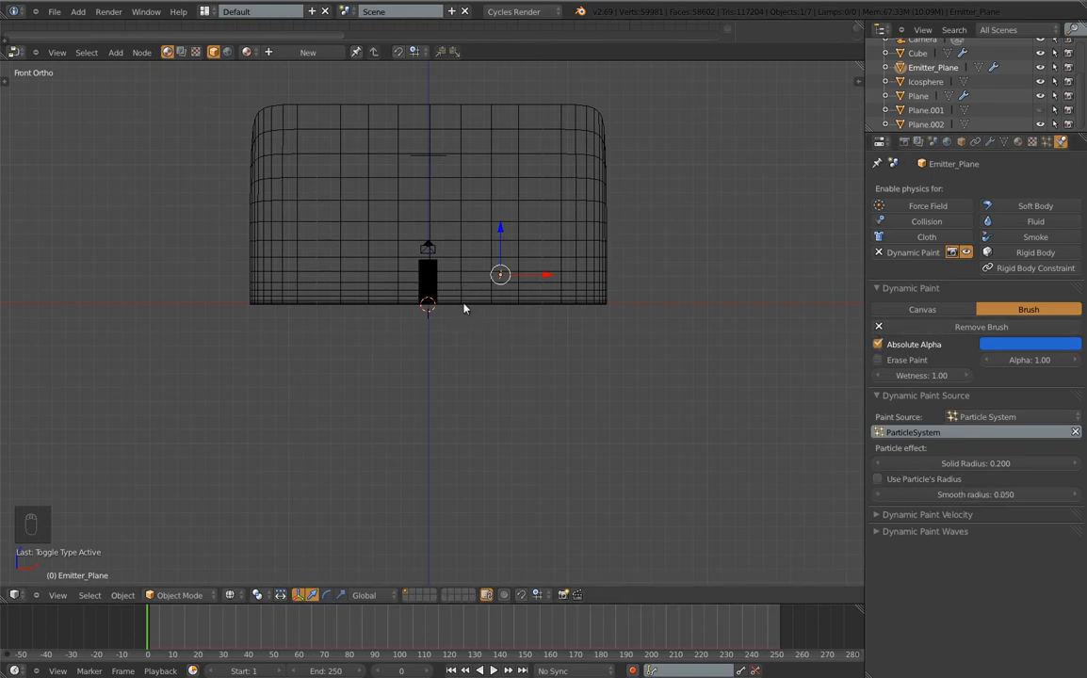
Switch to solid shading and play the animation to watch the balls dent the column
scroll(463, 308, "up", 5)
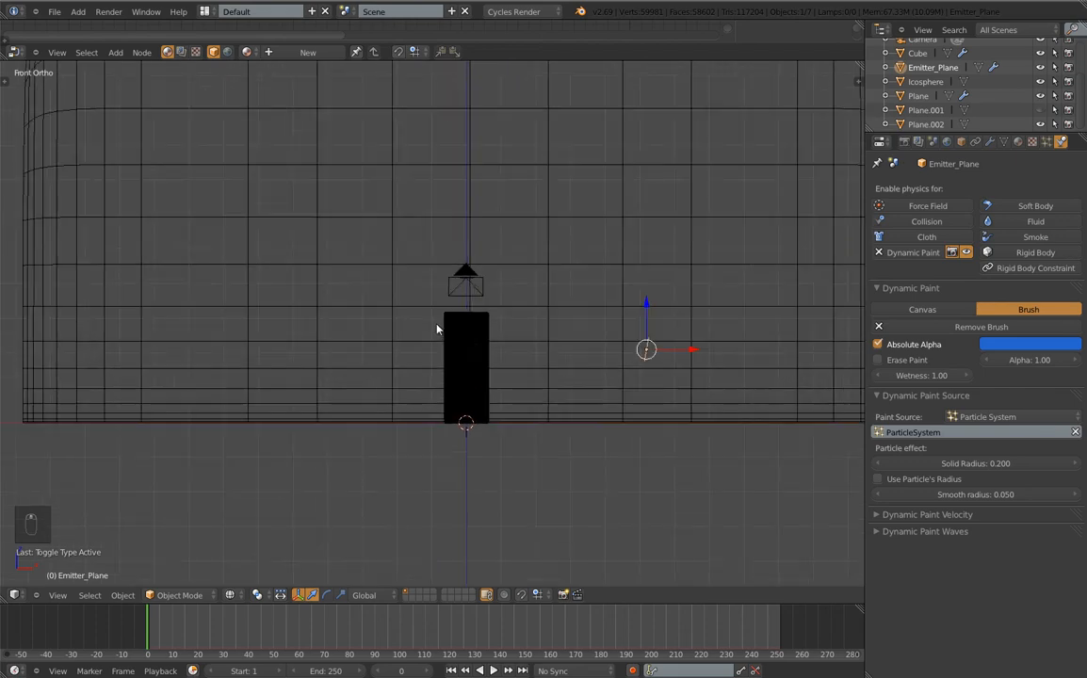
scroll(443, 331, "up", 3)
key("z")
scroll(585, 357, "down", 3)
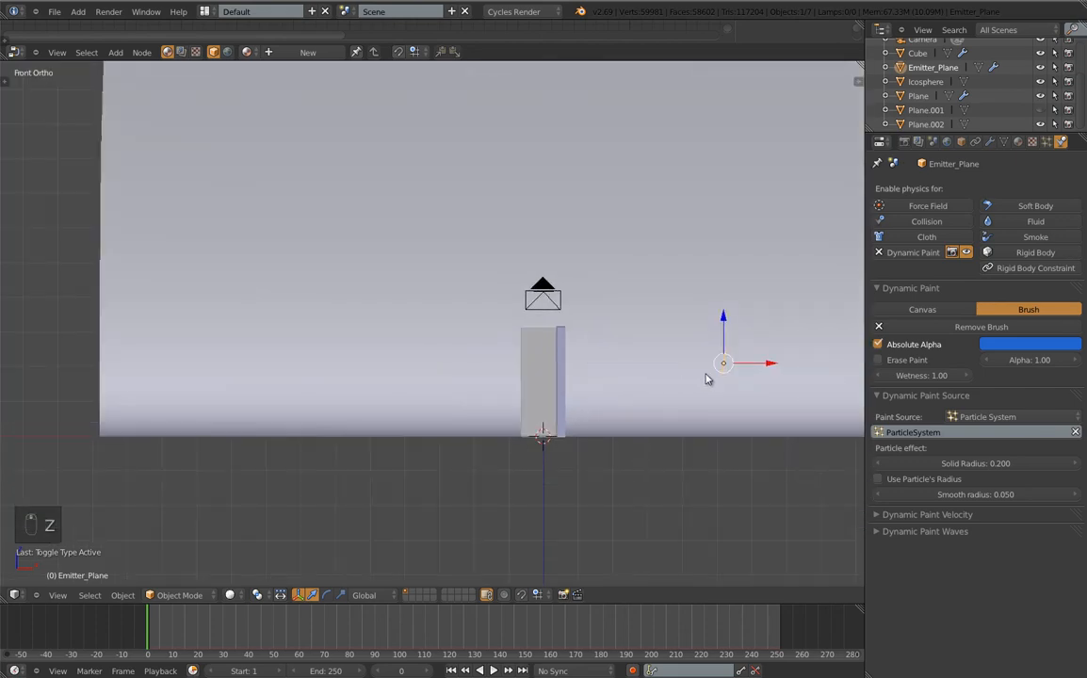
key("alt+a")
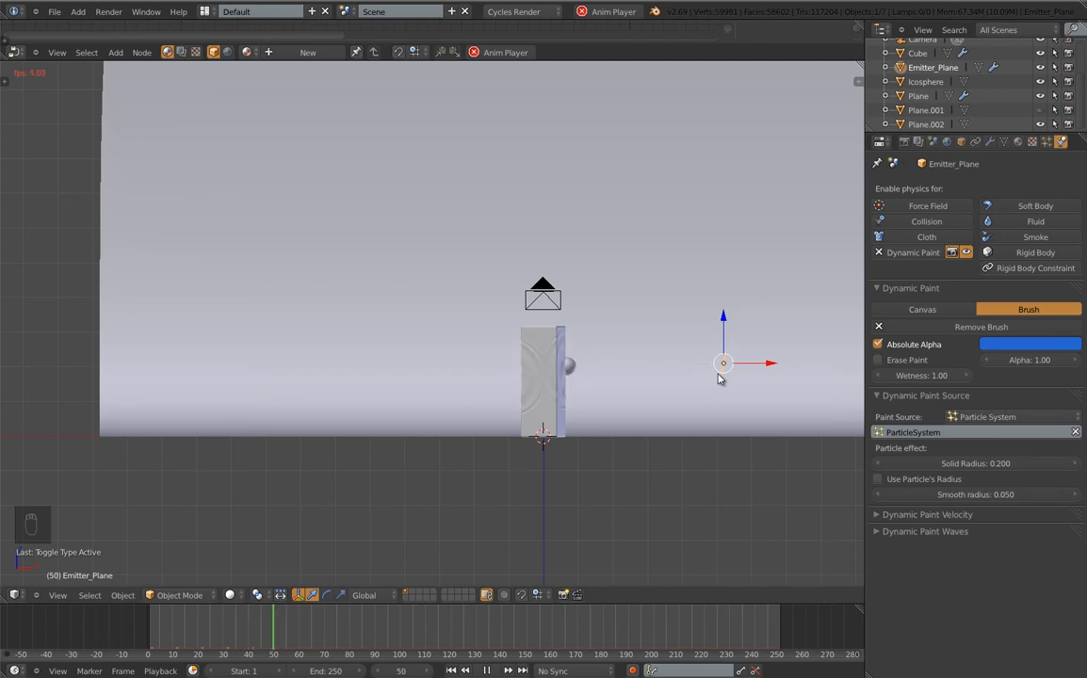
key("Escape")
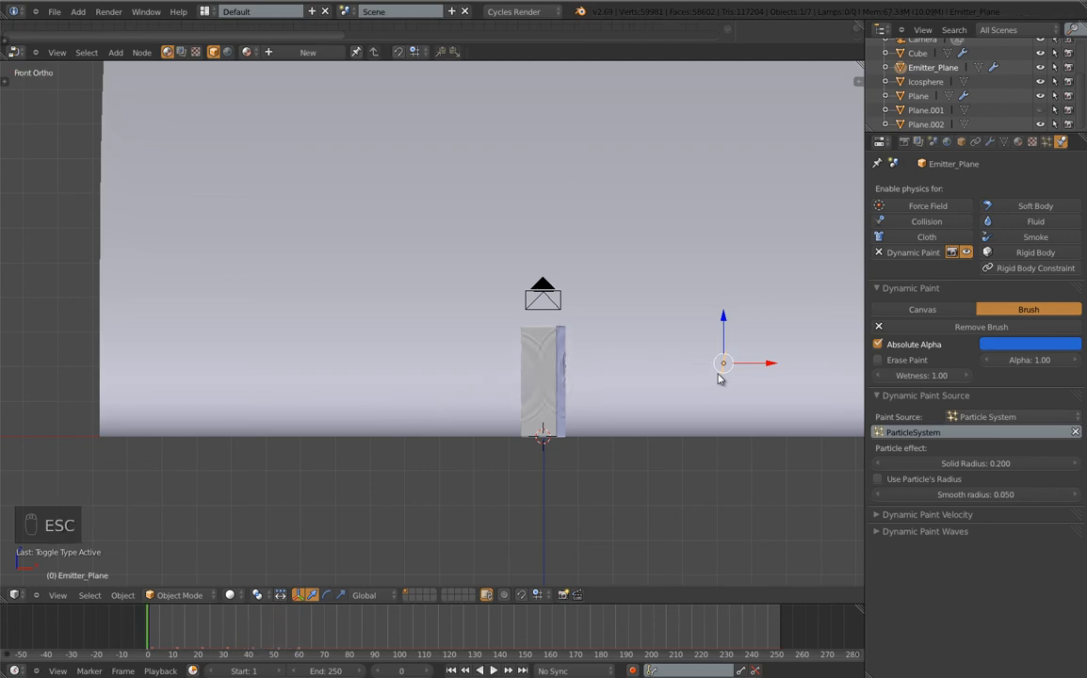
Select the background Plane, enable Collision physics, and test it in playback
right_click(630, 307)
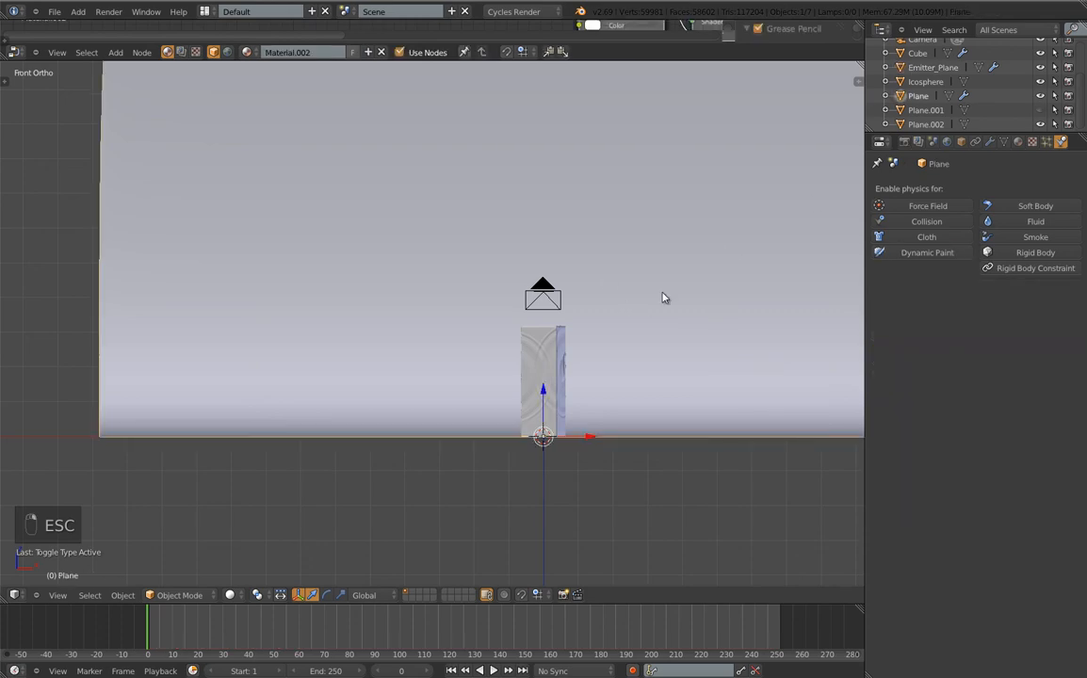
mouse_move(614, 243)
middle_mouse_down()
mouse_move(603, 269)
mouse_move(628, 258)
mouse_move(614, 266)
middle_mouse_up()
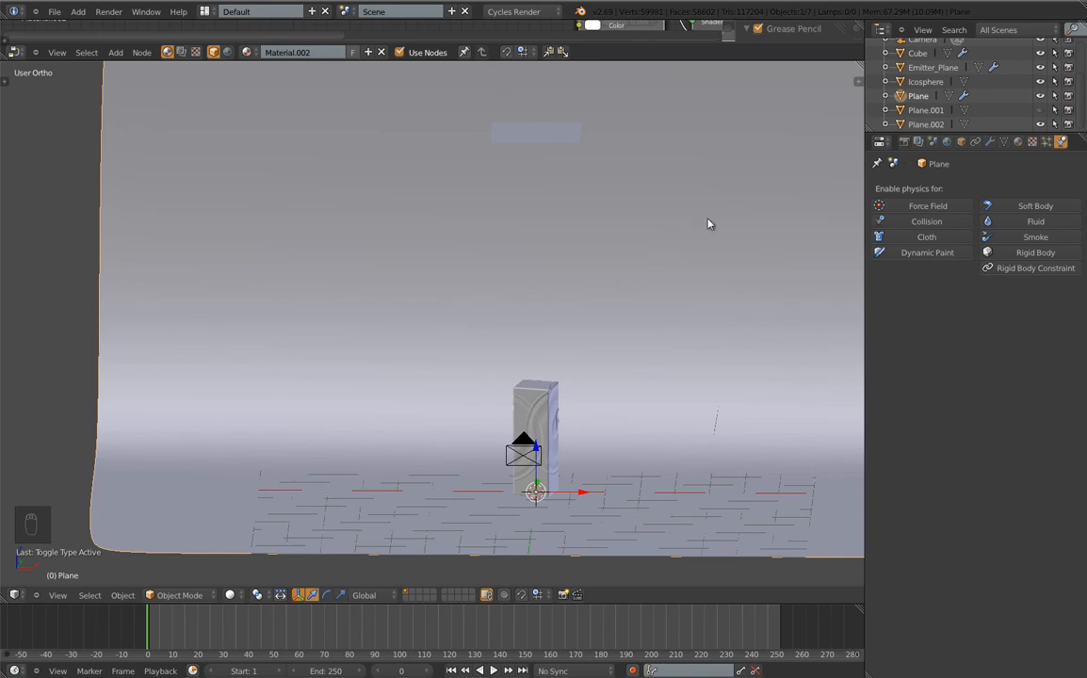
left_click(928, 221)
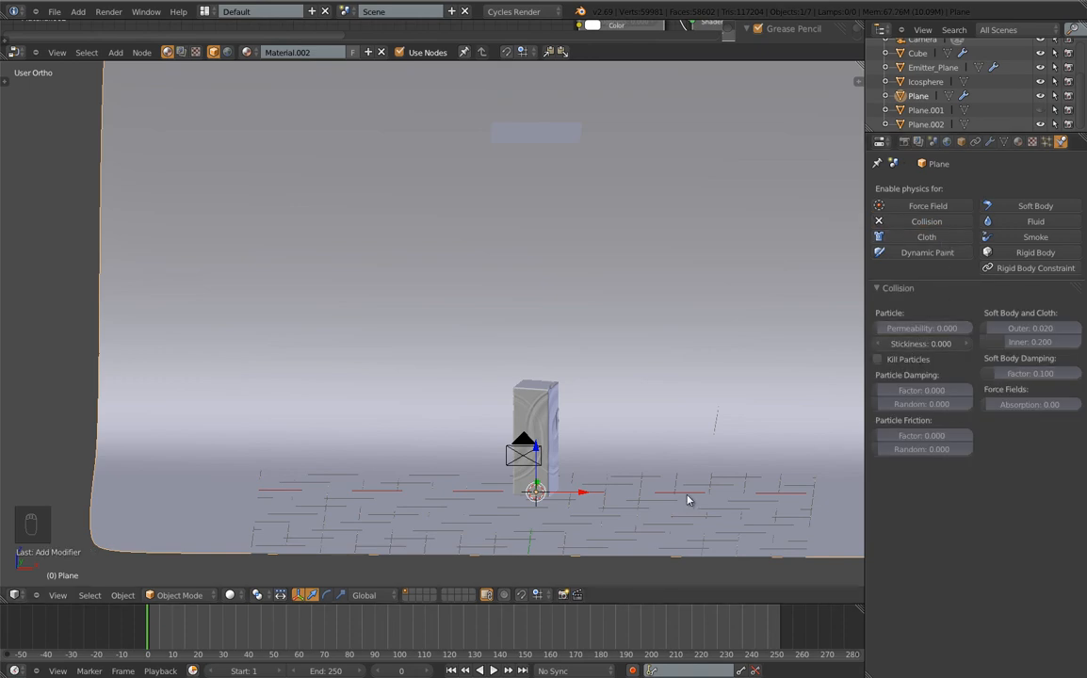
key("alt+a")
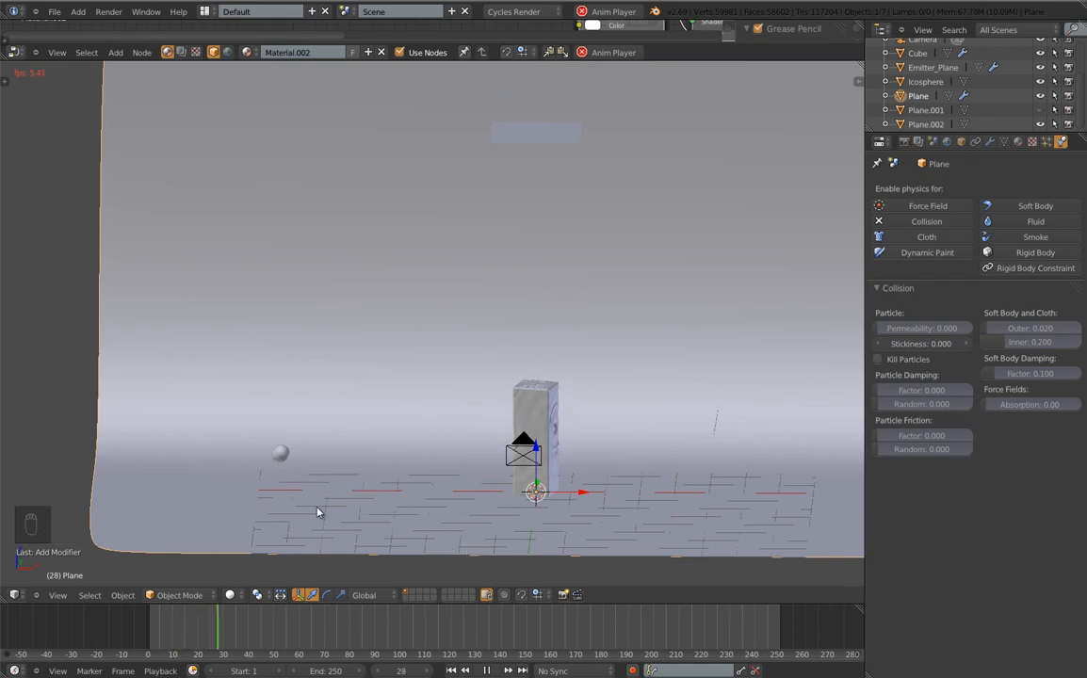
key("Escape")
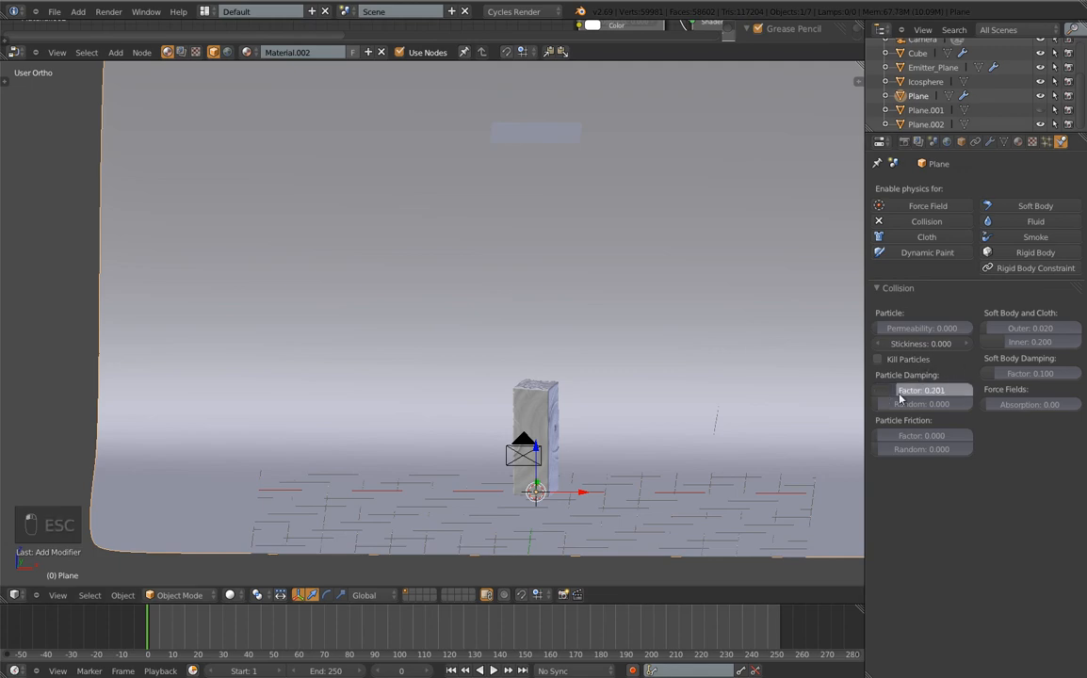
Set particle damping factor to 0.631 and friction factor to 0.530, then replay from frame 47
left_click_drag(880, 398, 941, 393)
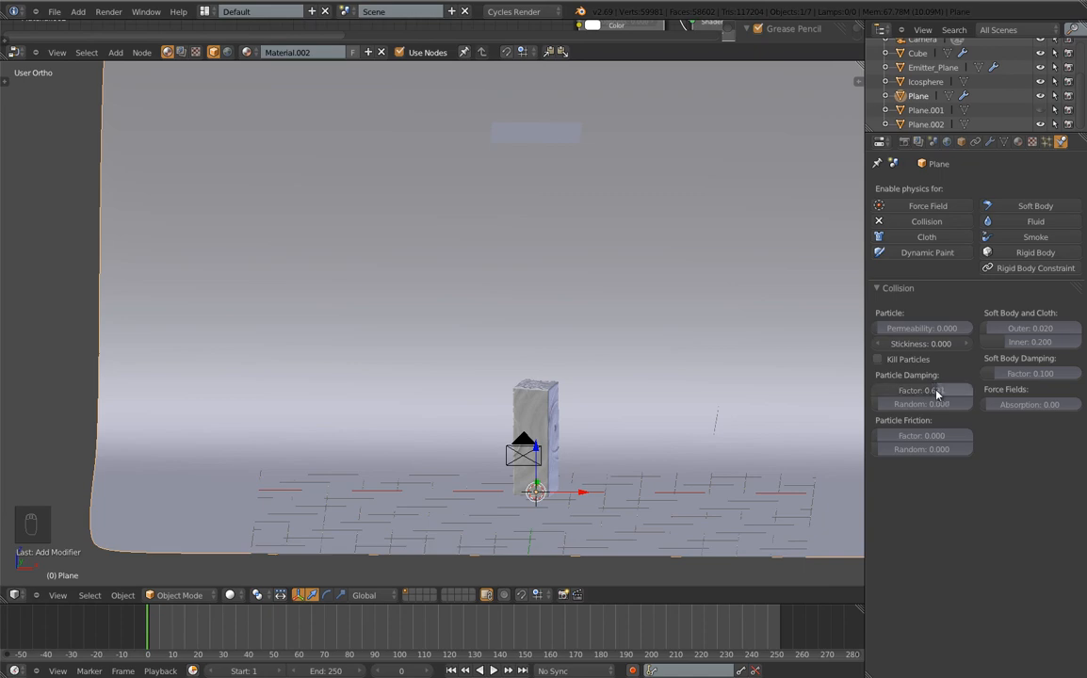
left_click_drag(908, 435, 933, 435)
key("alt+a")
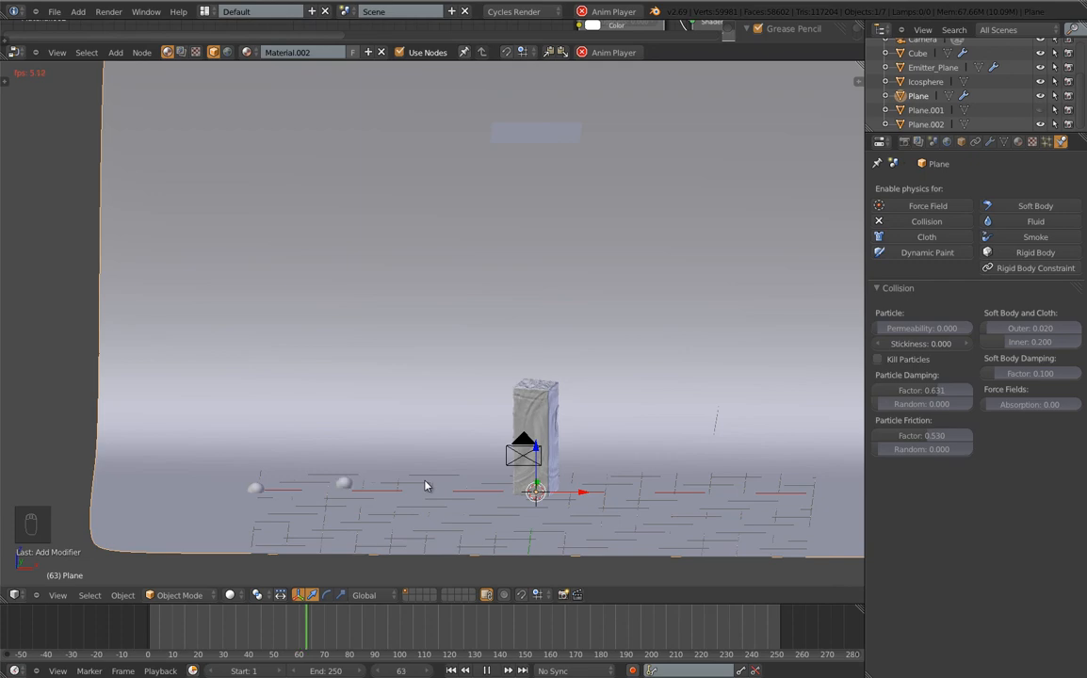
key("Escape")
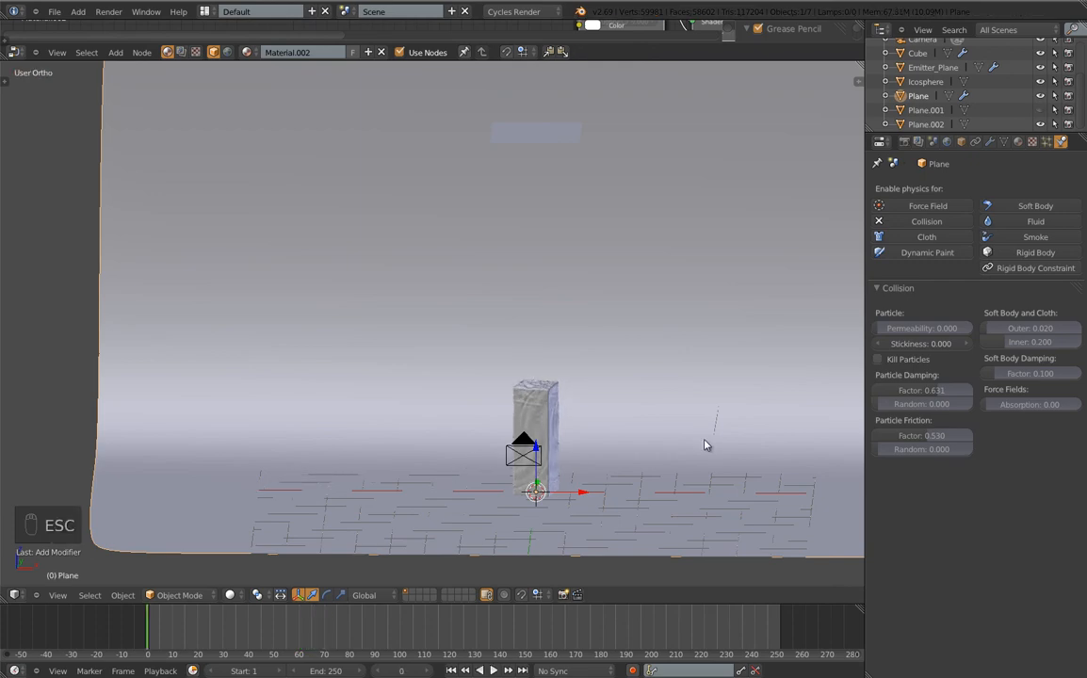
left_click(266, 637)
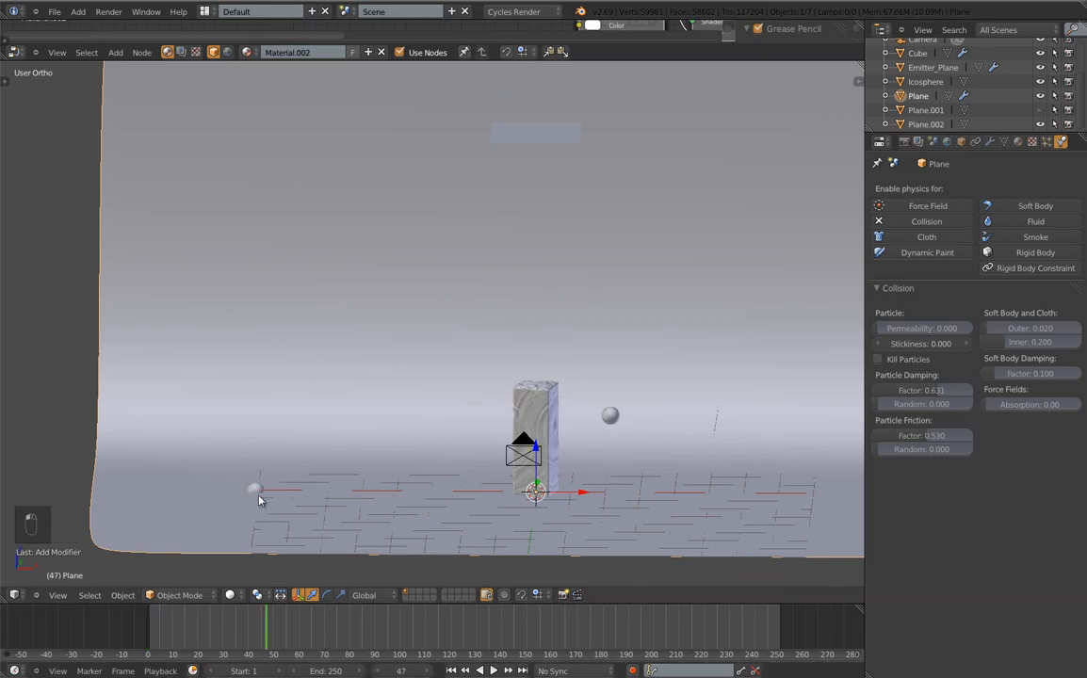
key("alt+a")
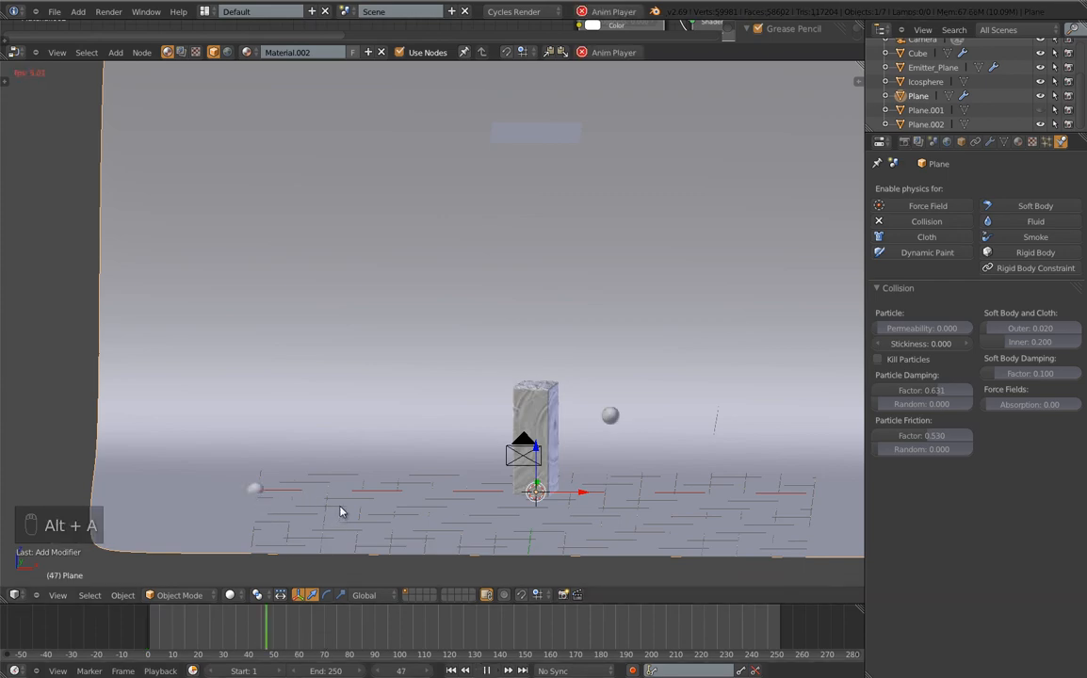
key("alt+a")
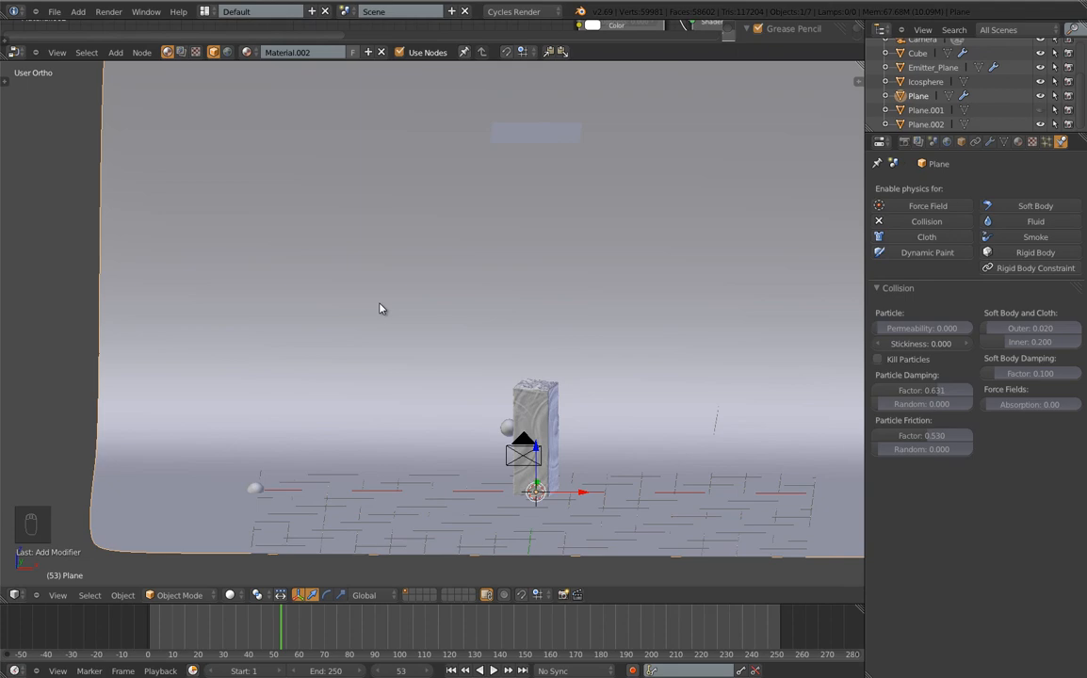
key("KP_1")
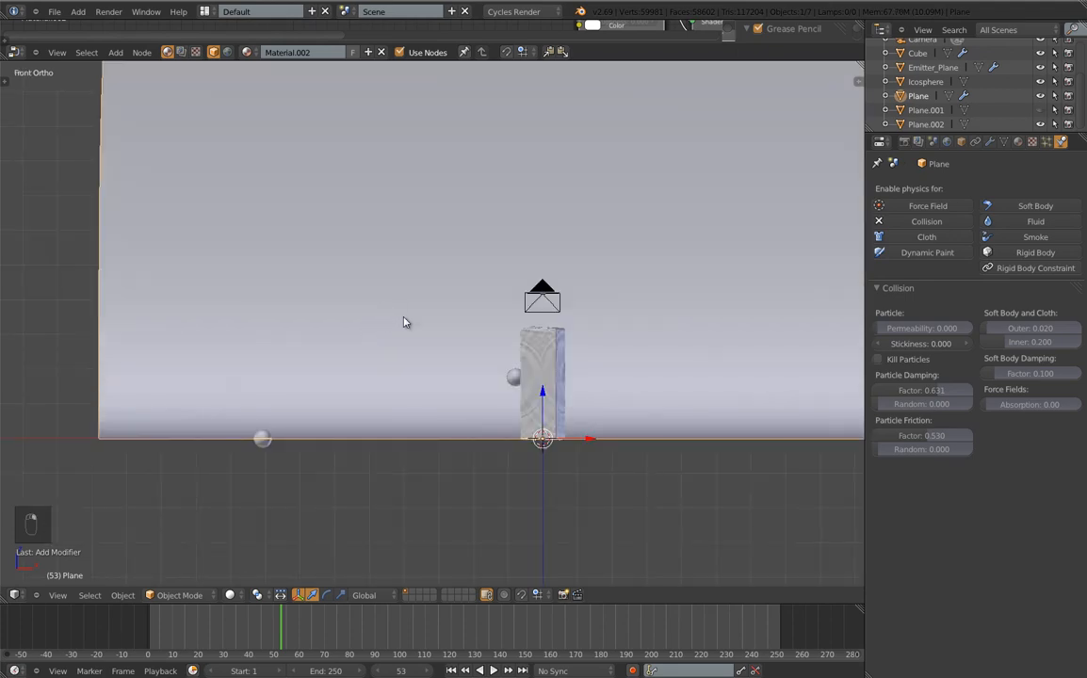
Duplicate the background plane, raise Plane.003 slightly along Z, and remove Collision from Plane
key("shift+d")
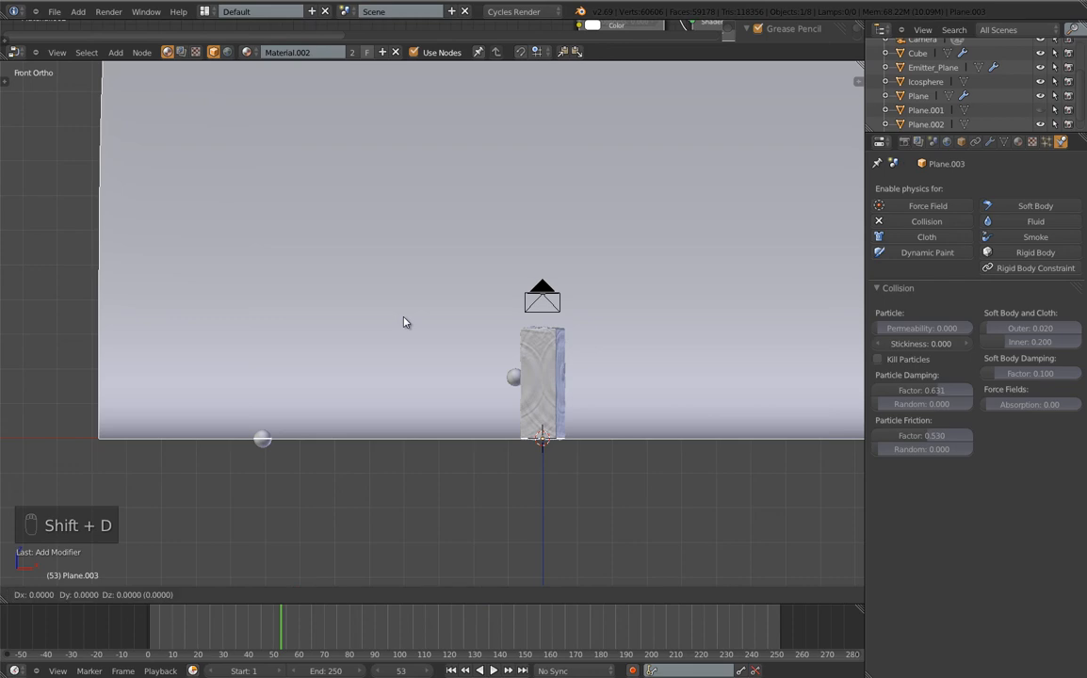
key("z")
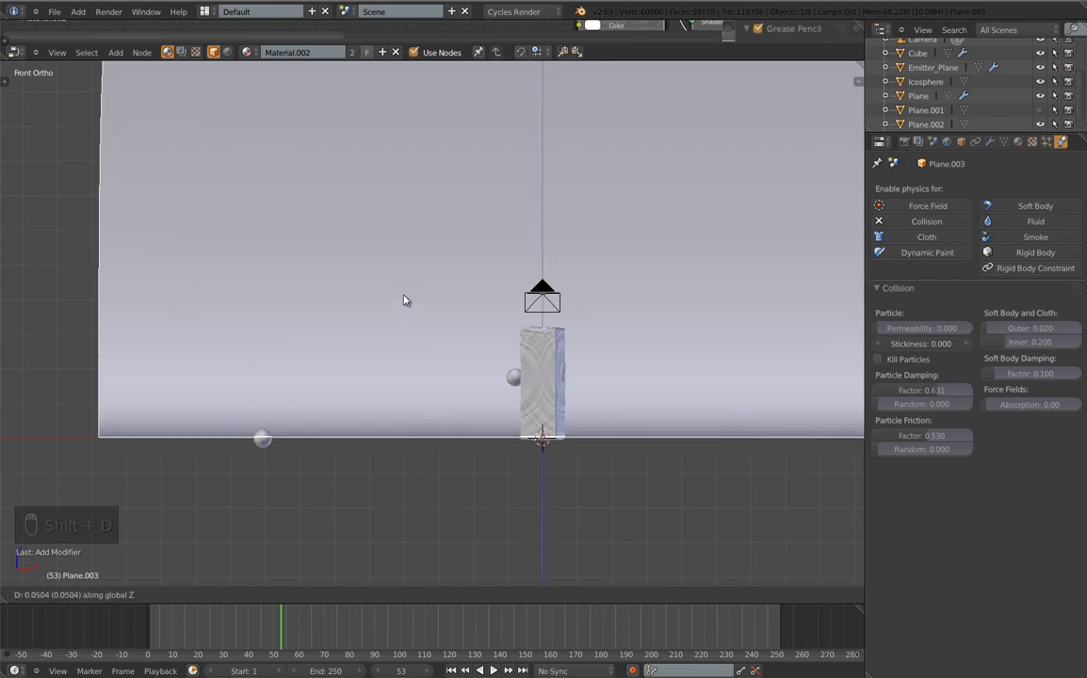
left_click(408, 244)
scroll(255, 424, "up", 5)
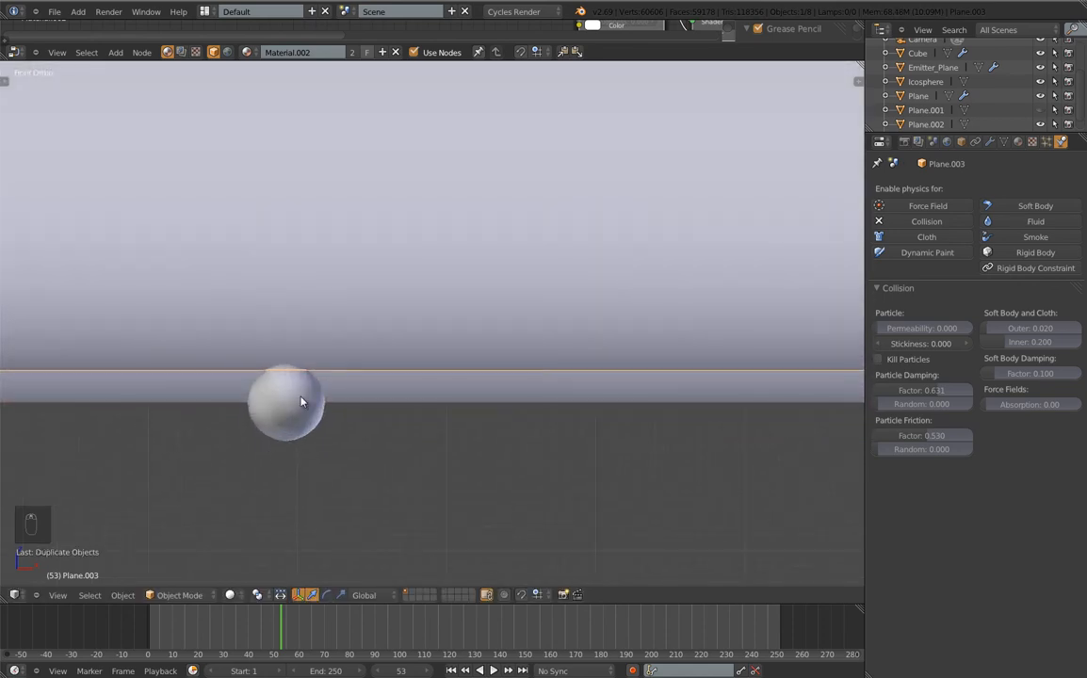
scroll(301, 403, "up", 2)
key("g")
key("z")
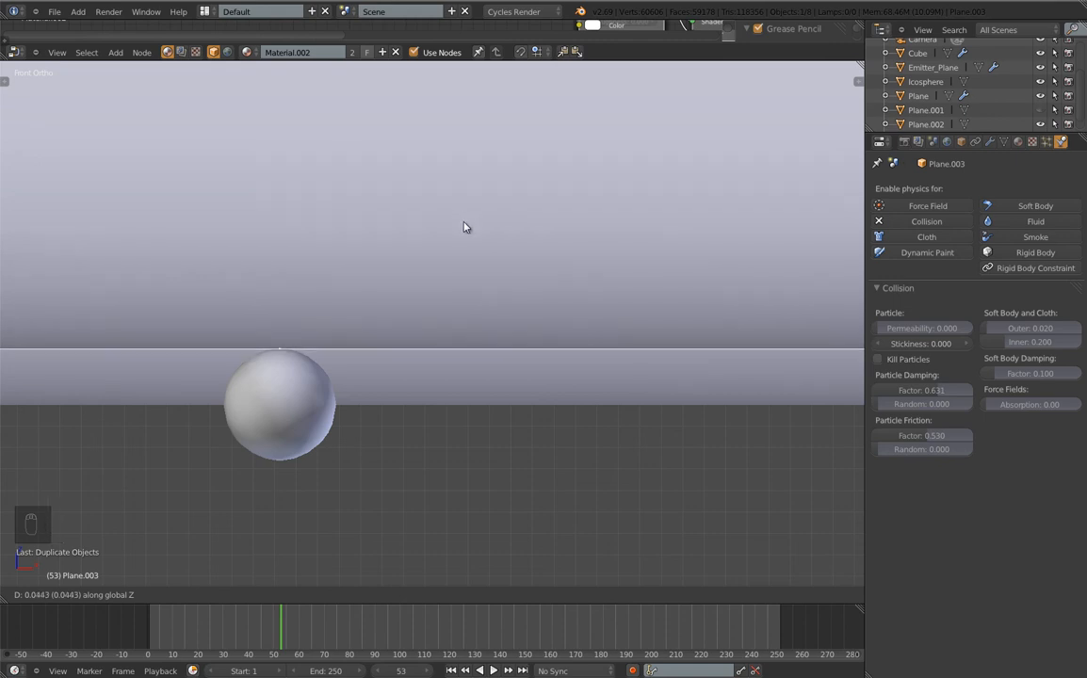
left_click(464, 227)
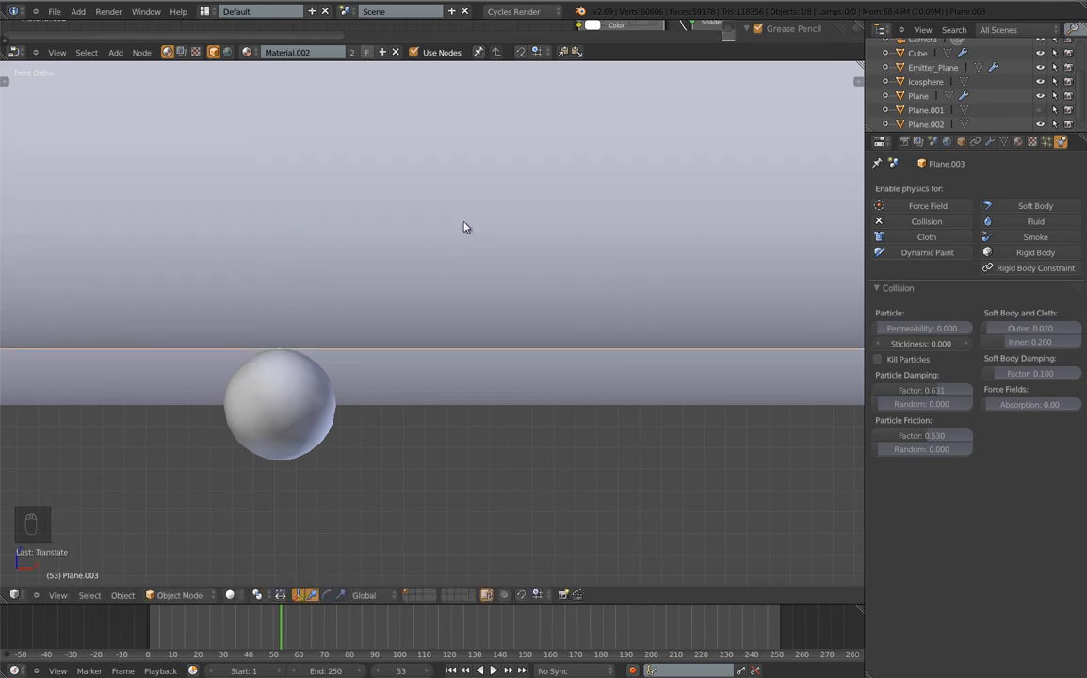
scroll(286, 387, "down", 6)
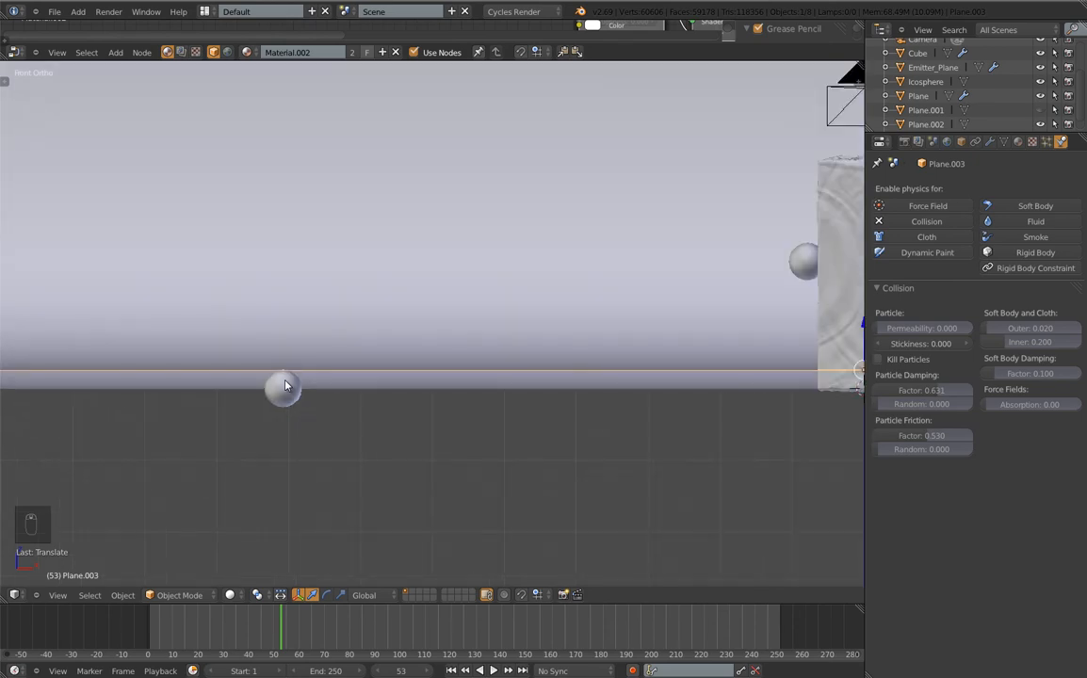
right_click(498, 385)
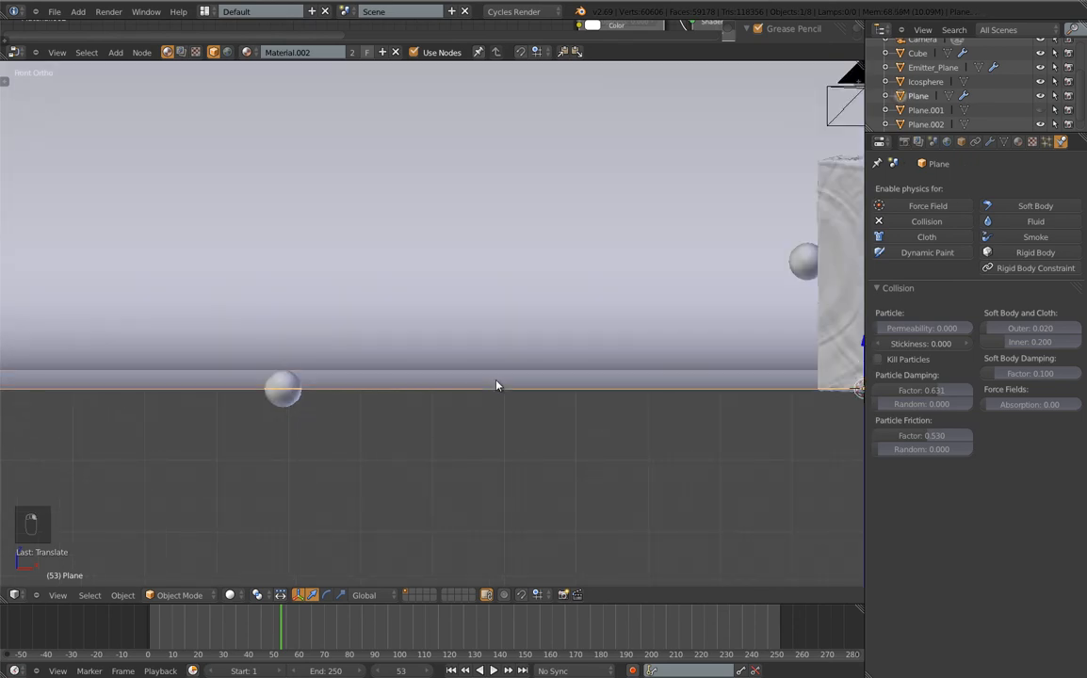
left_click(901, 224)
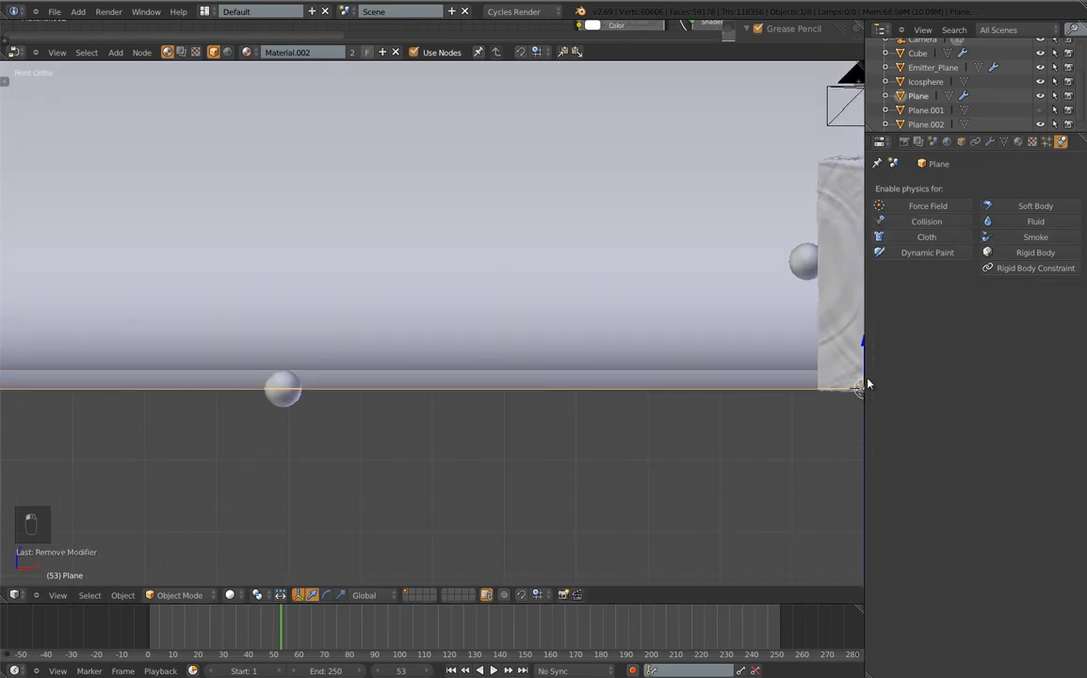
Give Plane.003 a new white Transparent BSDF material and start a test render
right_click(537, 360)
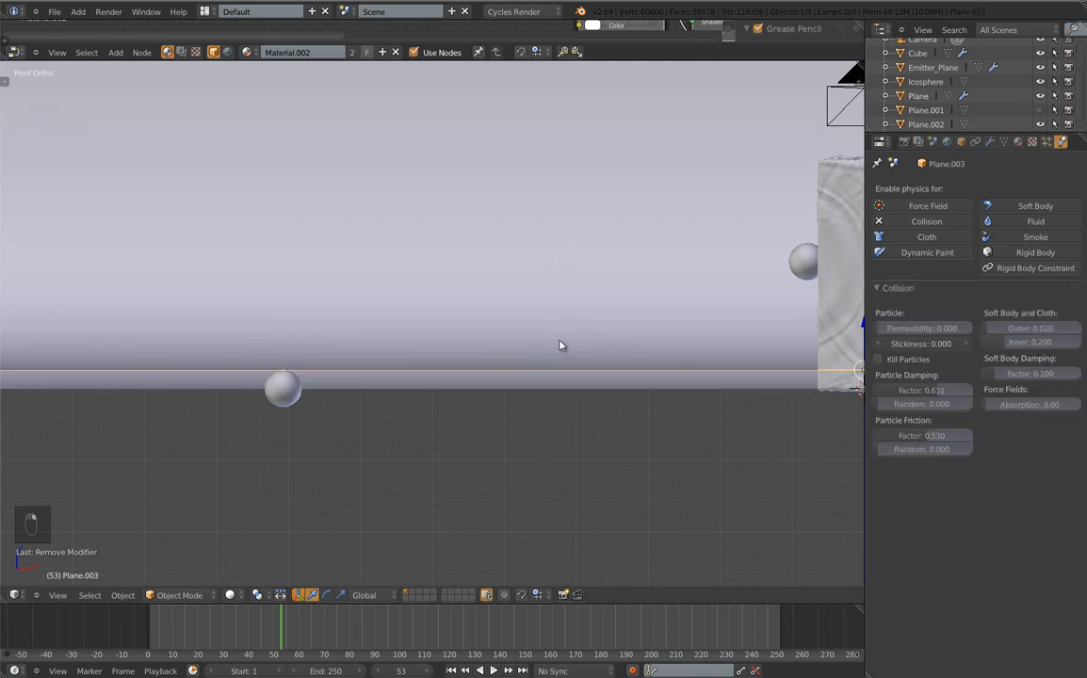
left_click(1017, 141)
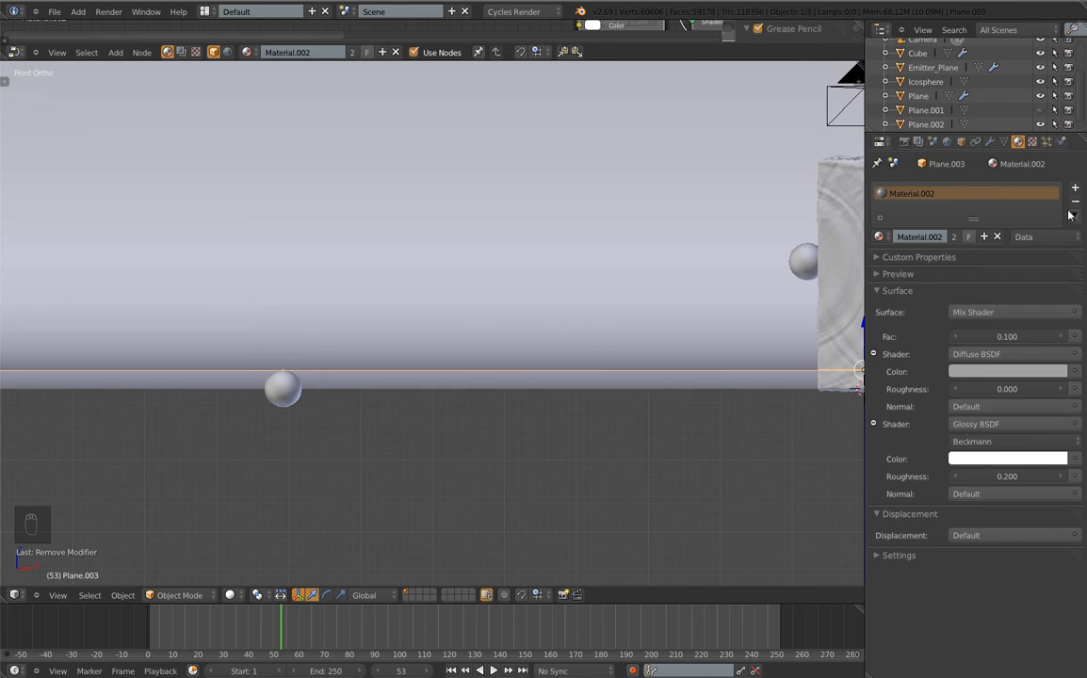
left_click(954, 237)
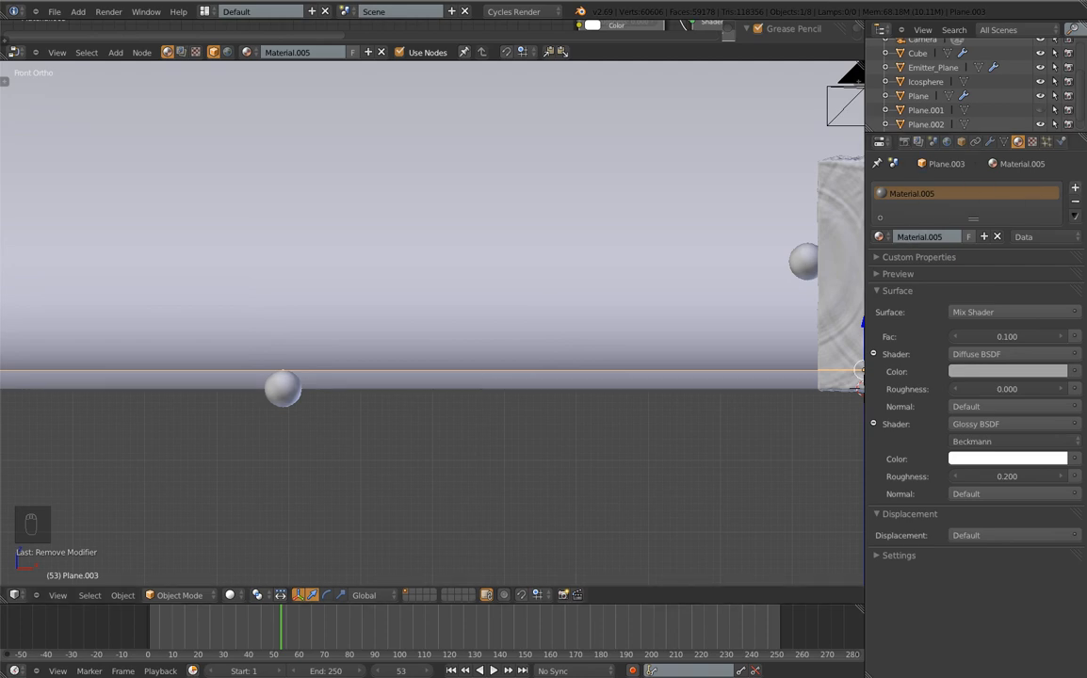
left_click(1079, 205)
left_click(965, 237)
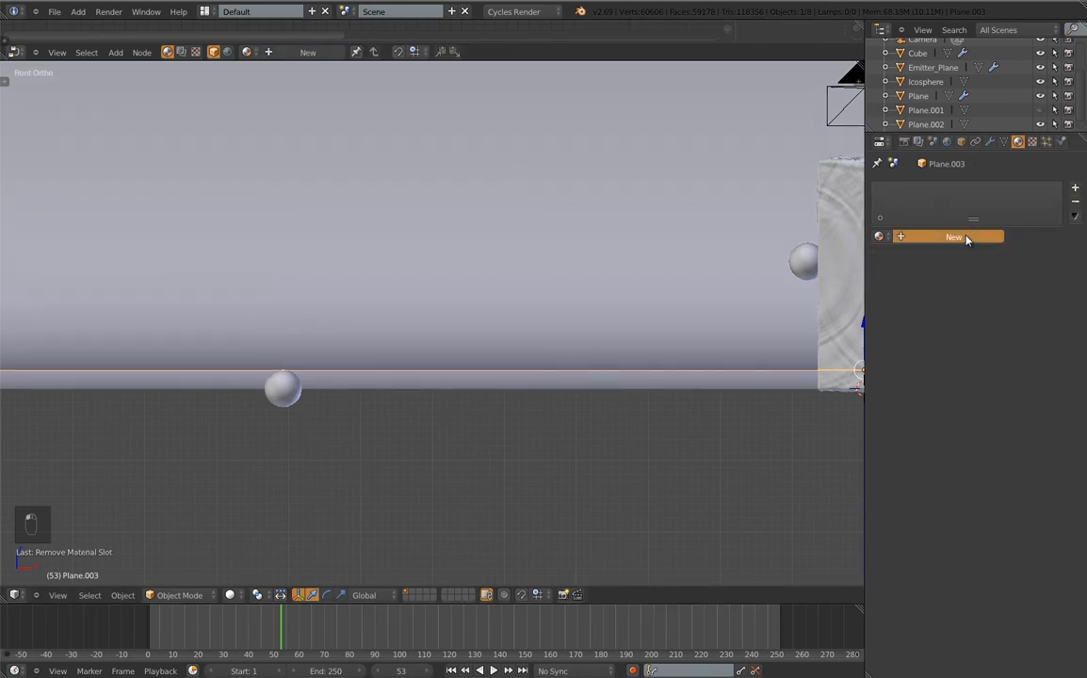
left_click(979, 312)
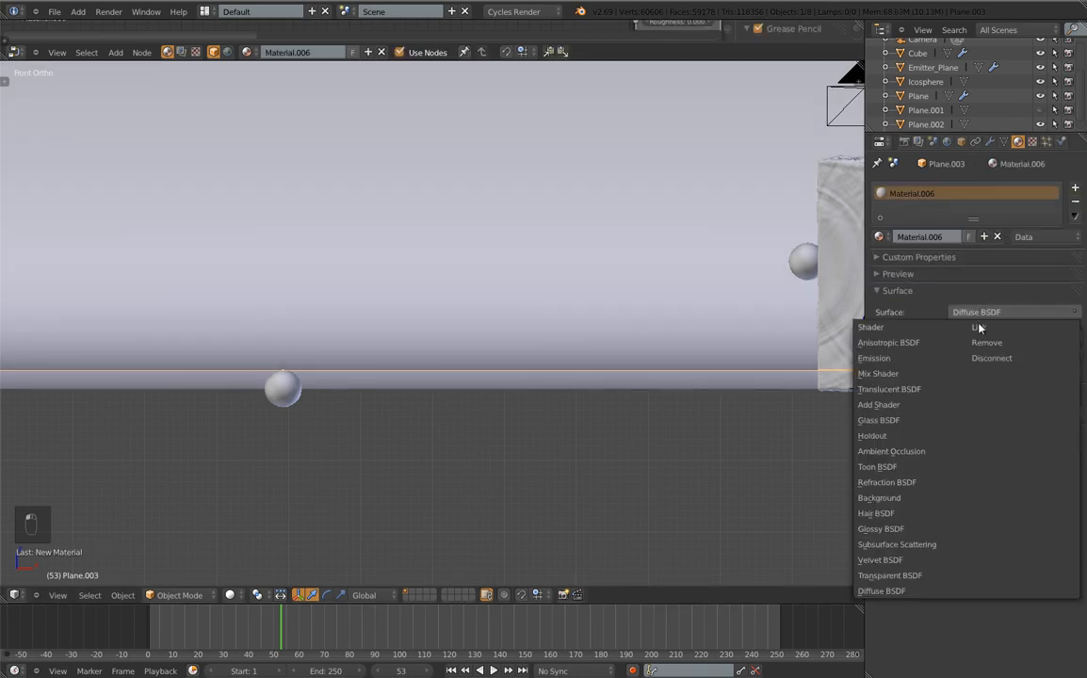
left_click(897, 576)
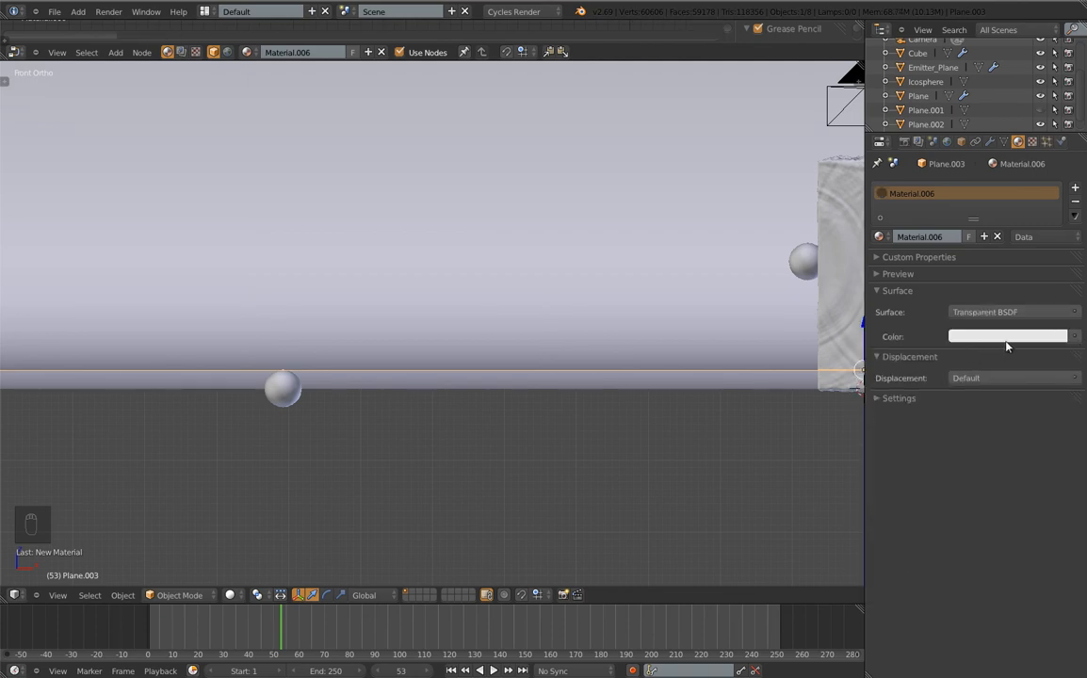
left_click(1007, 337)
left_click_drag(1056, 142, 1056, 120)
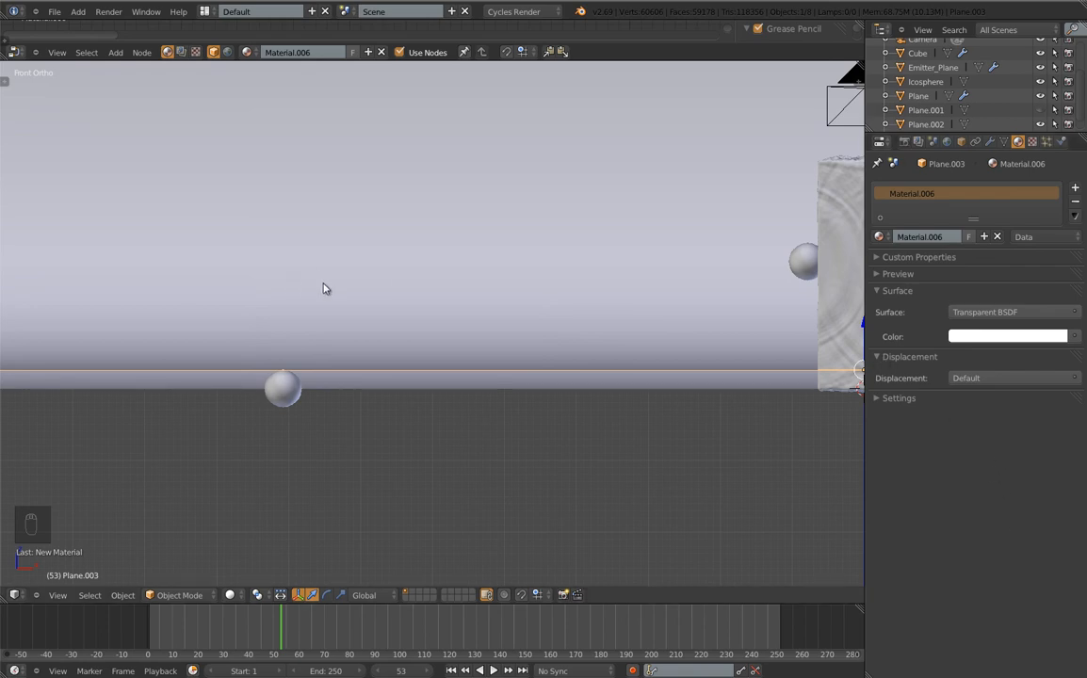
key("F12")
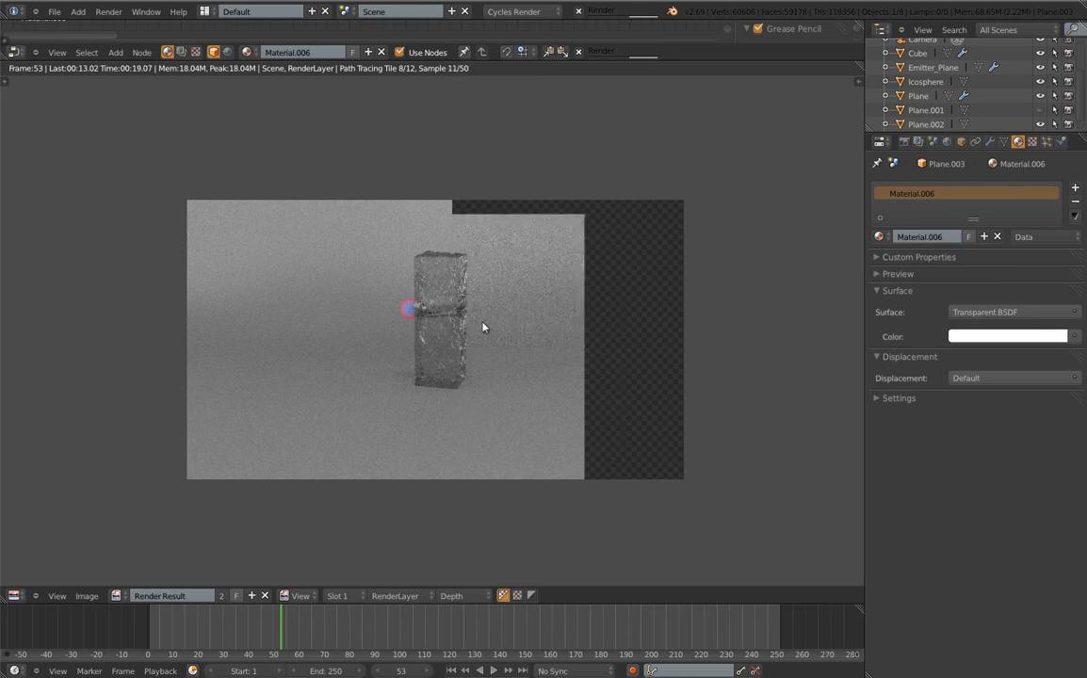
Cancel the test render, switch to camera view, and preview the particle animation to frame 71
key("Escape")
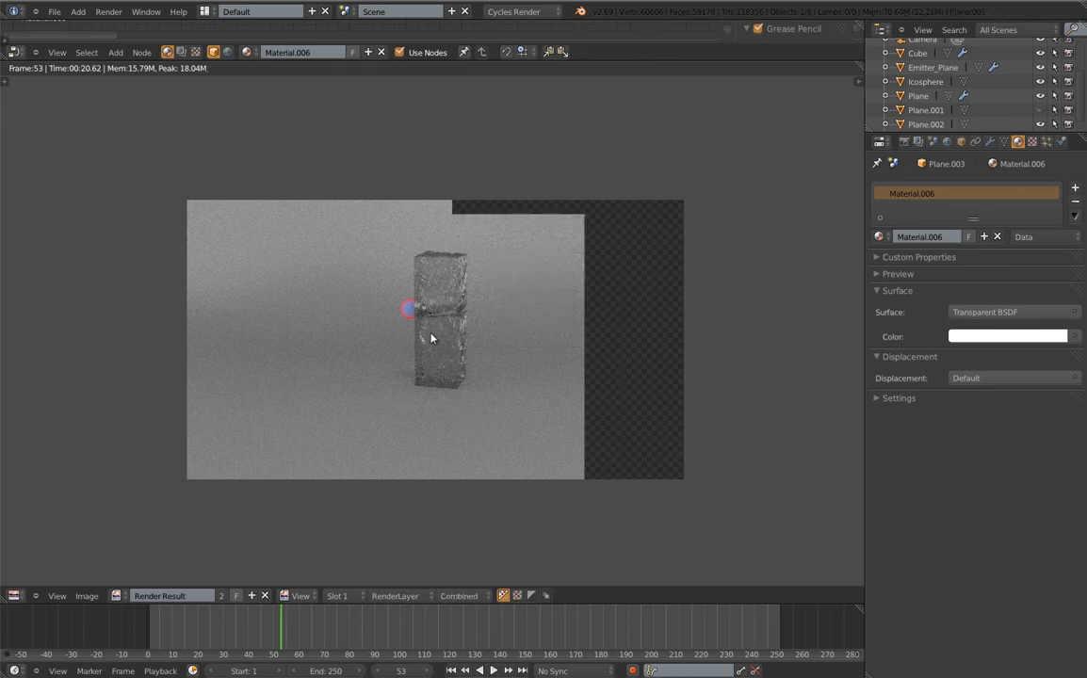
key("Escape")
key("KP_0")
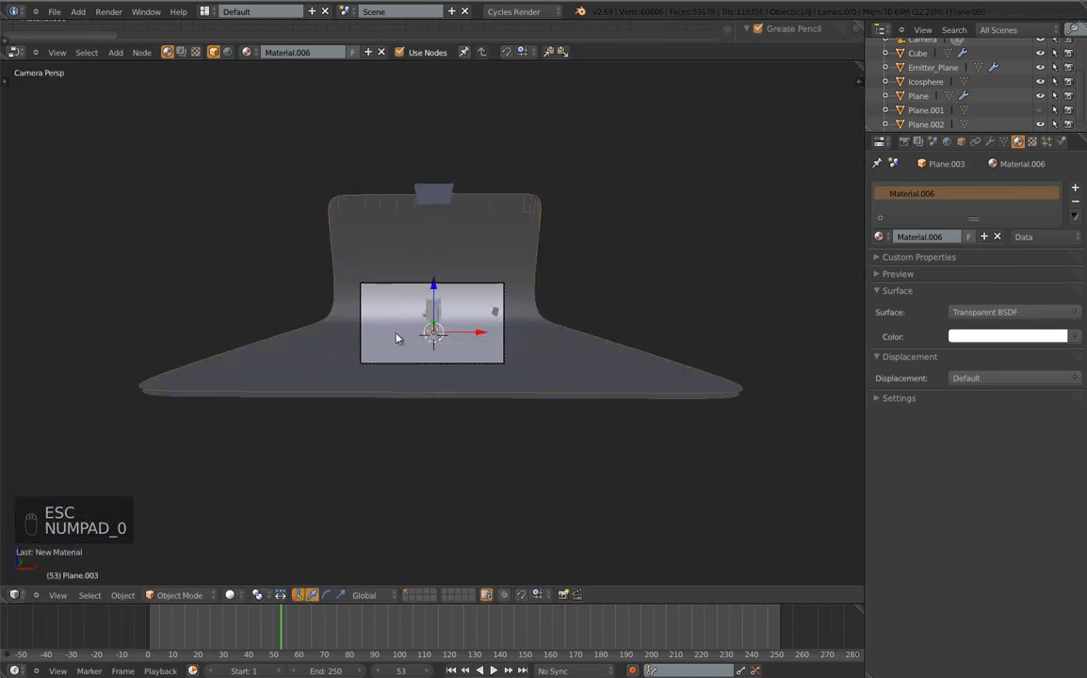
scroll(399, 285, "down", 3)
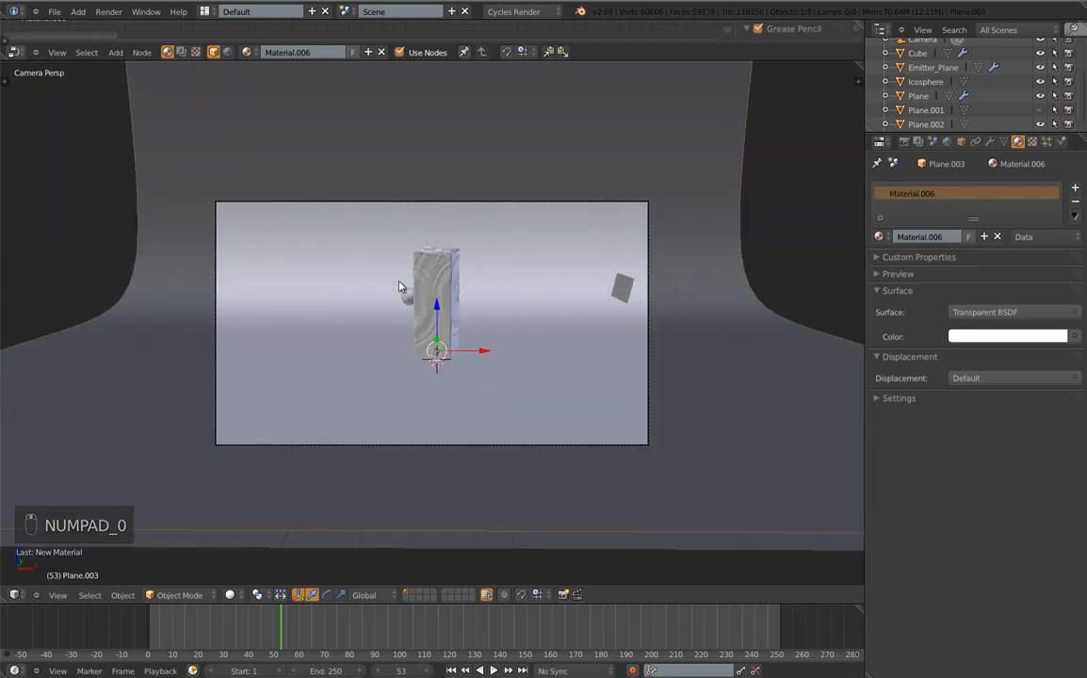
key("alt+a")
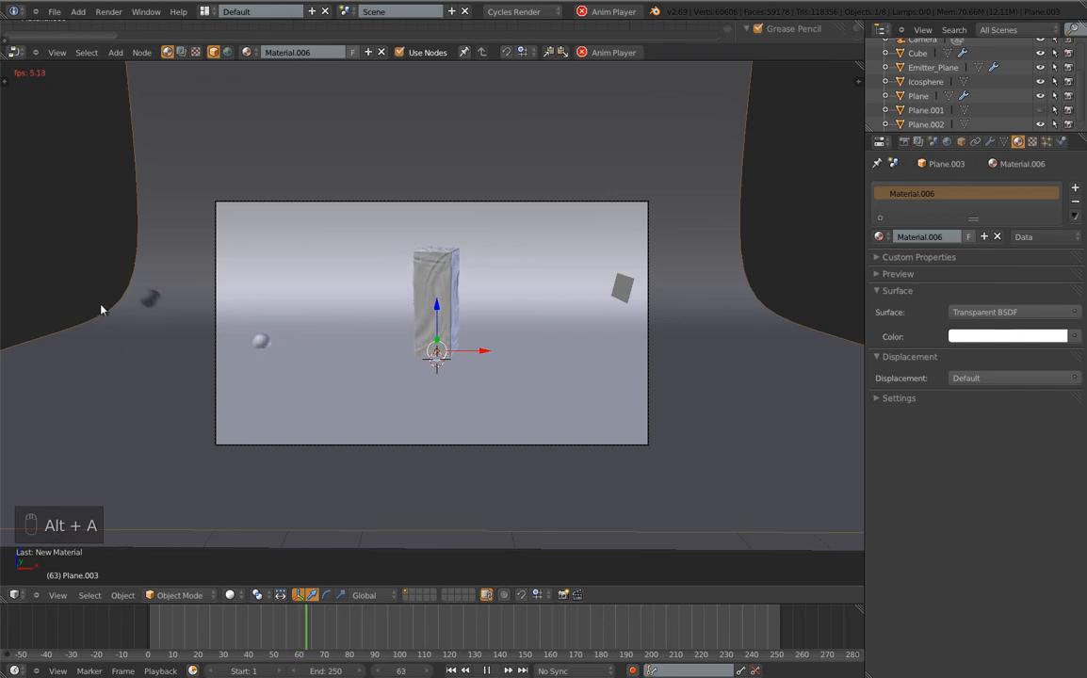
key("alt+a")
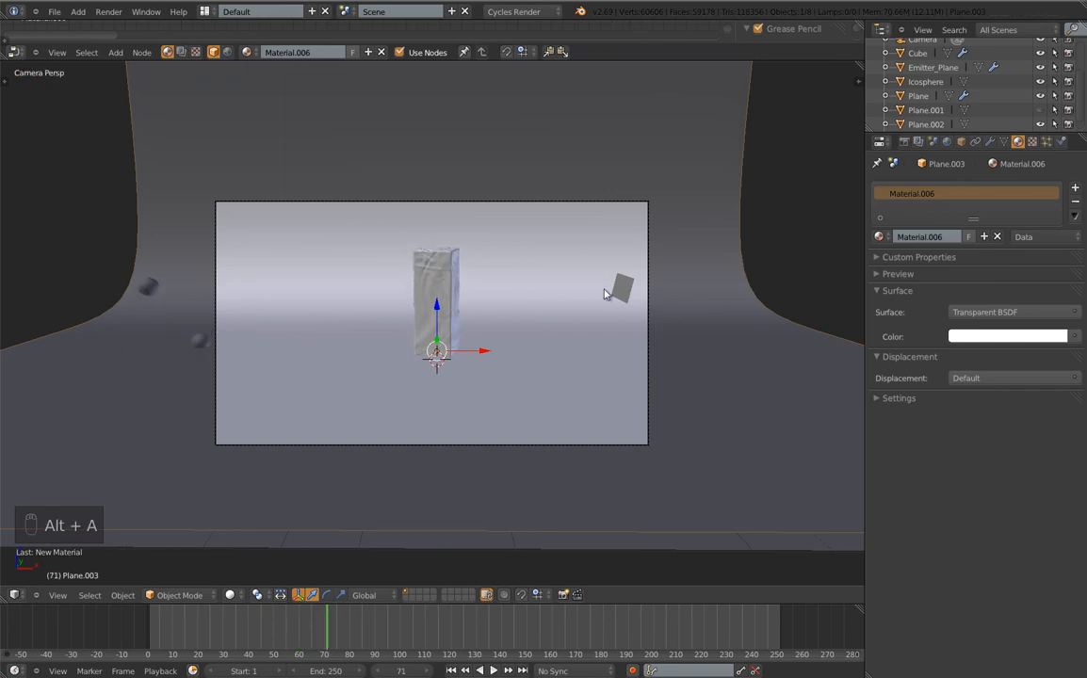
right_click(623, 289)
right_click(580, 389)
Set Plane.003's particle friction to 0.758, replay from frame 0, and hide Plane.003
left_click(1060, 141)
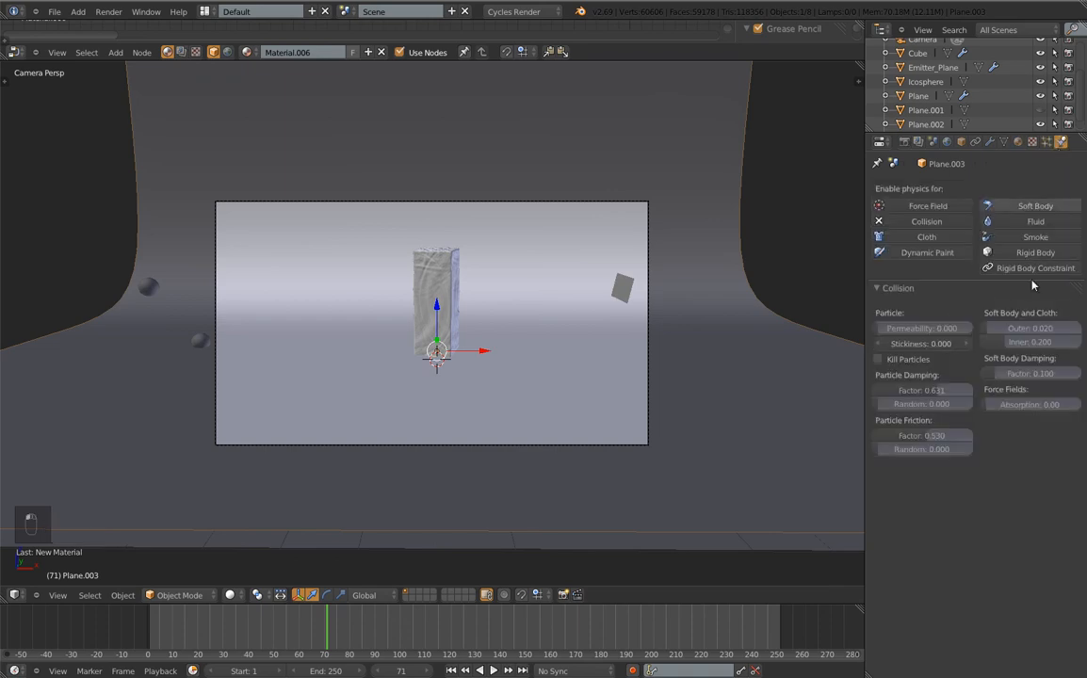
left_click_drag(925, 437, 936, 440)
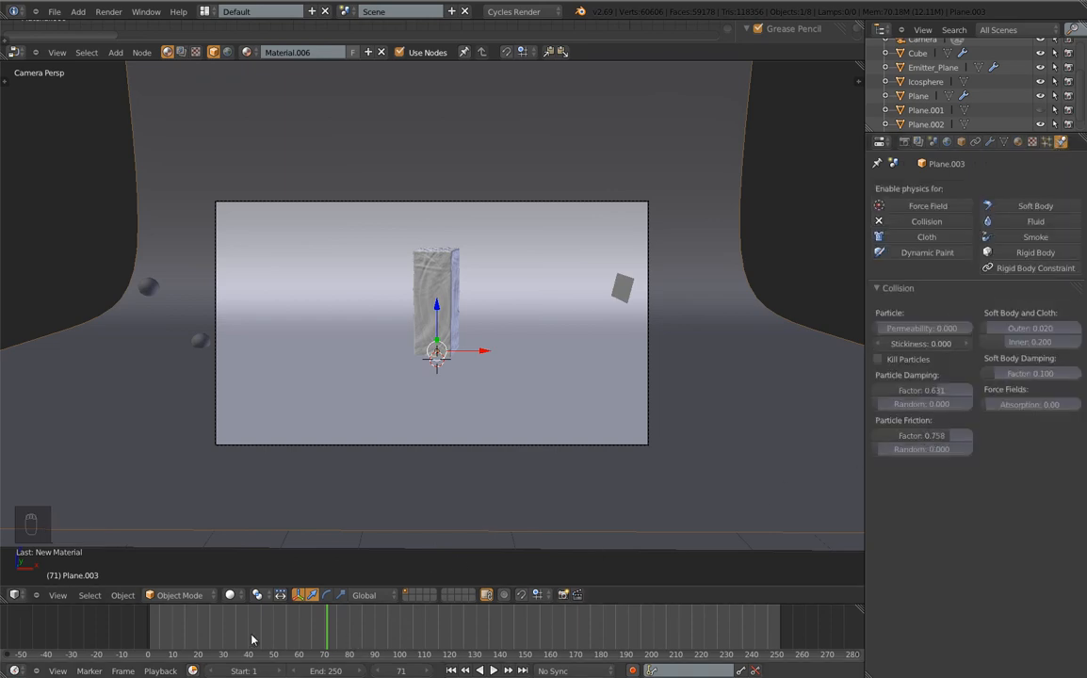
left_click(33, 637)
key("alt+a")
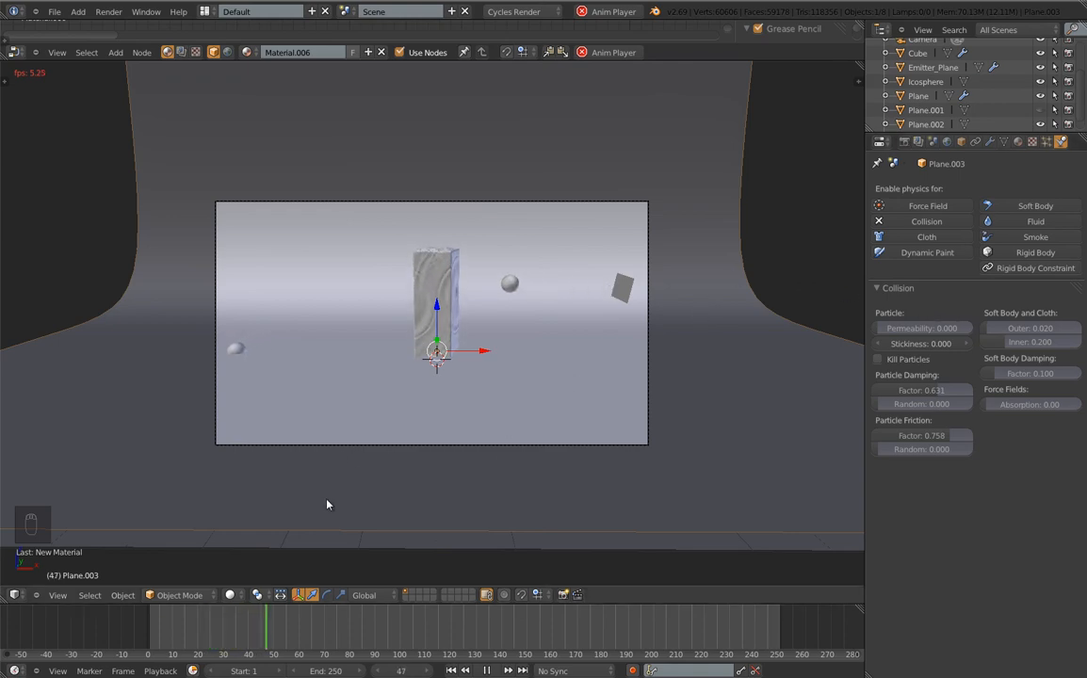
key("h")
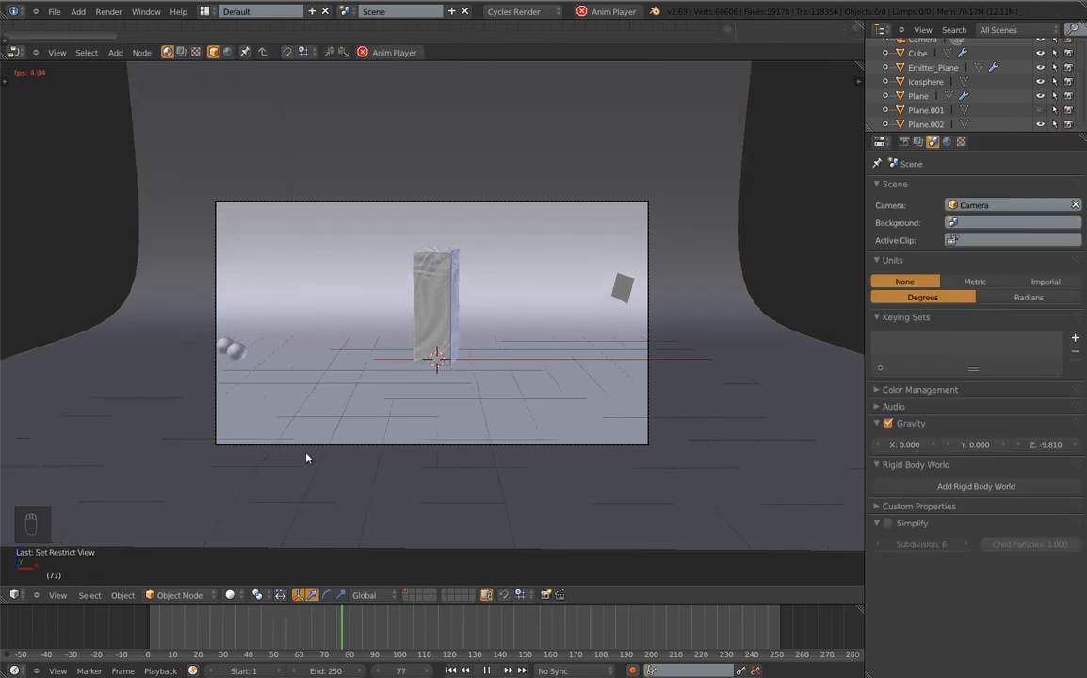
key("Escape")
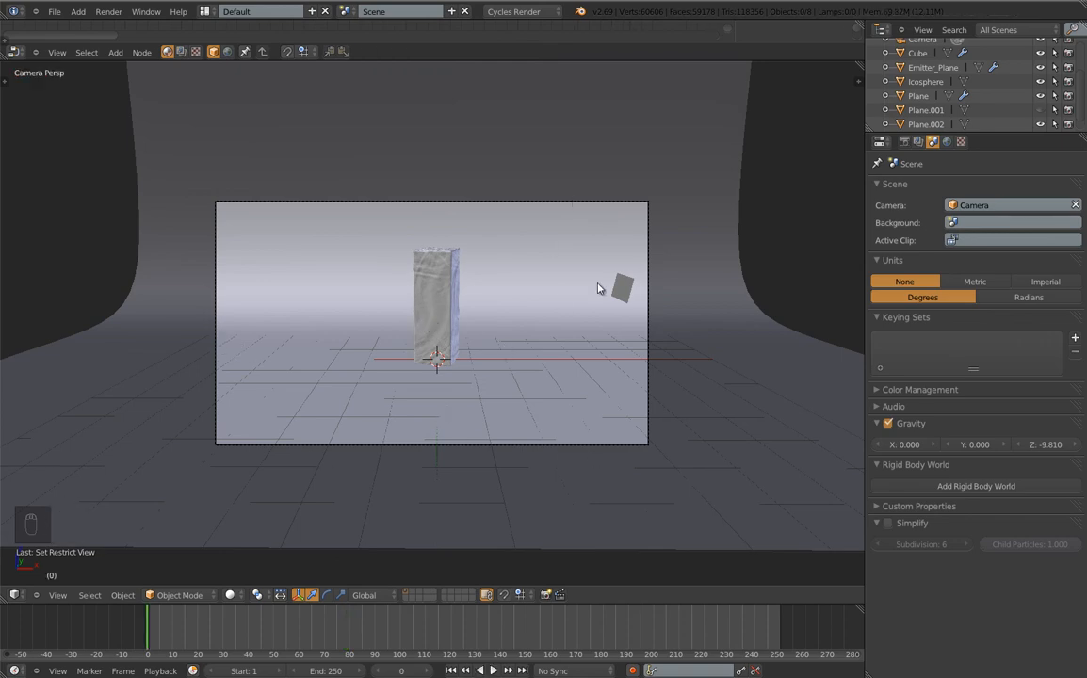
Enable anti-aliasing on the Cube's Dynamic Paint surface, free all bakes, and bake all dynamics
right_click(448, 274)
scroll(878, 390, "down", 5)
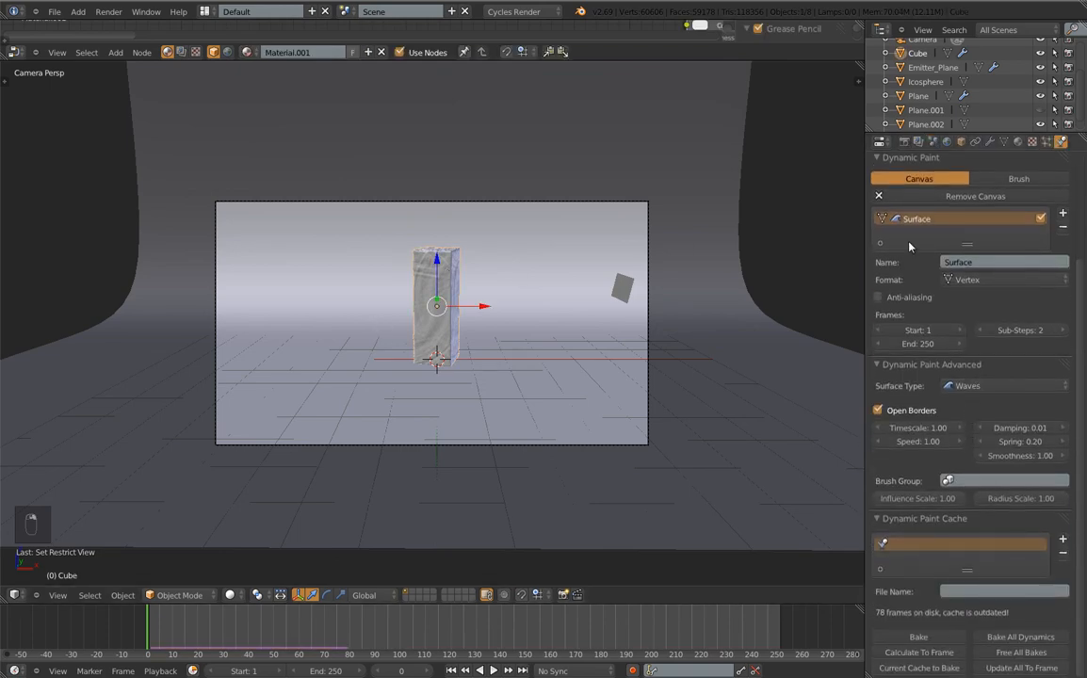
left_click(878, 297)
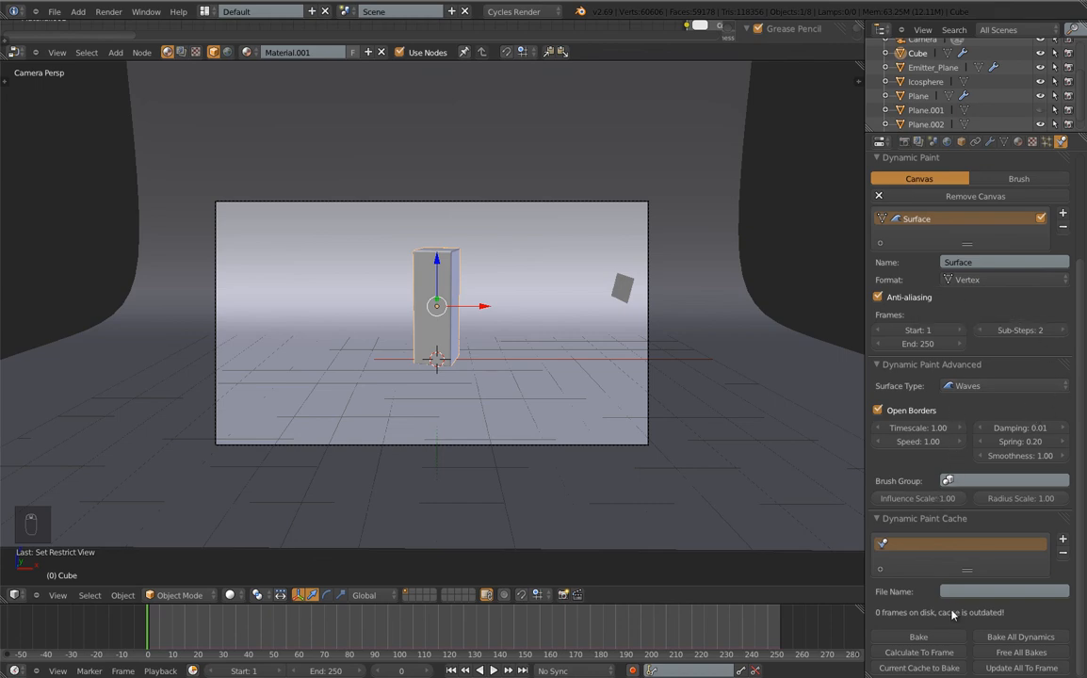
left_click(1031, 652)
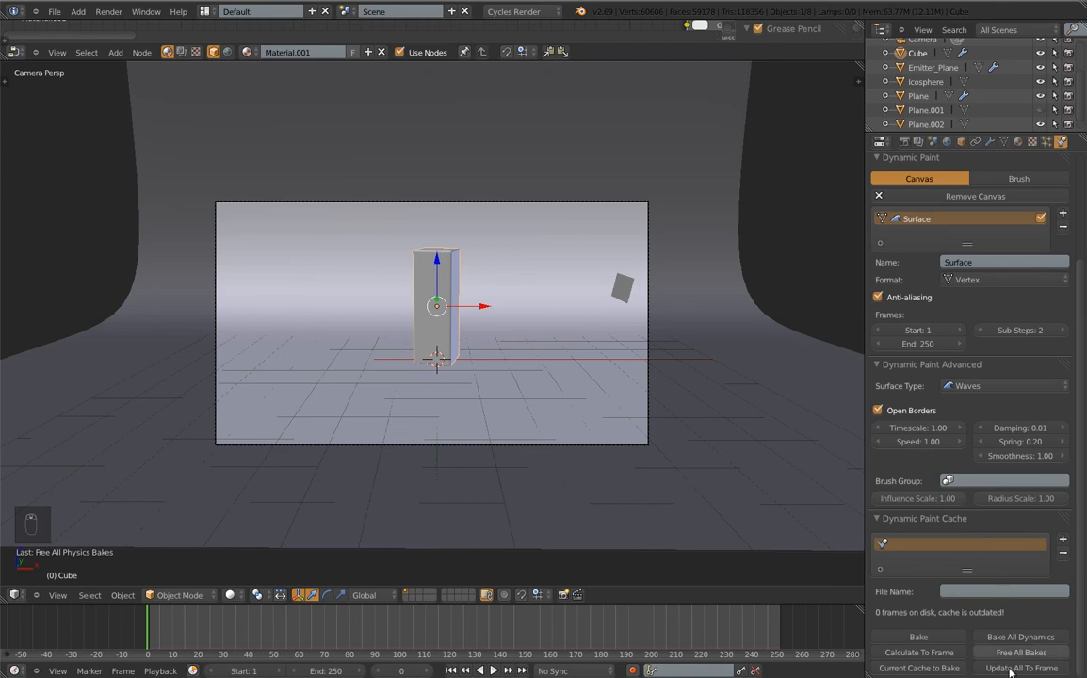
left_click(1017, 637)
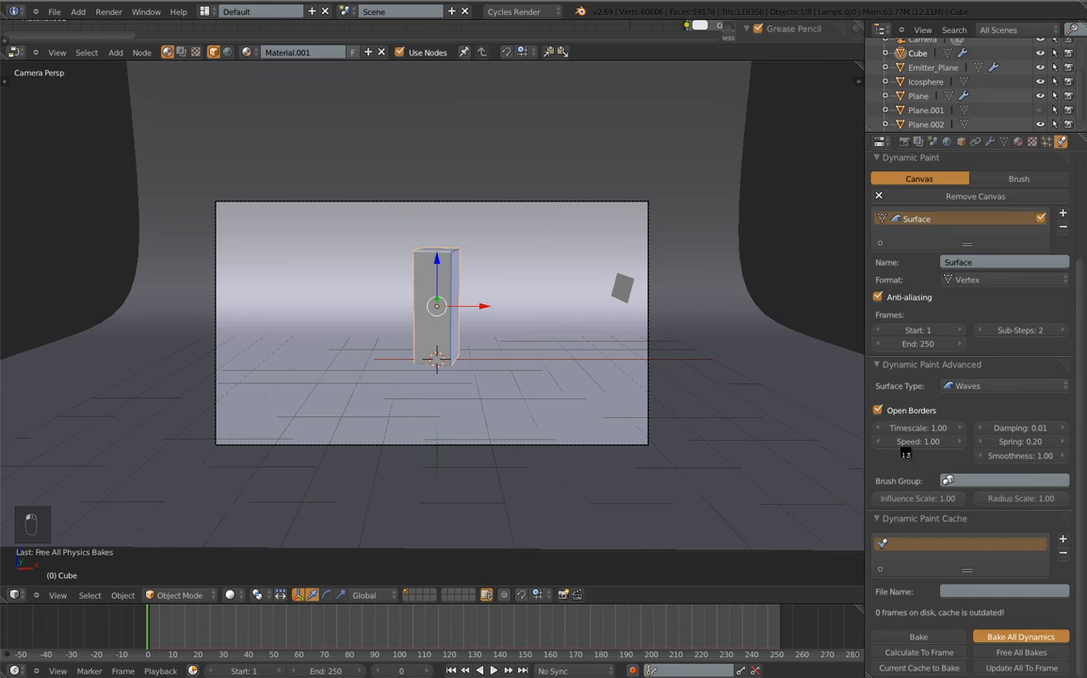
Play the baked particle animation, stop it at frame 178, and render that frame
key("alt+Tab")
key("alt+Tab")
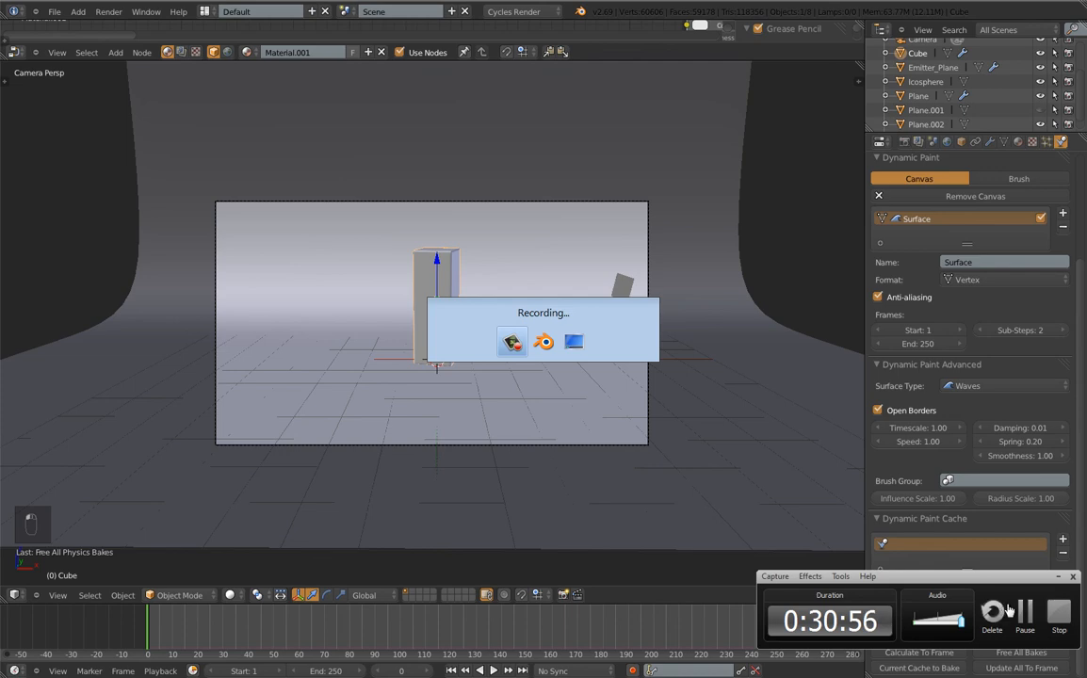
left_click(1012, 611)
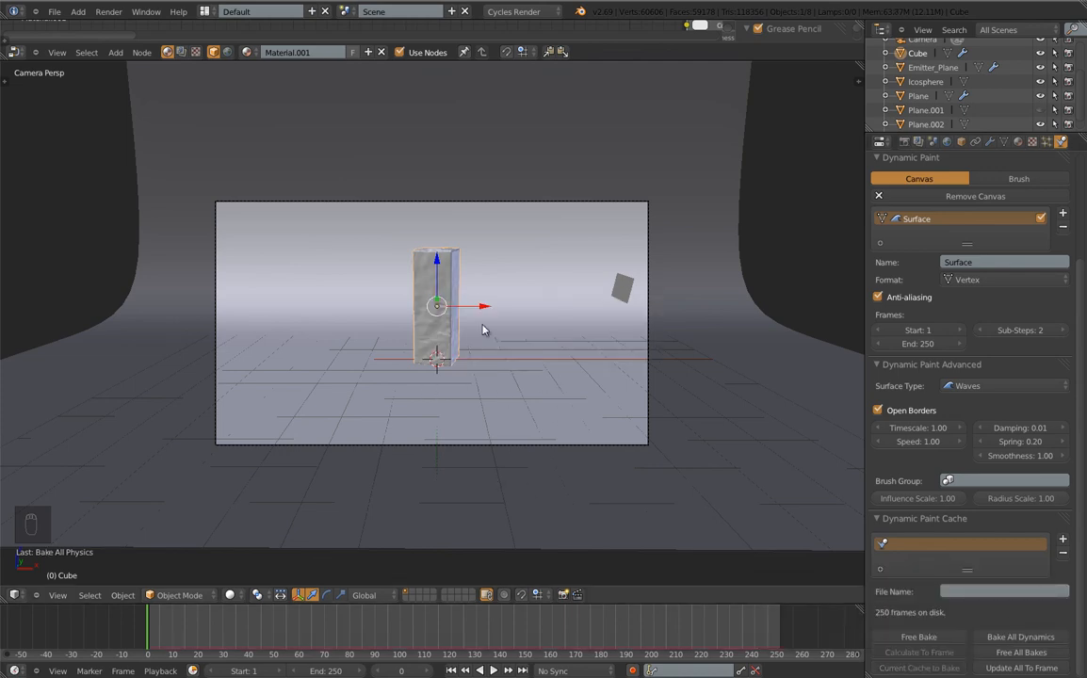
scroll(484, 328, "up", 2)
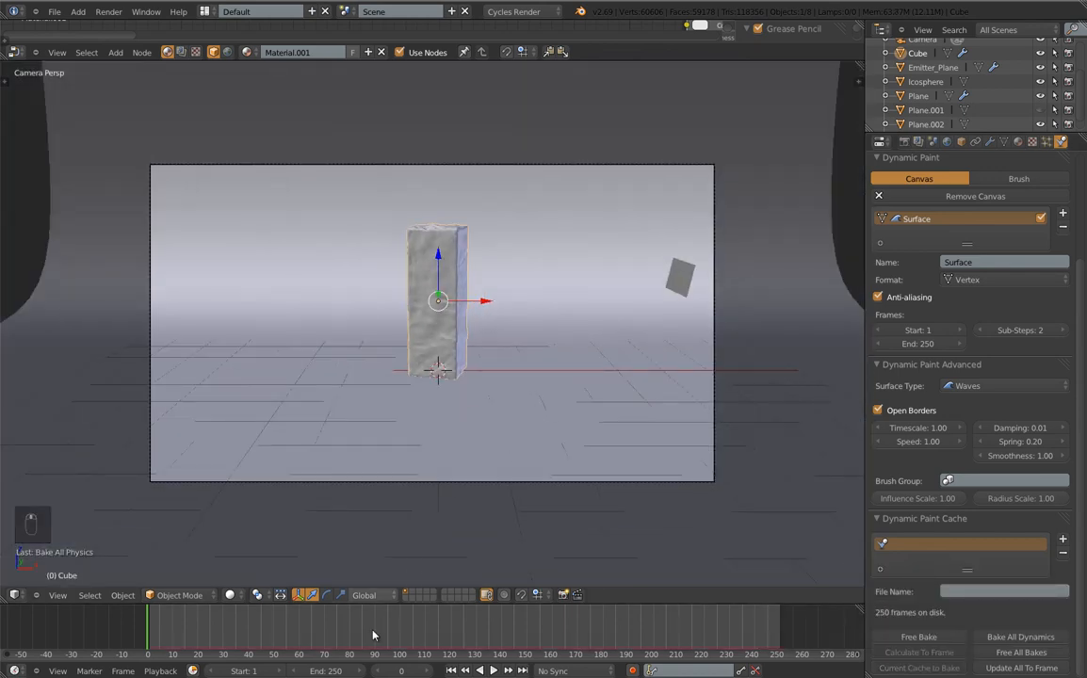
key("alt+a")
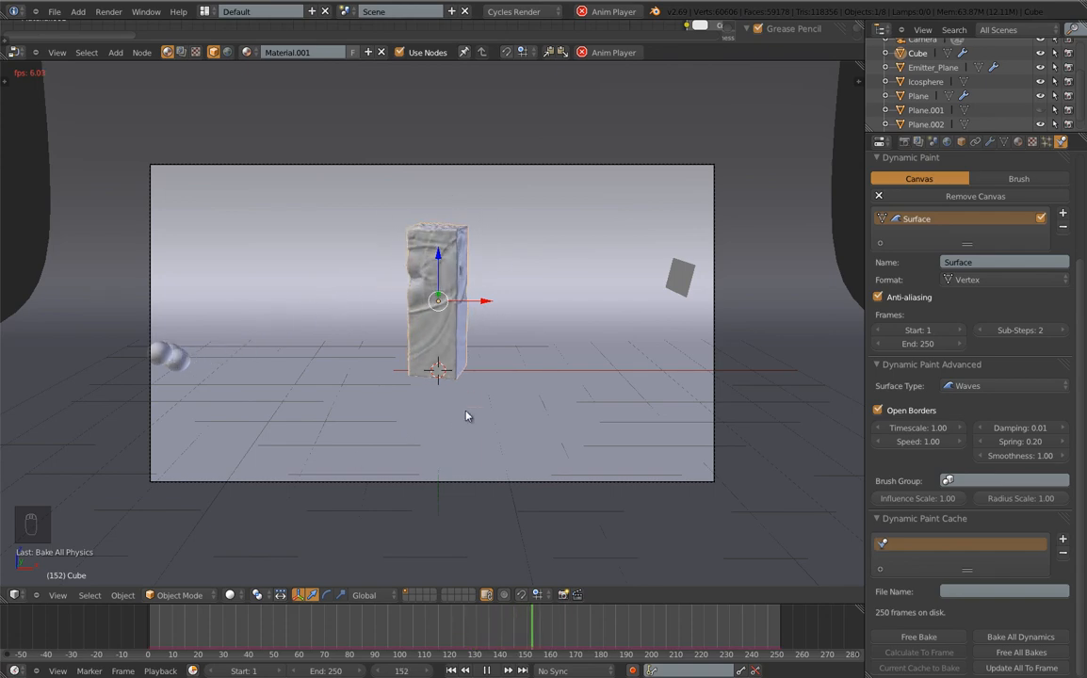
key("space")
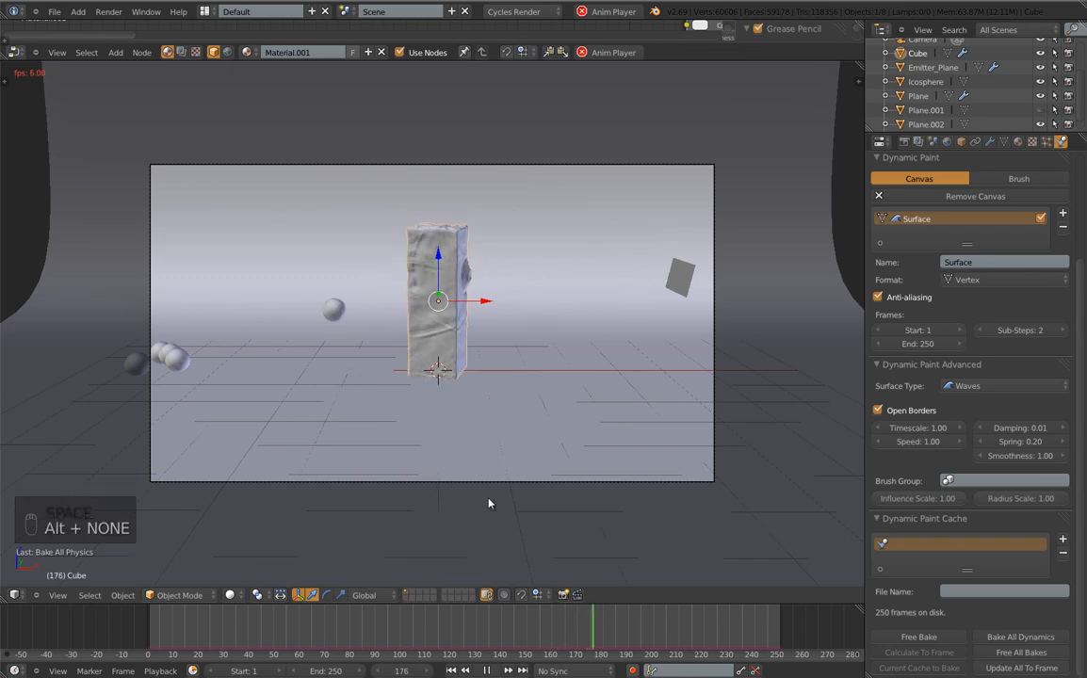
key("alt+a")
key("F12")
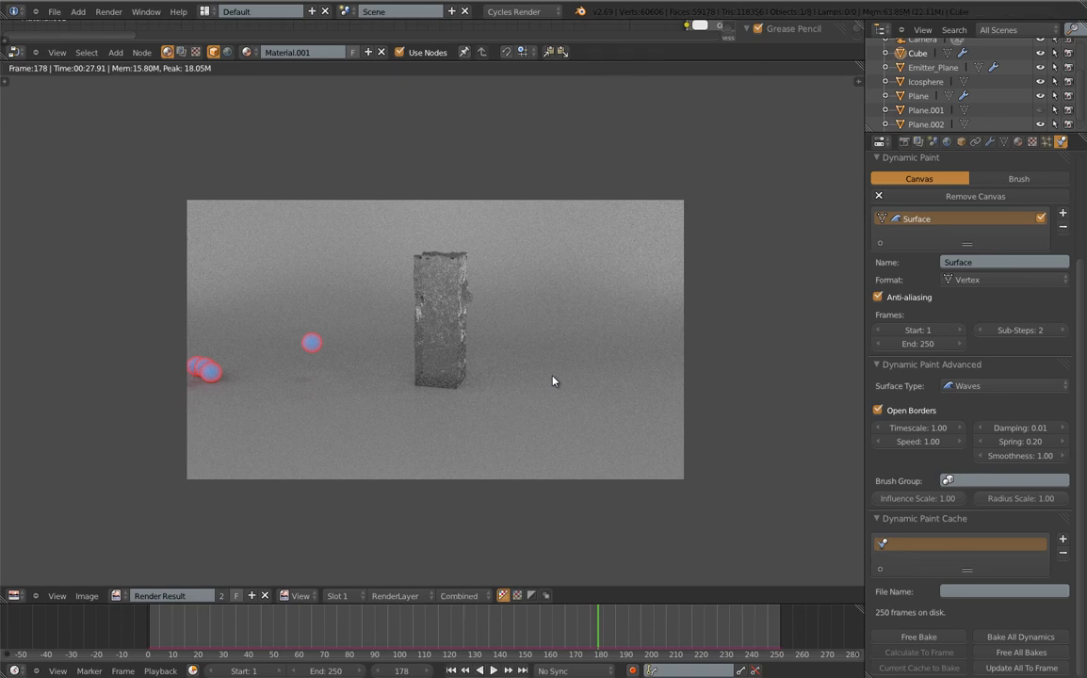
Set Cycles render samples to 200 and re-render frame 178
left_click(905, 141)
scroll(918, 299, "up", 5)
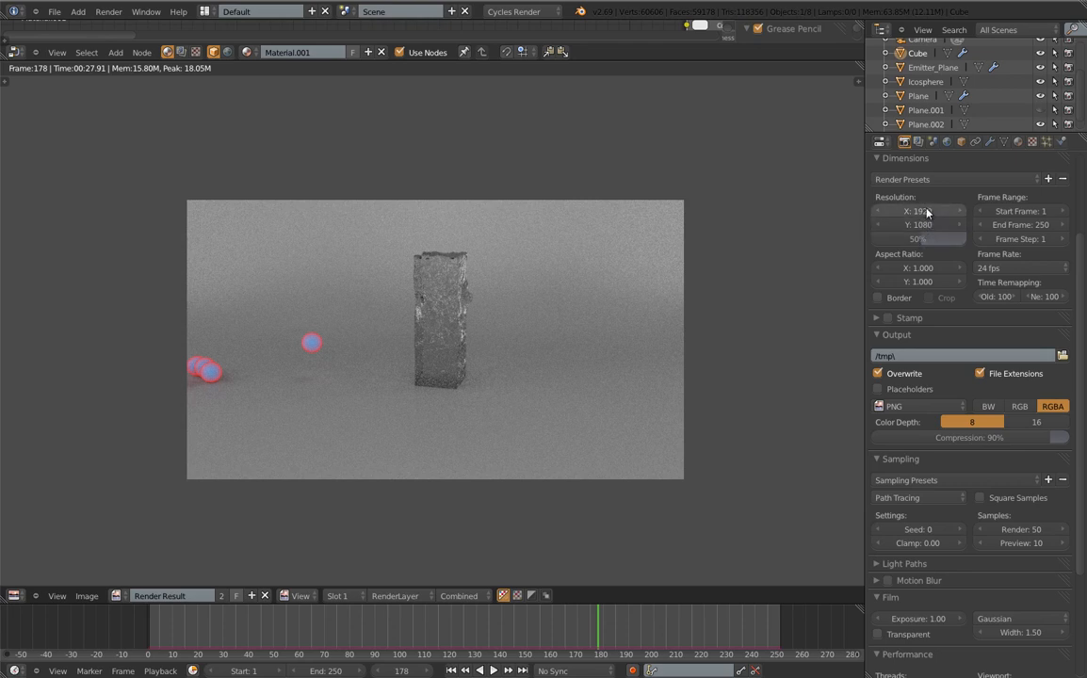
scroll(903, 317, "down", 5)
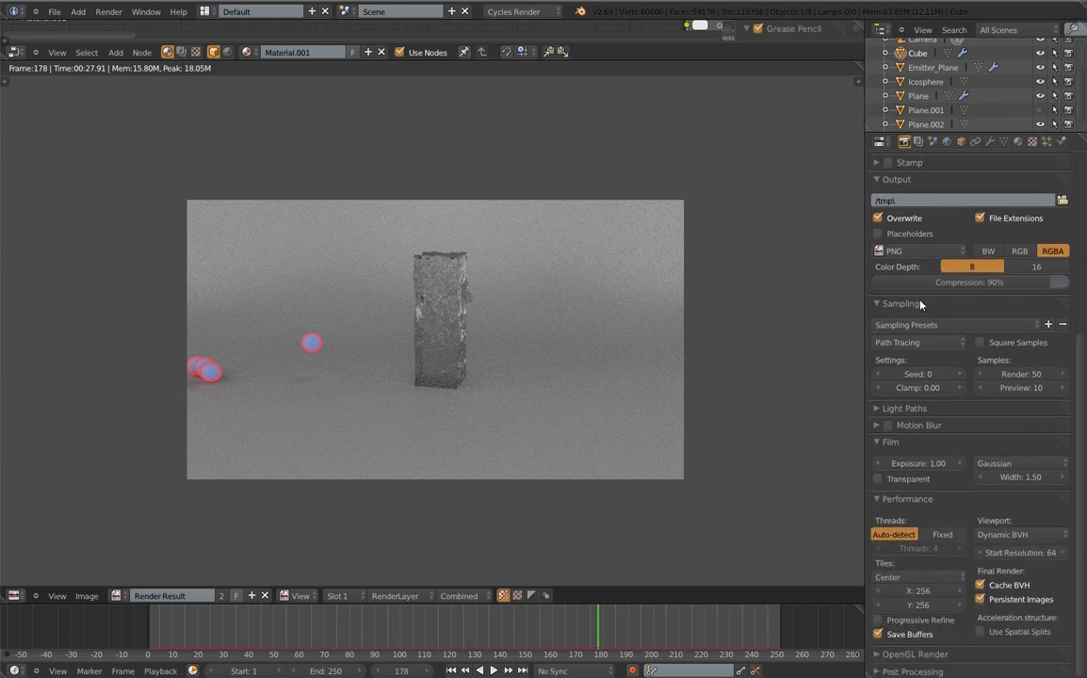
left_click(1034, 374)
type("200")
key("Return")
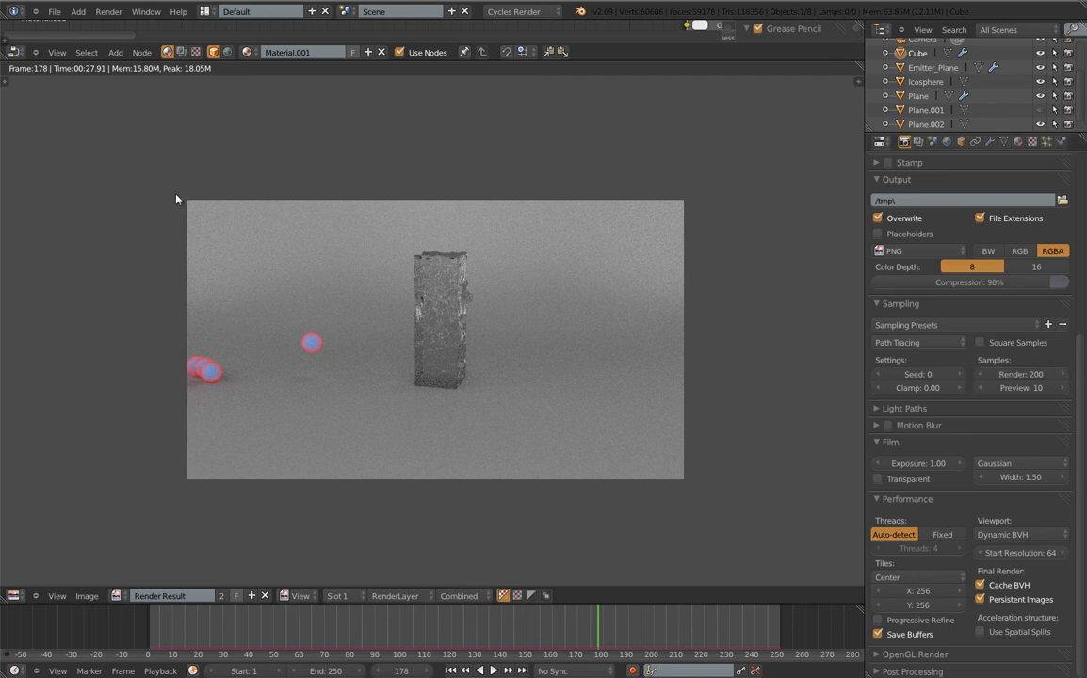
key("F12")
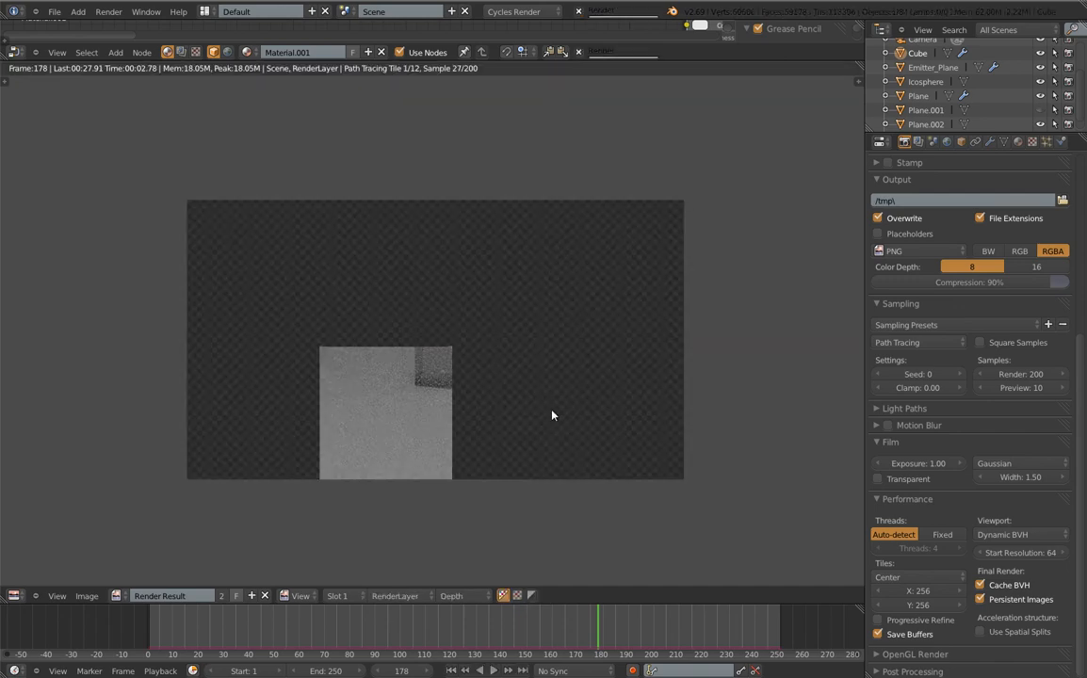
Wait for the 200-sample render of frame 178 to finish, checking the Motion Blur panel meanwhile
key("alt+Tab")
key("alt+Tab")
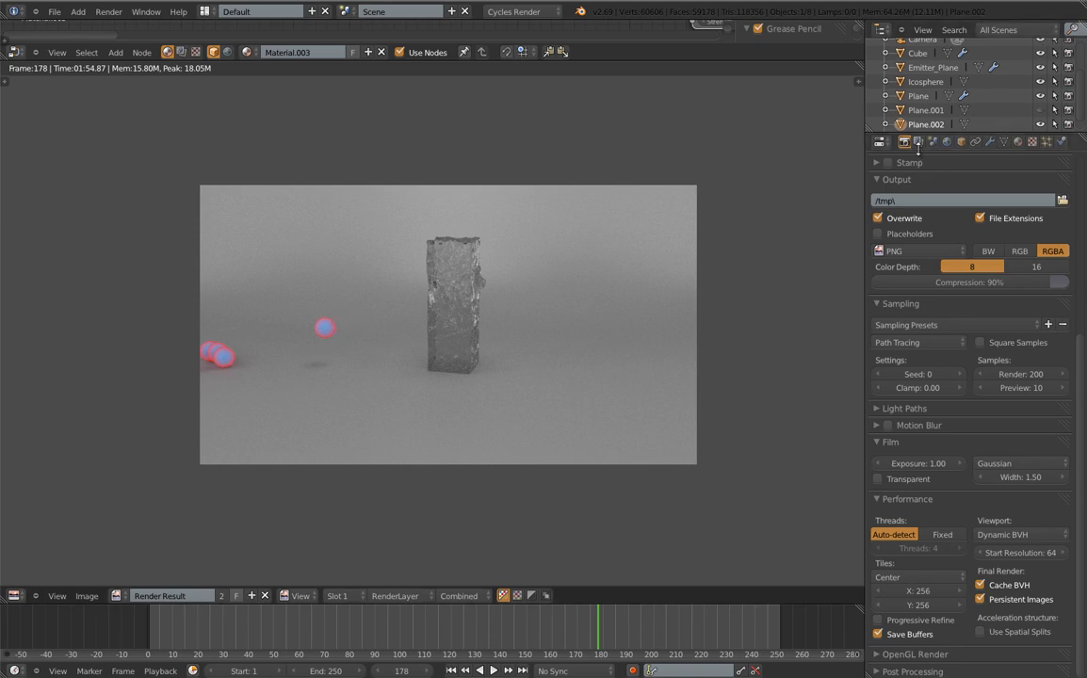
left_click(926, 426)
left_click(926, 426)
left_click(915, 428)
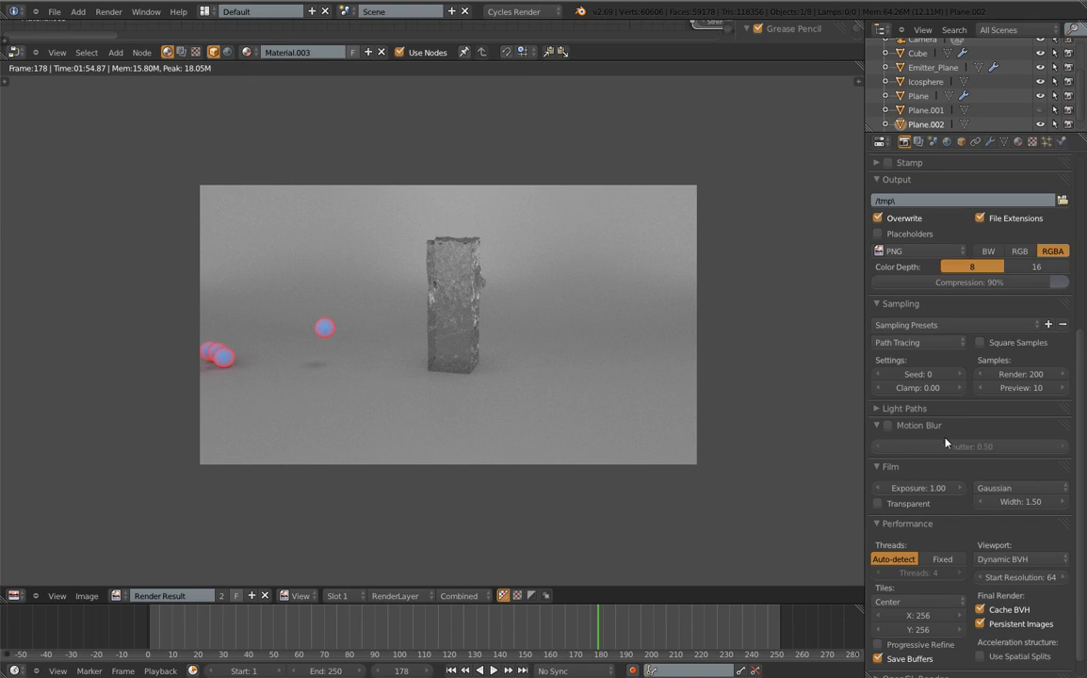
left_click(913, 426)
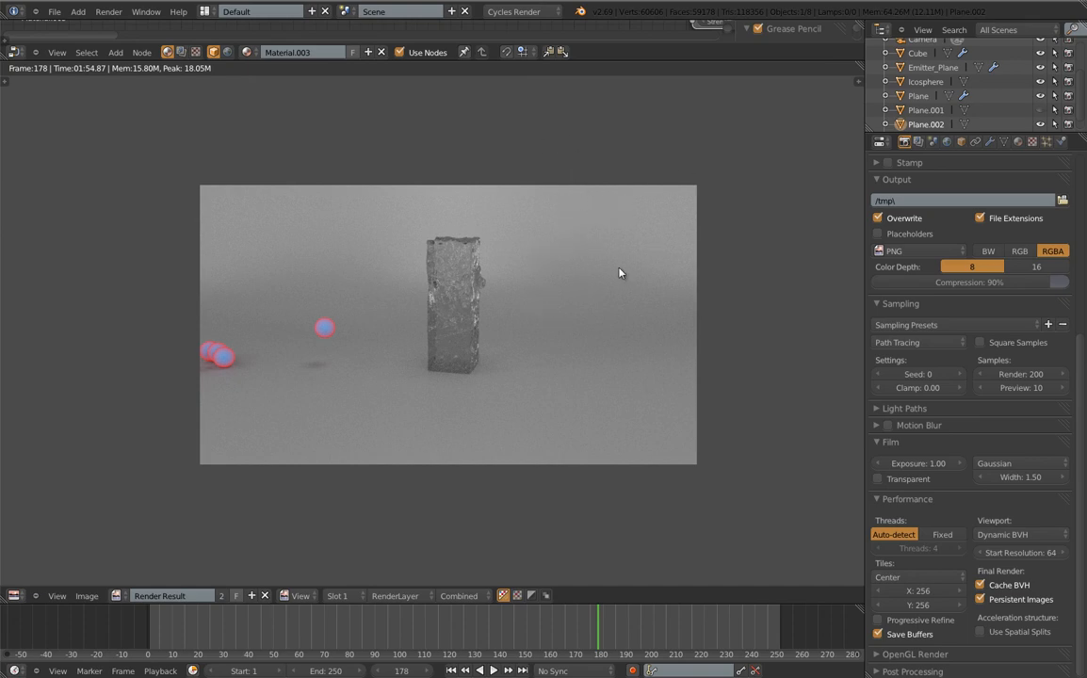
Close the render result and orbit and zoom the view toward the top plane
key("Escape")
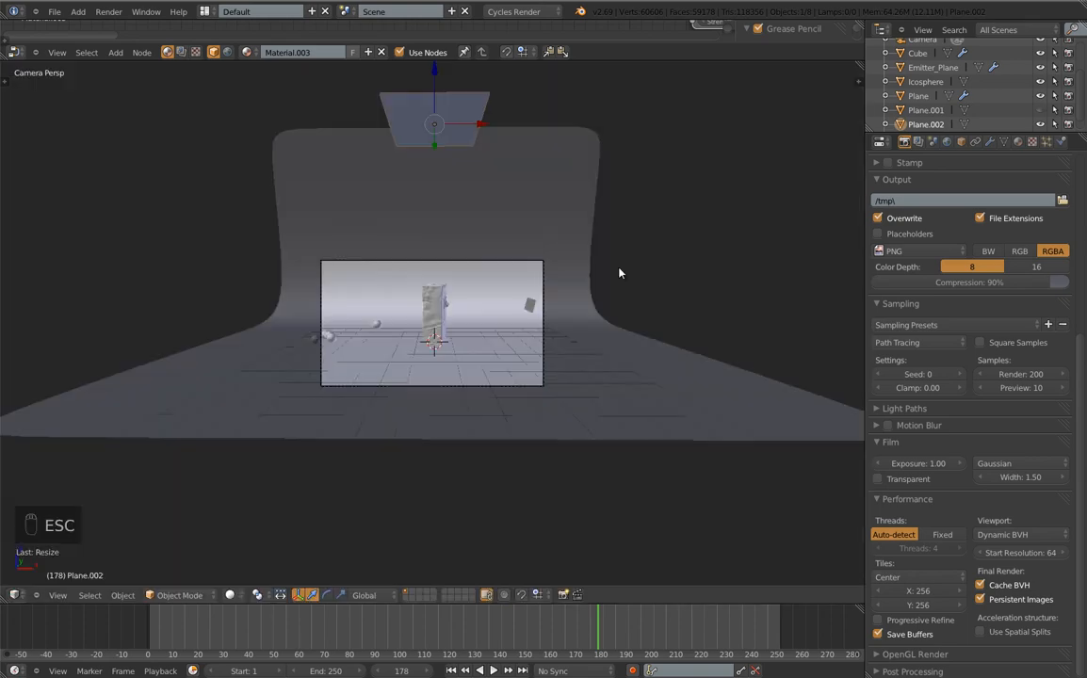
middle_click_drag(701, 234, 582, 232)
scroll(578, 218, "down", 4)
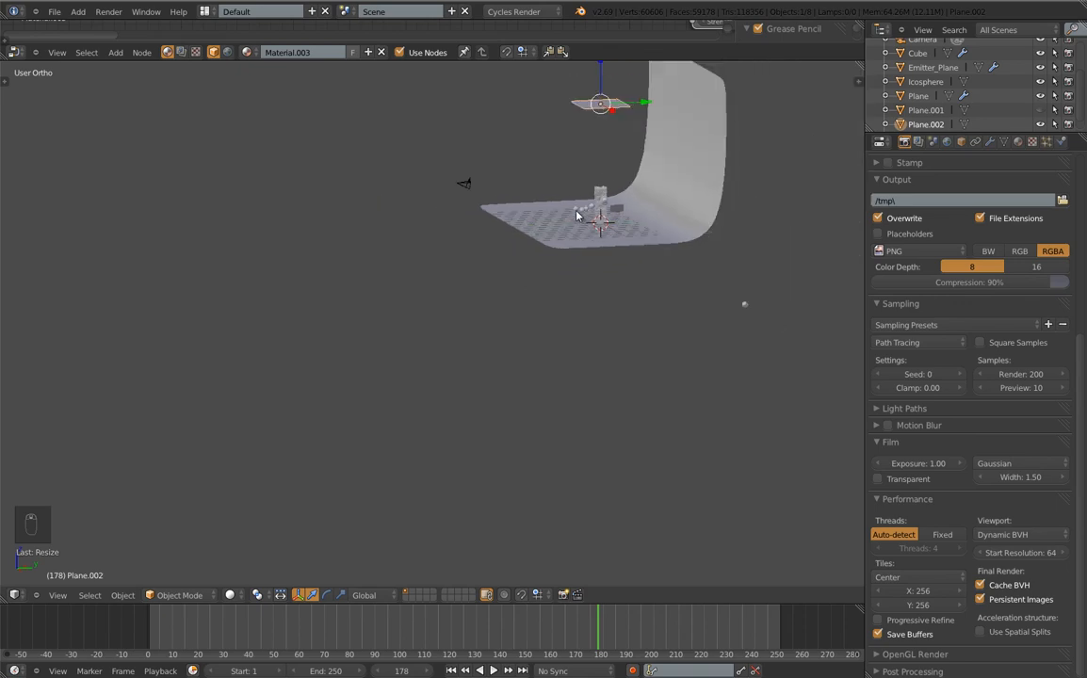
scroll(643, 169, "up", 5)
scroll(555, 254, "up", 4)
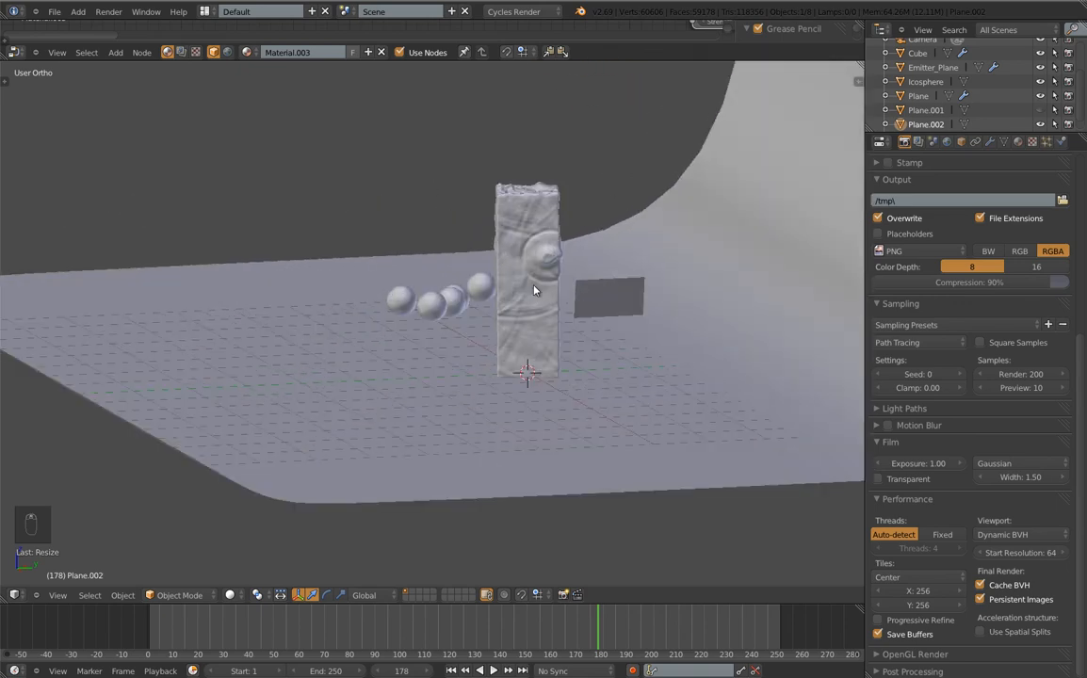
scroll(530, 257, "down", 4)
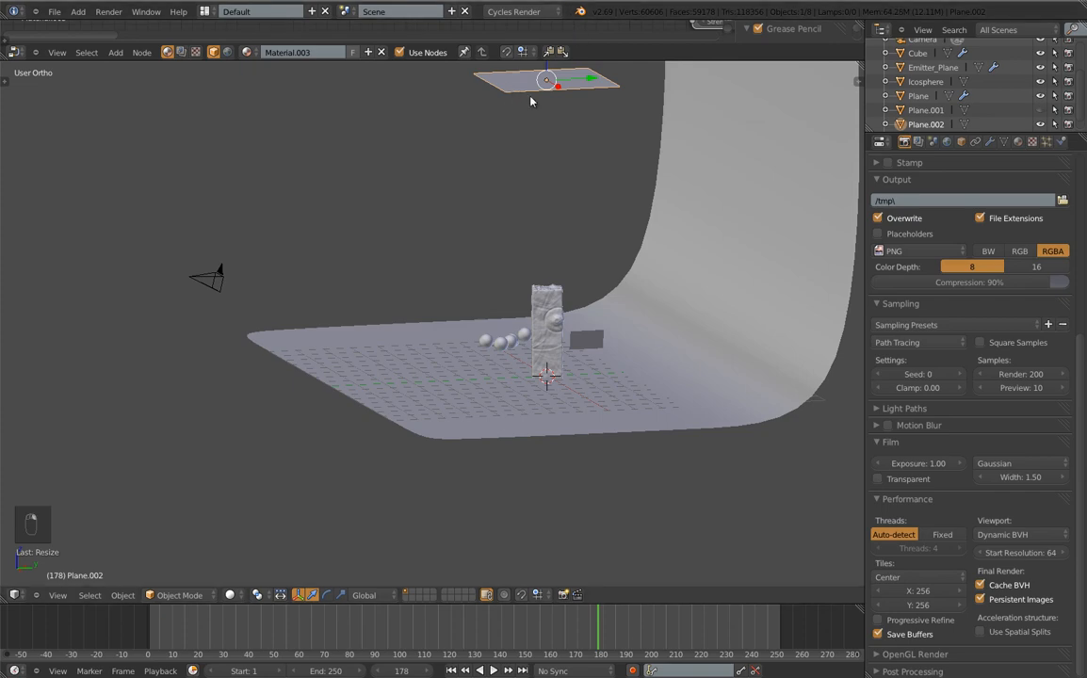
Lower the flat top plane along Z, undoing the accidental tilt so it stays level
key("r")
key("z")
left_click(546, 90)
key("g")
key("z")
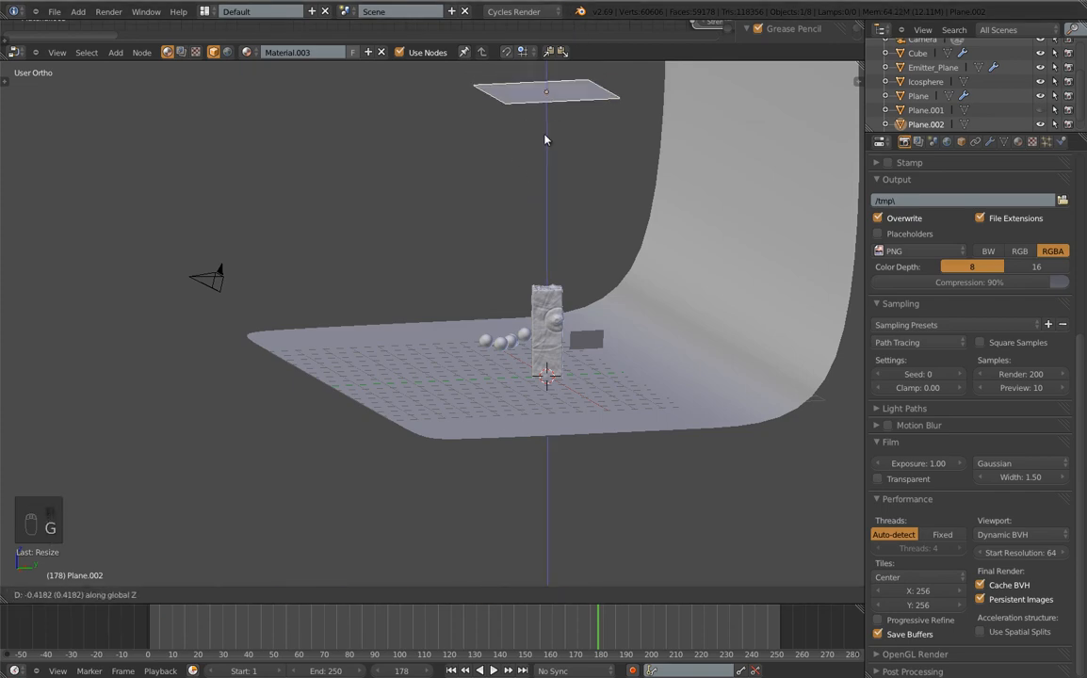
left_click(556, 169)
key("r")
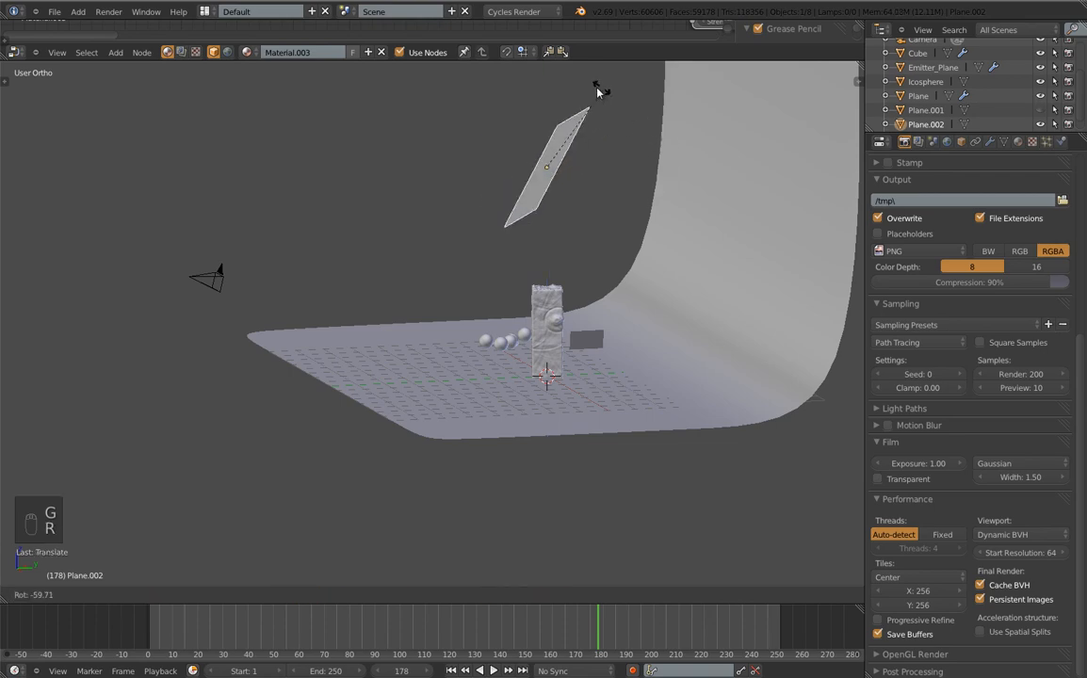
left_click(609, 106)
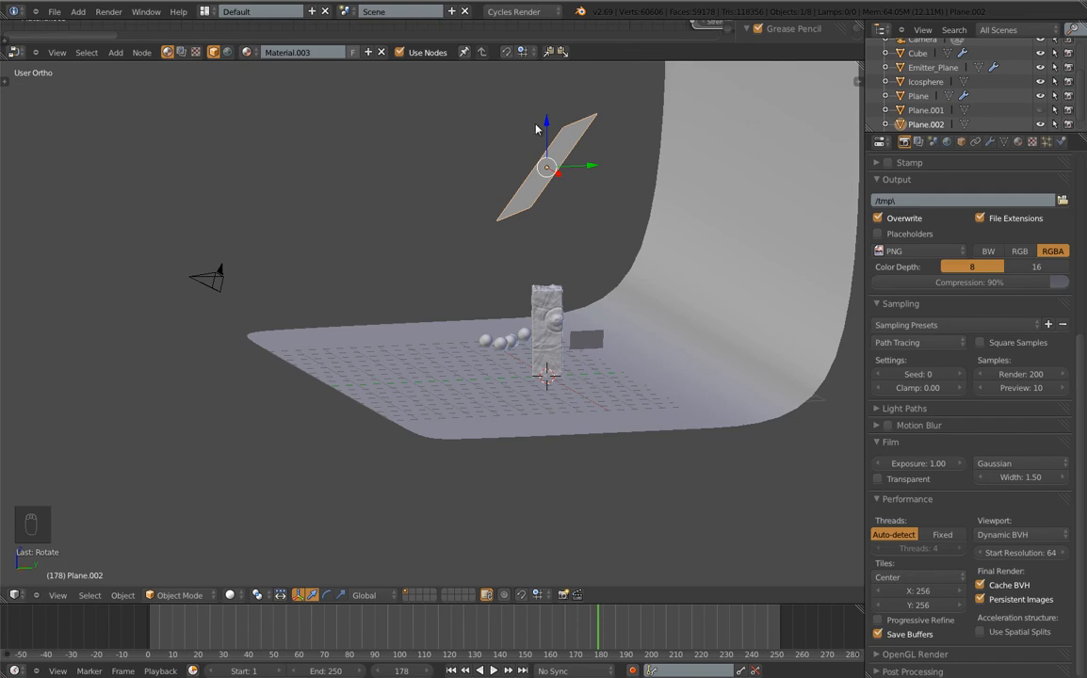
key("Escape")
key("ctrl+z")
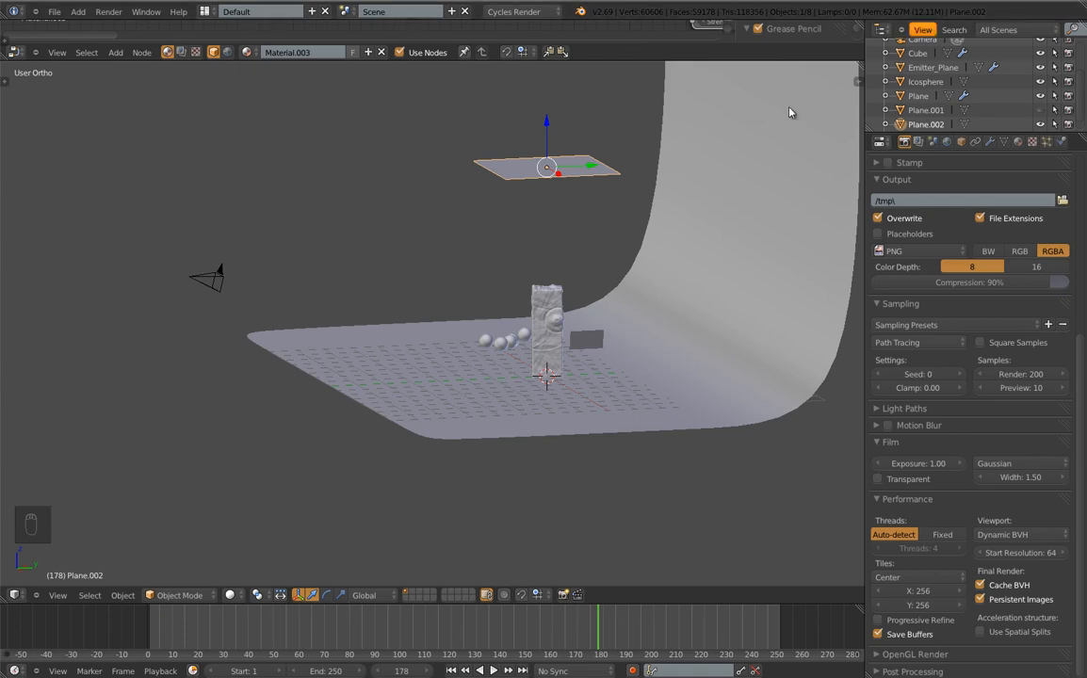
middle_click_drag(437, 248, 522, 262)
key("alt+a")
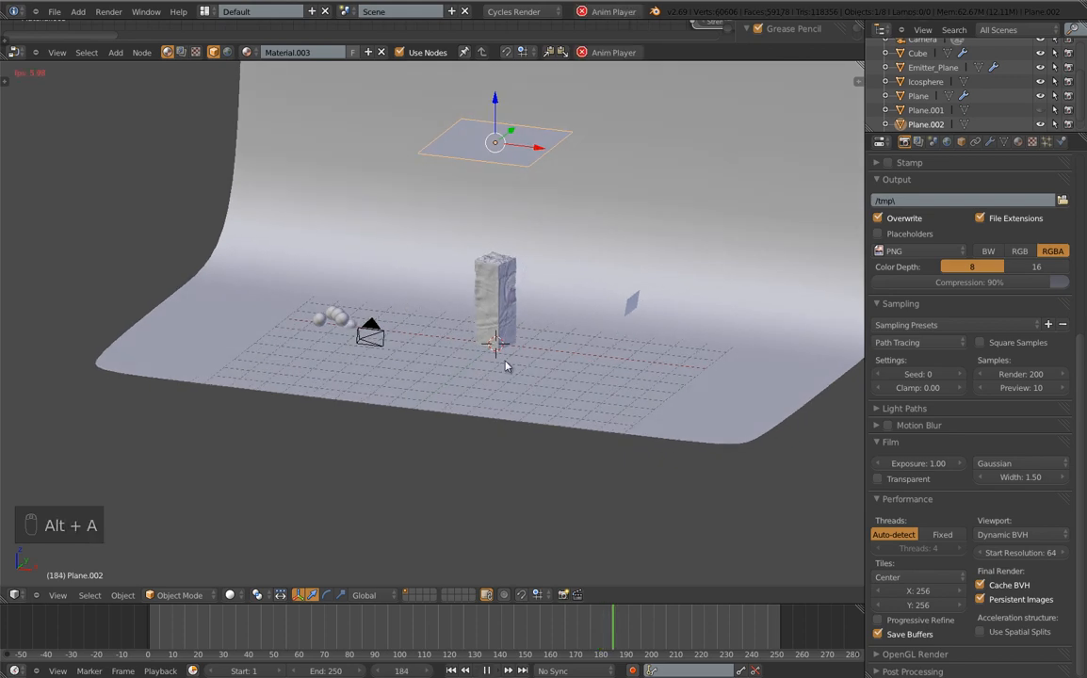
scroll(515, 314, "up", 2)
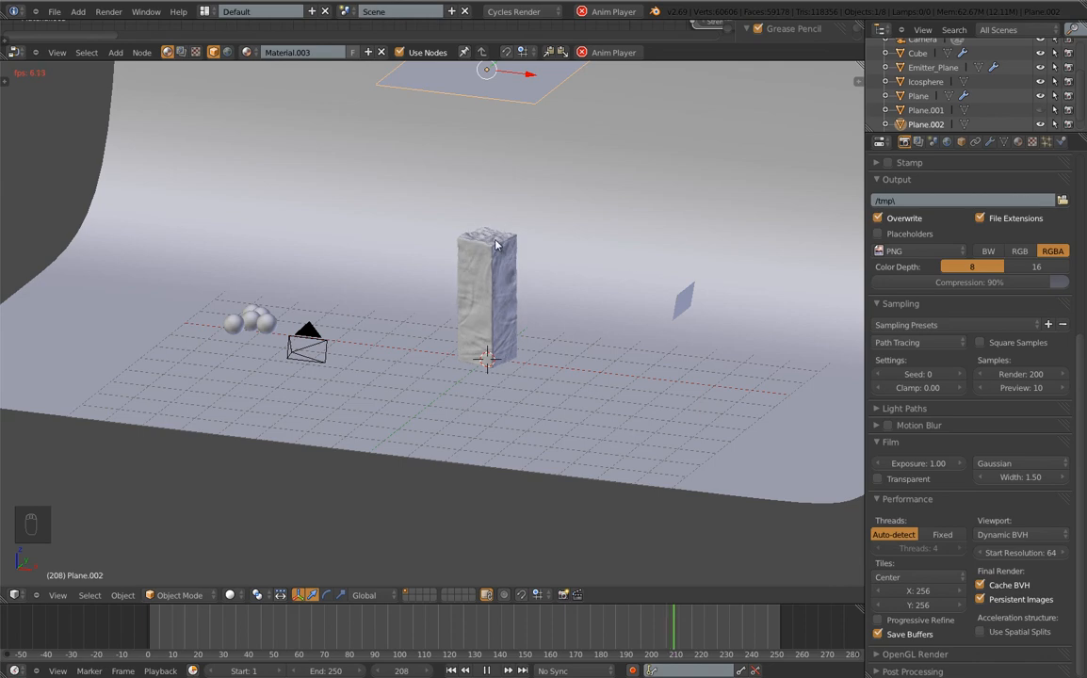
key("Escape")
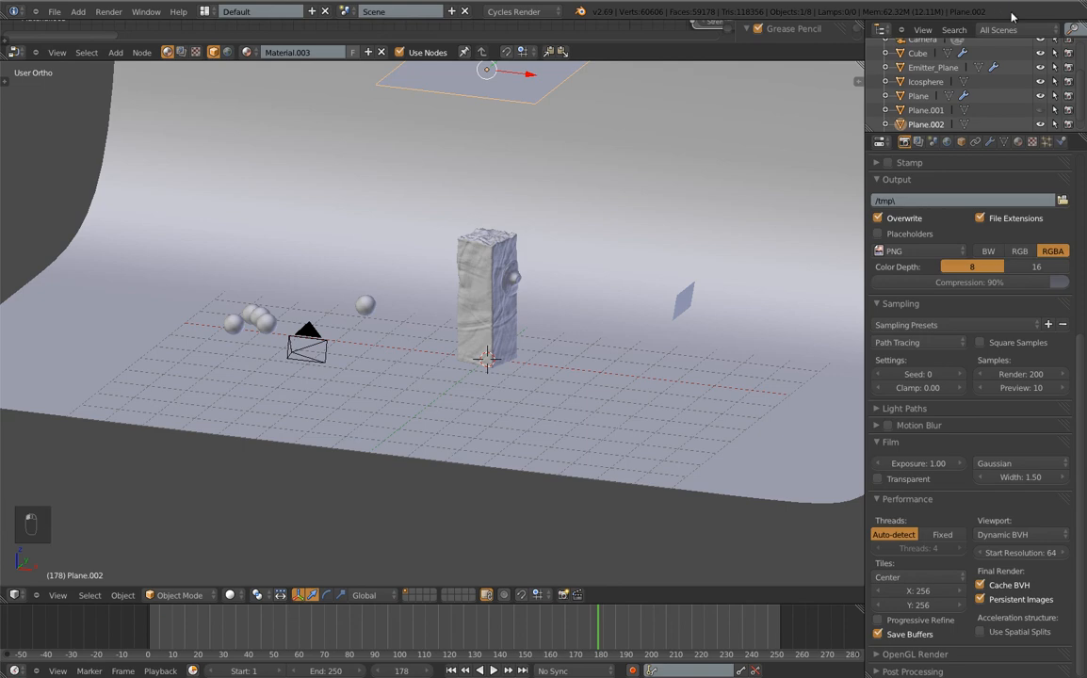
key("alt+Tab")
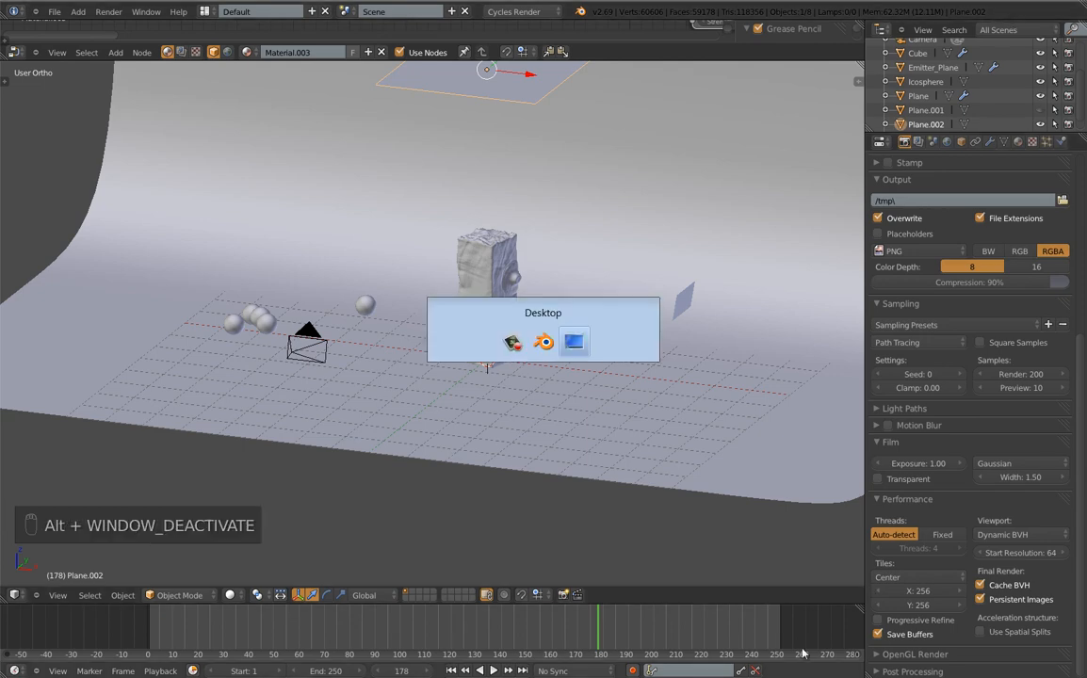
key("alt+Tab")
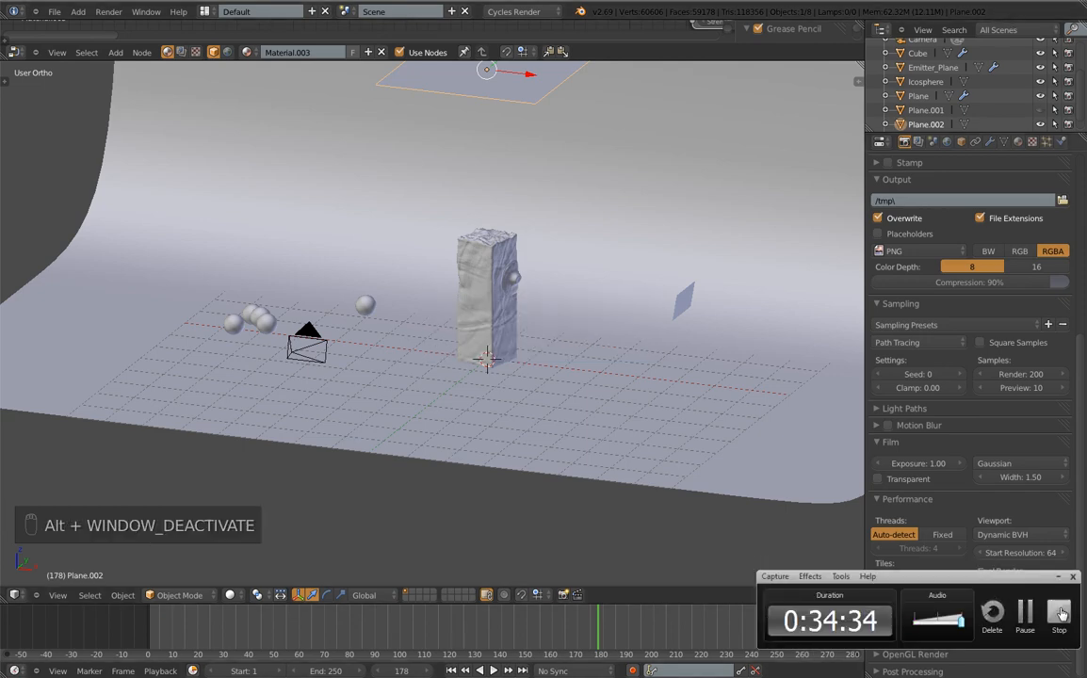